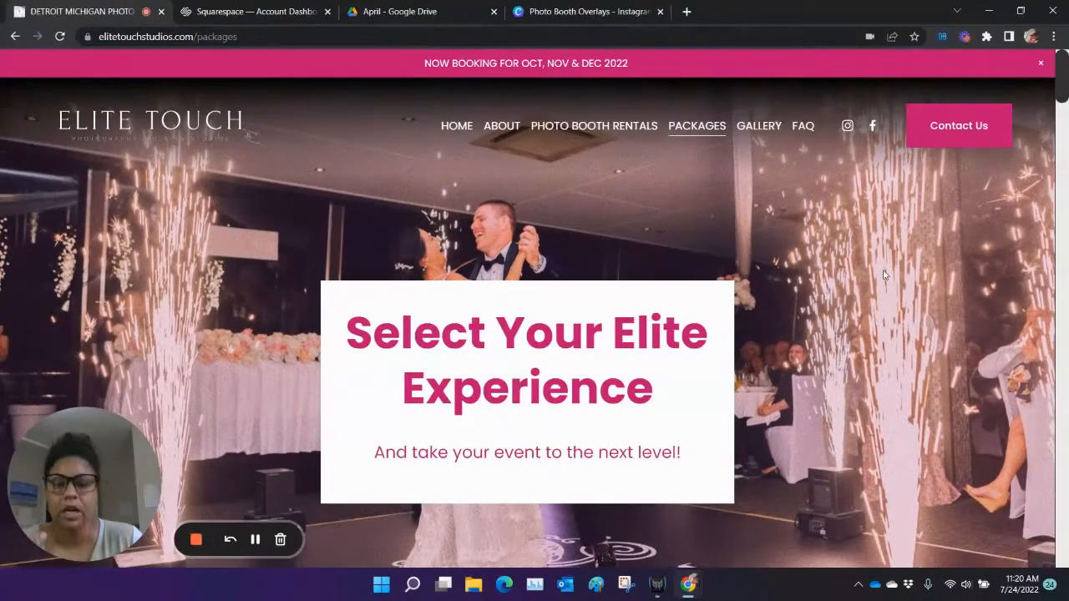
drag(1063, 93, 1058, 58)
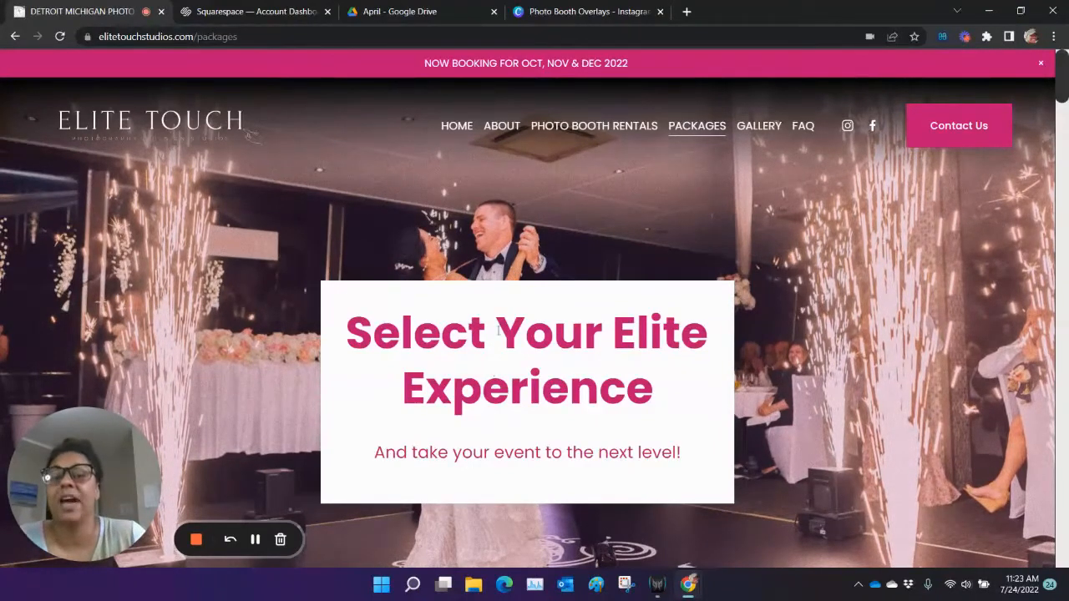
scroll(554, 305, down, 4)
drag(1062, 112, 1062, 55)
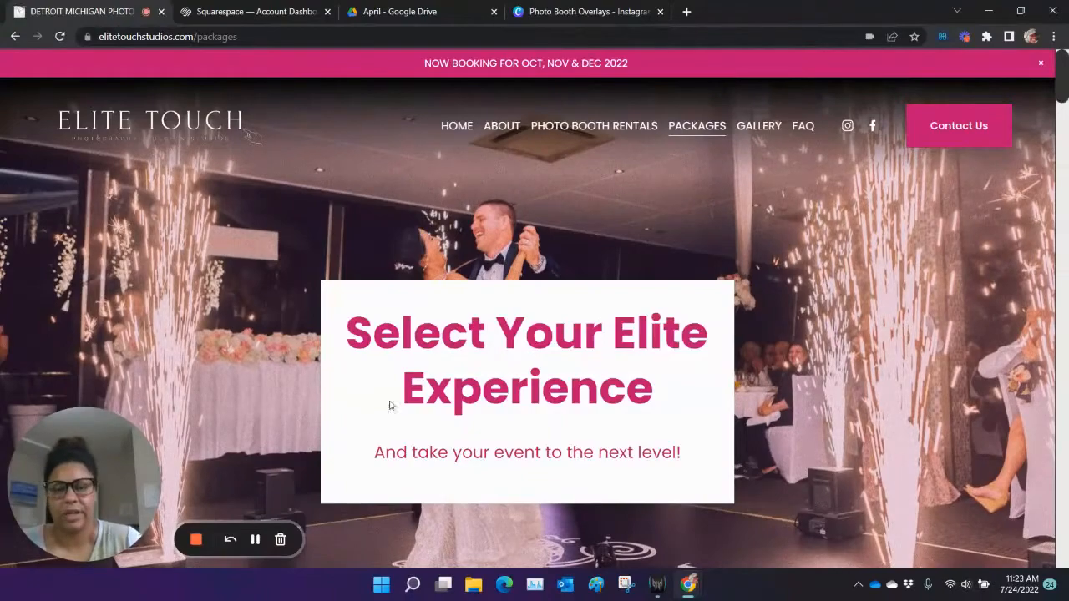
scroll(507, 320, down, 10)
scroll(562, 220, up, 10)
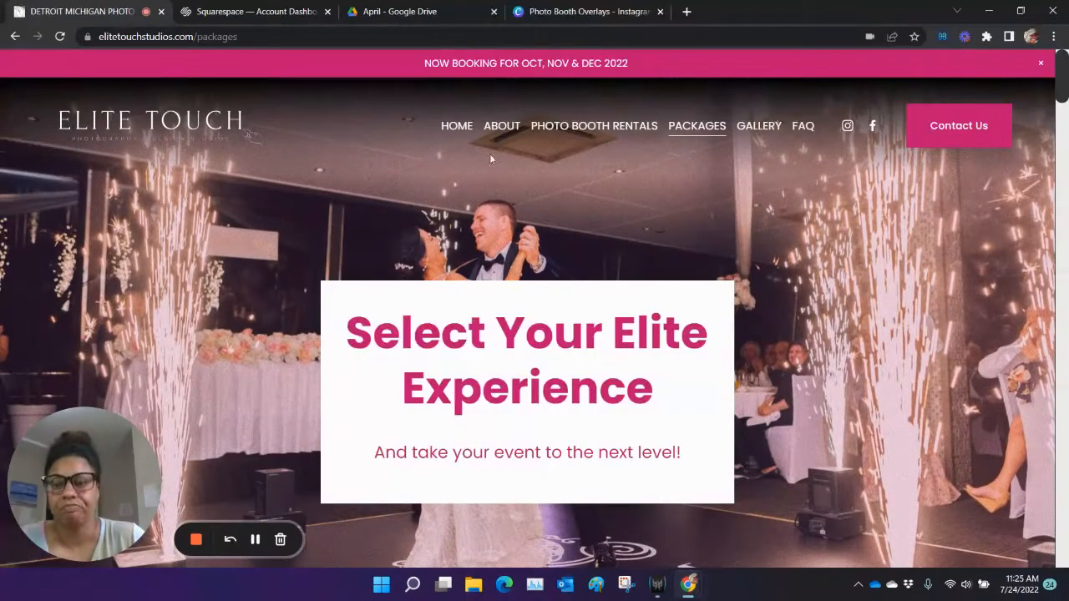
- Close the Elite Touch packages page, leaving the Squarespace account dashboard open
click(254, 11)
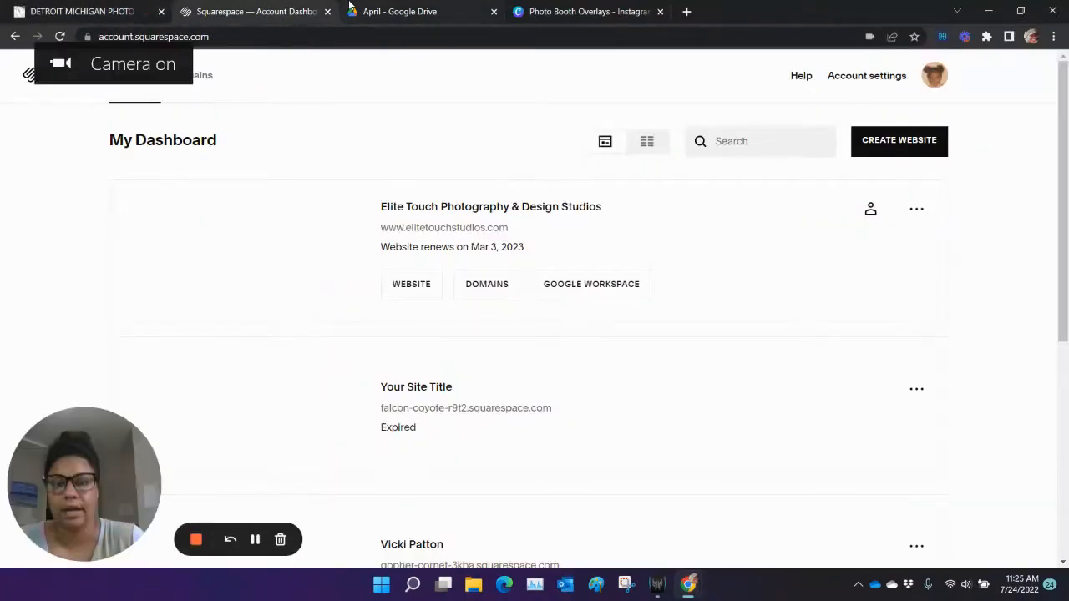
click(128, 10)
click(161, 11)
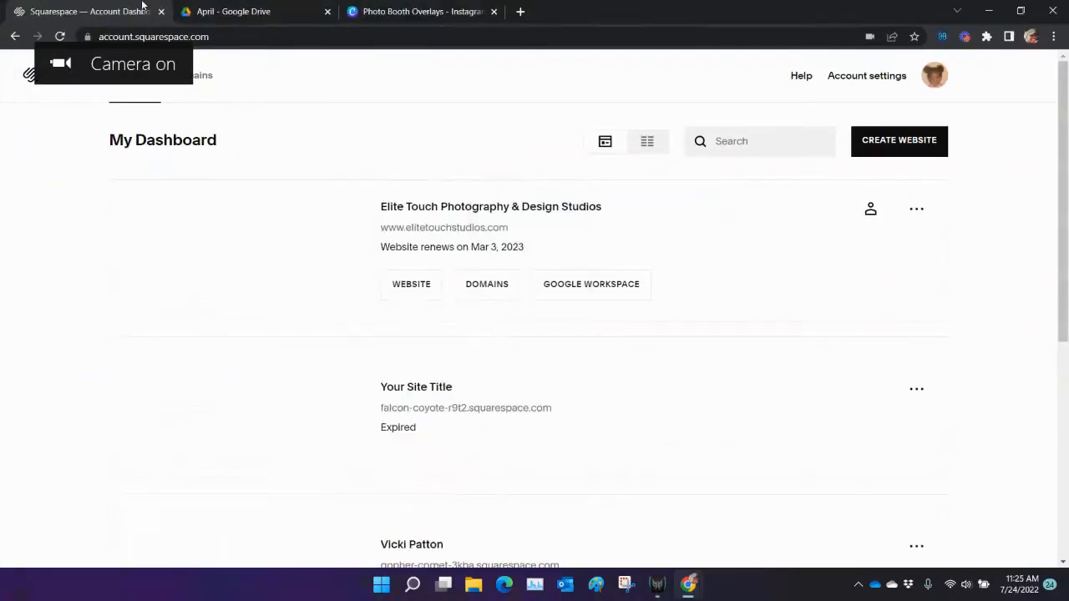
- Check the April folder in Google Drive, then switch to Canva and examine the Photo Booth Overlays design from page 8 through page 15
click(263, 8)
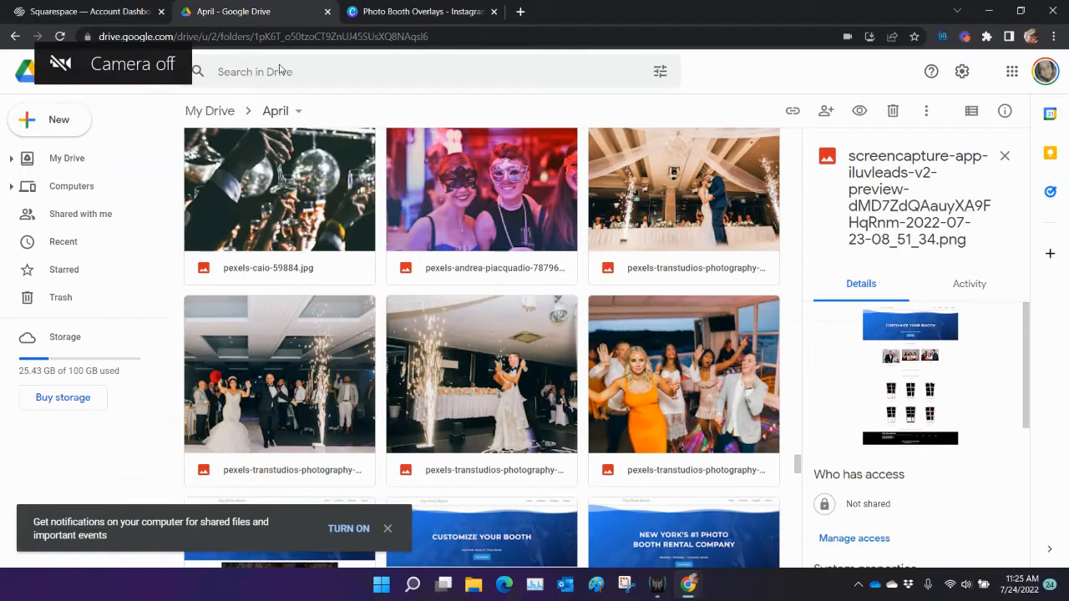
click(41, 14)
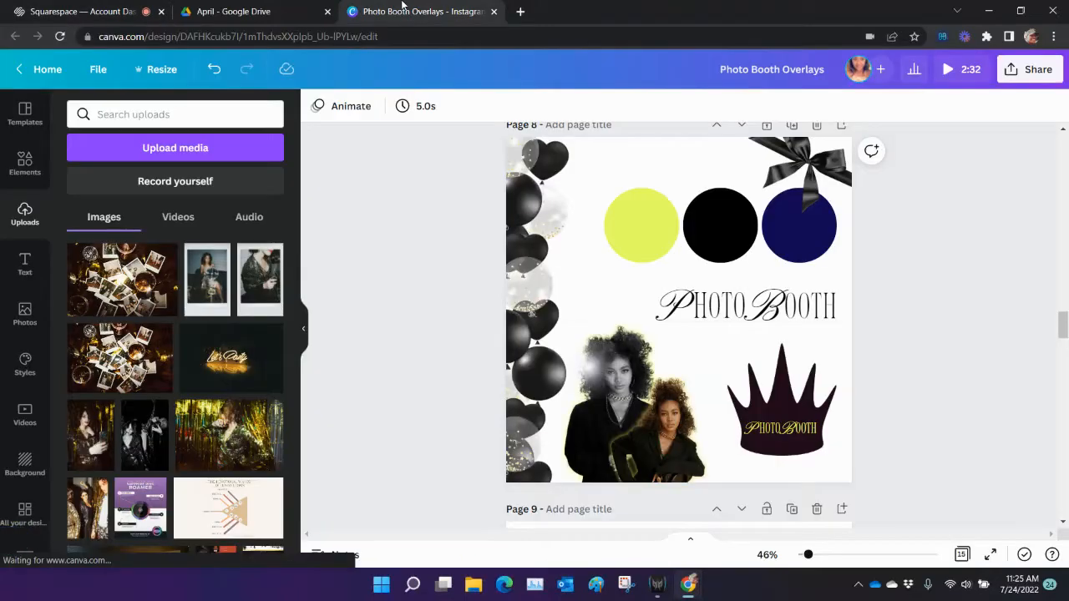
click(447, 8)
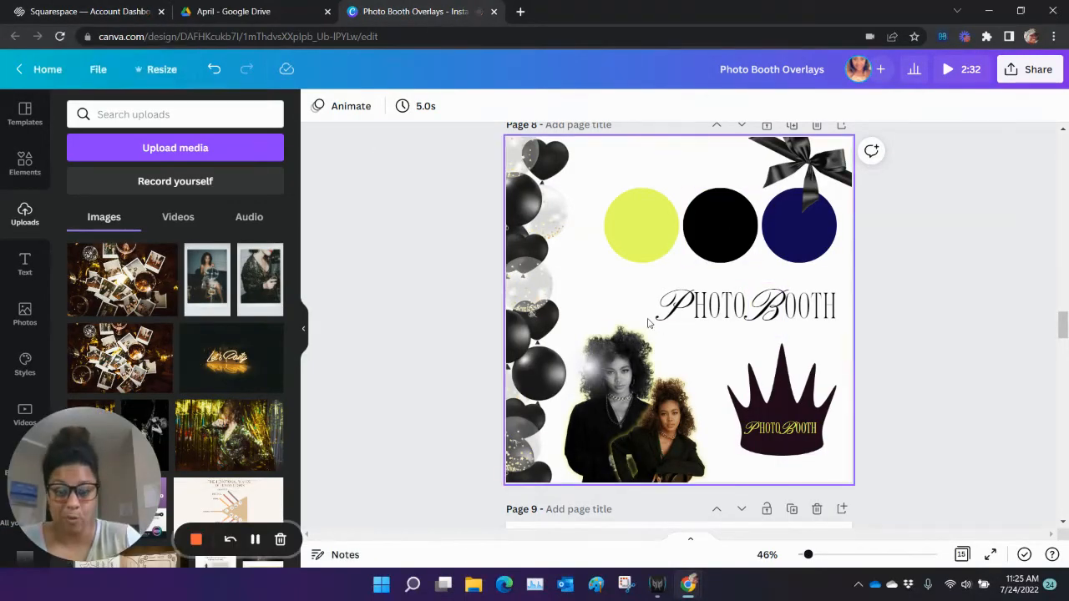
scroll(825, 399, down, 8)
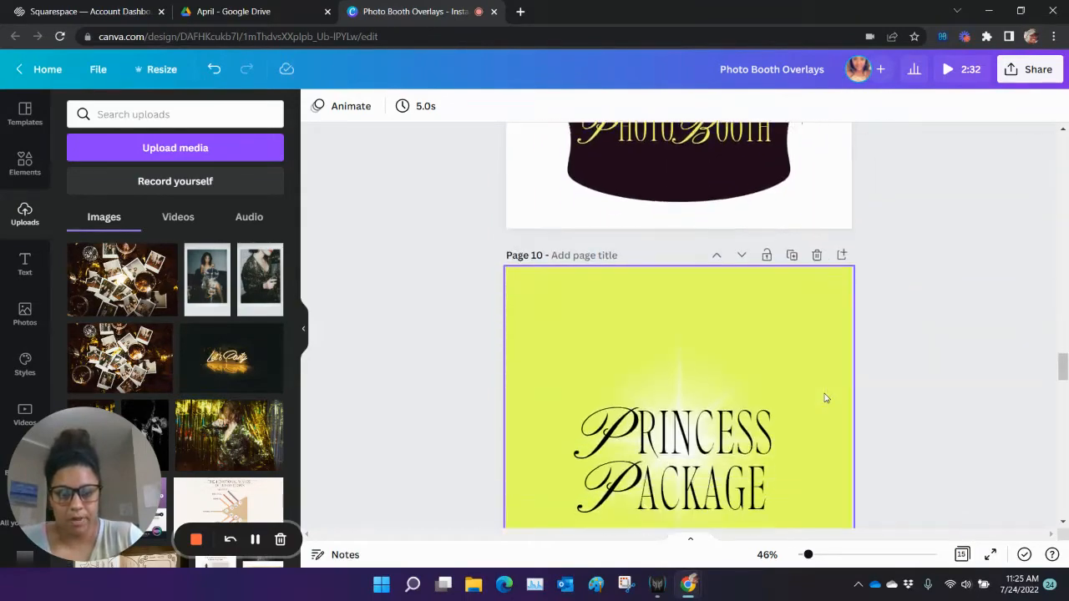
scroll(825, 399, down, 3)
scroll(825, 398, down, 18)
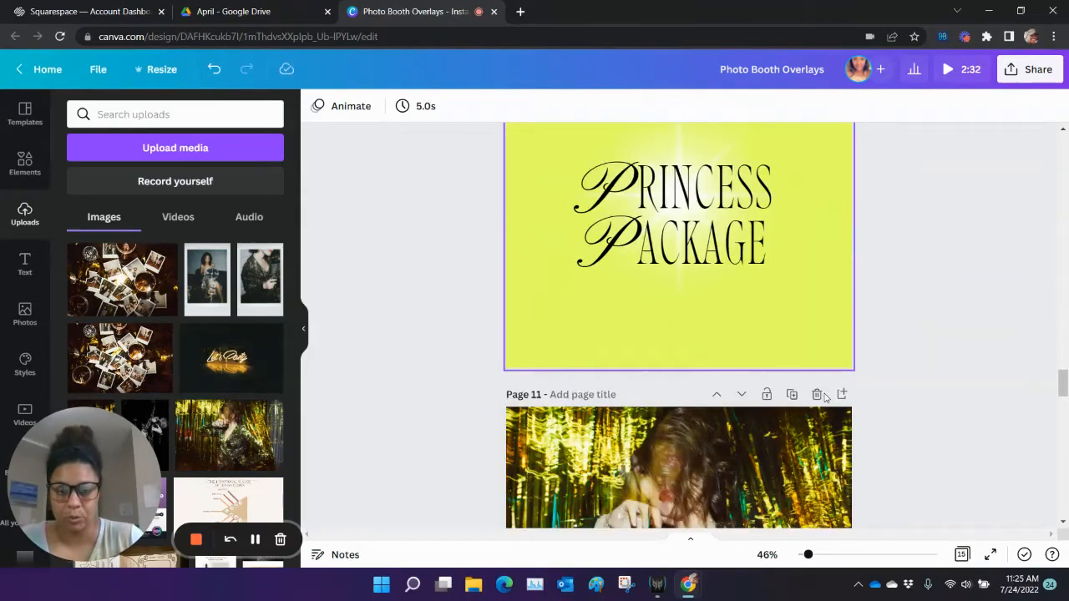
scroll(857, 418, down, 8)
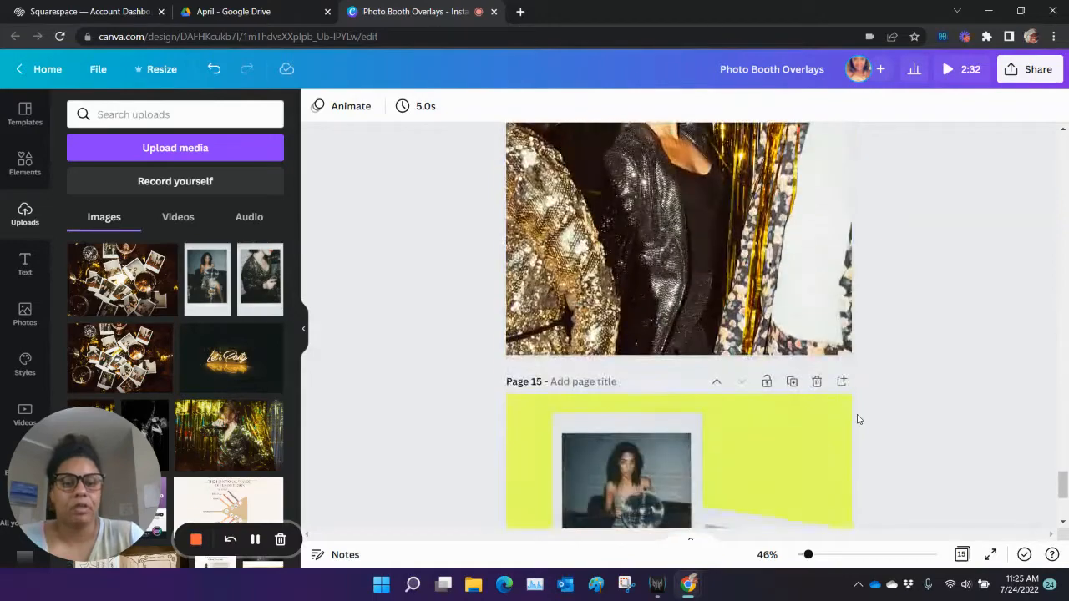
scroll(857, 418, up, 12)
scroll(857, 418, up, 11)
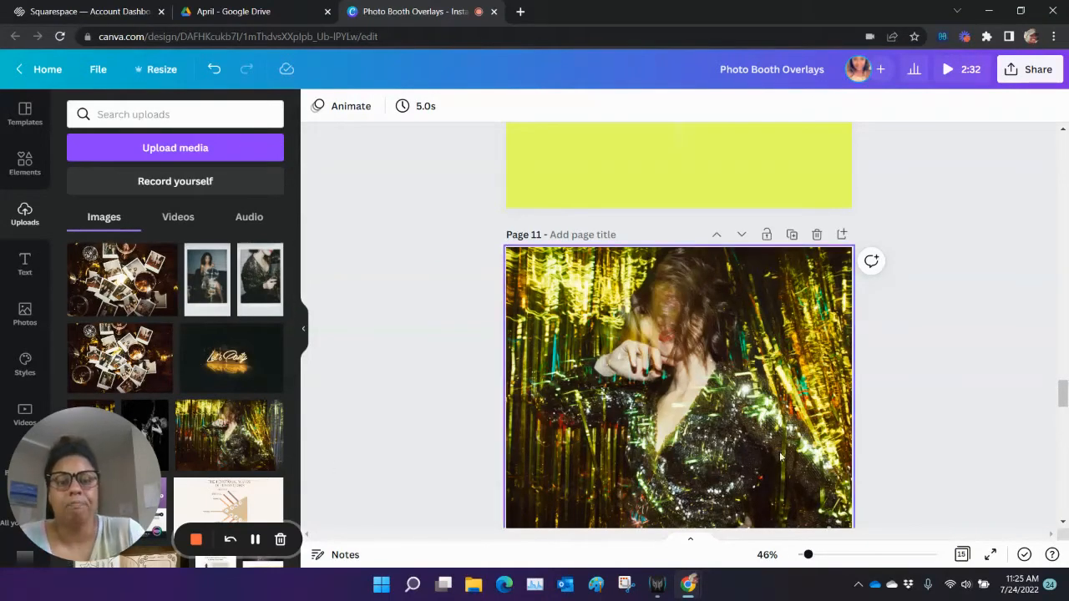
scroll(665, 358, up, 5)
scroll(665, 359, up, 5)
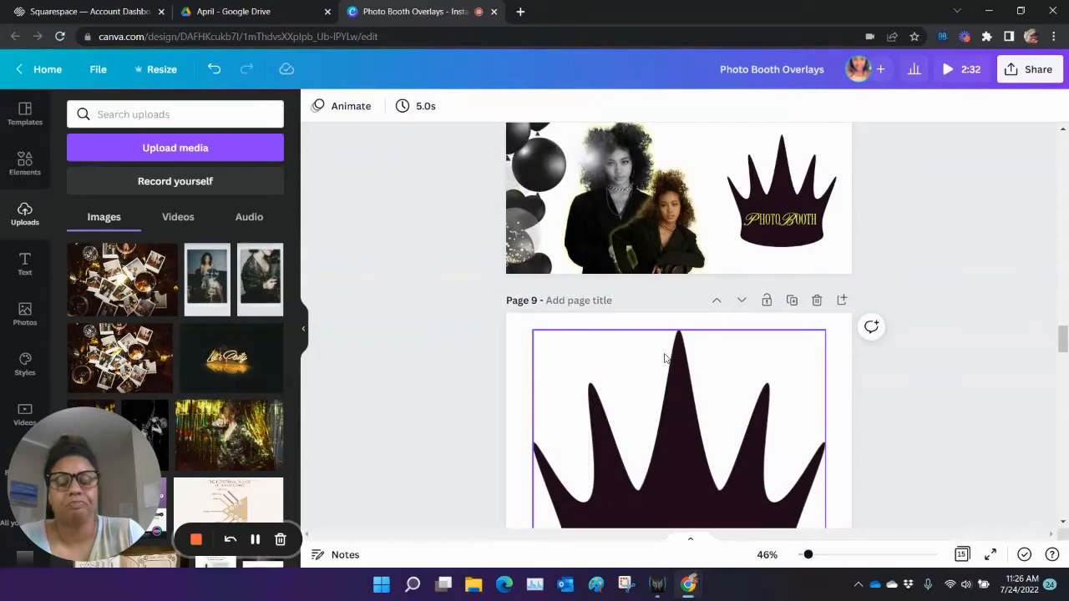
scroll(665, 358, up, 5)
- Switch to the Squarespace dashboard and create a new website from the Almar template
click(81, 9)
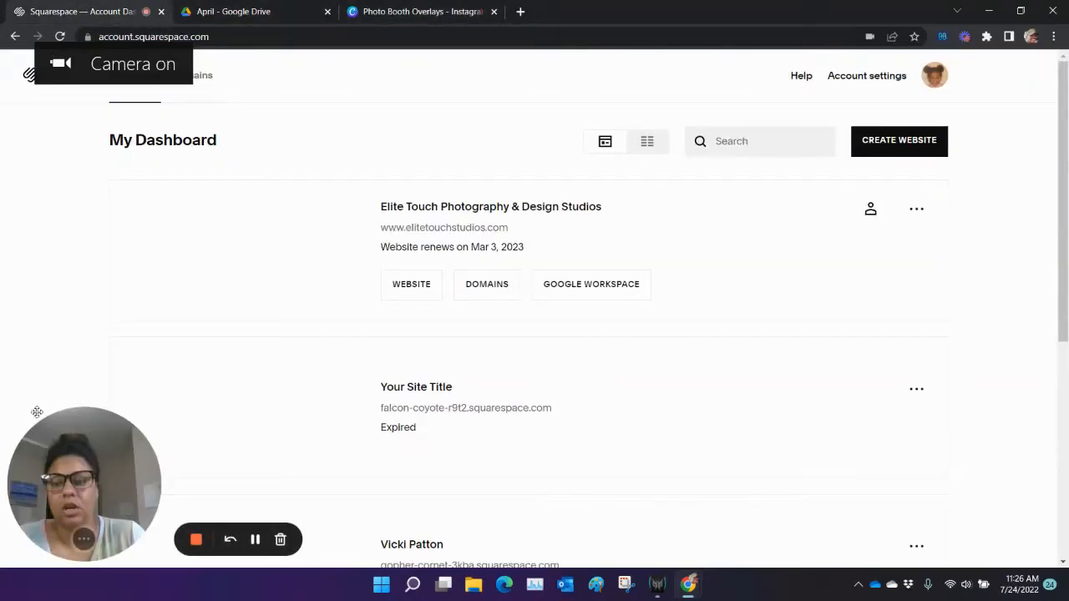
click(887, 142)
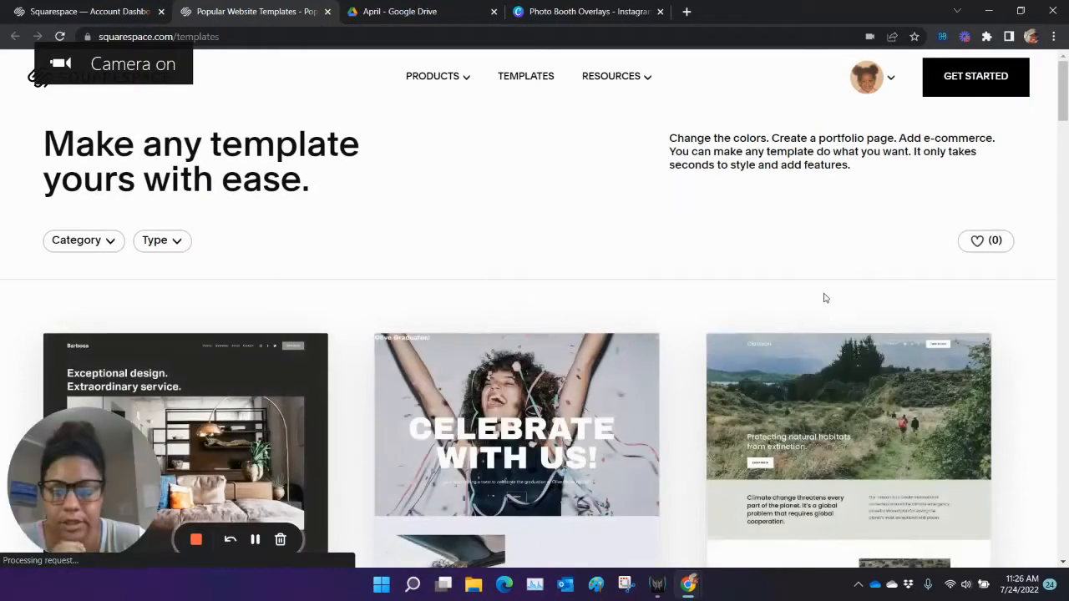
scroll(511, 409, down, 1)
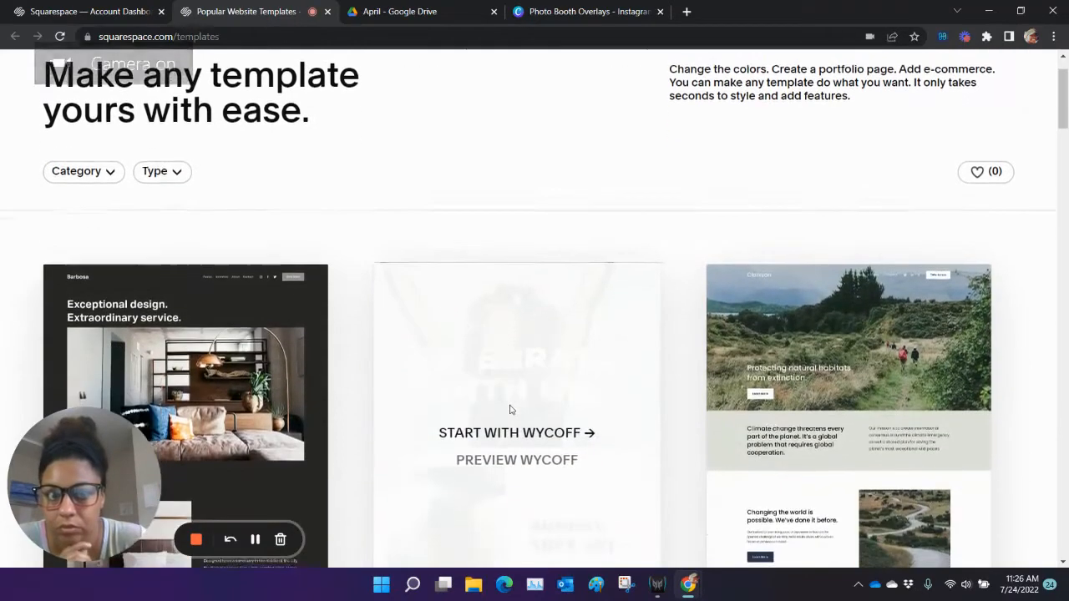
scroll(511, 409, down, 3)
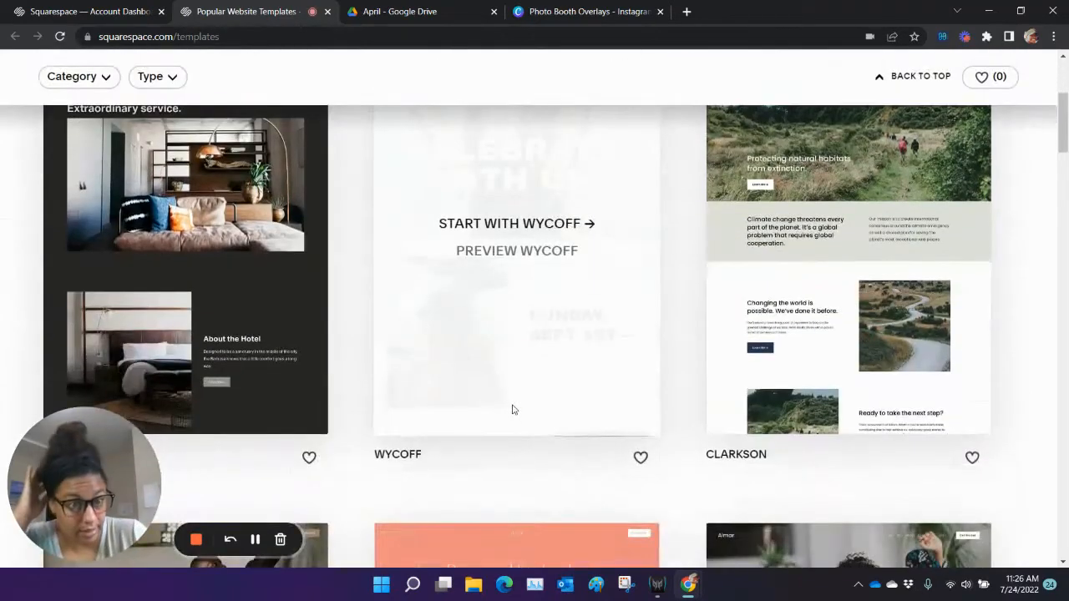
scroll(1016, 310, down, 5)
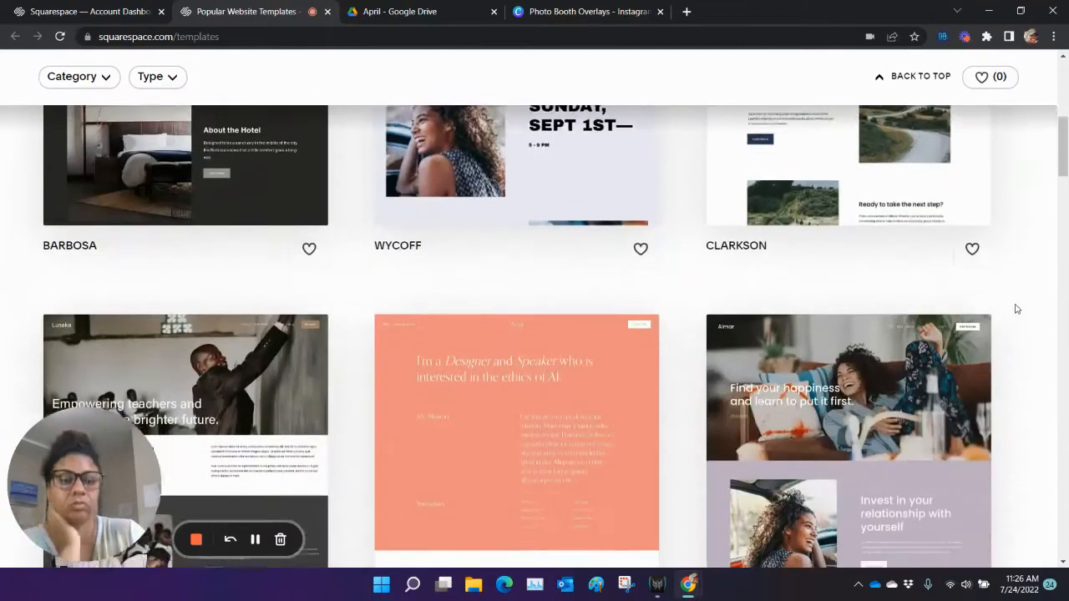
scroll(1018, 309, down, 4)
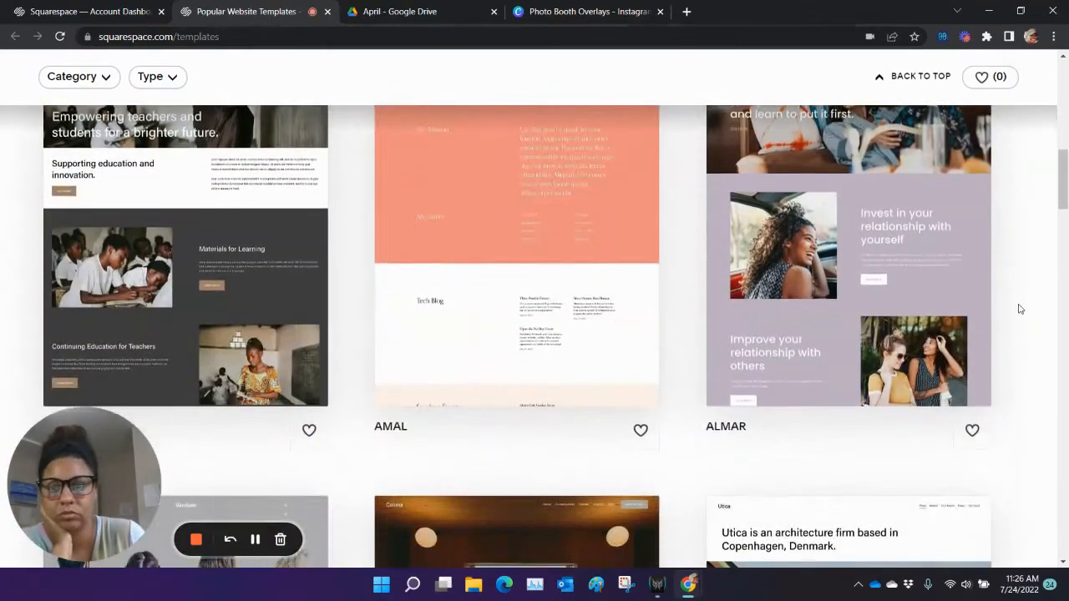
scroll(1019, 309, down, 5)
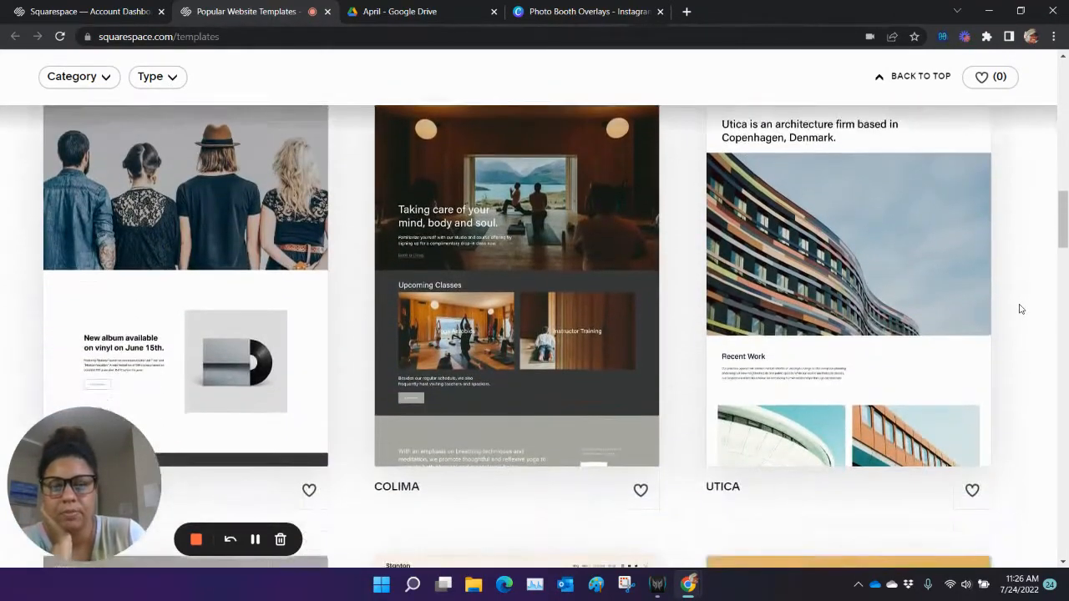
scroll(1022, 310, down, 3)
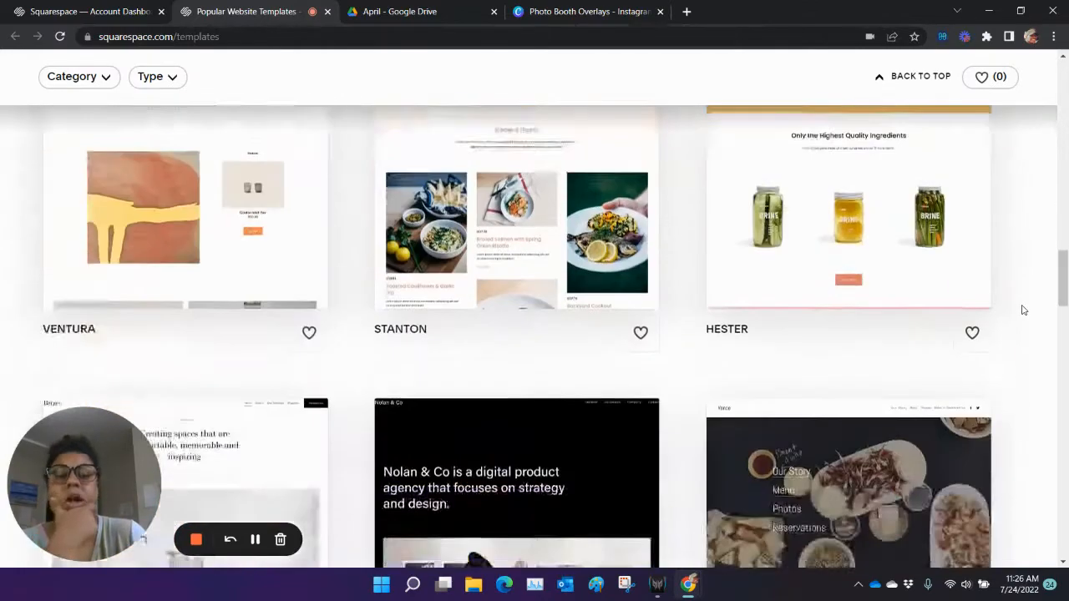
scroll(1023, 310, up, 10)
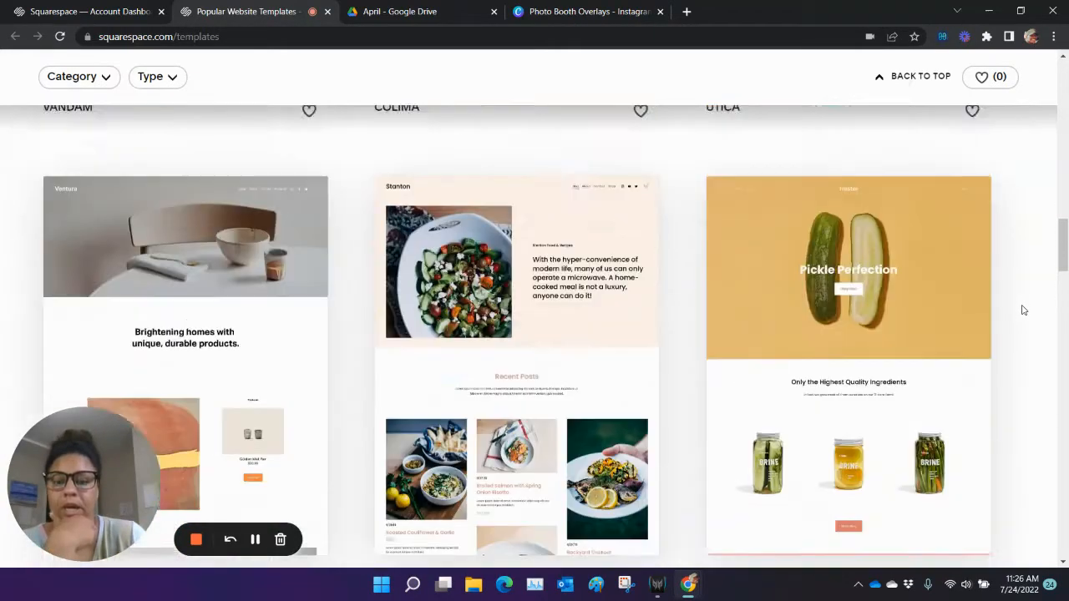
scroll(1022, 309, up, 4)
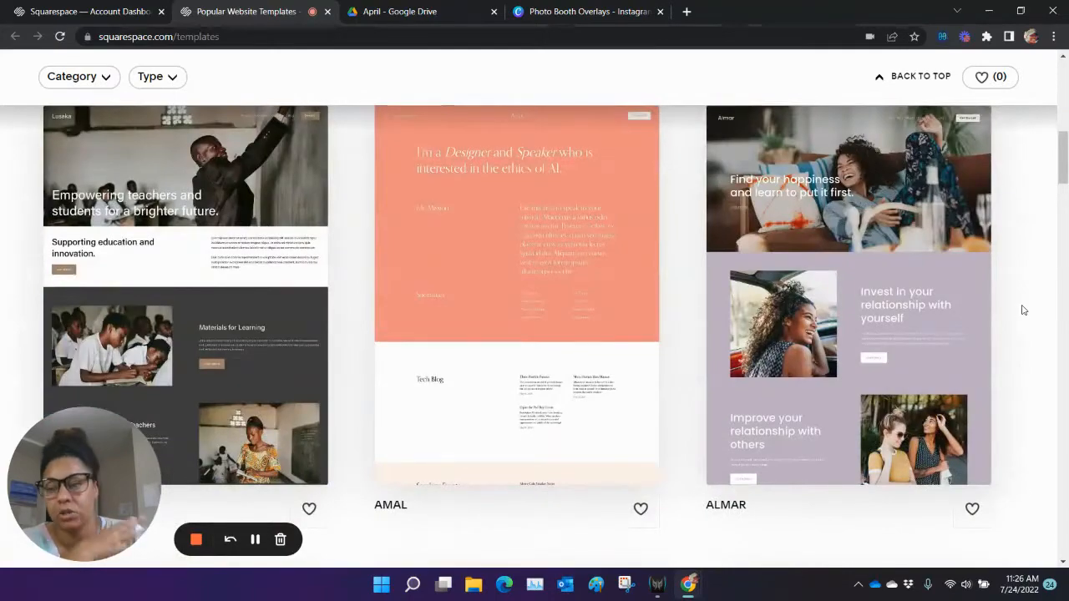
scroll(1023, 310, up, 4)
scroll(901, 196, down, 3)
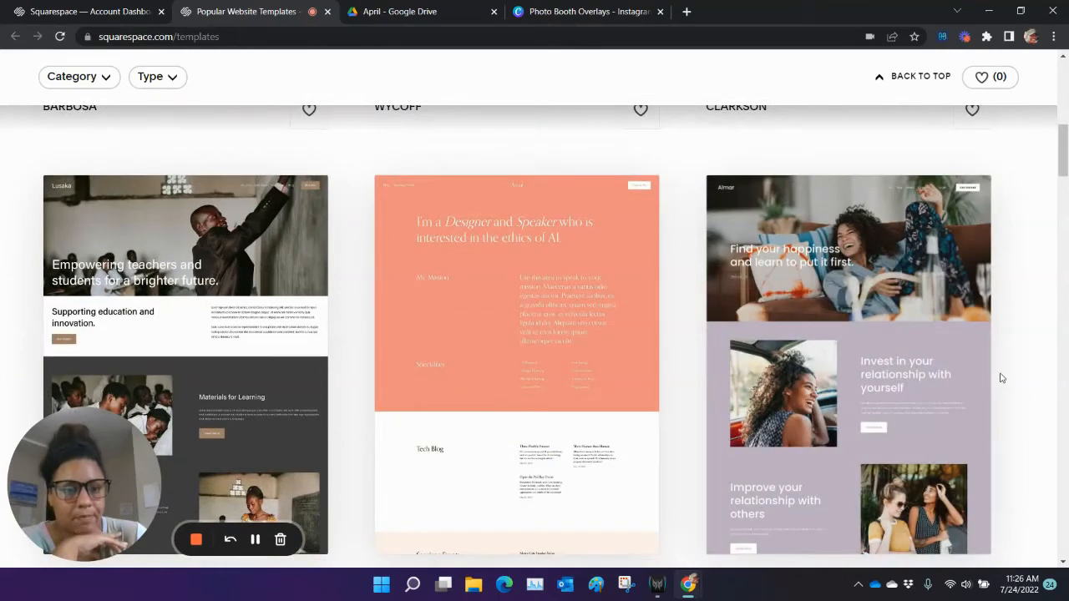
mouse_move(989, 376)
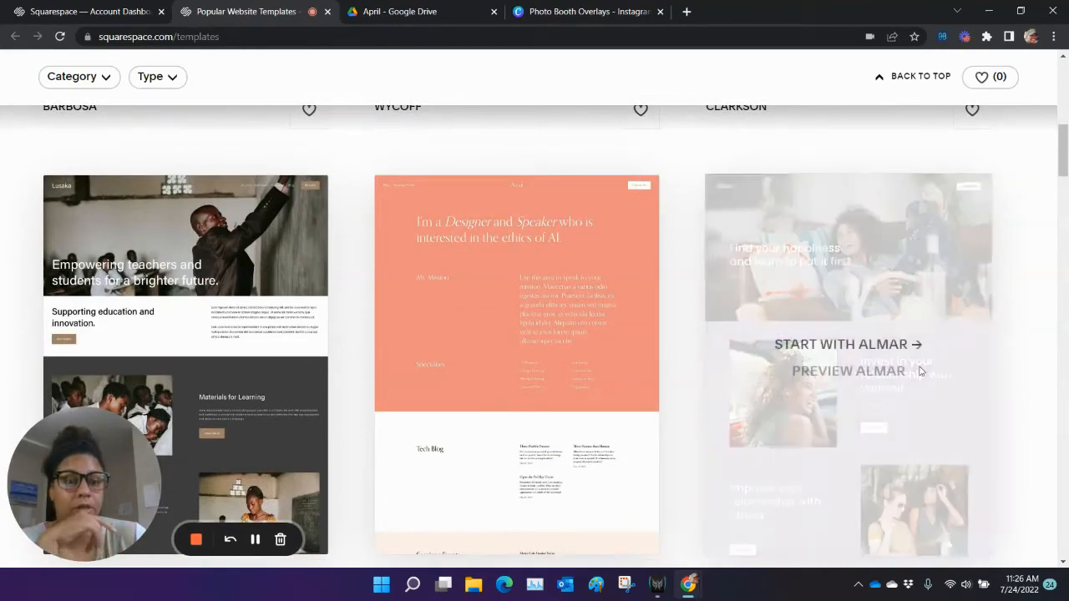
click(872, 353)
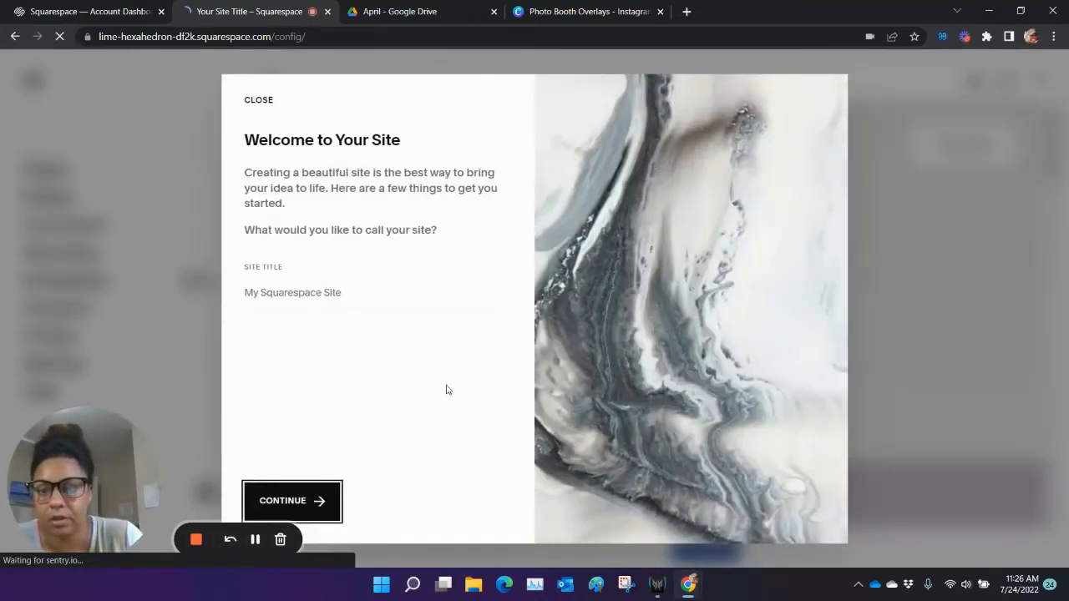
- Title the new site "Photo Booth Website Template" and continue past the naming page
click(344, 292)
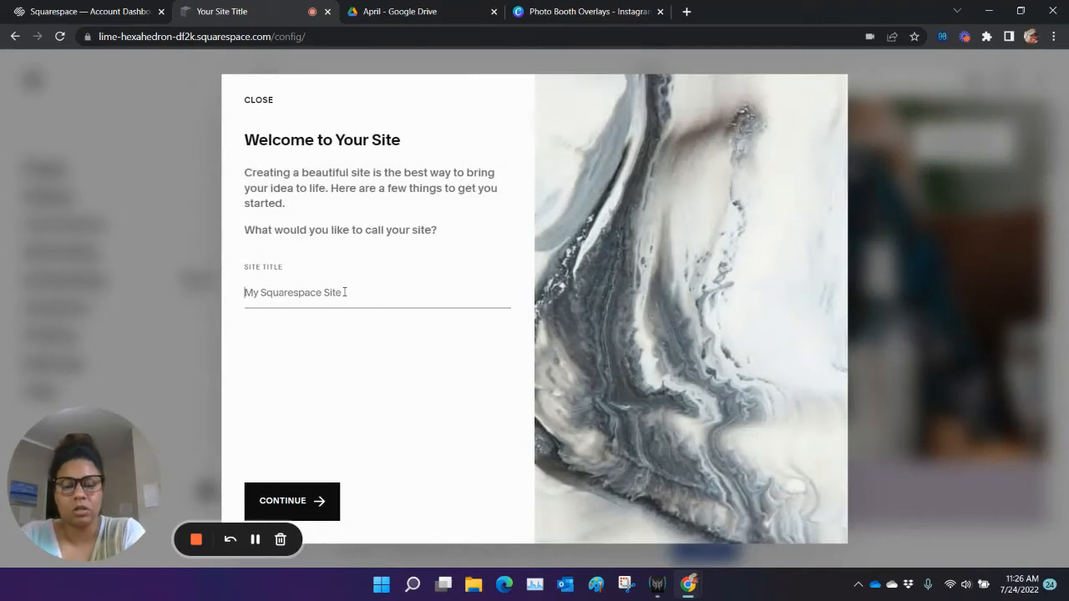
text(Pho)
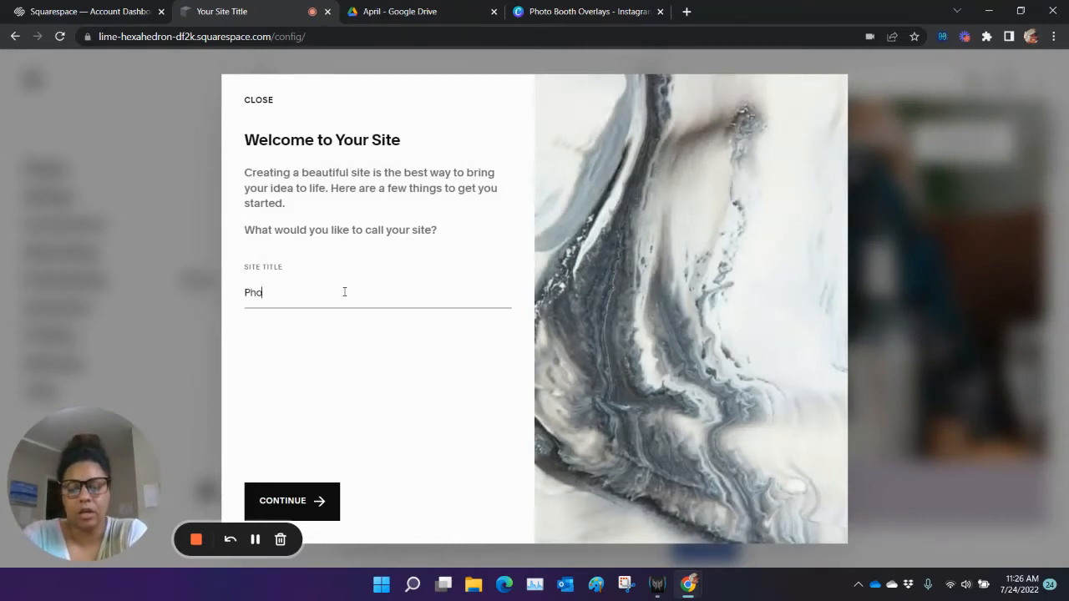
text(to Booth)
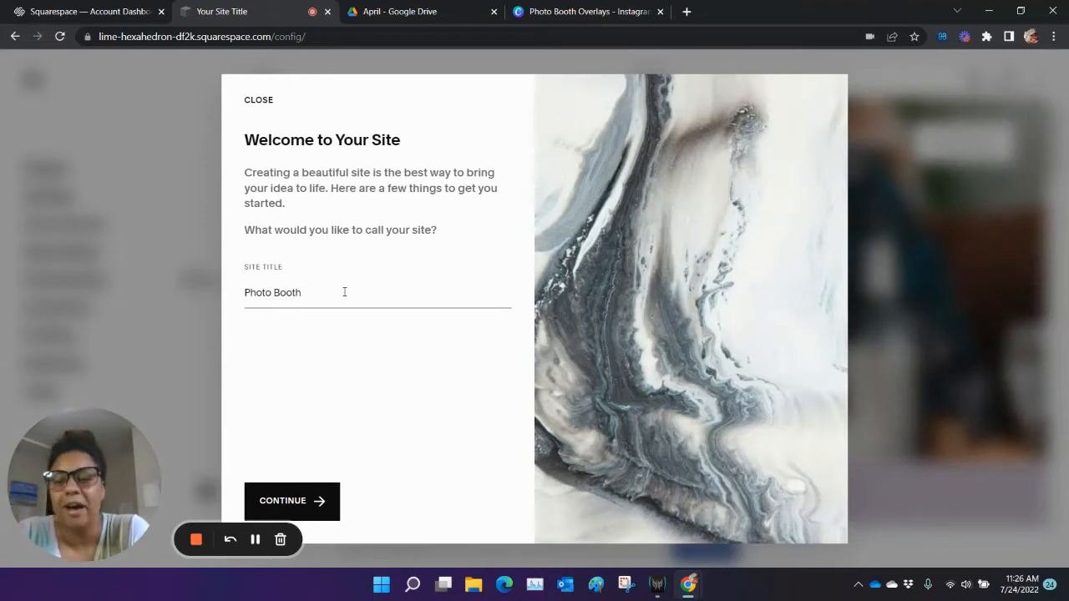
text(WE)
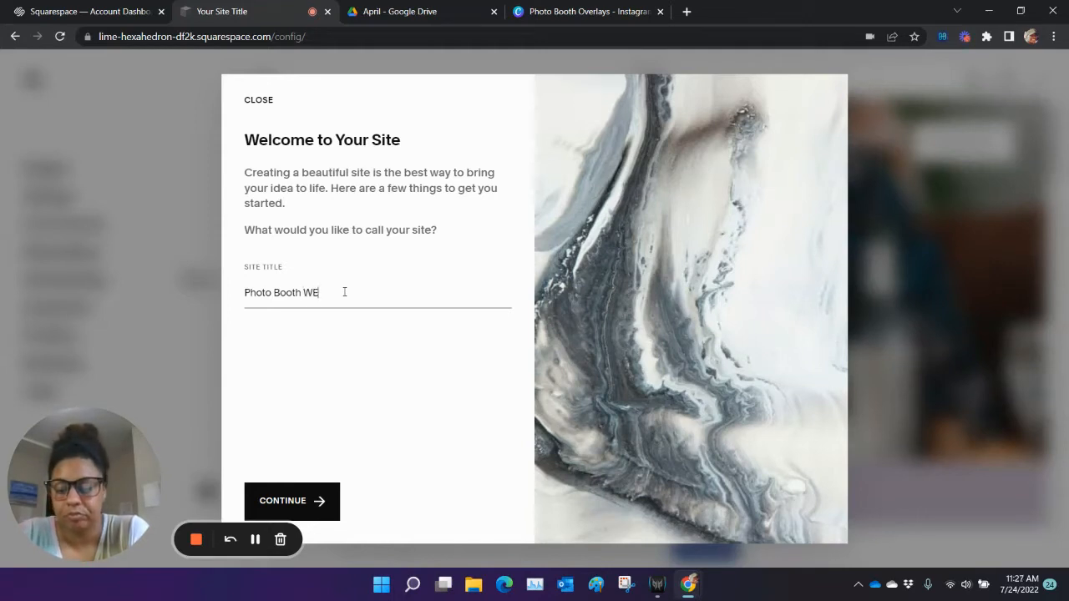
text(bsite Template)
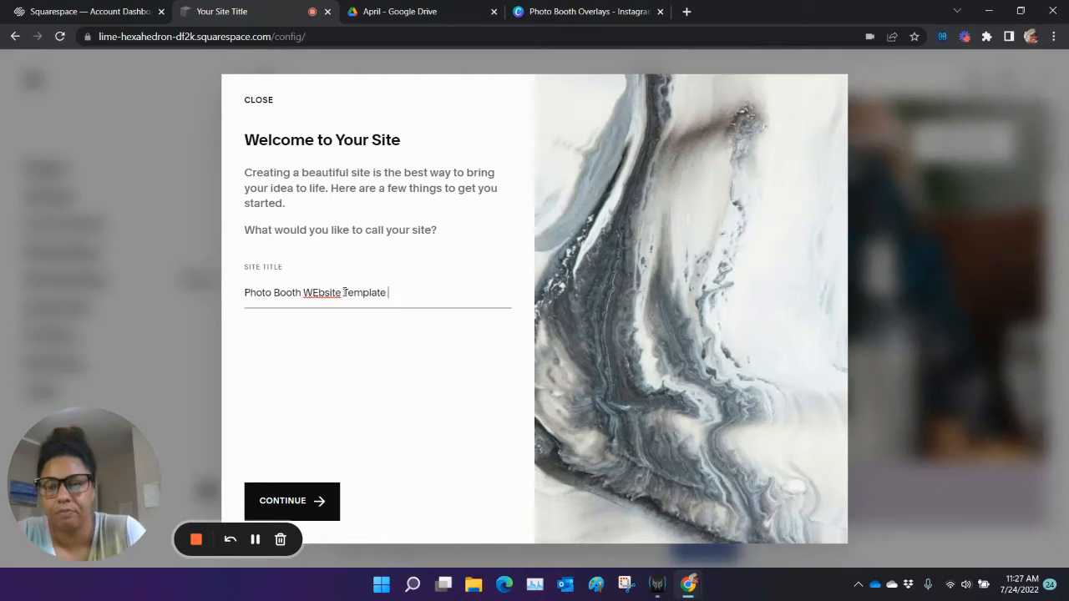
click(319, 292)
key(BackSpace)
text(e)
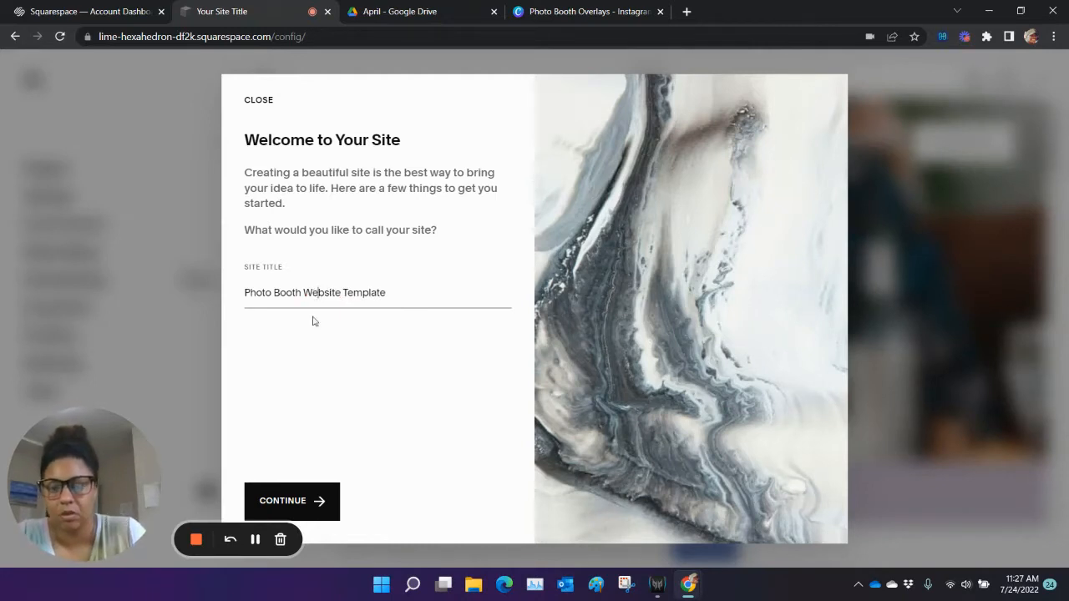
click(320, 500)
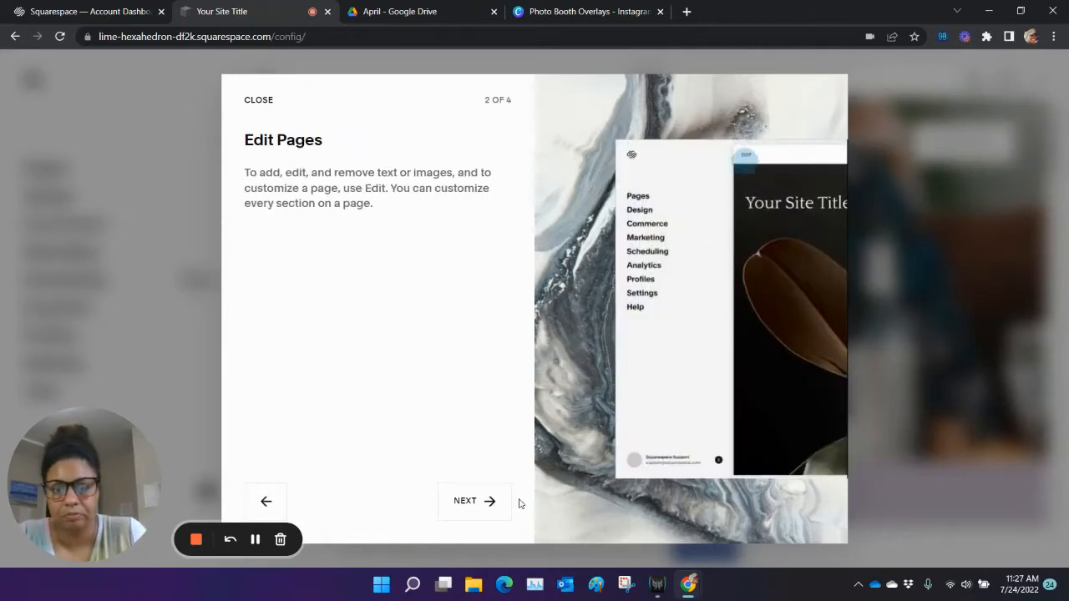
- Go through the remaining welcome guide pages and get started with the new site
click(488, 503)
click(488, 503)
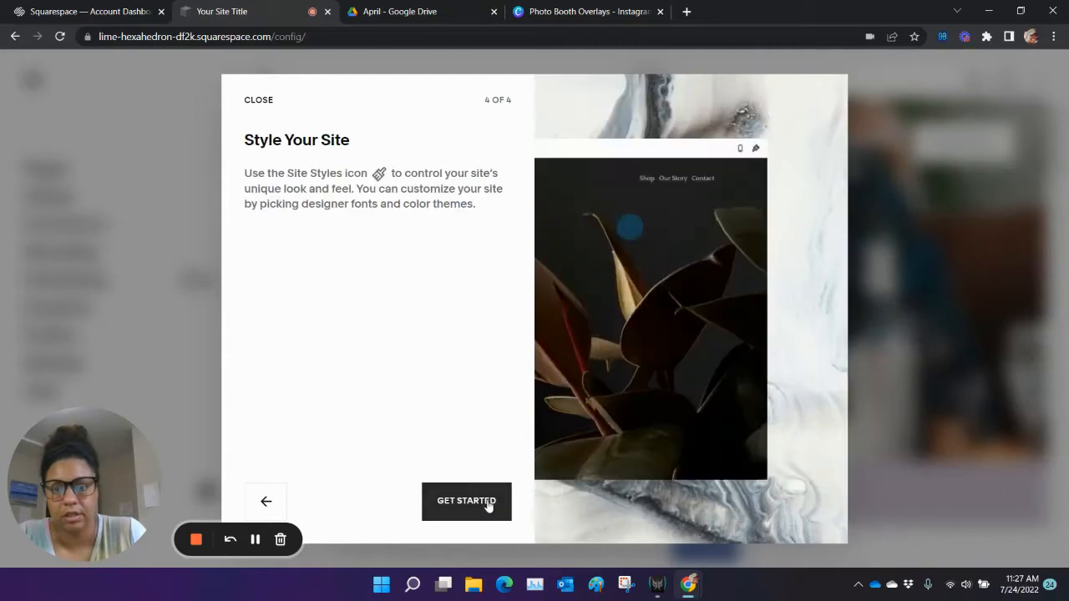
click(489, 504)
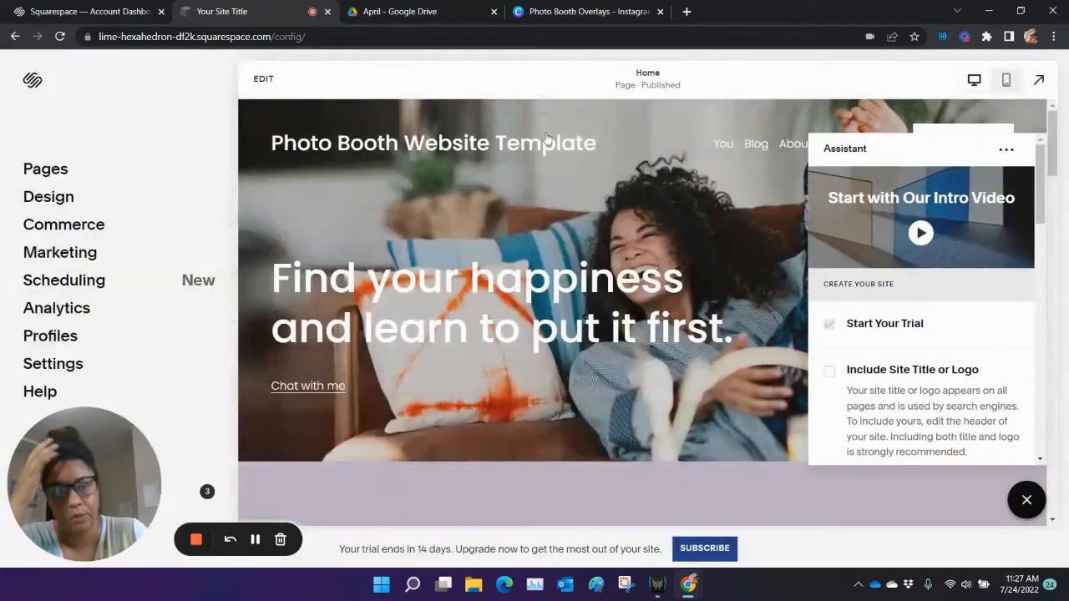
- Dismiss the setup assistant and move the Home page from Not Linked to the first place in the Main Navigation
click(1025, 501)
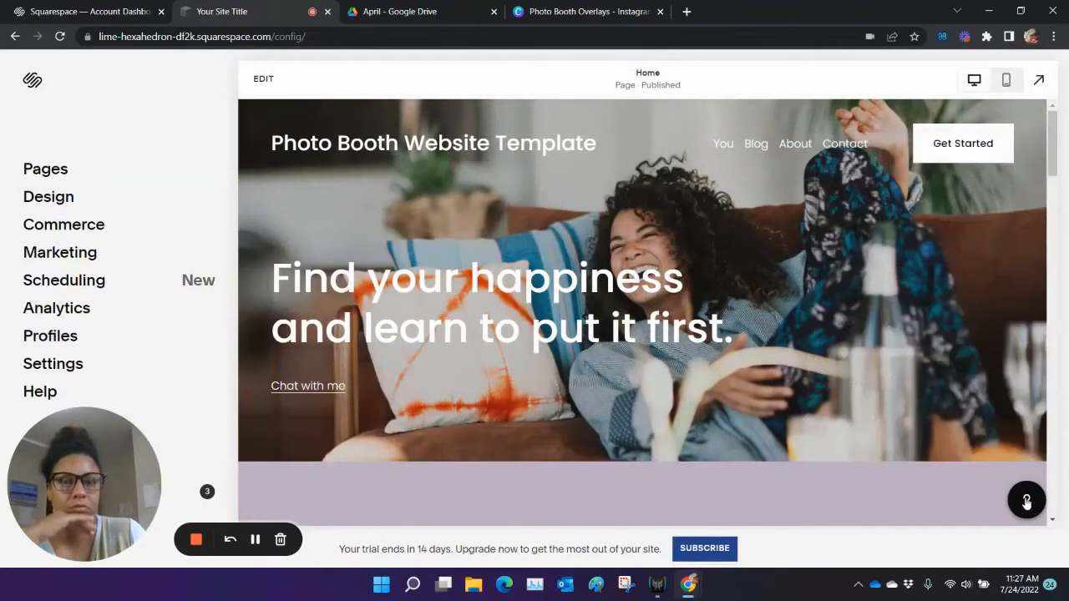
click(67, 172)
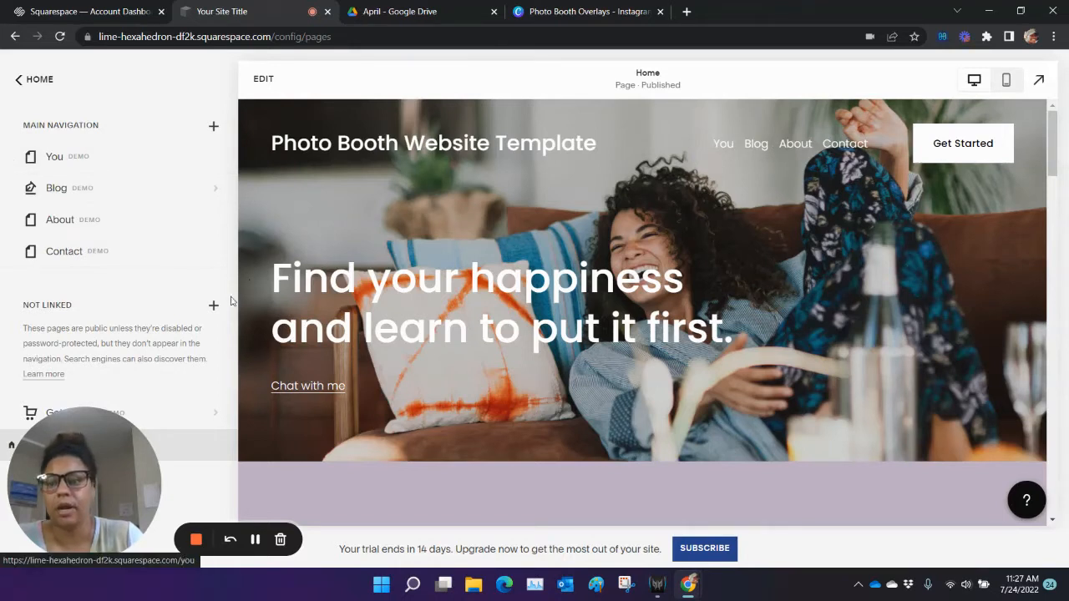
drag(100, 485, 295, 485)
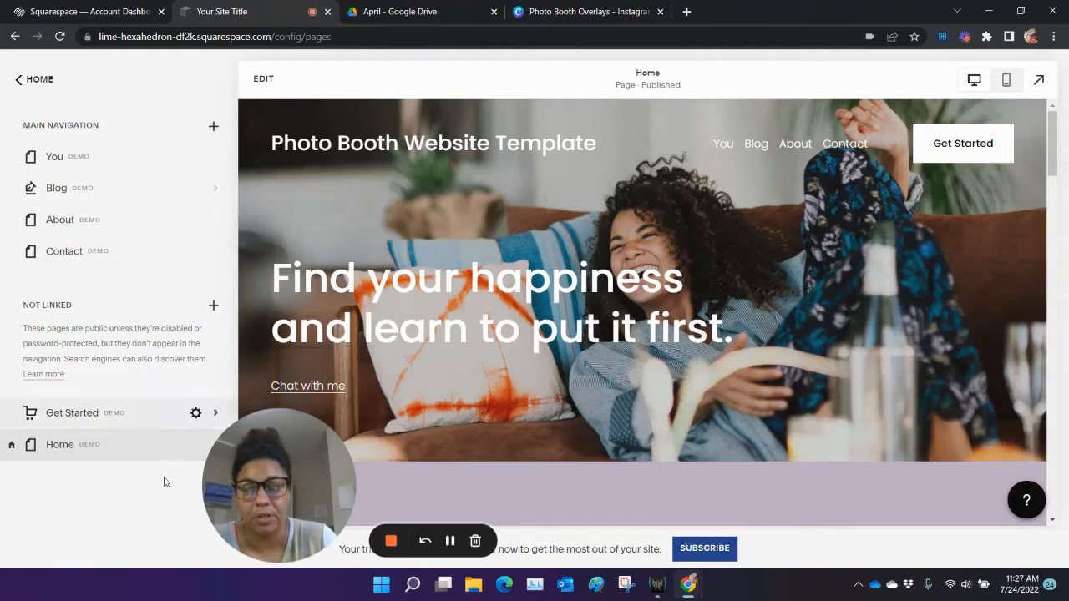
drag(65, 448, 169, 148)
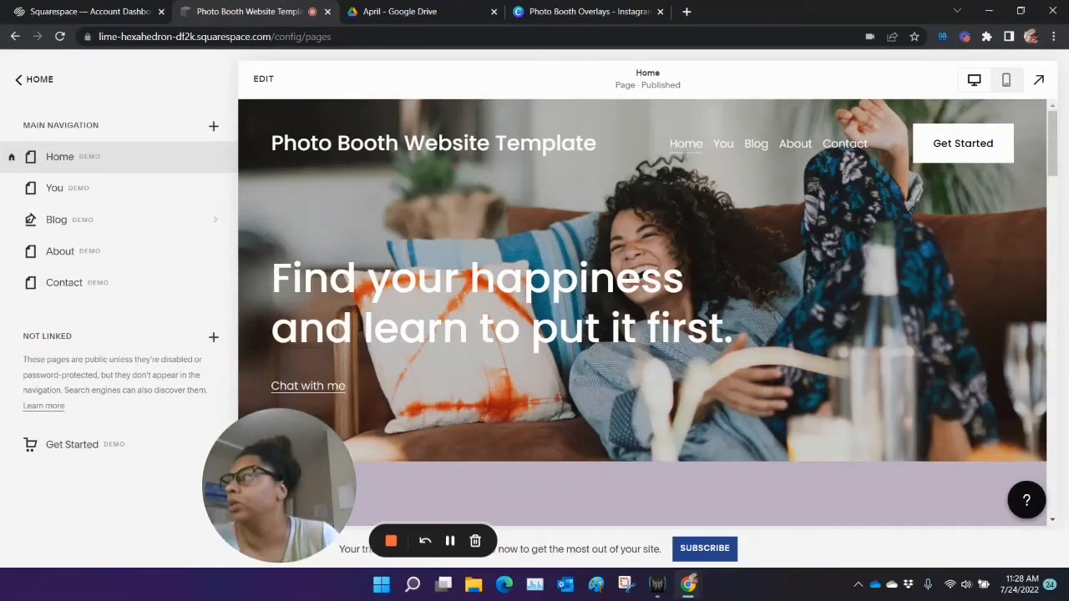
- Bring in the Elite Touch Studios website and examine its Packages page, from the header navigation down to the footer links
drag(574, 4, 427, 6)
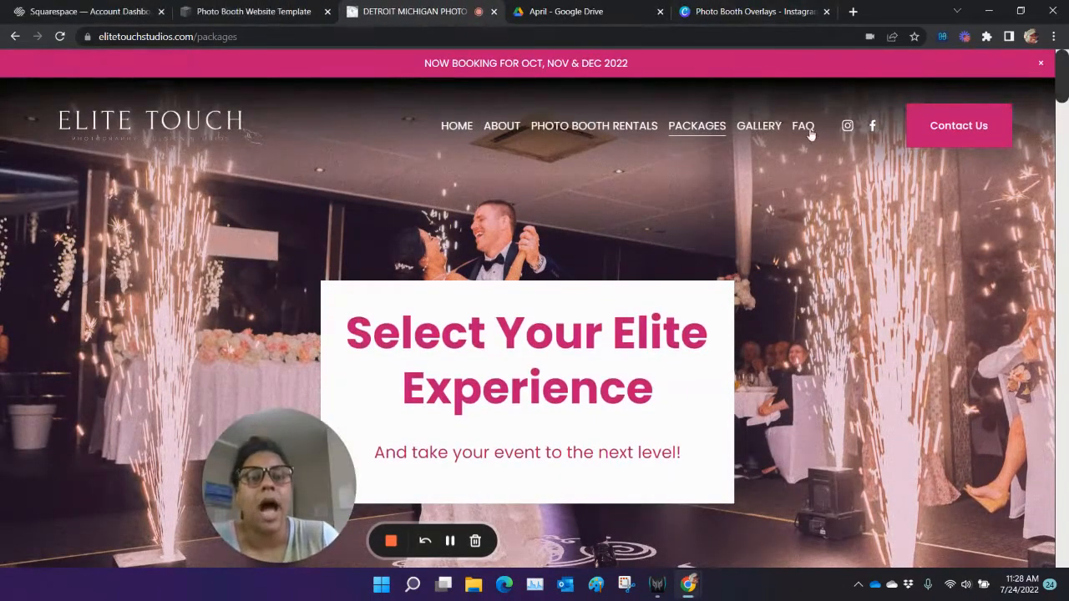
mouse_move(540, 133)
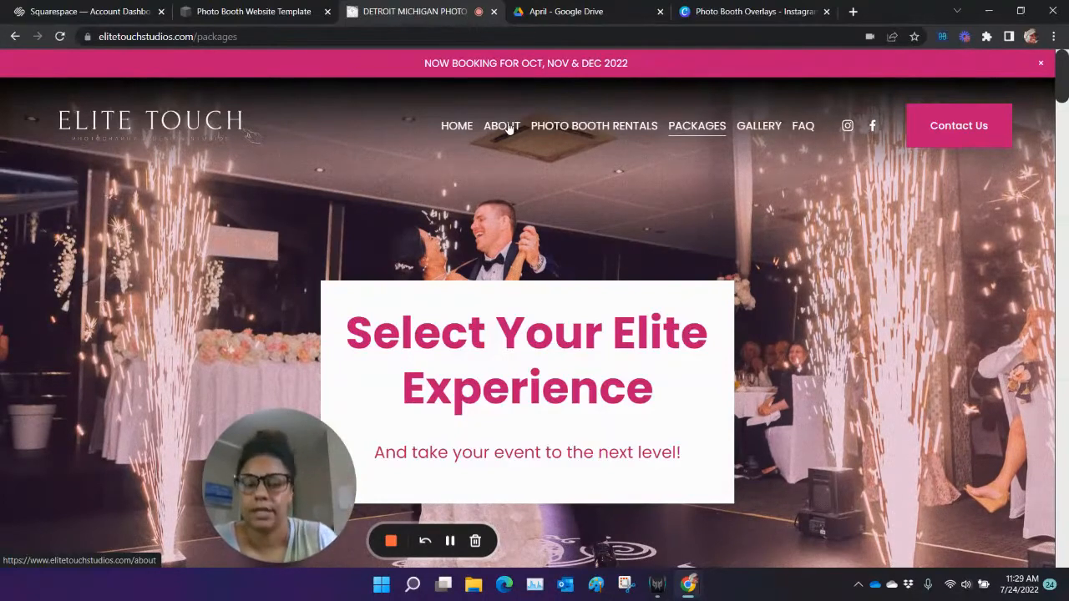
mouse_move(555, 130)
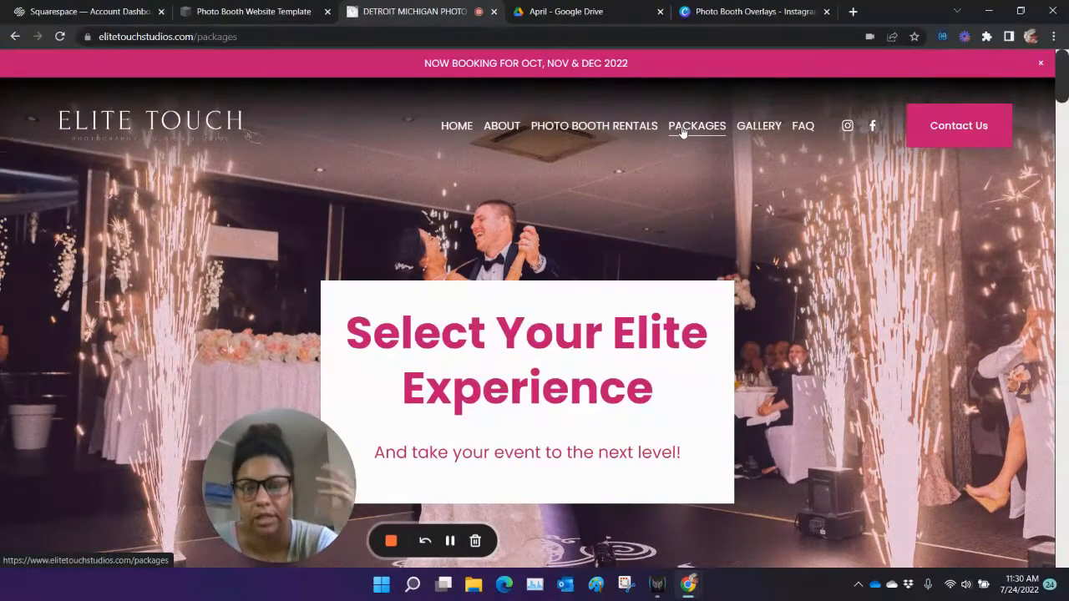
mouse_move(586, 139)
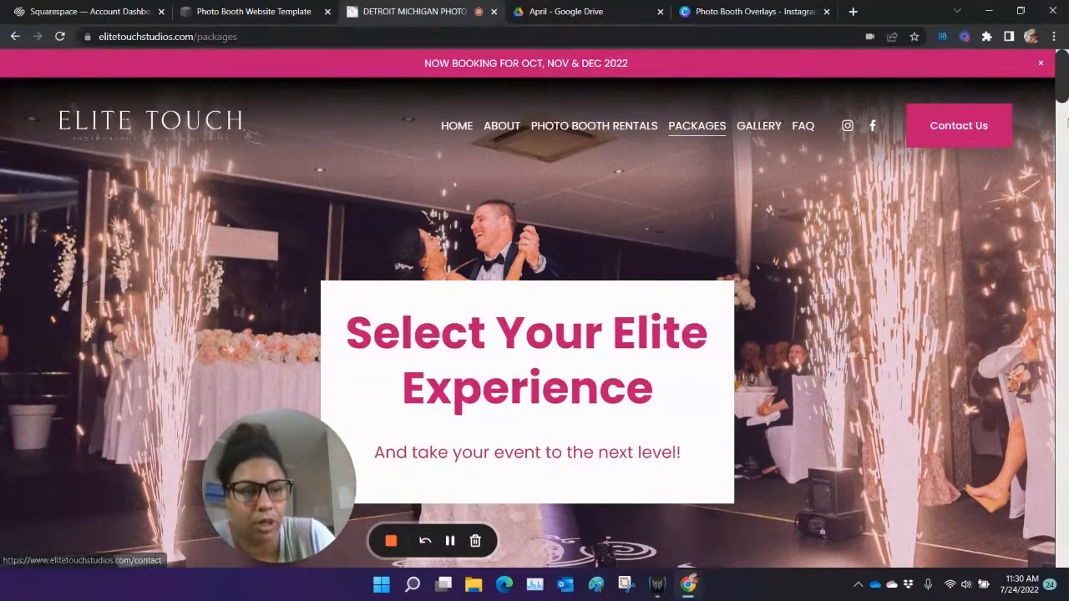
drag(1062, 90, 1058, 566)
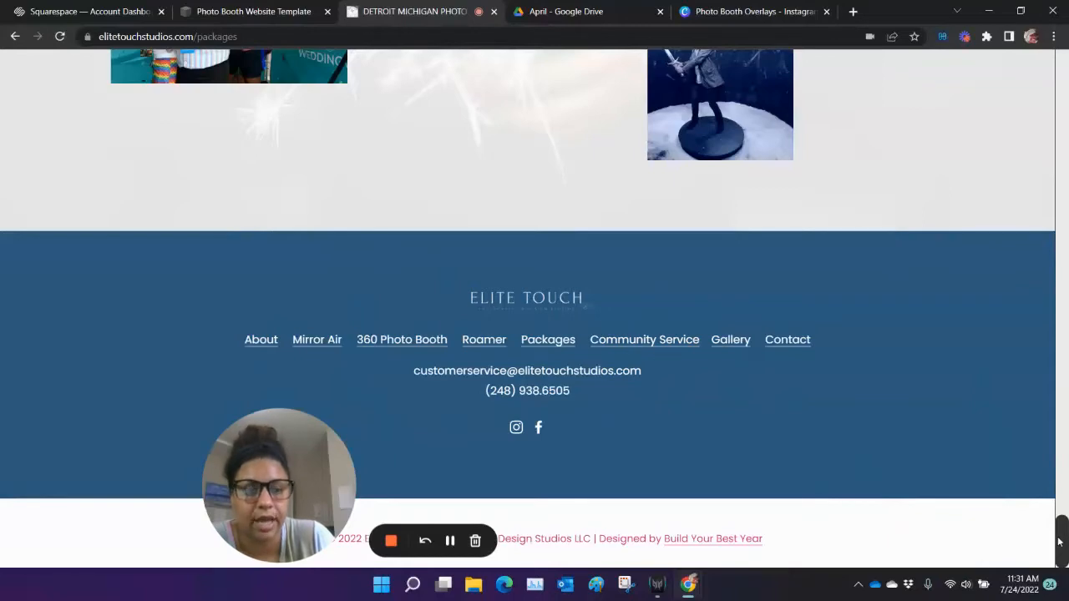
drag(1062, 543, 1059, 58)
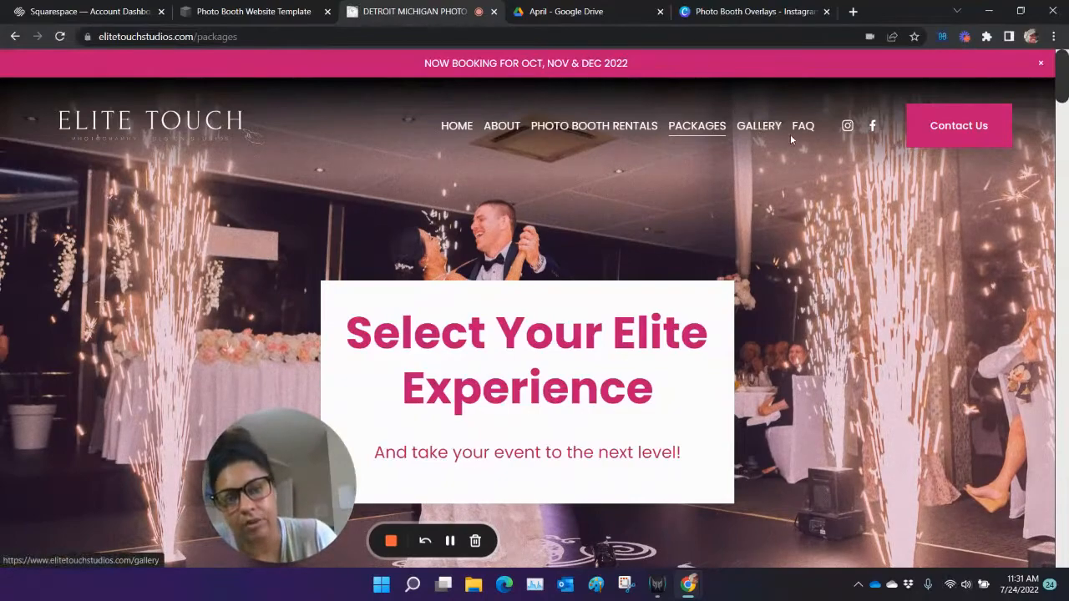
mouse_move(1061, 99)
mouse_down()
mouse_move(1065, 563)
mouse_move(1064, 88)
mouse_up()
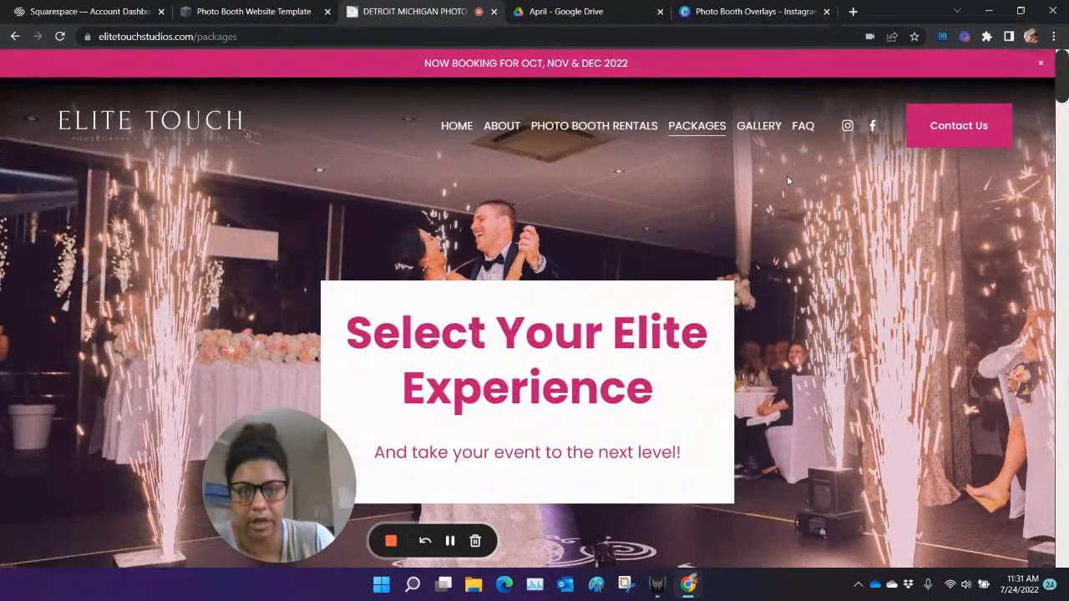
drag(379, 14, 451, 600)
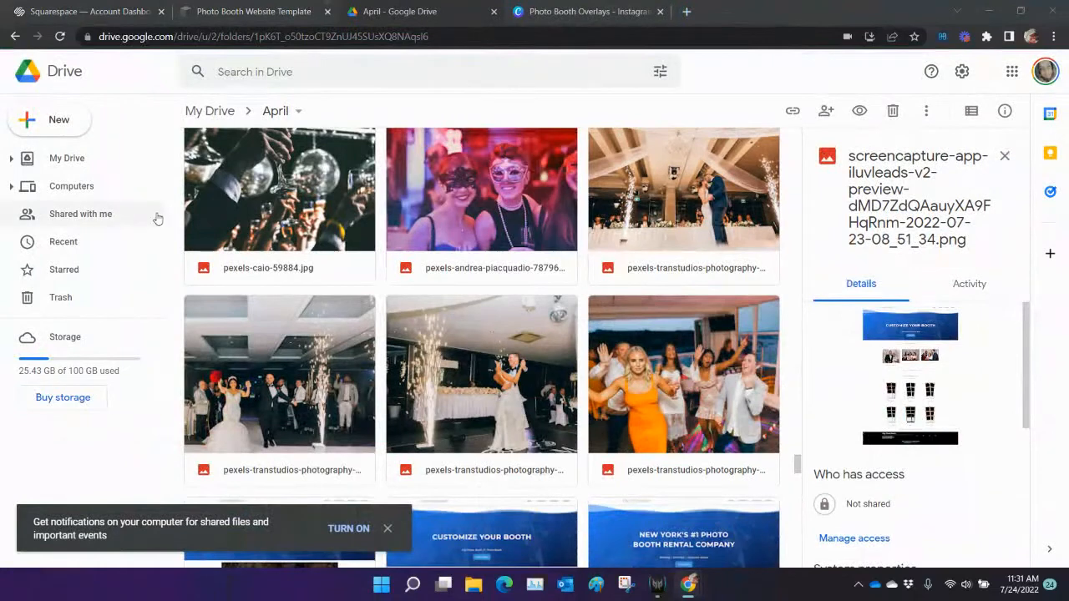
- Switch back to the Squarespace site, delete the unlinked Get Started store page and return to the page list
click(219, 12)
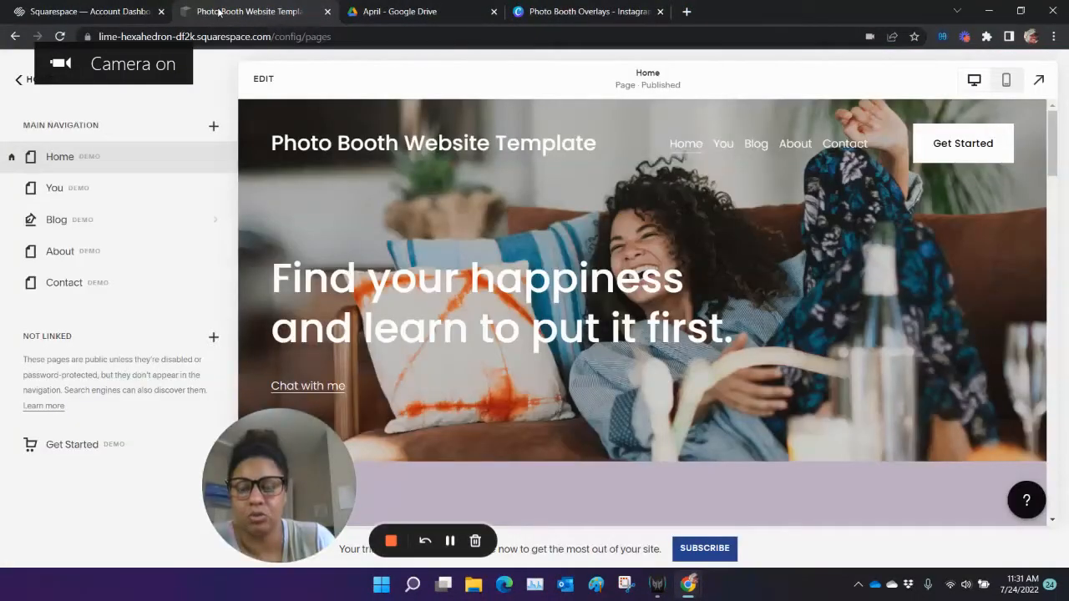
click(88, 443)
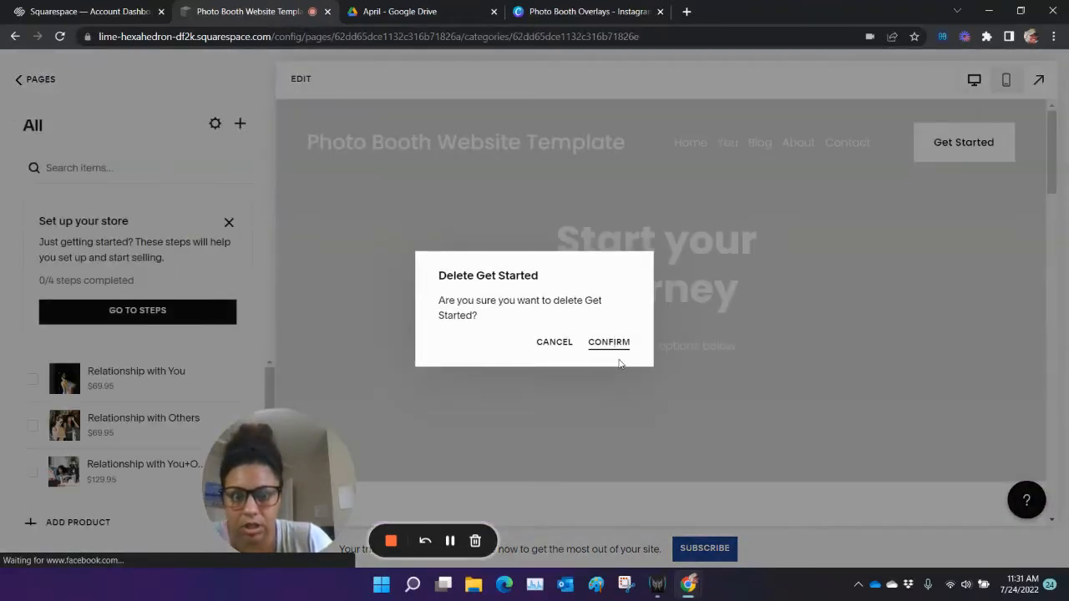
click(615, 344)
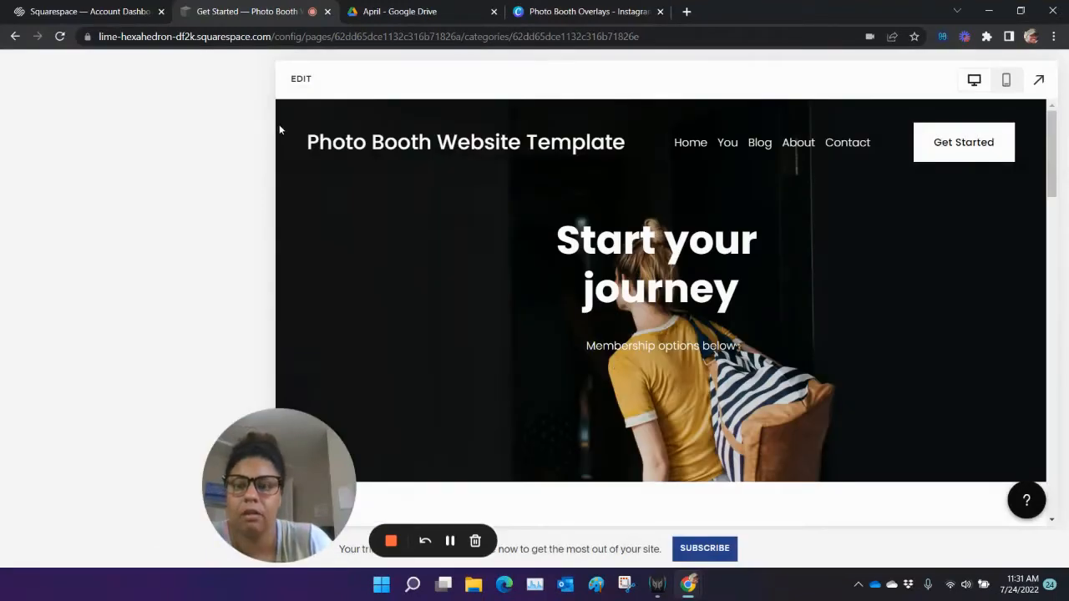
scroll(280, 240, down, 3)
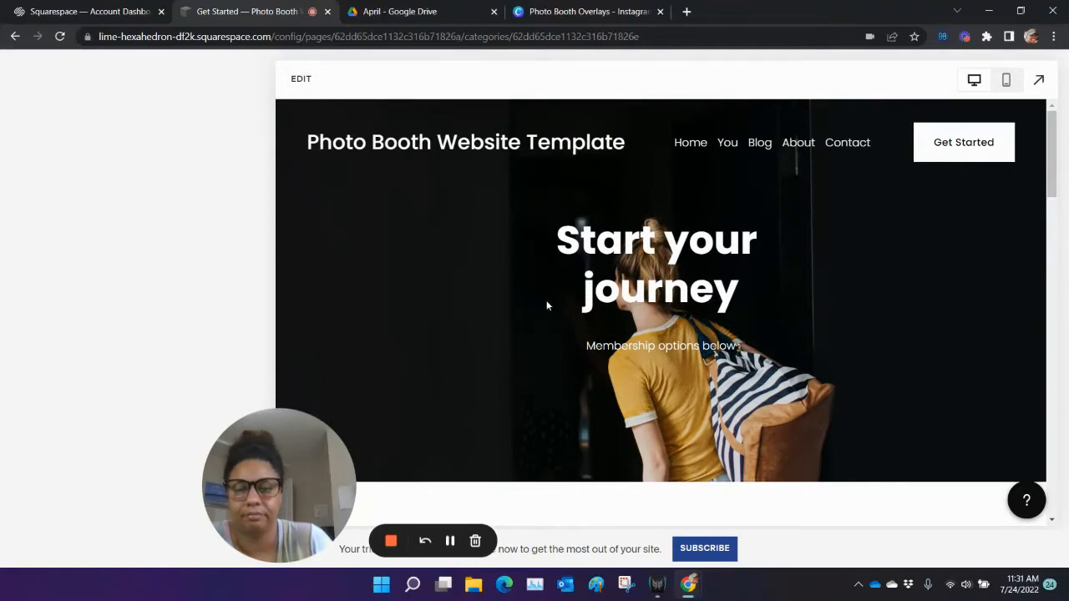
scroll(549, 303, down, 3)
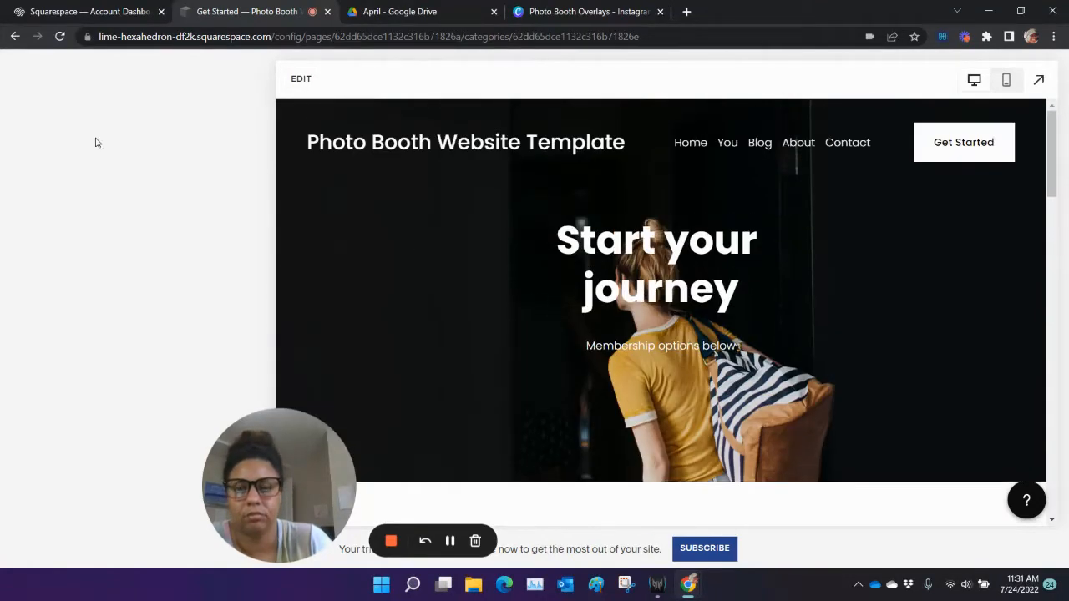
click(15, 36)
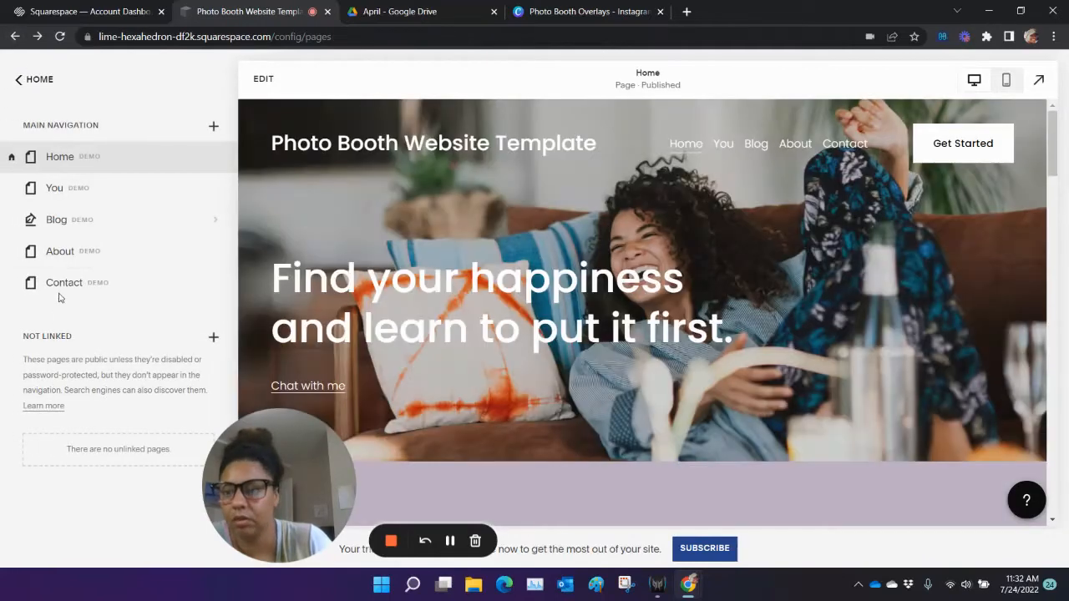
- Review the demo Contact, About and Blog pages in turn, checking which layouts and content suit the template
click(59, 291)
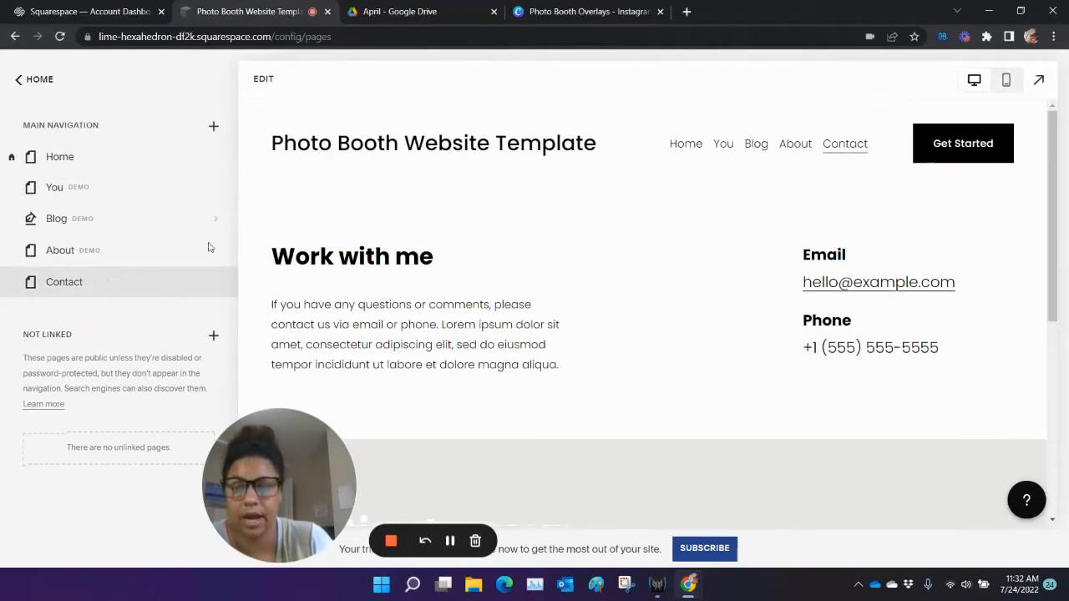
double_click(864, 295)
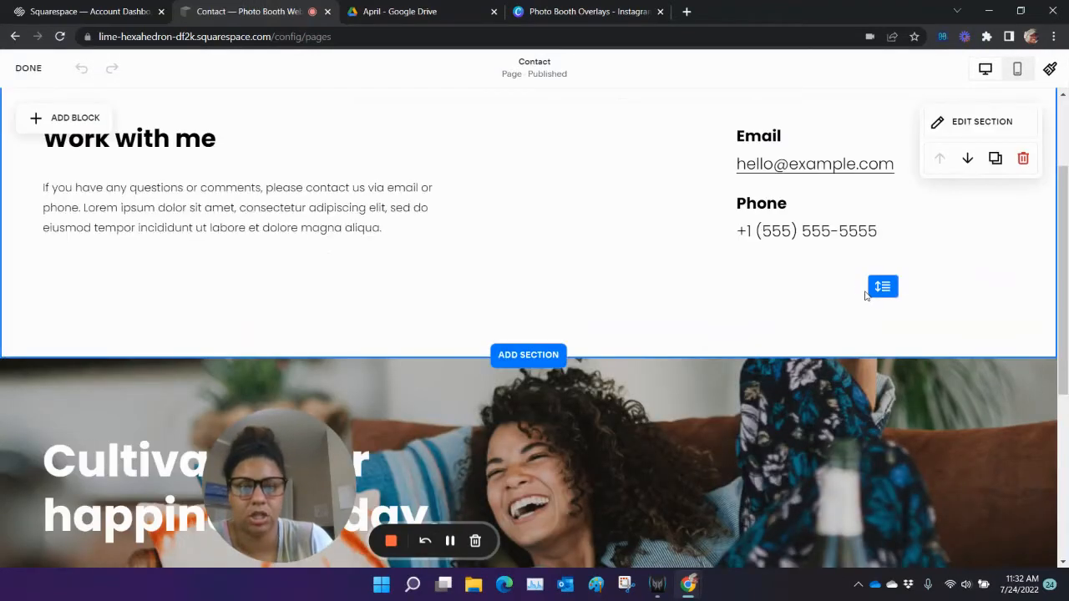
scroll(865, 295, up, 2)
click(30, 68)
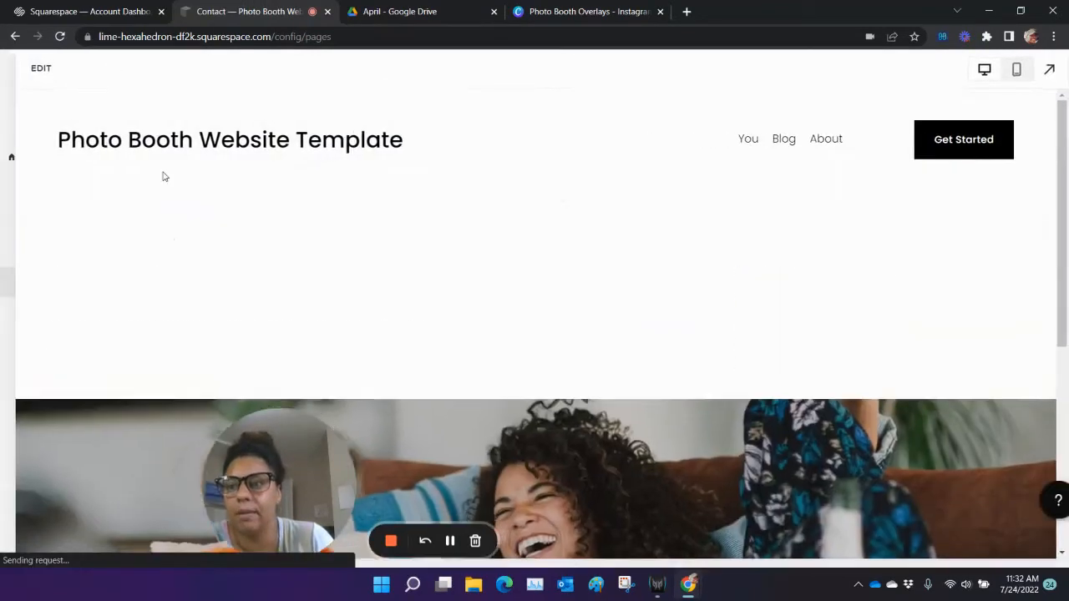
click(104, 253)
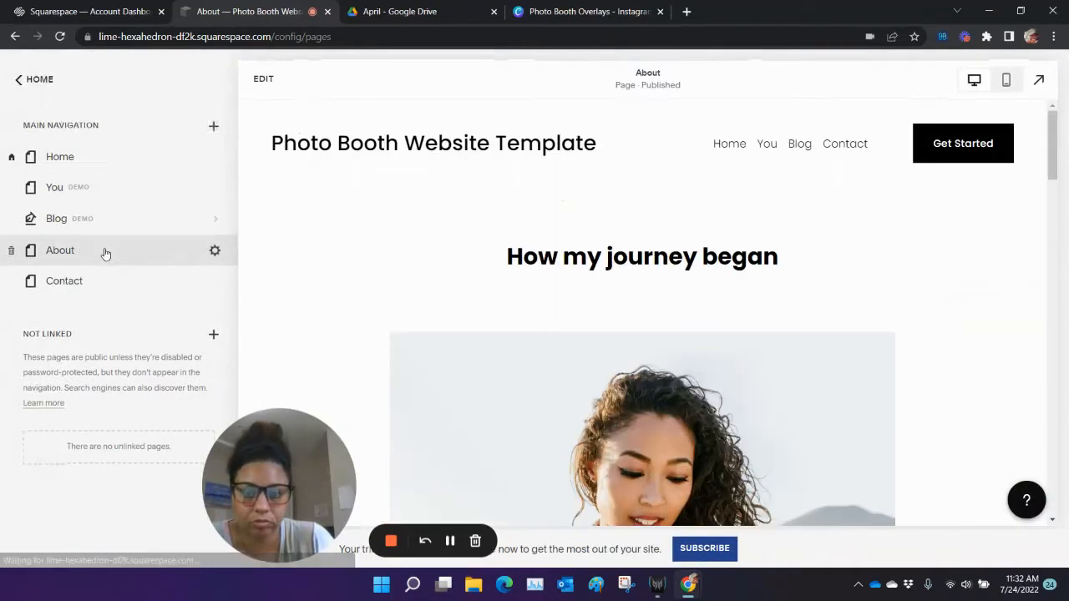
scroll(895, 246, down, 3)
scroll(425, 198, up, 3)
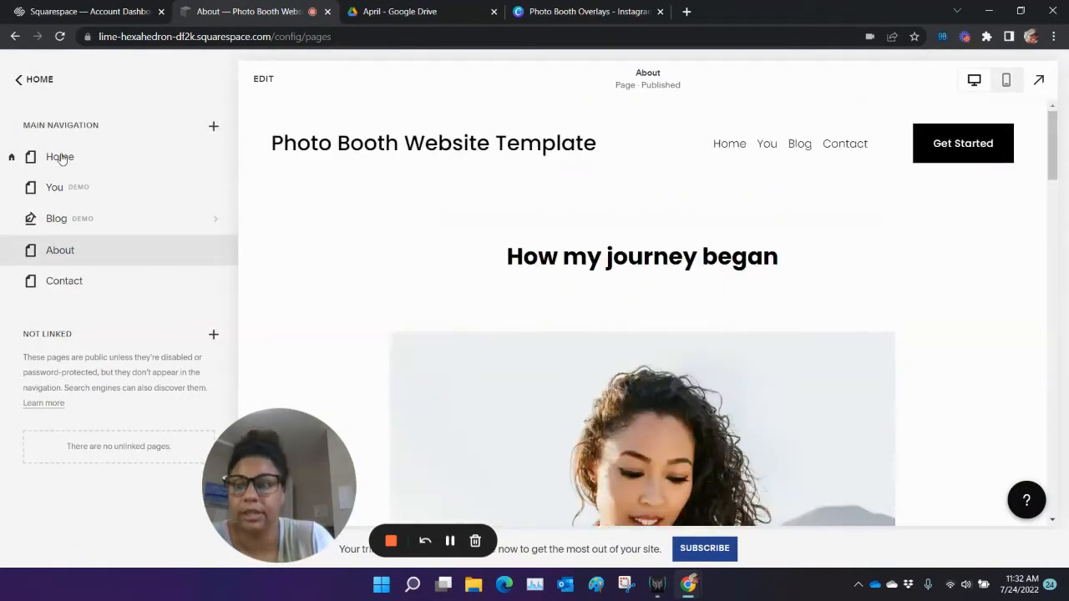
click(92, 227)
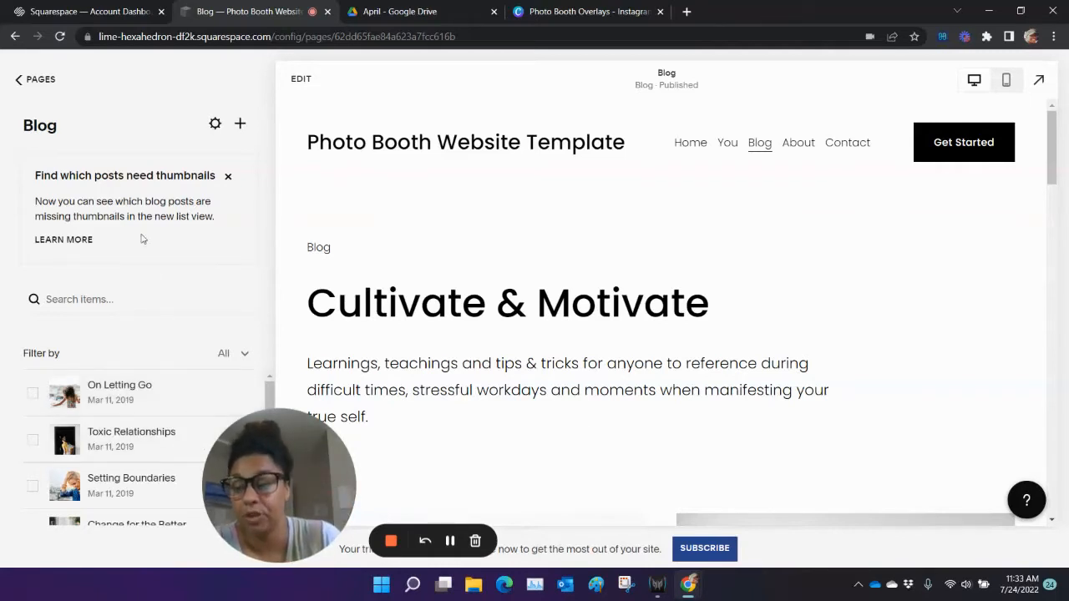
click(16, 80)
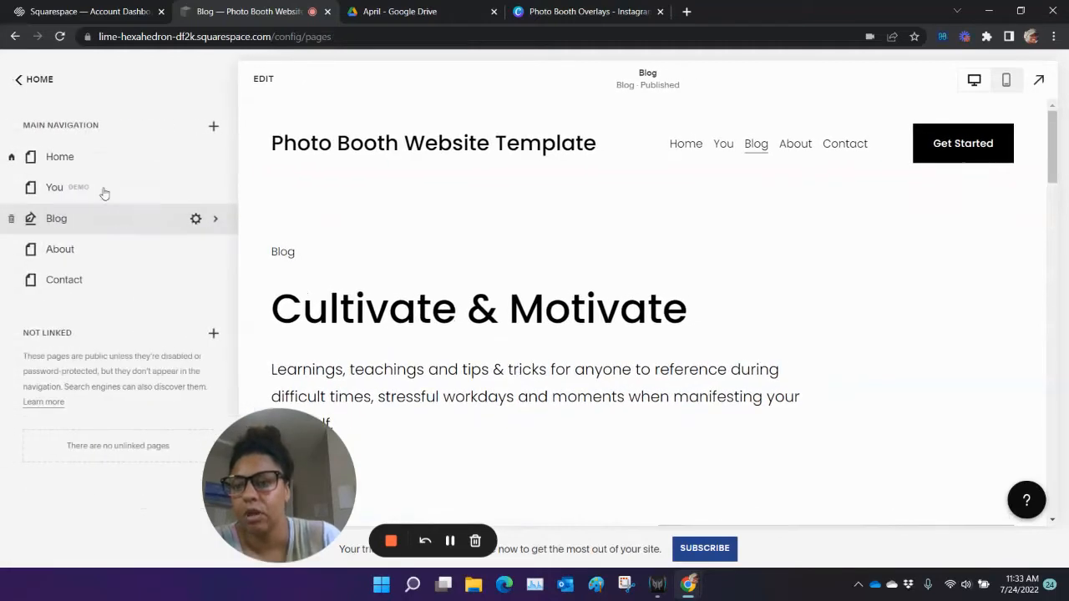
- Look through the demo You page and delete it from the Main Navigation
click(59, 198)
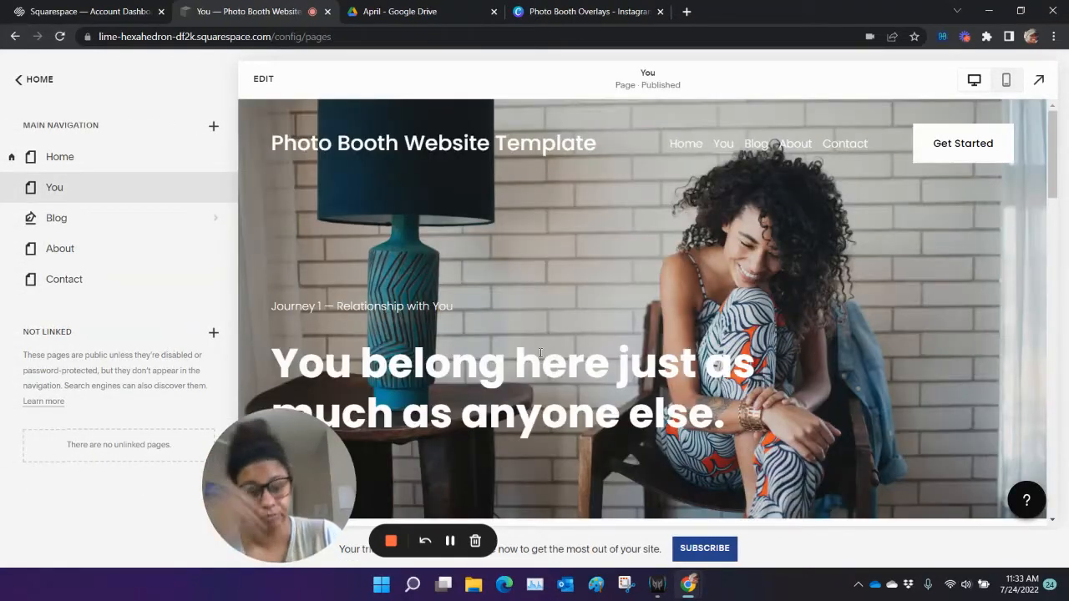
scroll(539, 341, down, 6)
scroll(540, 341, down, 4)
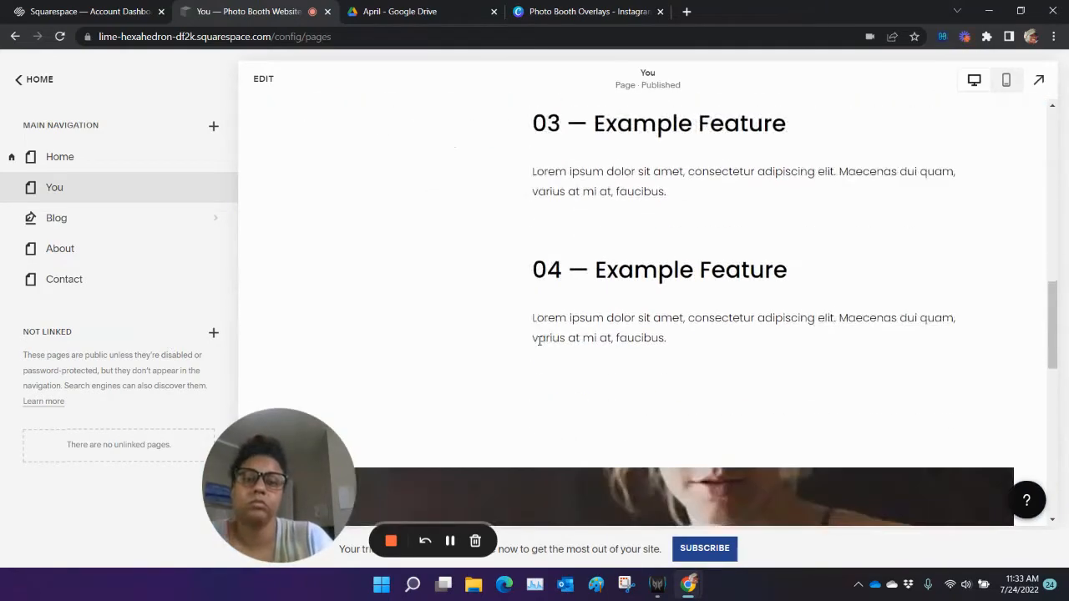
scroll(539, 340, up, 5)
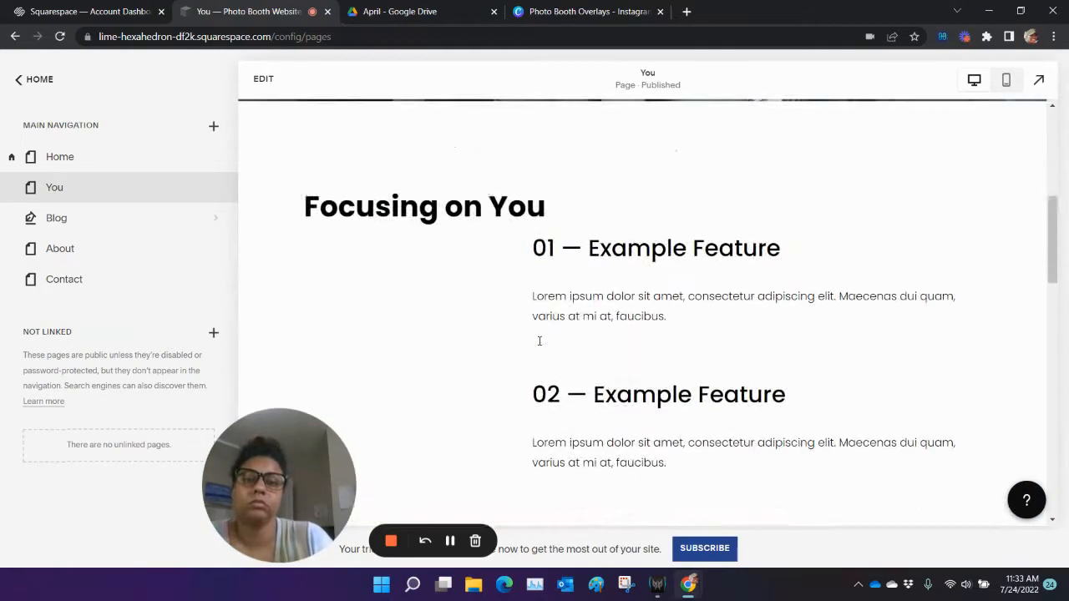
click(15, 191)
click(595, 337)
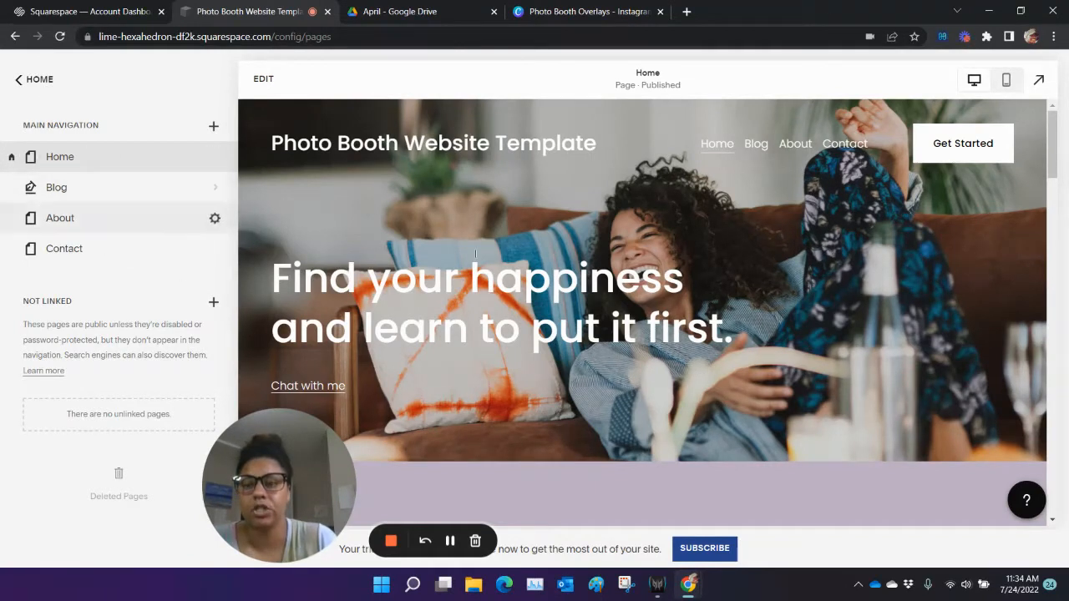
- Open the Fonts settings in the site-wide Site Styles
click(38, 81)
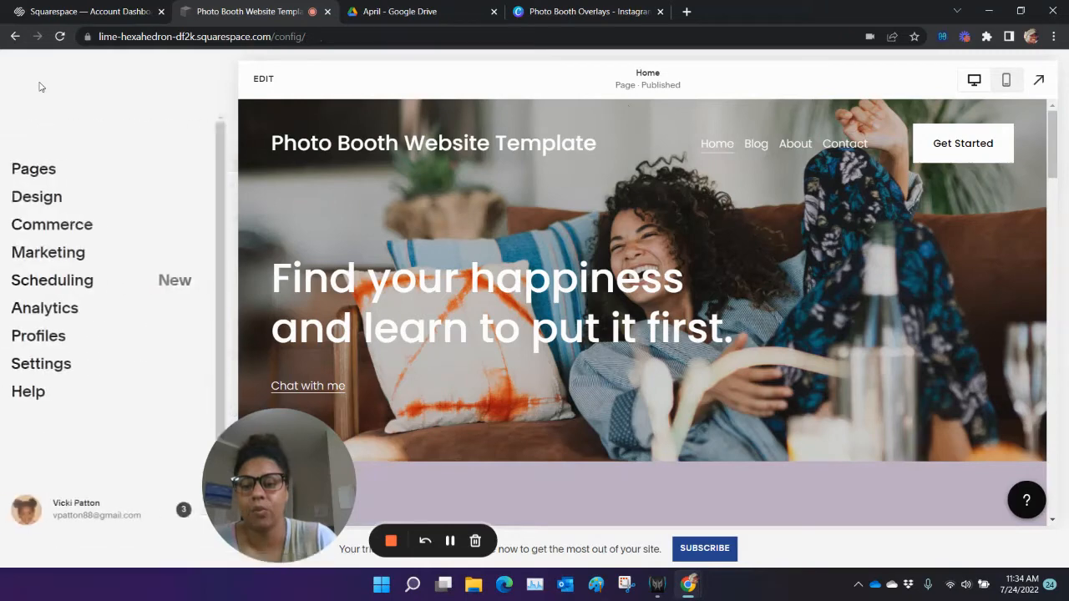
click(73, 199)
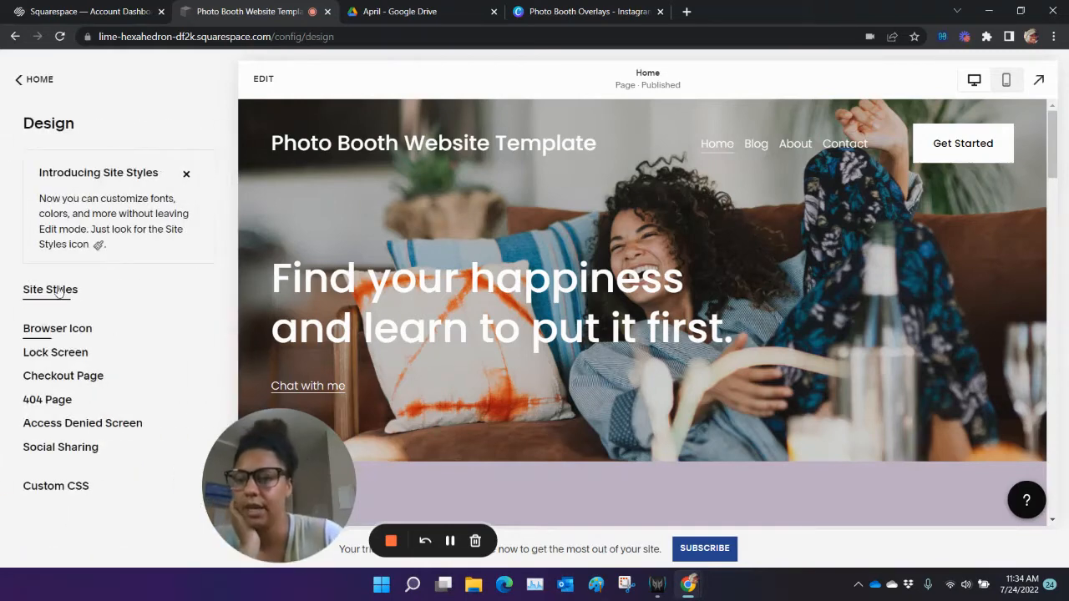
click(51, 289)
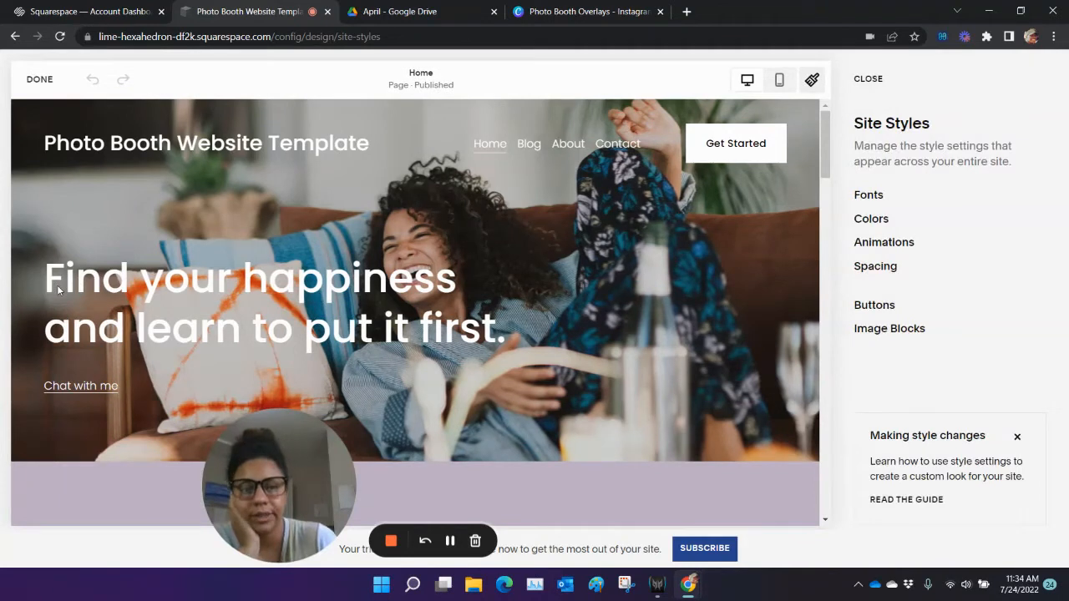
click(869, 197)
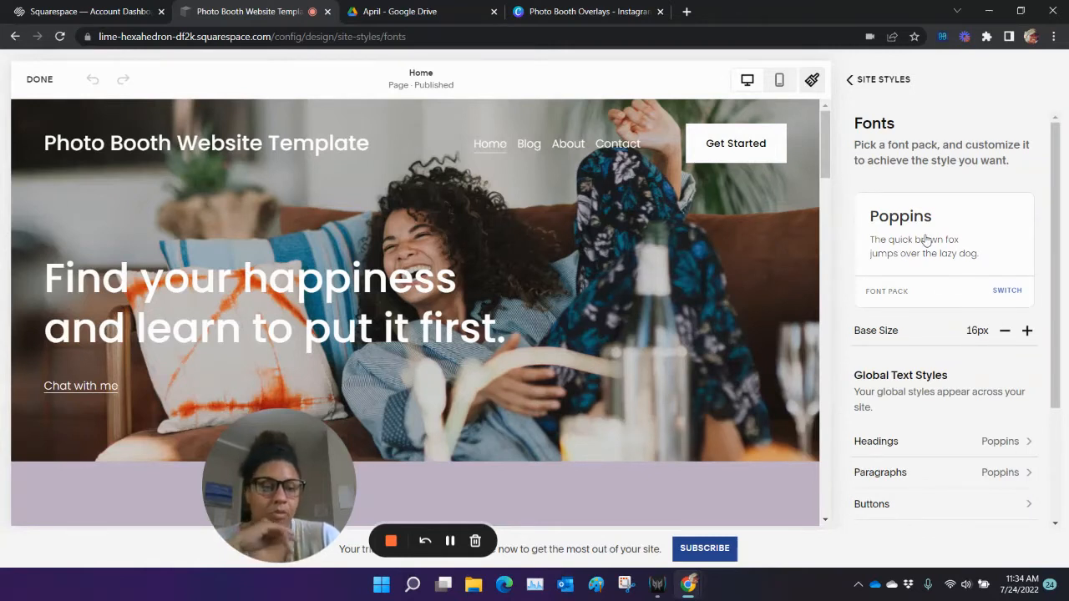
- Switch to the Canva Photo Booth Overlays design and check the font of the "OOTH" lettering in the wordmark on page 8
click(561, 14)
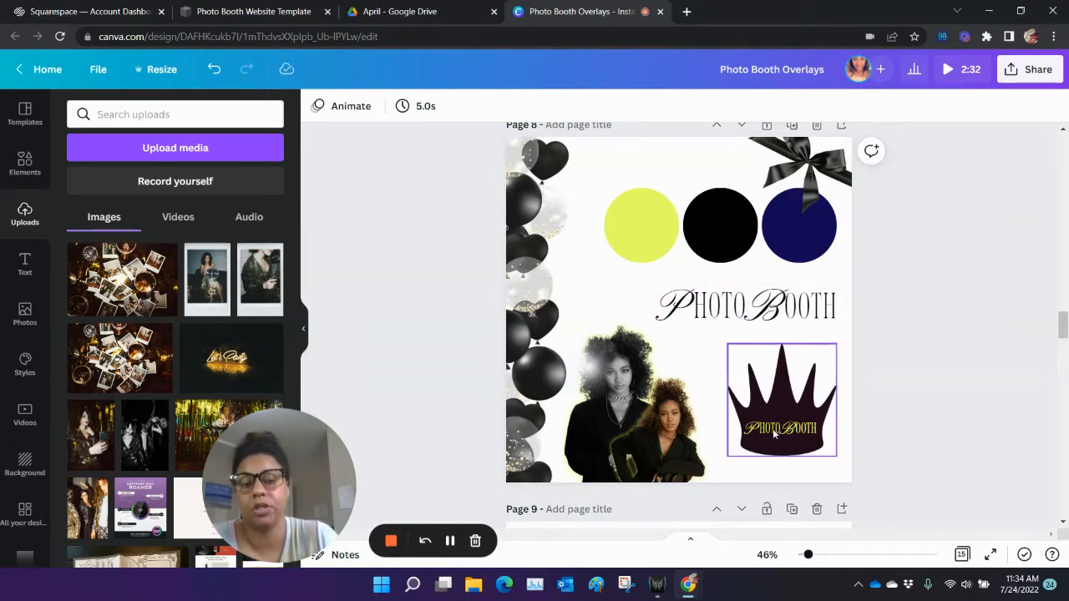
click(810, 305)
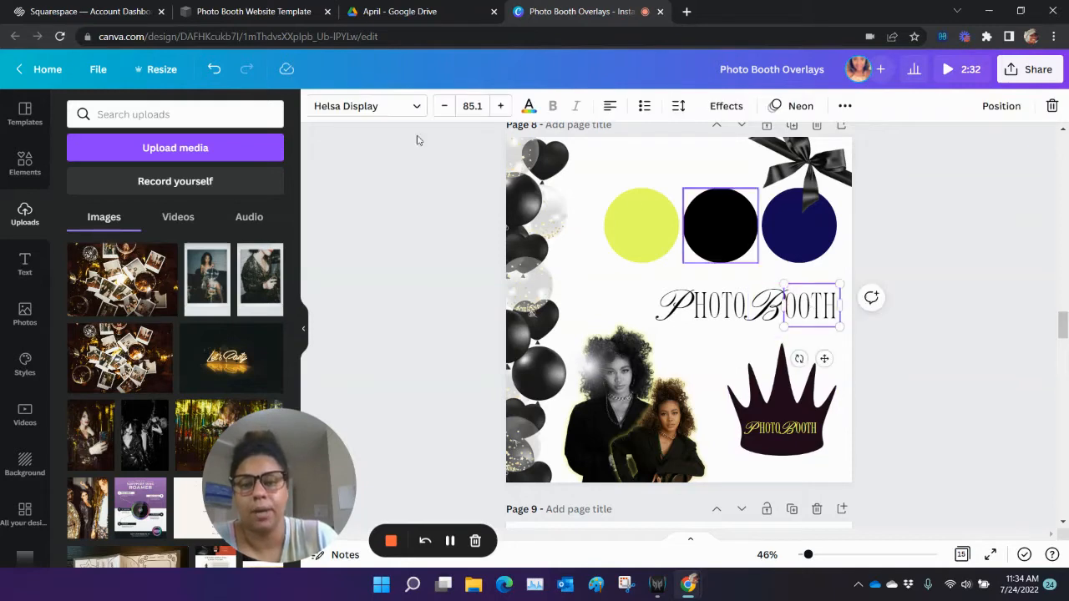
- Check the fonts of the script "P" and the "HOTO" lettering in the page 8 wordmark, and view the crown logo on page 9
click(680, 311)
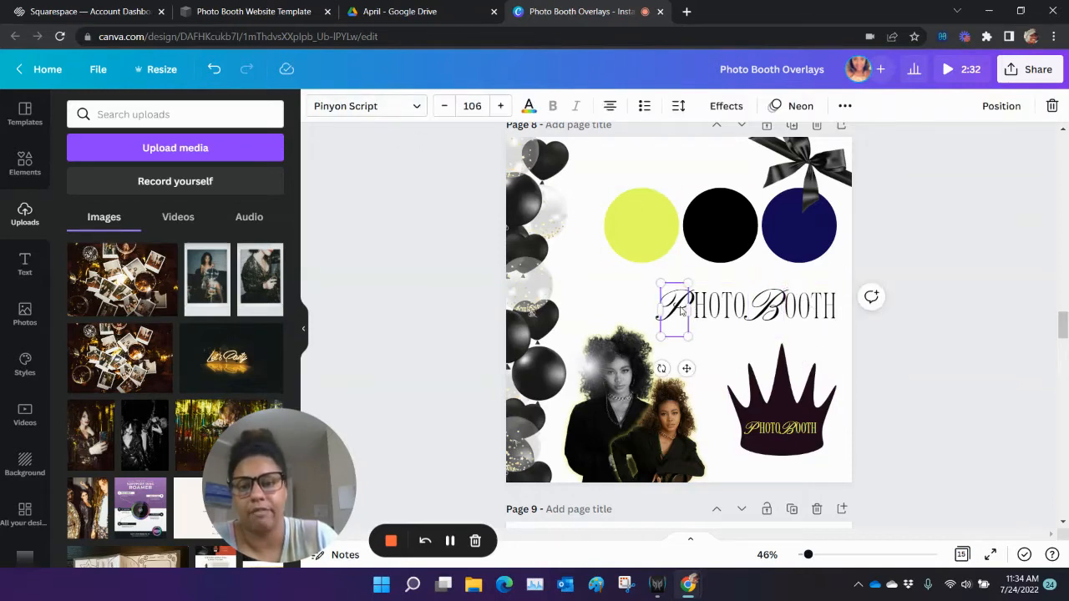
click(728, 307)
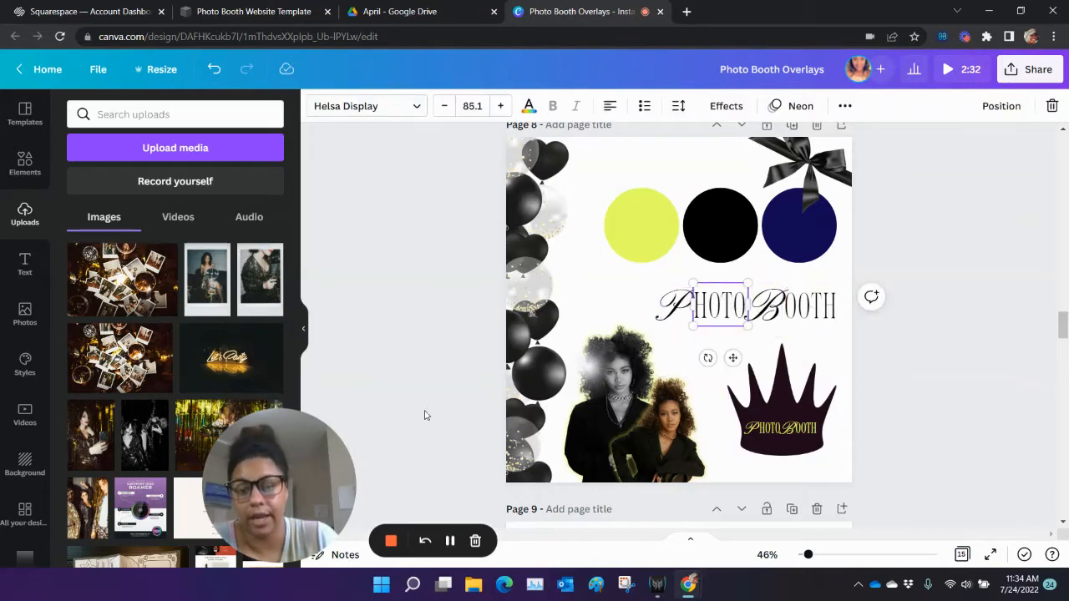
scroll(669, 297, down, 6)
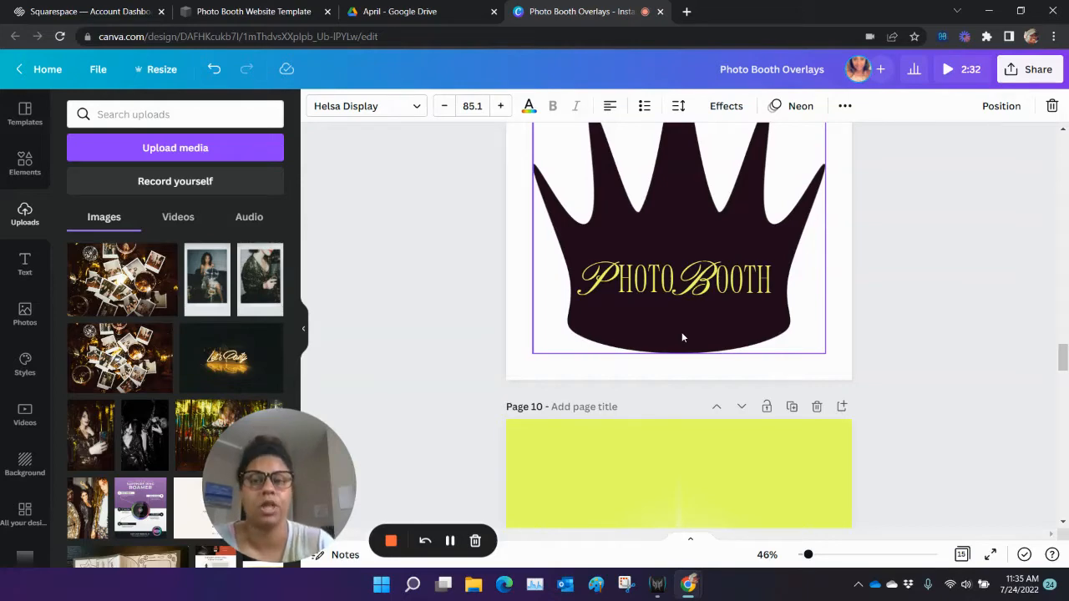
- Switch to the Squarespace site, browse the Sans-serif and Serif font packs, and change the site's font pack to IvyMode
click(254, 11)
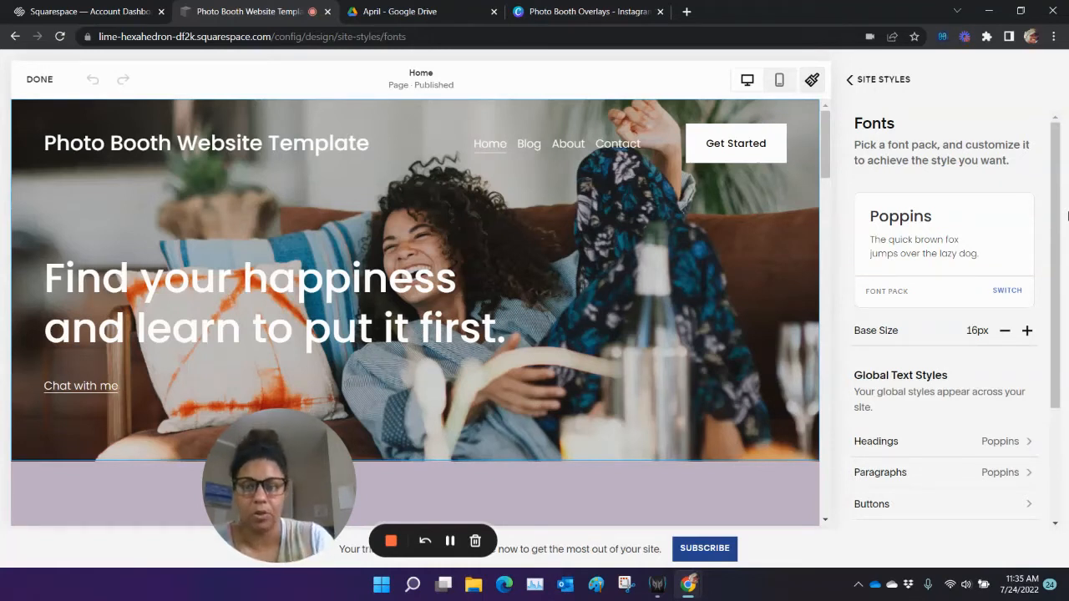
click(903, 291)
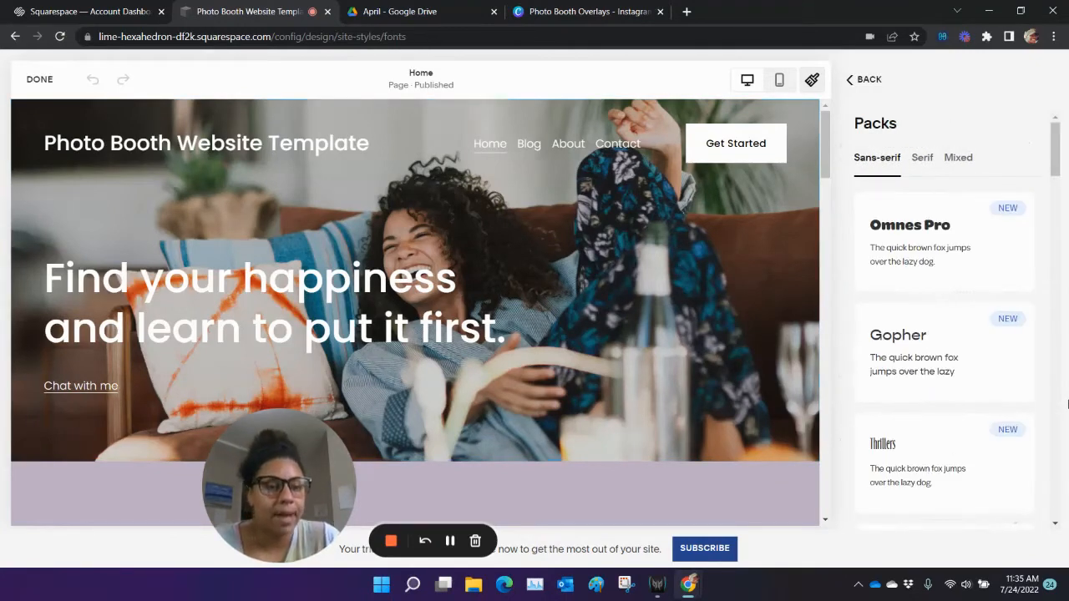
scroll(931, 306, down, 3)
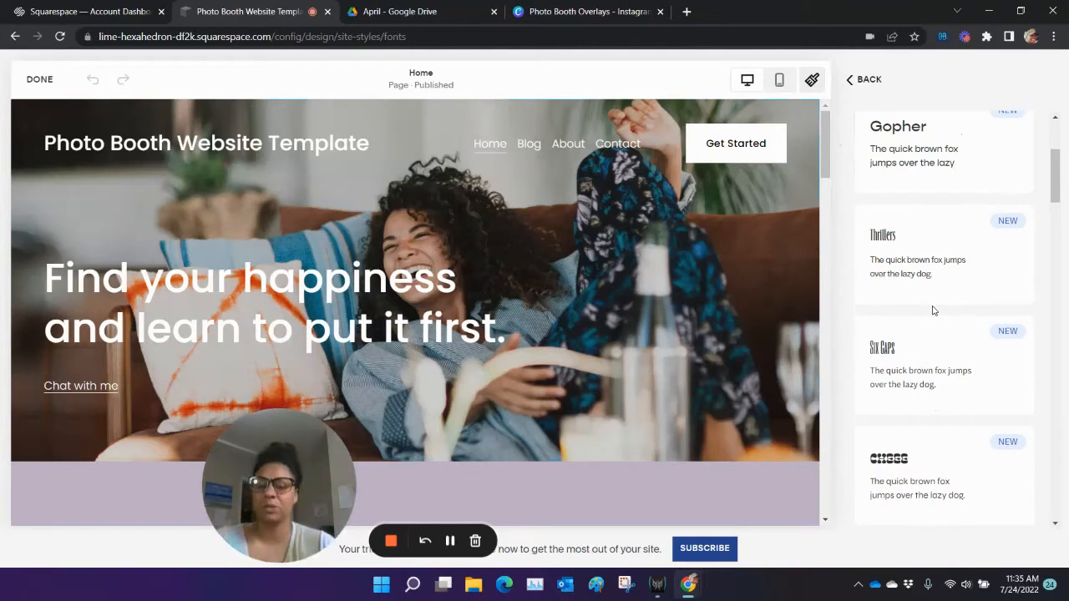
scroll(935, 353, down, 5)
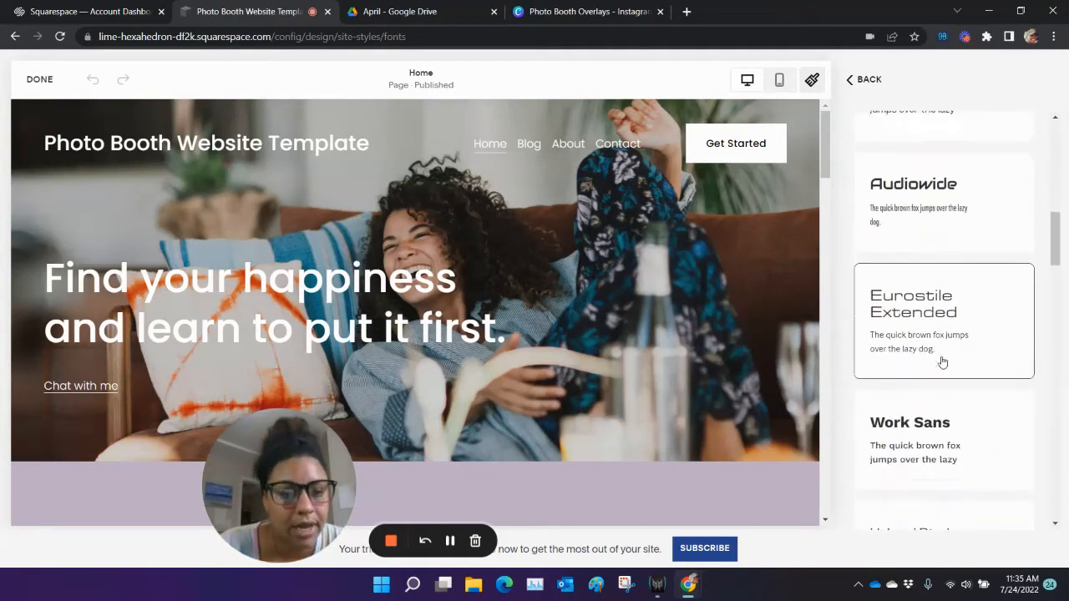
drag(1057, 242, 1052, 128)
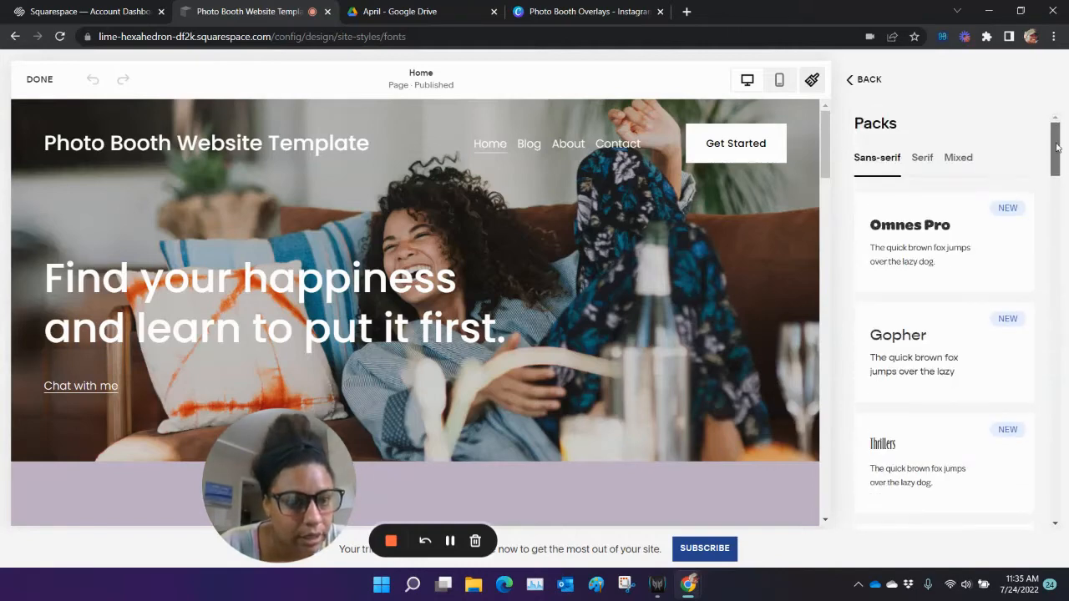
click(919, 132)
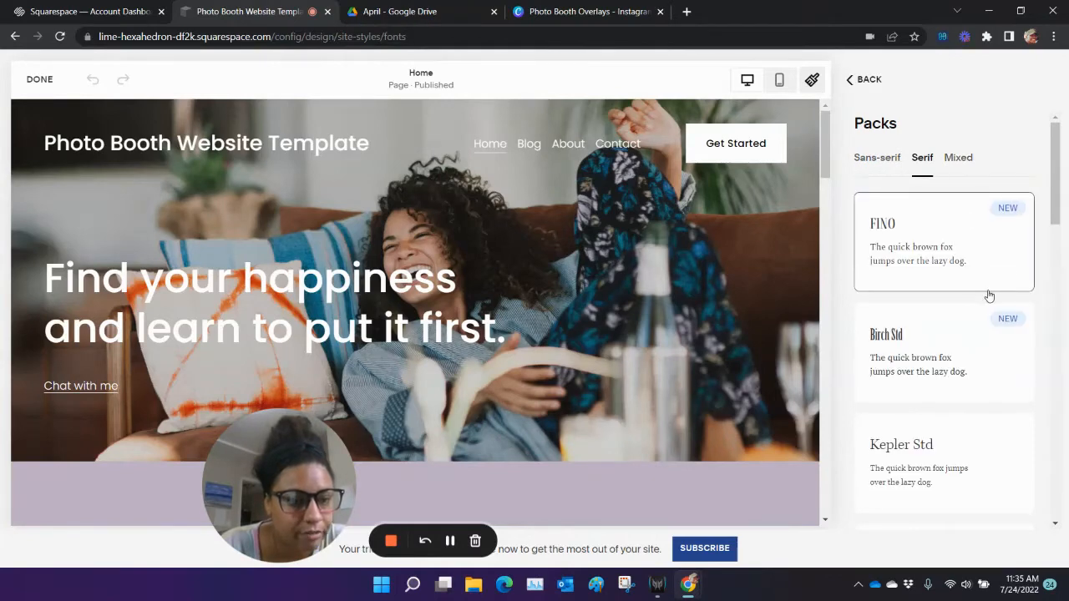
scroll(988, 296, down, 2)
click(572, 11)
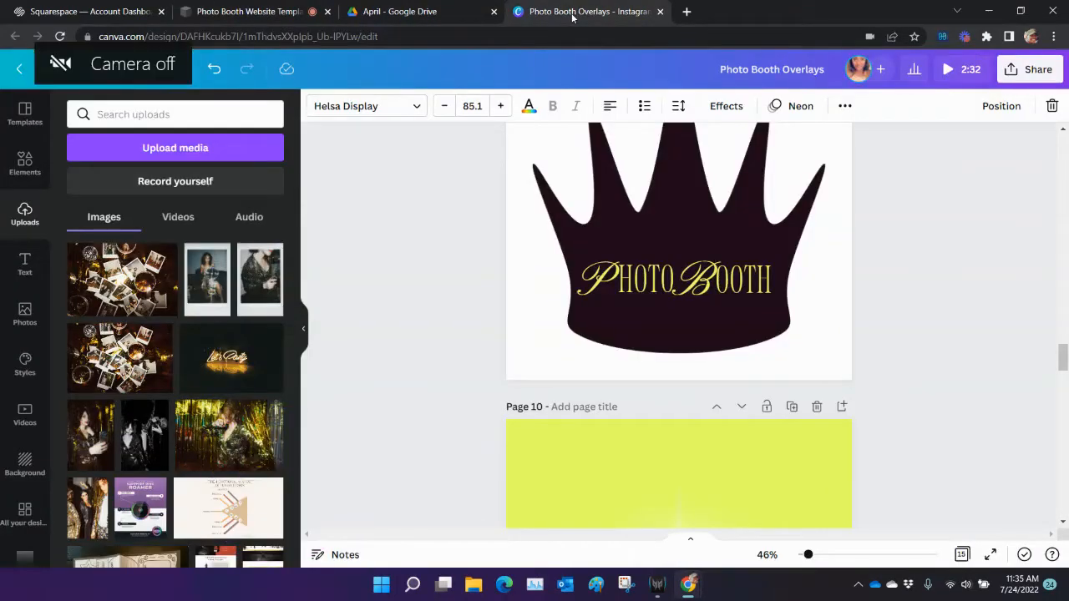
click(408, 10)
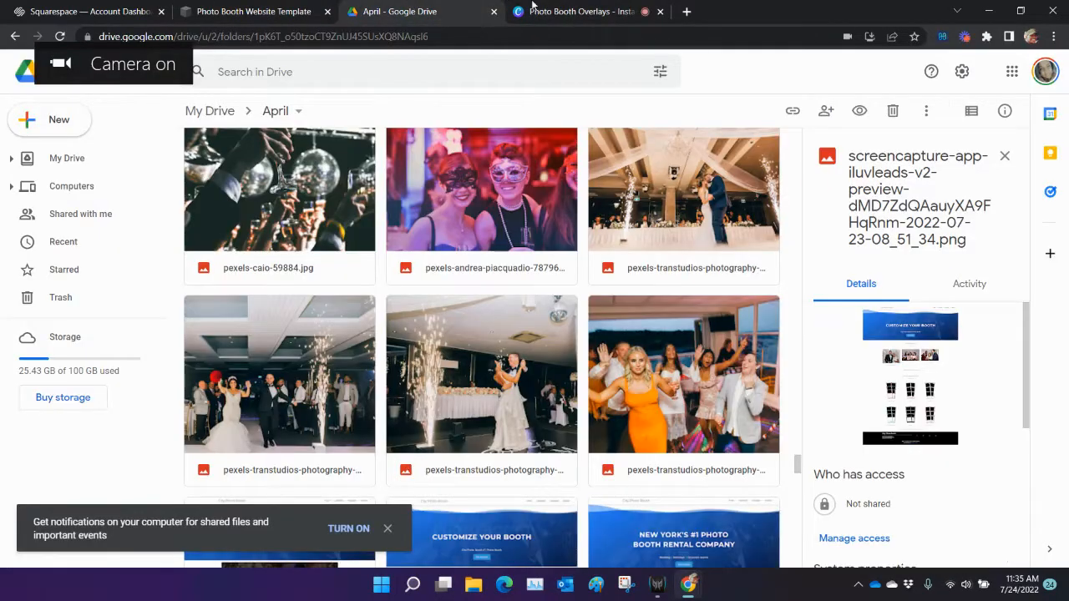
click(293, 5)
scroll(965, 349, down, 3)
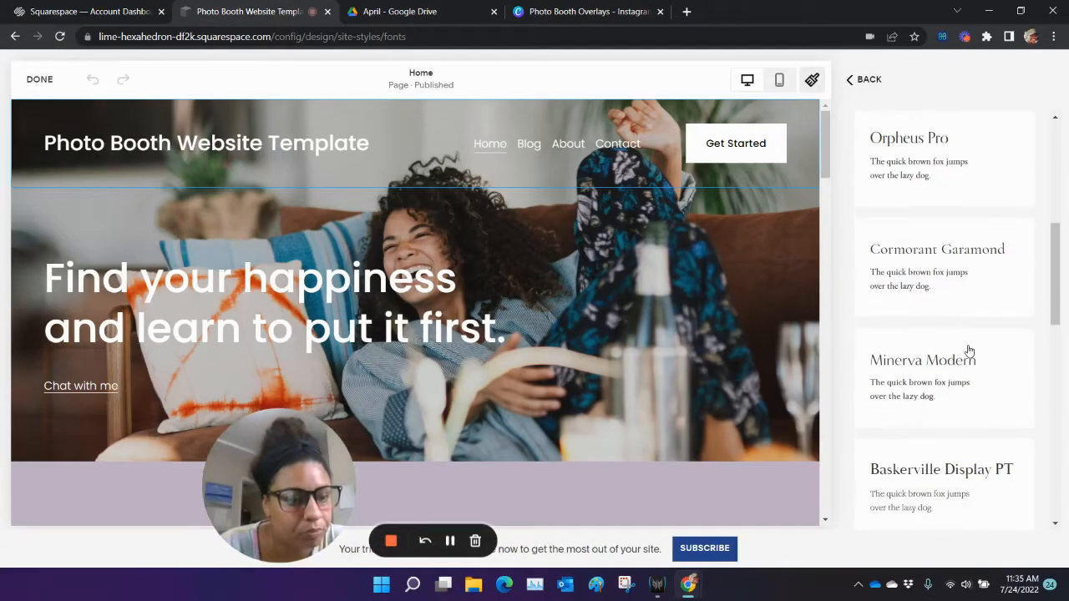
drag(1056, 302, 1067, 443)
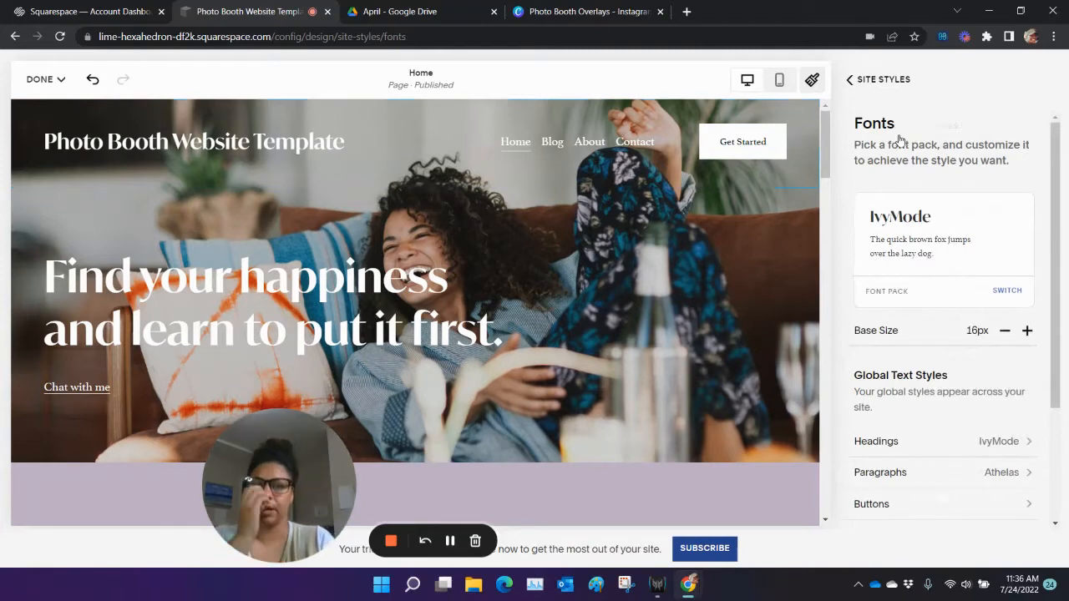
- Compare the new heading font on the Home page with the wordmark in the Canva design
scroll(647, 363, down, 5)
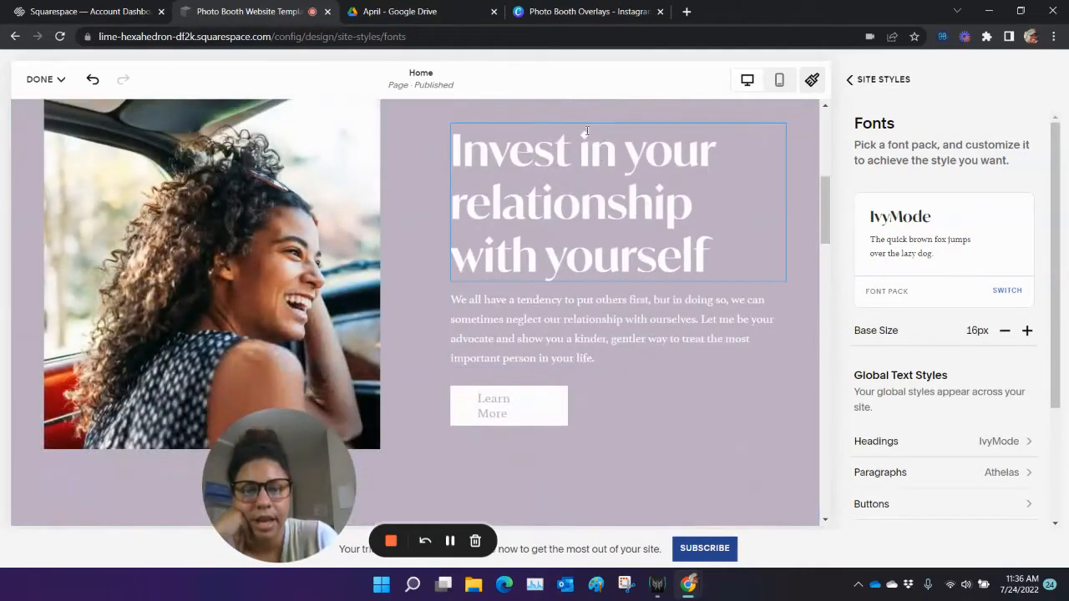
click(587, 12)
click(269, 7)
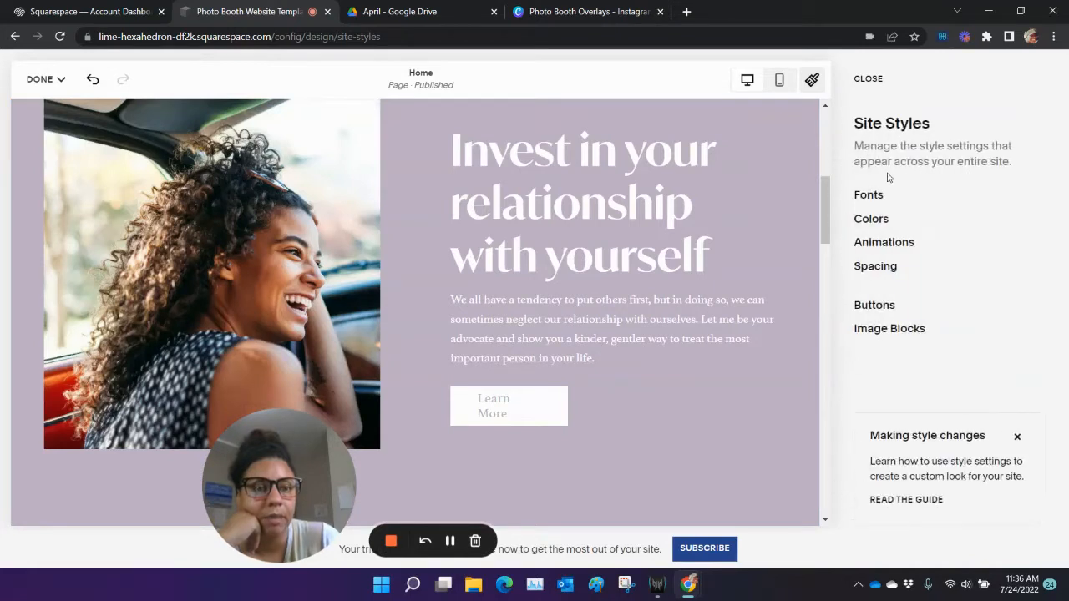
- Open the site's Colors settings and select the muted purple accent color in the Palette Editor
click(871, 218)
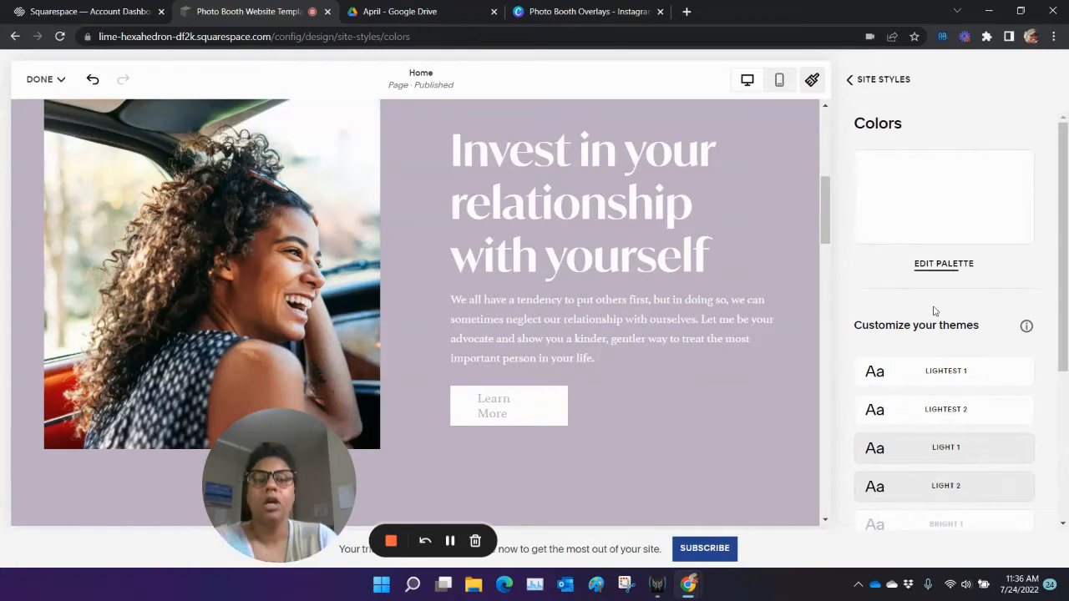
scroll(924, 321, down, 3)
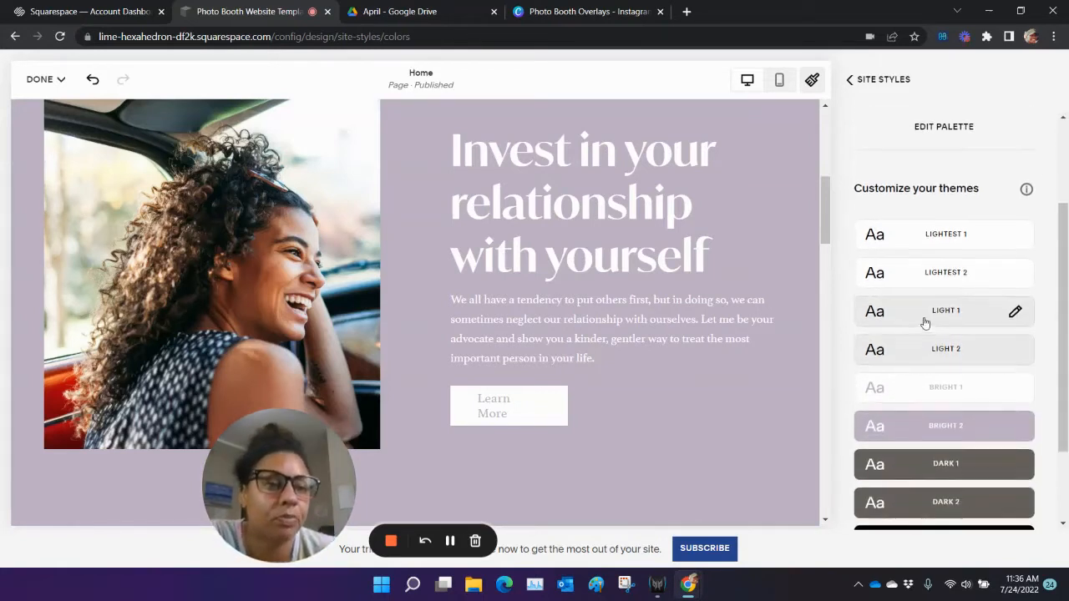
scroll(925, 320, up, 3)
click(938, 211)
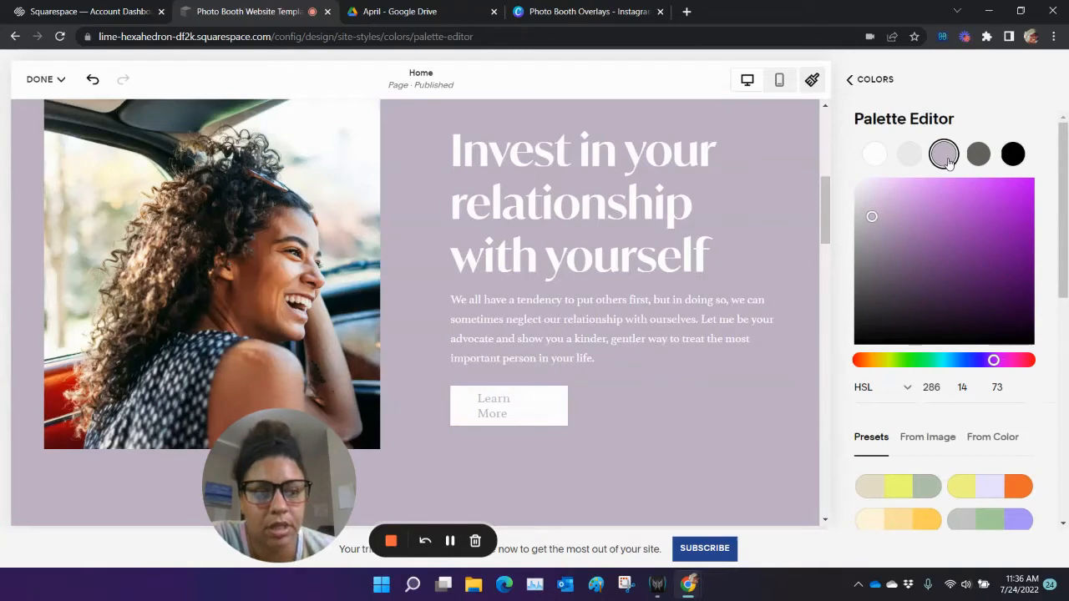
- Switch to the Canva design and get the hex code of the lime circle on page 8
click(576, 11)
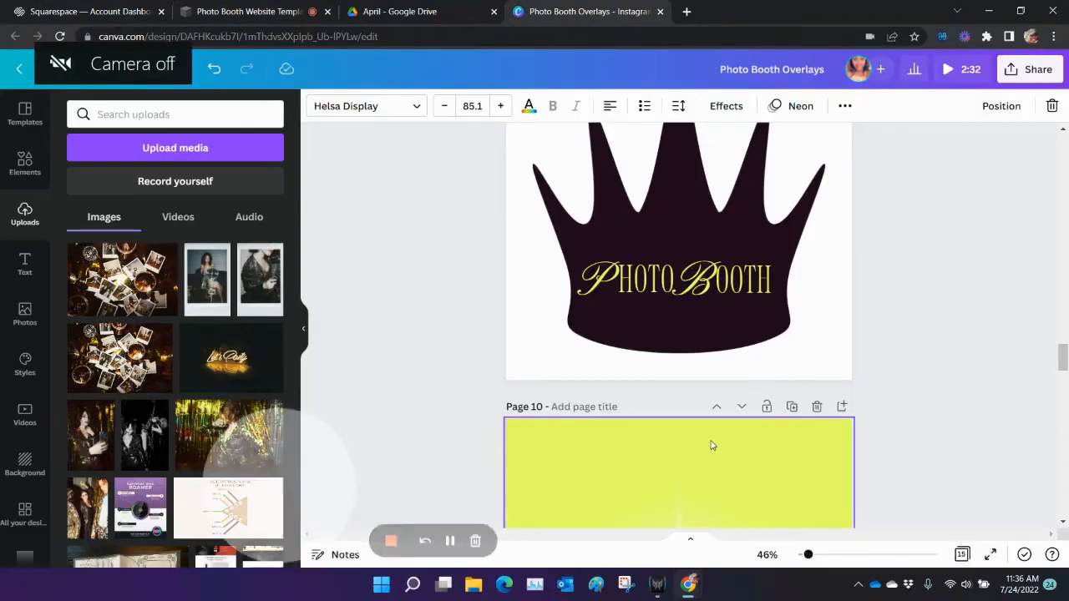
scroll(711, 441, up, 7)
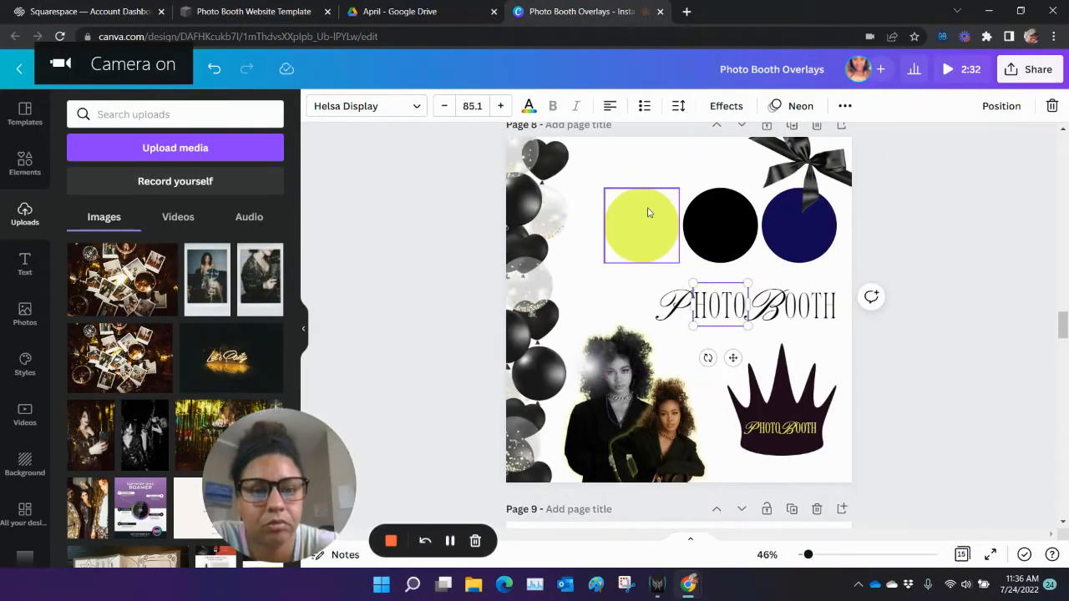
click(646, 209)
click(391, 105)
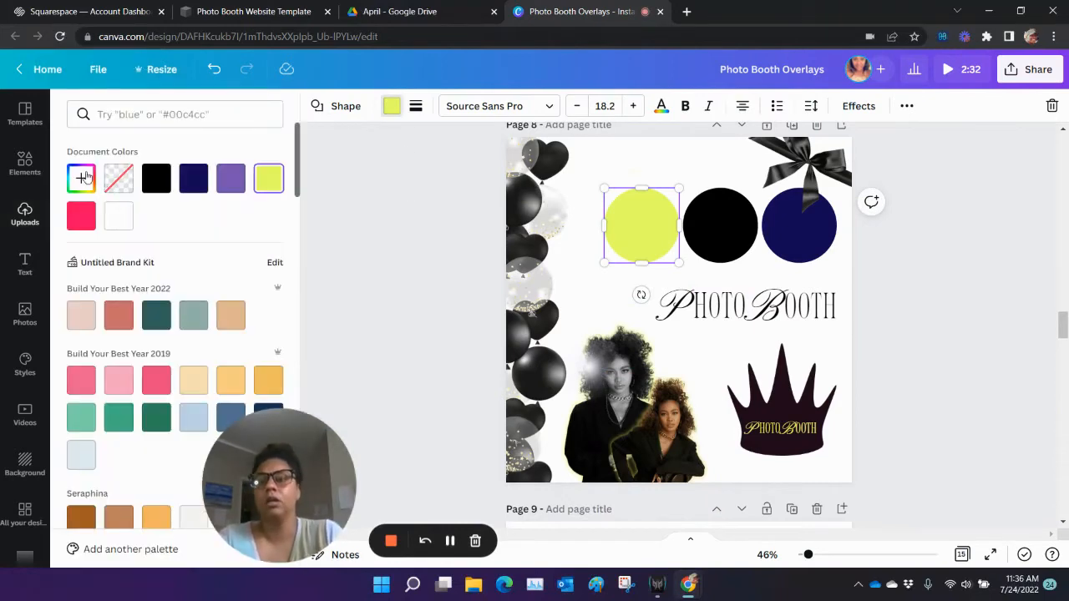
click(81, 178)
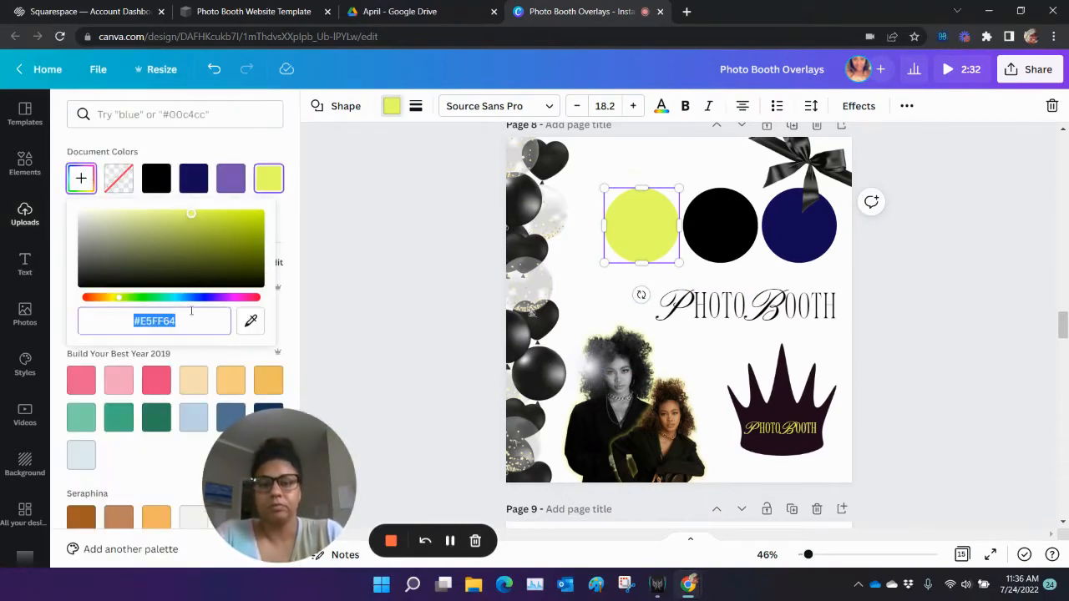
- Return to the Squarespace Palette Editor, set the color format to Hex and change the purple accent to #E5FF64
click(234, 11)
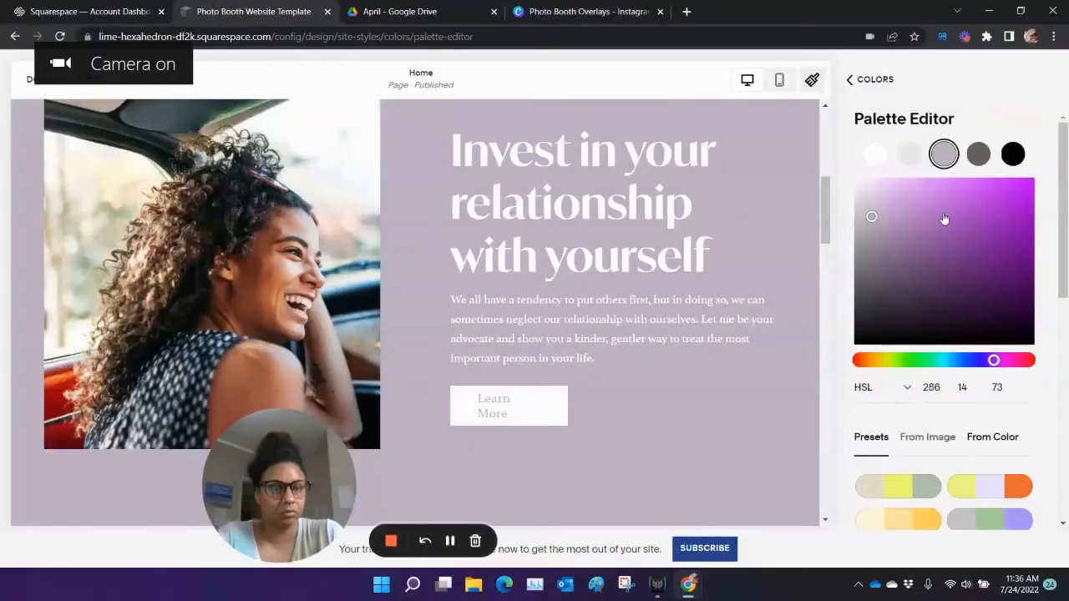
click(871, 388)
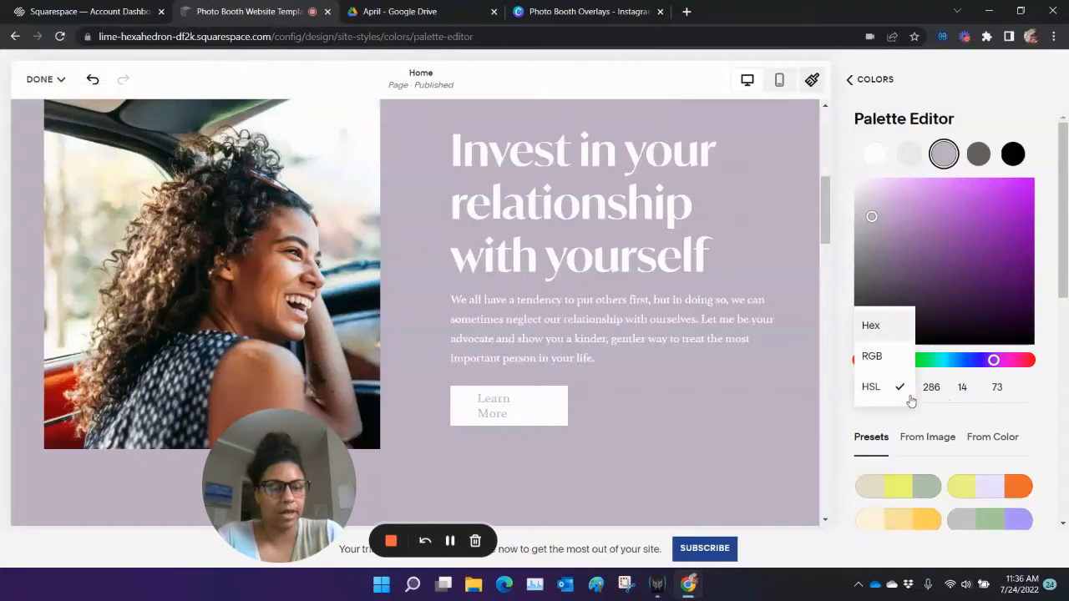
click(876, 331)
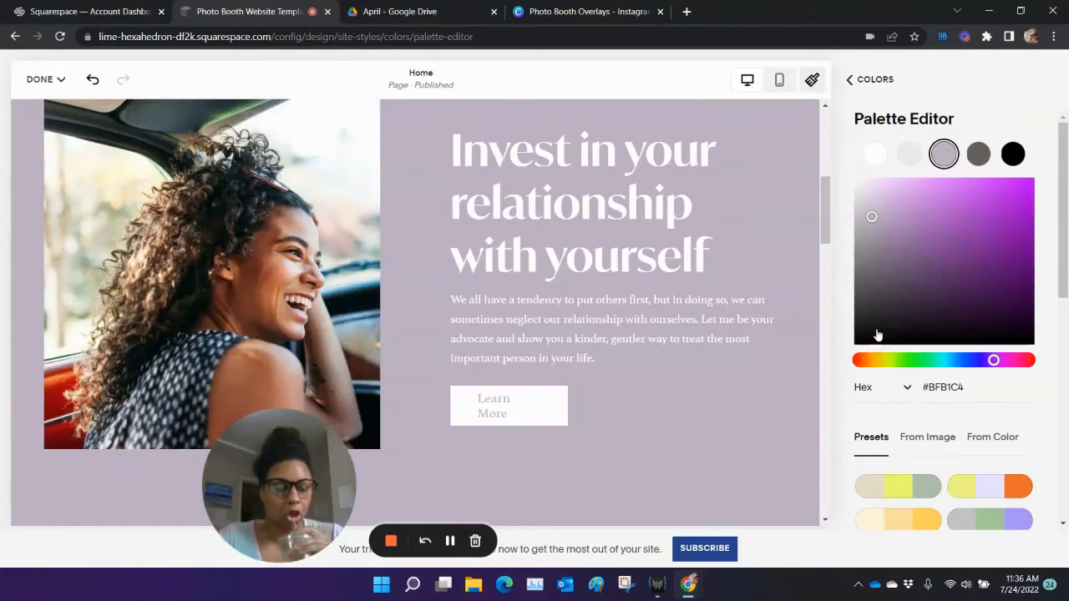
click(876, 330)
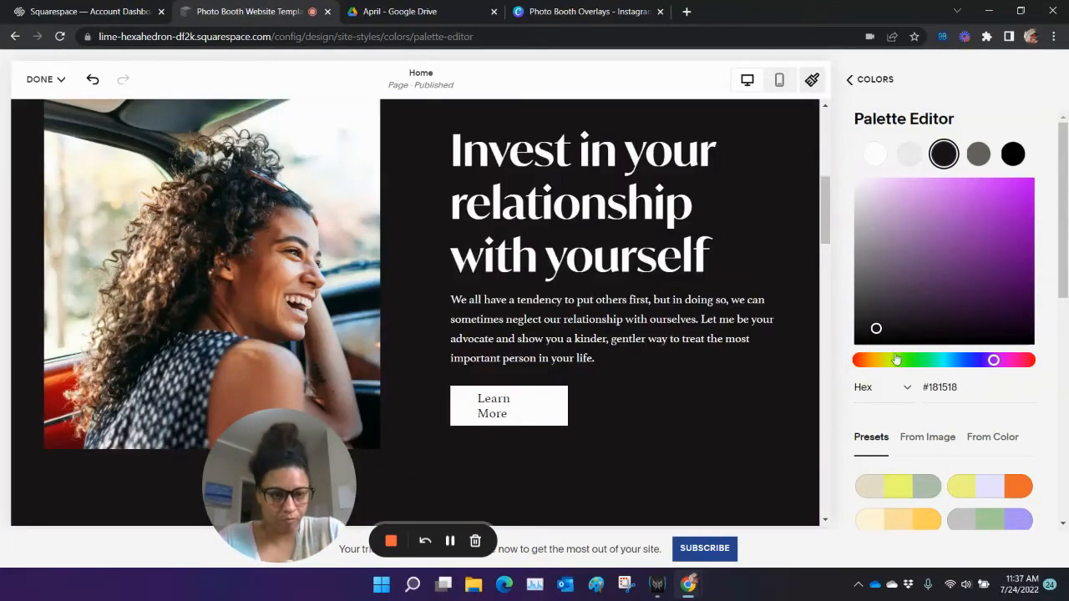
triple_click(948, 386)
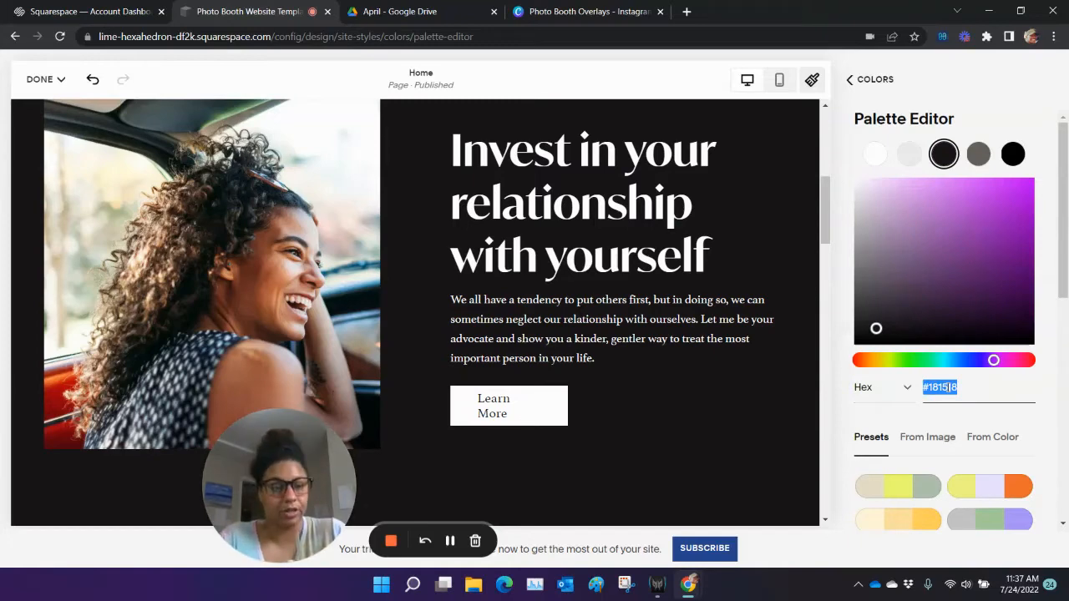
text(#E5F164)
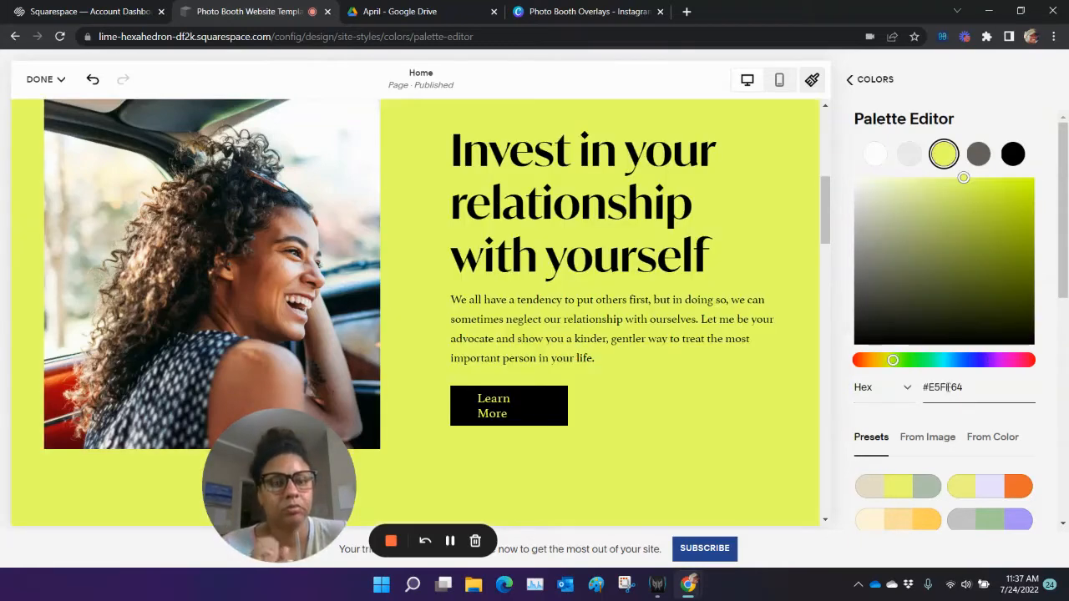
- Examine how the lime accent looks across the Home page, from the hero banner to the newsletter sign-up section
scroll(642, 400, up, 6)
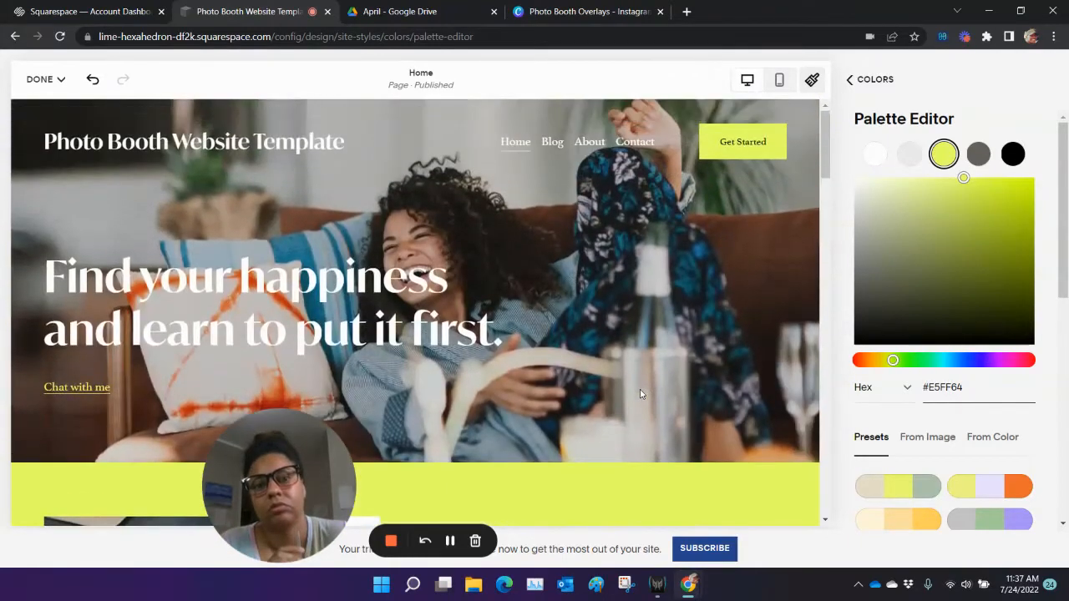
scroll(640, 389, down, 10)
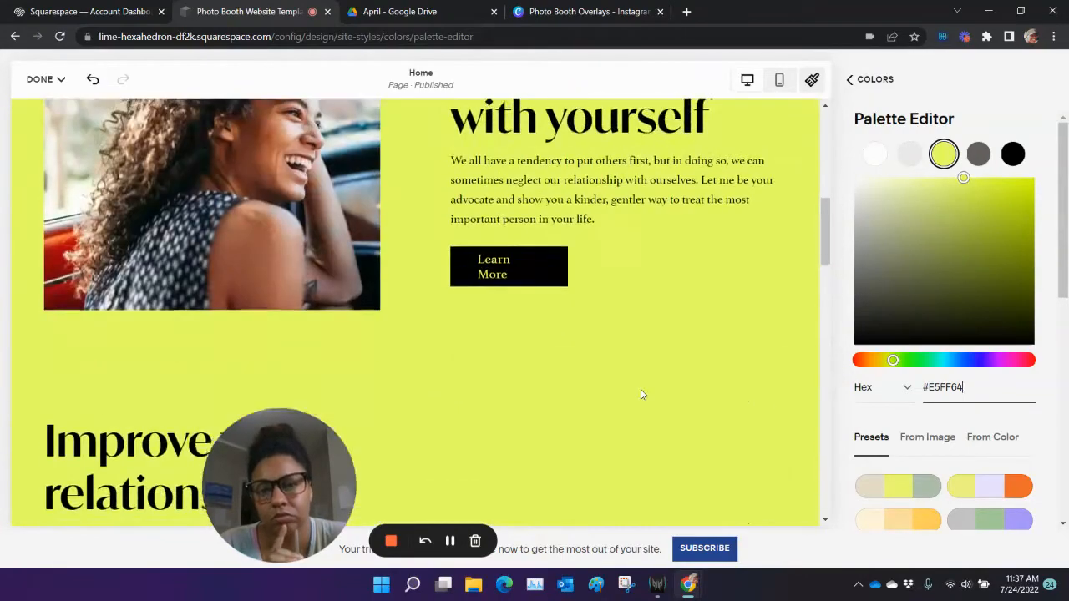
scroll(640, 392, down, 15)
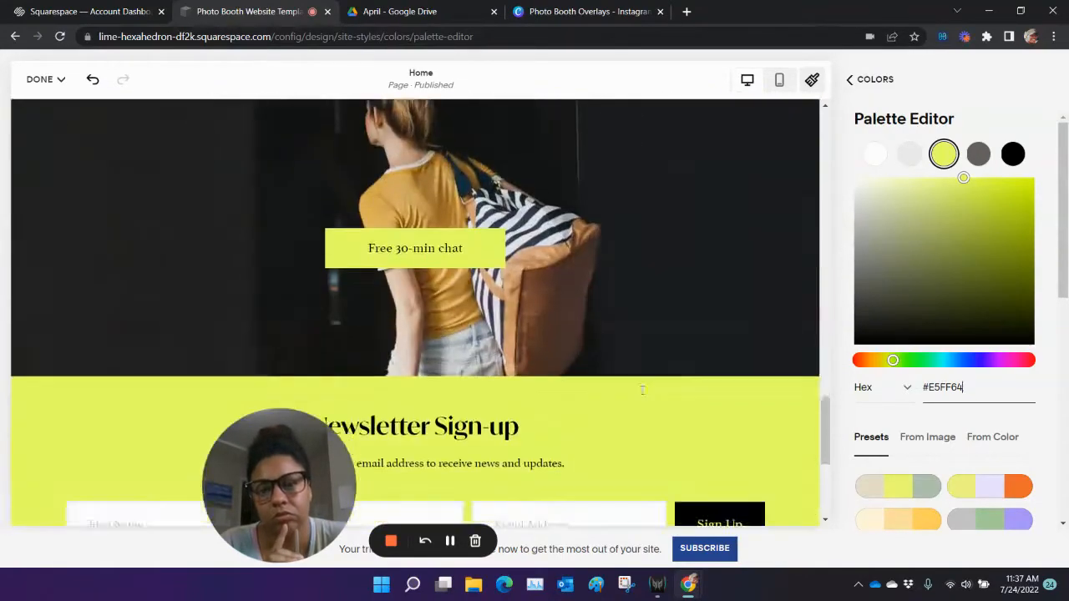
scroll(640, 392, up, 2)
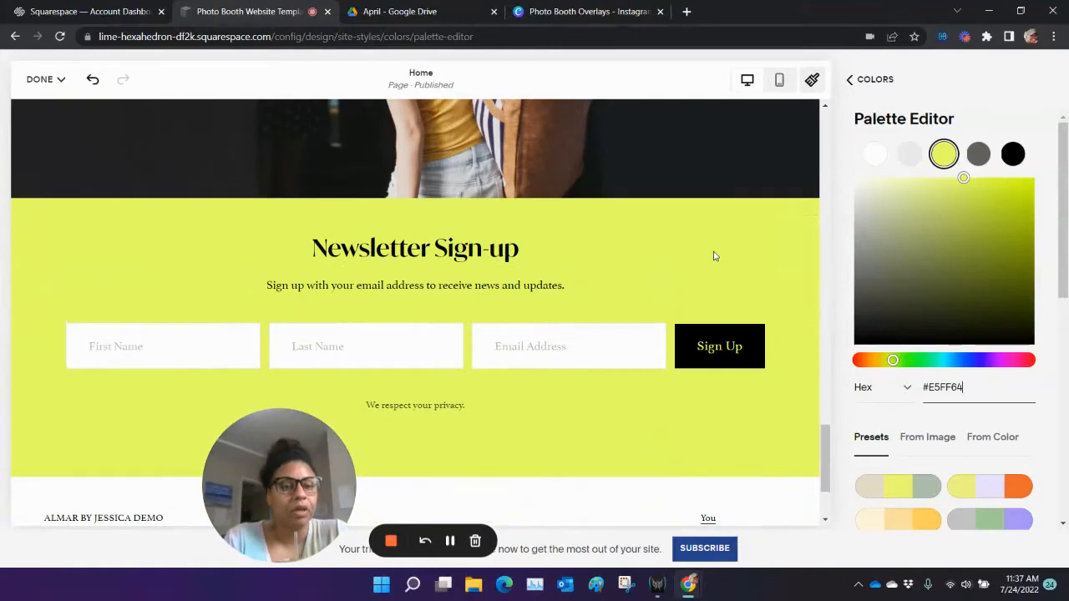
scroll(779, 384, up, 12)
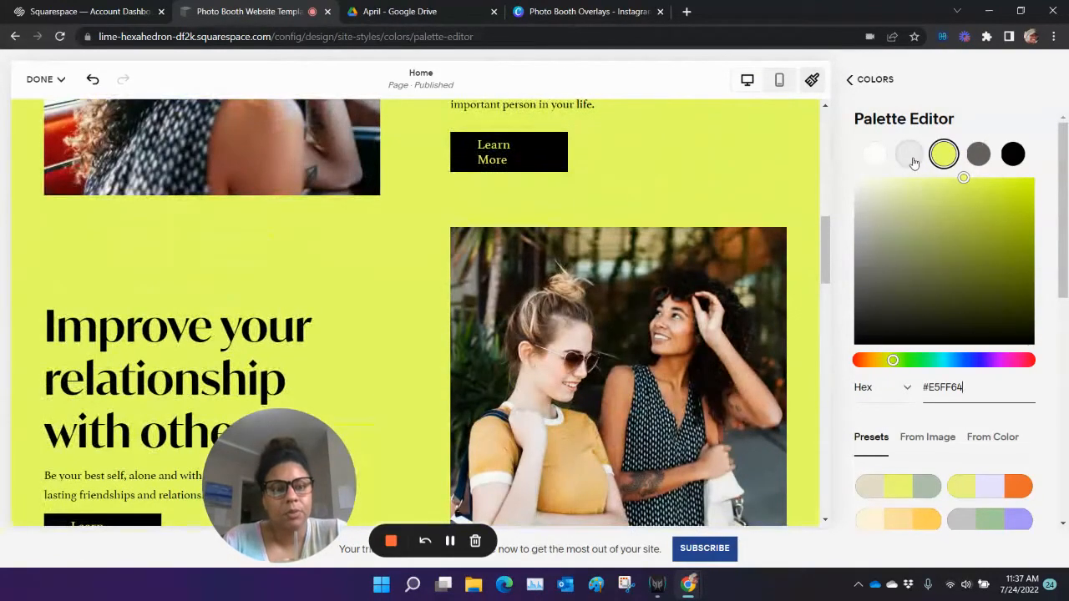
scroll(661, 342, up, 5)
scroll(664, 343, up, 3)
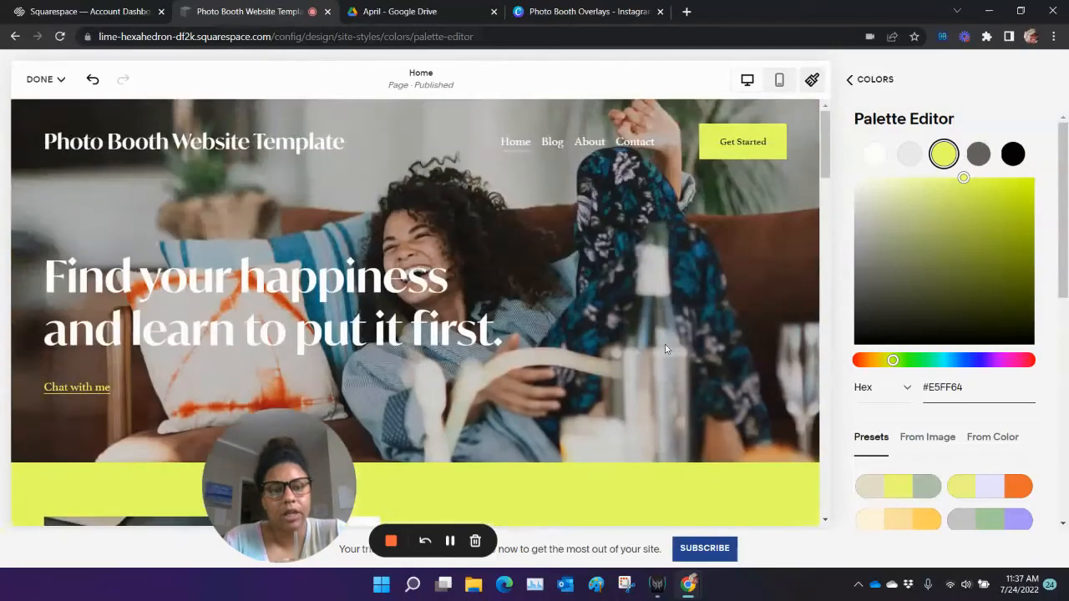
scroll(652, 346, down, 8)
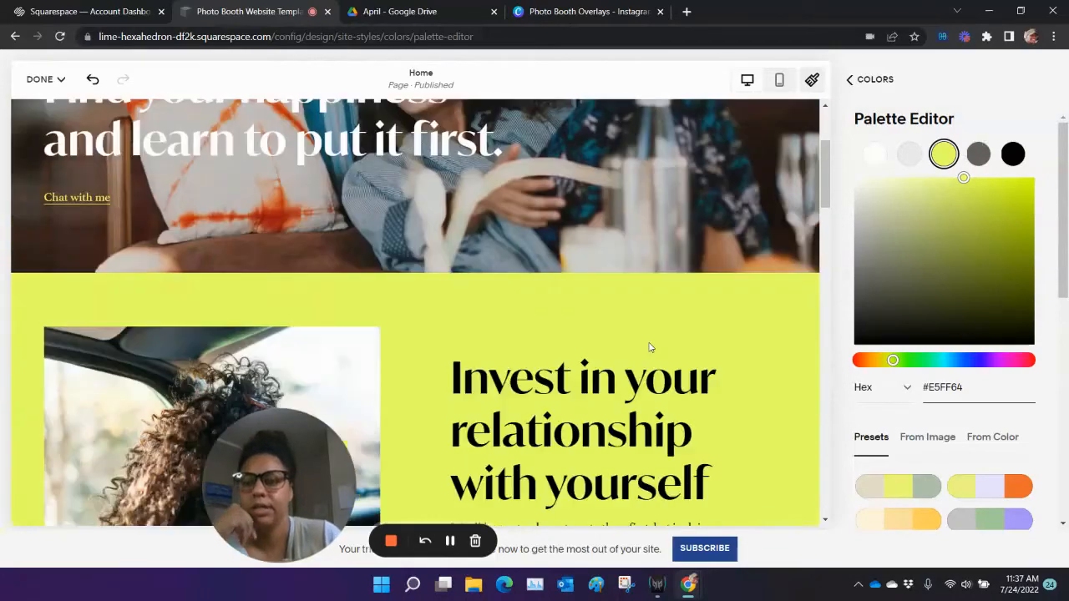
- Select the dark gray color in the Palette Editor and copy the hex code of the navy circle on page 8 of the Canva design
scroll(648, 347, down, 7)
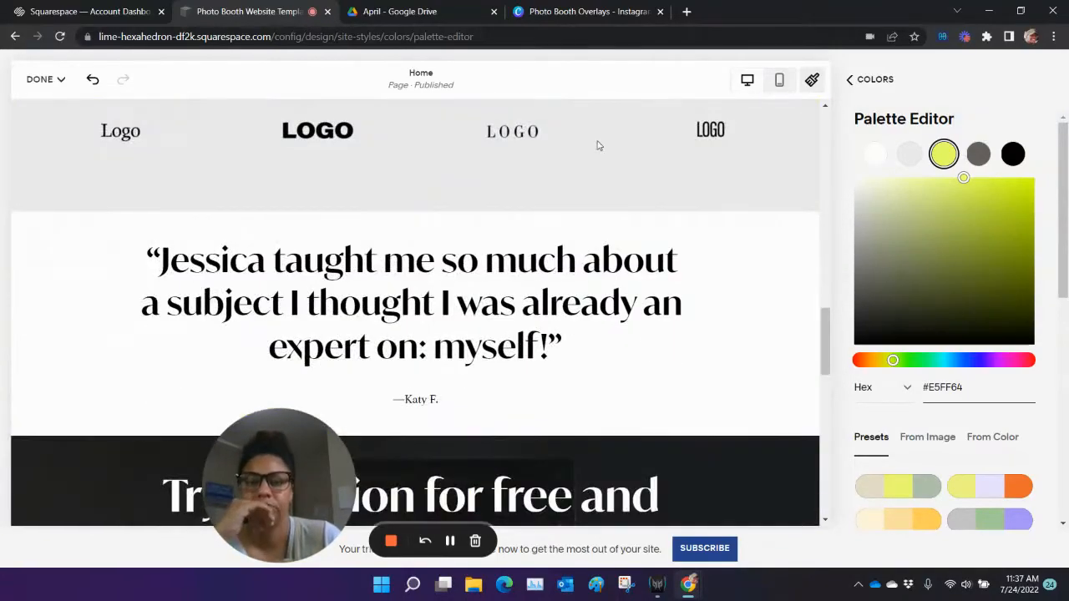
click(978, 155)
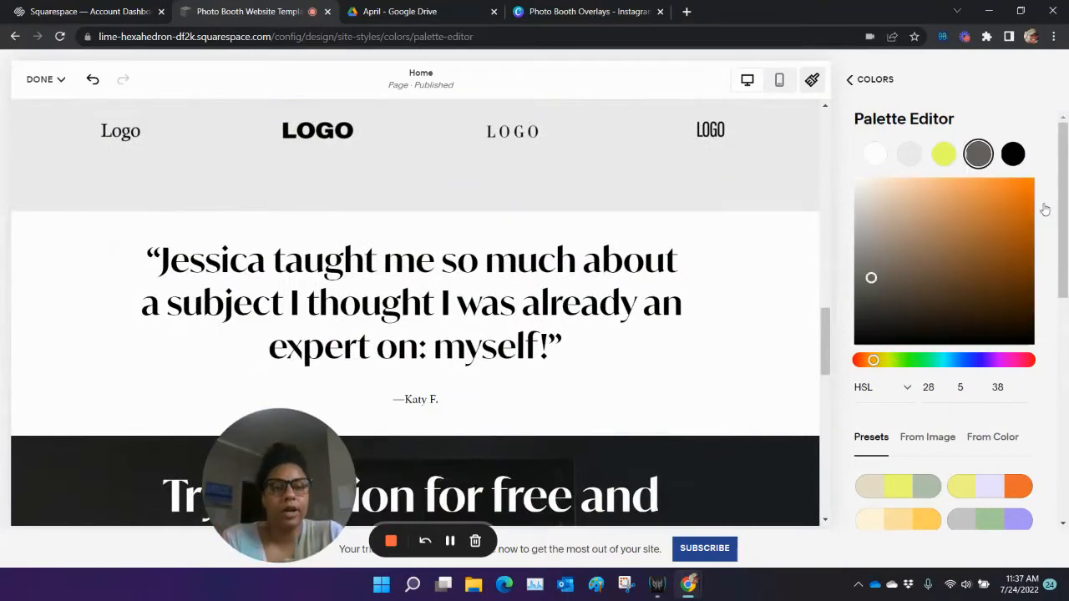
click(415, 6)
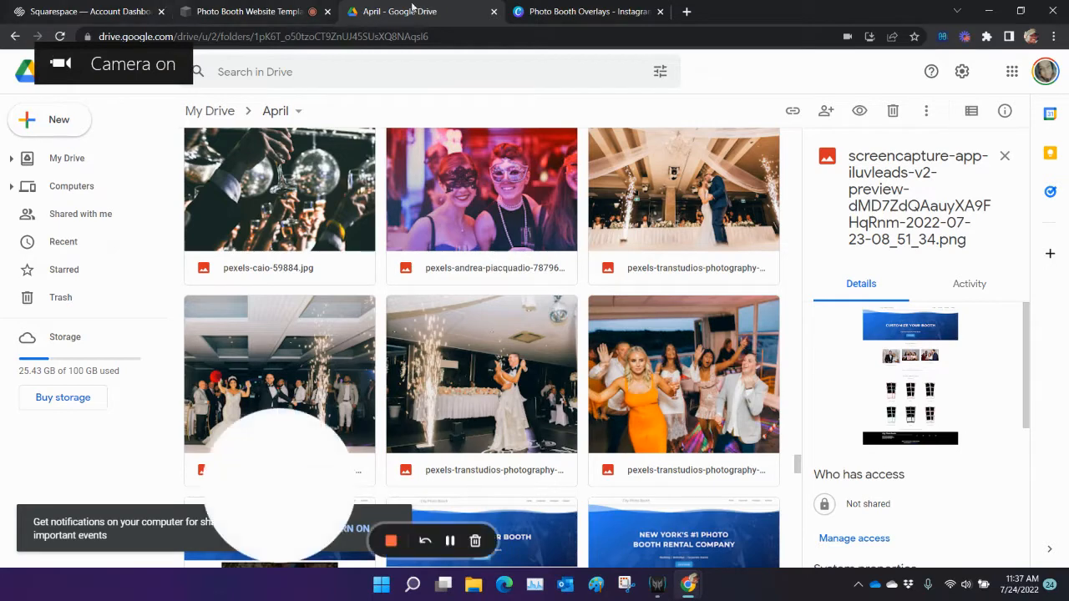
click(595, 10)
click(806, 230)
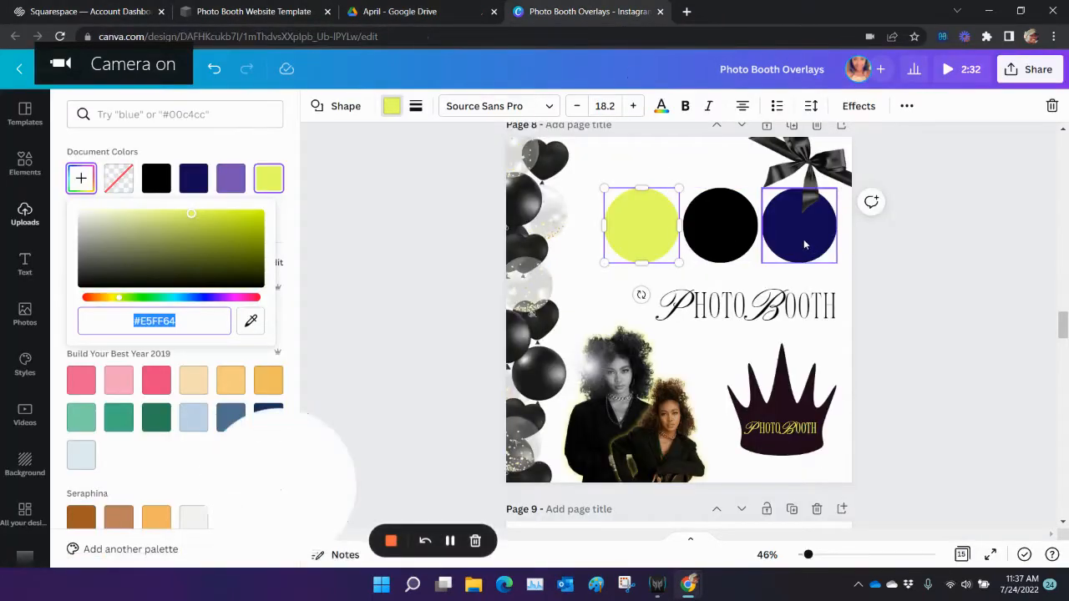
click(81, 178)
key(ctrl+c)
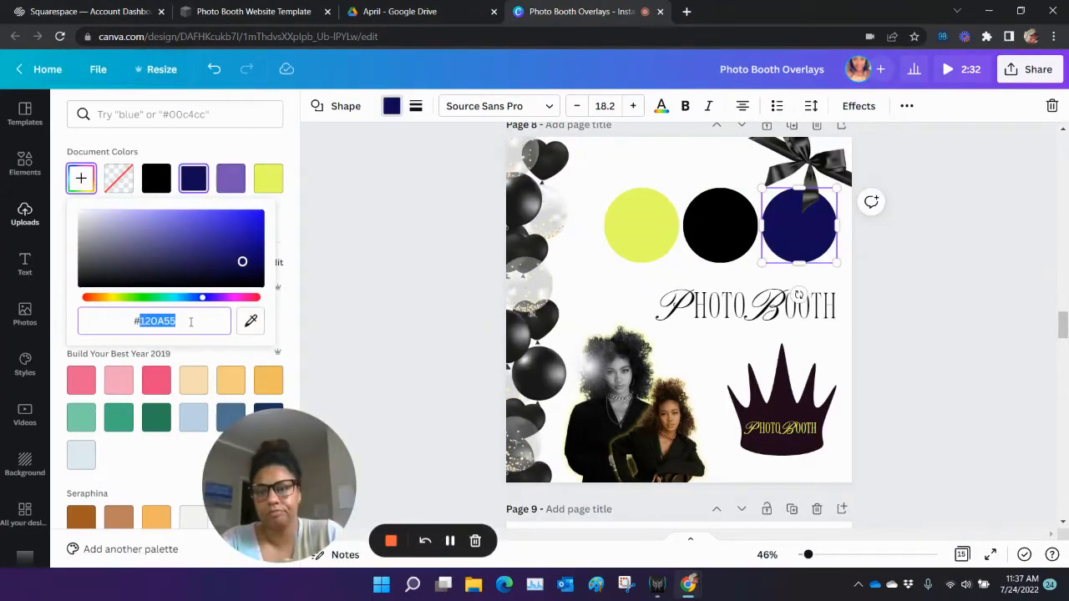
- Return to the Squarespace Palette Editor, set the color format to Hex and change the dark gray color to #120A55
click(307, 7)
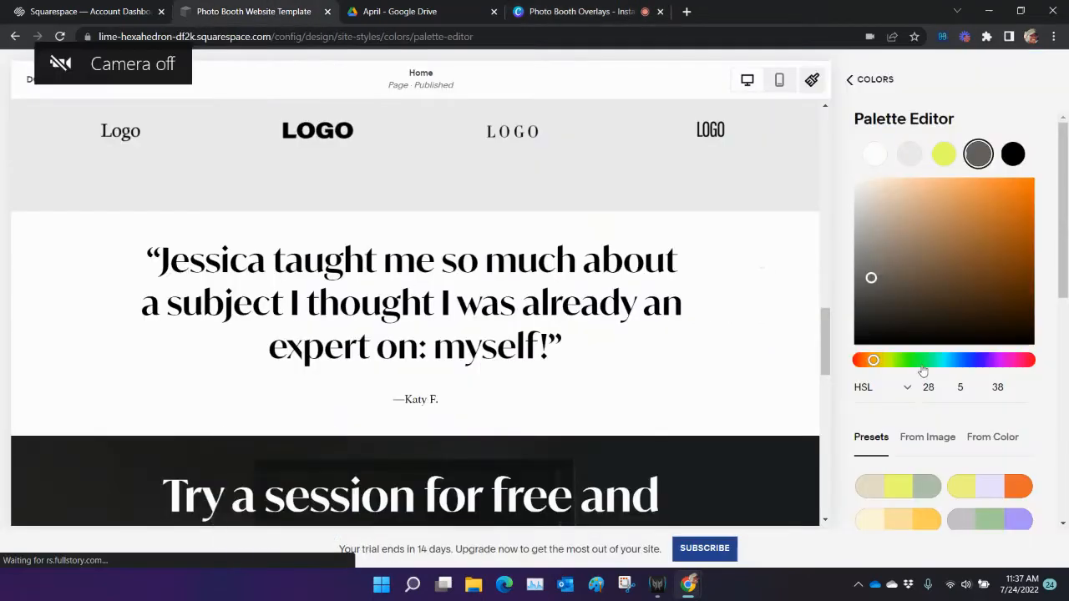
click(877, 388)
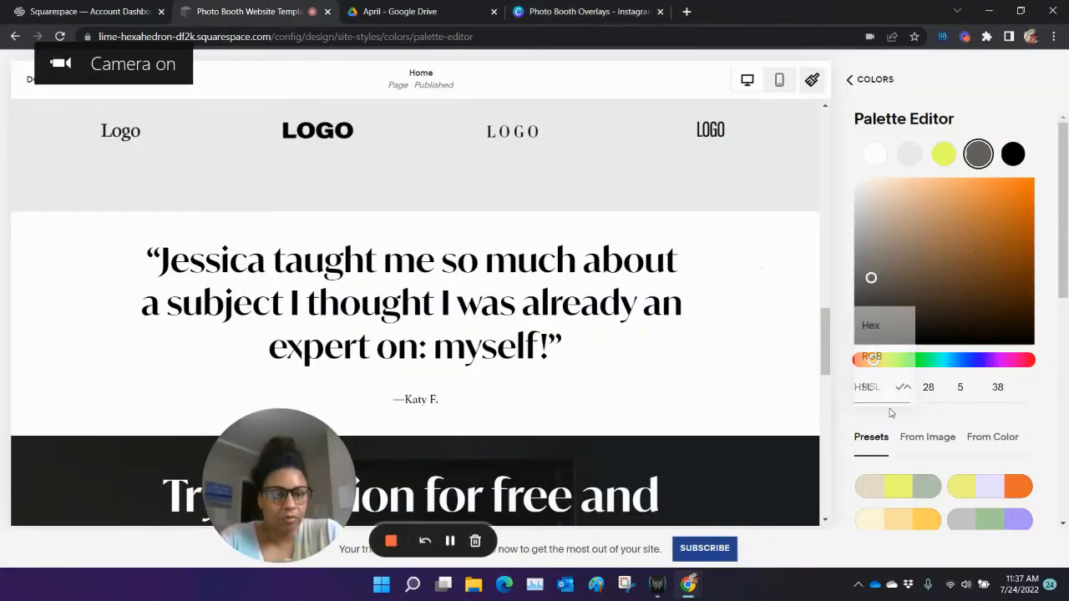
click(871, 326)
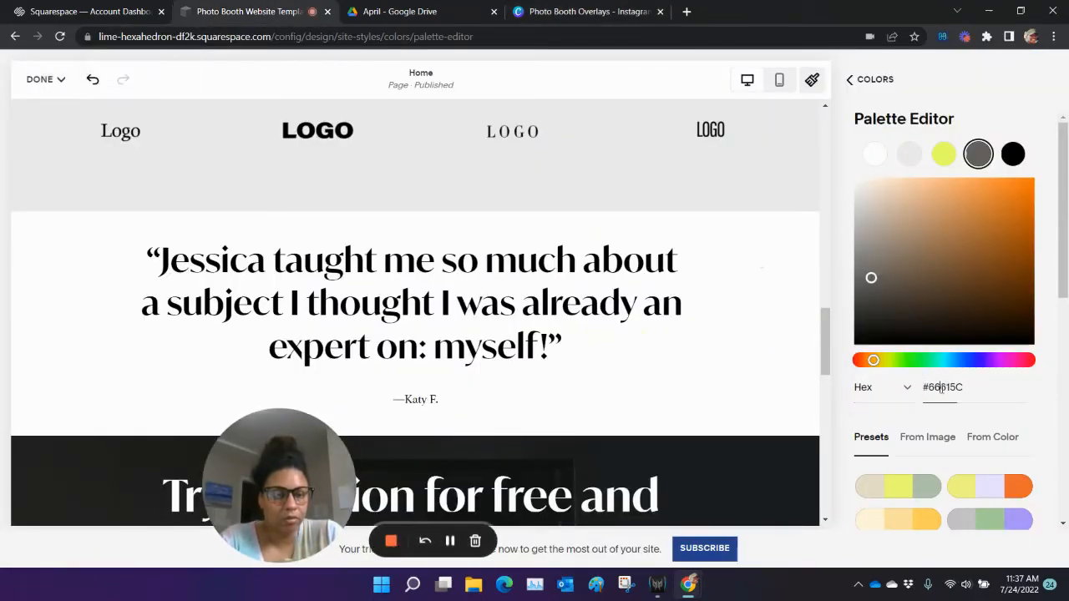
triple_click(947, 389)
key(ctrl+v)
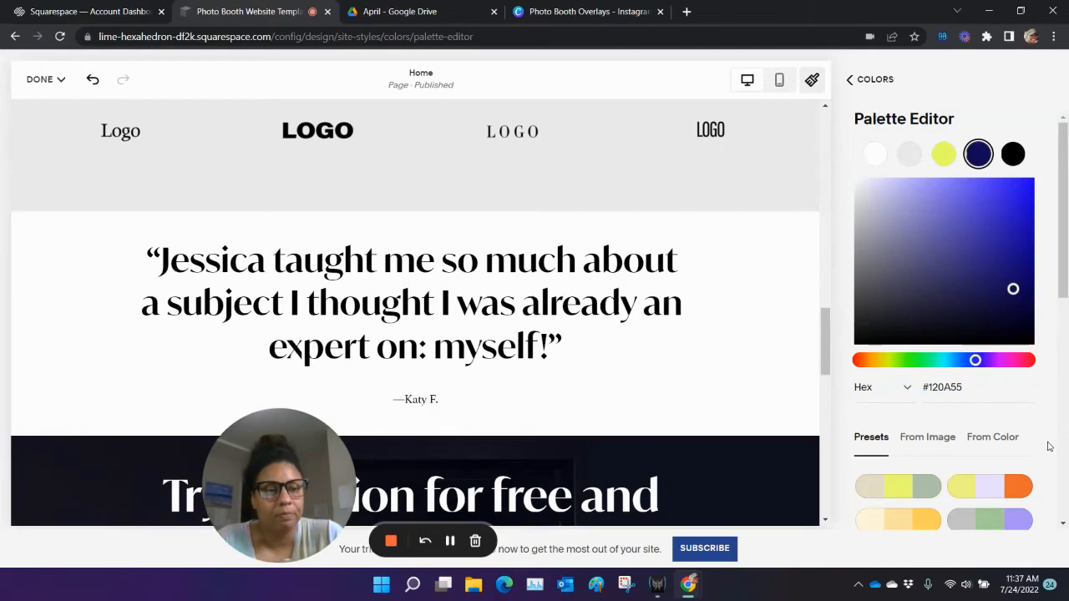
scroll(571, 386, down, 8)
scroll(571, 389, up, 5)
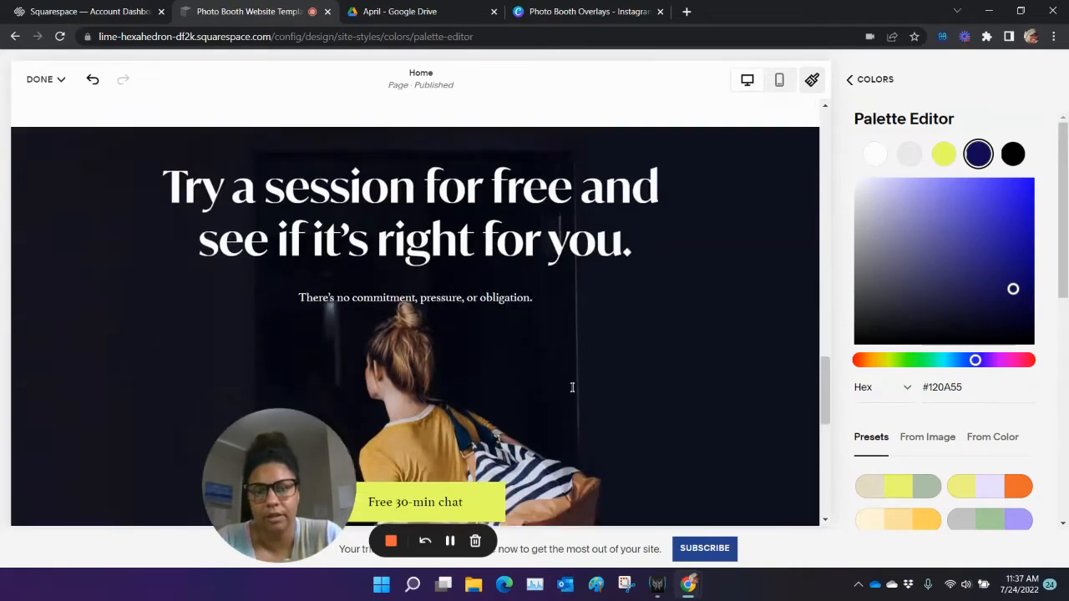
scroll(572, 389, up, 10)
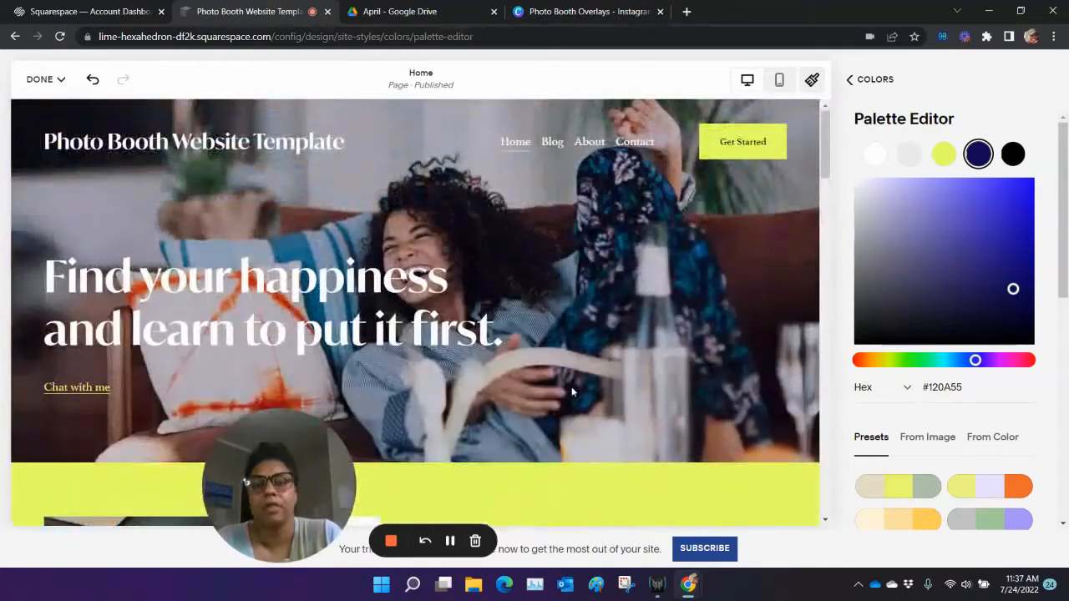
- Show the black palette color as Hex and compare it with the hex code of the black circle in the Canva design
click(1012, 154)
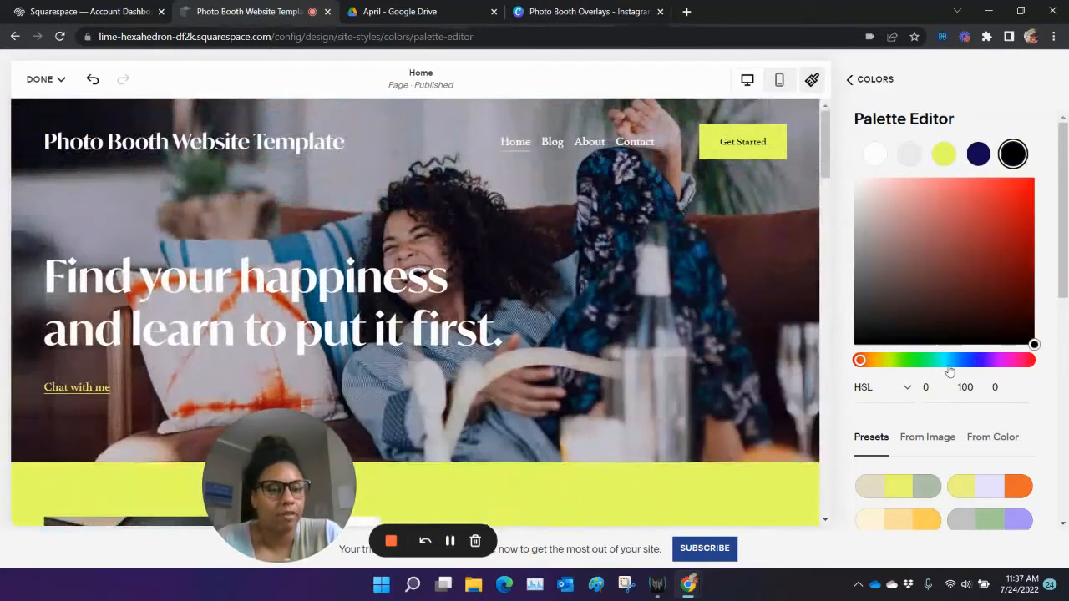
click(898, 388)
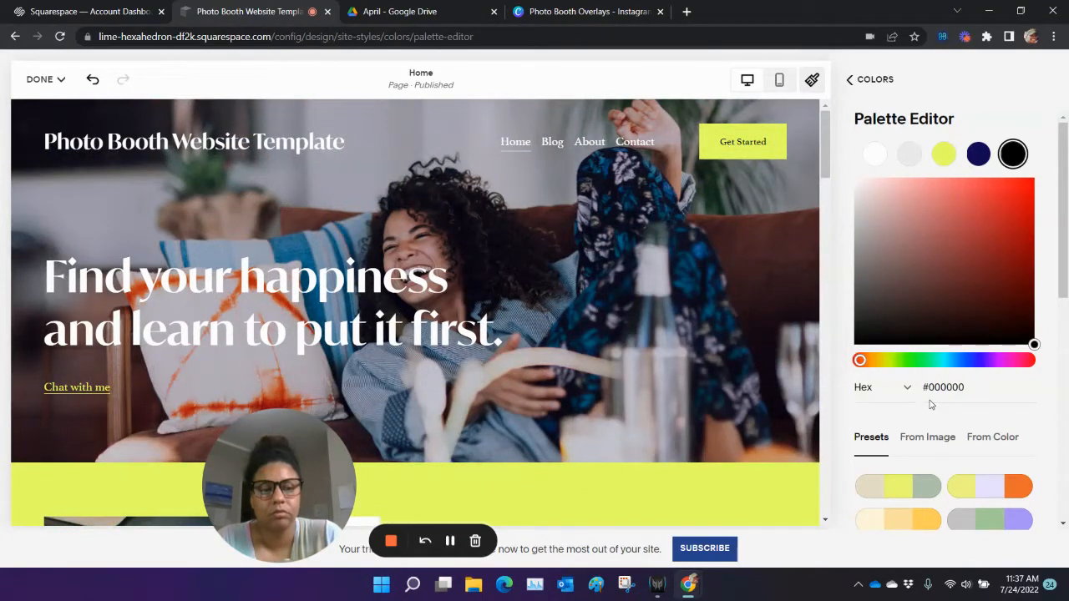
click(589, 11)
click(713, 231)
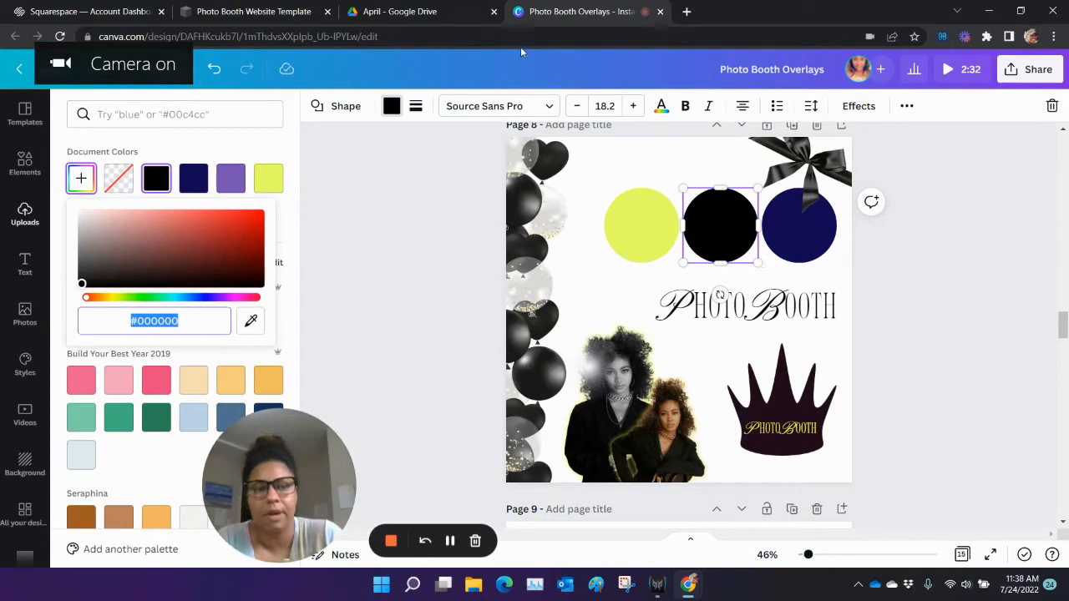
click(392, 13)
click(267, 12)
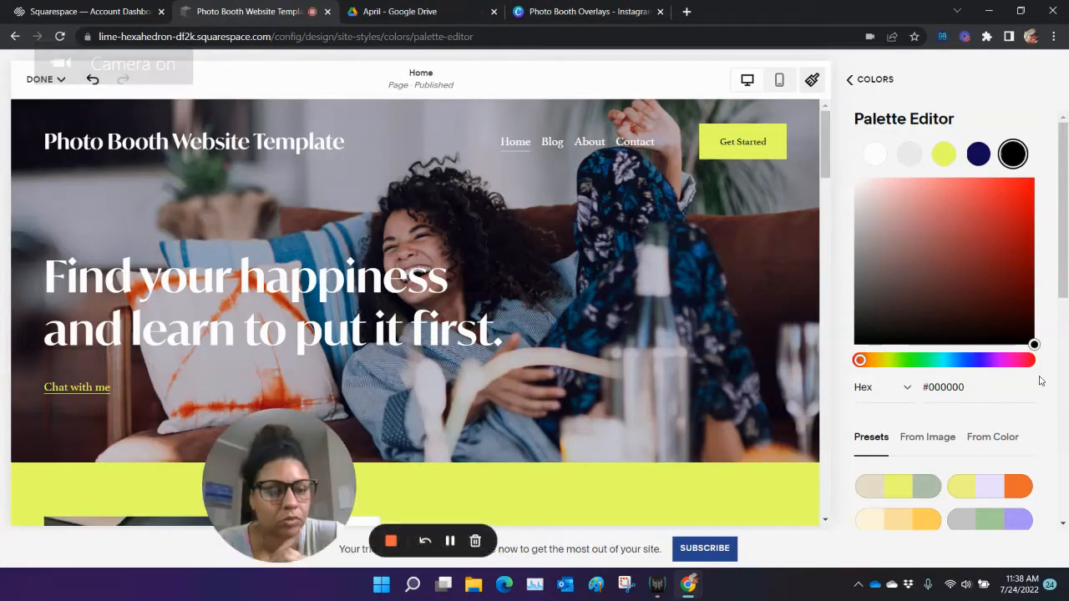
- Browse the preset palettes, and apply the Analogous I palette from the From Color options
scroll(1049, 399, down, 3)
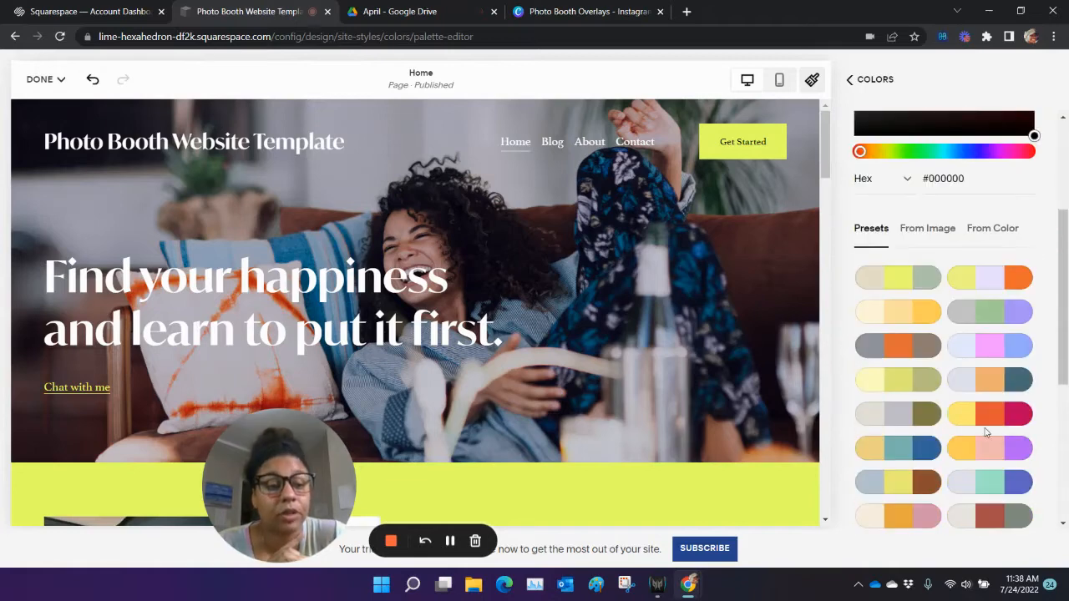
scroll(974, 324, down, 5)
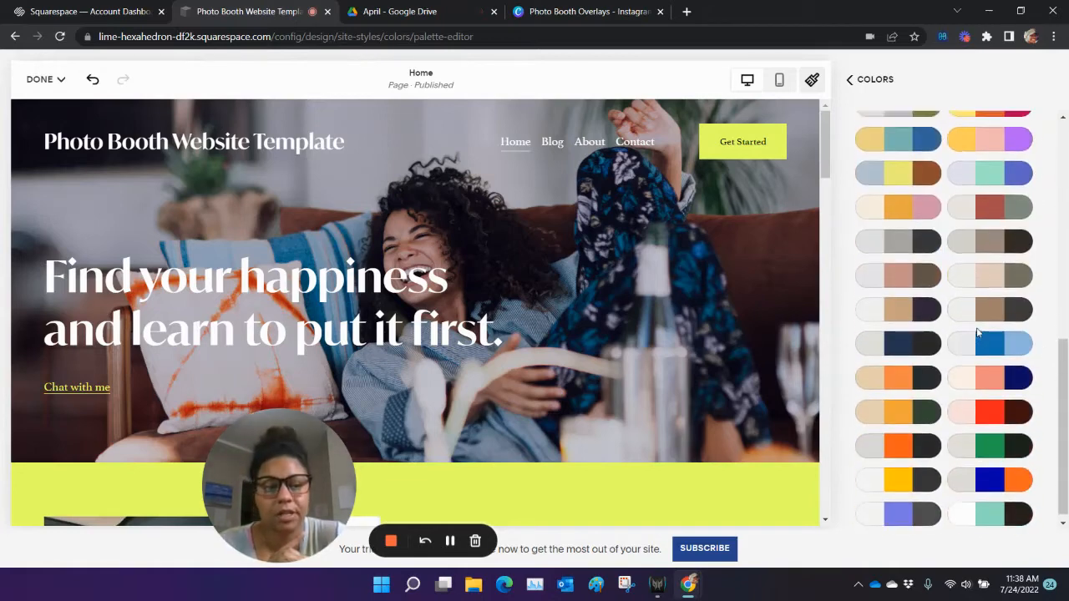
scroll(952, 413, up, 8)
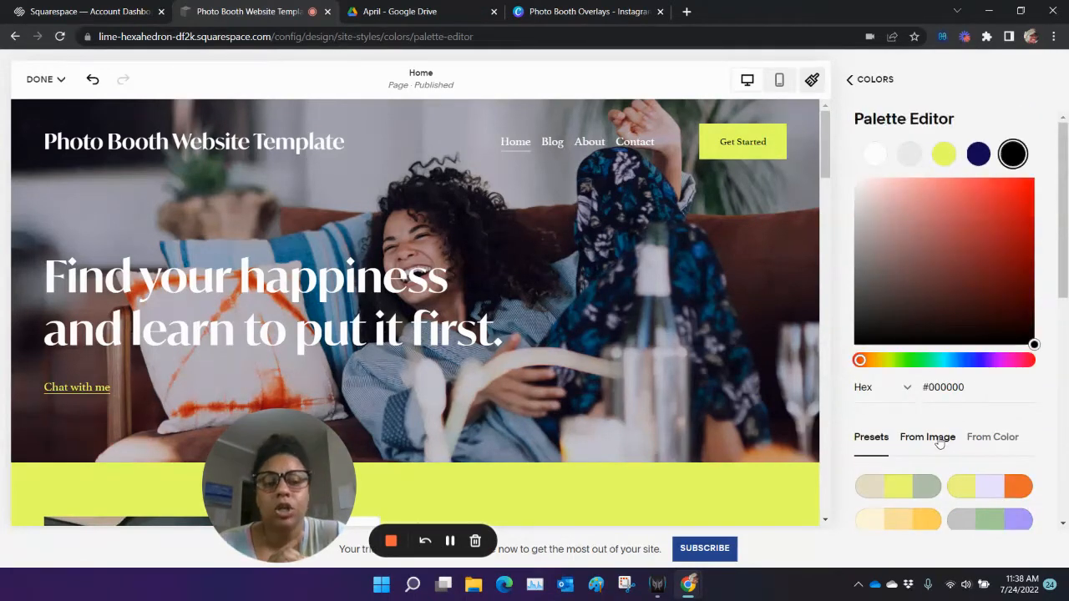
click(986, 438)
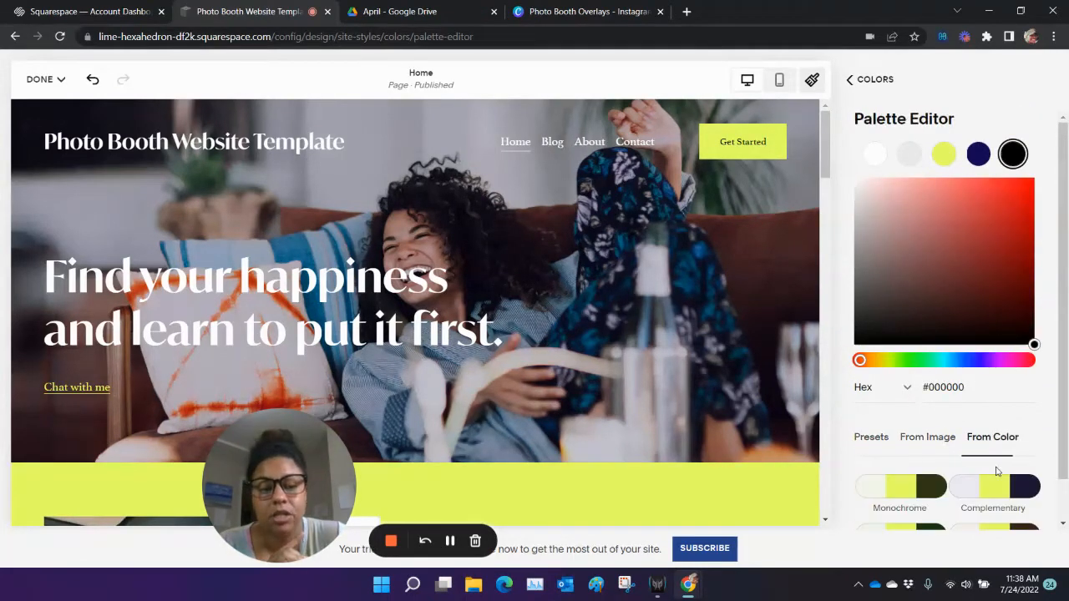
scroll(985, 430, down, 1)
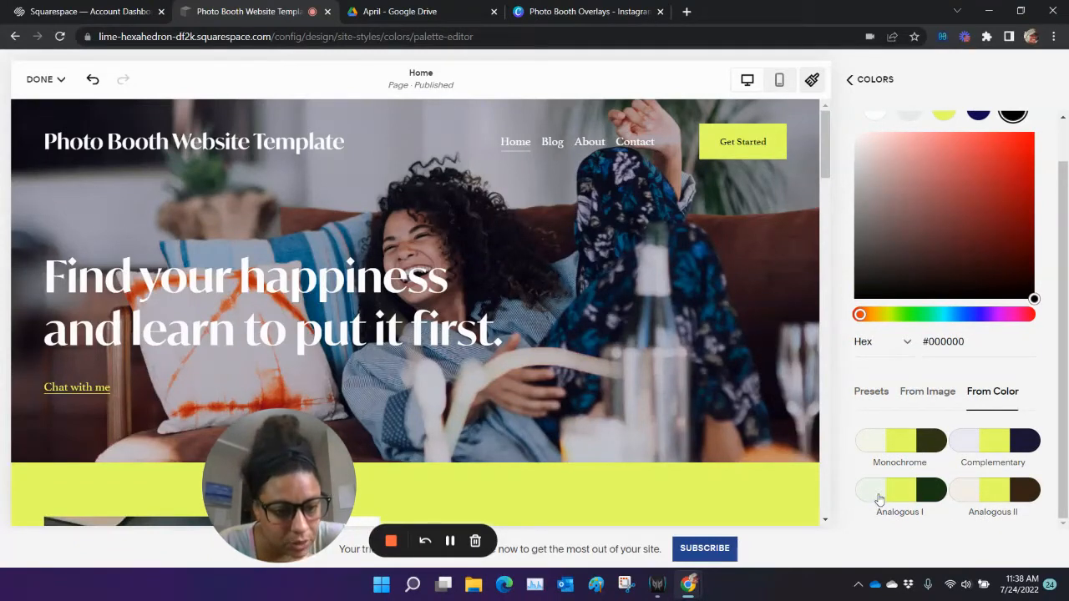
click(901, 531)
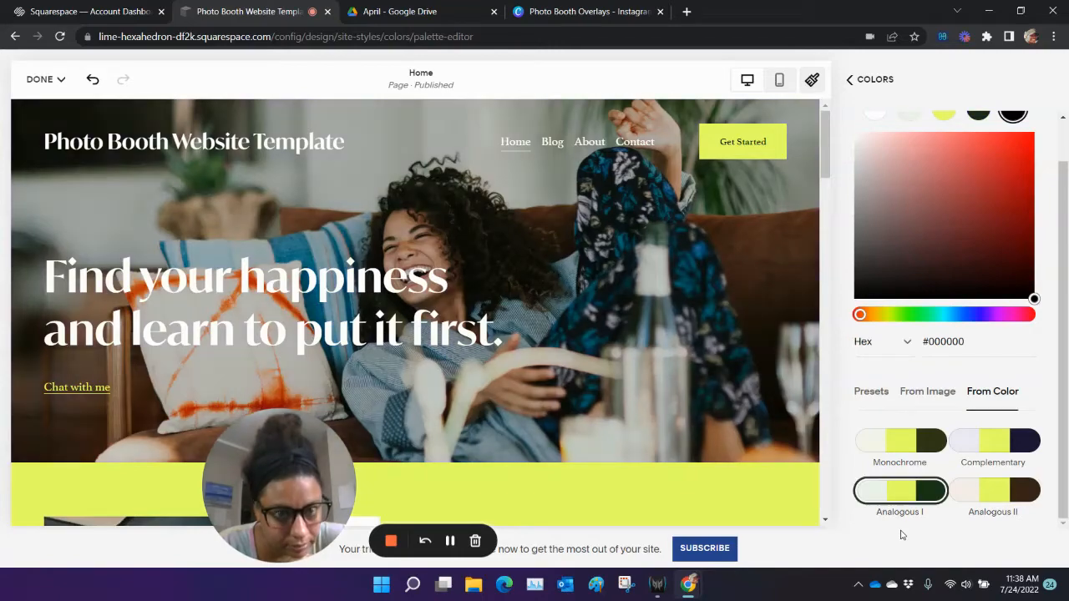
- Examine how the Analogous I palette looks across the Home page, from the hero banner to the footer
scroll(611, 352, down, 10)
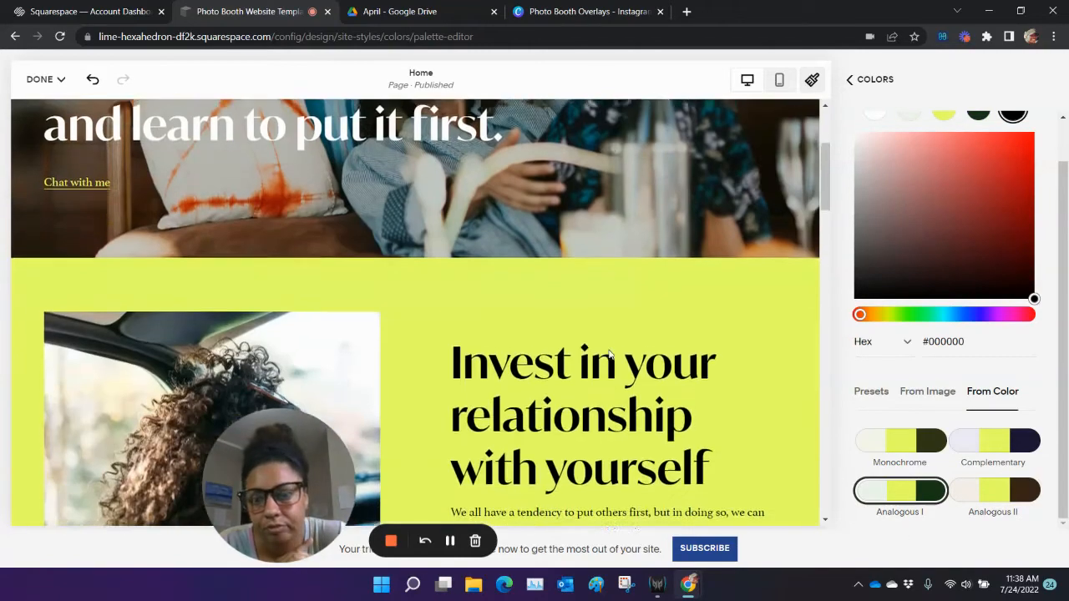
scroll(609, 351, down, 4)
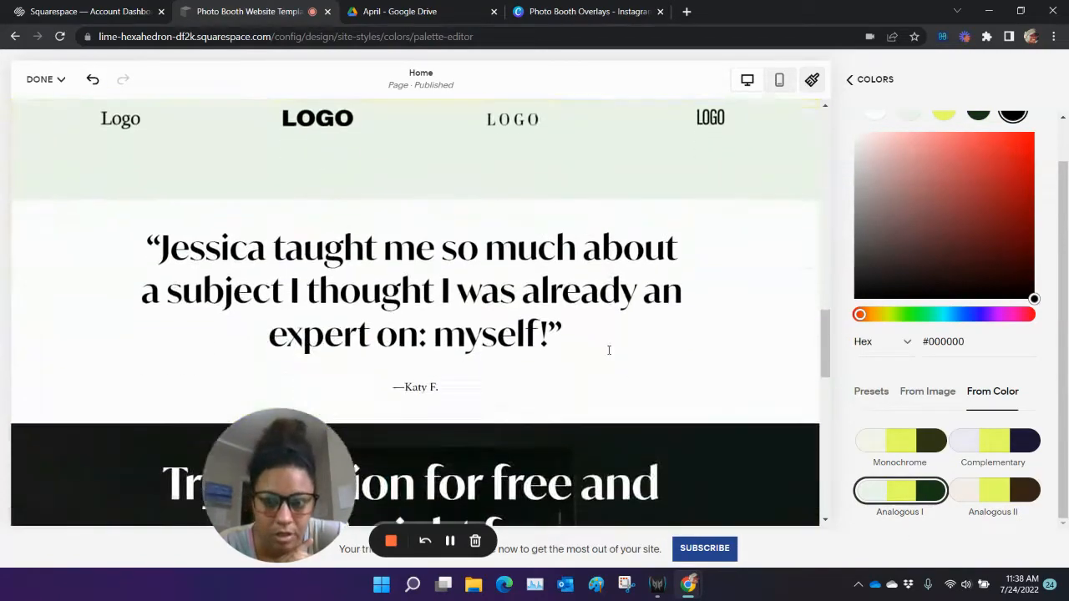
scroll(585, 350, up, 2)
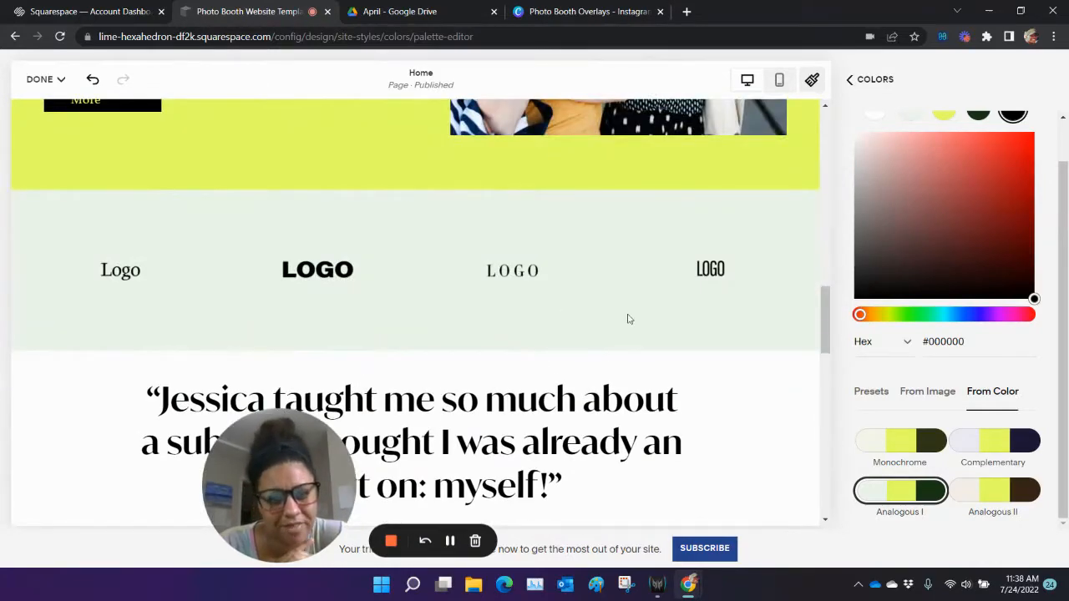
scroll(863, 447, up, 1)
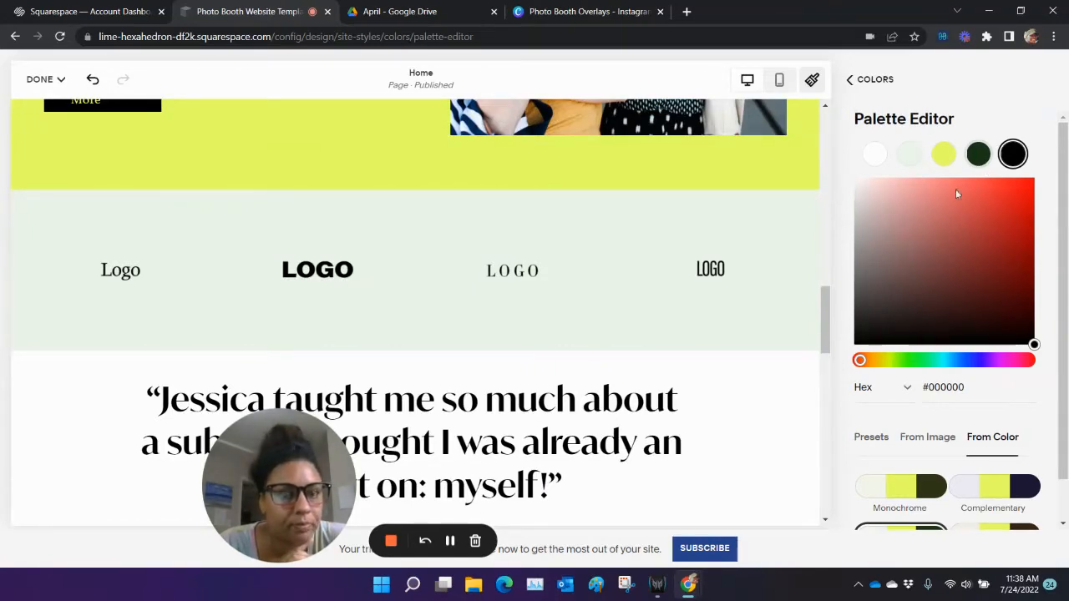
scroll(736, 391, down, 10)
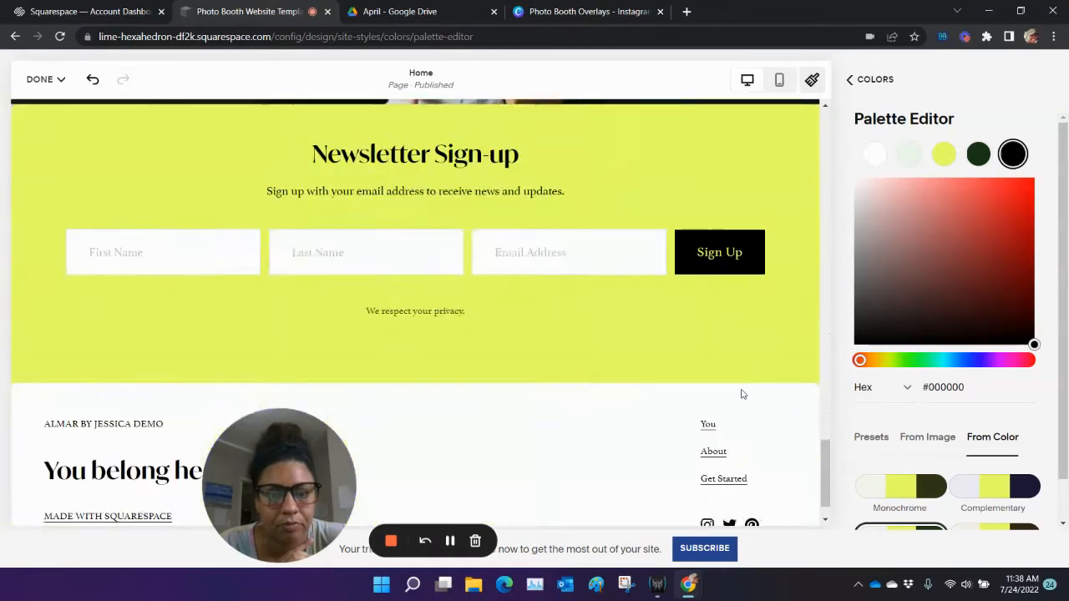
scroll(743, 393, up, 10)
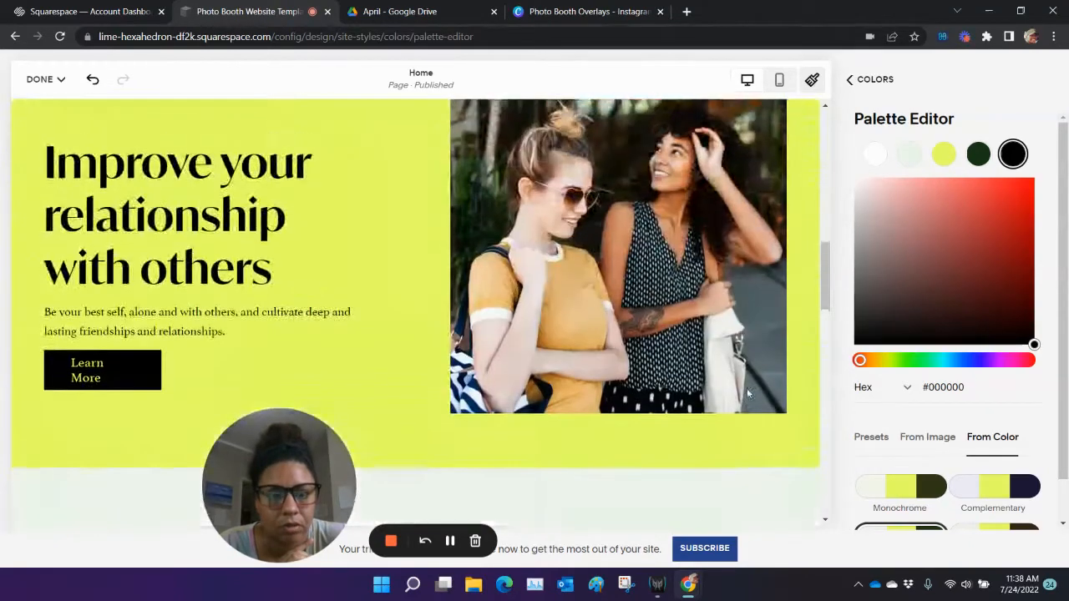
scroll(747, 388, down, 3)
- Select the dark green palette color, switch to the Canva design and copy the navy circle's hex code
click(977, 154)
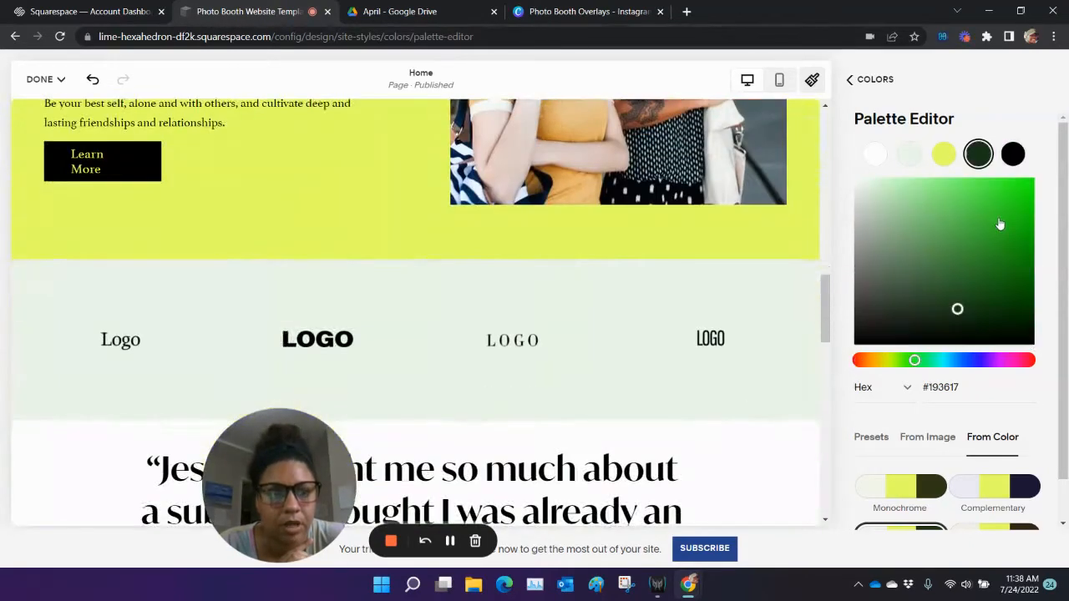
click(455, 11)
click(576, 12)
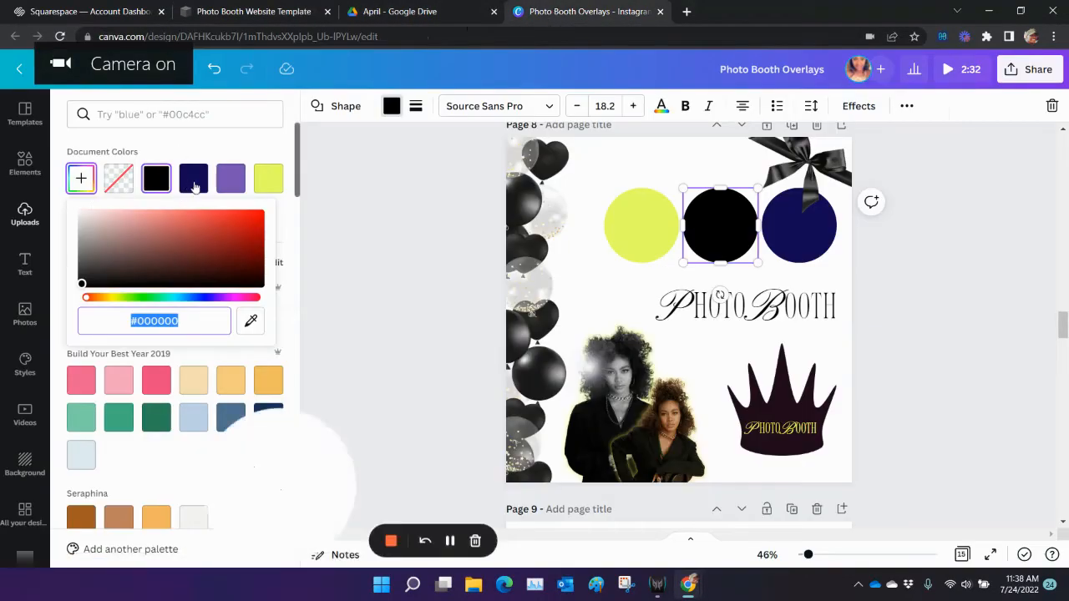
click(799, 226)
click(81, 178)
key(ctrl+c)
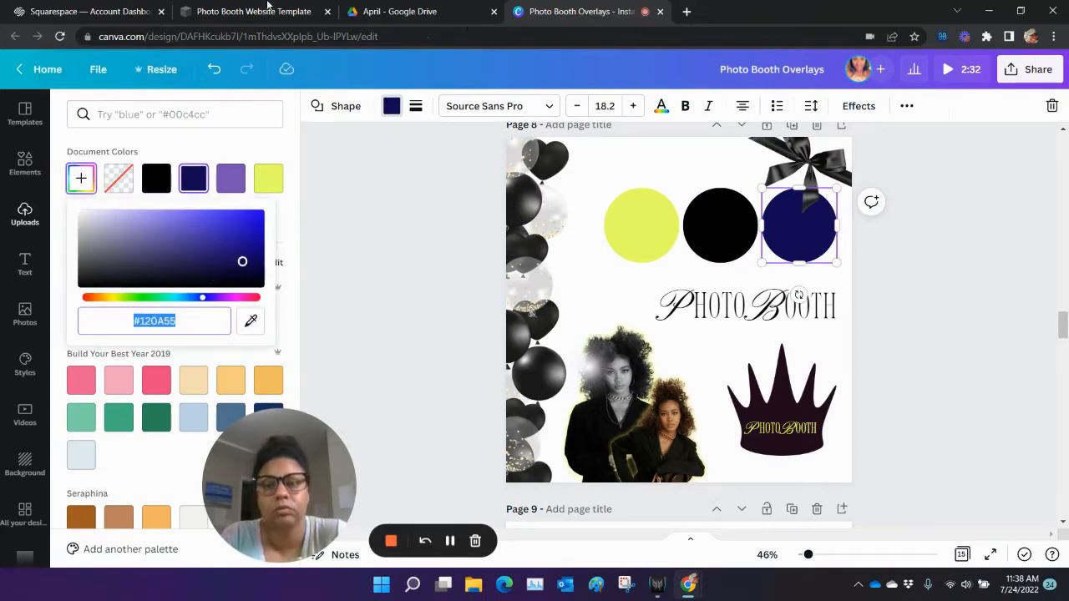
- Return to the Squarespace Palette Editor and change the dark green color to #120A55
click(269, 10)
click(937, 387)
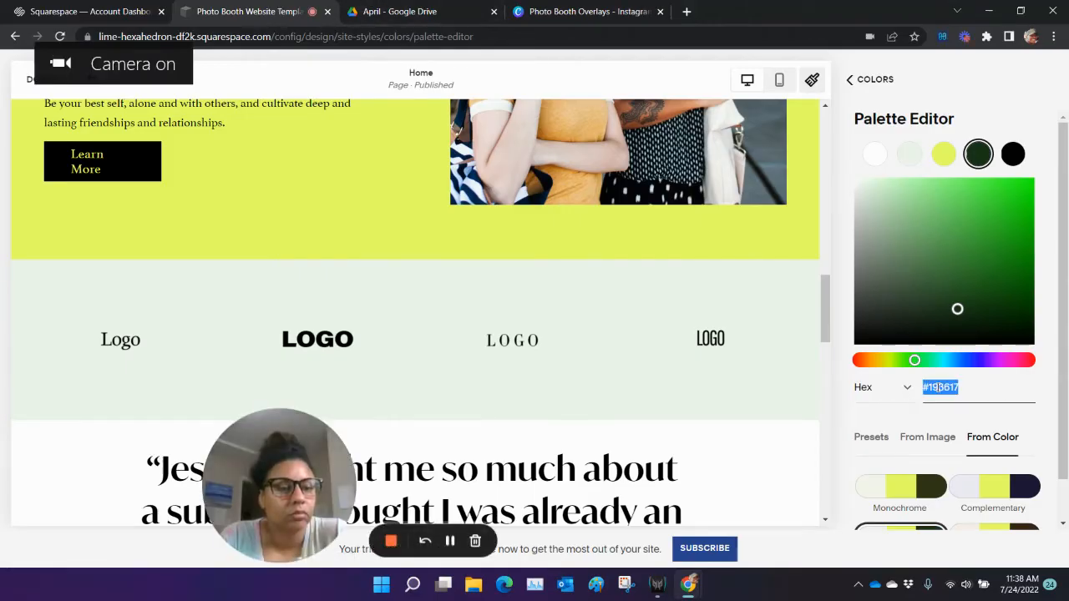
key(ctrl+v)
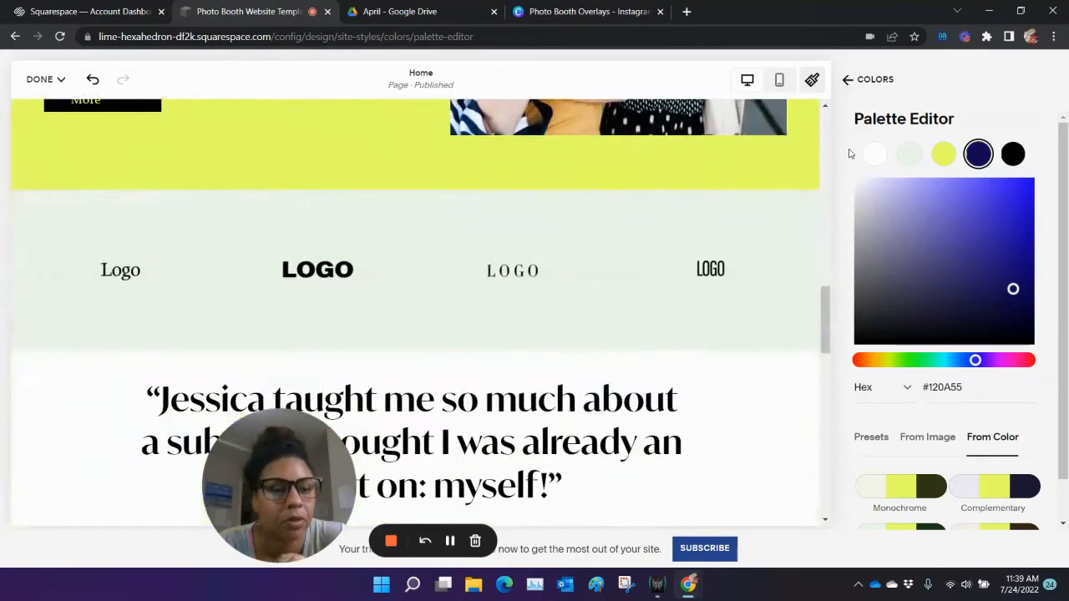
- Go back to the Colors settings and review the color themes list and the themes assigned to the Home page sections
click(849, 153)
scroll(897, 336, down, 2)
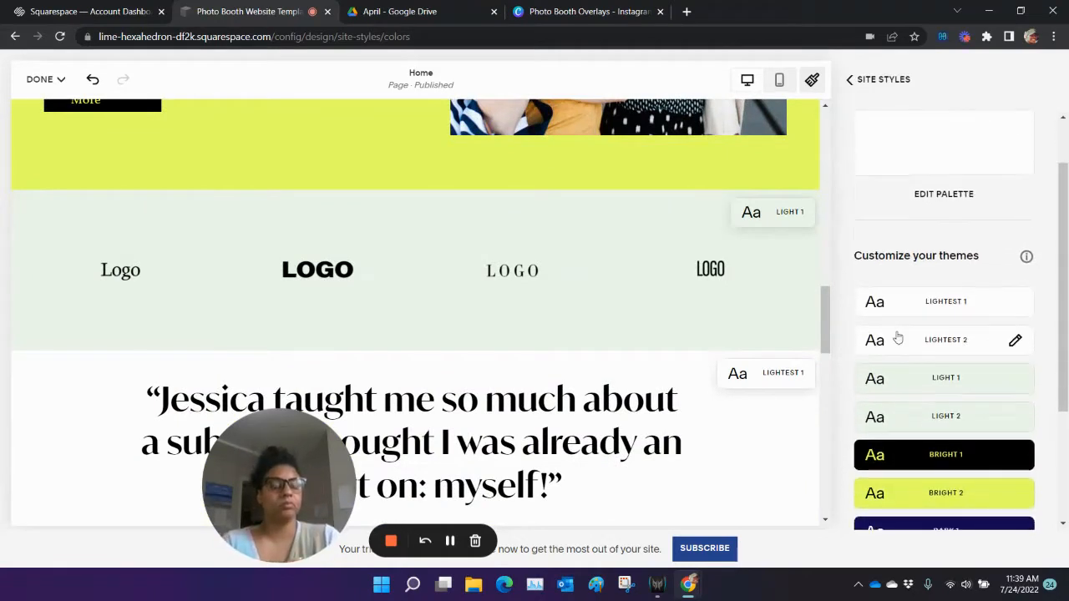
scroll(897, 336, down, 2)
scroll(900, 338, up, 1)
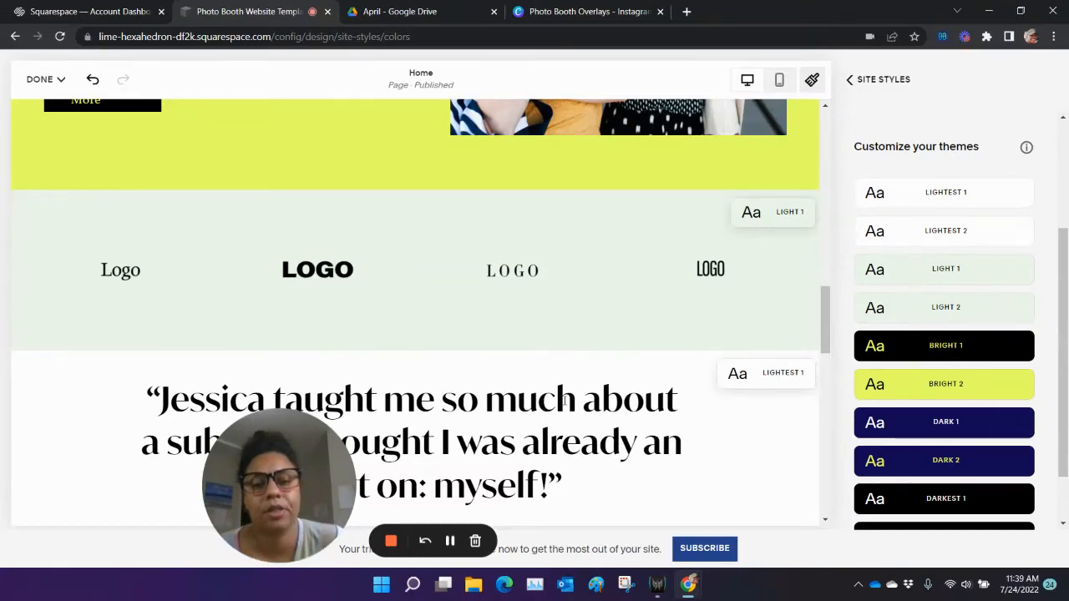
scroll(563, 399, up, 10)
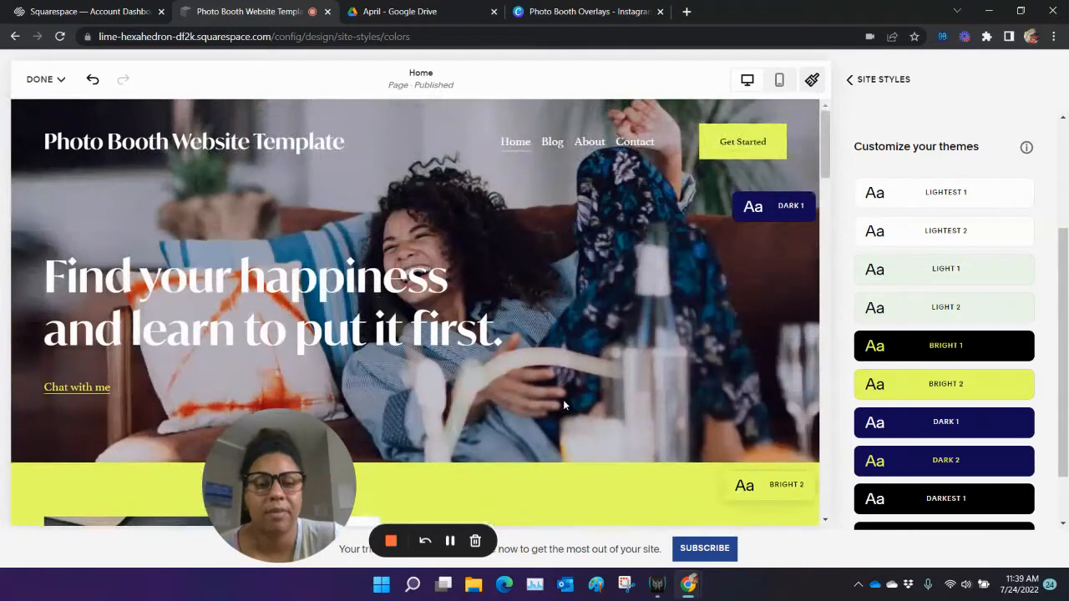
- Open the Dark 1 theme and review the colors assigned to its header, text, links, buttons and list sections
scroll(564, 401, down, 1)
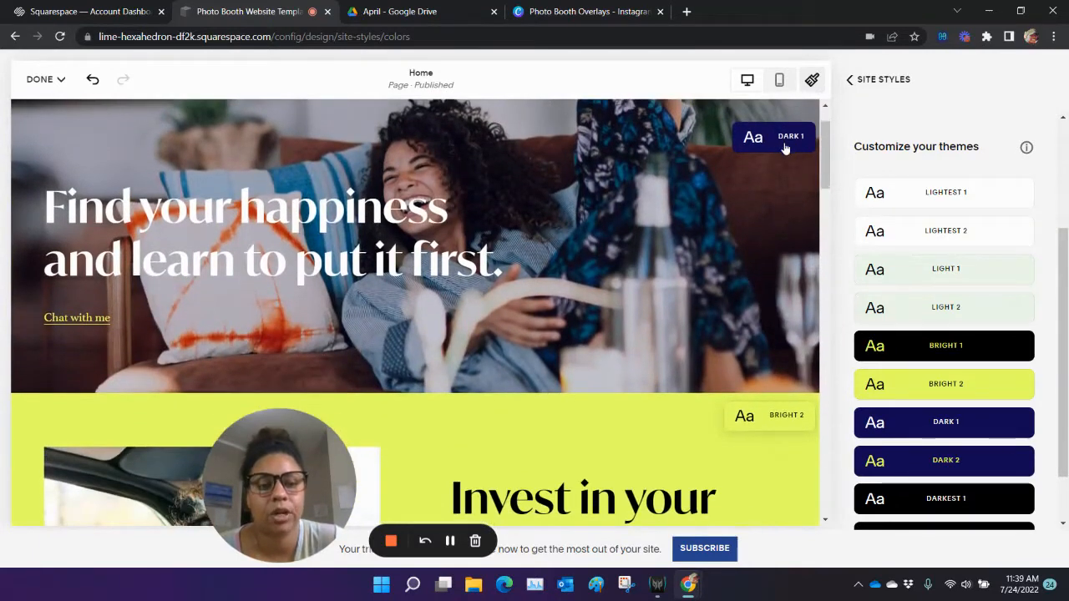
mouse_move(975, 423)
scroll(652, 301, up, 1)
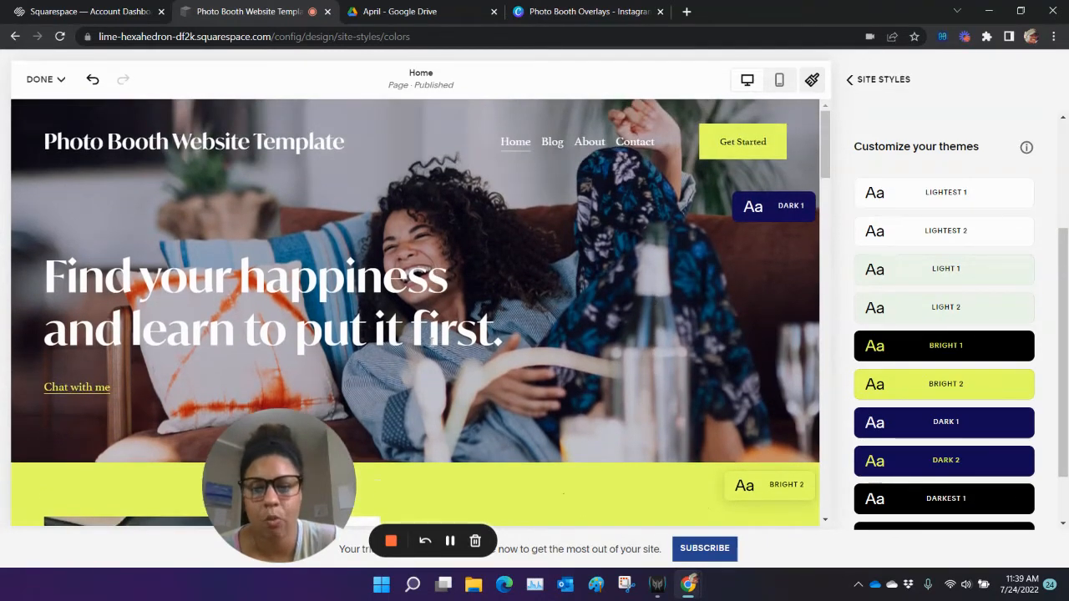
click(1016, 426)
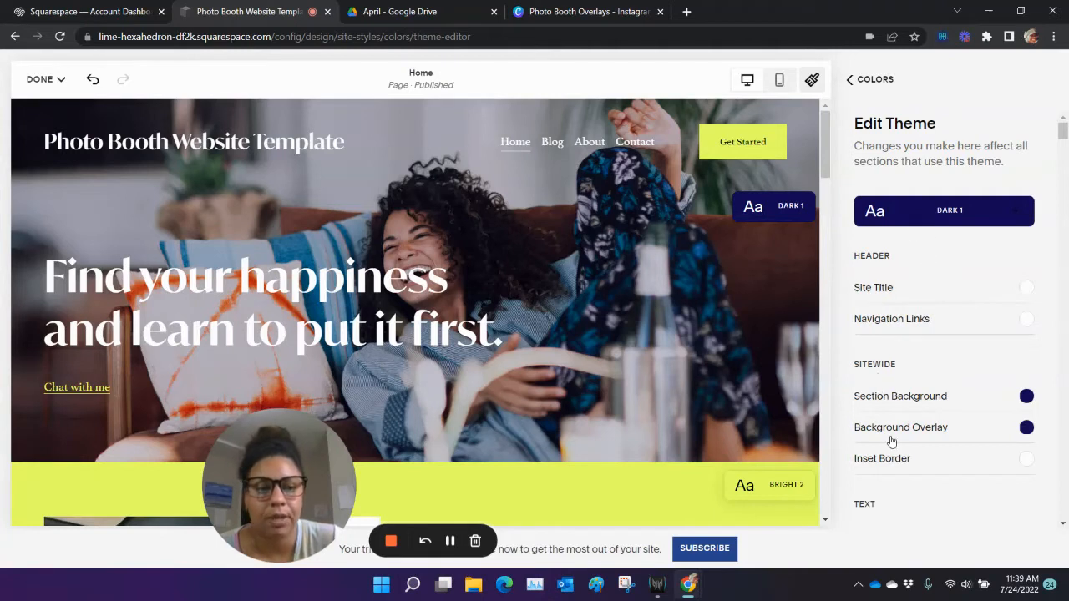
scroll(889, 449, down, 4)
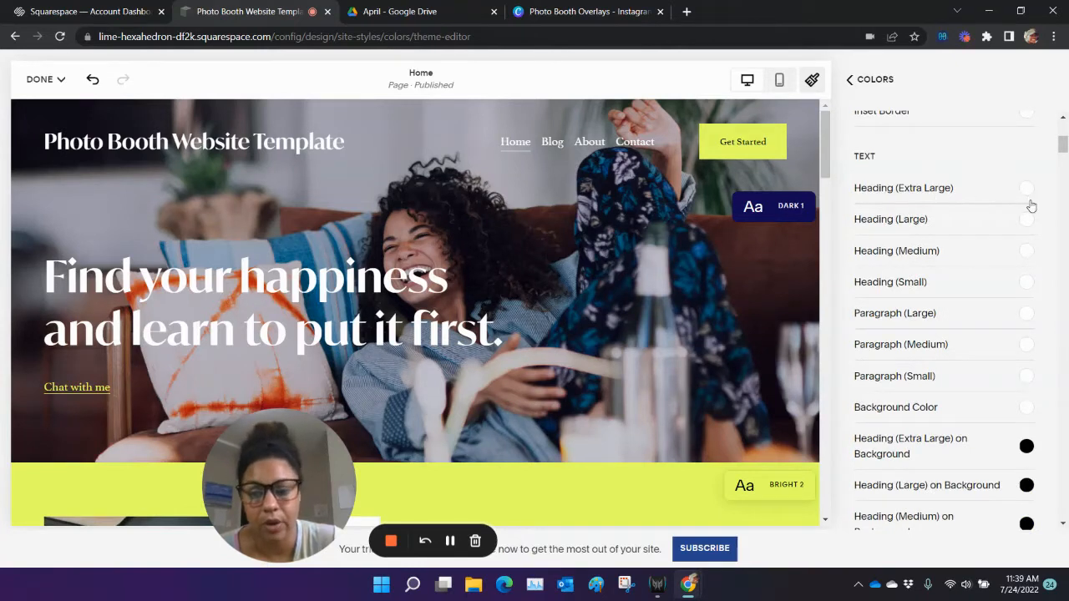
scroll(925, 365, down, 12)
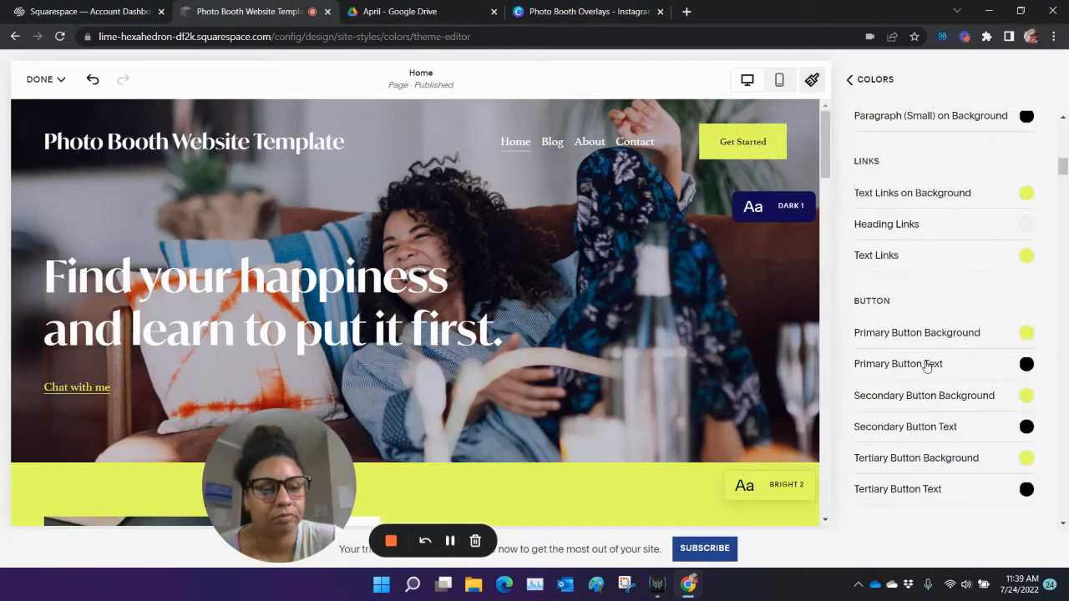
scroll(925, 365, up, 5)
scroll(926, 365, down, 5)
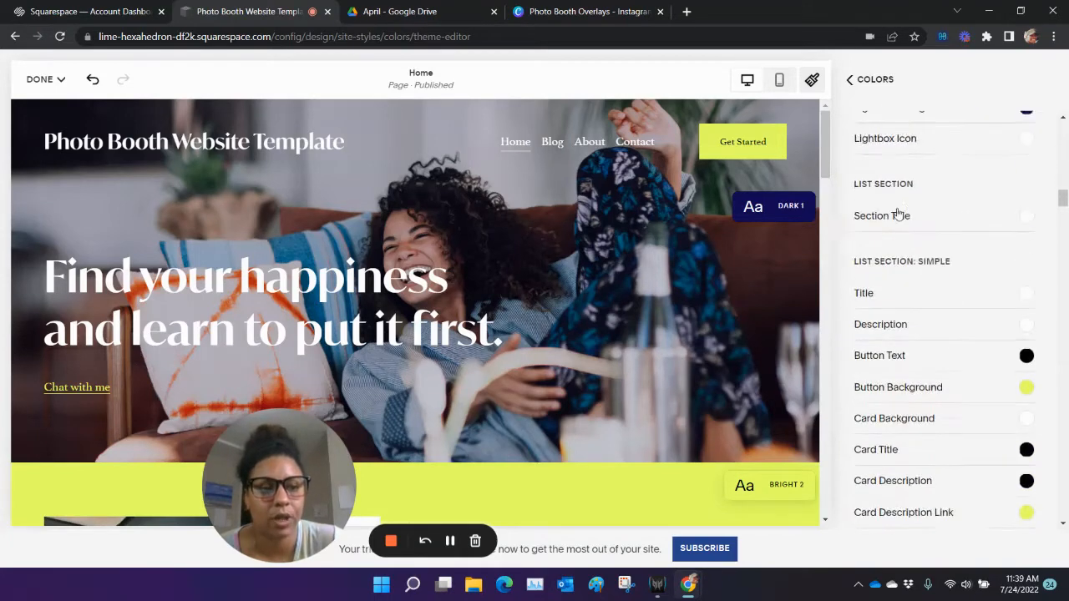
- Go back to the Colors settings and compare the theme list with the sections of the Home page
click(851, 79)
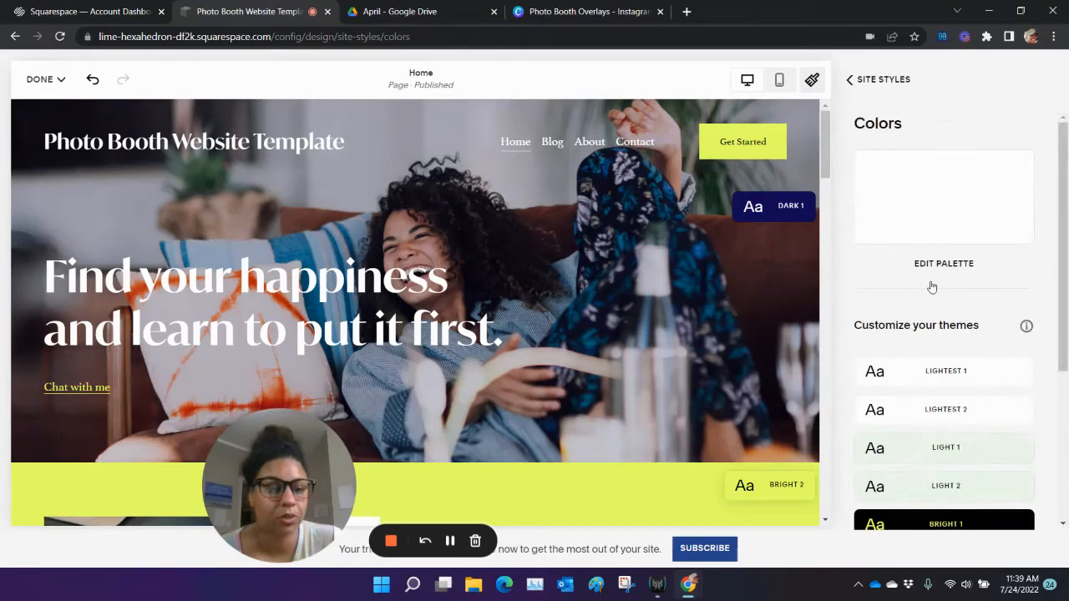
scroll(932, 286, down, 3)
scroll(959, 225, up, 3)
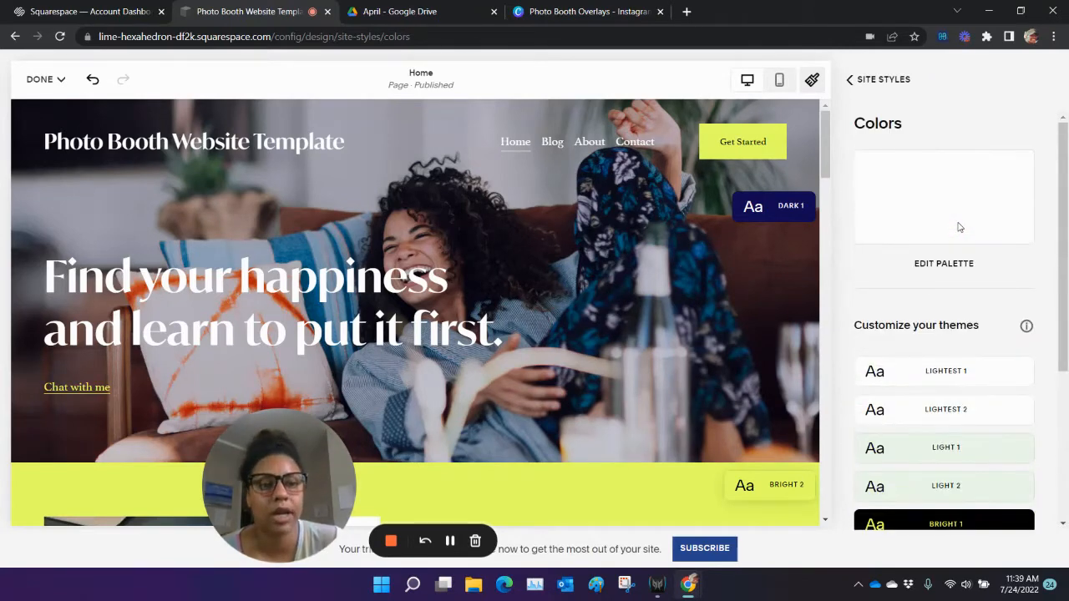
scroll(911, 468, down, 3)
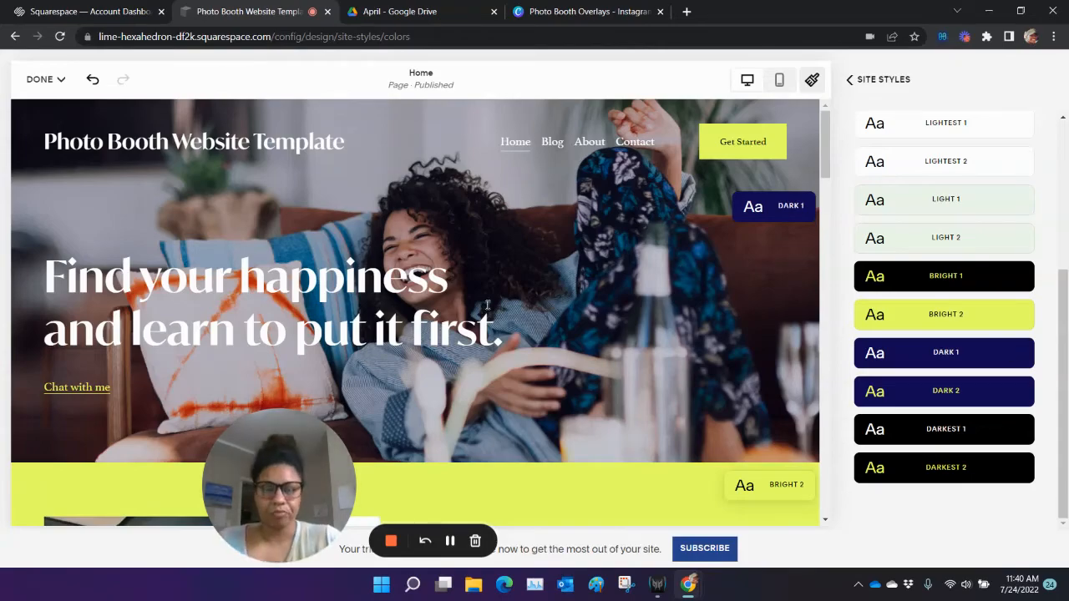
scroll(488, 305, down, 15)
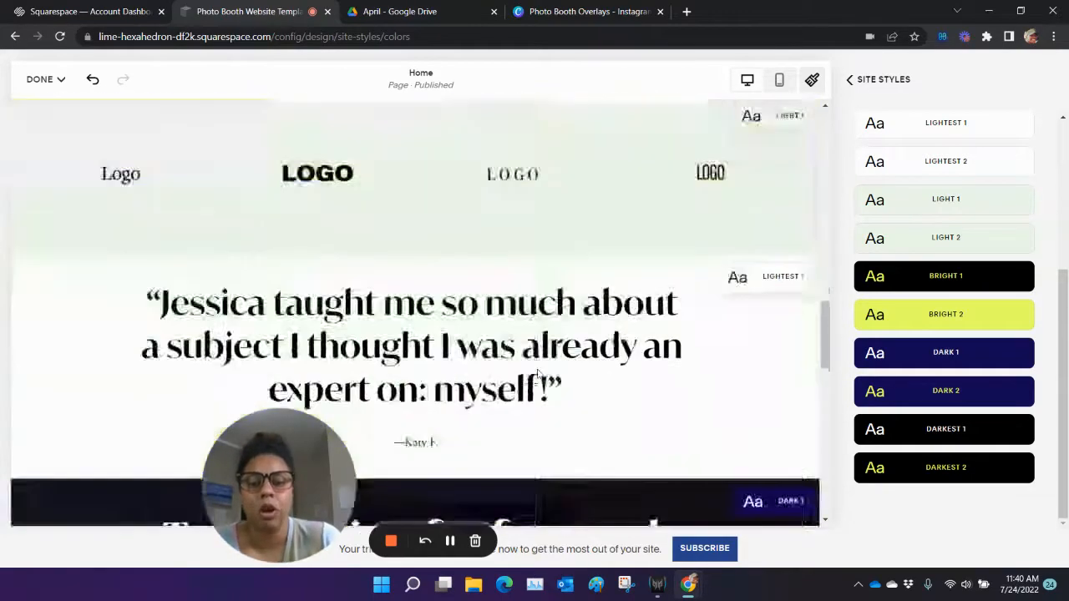
scroll(538, 376, up, 10)
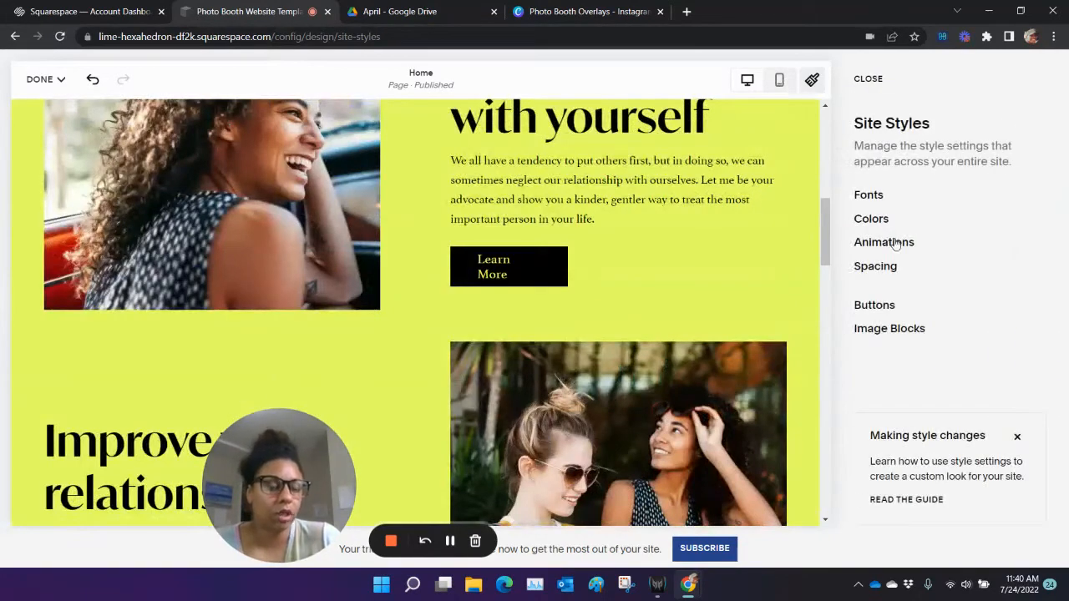
- Set the site-wide animation style to Fade and preview the effect down the Home page
click(895, 243)
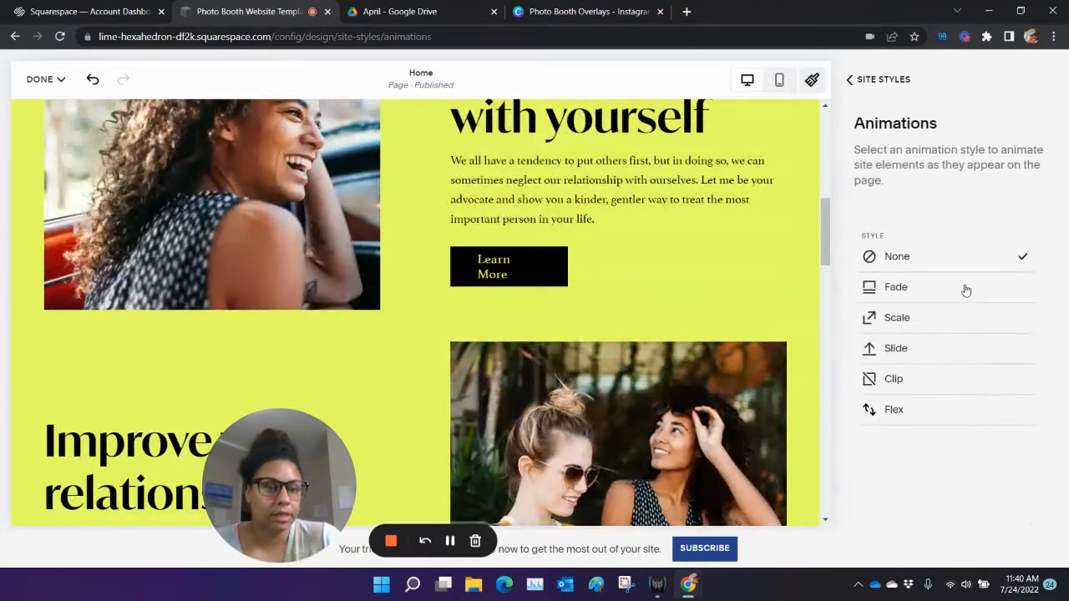
click(967, 289)
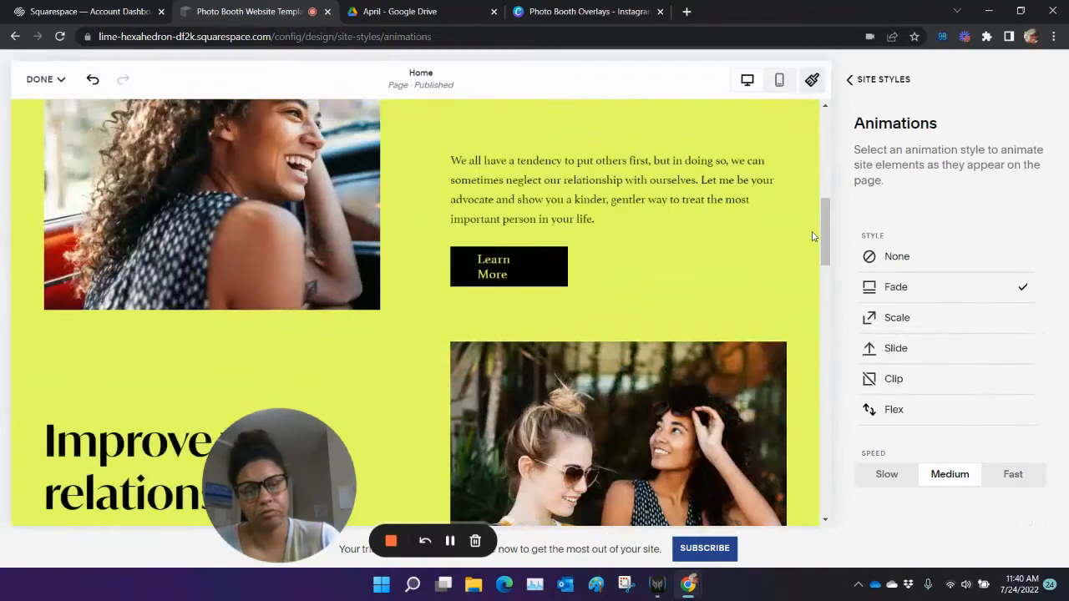
drag(825, 209, 820, 100)
scroll(712, 255, down, 10)
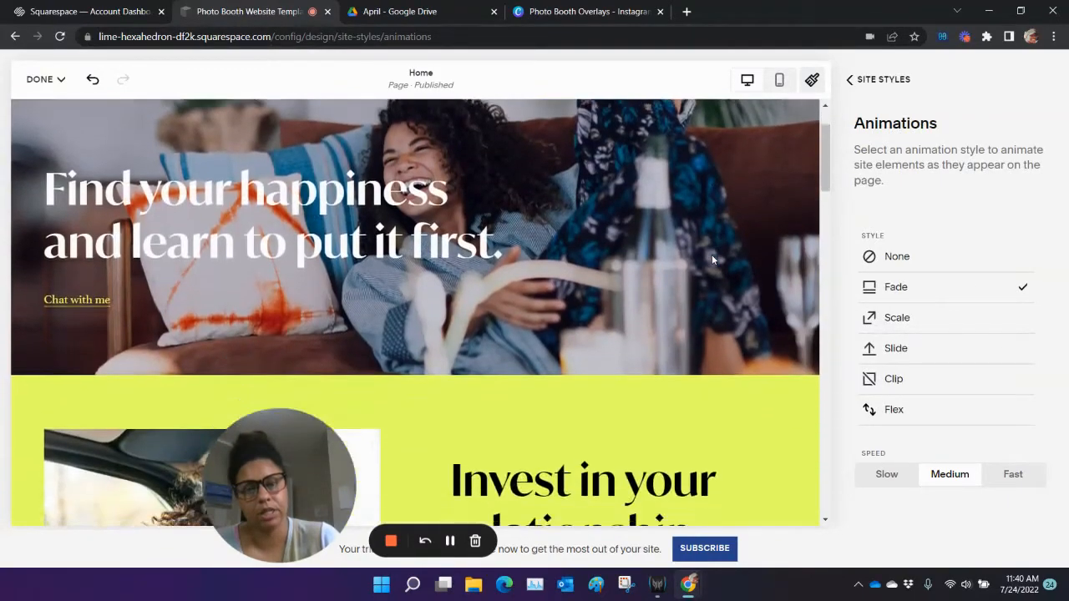
scroll(711, 255, down, 15)
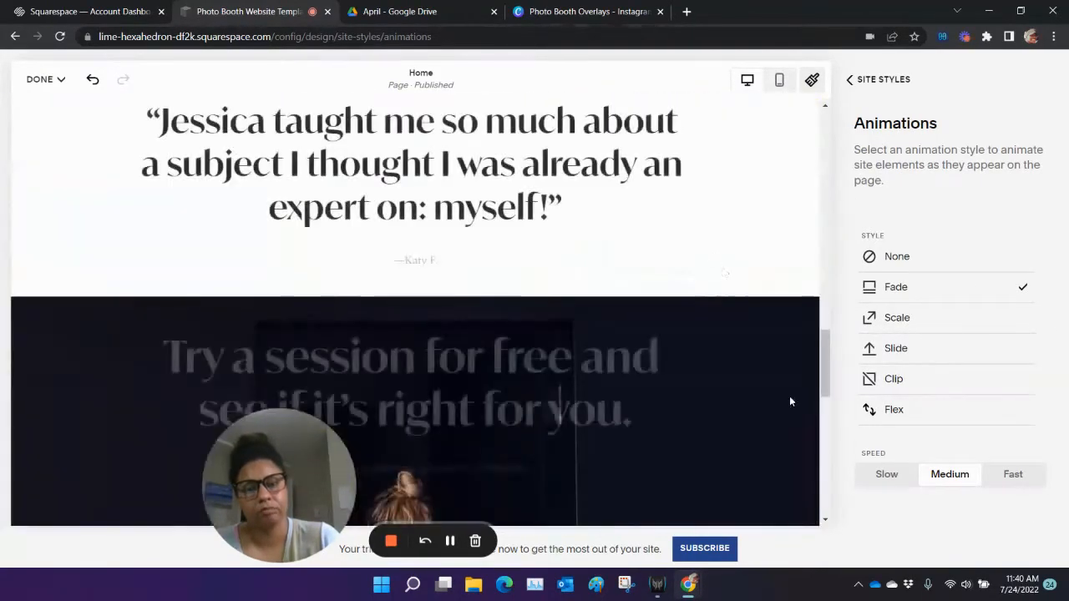
scroll(789, 400, down, 2)
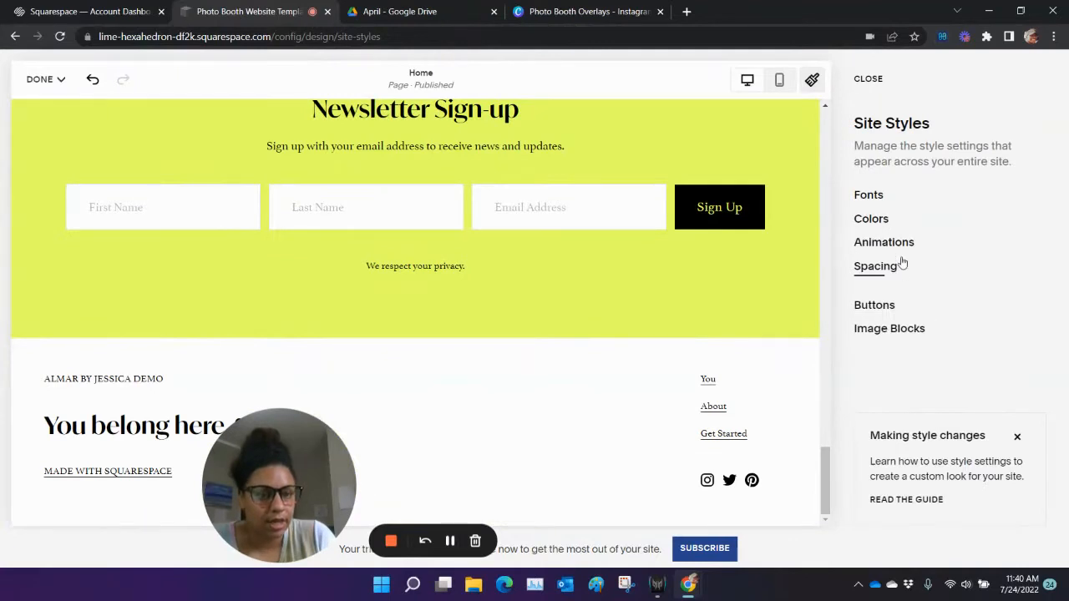
click(900, 247)
click(848, 79)
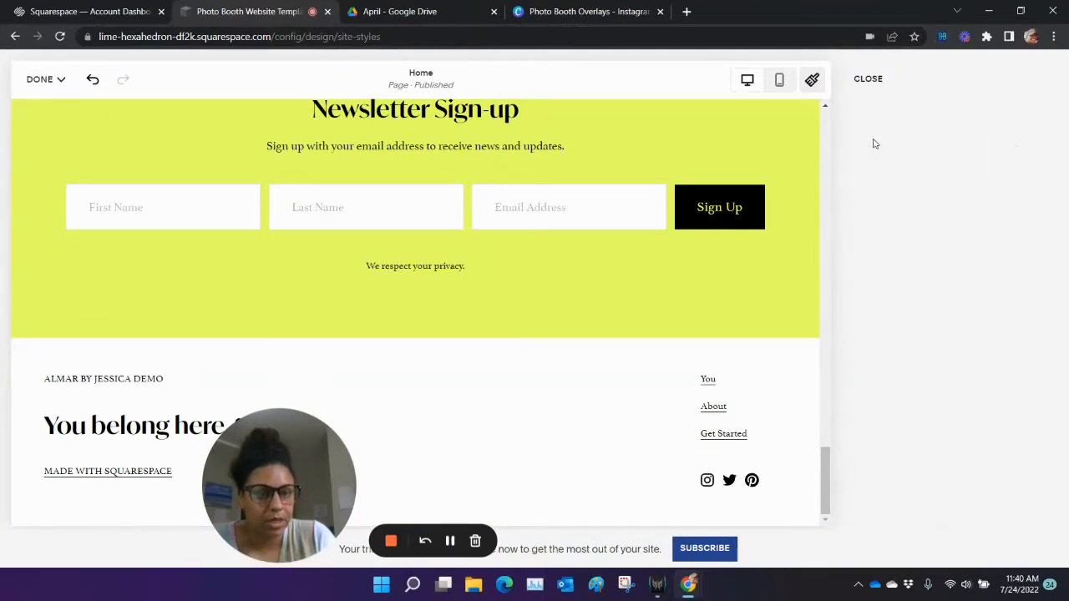
- Check the site Spacing settings, then open the Buttons styles and inspect the buttons across the Home page
click(881, 267)
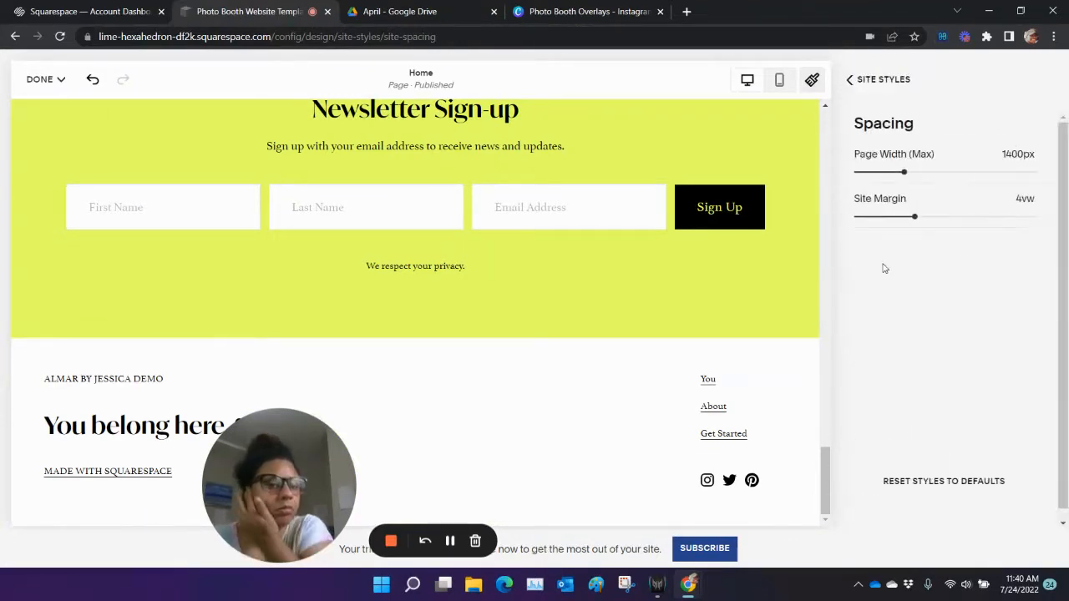
click(848, 79)
click(877, 306)
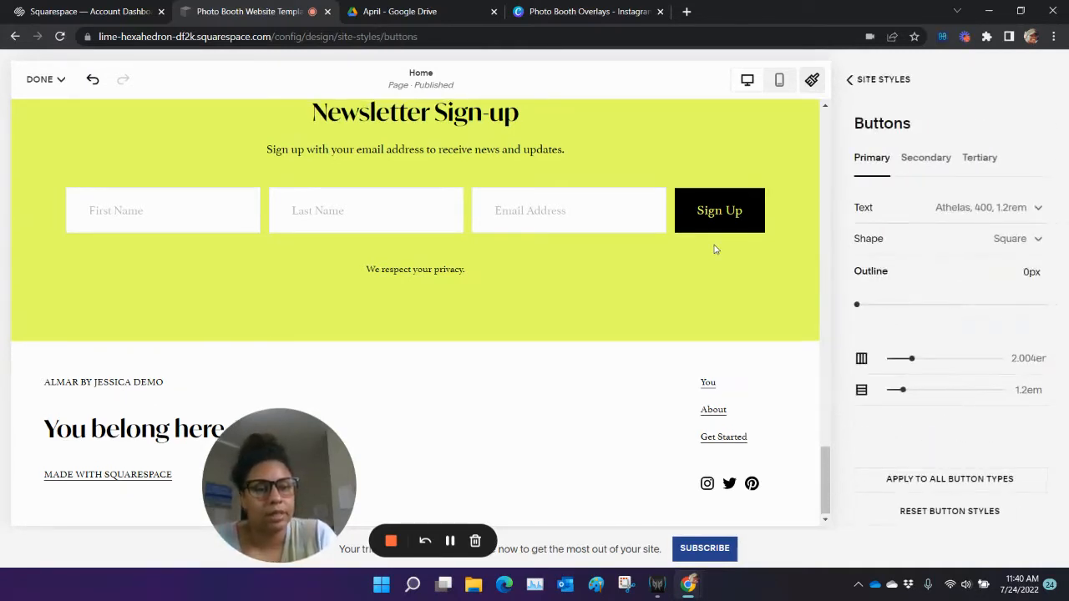
scroll(713, 249, up, 10)
scroll(714, 249, down, 3)
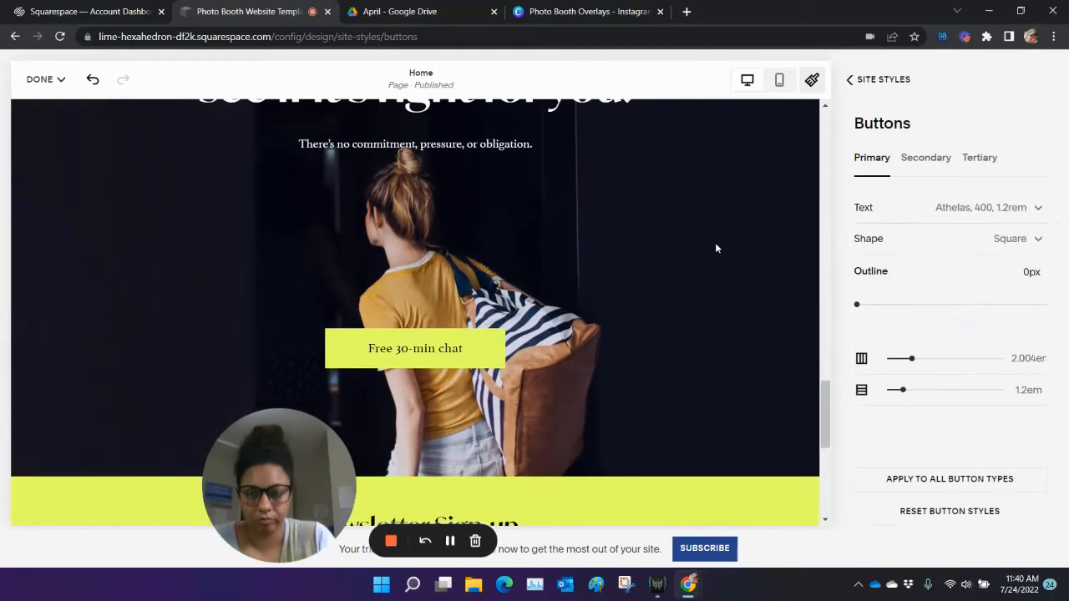
scroll(716, 248, up, 15)
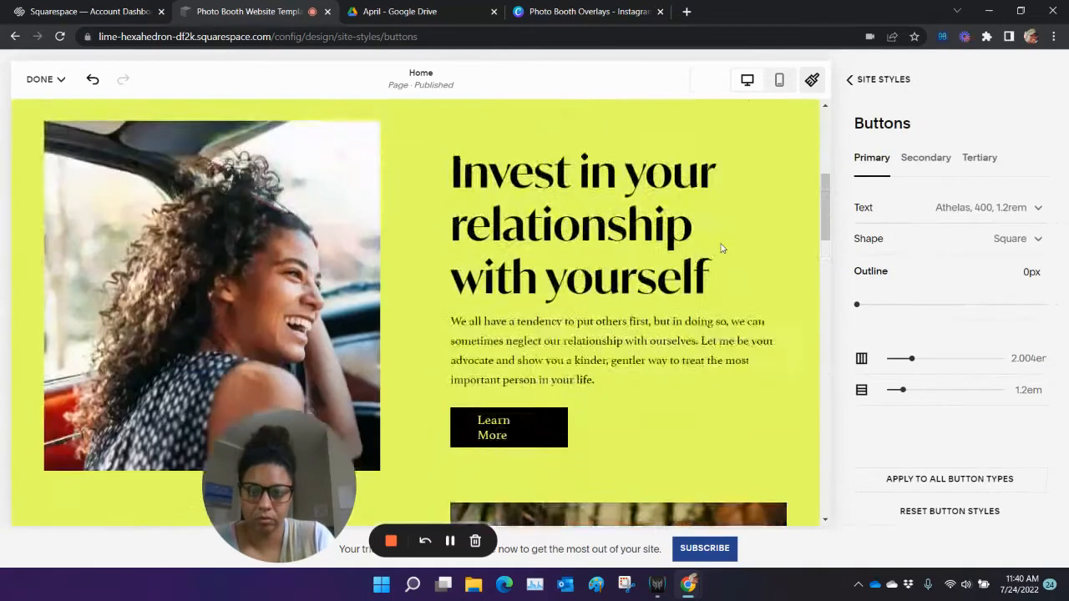
scroll(723, 248, up, 10)
- Switch to the Canva design, look over the Photo Booth branding pages, and return to the Squarespace editor
click(601, 10)
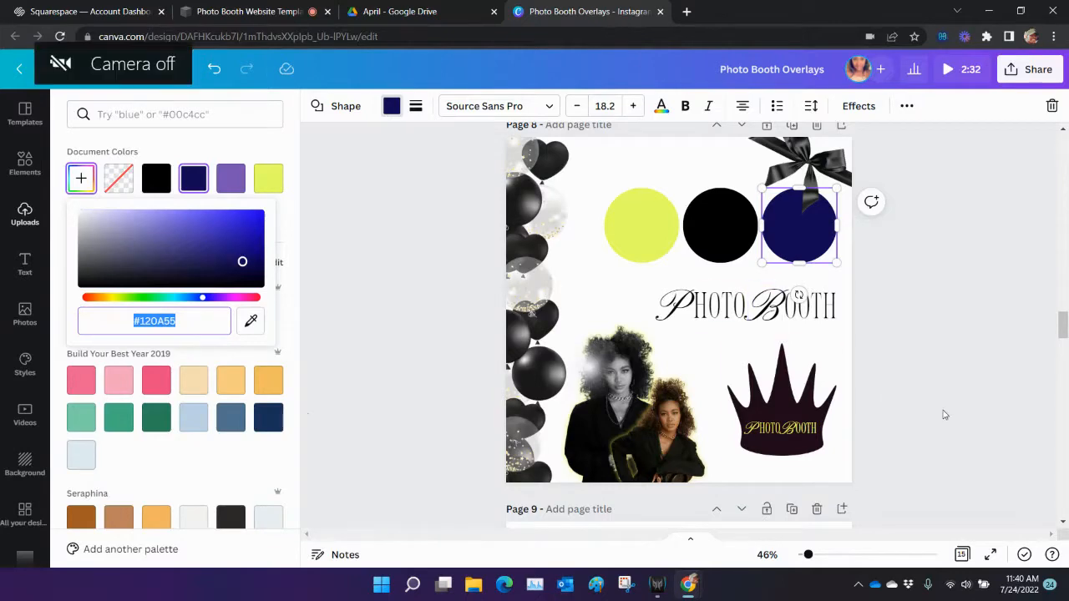
scroll(947, 411, down, 6)
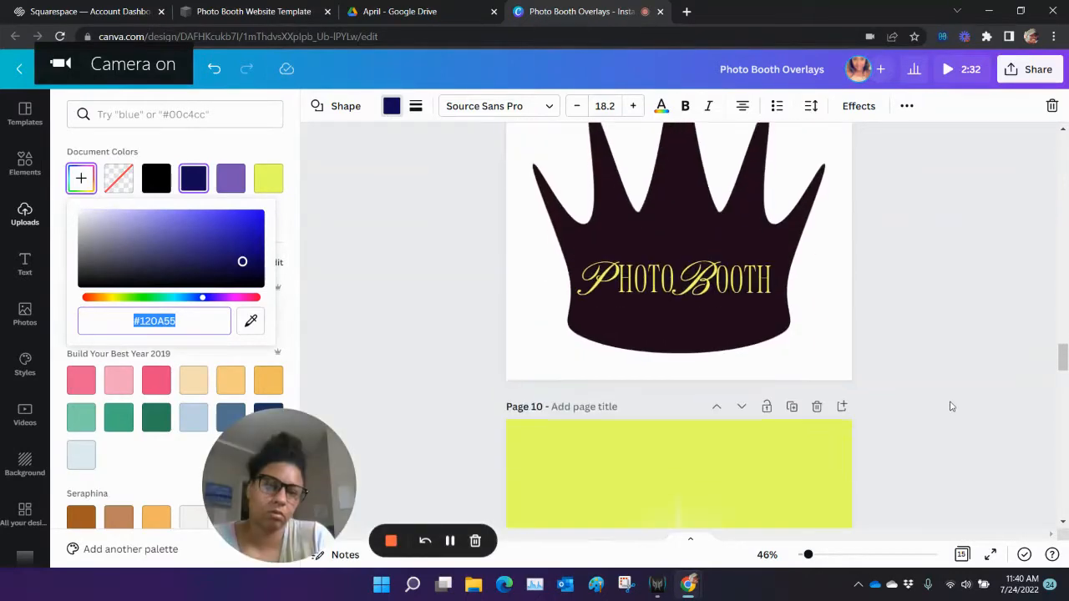
scroll(950, 406, down, 6)
scroll(949, 407, up, 4)
click(347, 11)
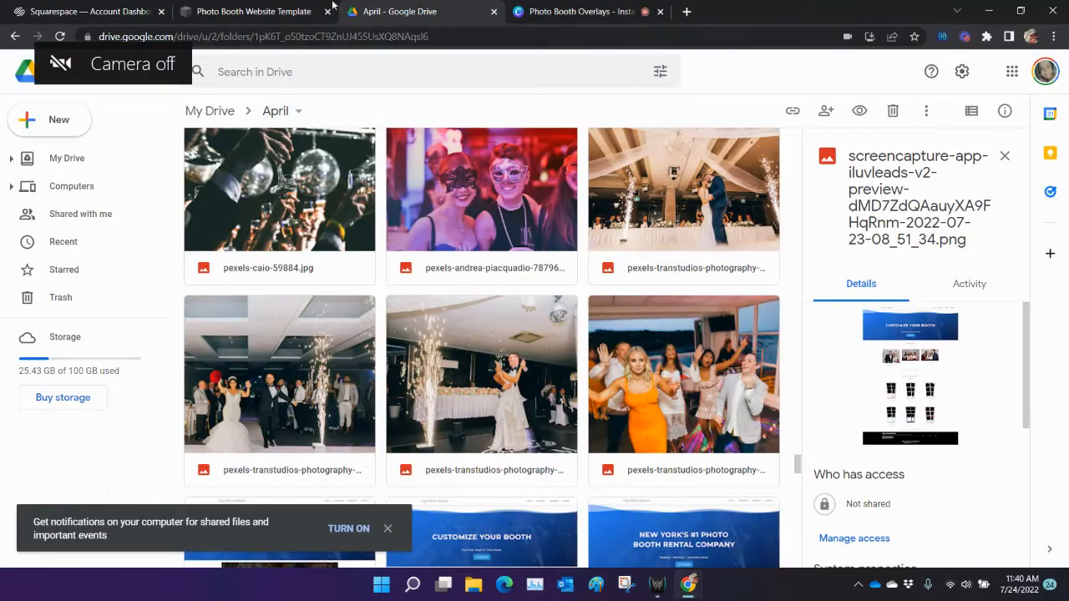
click(332, 7)
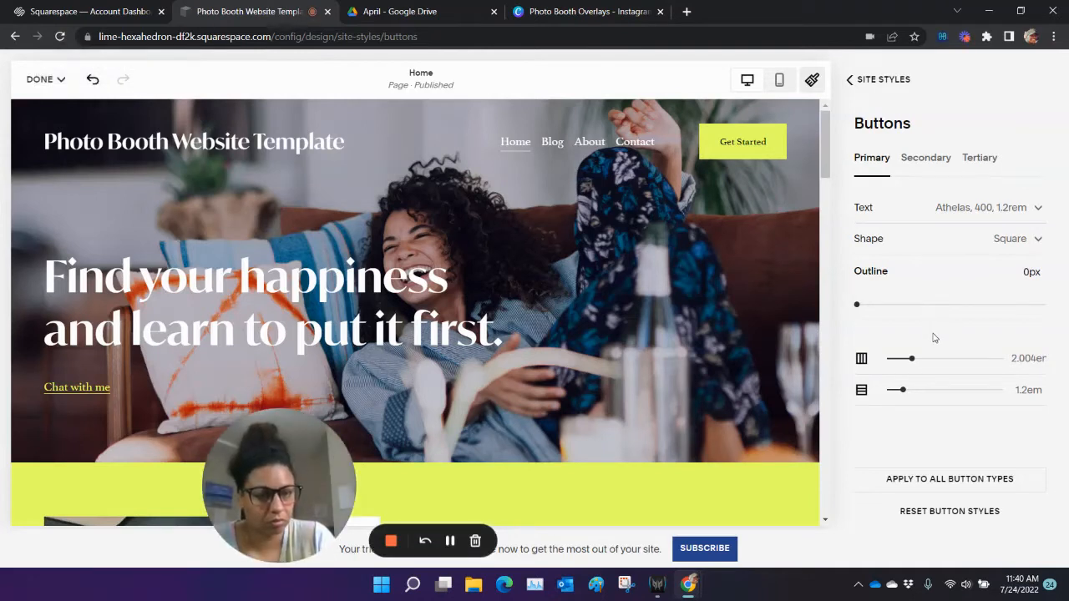
- Try the Oval shape for the filled primary buttons and settle on the Pill shape
click(947, 244)
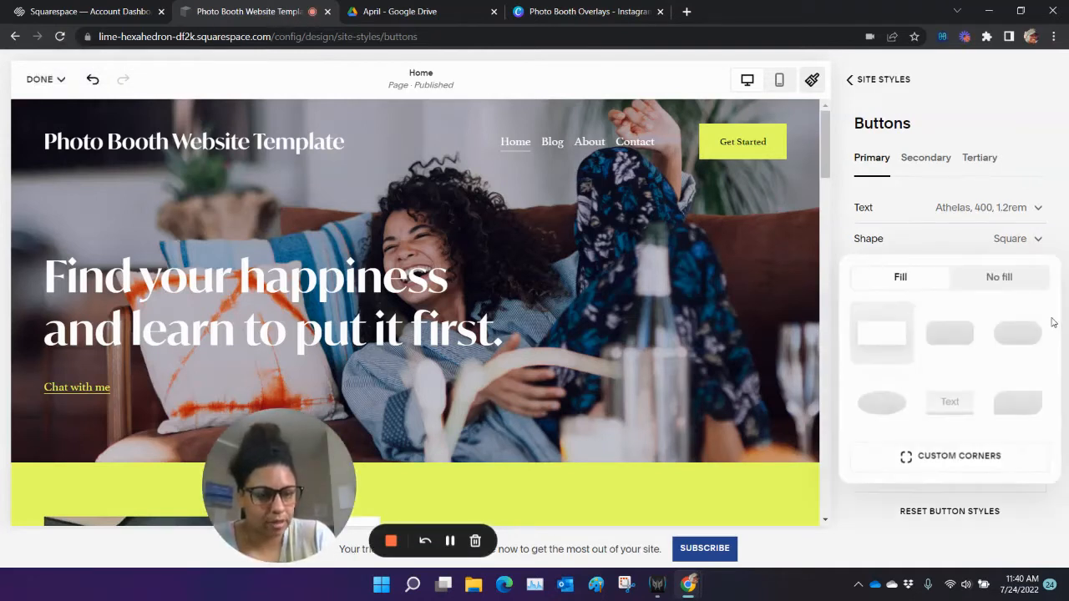
click(1020, 342)
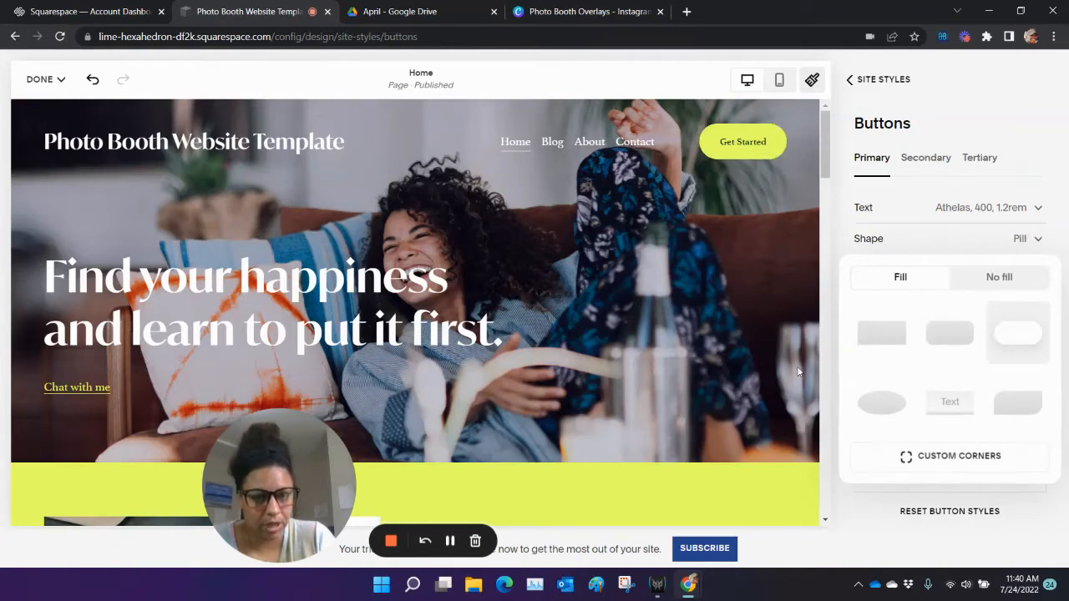
click(897, 411)
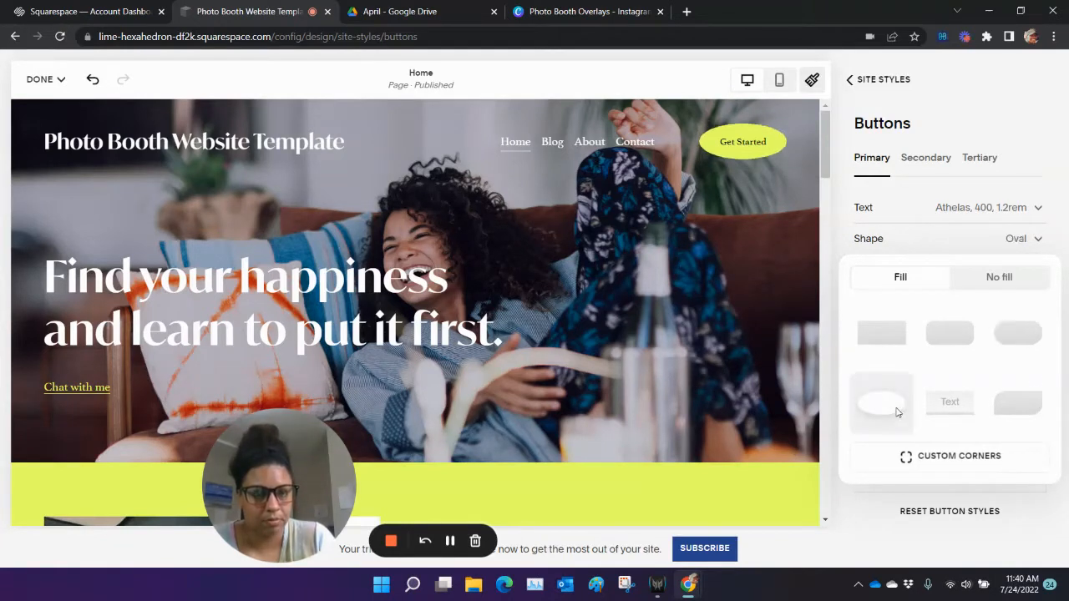
click(1007, 339)
- Try the primary buttons without fill and with custom corners, then restore the filled Pill shape
click(994, 278)
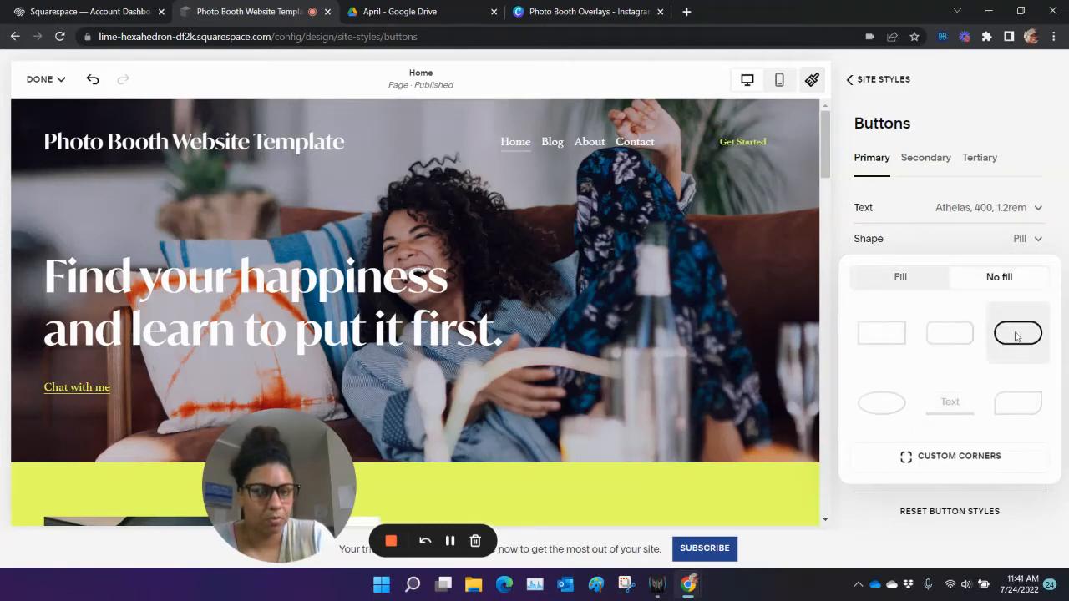
click(967, 336)
click(1010, 339)
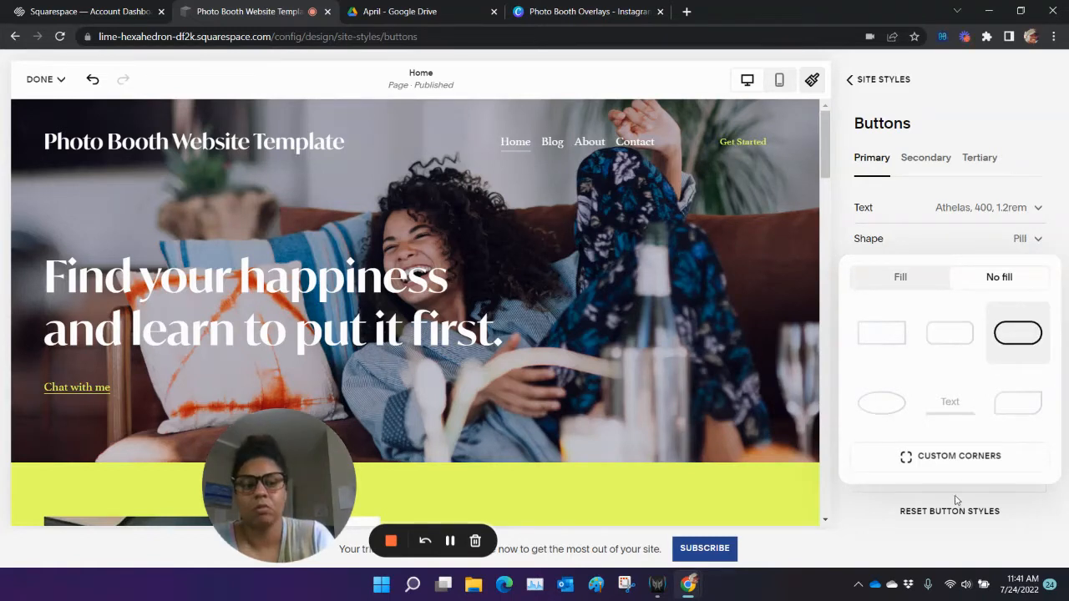
click(960, 457)
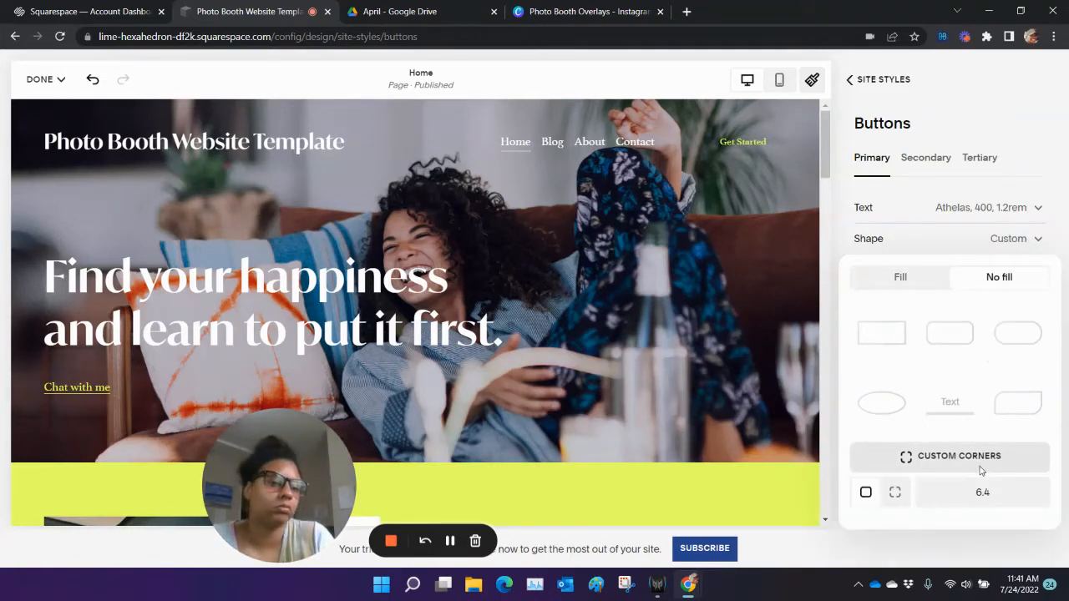
click(917, 280)
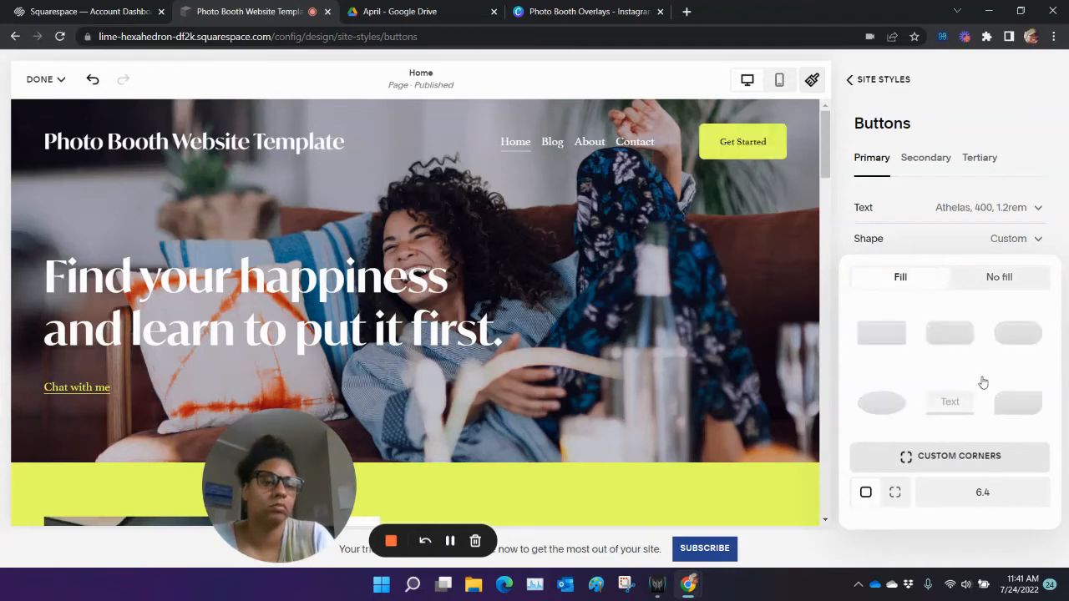
click(1010, 367)
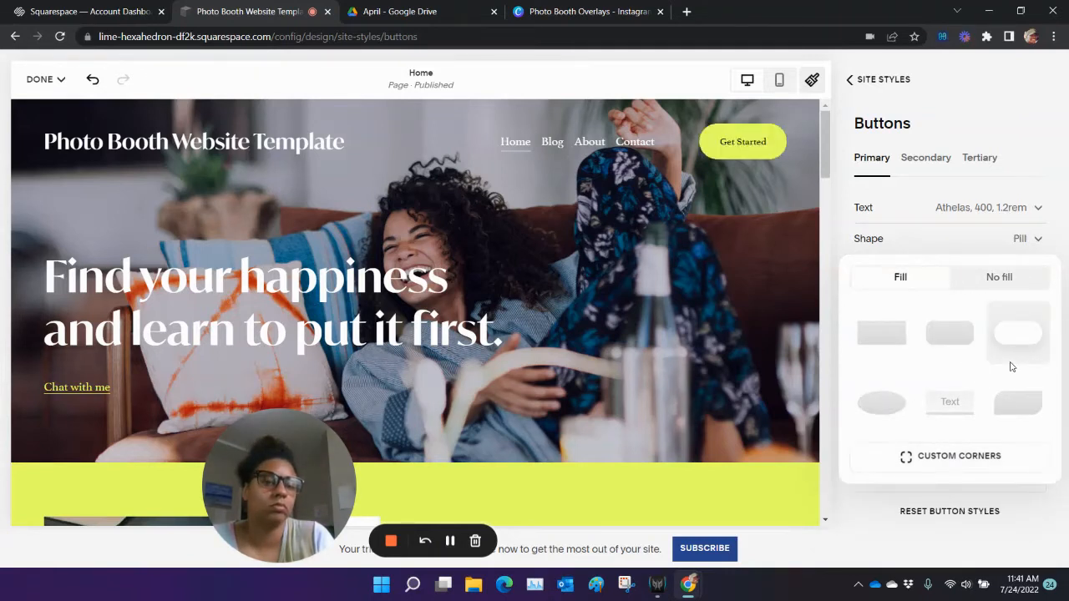
- Try unfilled primary buttons with individual and uniform custom corners, then return to the filled Pill shape
click(987, 277)
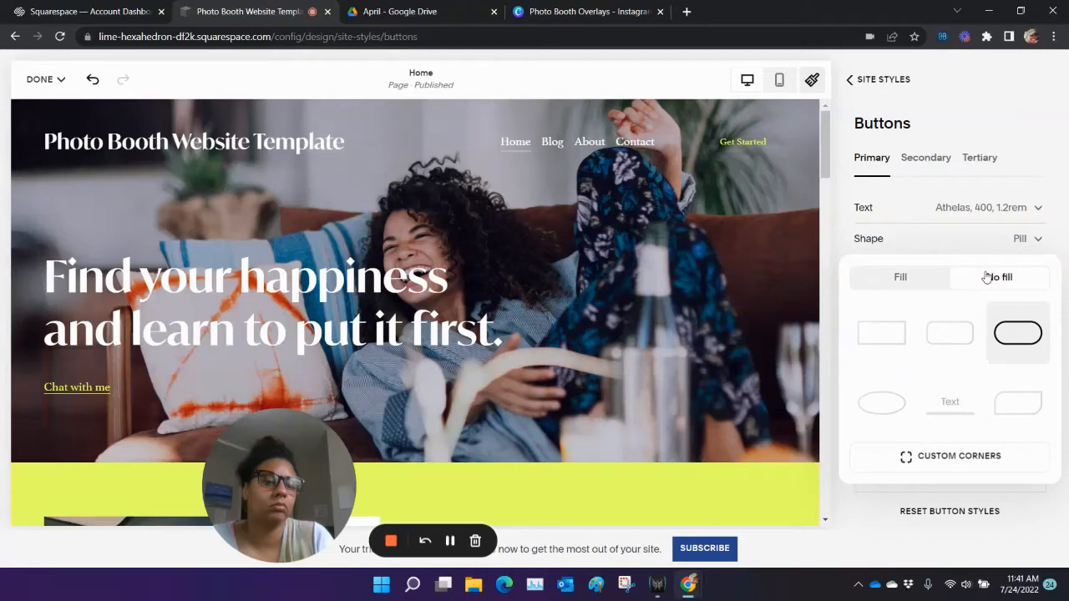
click(947, 466)
click(895, 498)
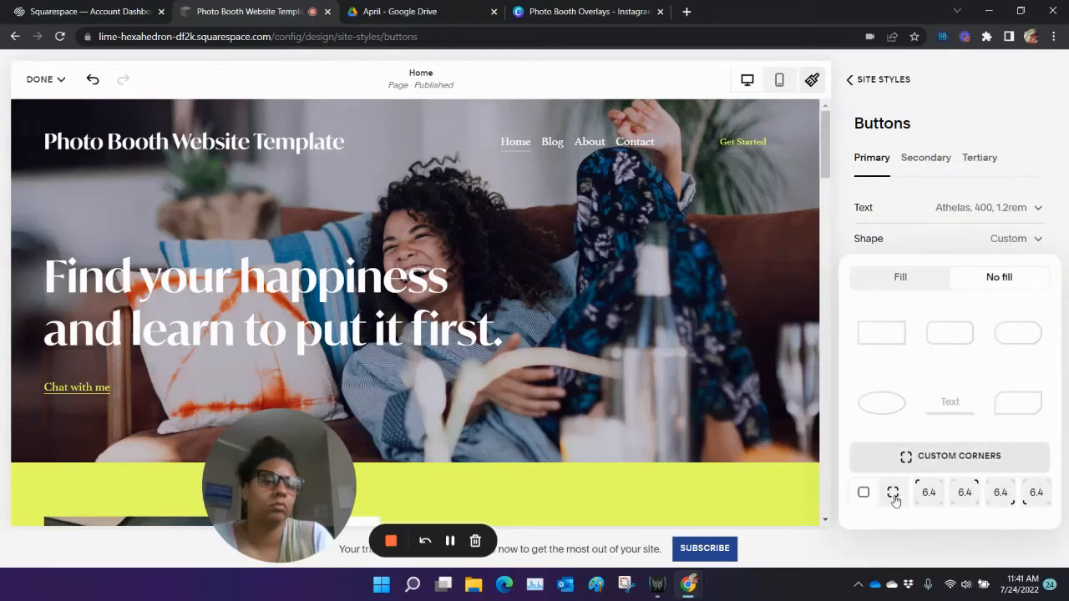
click(876, 496)
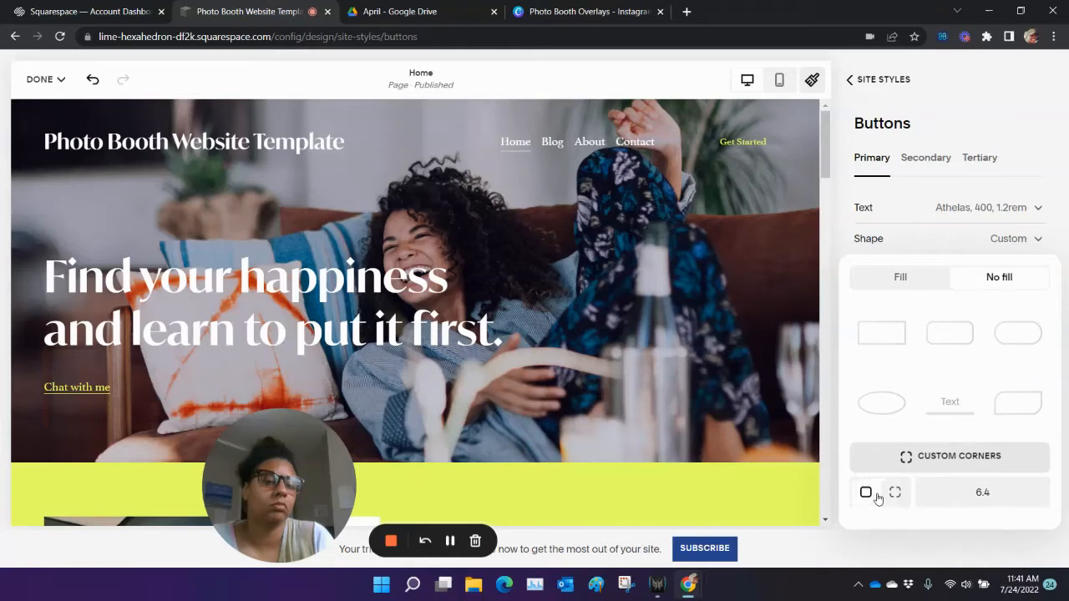
click(1008, 336)
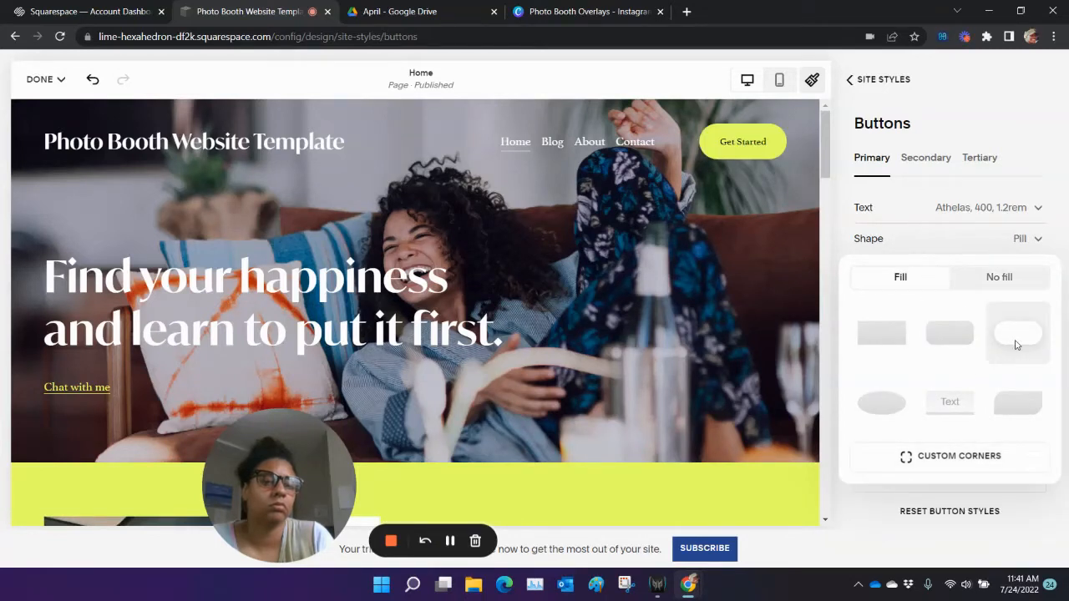
click(964, 247)
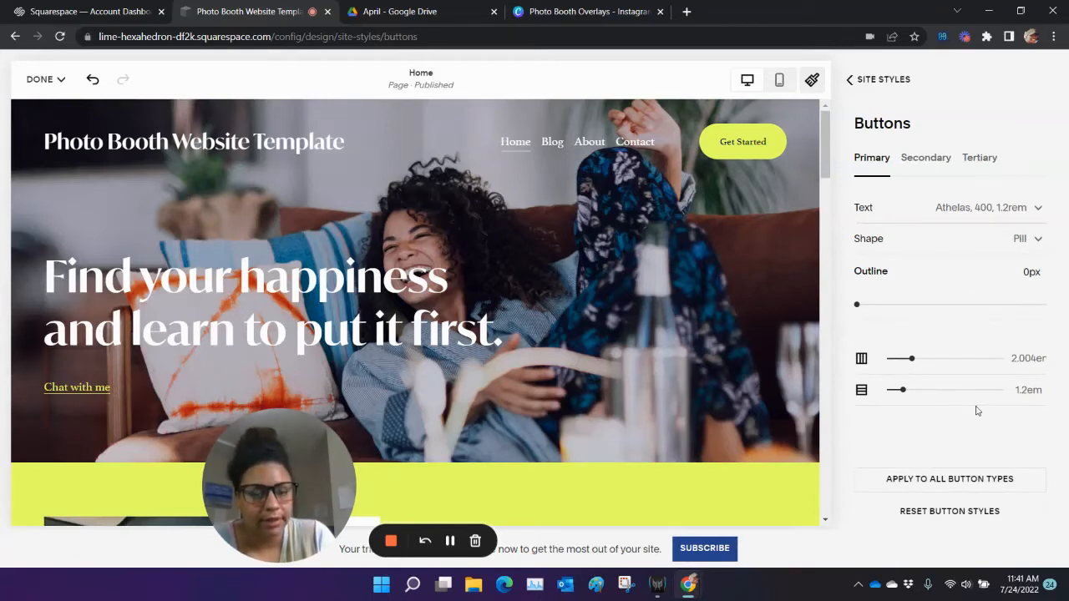
- Set the primary button outline to 1px and check the buttons down the Home page
click(886, 306)
click(875, 306)
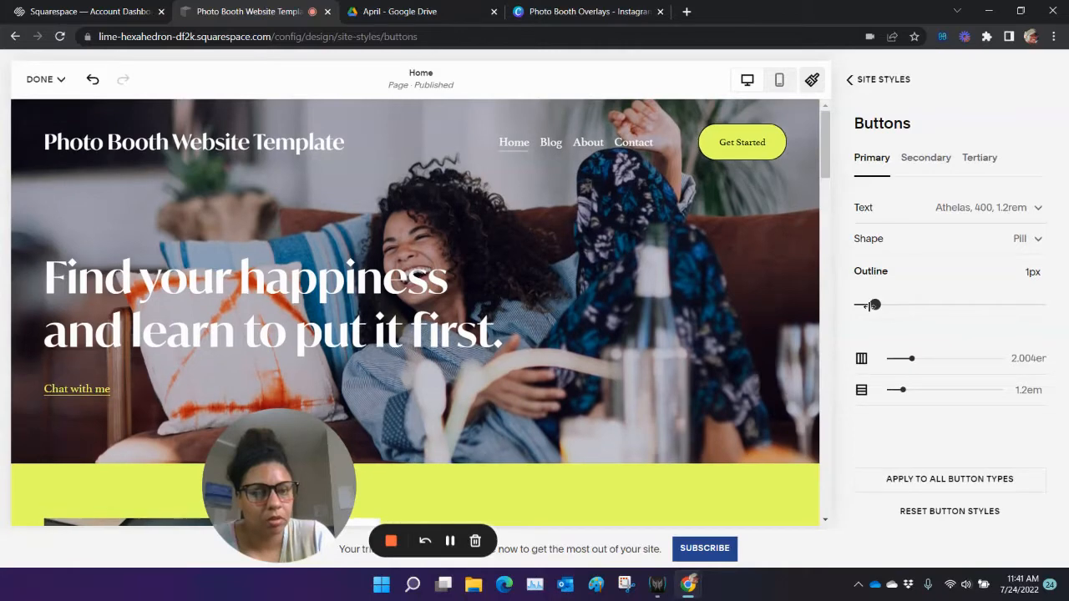
click(894, 305)
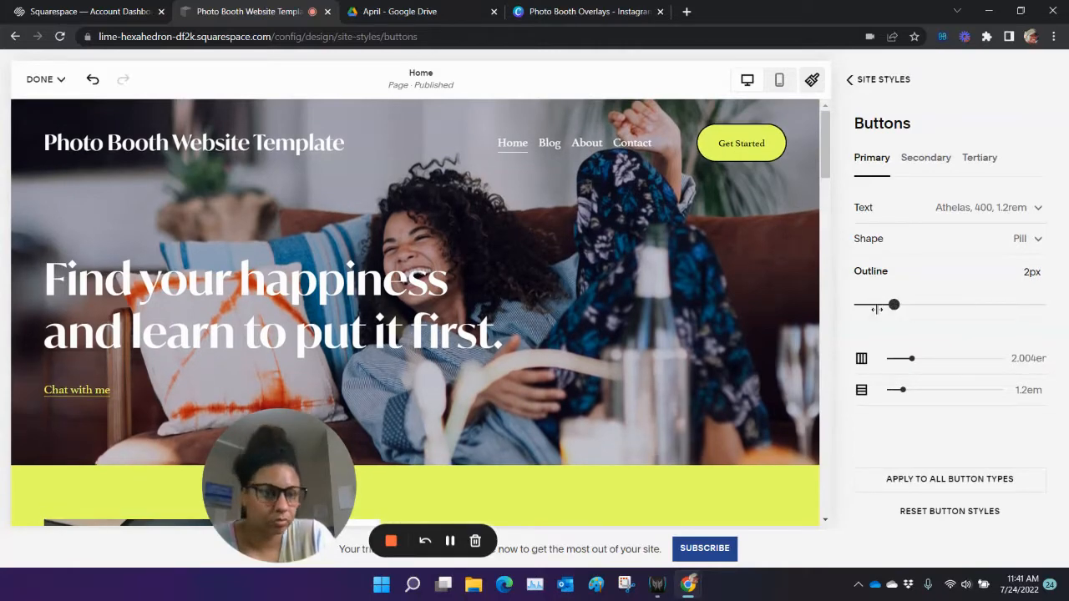
click(874, 305)
scroll(689, 324, down, 6)
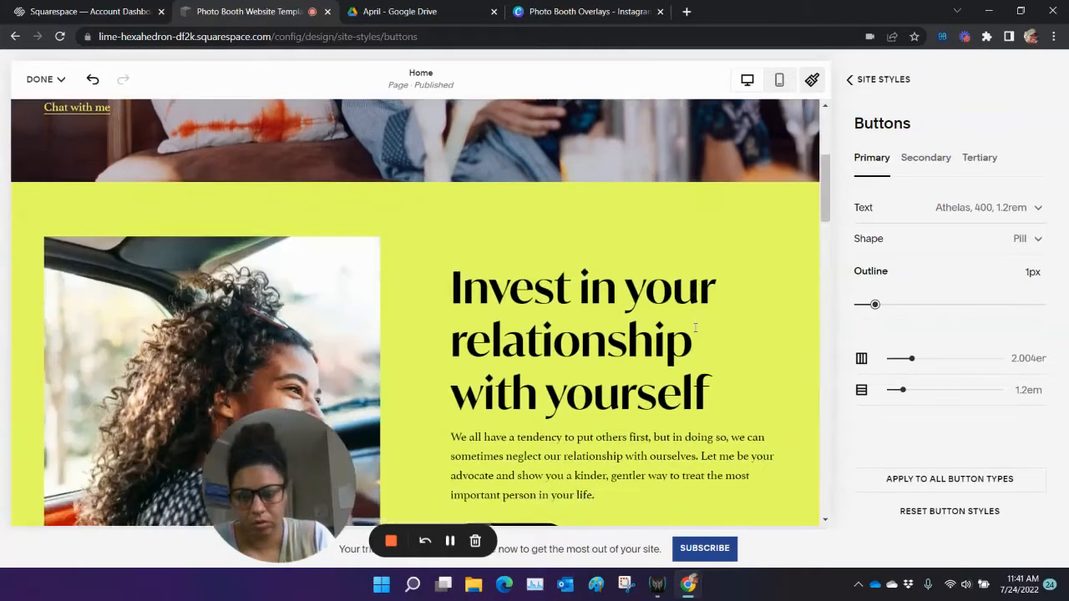
scroll(704, 336, down, 10)
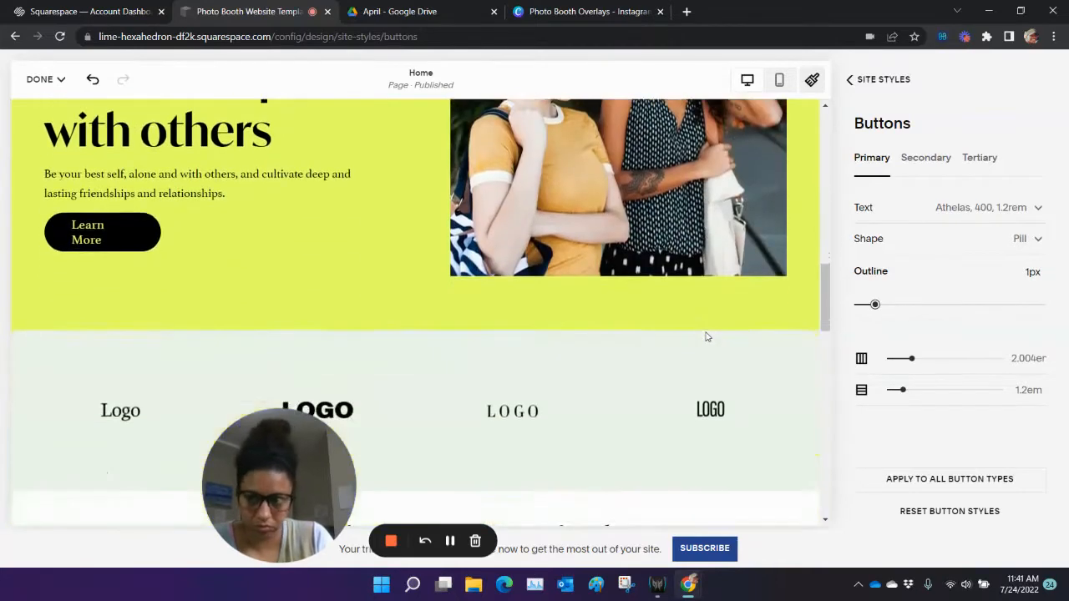
scroll(707, 337, down, 4)
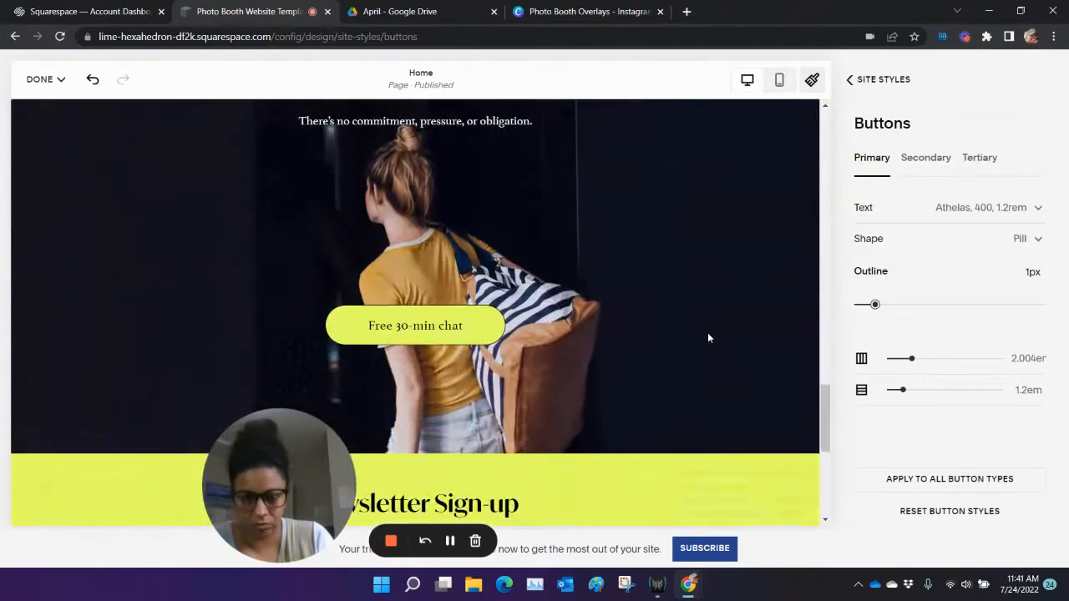
scroll(707, 338, down, 2)
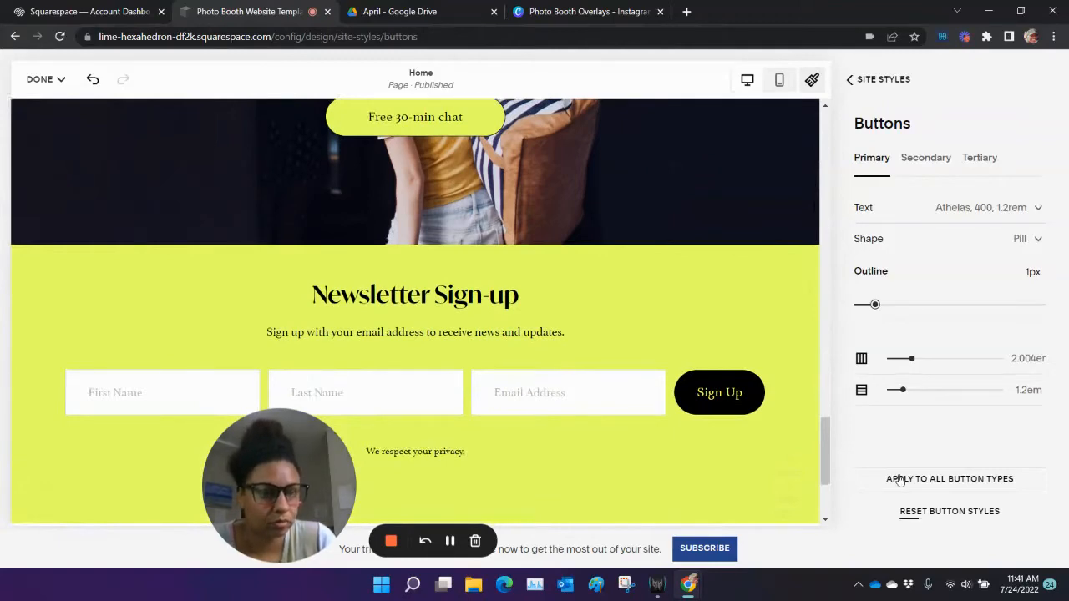
- Apply the primary button style to all button types and check the secondary and tertiary settings
click(967, 478)
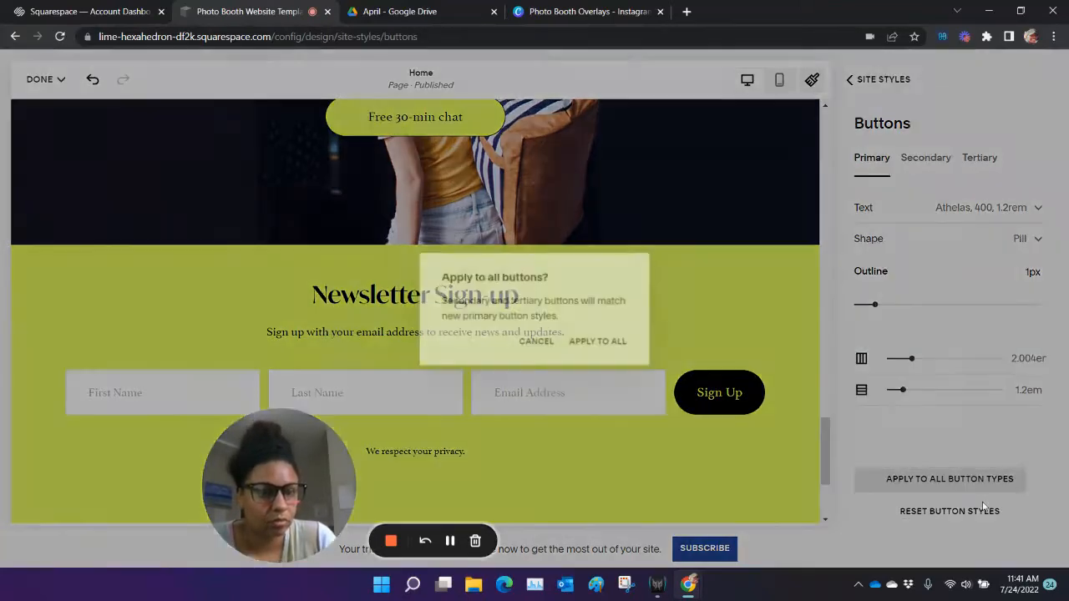
click(612, 350)
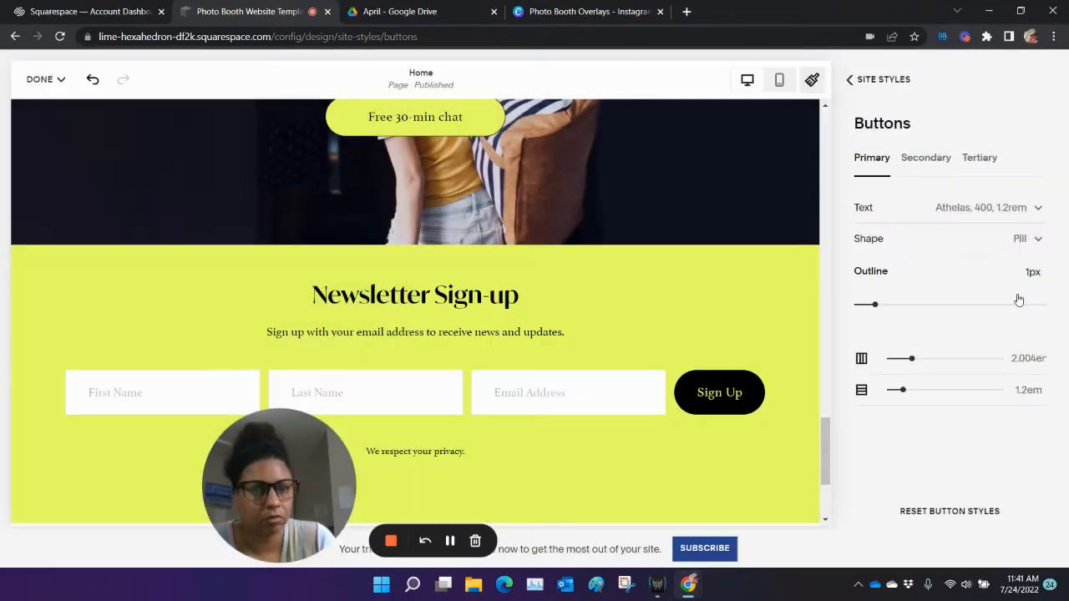
click(925, 158)
click(994, 157)
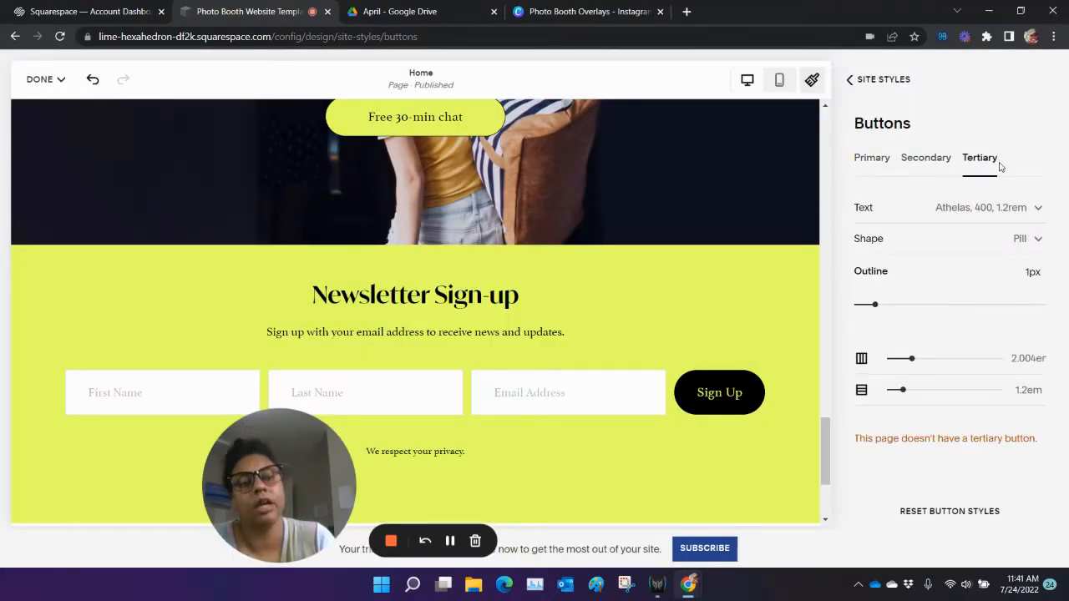
click(871, 158)
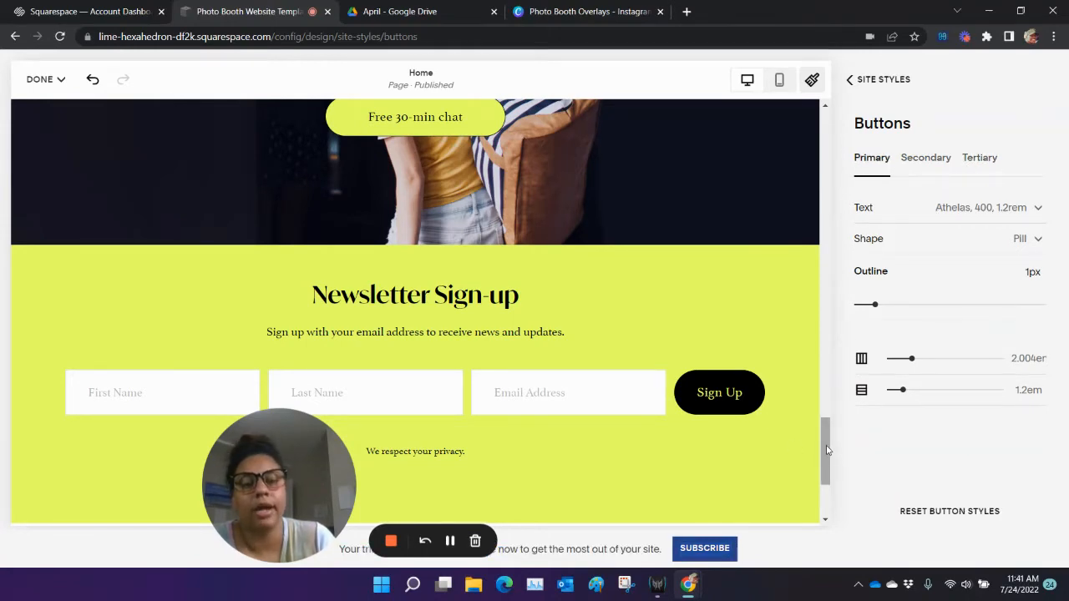
- Look through the Image Blocks style settings for the poster, card and stack layouts
drag(830, 457, 819, 119)
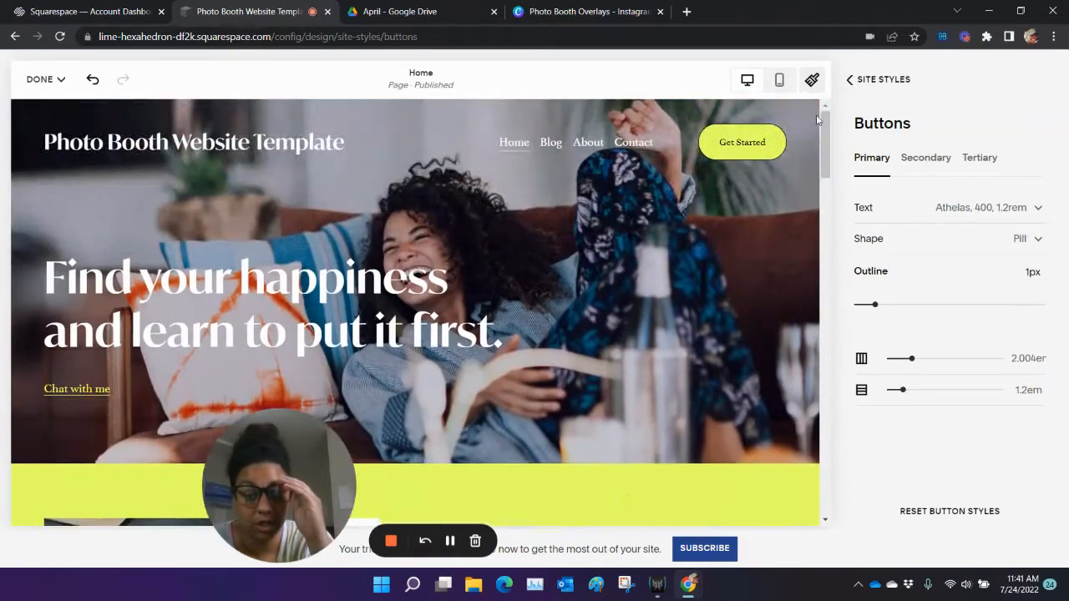
click(850, 84)
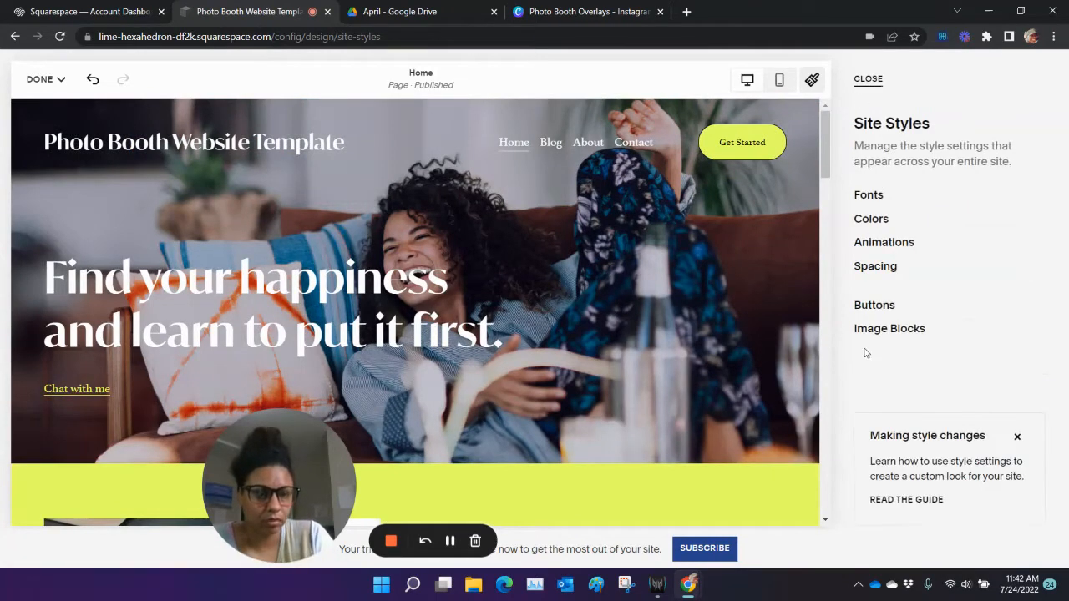
click(877, 329)
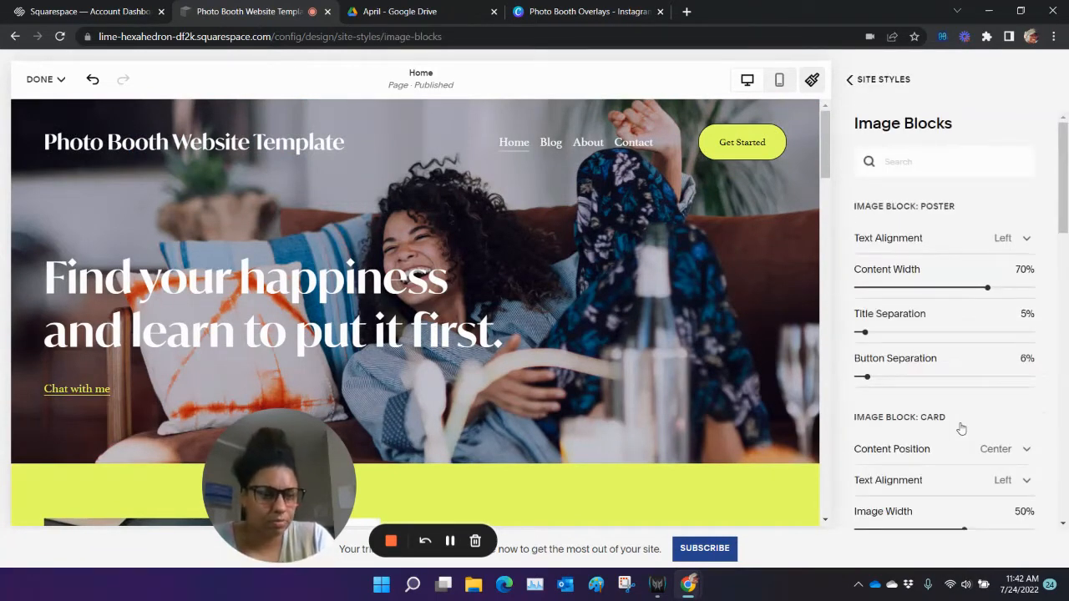
scroll(961, 429, down, 10)
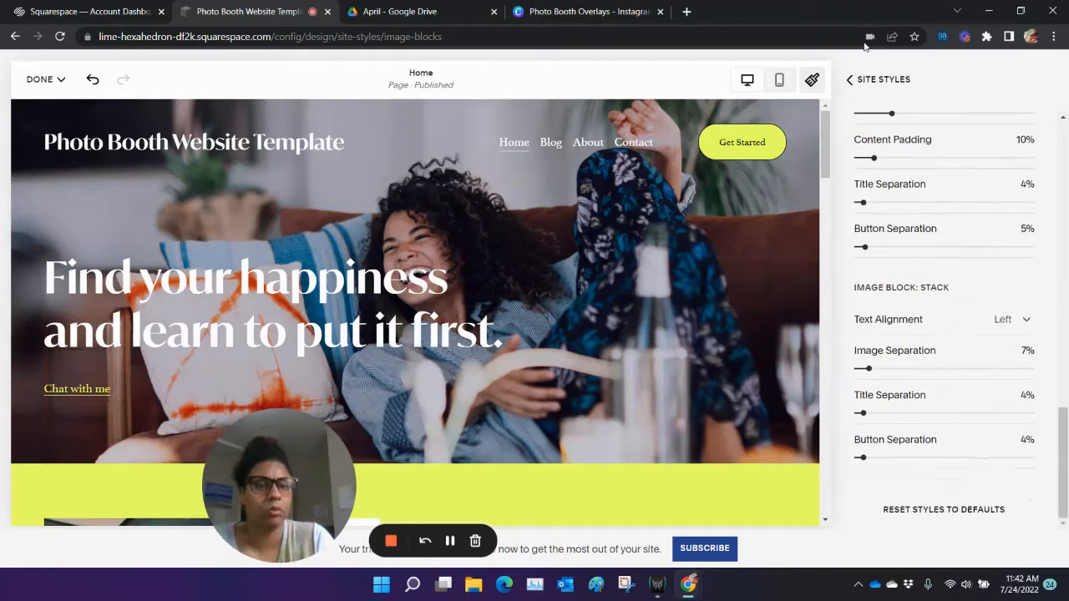
click(850, 80)
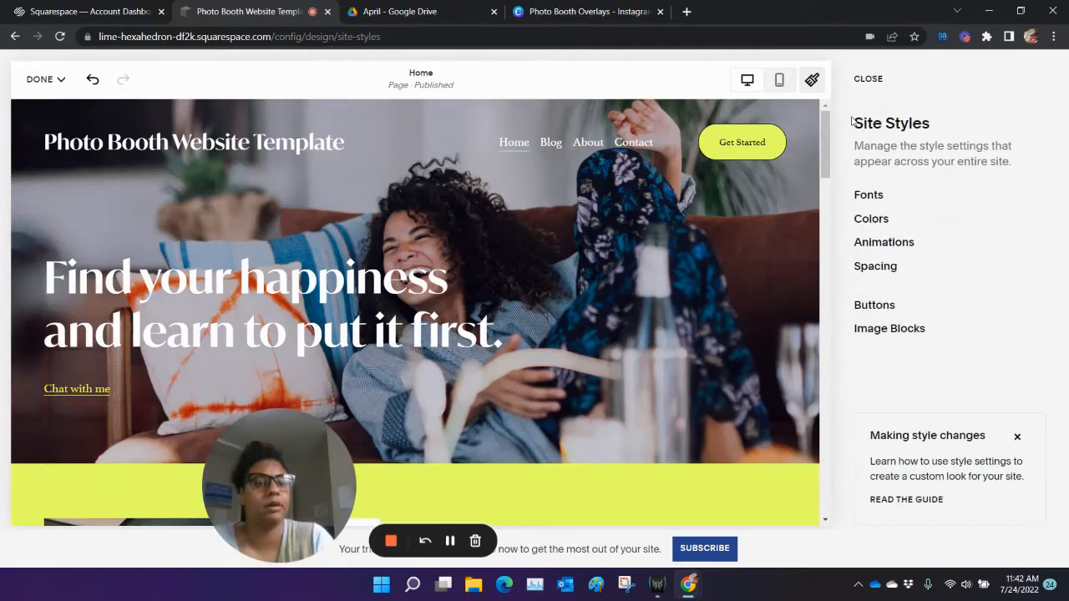
- Close the Site Styles, save the changes and exit the page editor
click(939, 248)
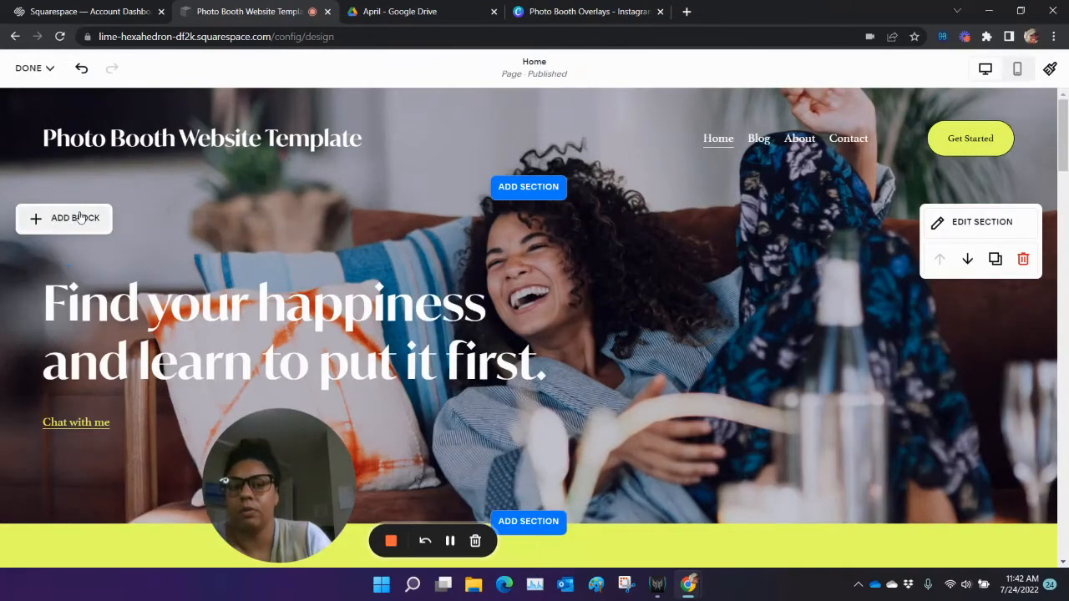
click(27, 70)
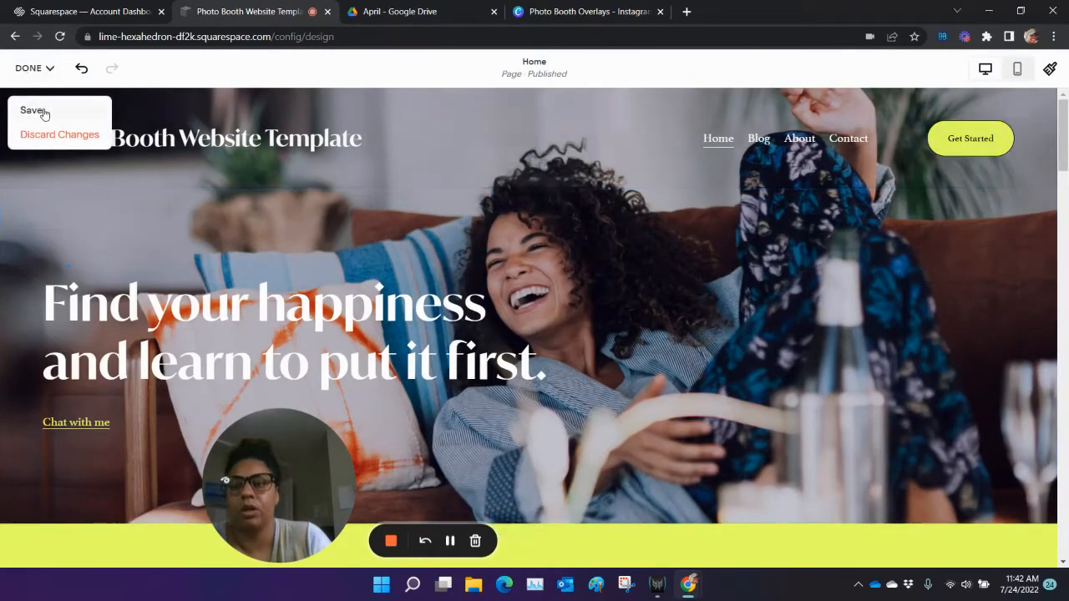
click(64, 120)
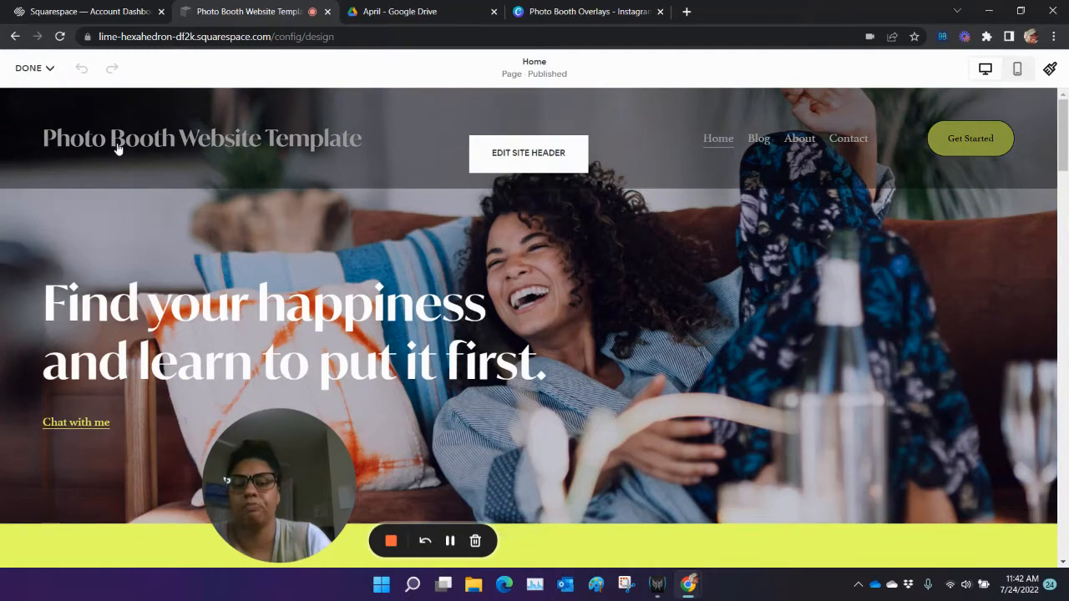
click(37, 72)
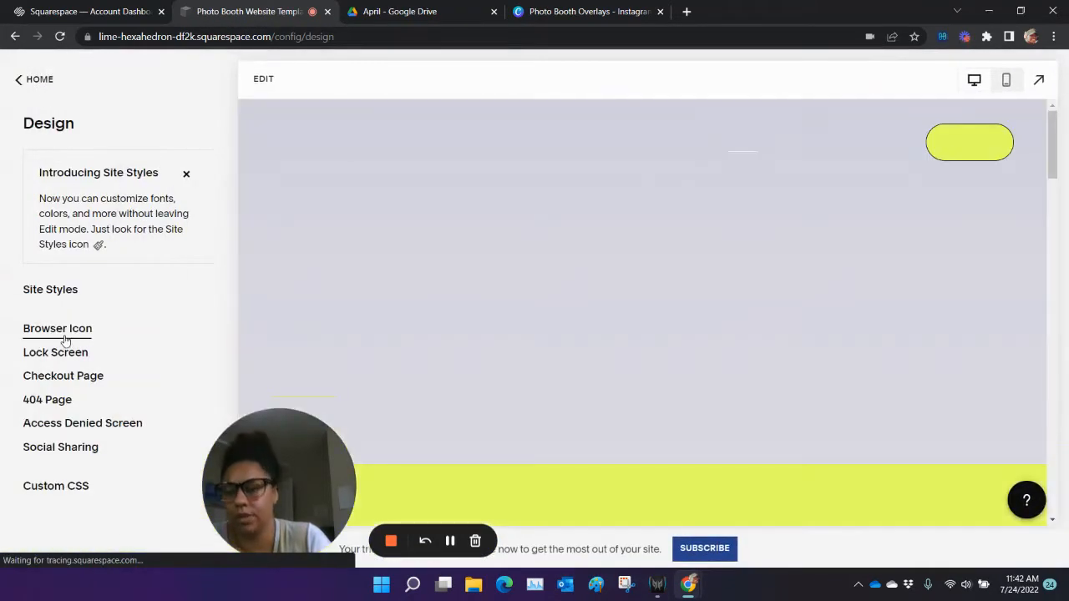
- Add the crown image Photo Booth Overlays .png from the Downloads folder as the site's browser icon
click(66, 334)
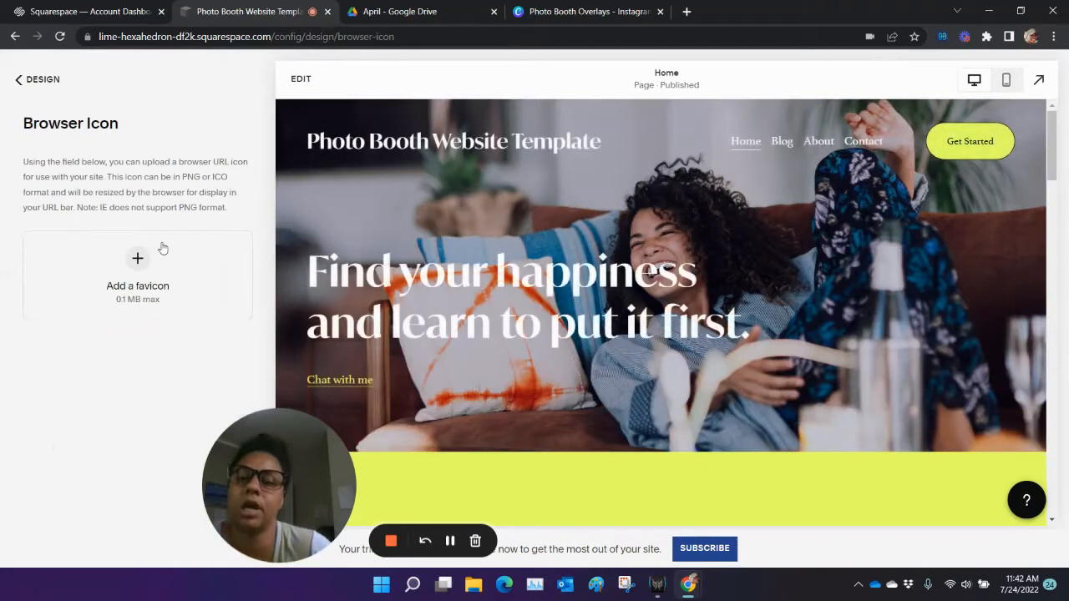
click(138, 260)
click(85, 293)
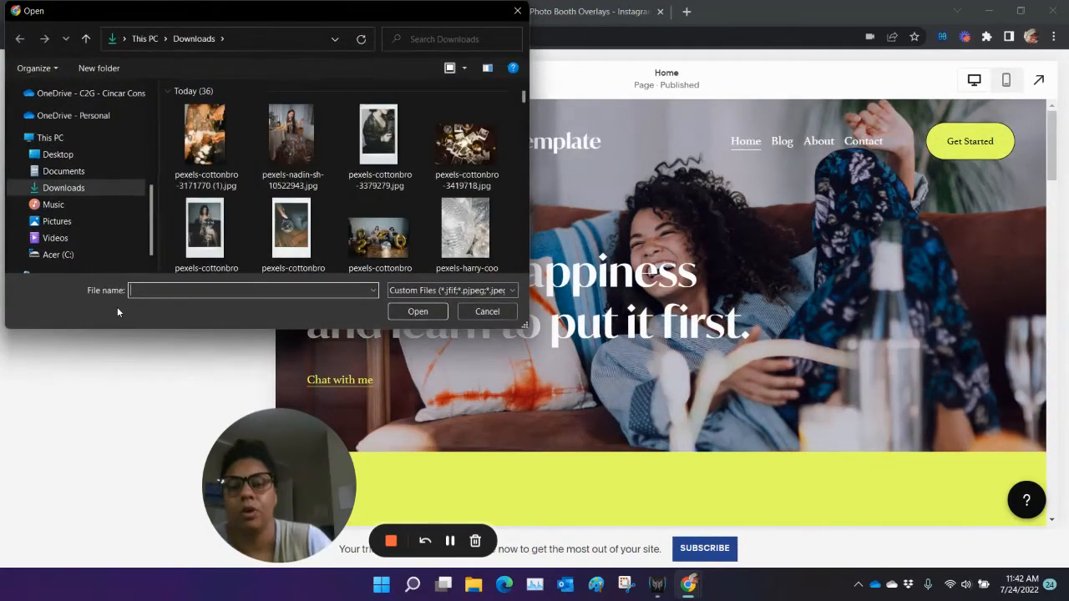
scroll(228, 248, down, 2)
scroll(229, 247, up, 3)
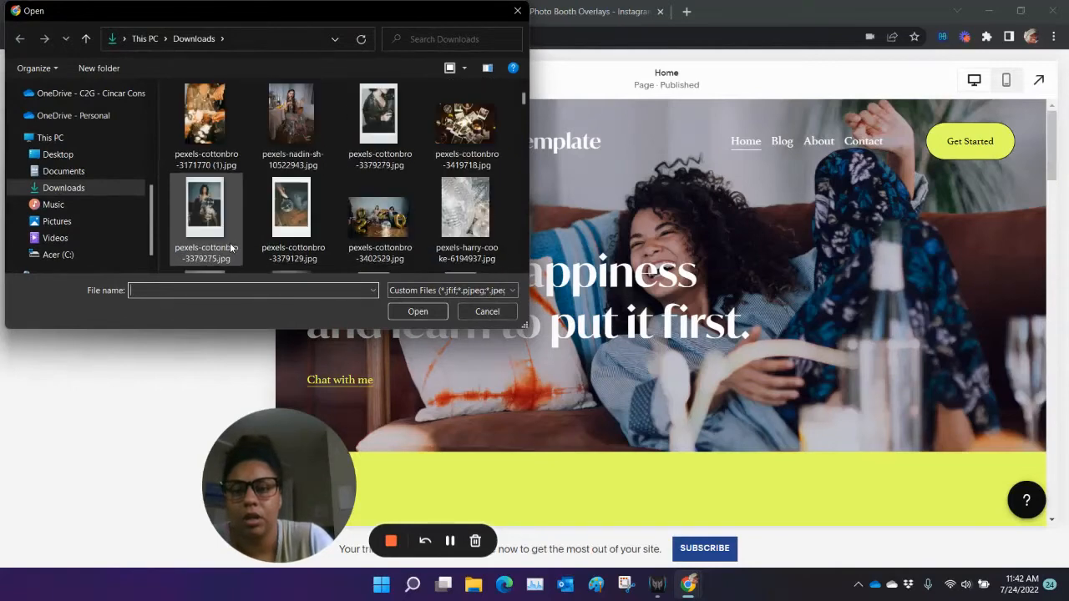
drag(528, 100, 525, 109)
click(465, 196)
click(437, 311)
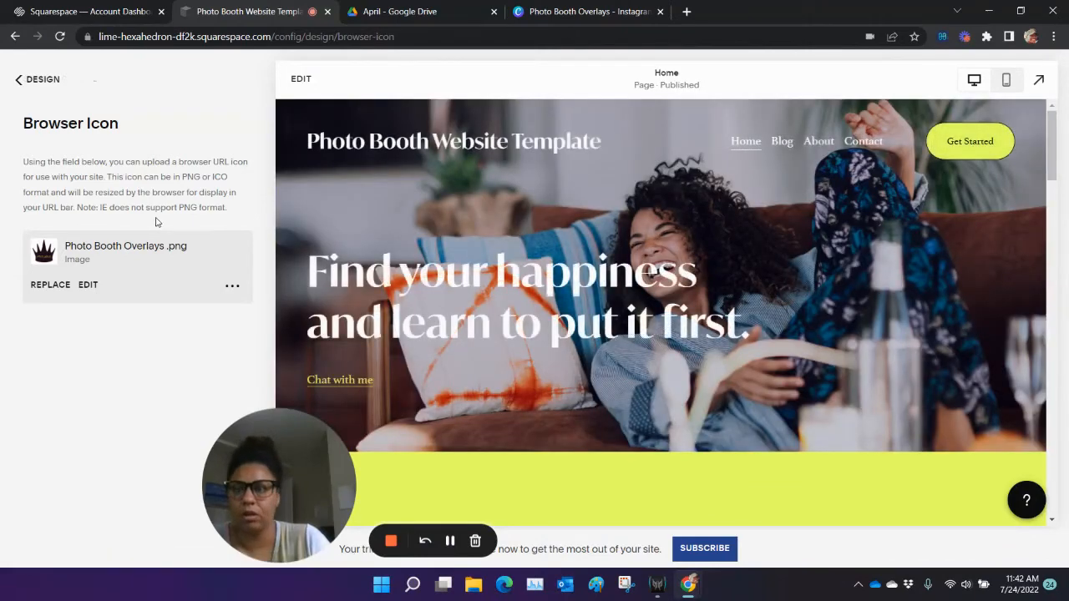
- Check the 404 Error / Page Not Found setting in the site's Design options
click(43, 79)
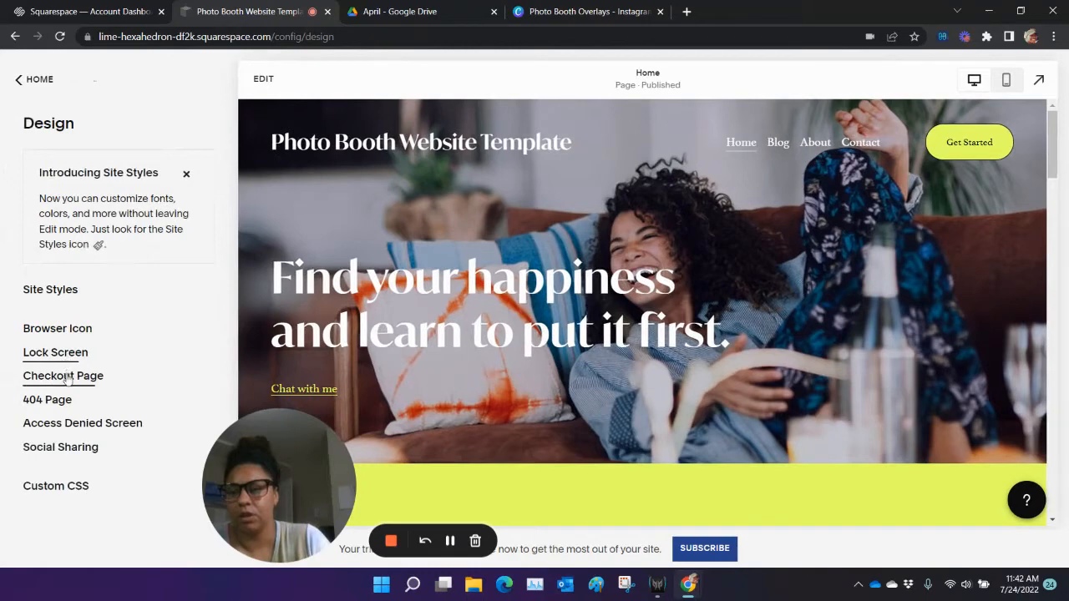
click(58, 400)
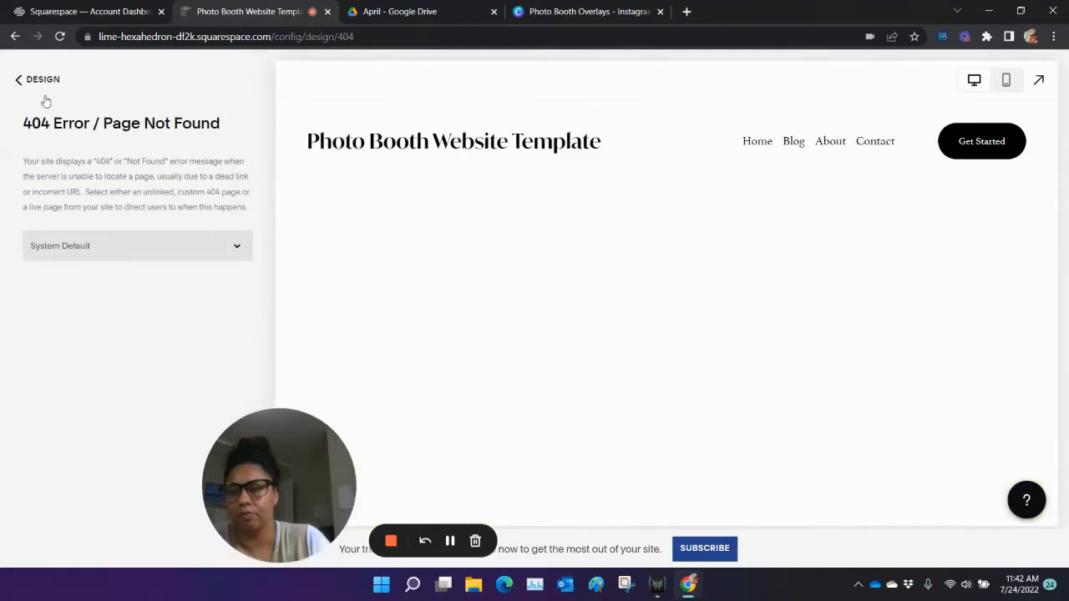
click(41, 79)
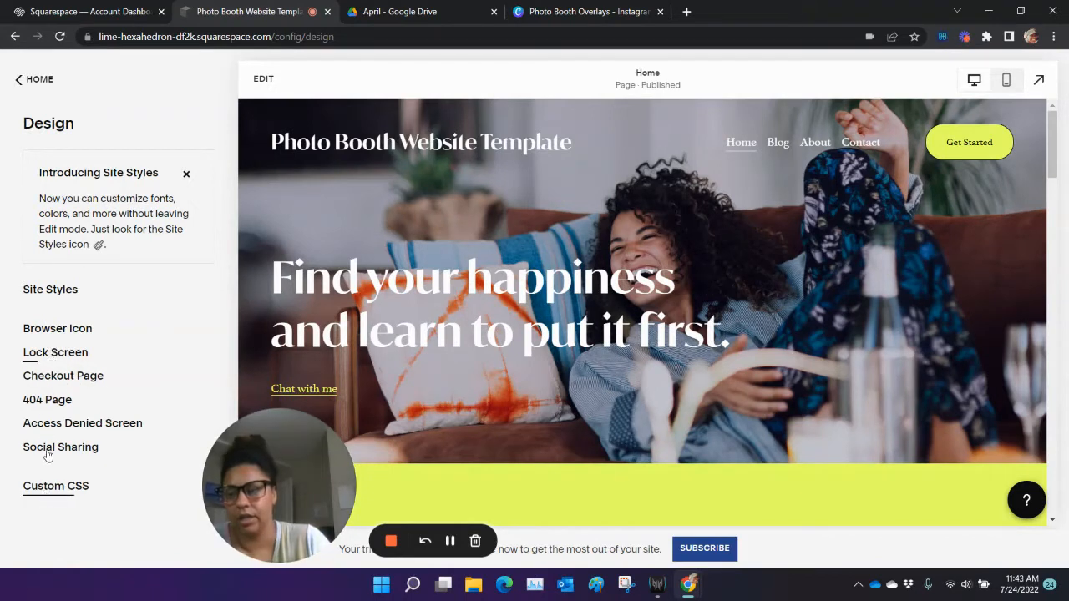
- Open the site's list of pages and look through the Home page down to its footer
click(39, 80)
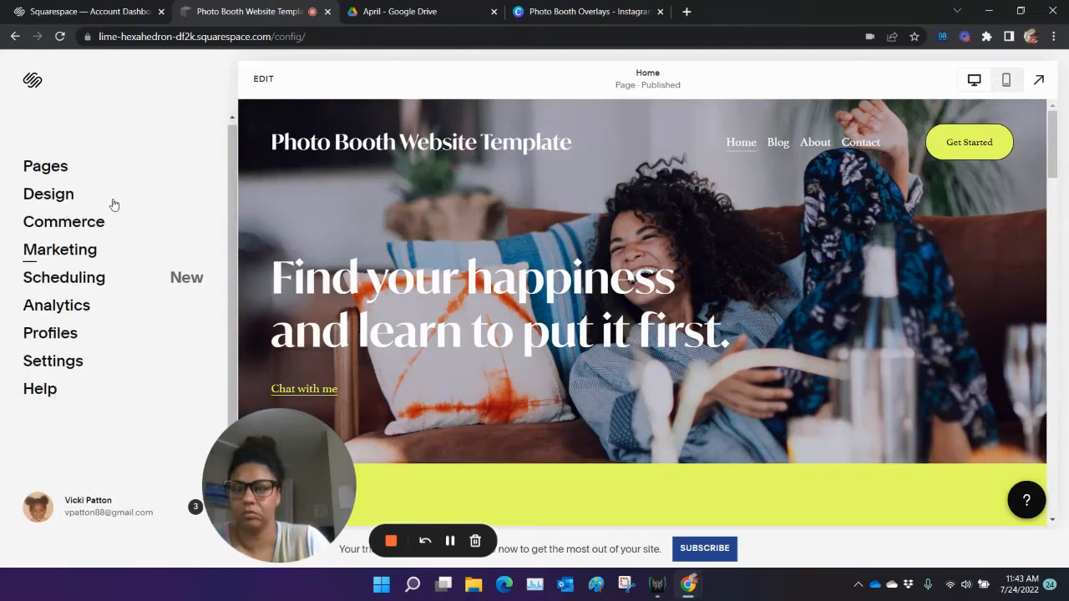
click(62, 170)
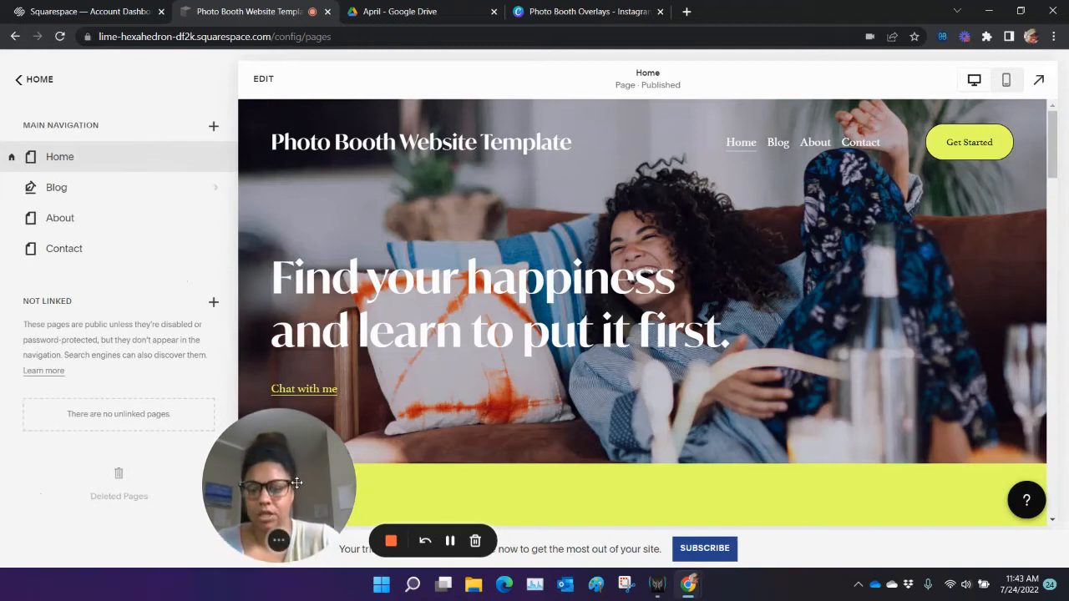
drag(300, 504, 127, 504)
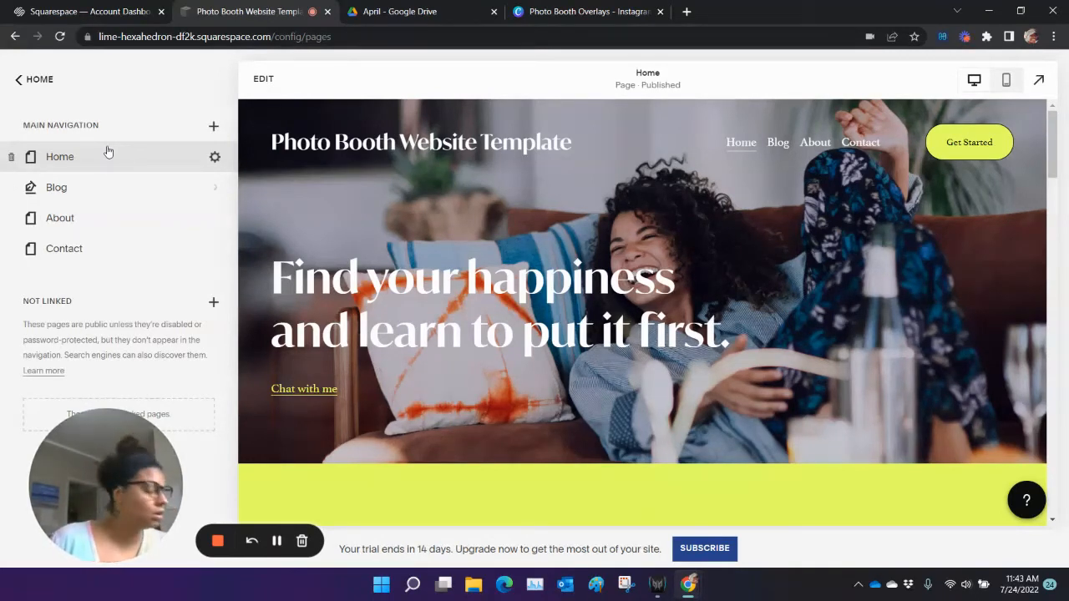
scroll(673, 292, down, 8)
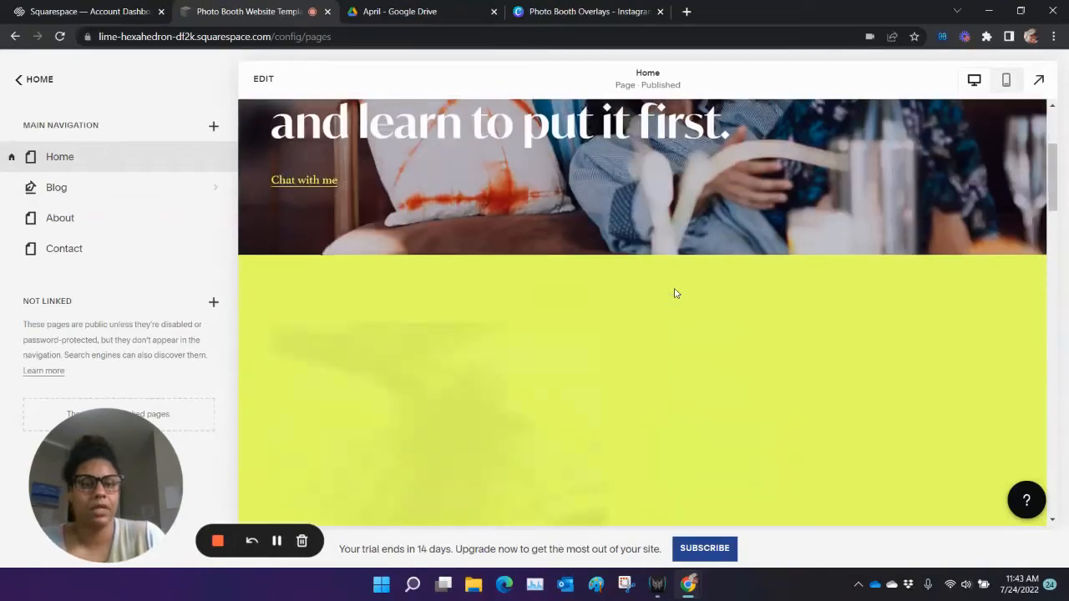
scroll(676, 293, down, 15)
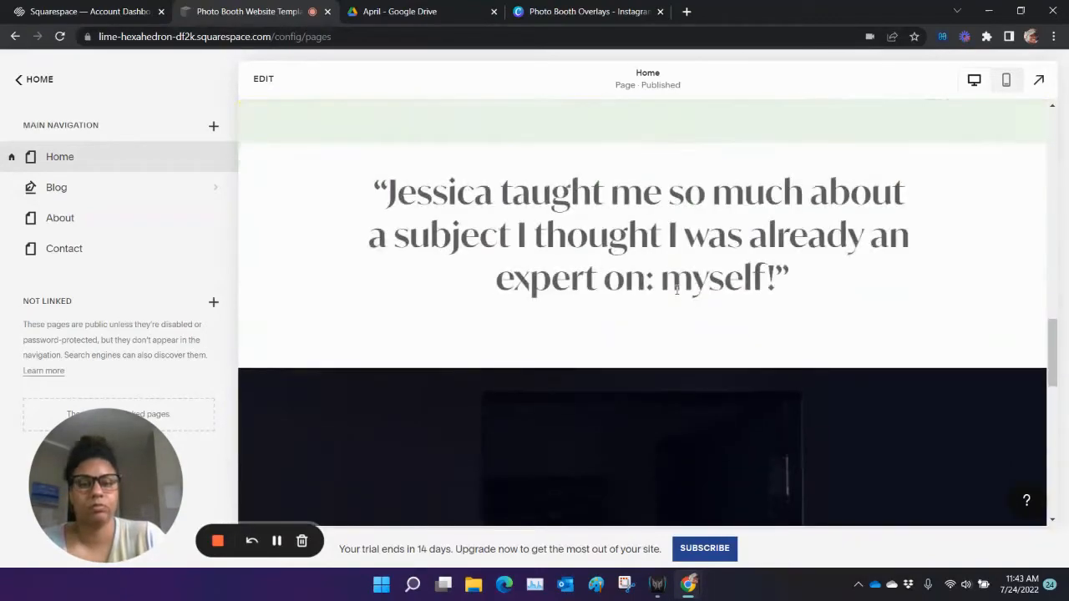
scroll(678, 293, down, 10)
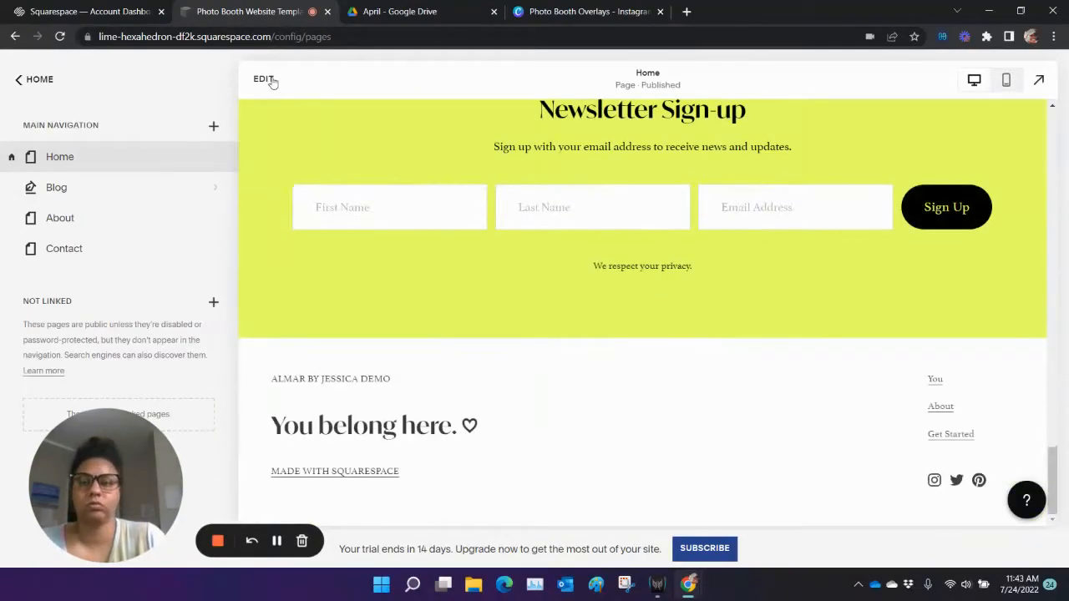
- Start editing the Home page and open the site header's title and logo settings
click(266, 78)
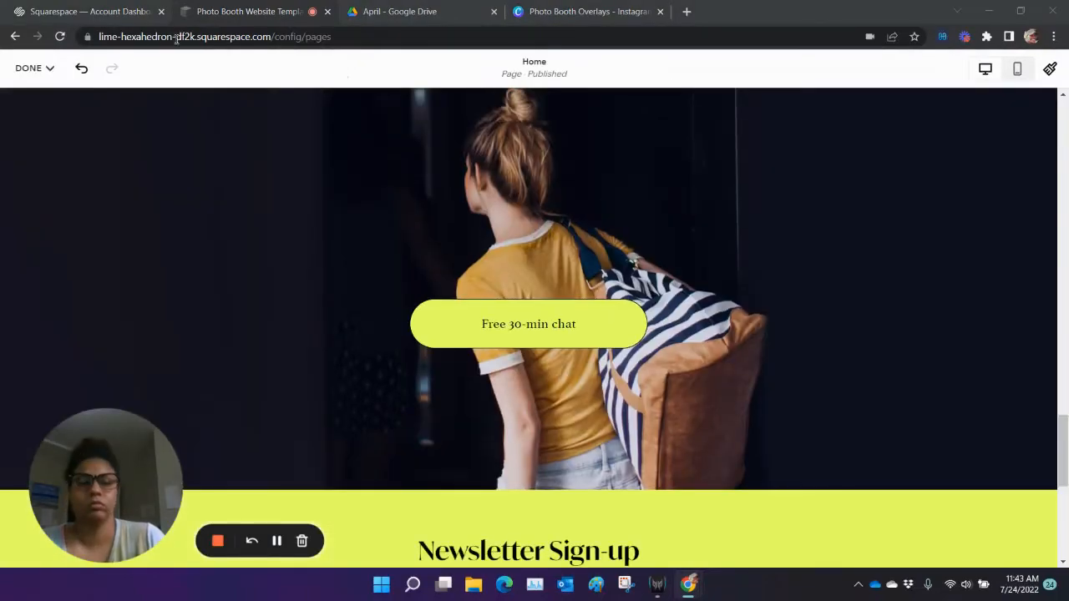
scroll(956, 288, up, 10)
scroll(956, 289, up, 10)
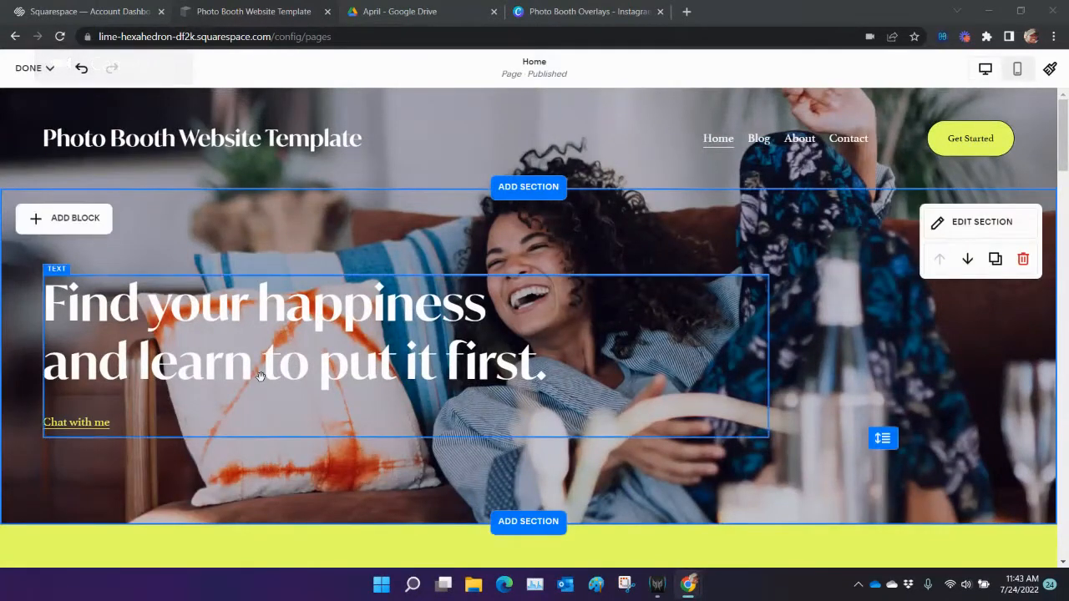
click(545, 161)
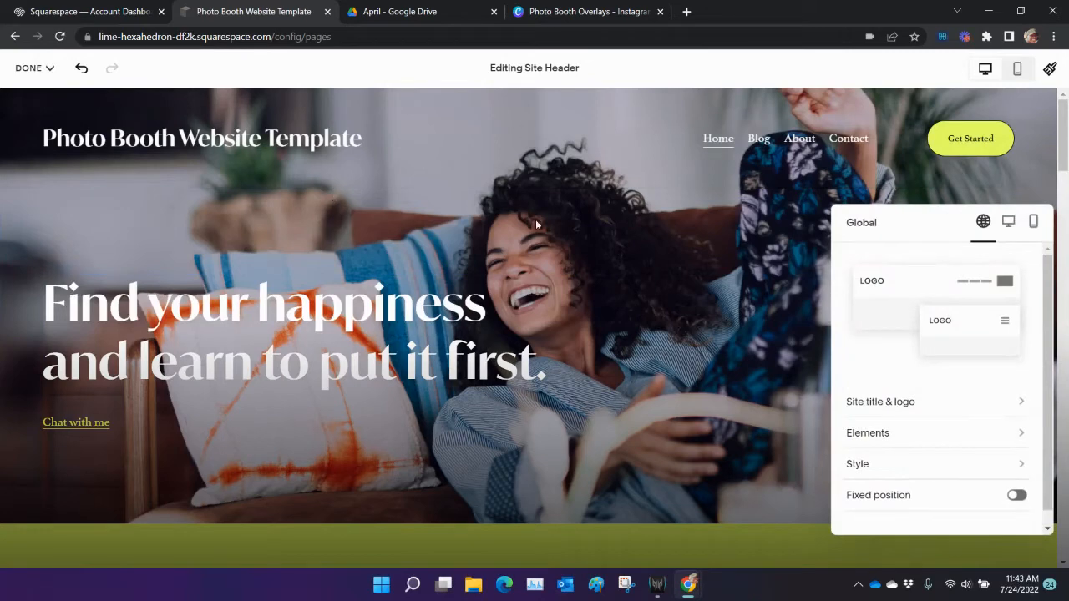
click(973, 405)
- Switch to the Canva design and copy the black Photo Booth lettering from page 8 onto a new blank page after page 9
click(589, 11)
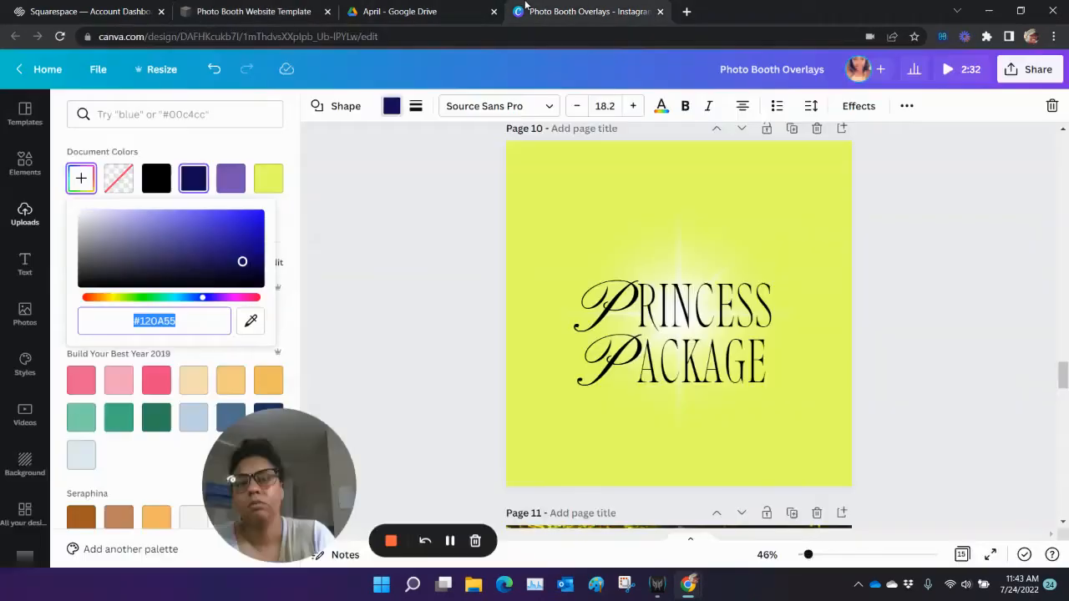
scroll(882, 263, up, 4)
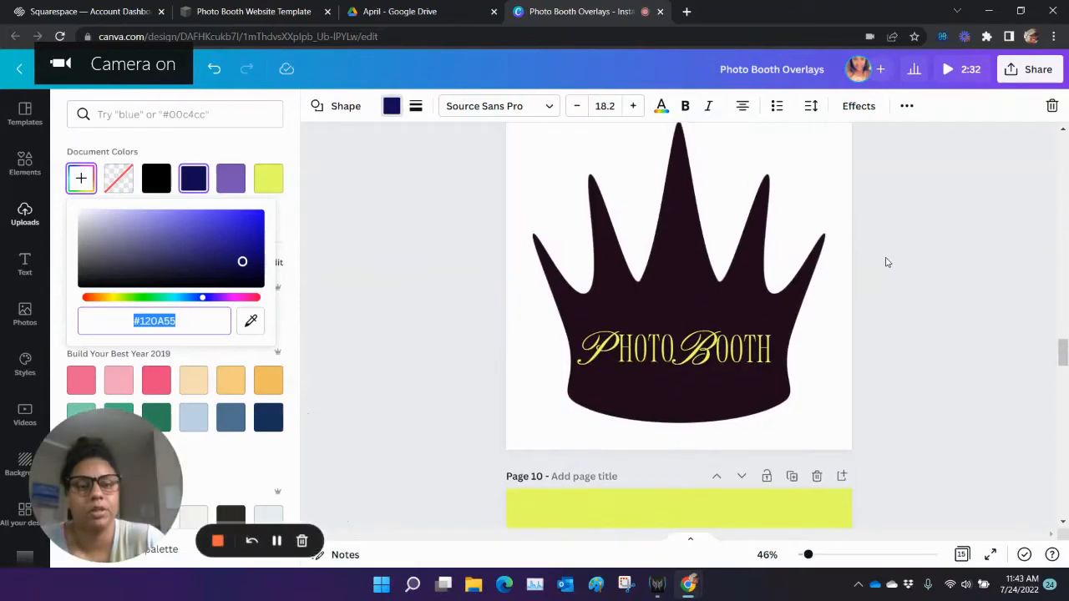
scroll(883, 260, up, 3)
scroll(696, 287, down, 4)
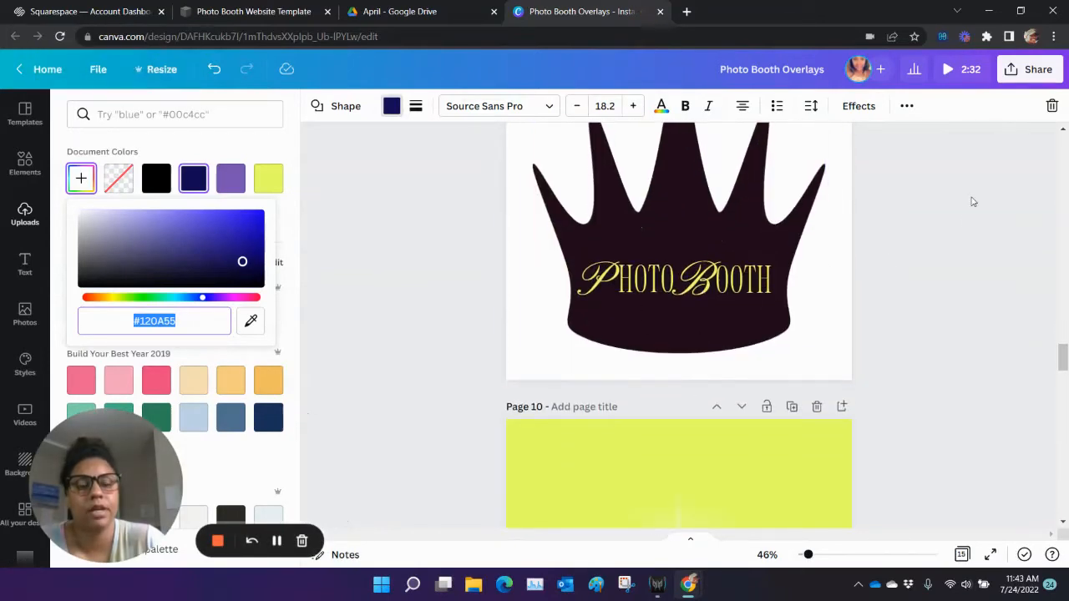
scroll(969, 209, up, 4)
click(942, 171)
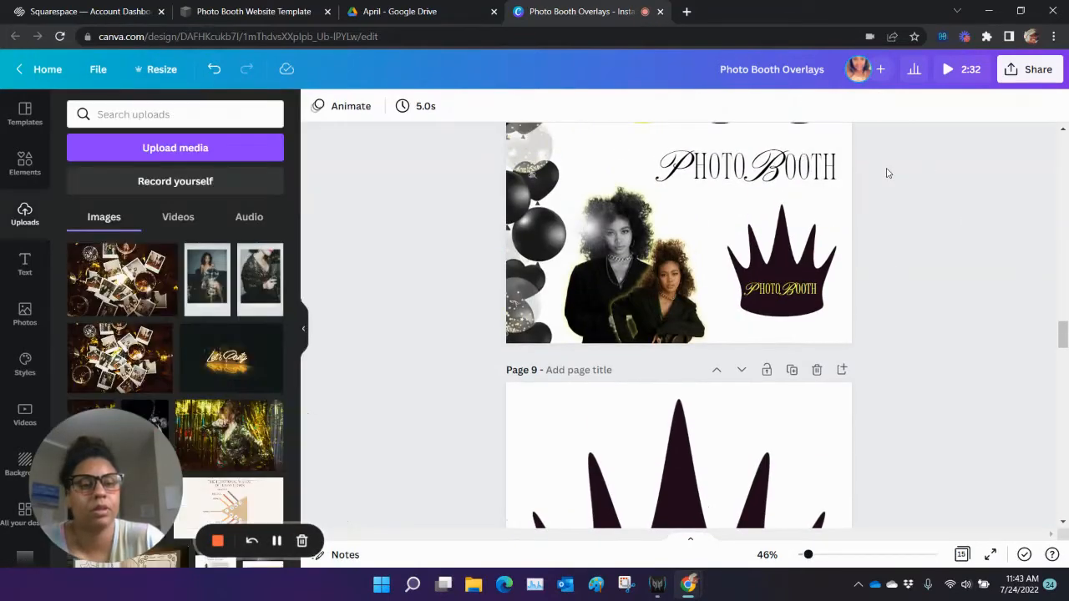
drag(915, 175, 659, 144)
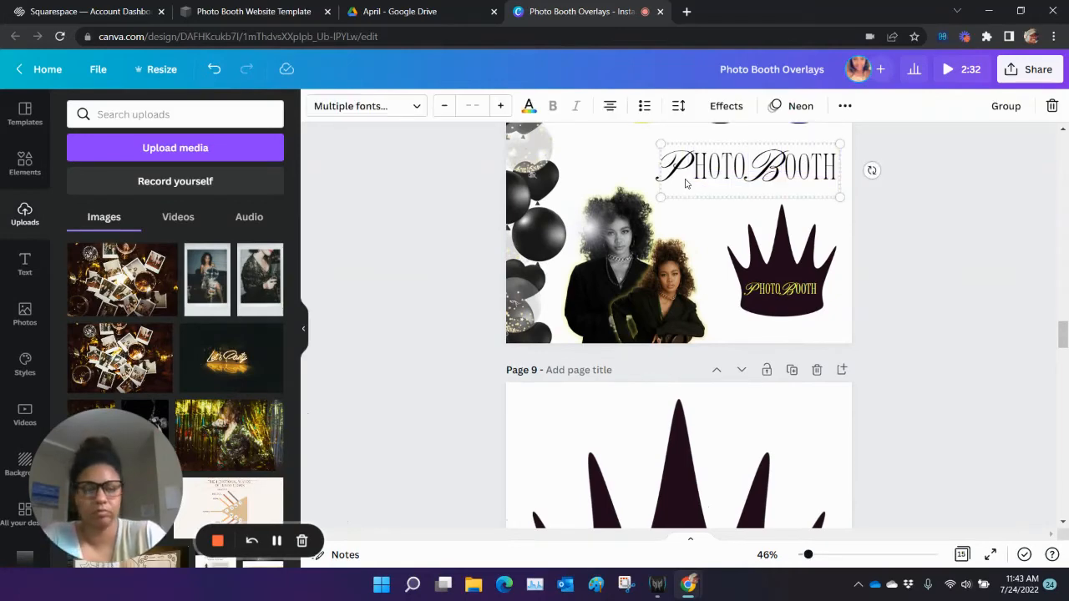
click(843, 373)
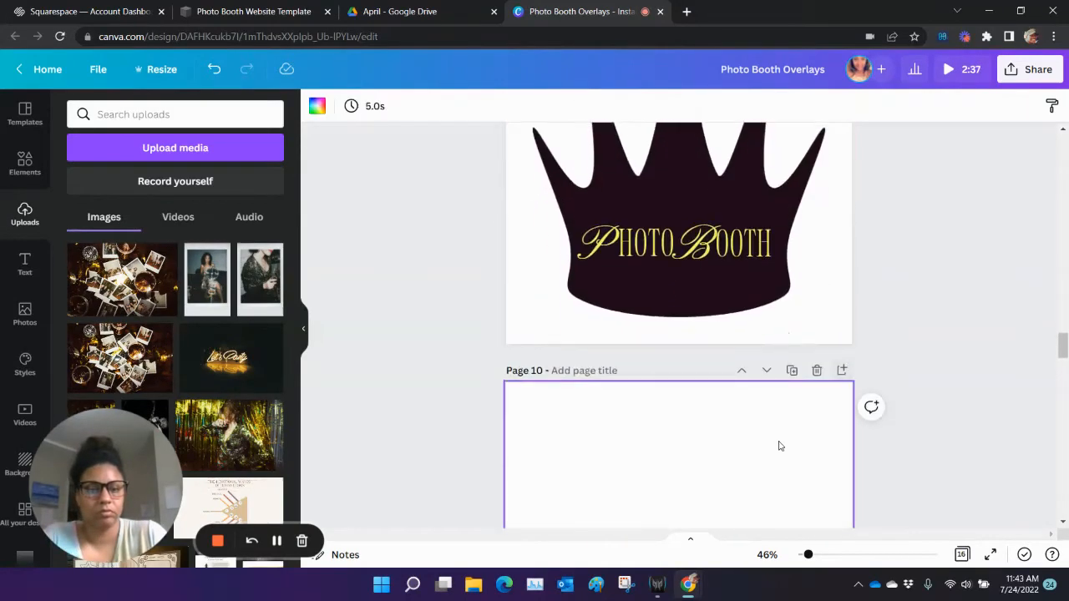
key(ctrl+v)
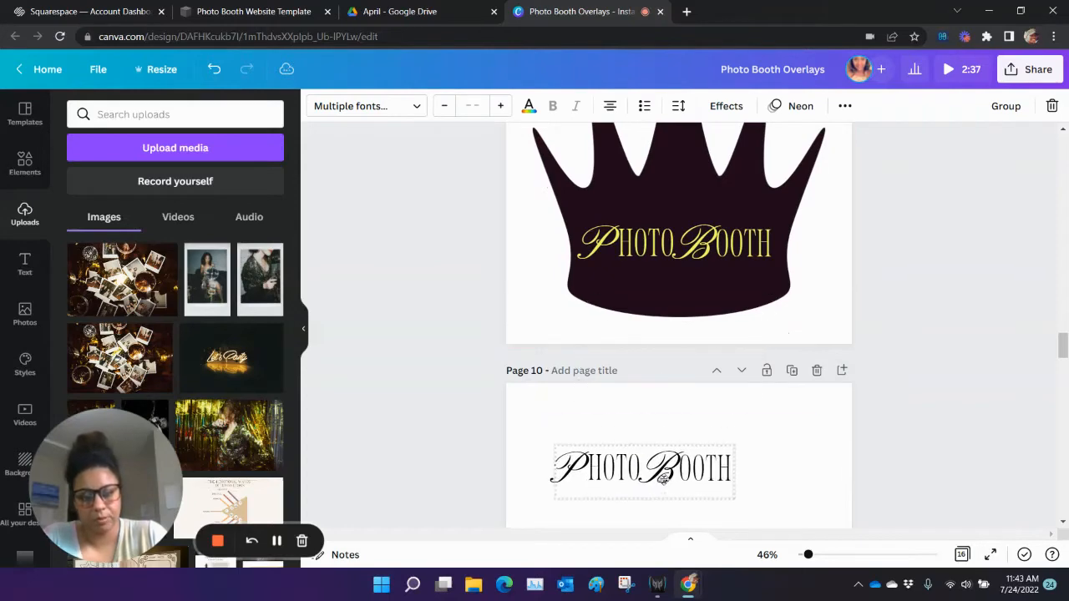
- Move the Photo Booth lettering to the left edge of page 10 and enlarge it to nearly the page width
scroll(677, 441, down, 3)
drag(640, 279, 600, 336)
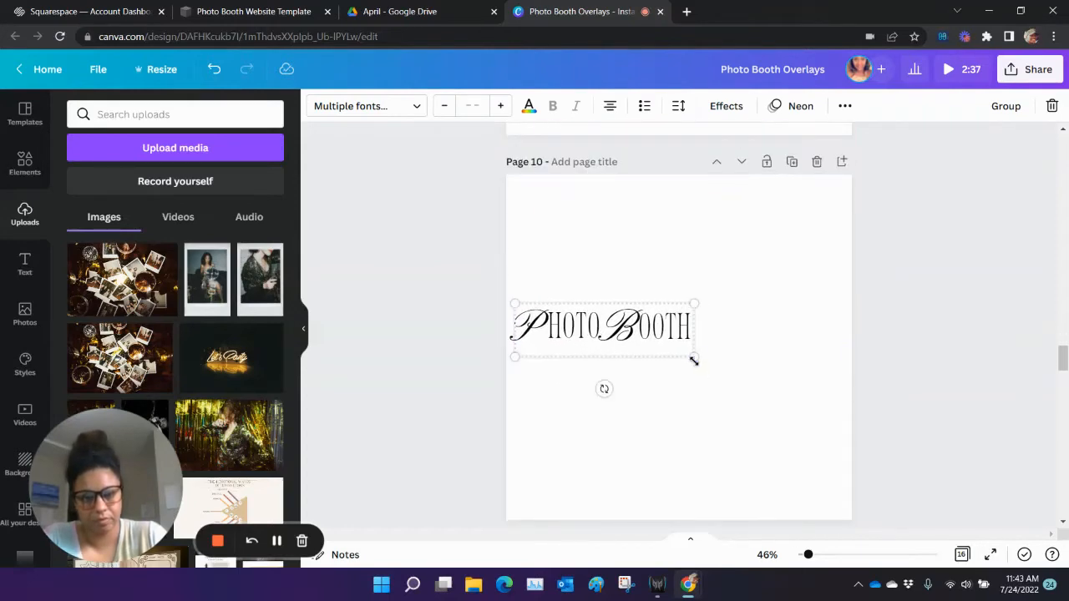
drag(694, 359, 824, 431)
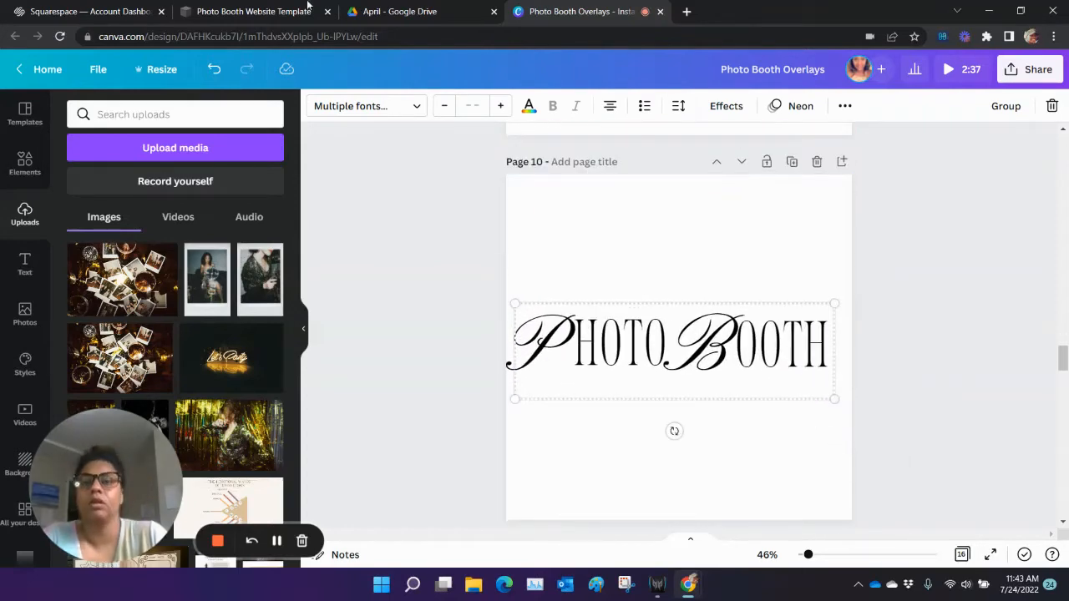
- Move the Google Drive browser tab to first place and return to the Squarespace header's logo settings
click(388, 6)
click(243, 8)
drag(380, 7, 50, 8)
click(417, 10)
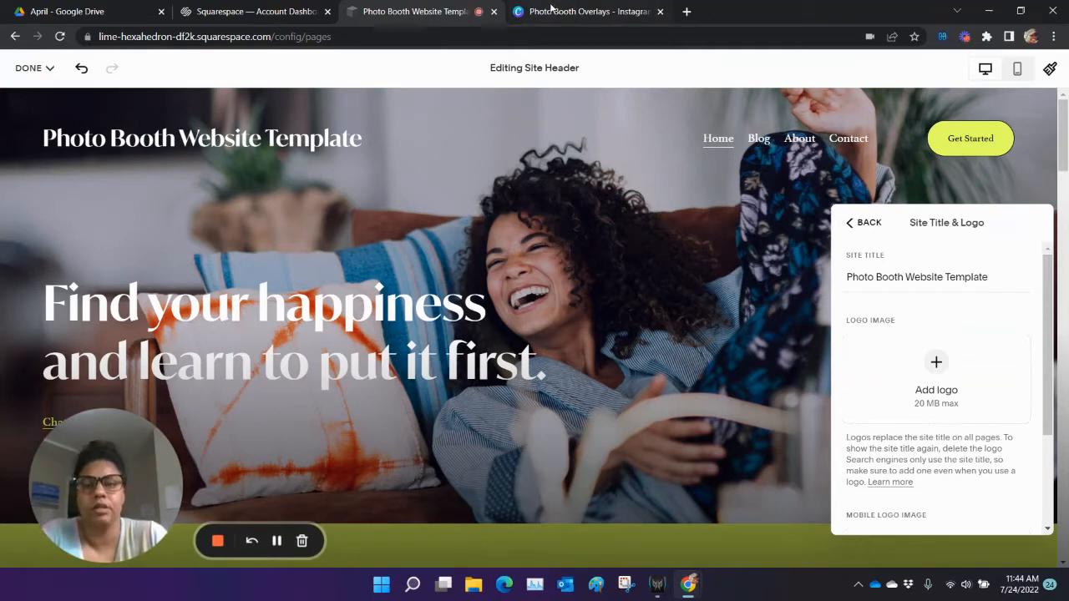
- Return to Canva and enlarge the Photo Booth lettering on page 10 to span the full page width
click(577, 12)
drag(835, 398, 851, 405)
drag(514, 405, 493, 397)
click(451, 385)
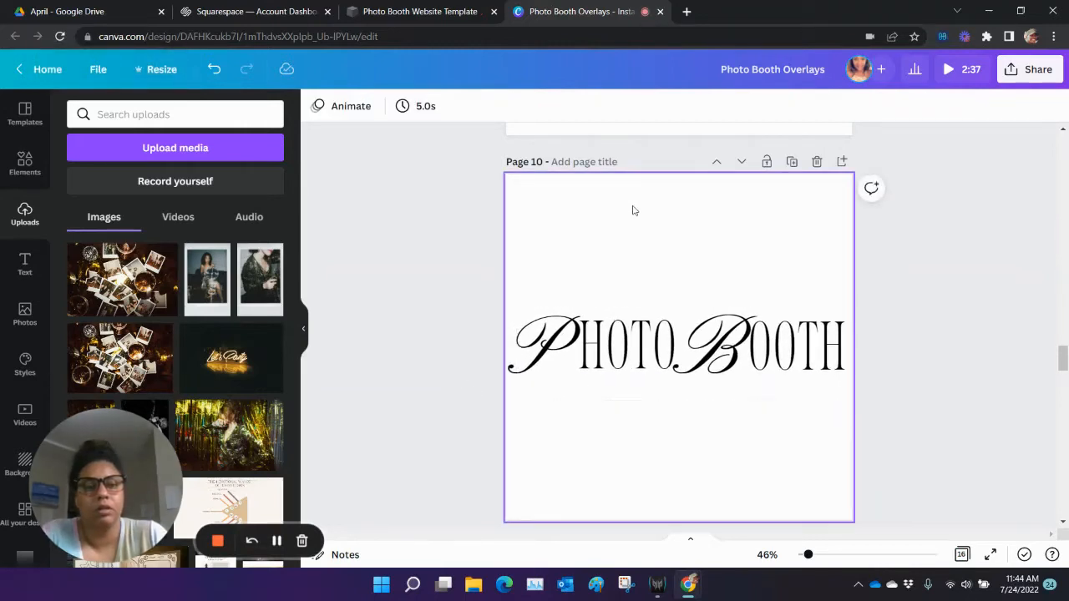
- Switch to Squarespace and add the crown image Photo Booth Overlays .png from Downloads as the header logo
click(381, 18)
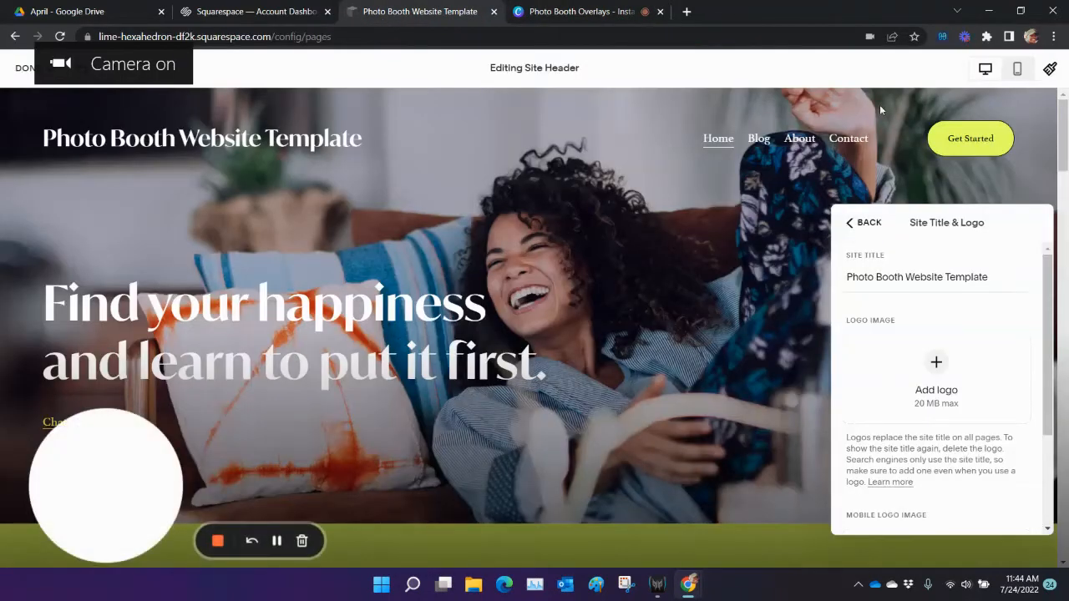
click(935, 364)
click(975, 402)
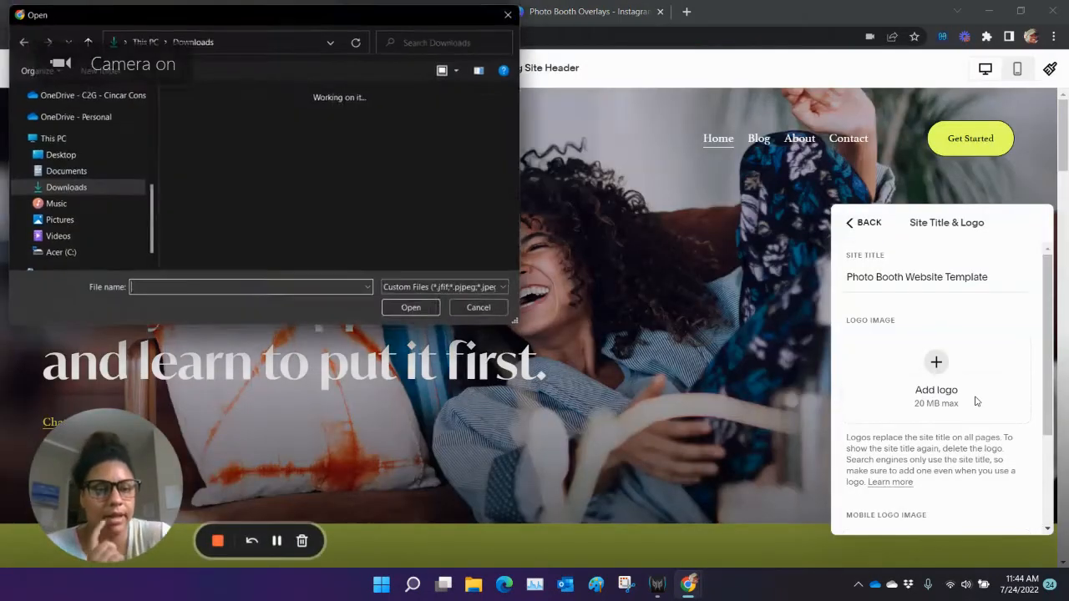
scroll(410, 196, down, 5)
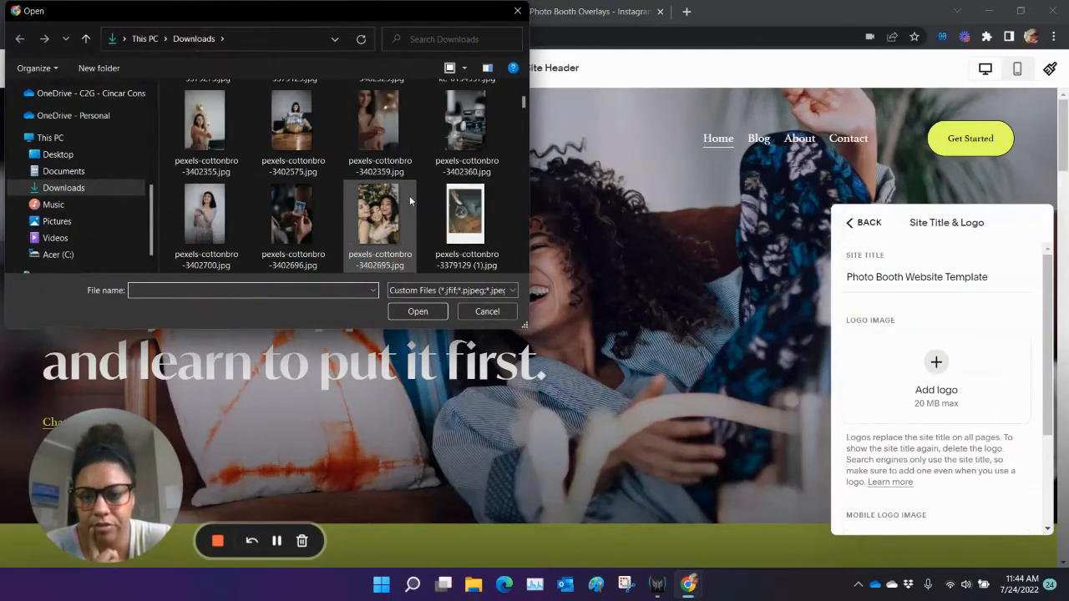
click(465, 205)
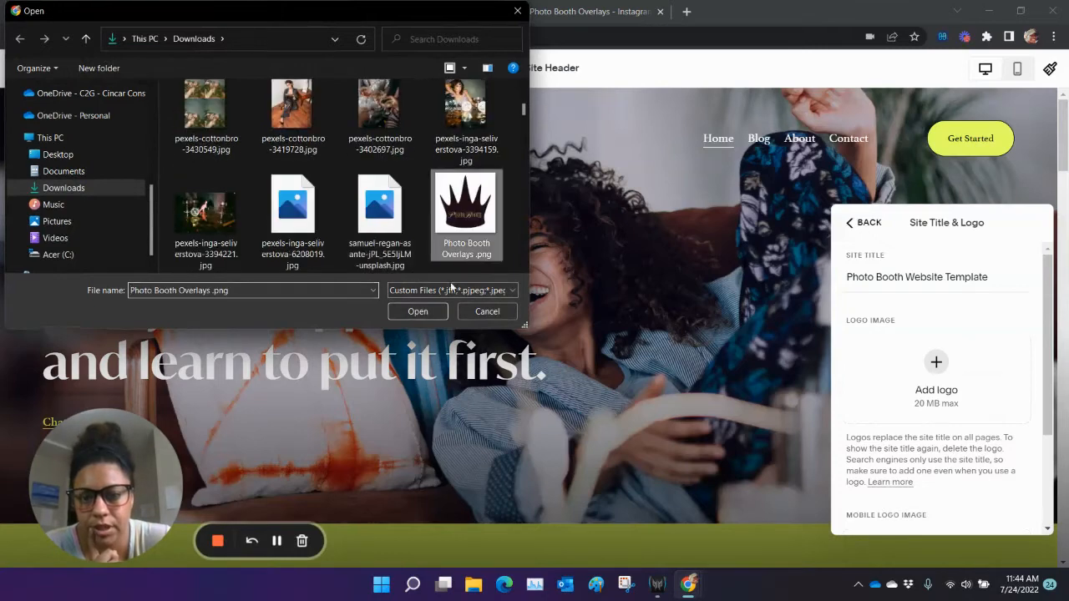
click(427, 311)
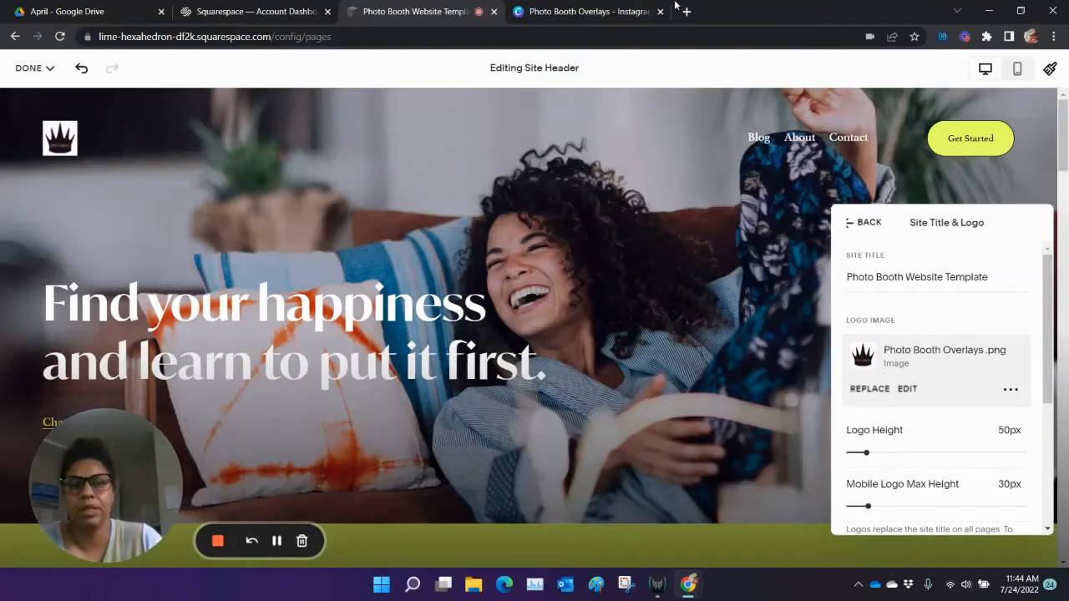
- In Canva, set up a download of the design as PNG with a transparent background
click(672, 12)
scroll(676, 280, up, 3)
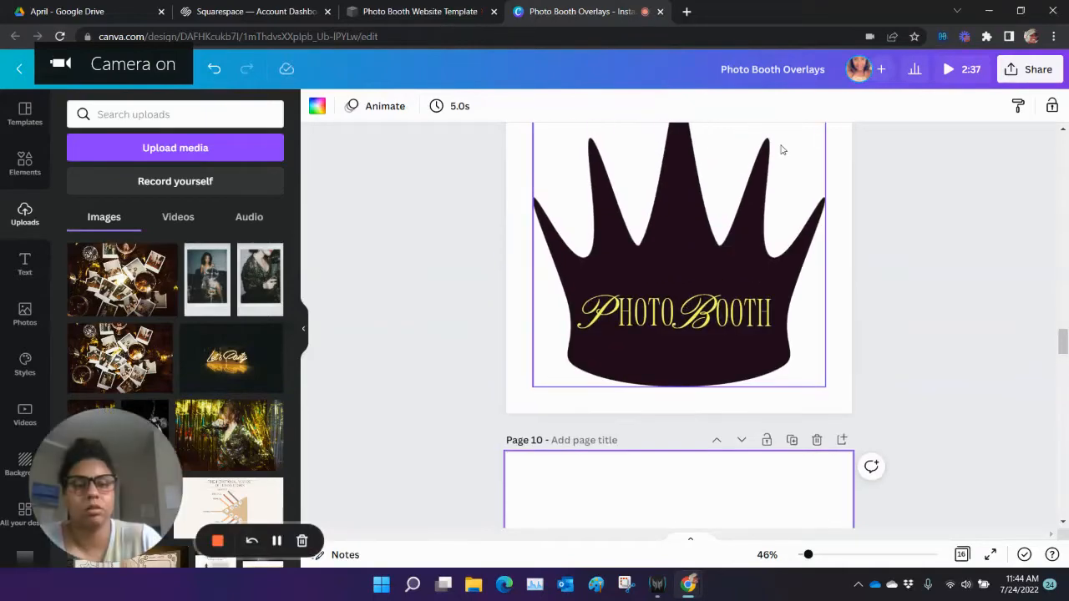
click(1011, 71)
scroll(539, 334, up, 2)
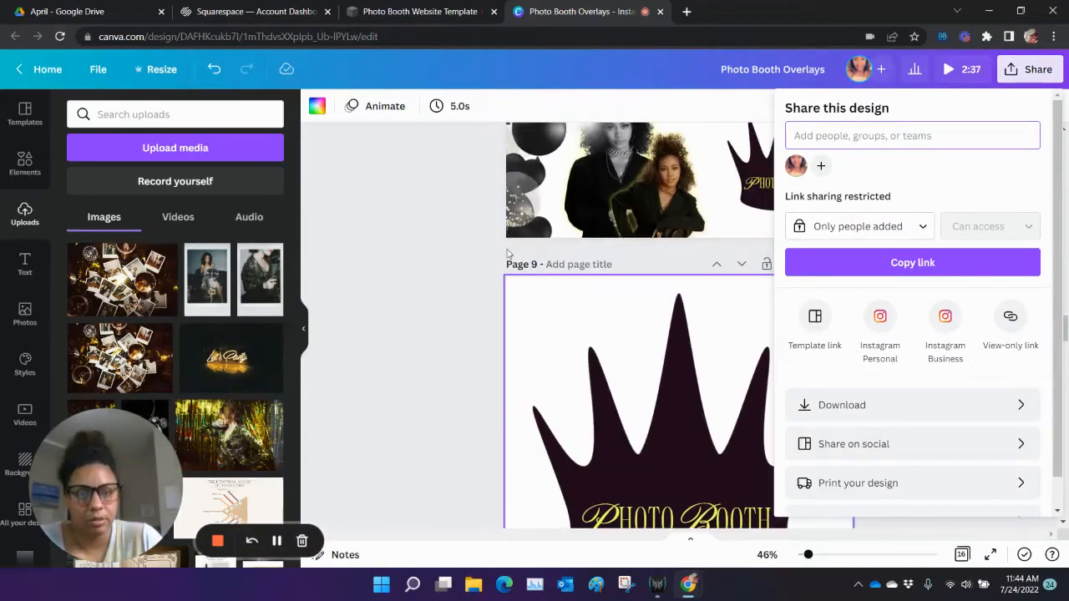
click(894, 406)
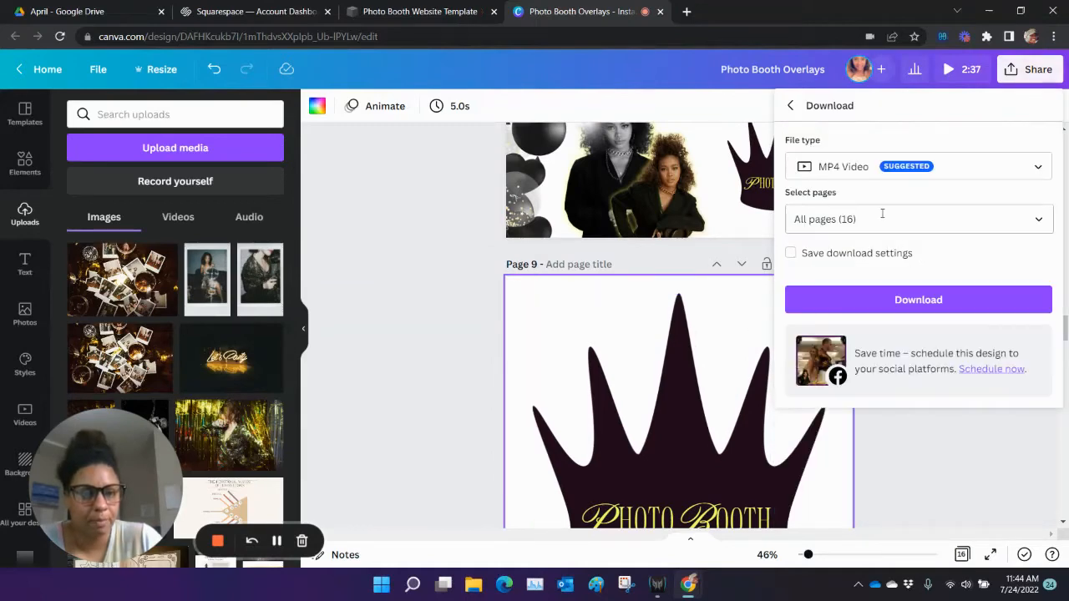
click(869, 165)
click(860, 126)
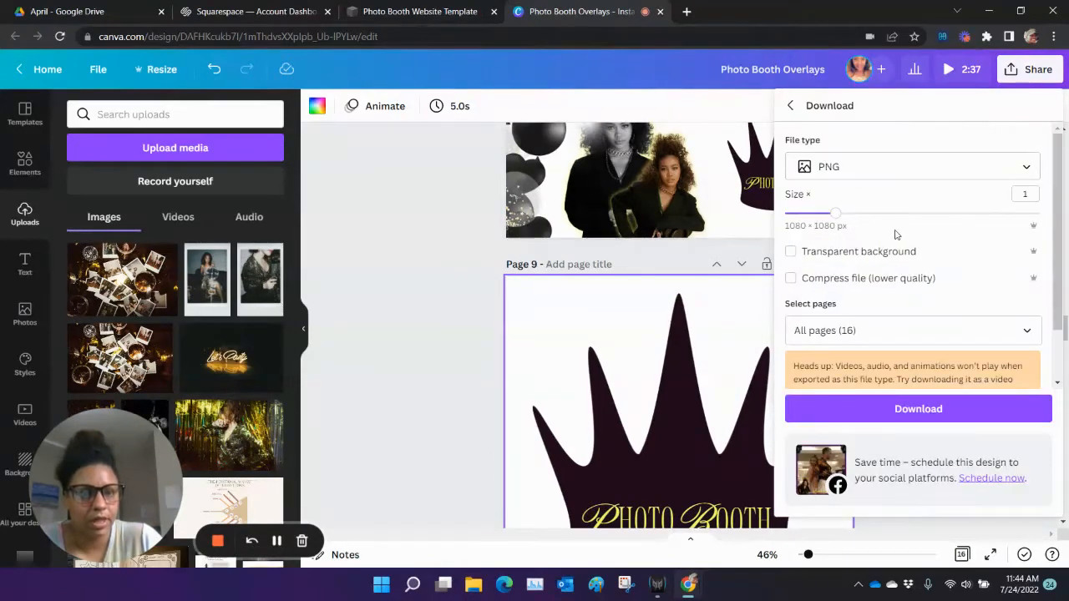
click(790, 252)
- Limit the download to page 9 with the crown and download it
click(845, 326)
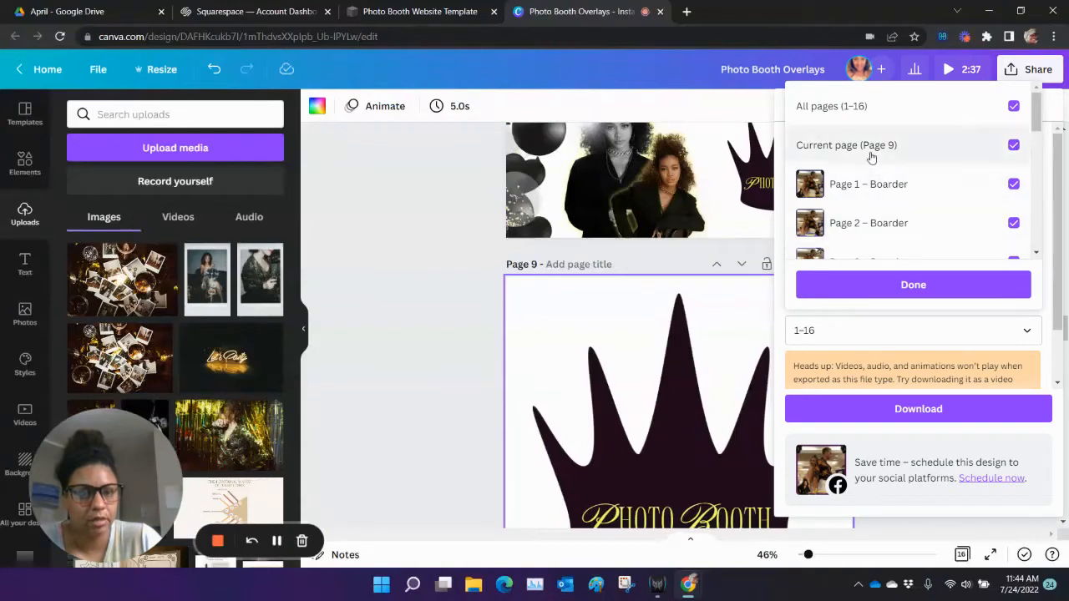
click(848, 115)
scroll(901, 201, down, 3)
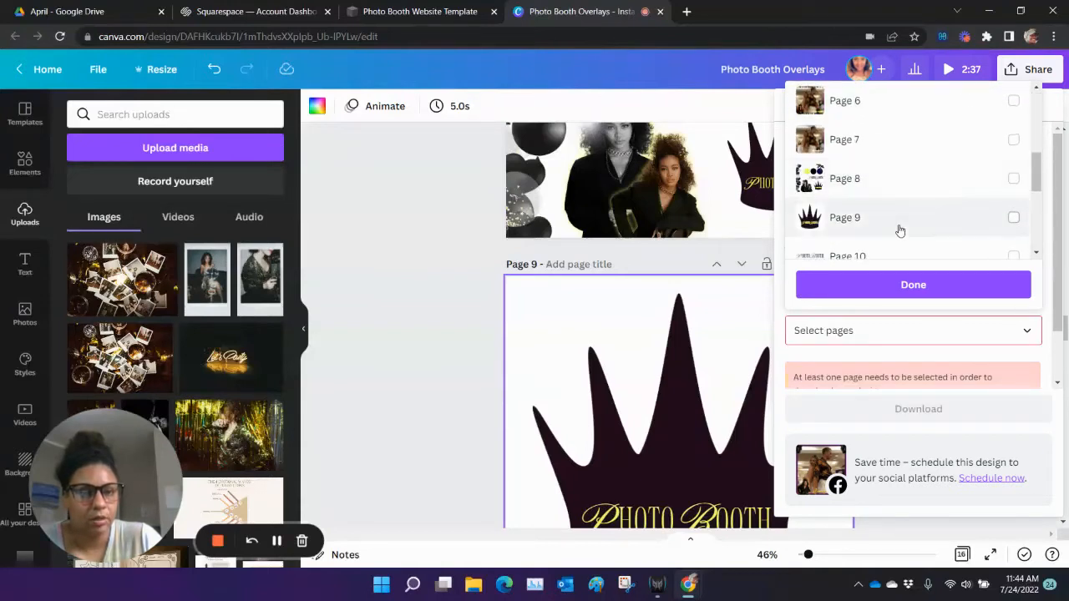
click(907, 219)
click(913, 285)
click(917, 408)
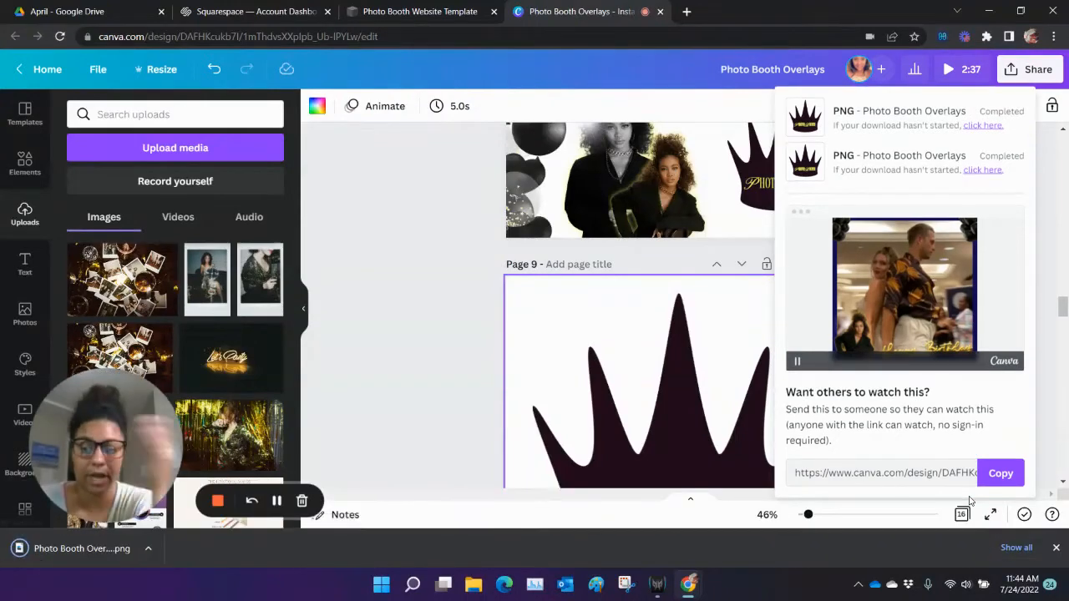
- Switch to Squarespace and replace the header logo with Photo Booth Overlays (1).png from the Downloads folder
click(392, 8)
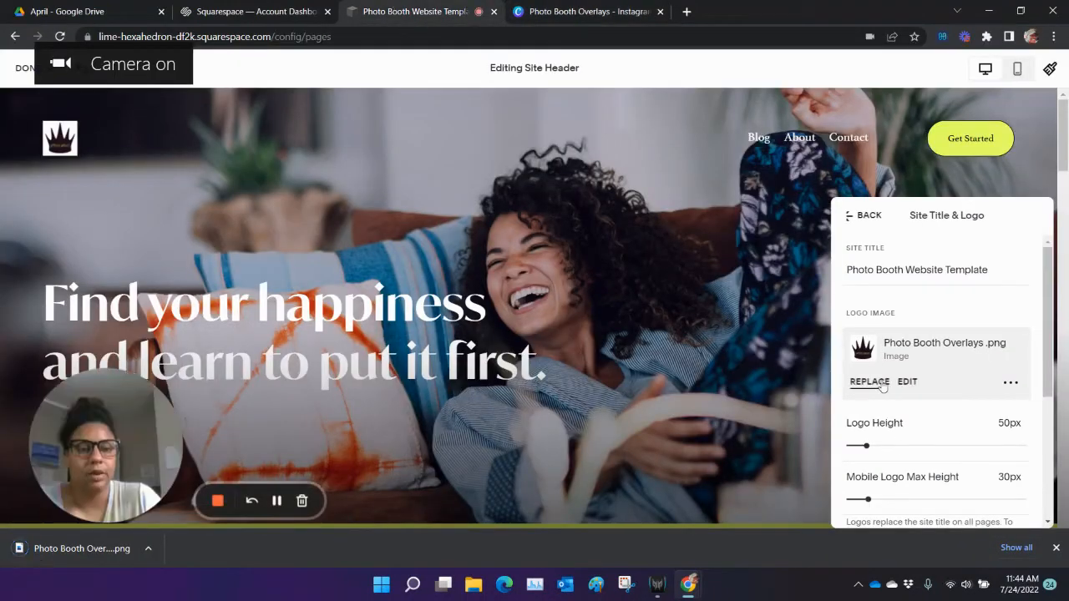
click(883, 383)
click(889, 416)
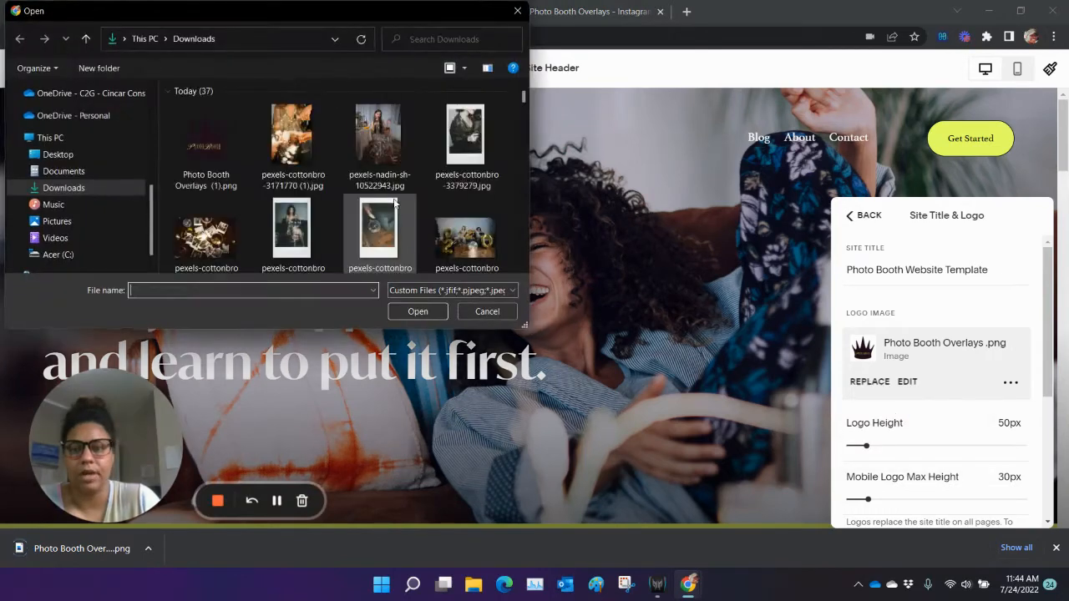
click(418, 311)
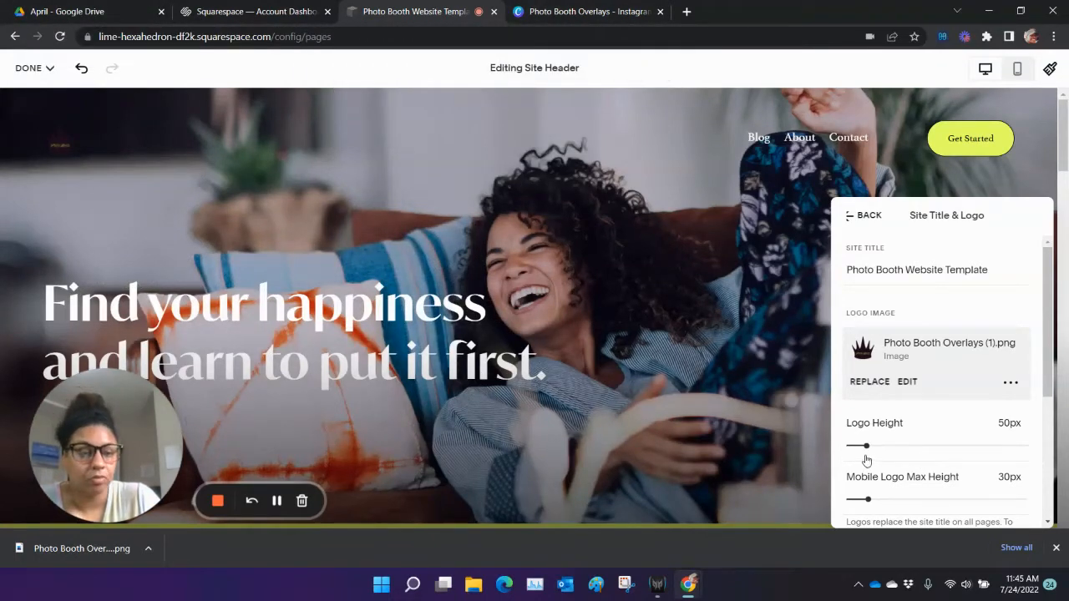
- Increase the header logo's height slightly and return to the global header settings
drag(866, 446, 1025, 451)
drag(962, 486, 902, 494)
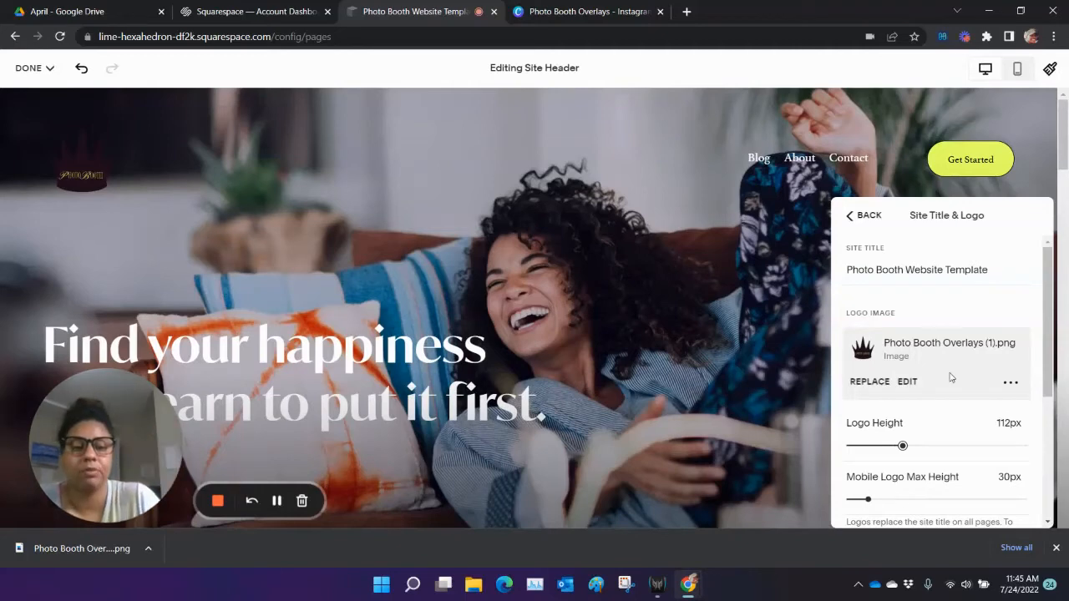
drag(904, 446, 869, 447)
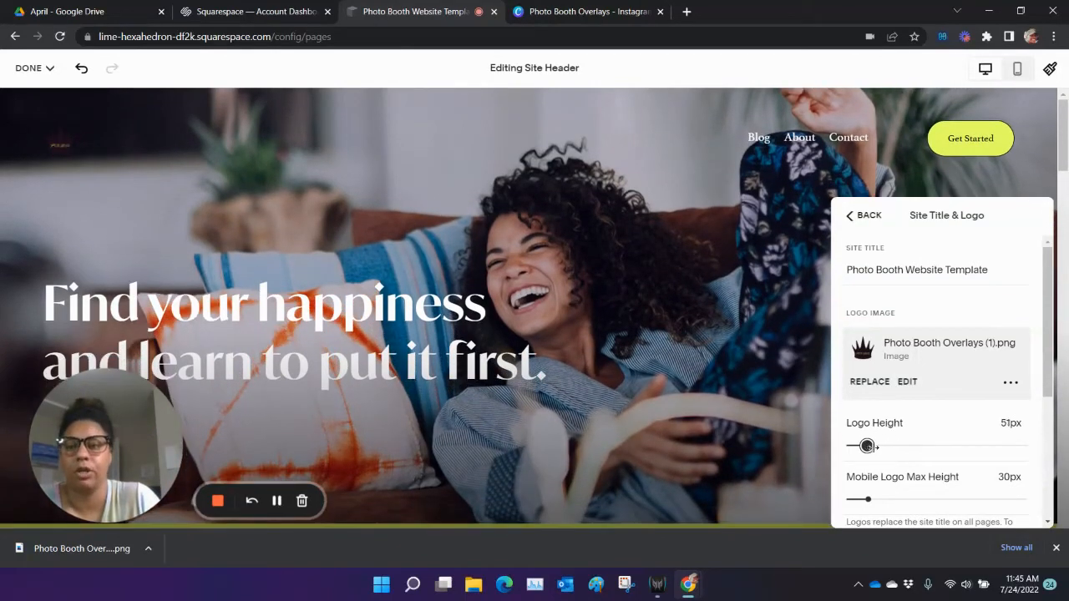
scroll(904, 448, down, 3)
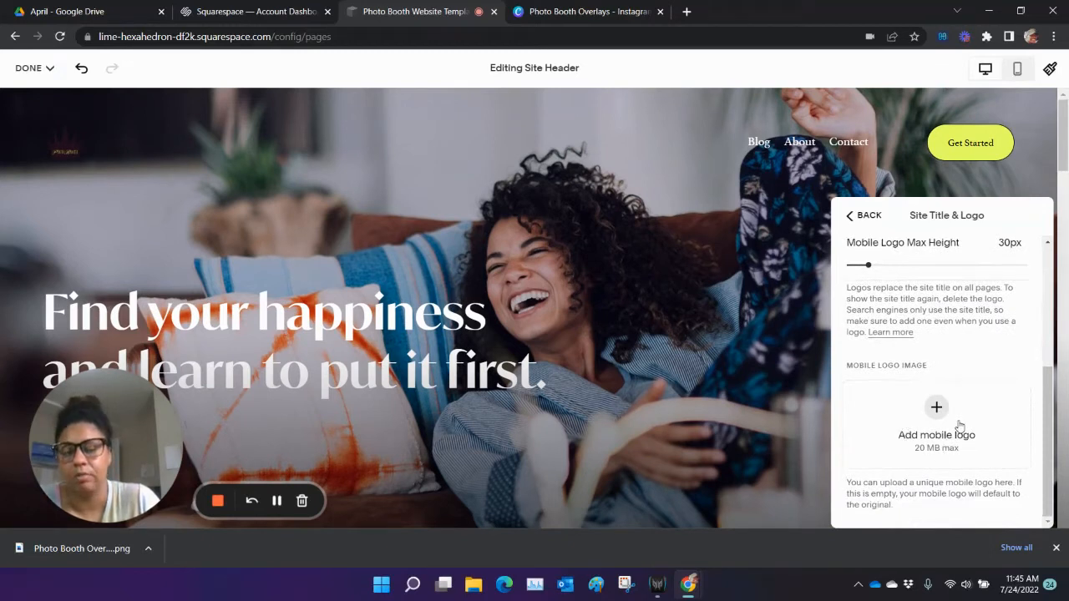
click(865, 215)
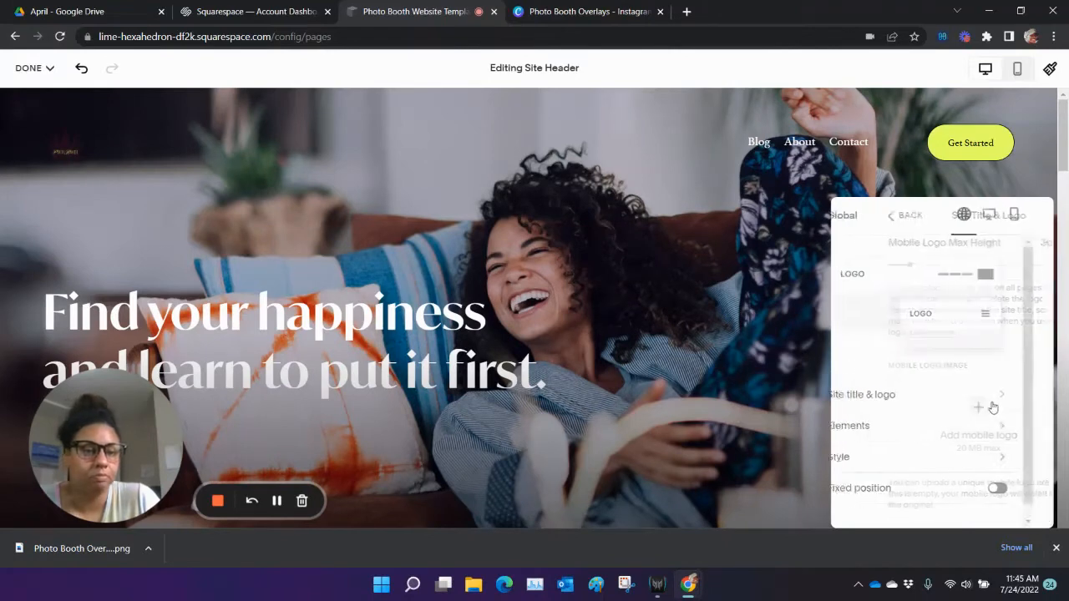
scroll(969, 432, down, 1)
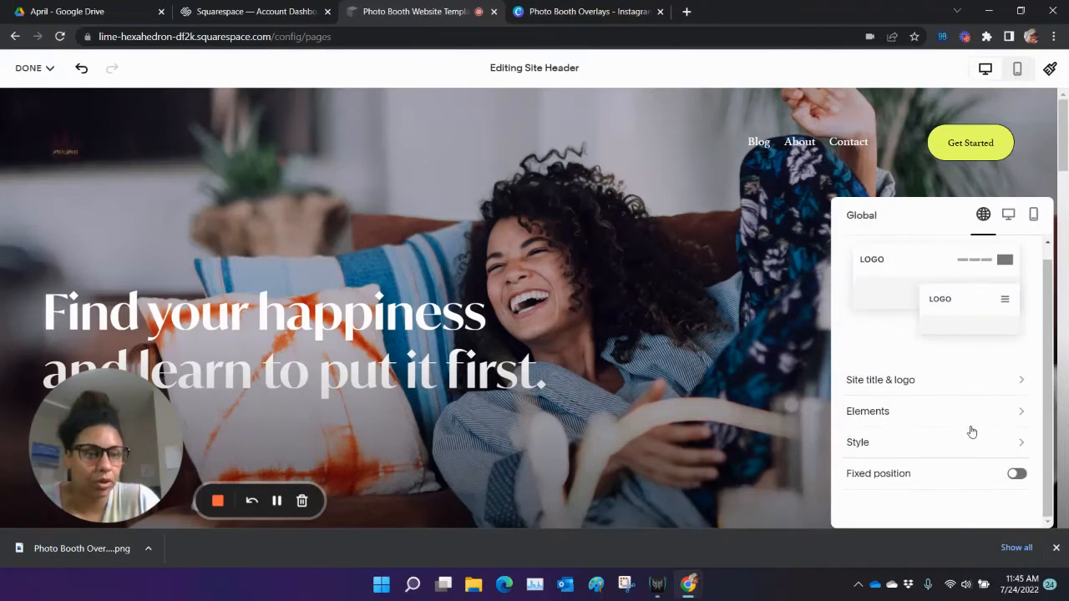
- Leave the header settings and open the background settings of the home page's first section
click(754, 346)
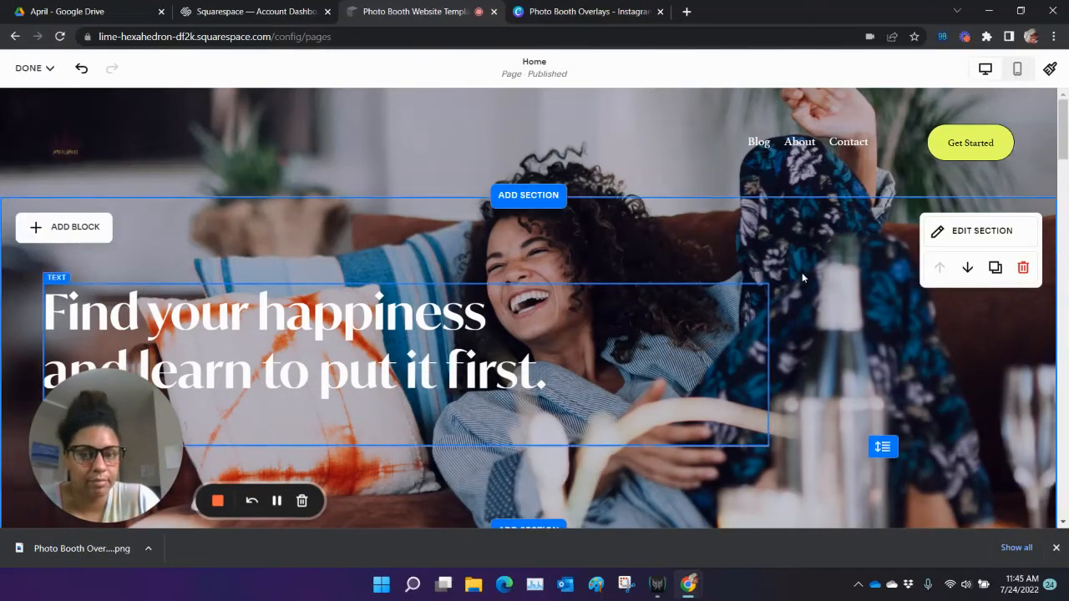
click(975, 239)
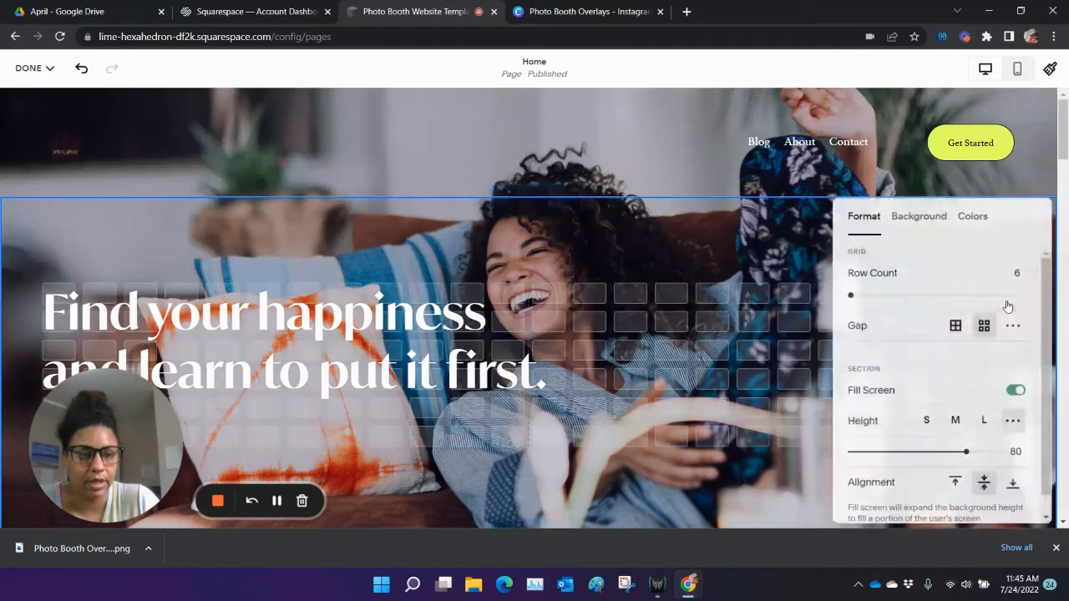
click(928, 220)
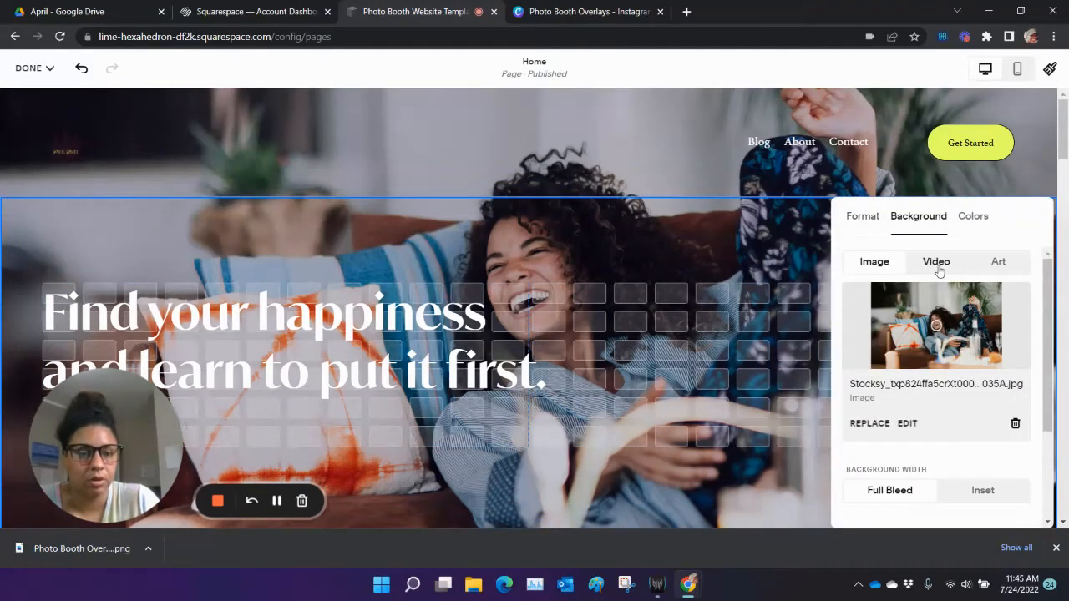
click(872, 425)
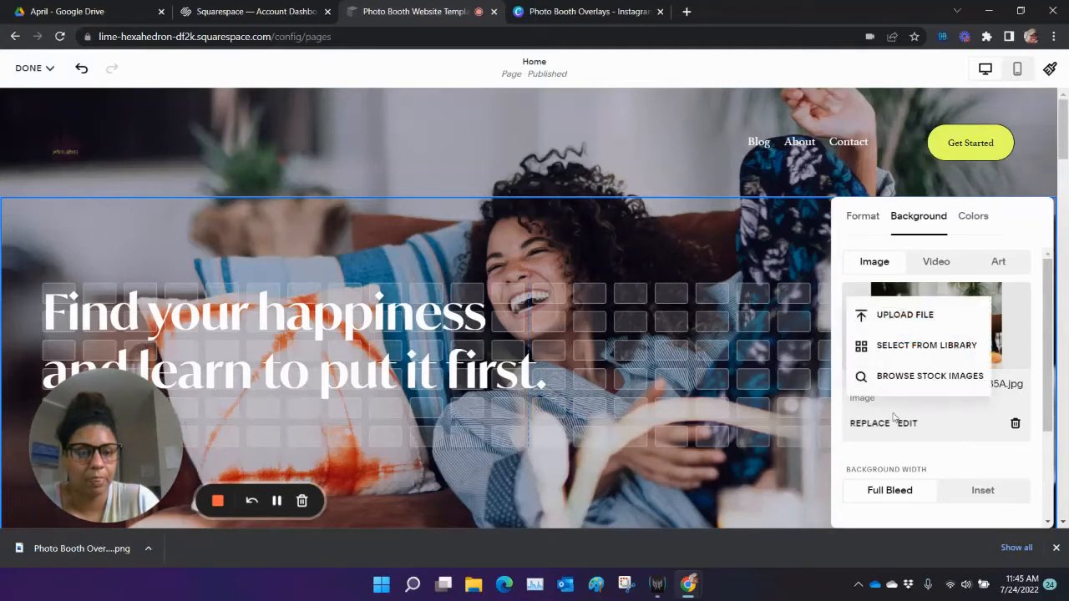
click(895, 316)
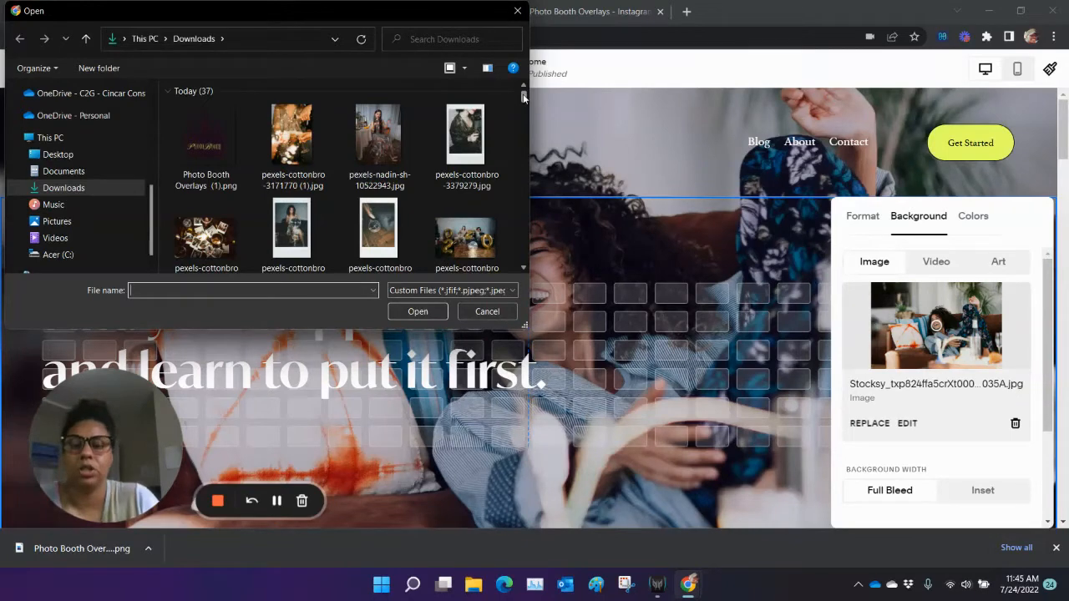
scroll(526, 98, down, 2)
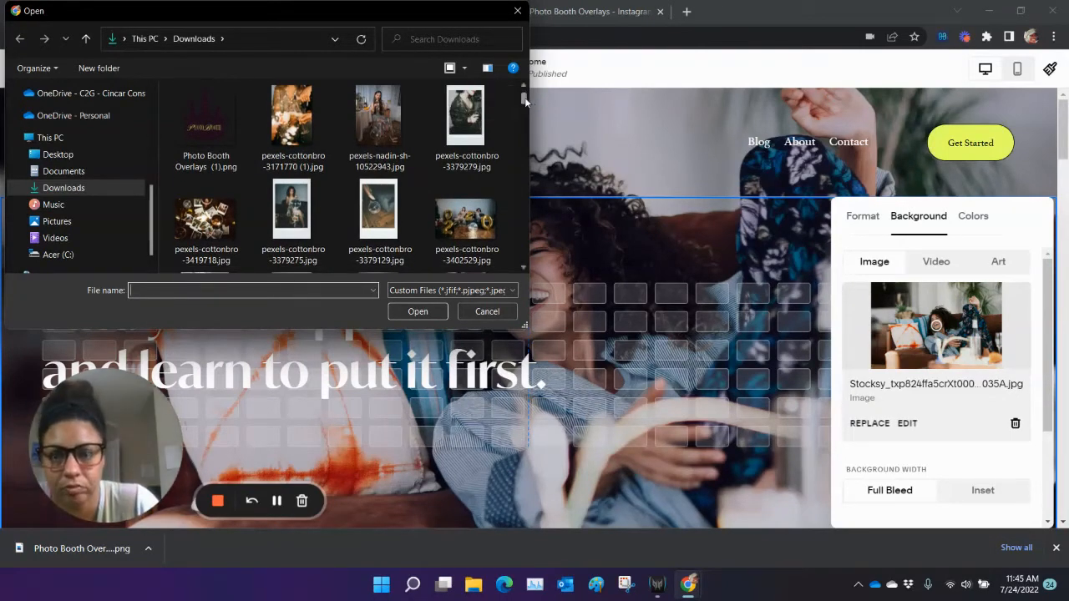
scroll(523, 104, down, 3)
drag(523, 104, 522, 87)
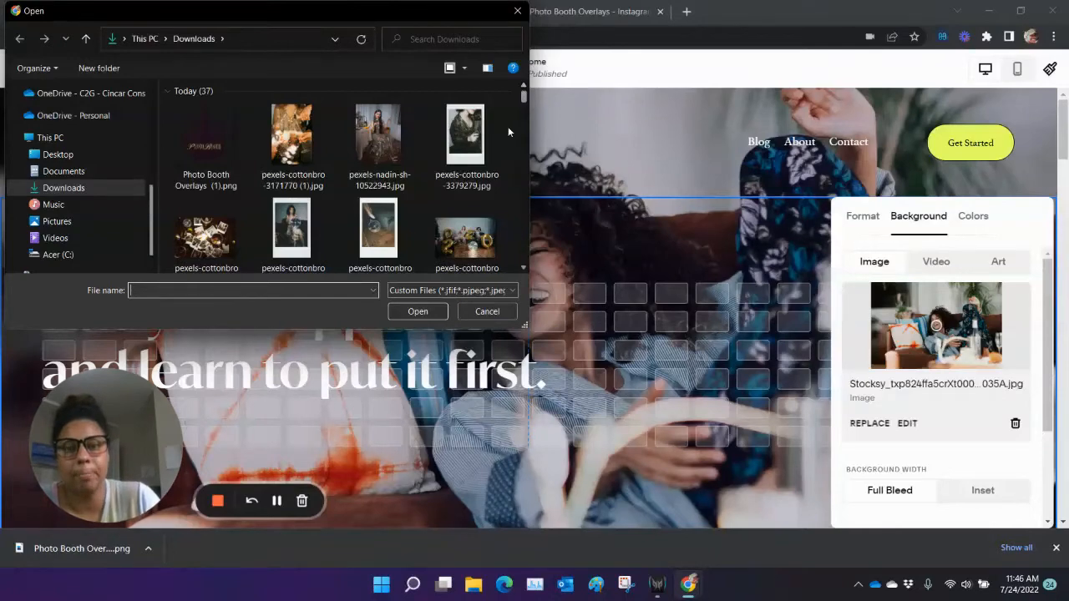
drag(521, 97, 524, 105)
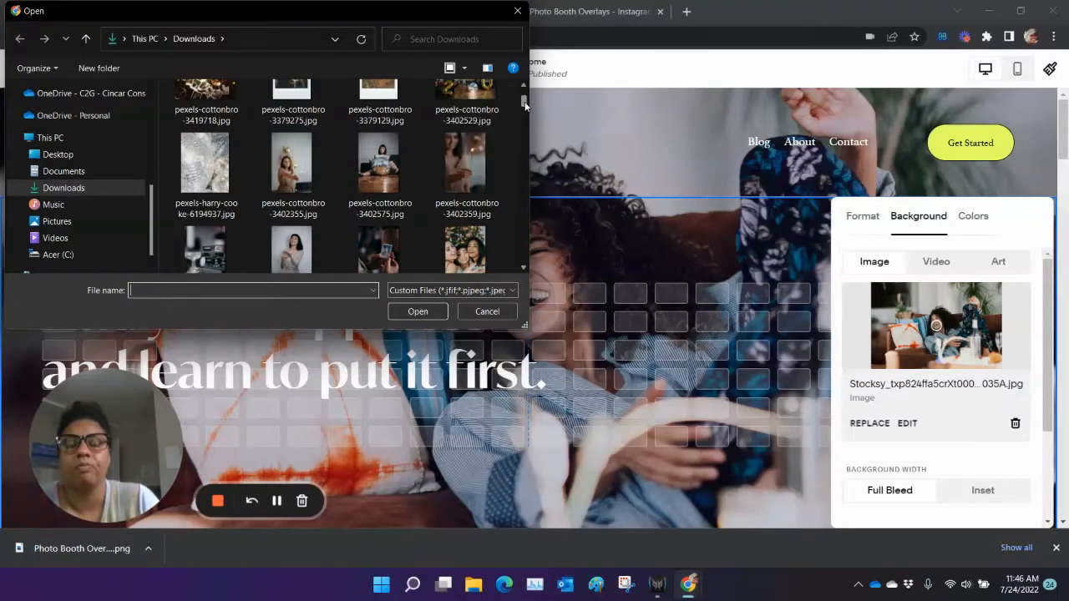
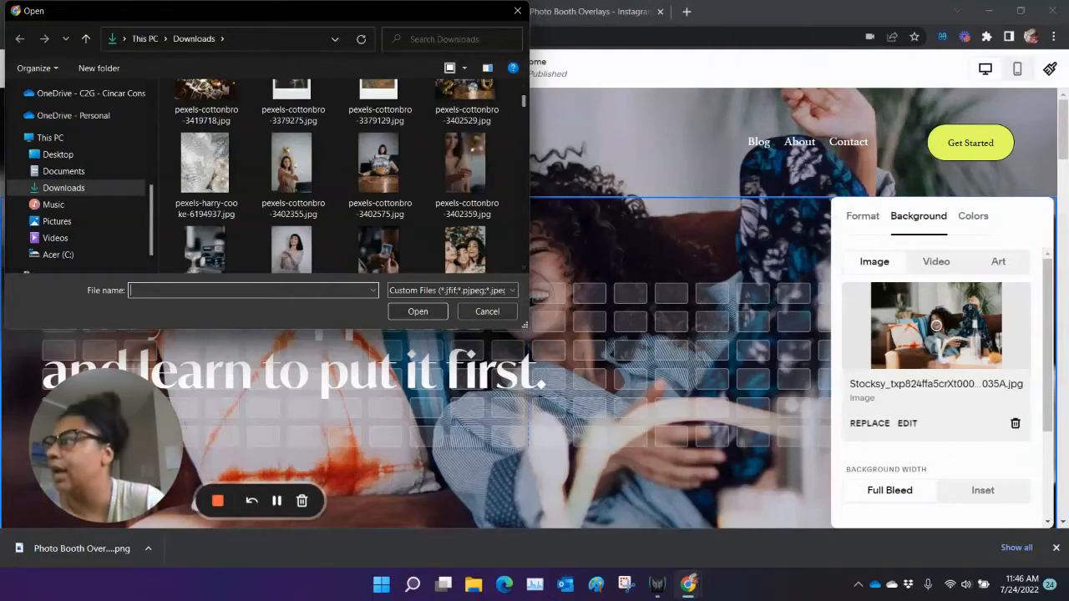
- Switch to the elitetouchstudios.com site, dismiss the file selection dialog and examine the home page's video banner
drag(718, 3, 651, 7)
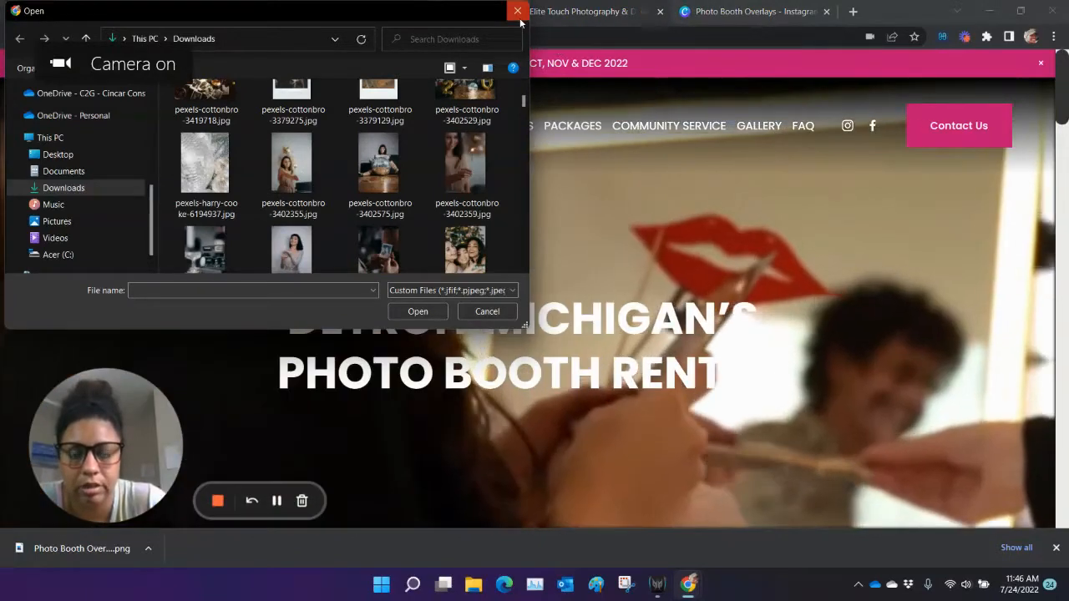
click(543, 65)
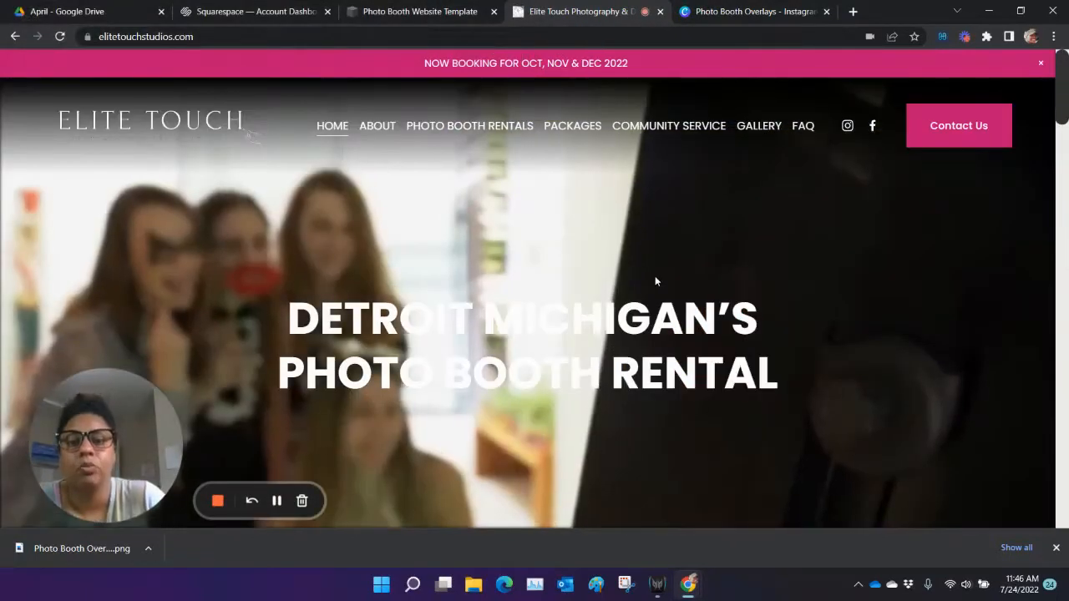
scroll(655, 280, down, 3)
scroll(655, 281, up, 3)
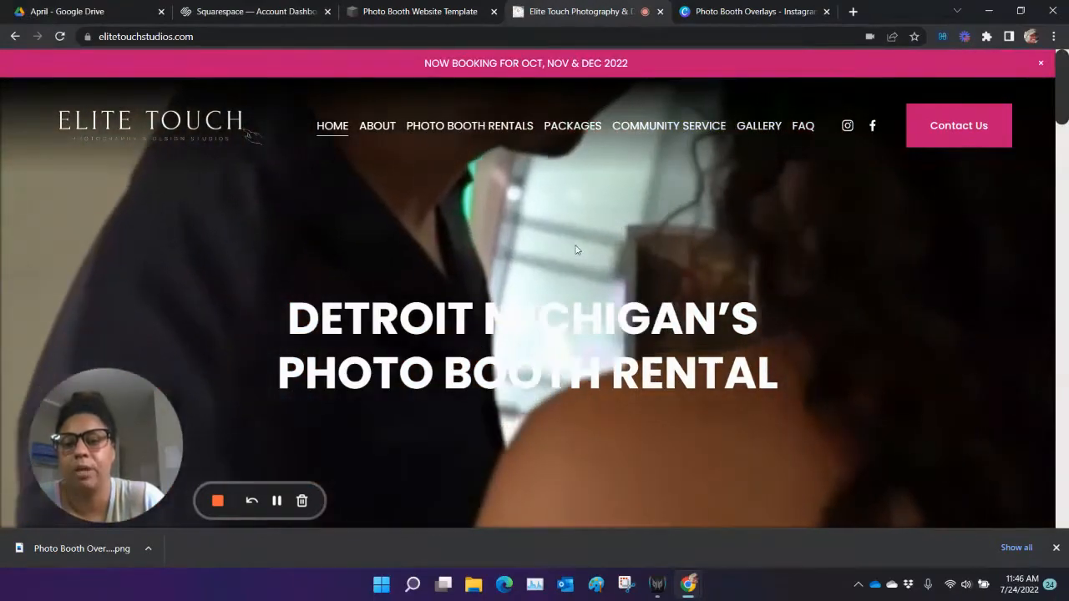
scroll(558, 225, down, 5)
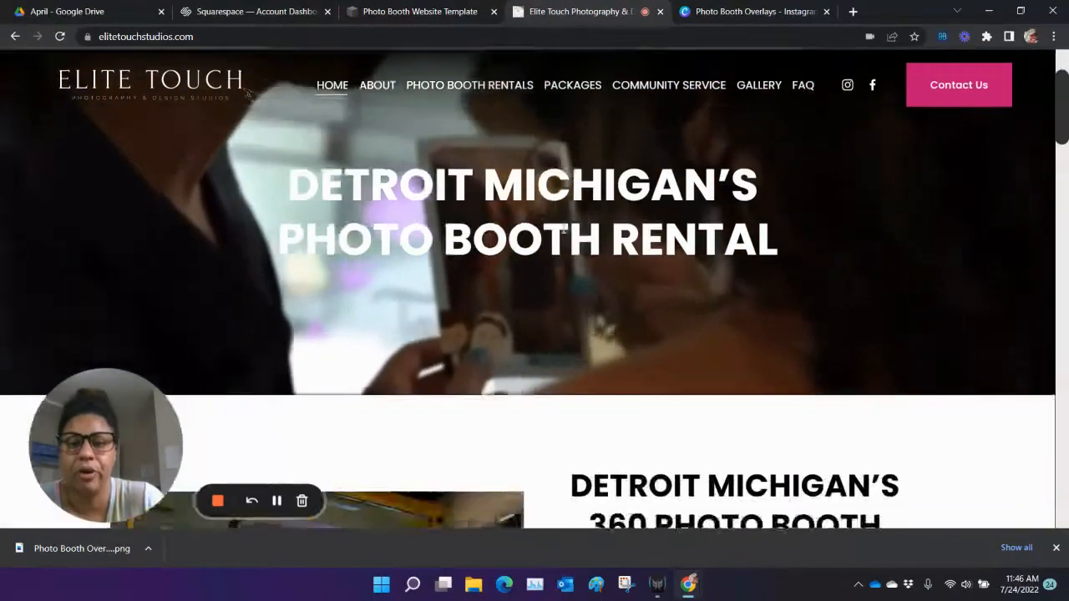
scroll(563, 232, up, 6)
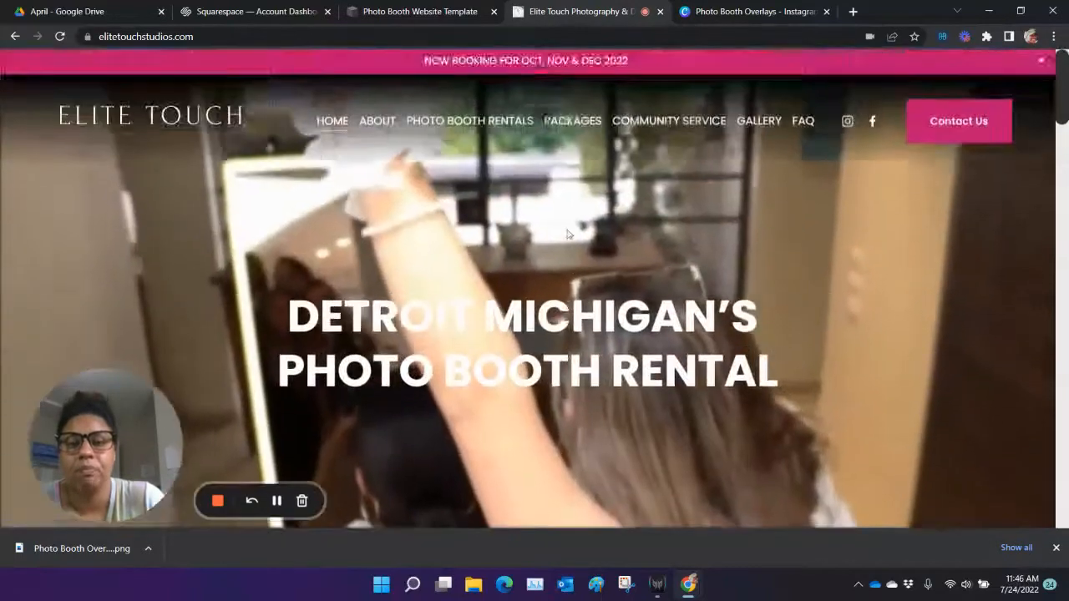
- Open the reference site's Packages page and examine its banner image and headline
click(644, 127)
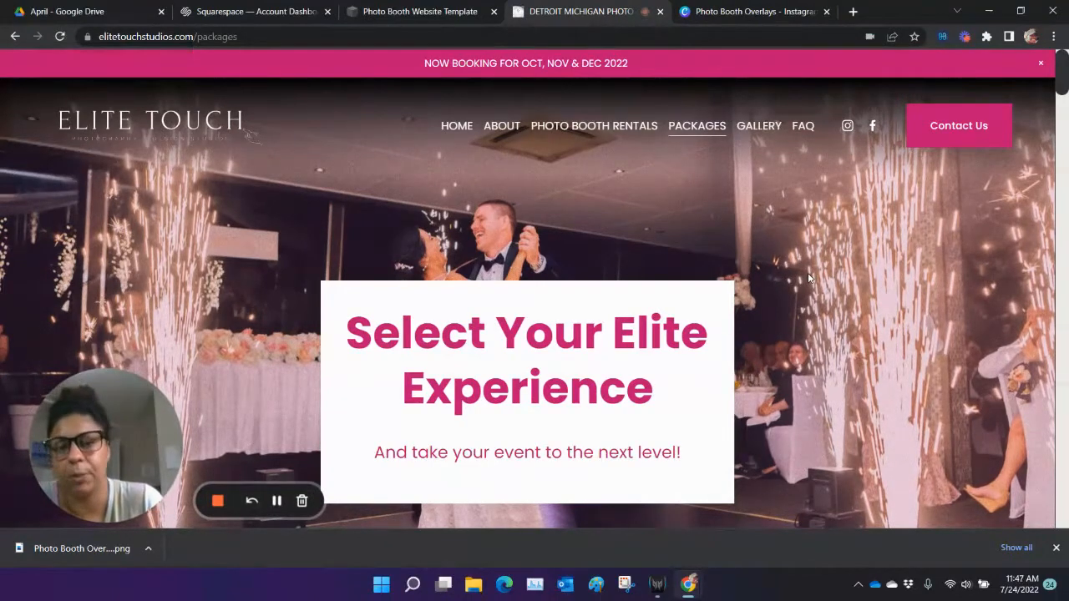
scroll(808, 278, down, 1)
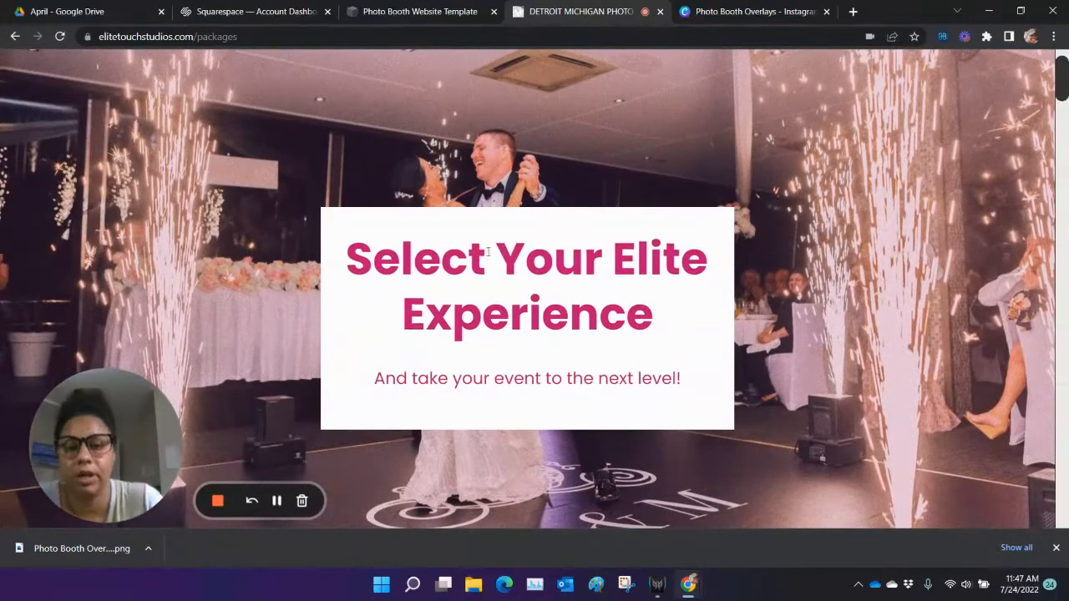
scroll(676, 305, up, 2)
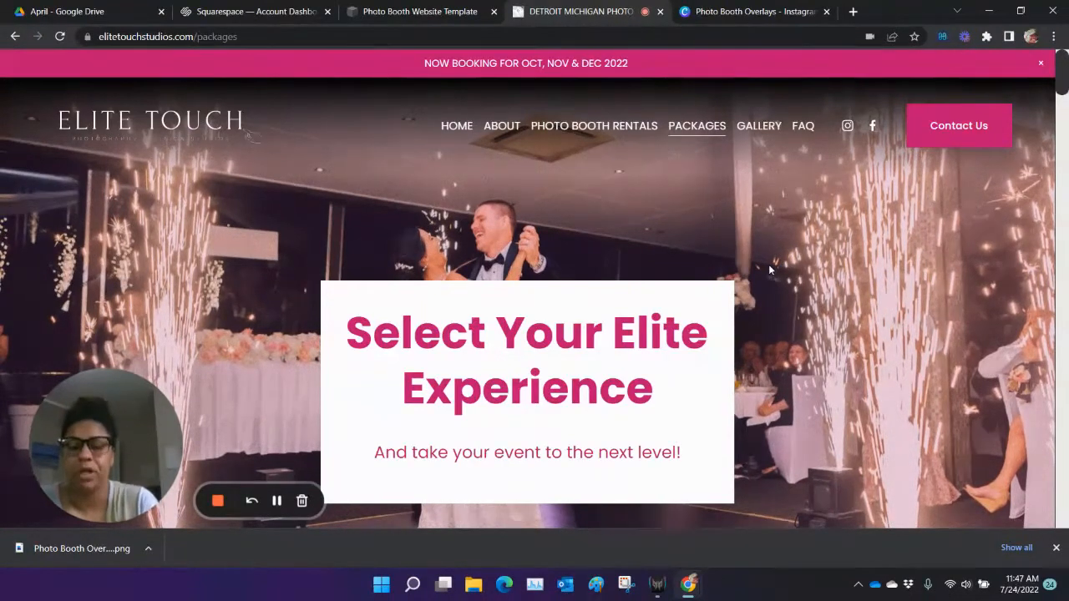
- Return to the reference site's home page, open its 360 Video Photo Booth page and examine the video banner
click(457, 136)
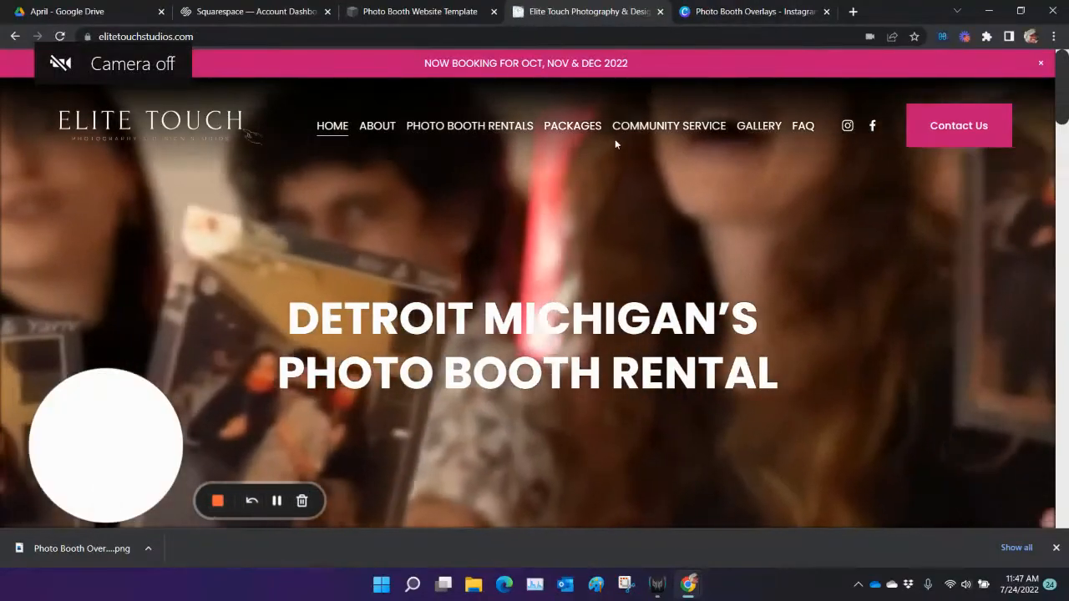
mouse_move(460, 138)
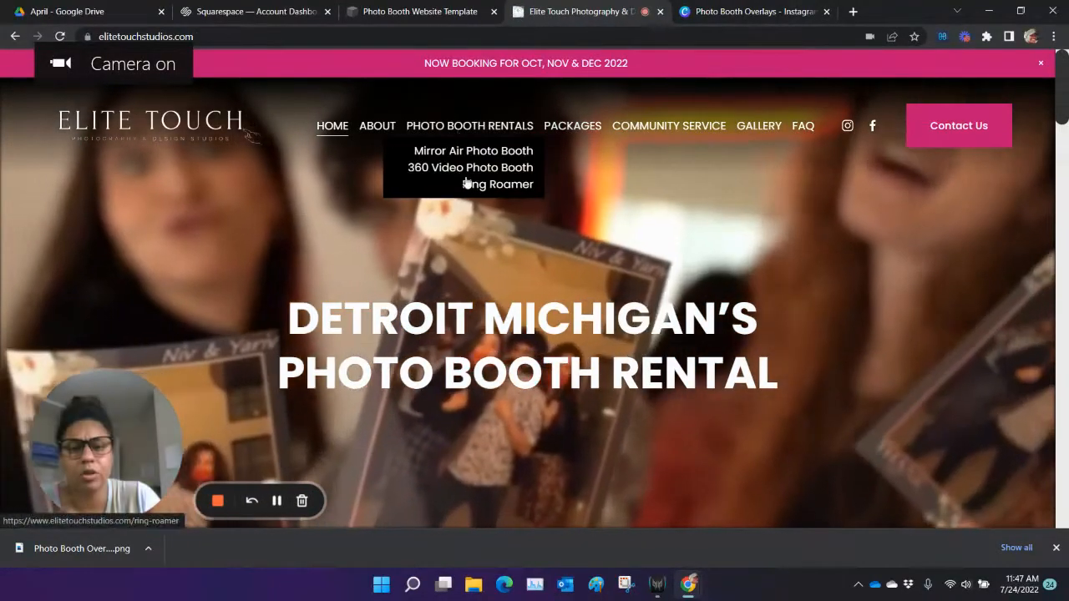
click(420, 167)
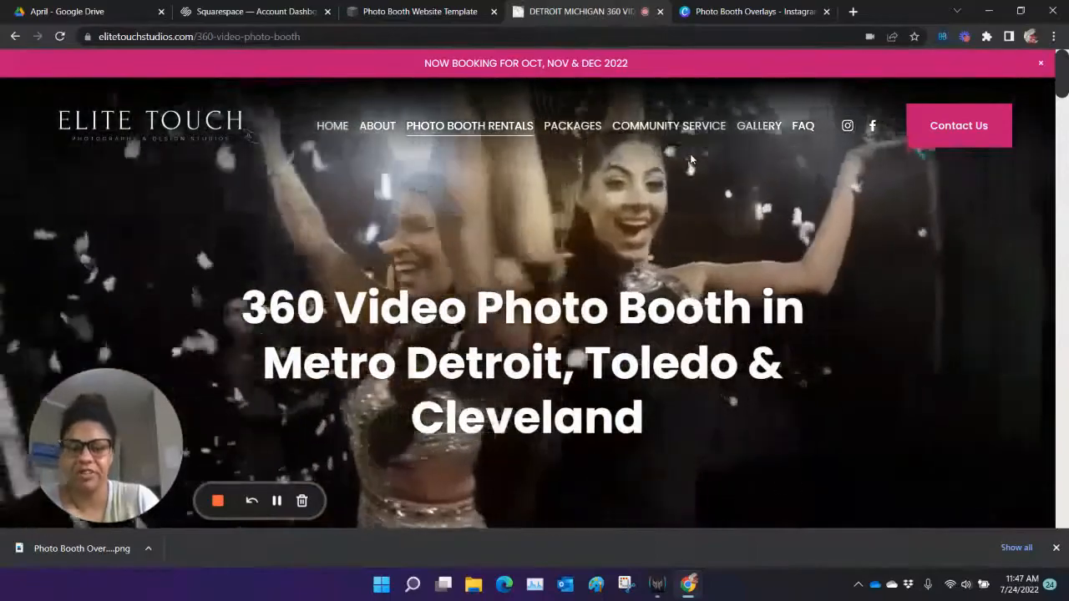
scroll(710, 234, down, 3)
scroll(725, 269, up, 3)
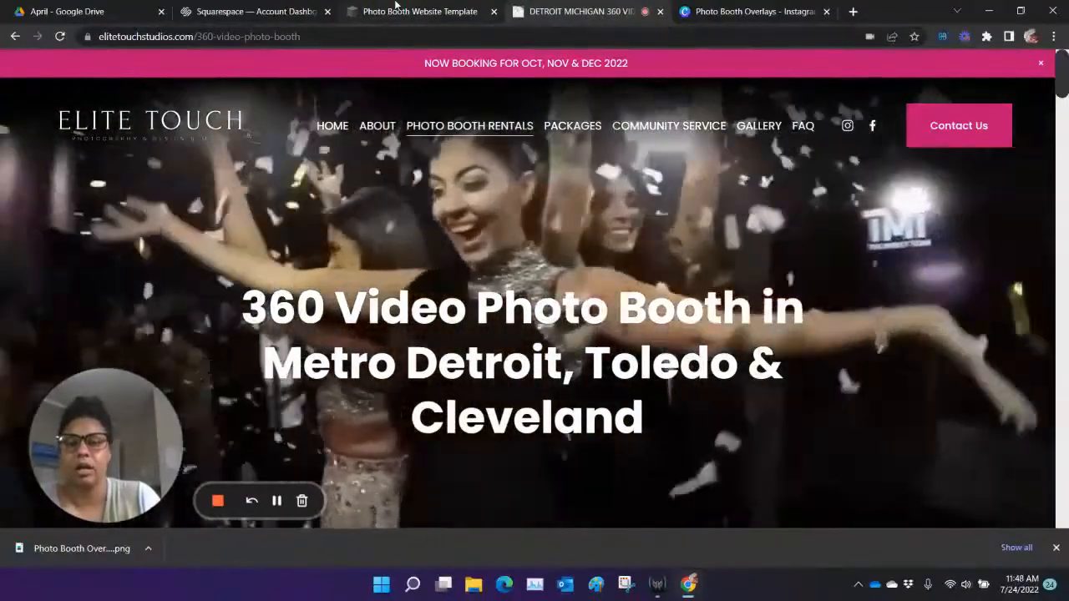
- Switch to Squarespace and replace the first section's background with the Pexels disco ball photo ending in 3394159.jpg from Downloads
click(397, 9)
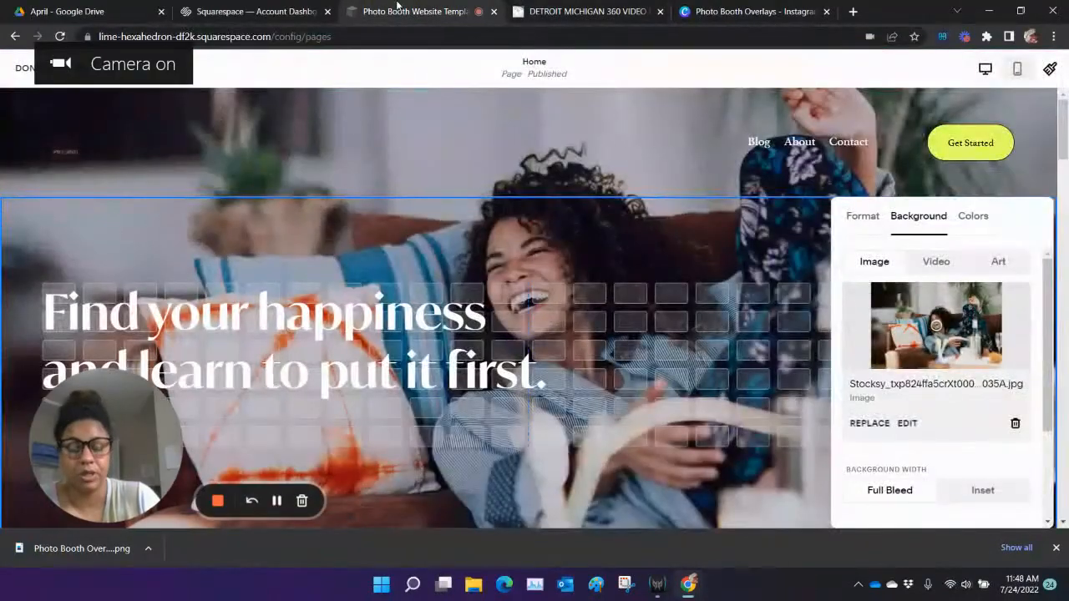
click(869, 423)
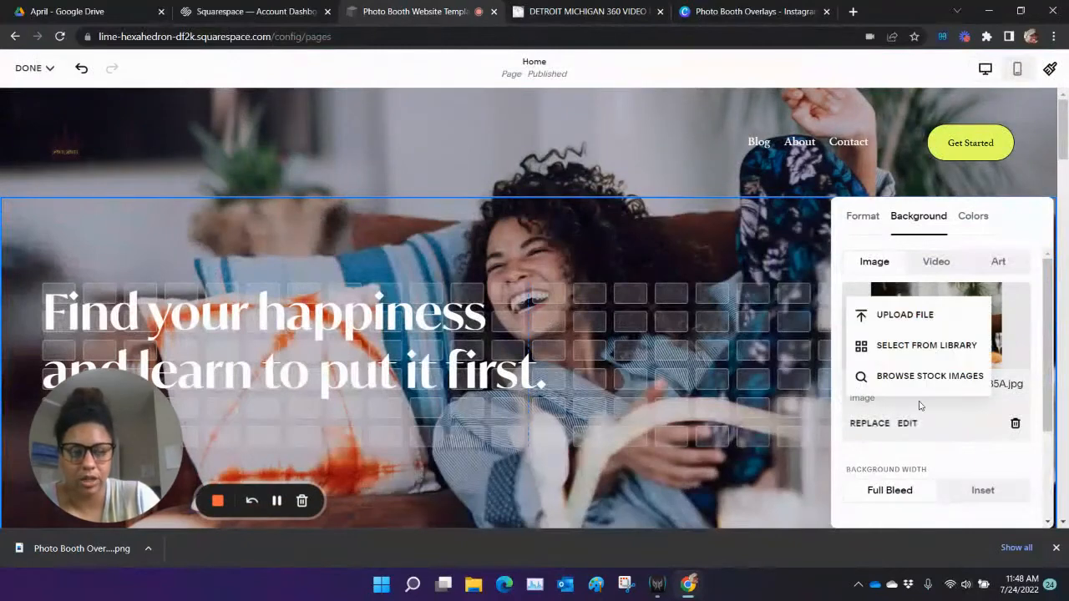
click(904, 315)
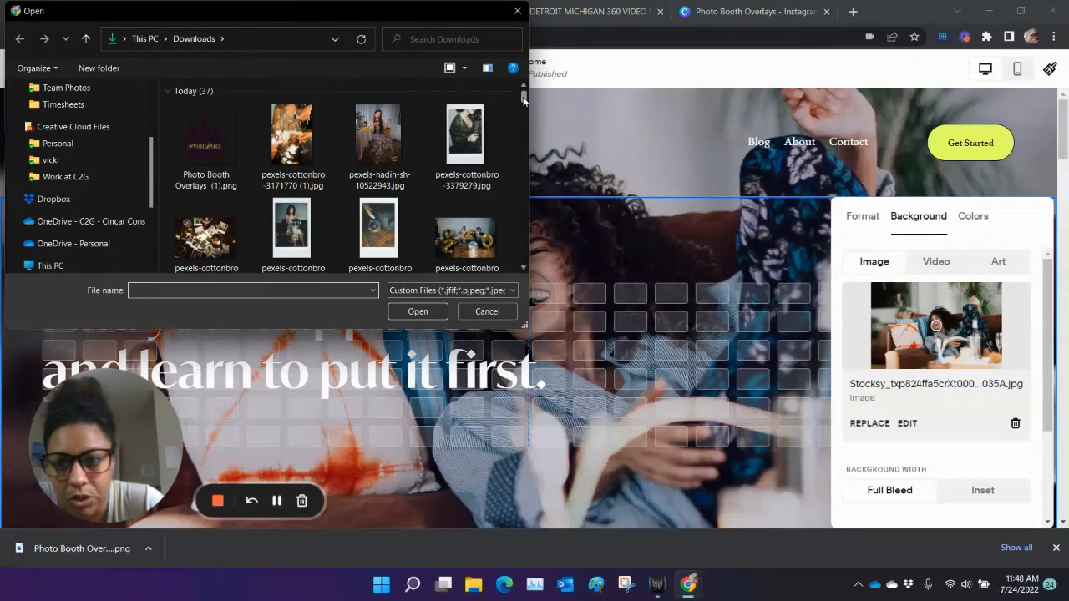
drag(523, 99, 528, 112)
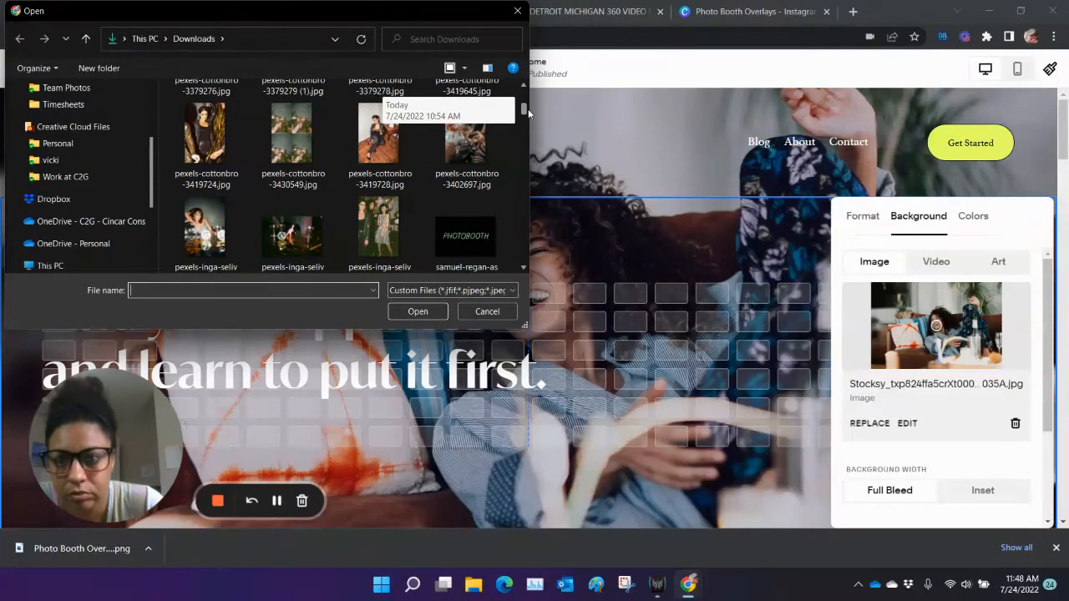
click(205, 232)
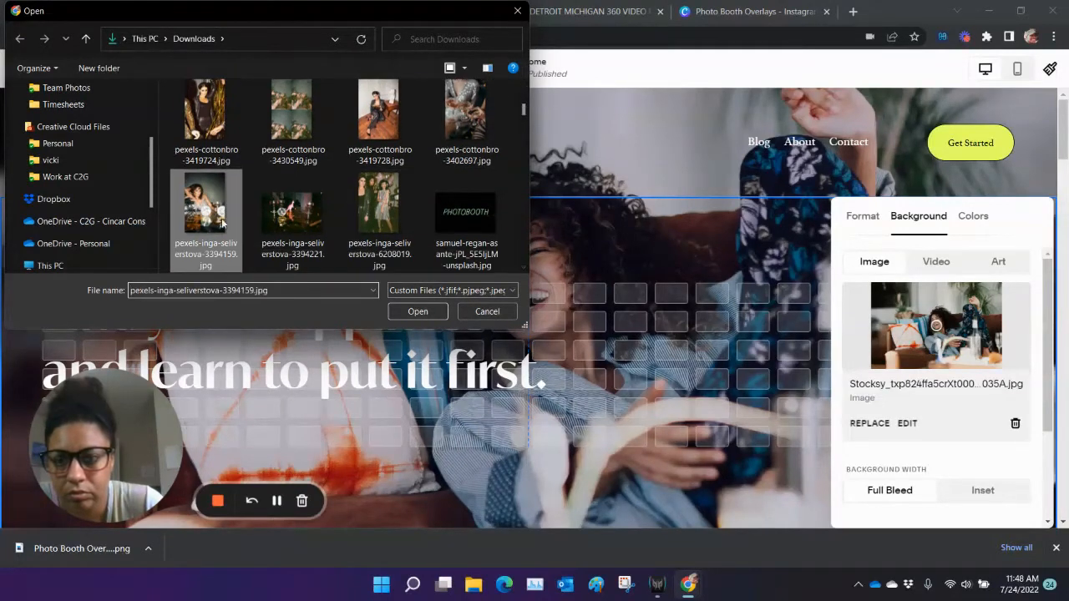
click(415, 312)
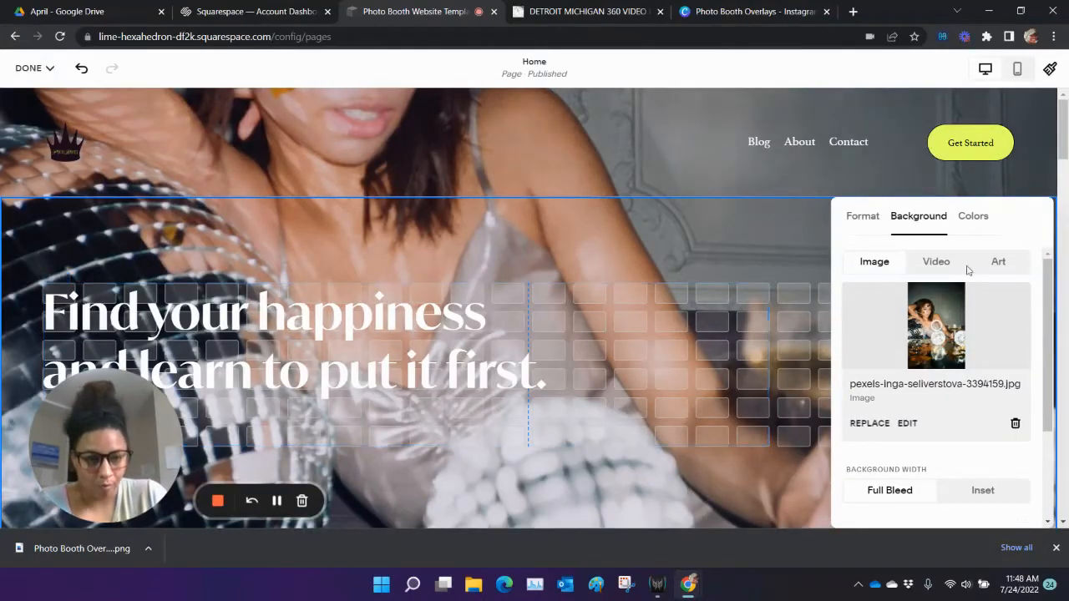
scroll(733, 429, down, 5)
scroll(734, 429, up, 5)
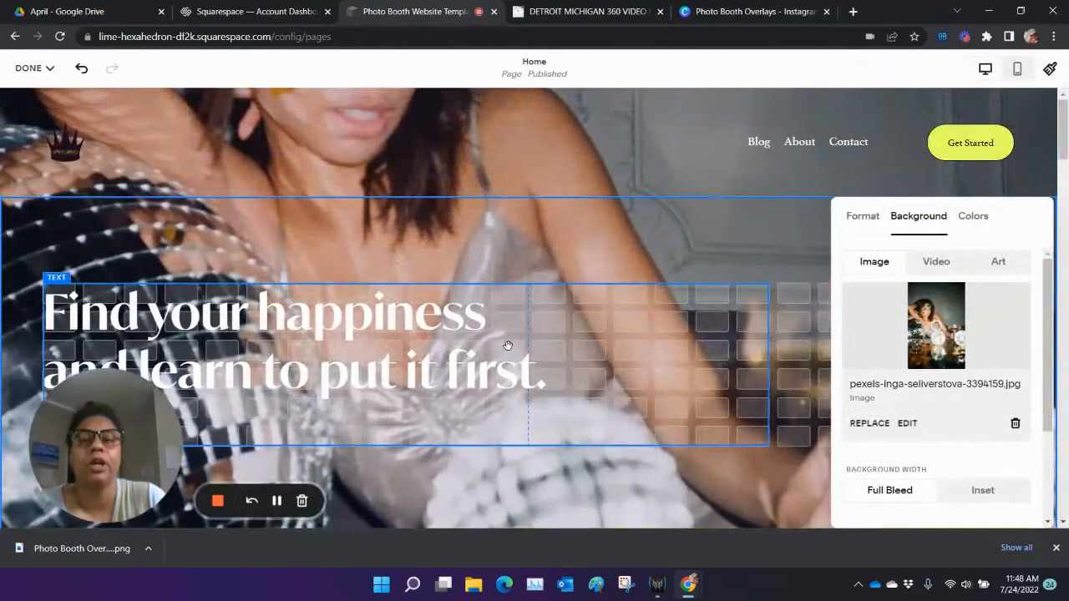
scroll(614, 302, down, 2)
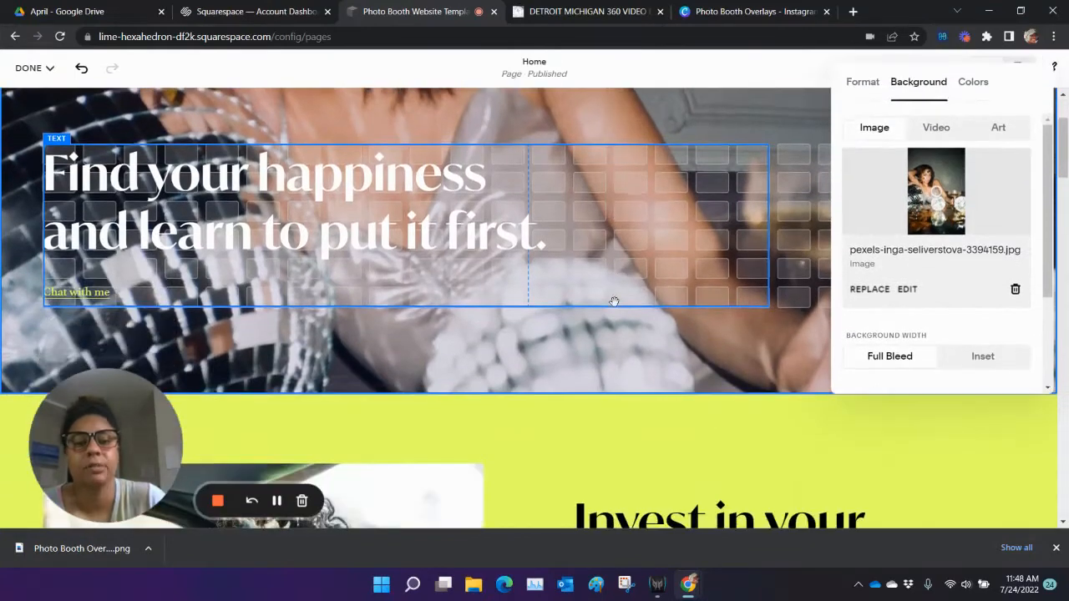
scroll(501, 333, up, 2)
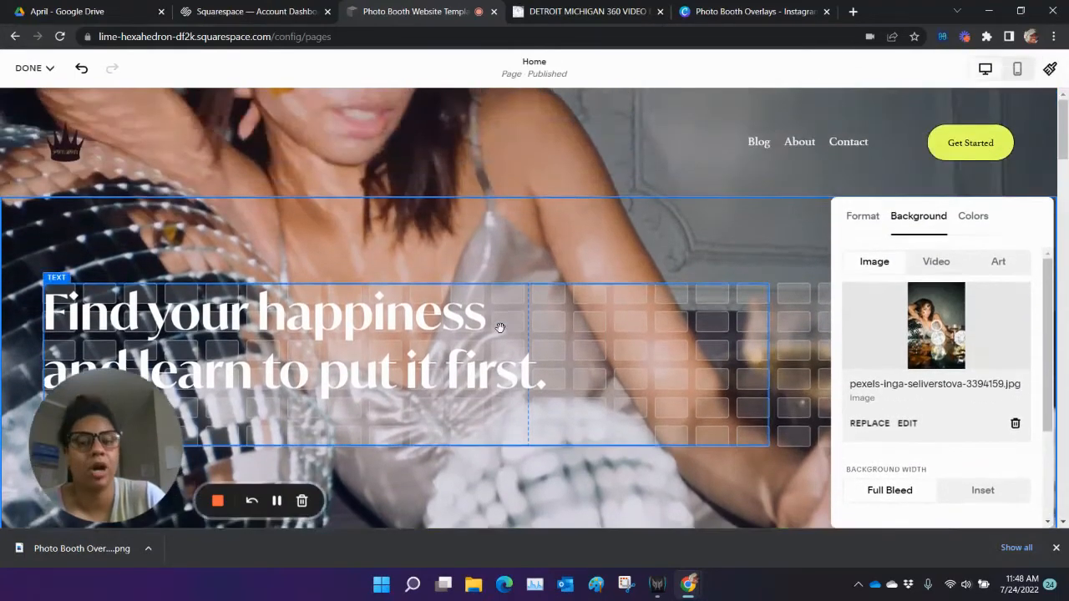
- Set the first section's background overlay opacity to 69% and apply the Film Grain image effect
scroll(499, 328, down, 3)
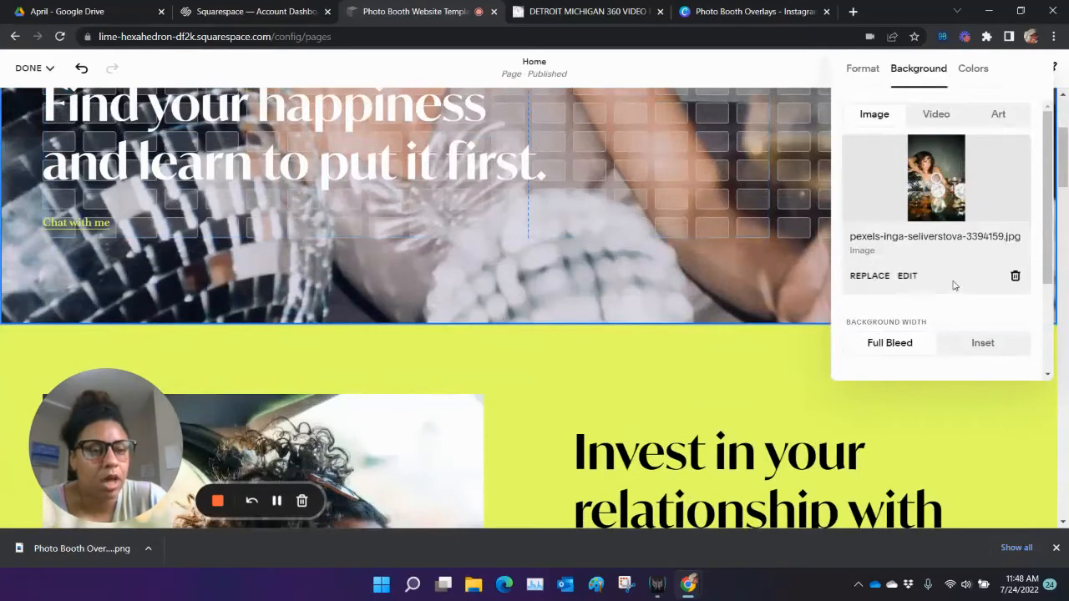
scroll(954, 286, down, 2)
drag(882, 298, 982, 305)
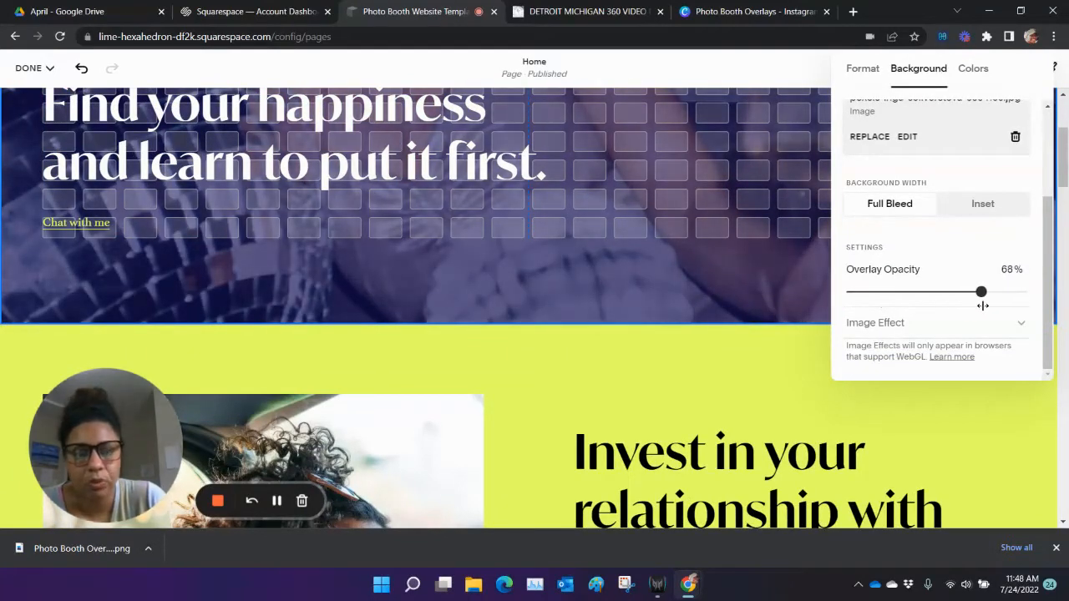
scroll(691, 268, up, 3)
scroll(662, 262, down, 1)
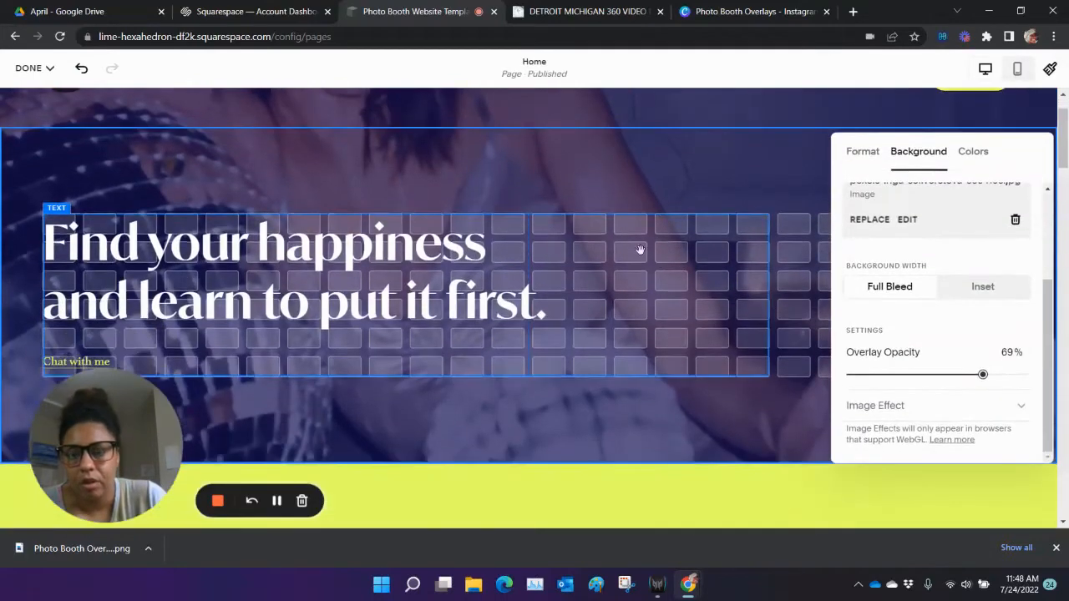
click(935, 408)
click(908, 342)
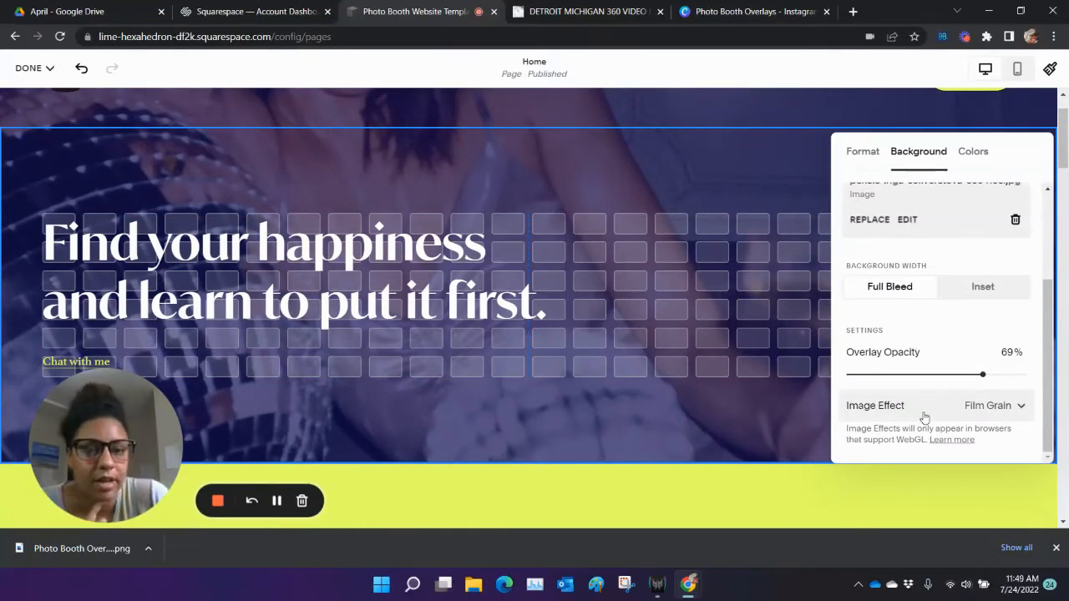
scroll(765, 414, up, 1)
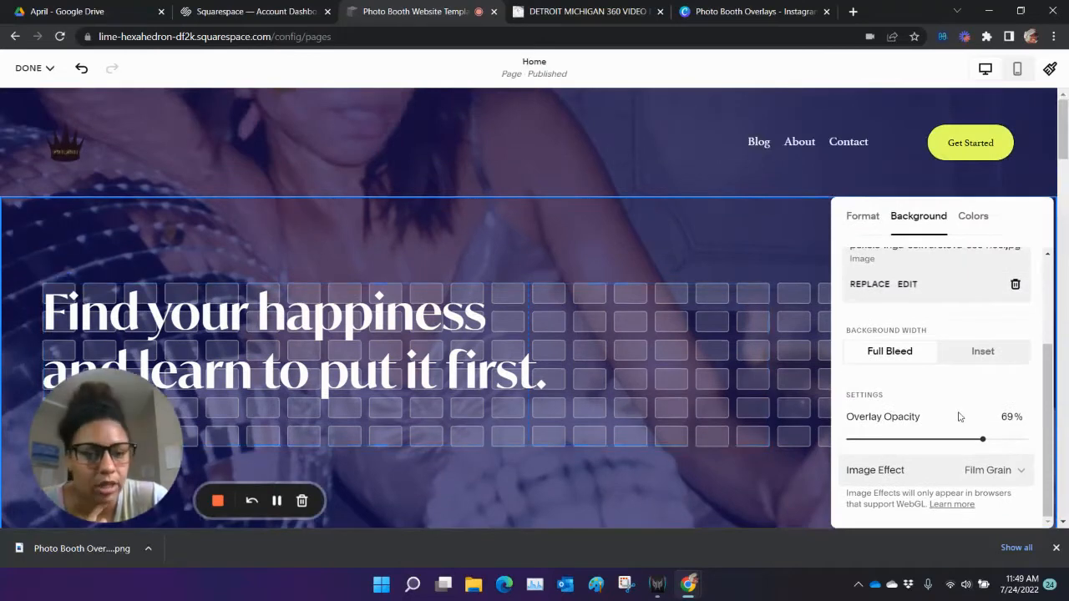
- Try the Bright 2, Bright 1, Light 2, Light 1, Lightest 2 and Lightest 1 color themes on the first section
click(973, 217)
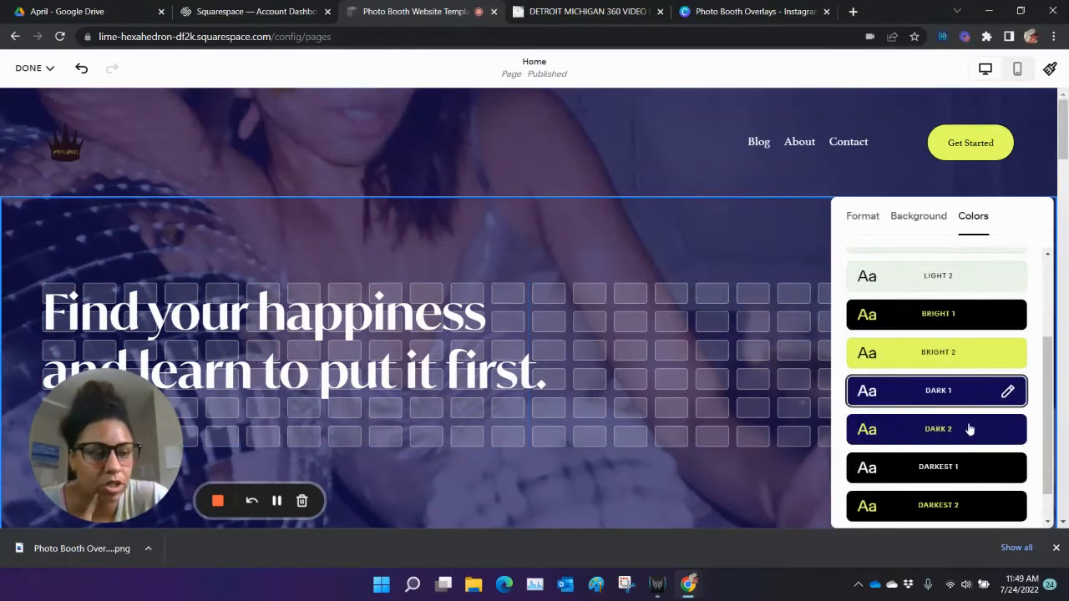
click(952, 359)
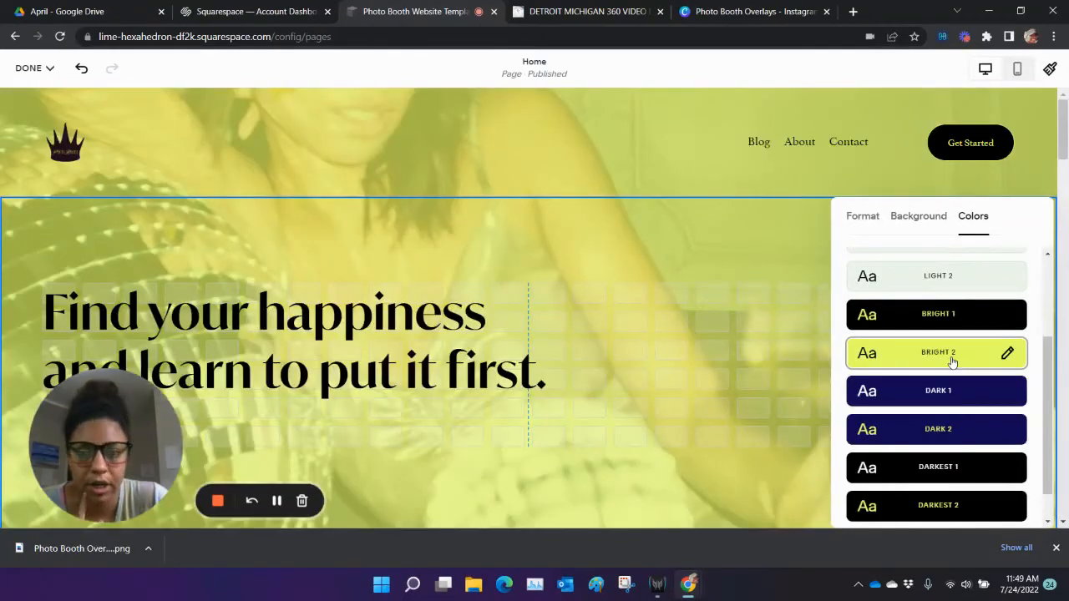
click(933, 318)
click(933, 280)
scroll(960, 371, up, 2)
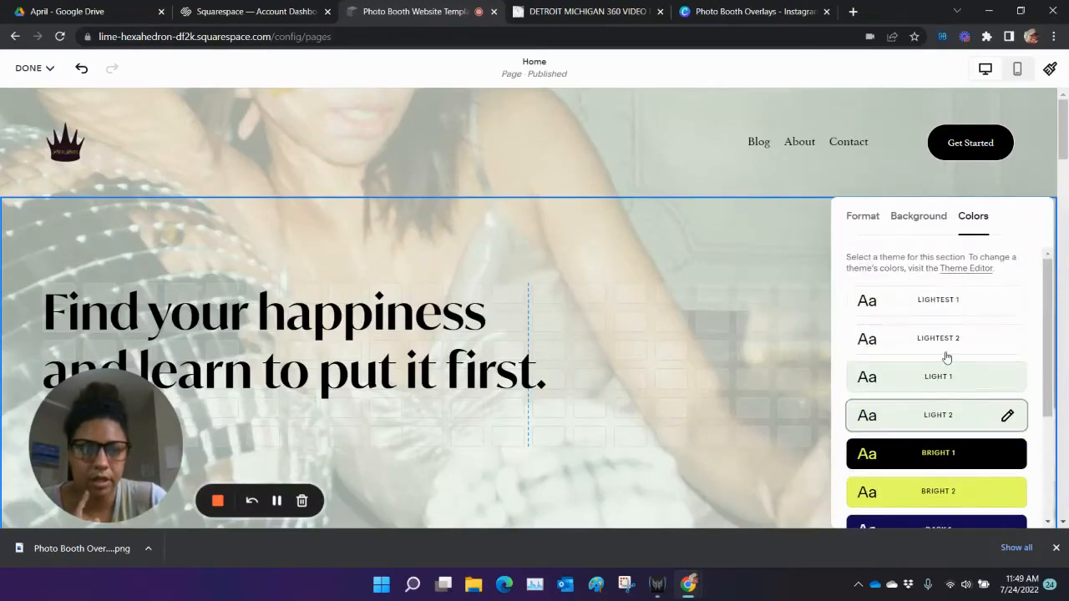
click(952, 380)
click(954, 349)
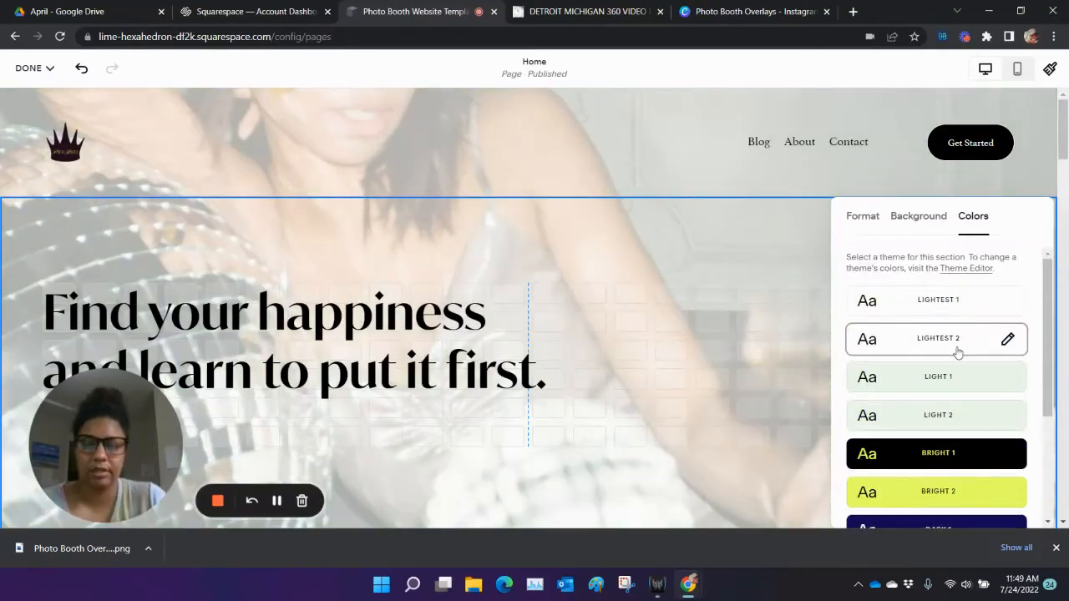
click(948, 299)
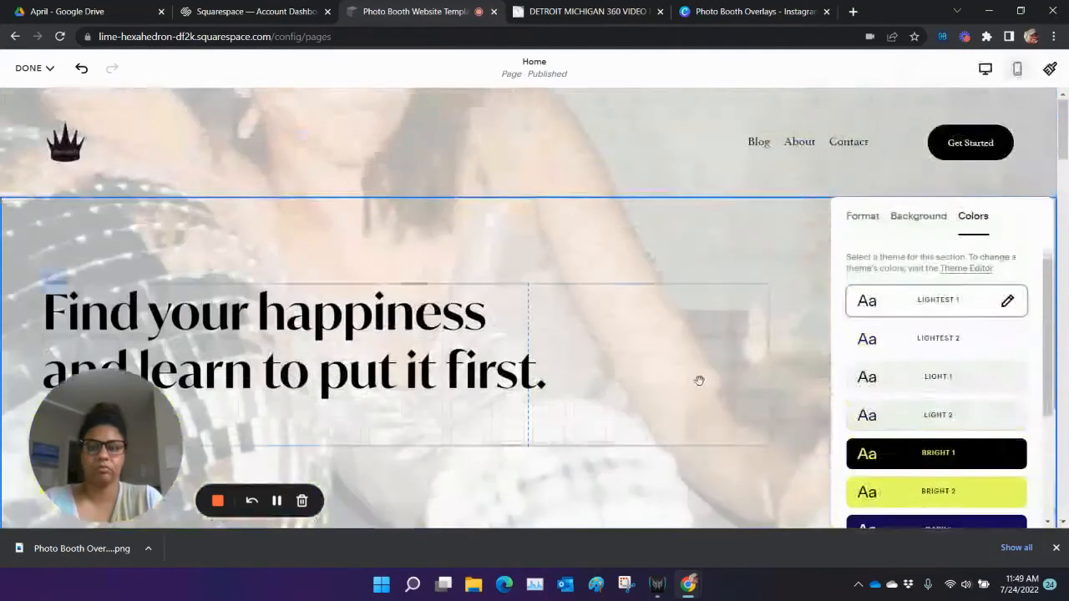
- Try the Bright 2 and Darkest 2 color themes on the first section and check how the photo looks
scroll(940, 434, down, 1)
click(940, 432)
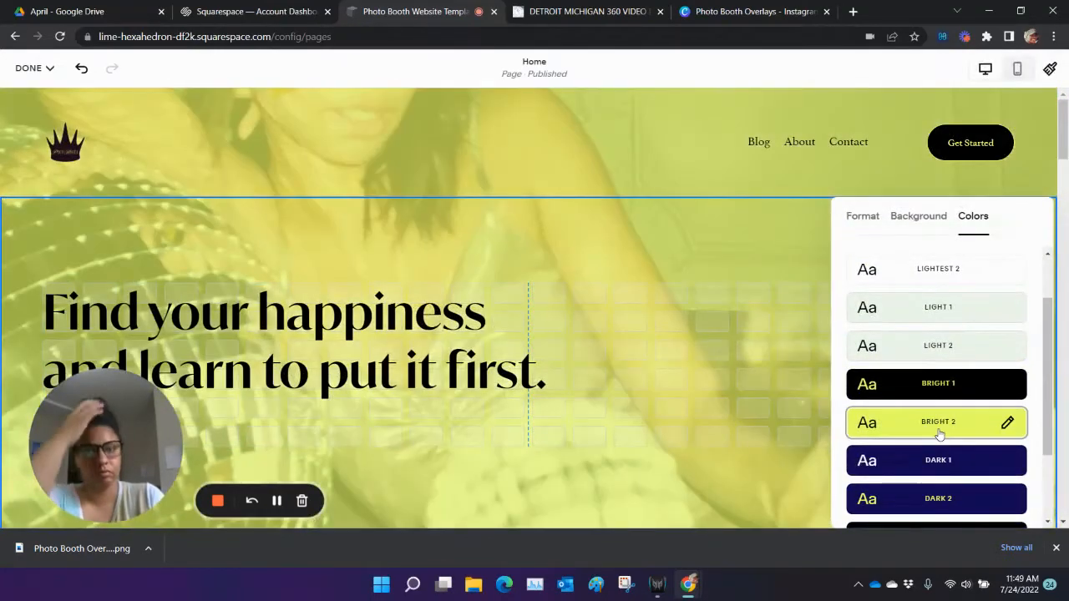
scroll(940, 434, down, 1)
click(951, 474)
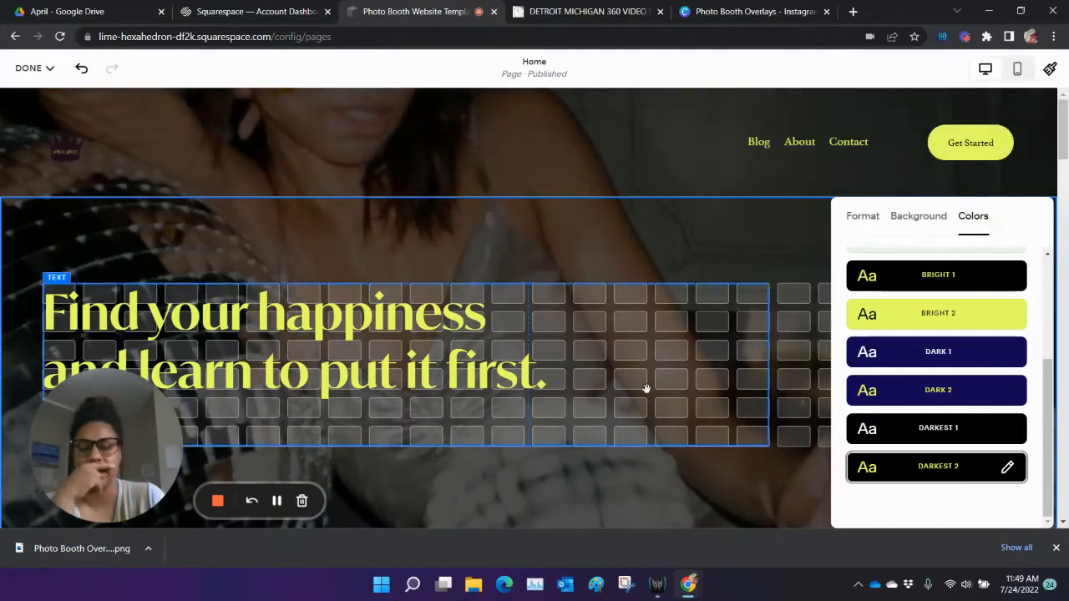
scroll(646, 390, down, 3)
scroll(647, 395, up, 3)
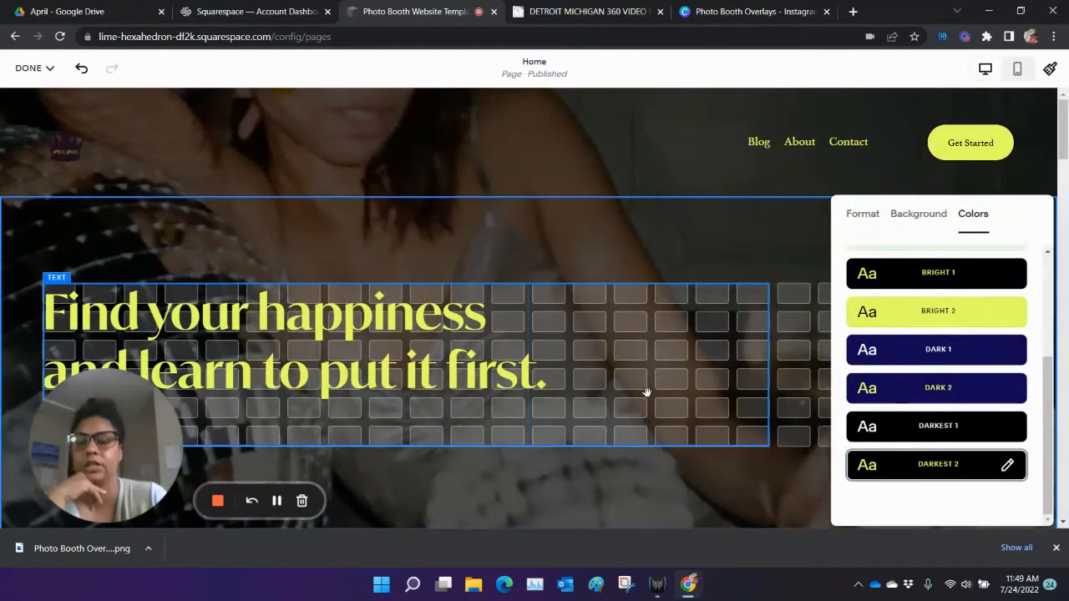
- Compare the Darkest 1, Dark 2 and Dark 1 color themes on the first section, settling on Darkest 1
click(950, 441)
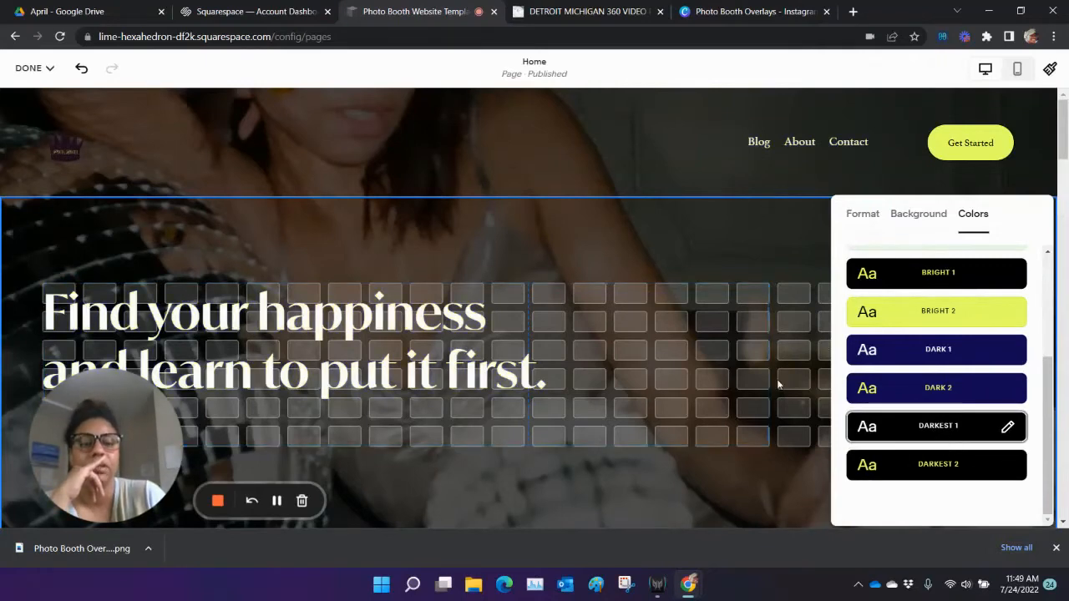
scroll(517, 345, down, 2)
scroll(519, 346, up, 2)
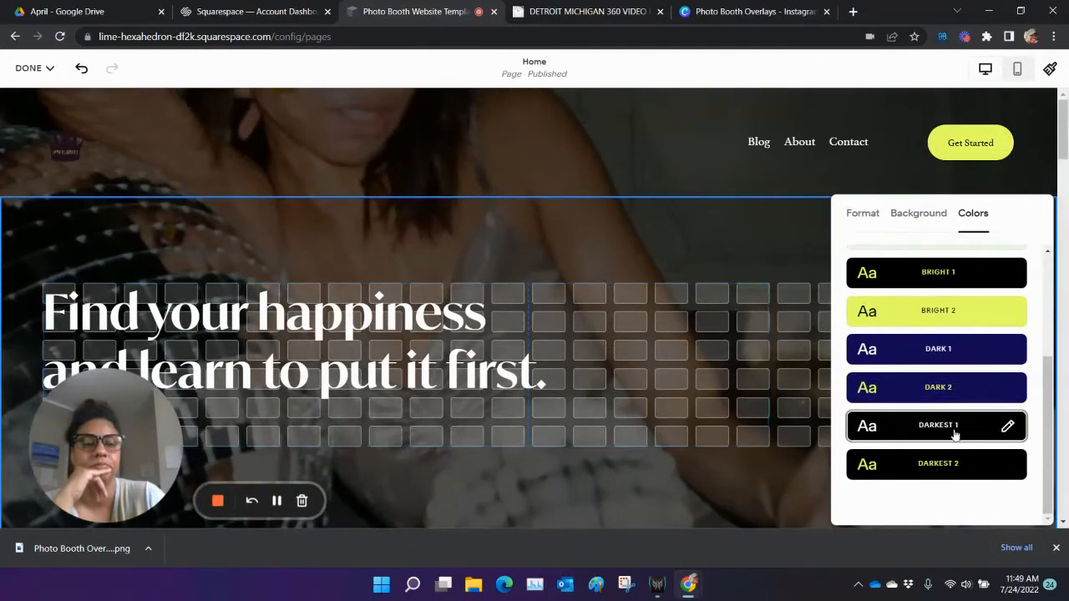
click(959, 391)
click(946, 352)
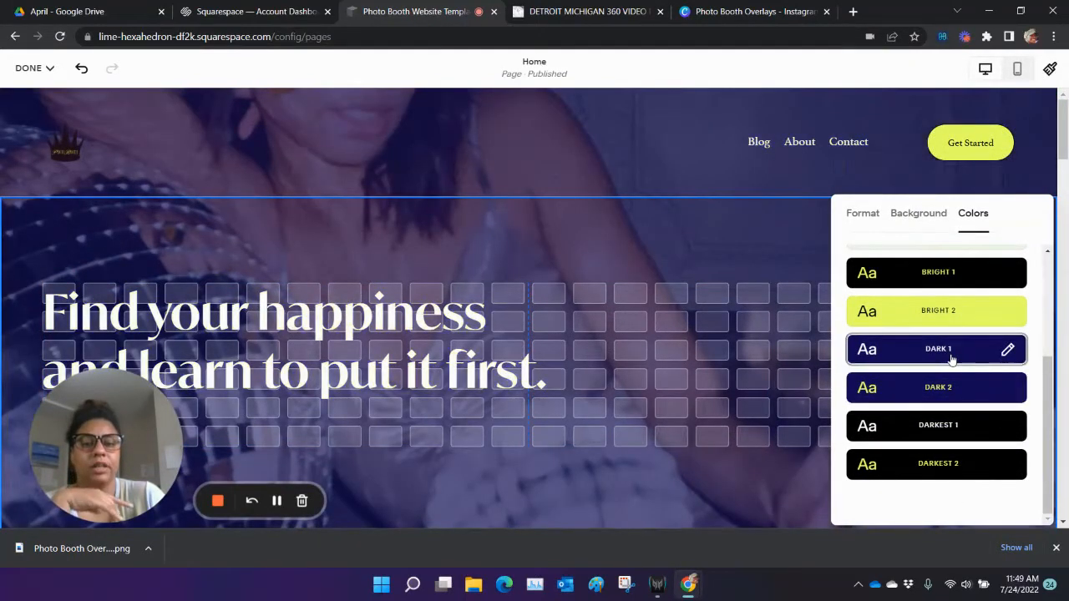
click(959, 400)
click(964, 426)
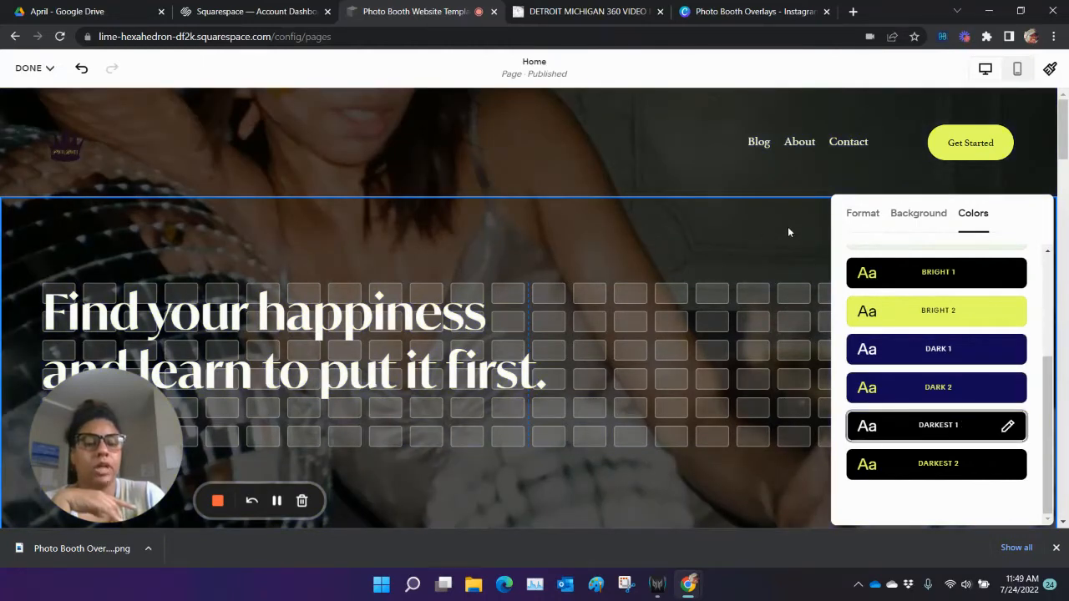
- Try lowering the first section's background overlay opacity to 1% and check the headline's readability over the photo
click(914, 223)
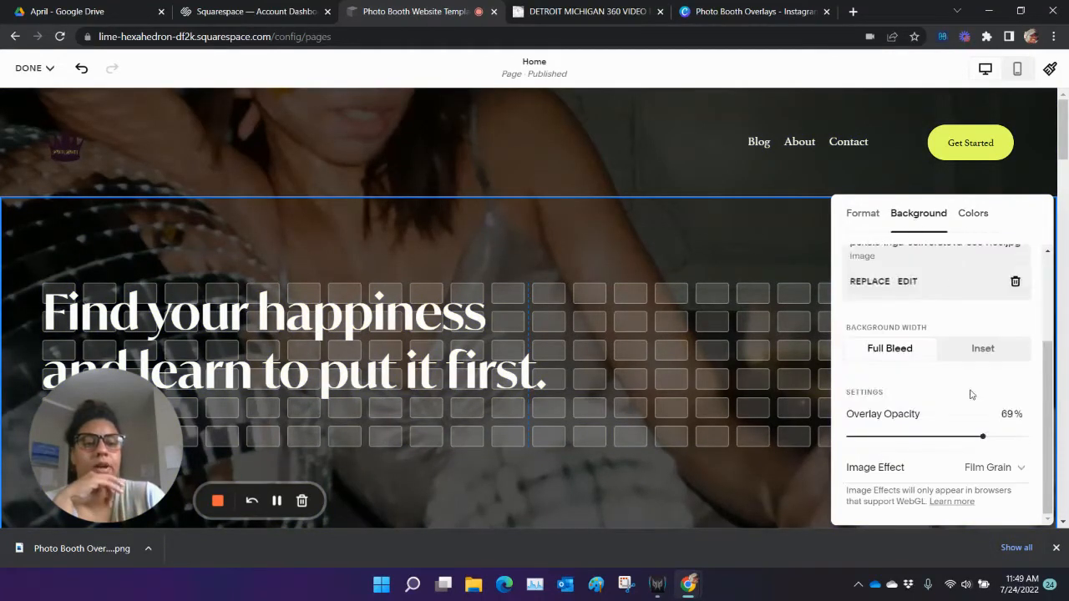
scroll(971, 394, up, 2)
scroll(973, 396, down, 2)
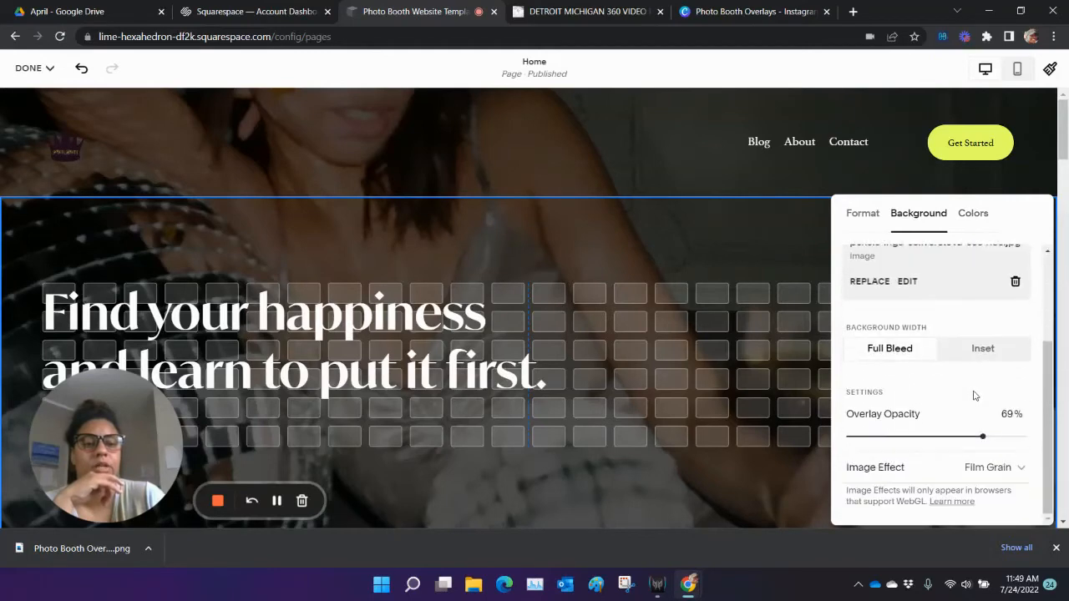
drag(984, 436, 783, 438)
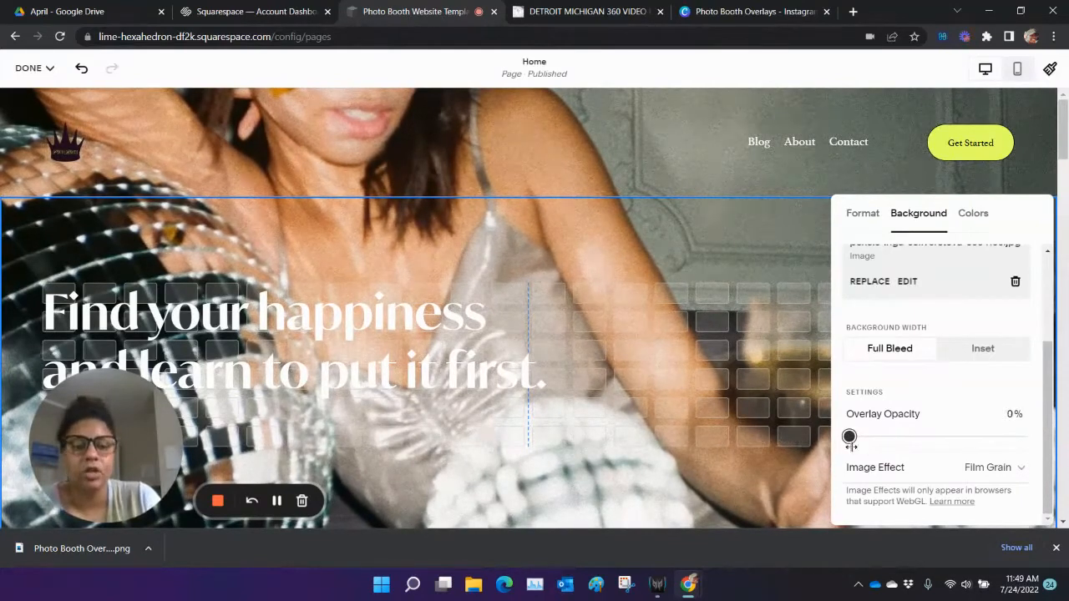
drag(849, 438, 852, 455)
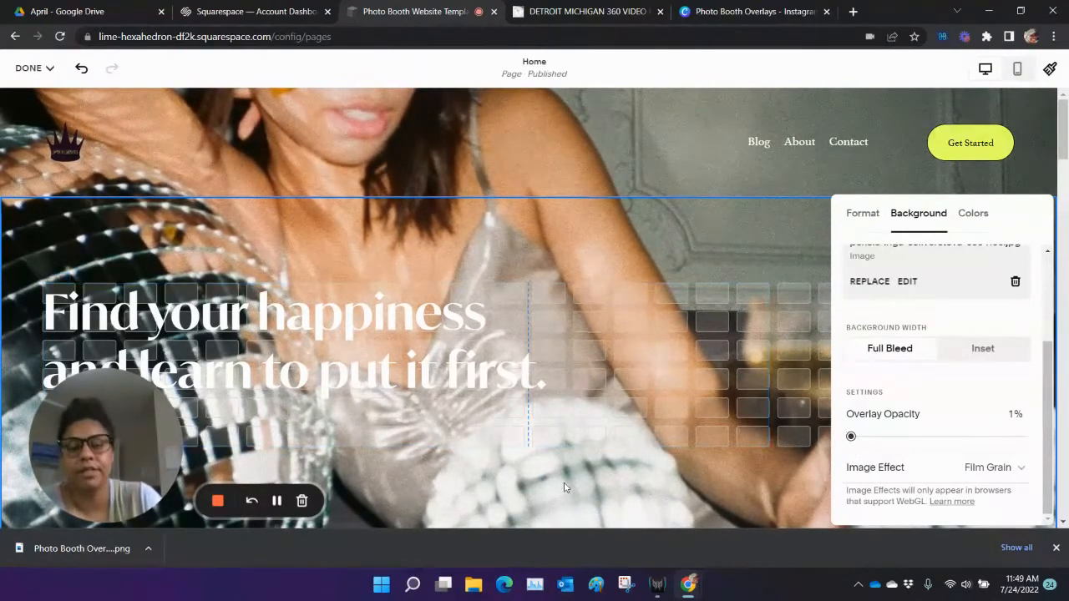
scroll(547, 451, down, 2)
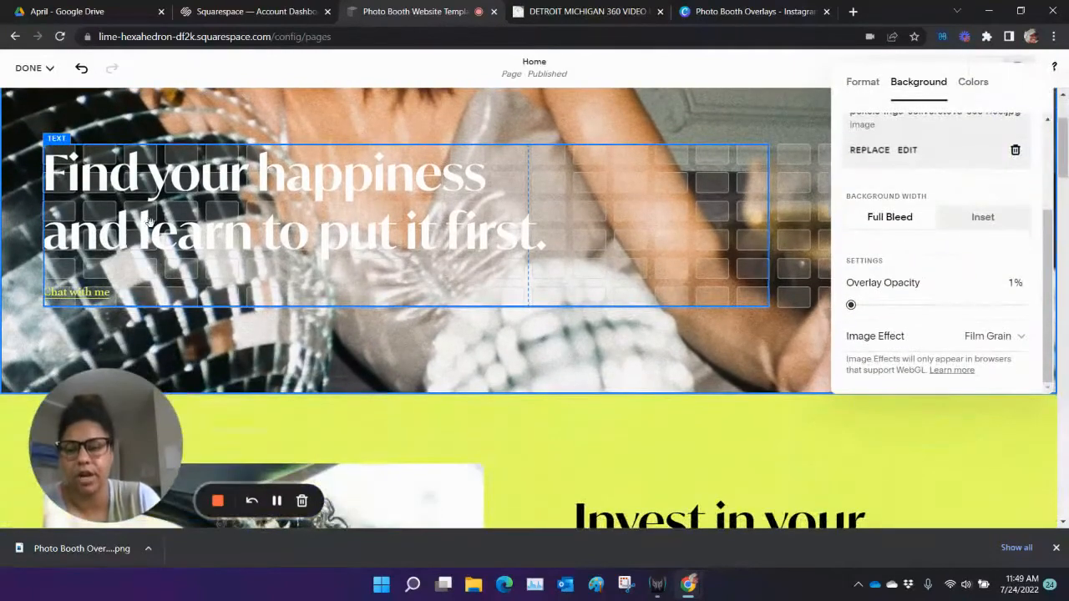
scroll(630, 370, up, 2)
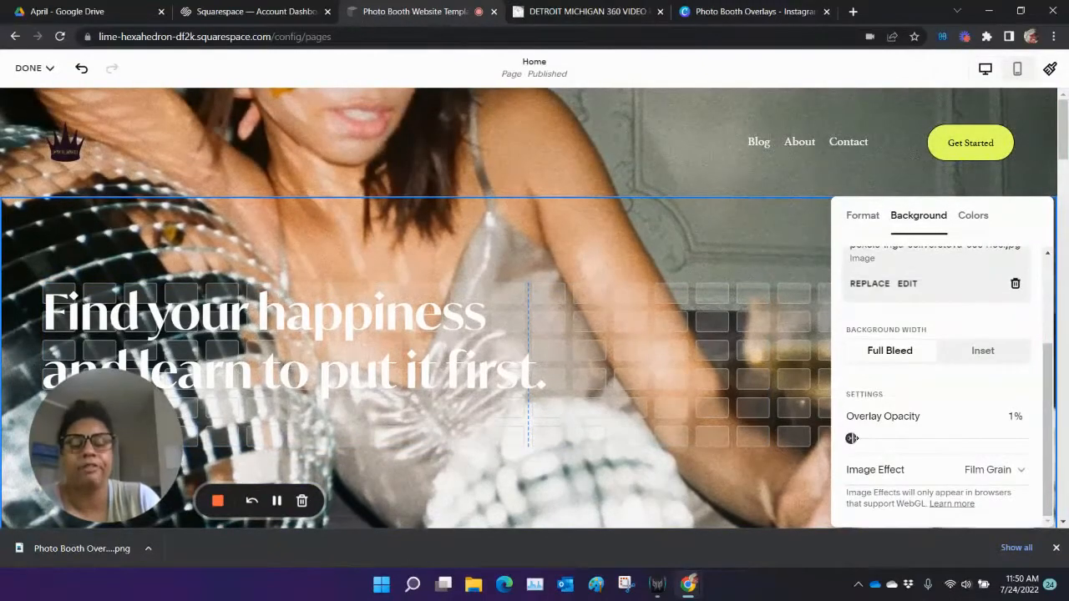
- Copy "Photo Booth in Metro Detroit, Toledo & Cleveland" from the elitetouchstudios.com 360 video page headline and return to Squarespace
click(601, 11)
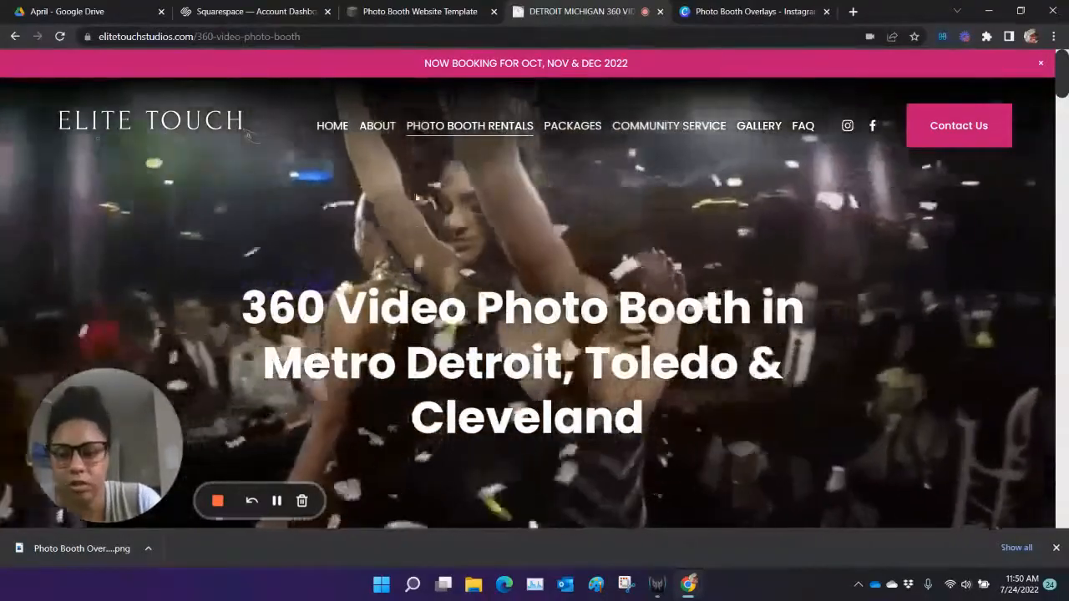
drag(477, 307, 650, 415)
key(ctrl+c)
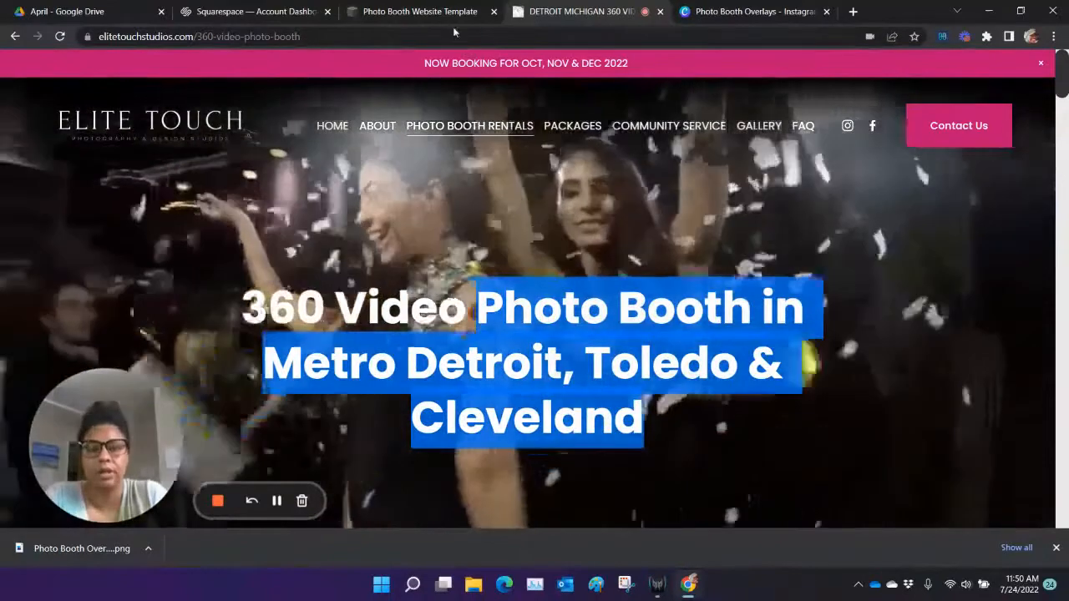
click(453, 32)
click(420, 11)
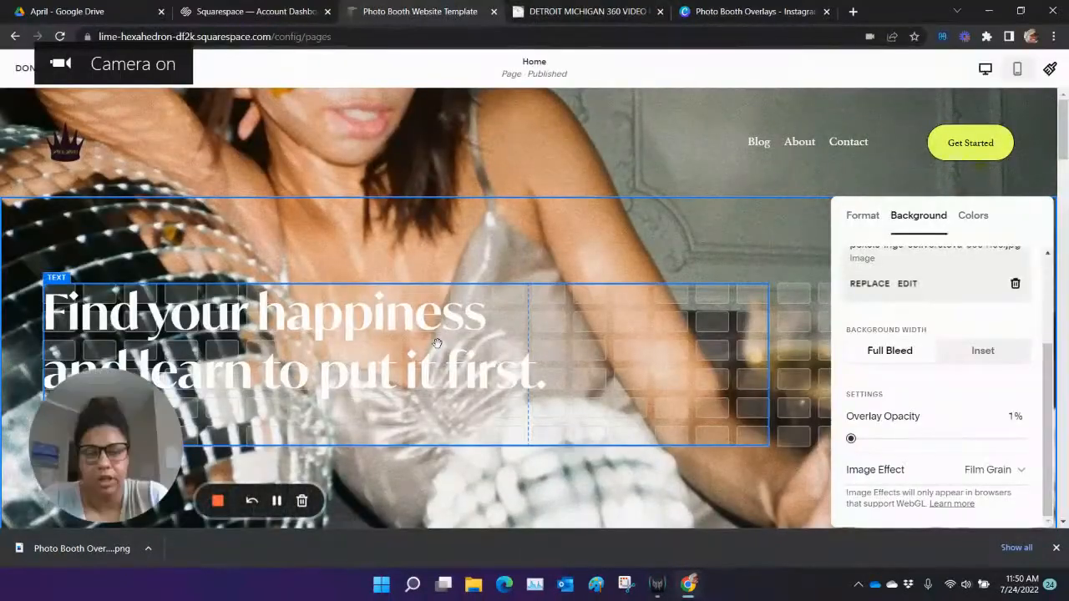
- Set the background overlay opacity to 69% and replace the first section's headline with "Photo Booth in Metro Detroit, Toledo & Cleveland"
drag(852, 446, 983, 451)
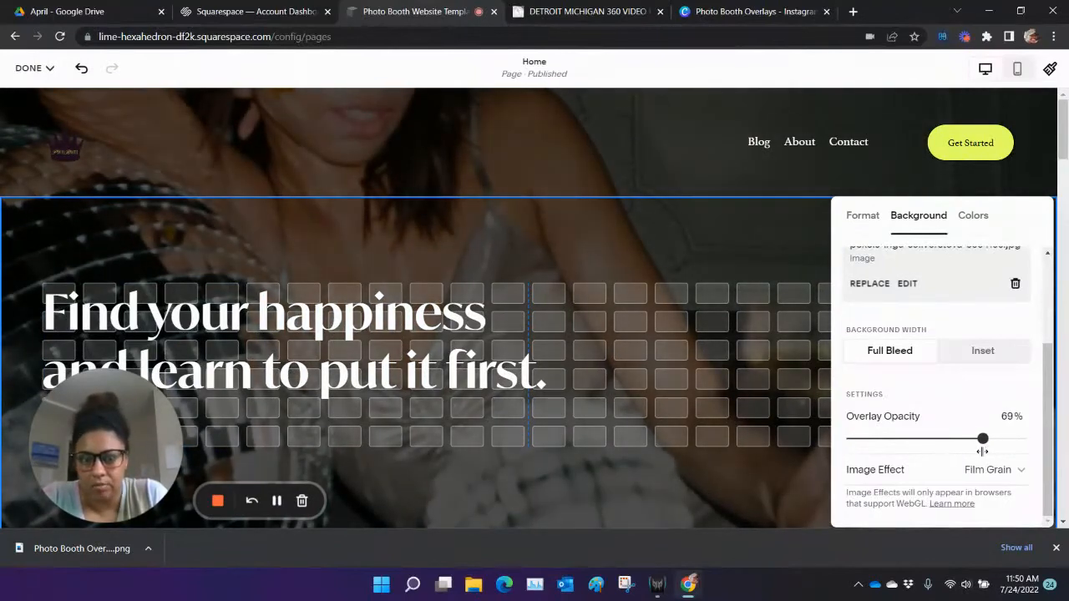
click(530, 322)
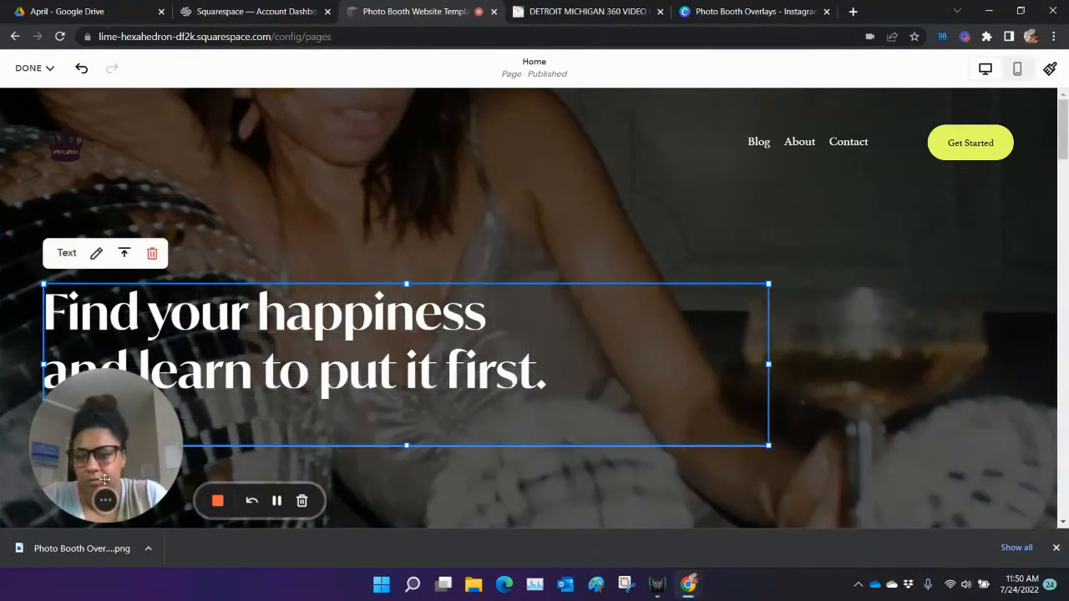
drag(89, 504, 976, 541)
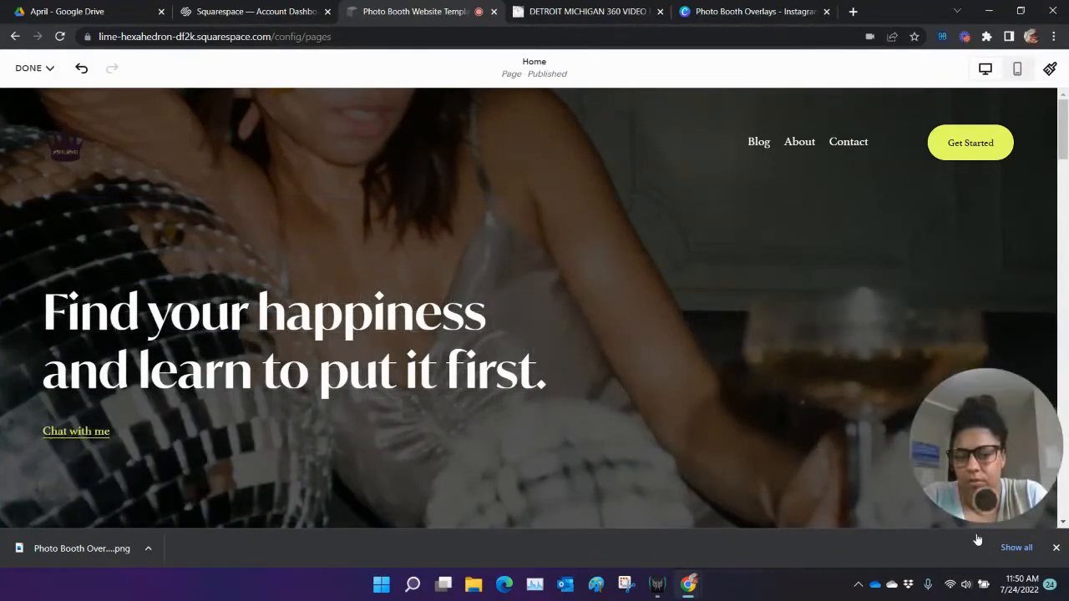
triple_click(281, 340)
key(ctrl+v)
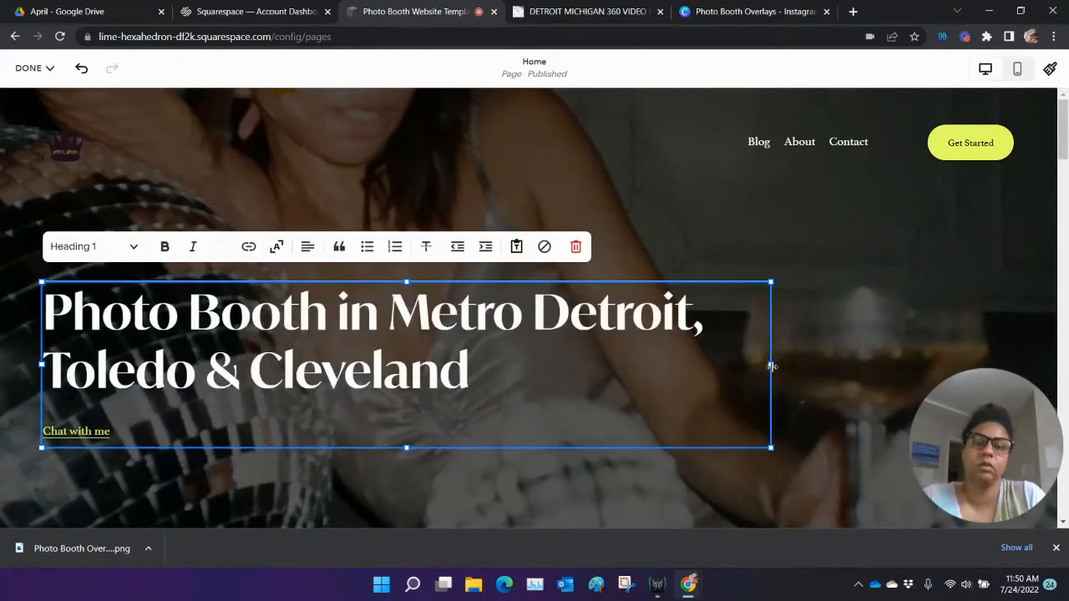
- Narrow the headline's text block so its first line breaks after "Metro", and review the section
drag(772, 366, 701, 388)
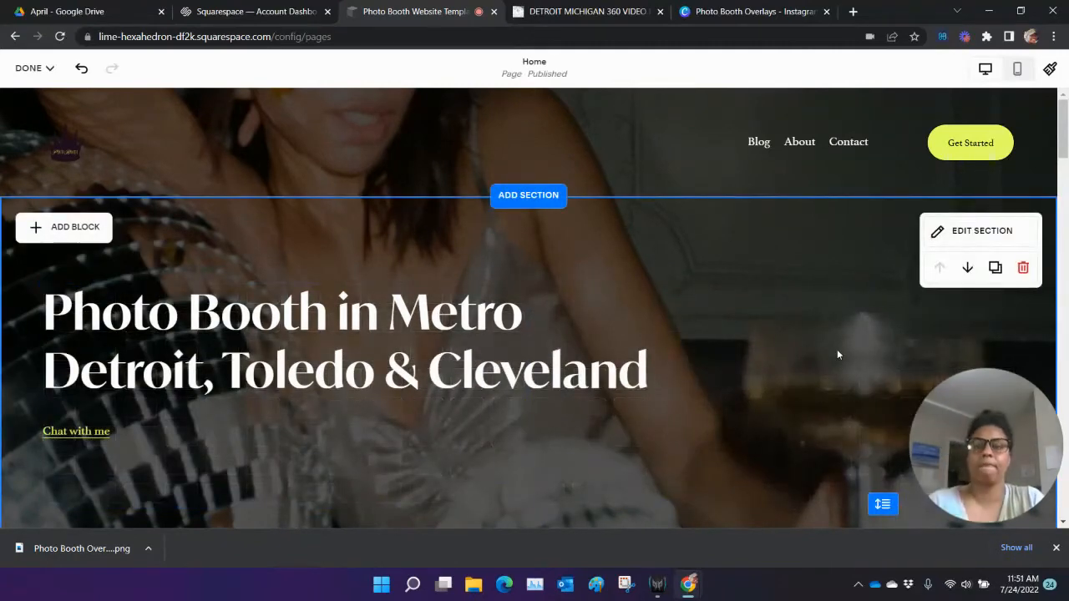
scroll(668, 400, down, 3)
scroll(832, 393, up, 3)
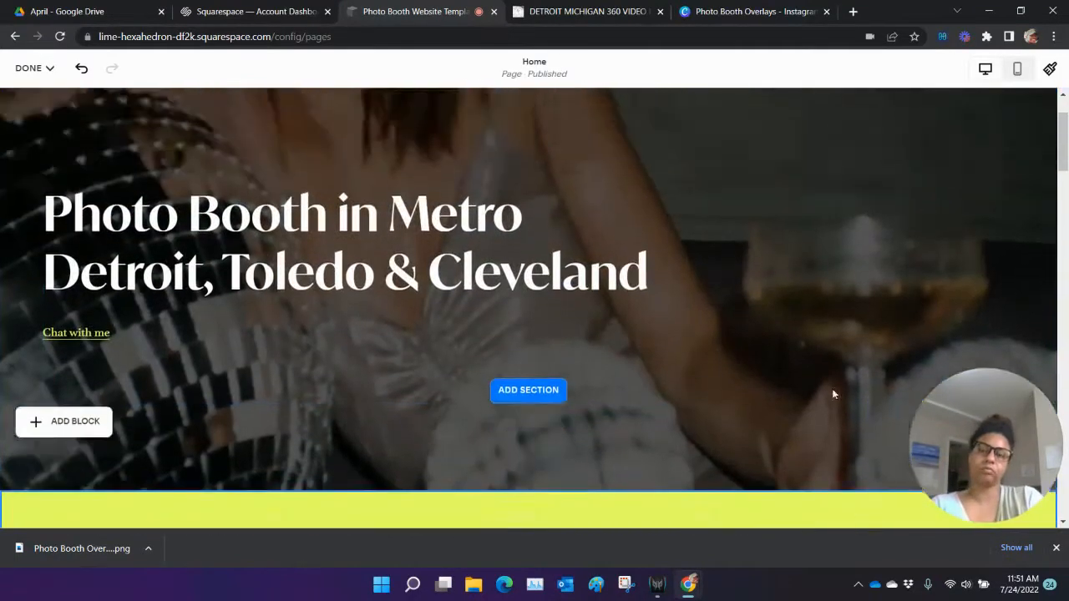
- Replace the "Chat with me" link text below the first section's headline with "Learn More"
scroll(833, 393, down, 1)
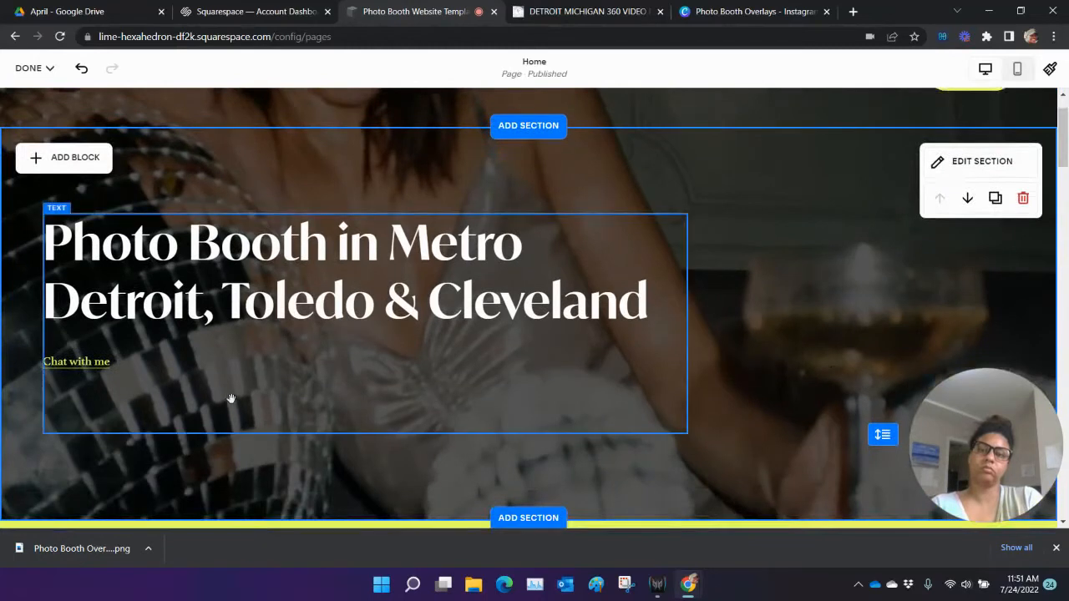
click(156, 373)
click(126, 359)
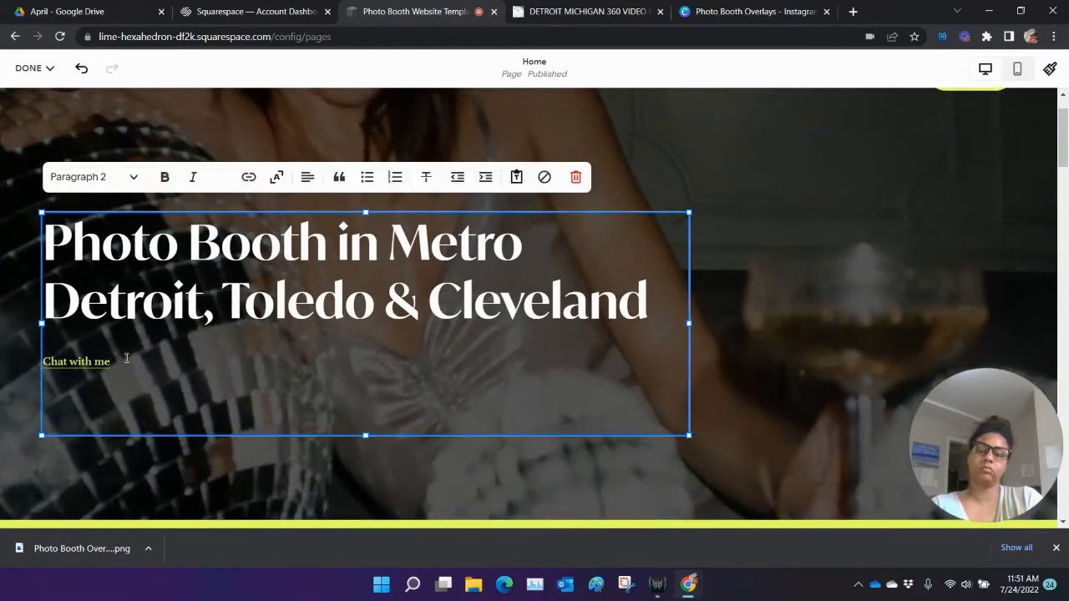
triple_click(84, 360)
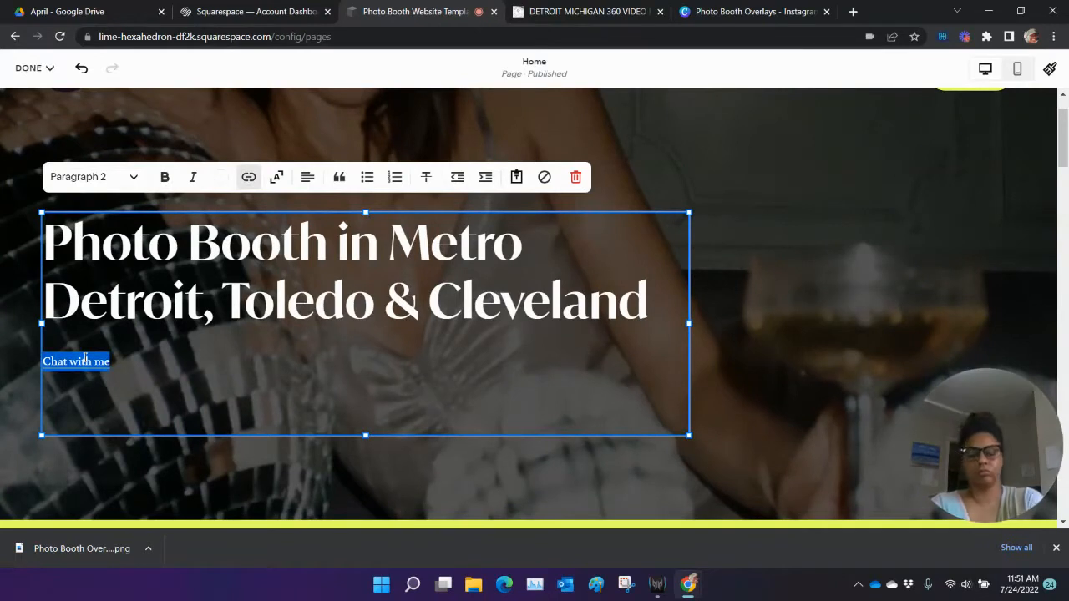
text(Le)
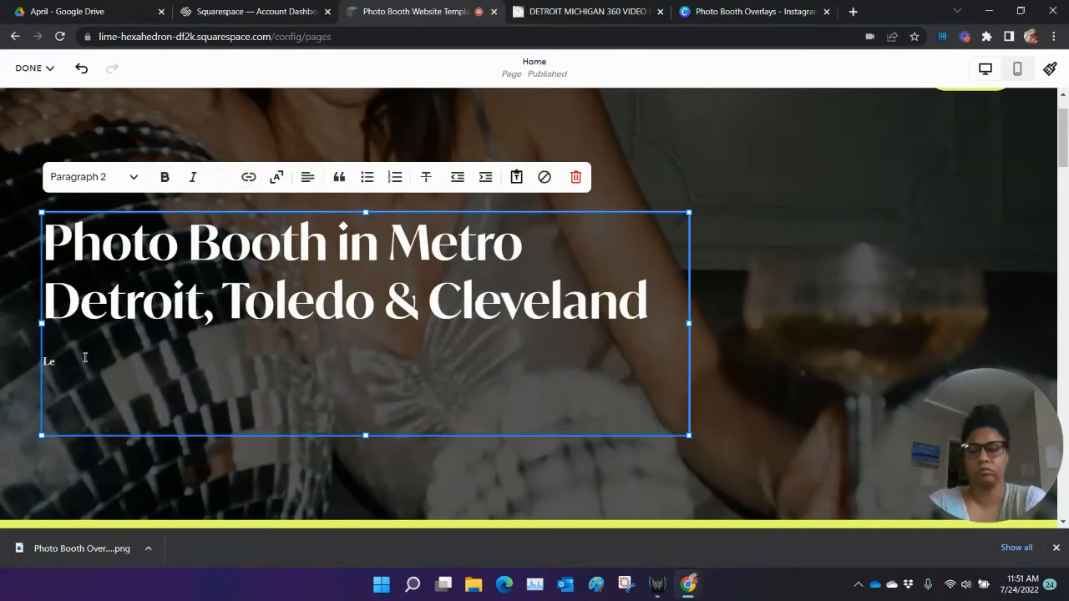
text(ar)
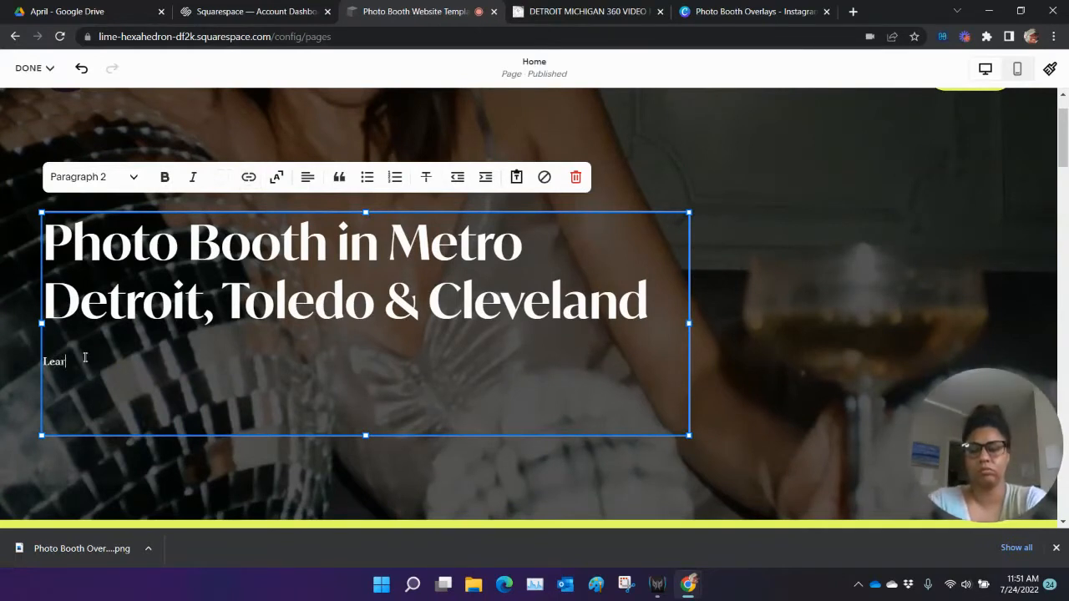
text(n More)
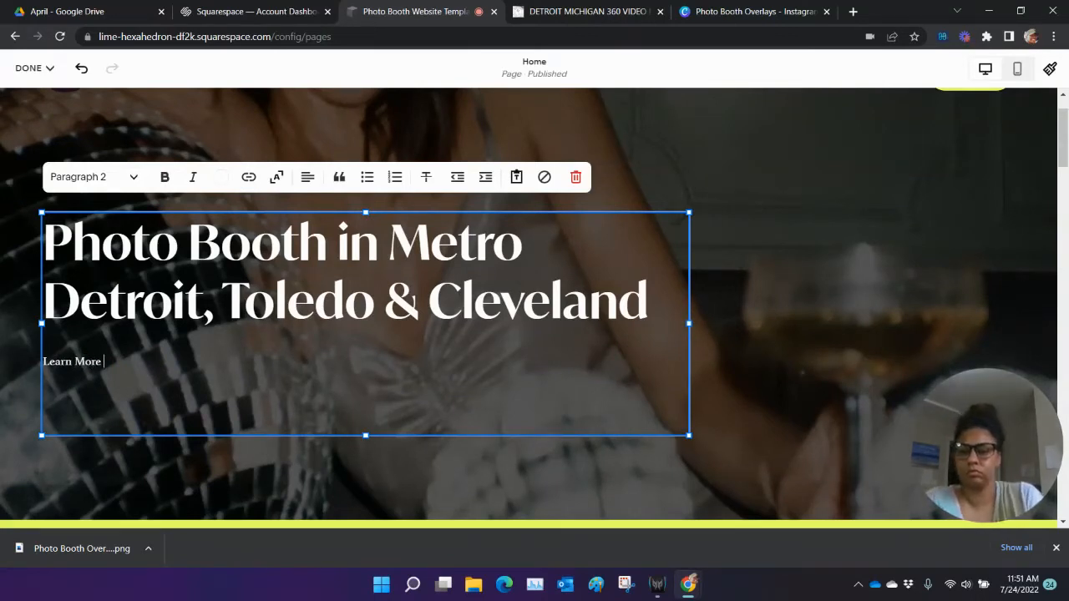
triple_click(90, 360)
scroll(520, 349, up, 1)
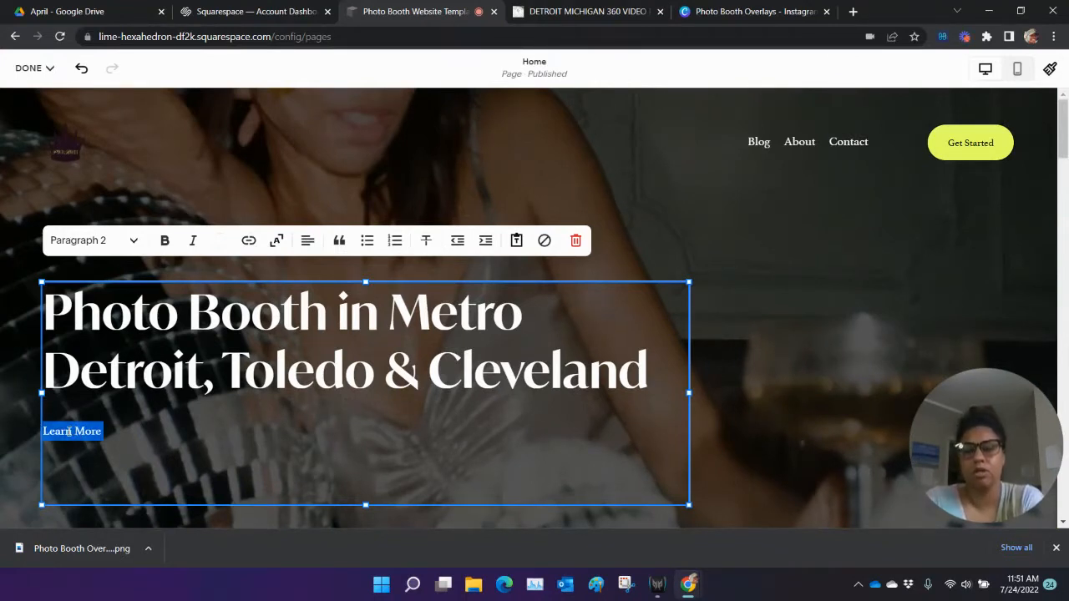
text(B)
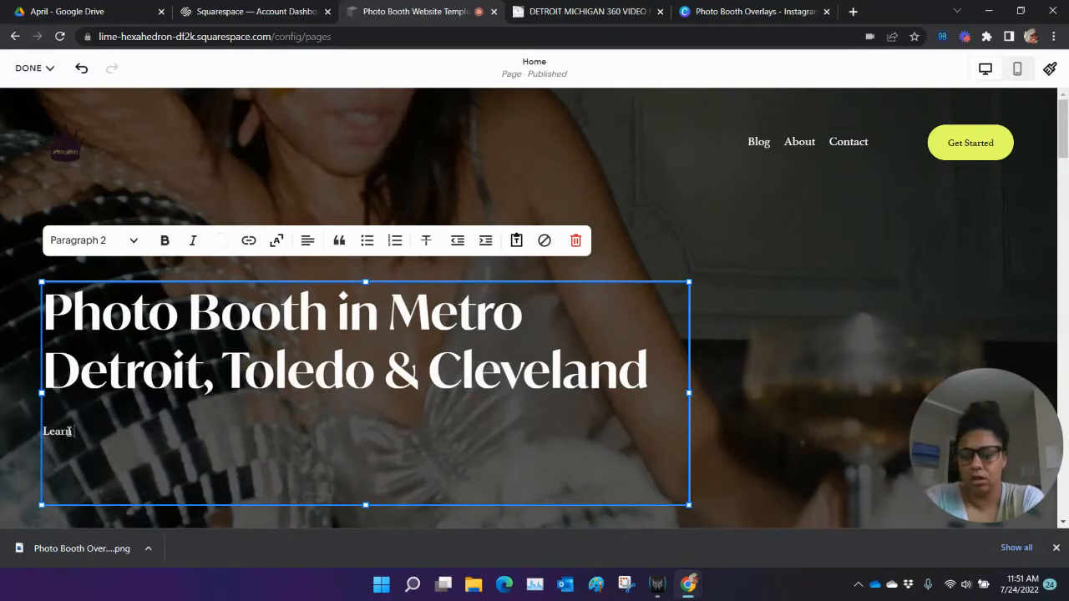
text(More)
- Try to link the "Learn More" text below the headline to the site's Contact page
triple_click(69, 431)
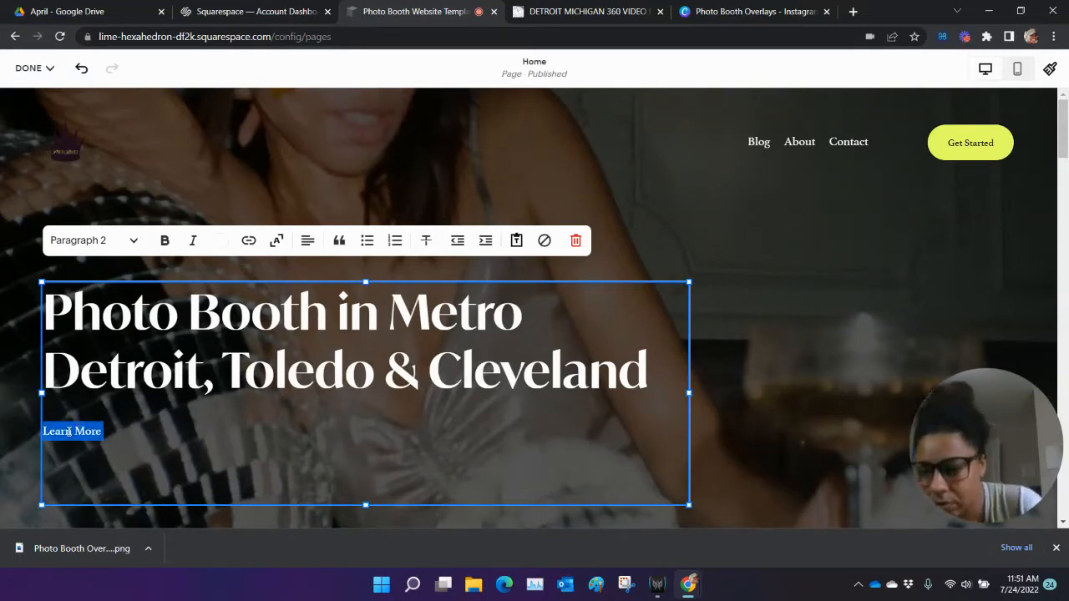
click(248, 240)
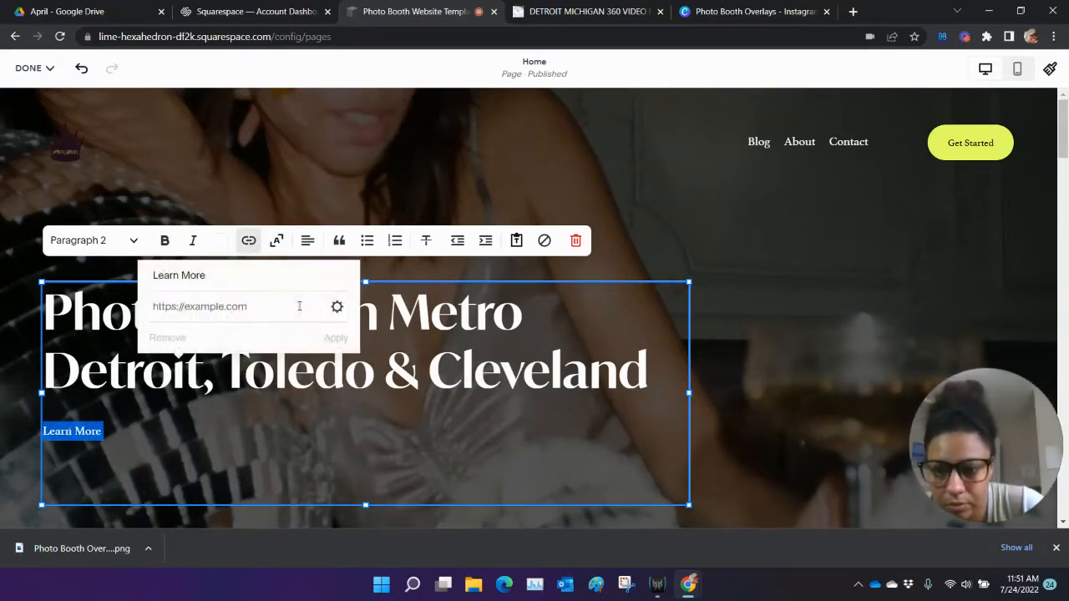
click(336, 306)
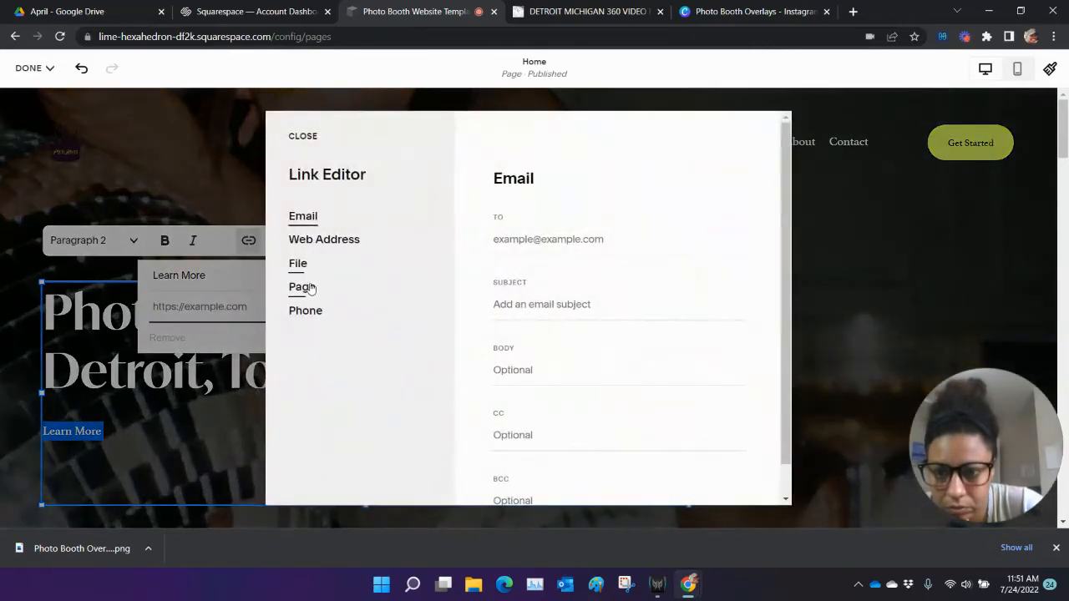
click(306, 287)
click(561, 239)
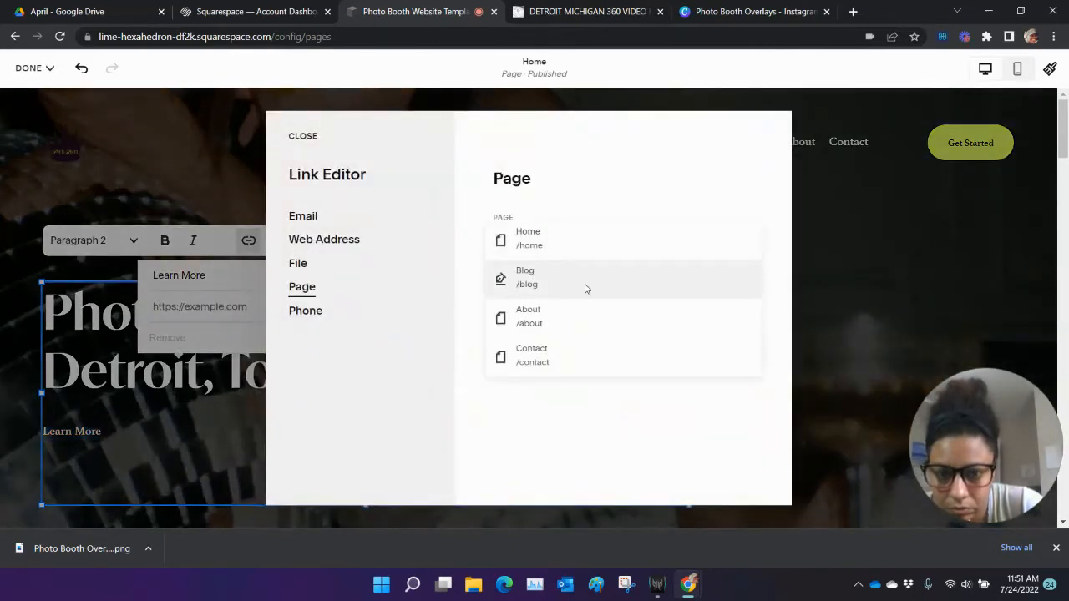
click(601, 352)
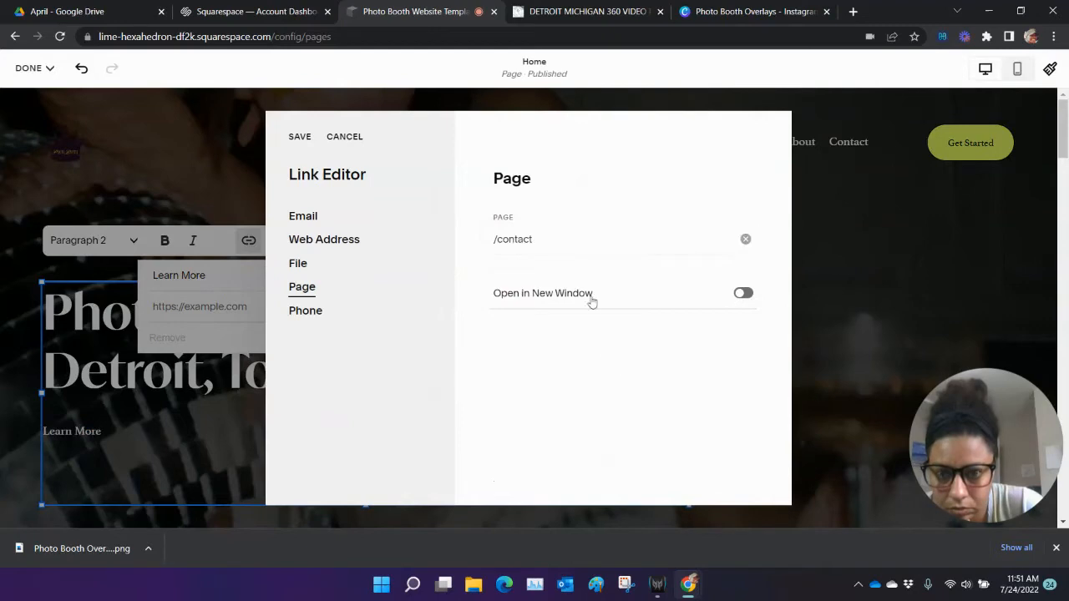
click(299, 134)
click(306, 466)
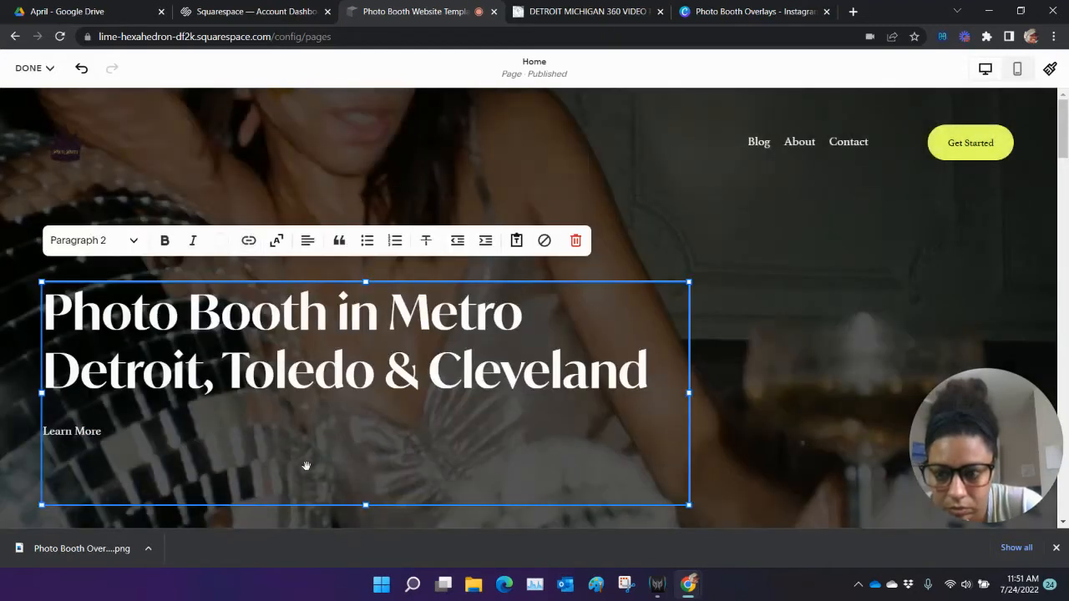
- Reopen the link settings for "Learn More" and try assigning the Contact page again
triple_click(78, 433)
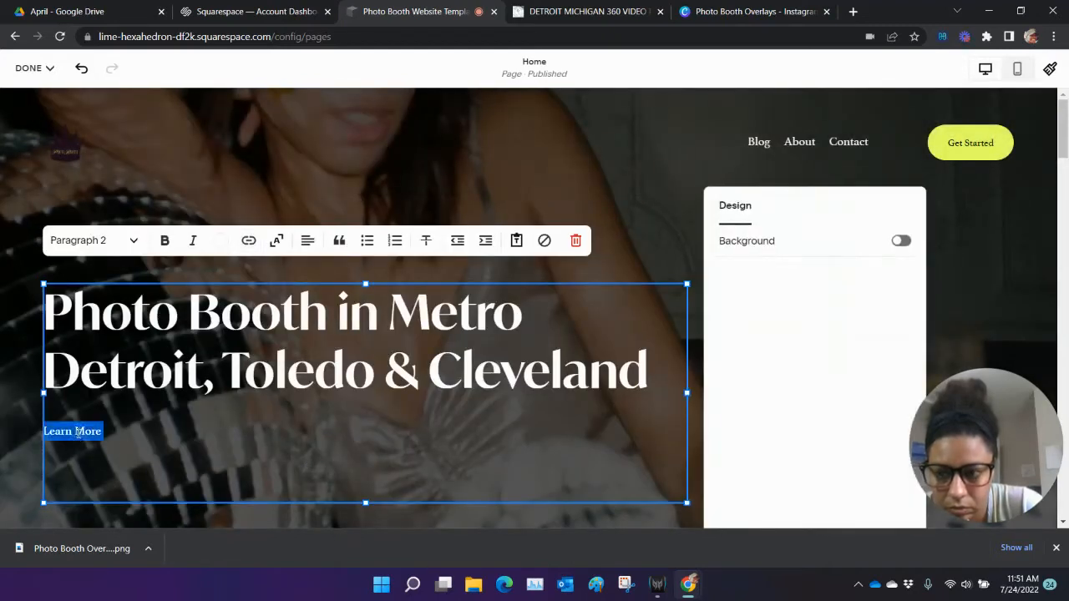
click(248, 240)
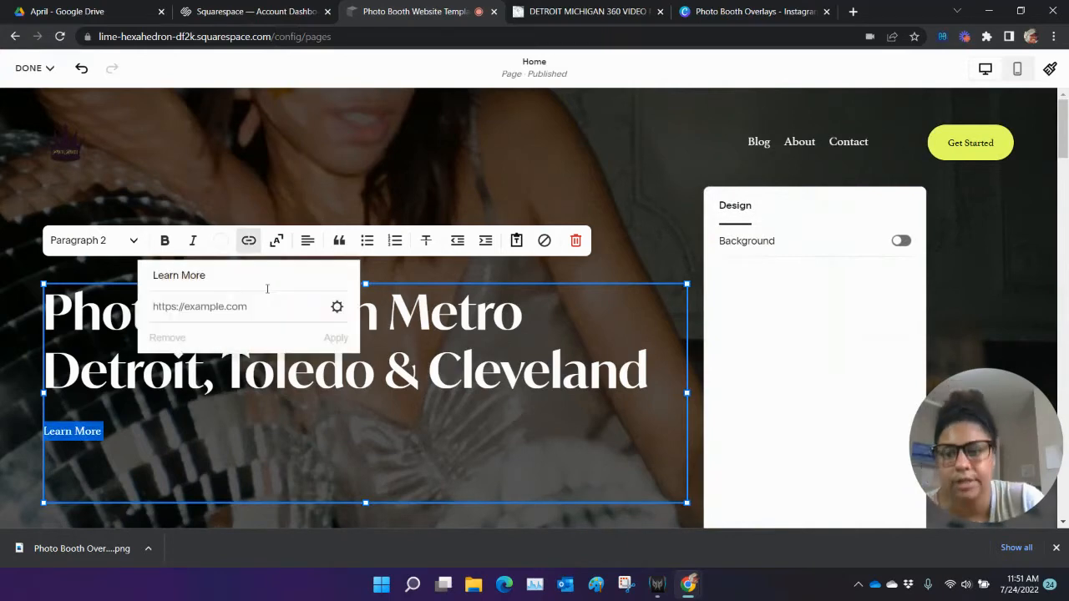
click(338, 307)
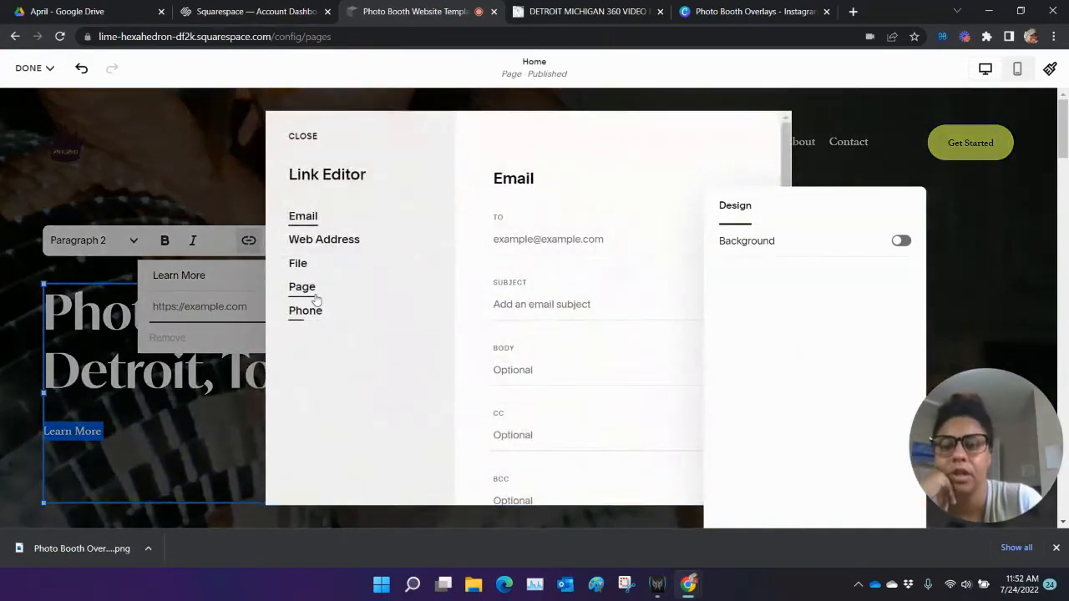
click(303, 287)
click(571, 244)
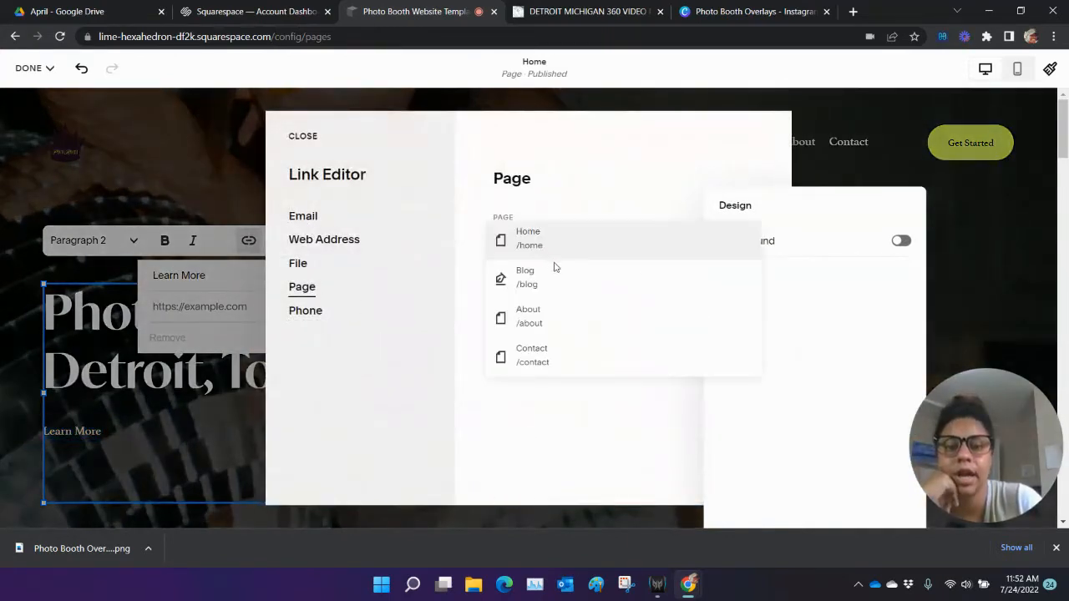
click(572, 346)
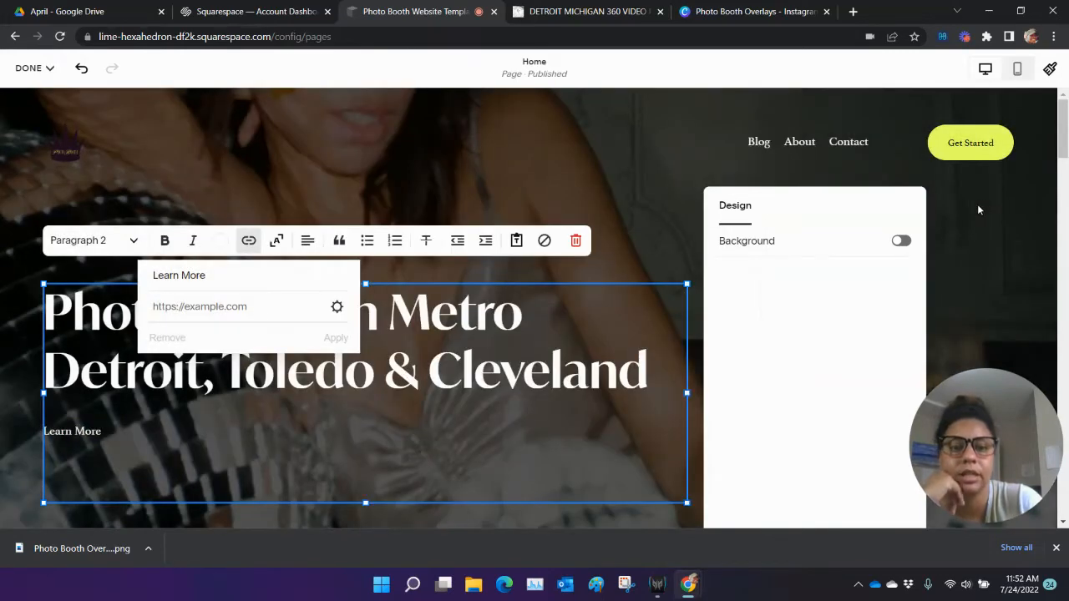
- Turn on the headline text block's background and switch it back off
click(803, 250)
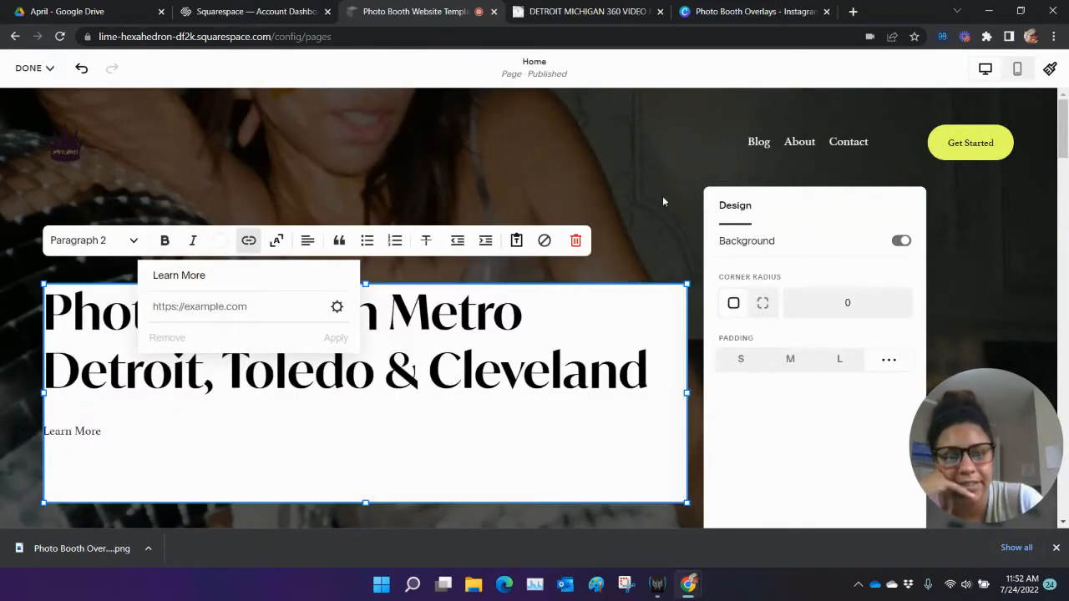
click(665, 197)
click(672, 306)
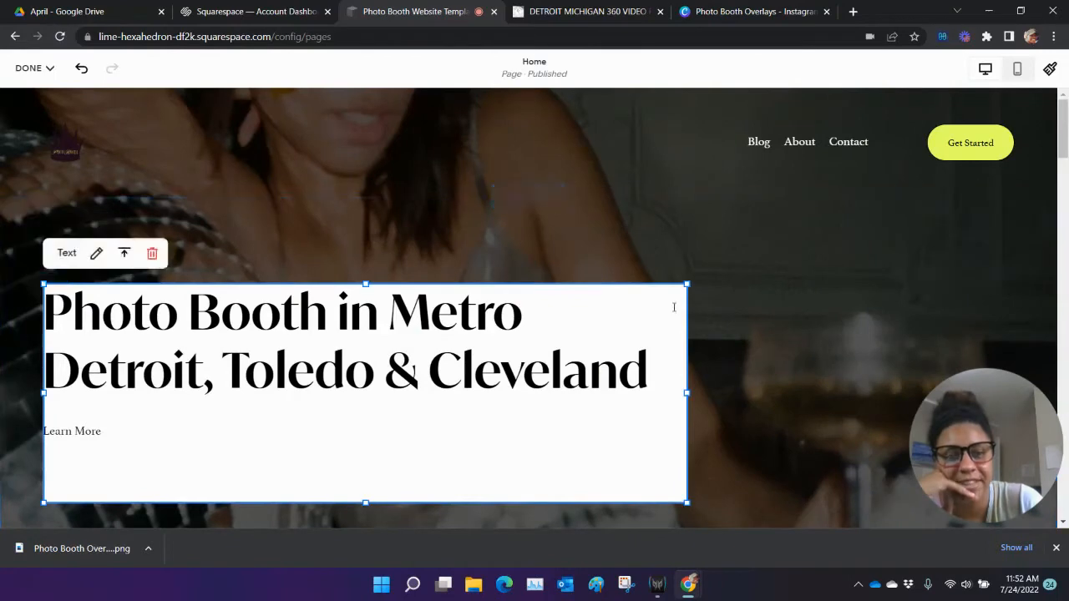
click(96, 253)
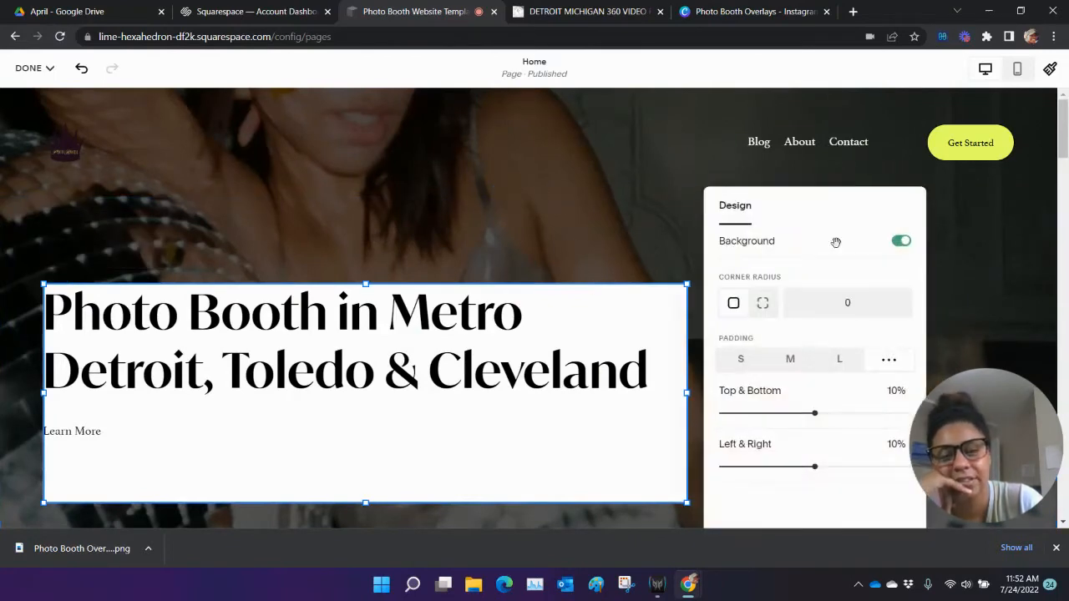
click(902, 242)
click(591, 238)
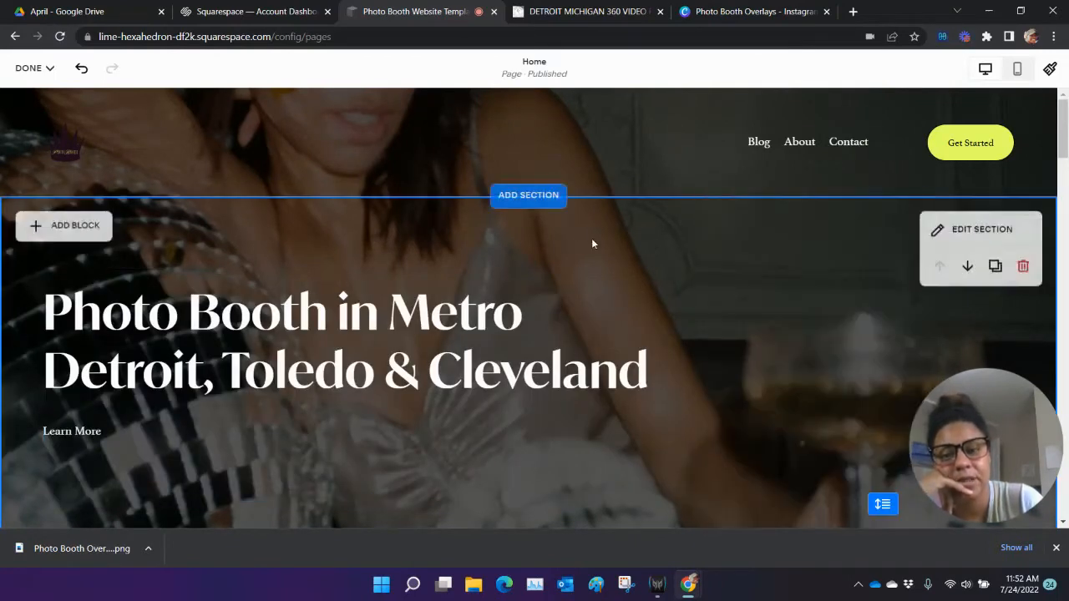
- Link the "Learn More" text below the headline to the /contact page and save the link
click(69, 434)
double_click(71, 434)
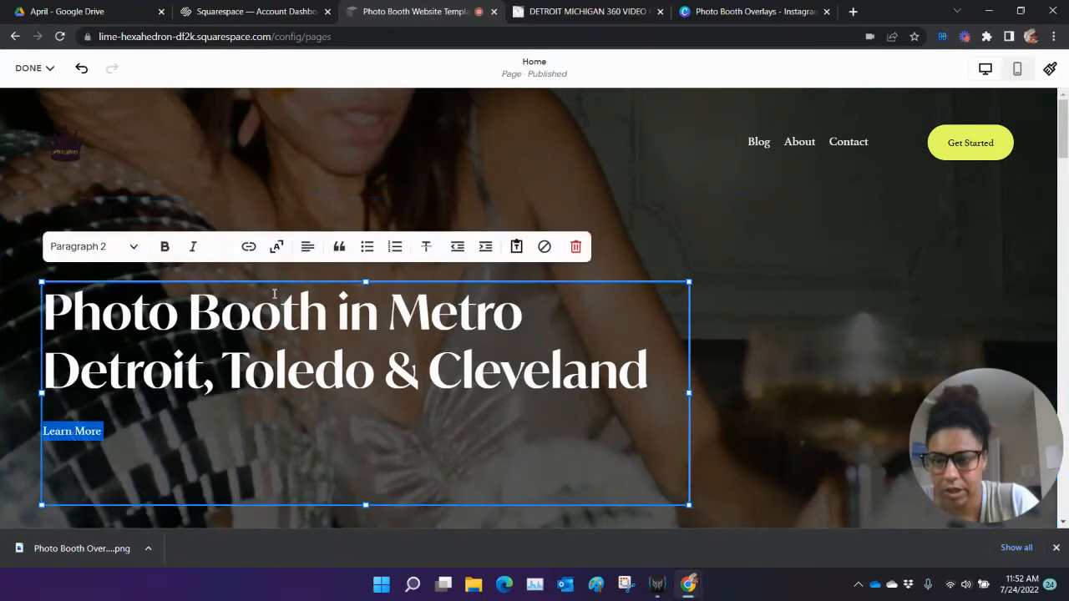
click(248, 247)
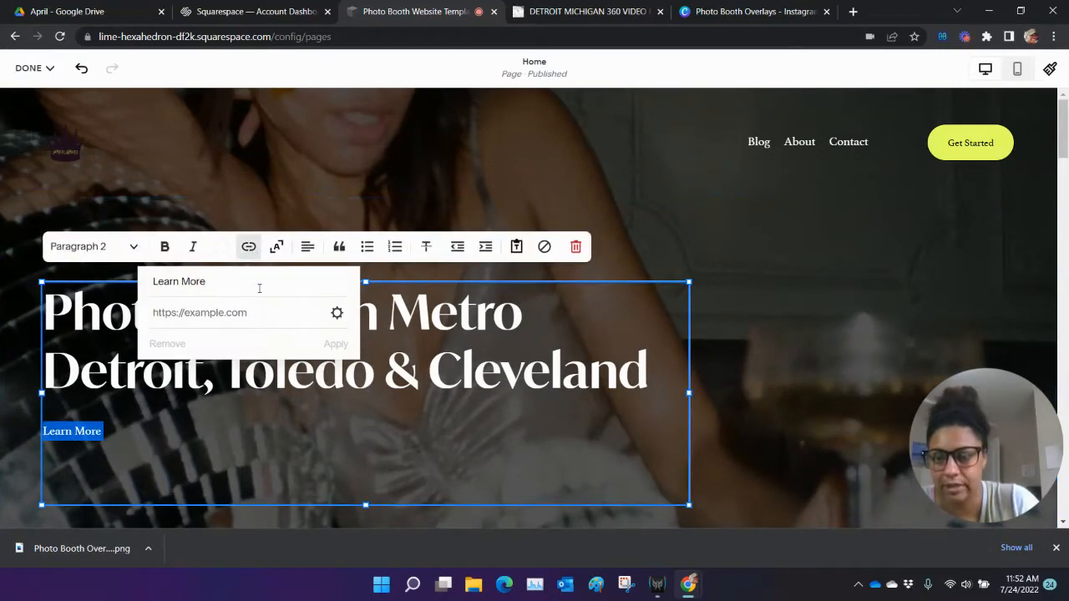
click(337, 314)
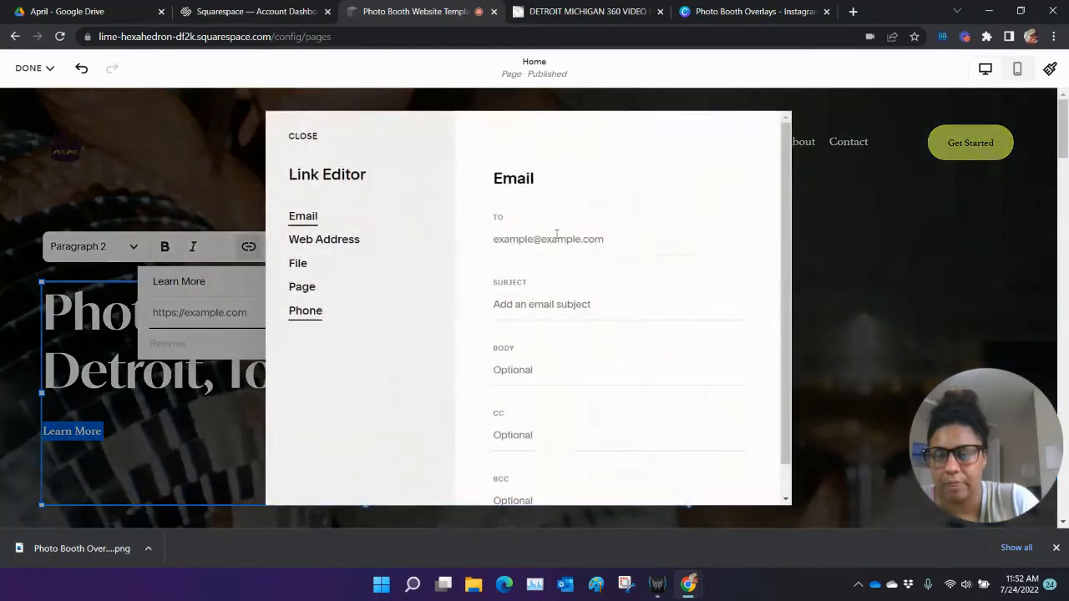
click(359, 285)
click(558, 242)
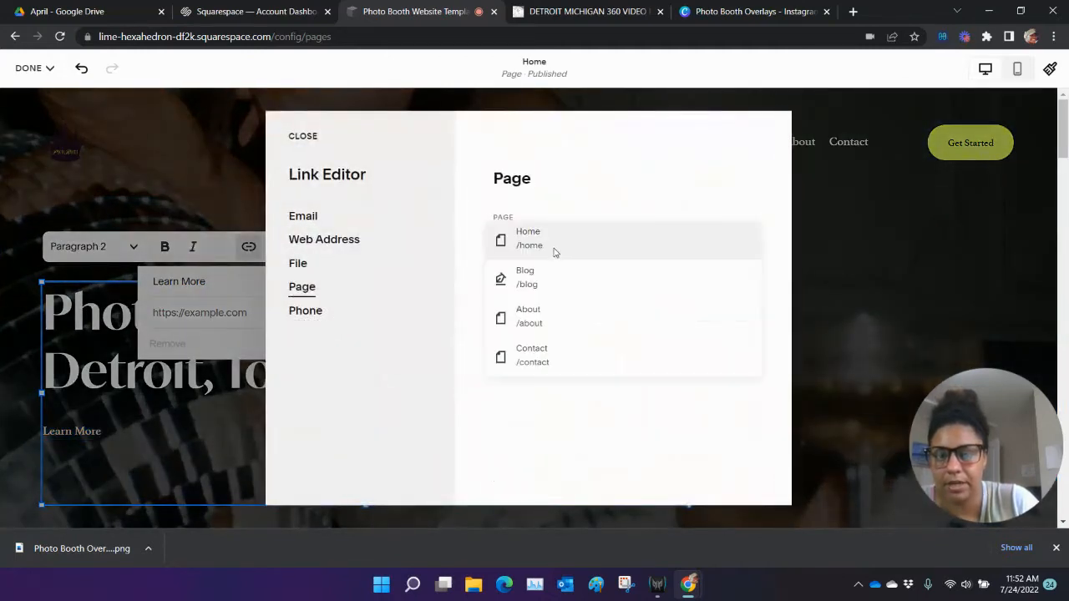
click(587, 358)
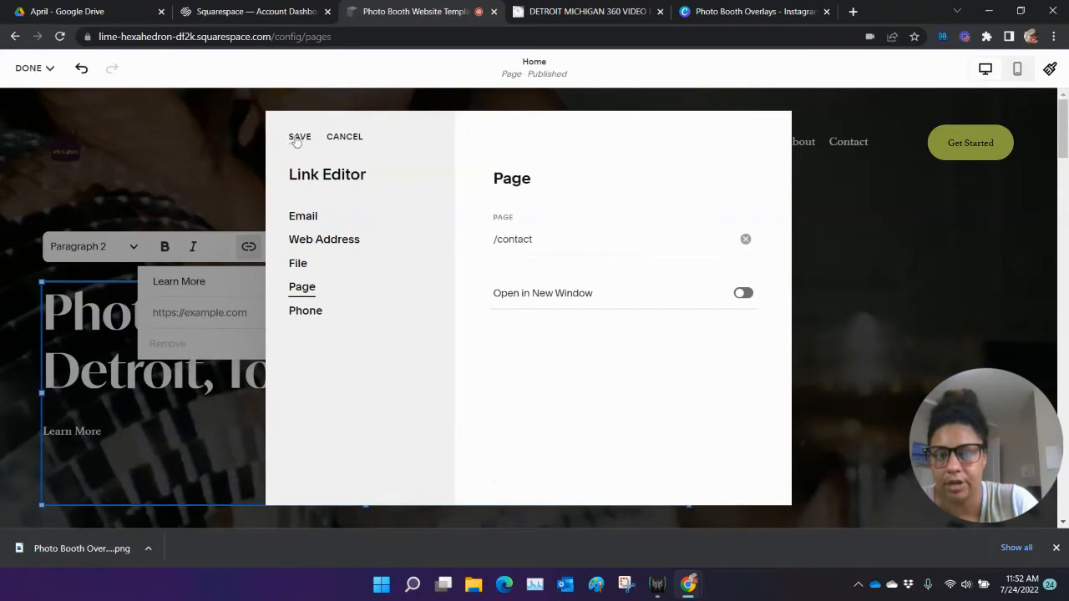
click(298, 137)
click(340, 342)
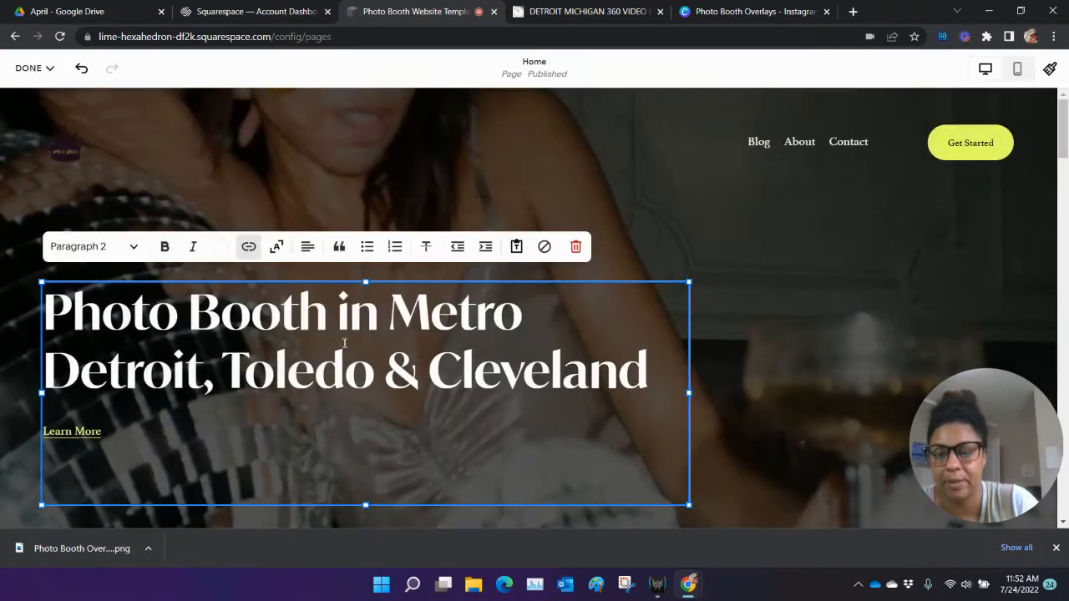
click(751, 242)
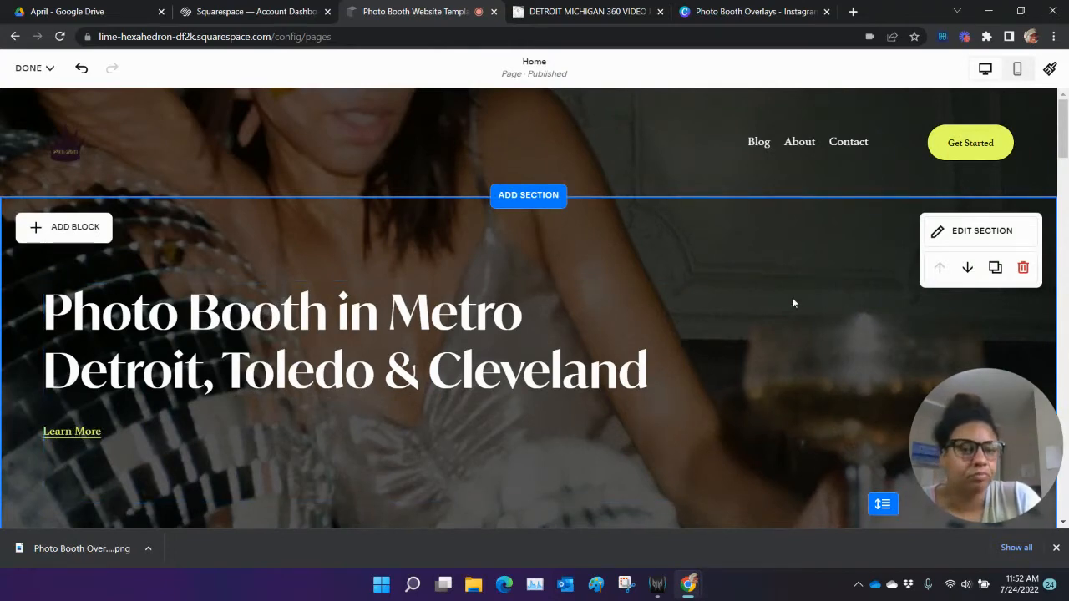
- Open the site header for editing and show the settings of its elements, including the "Get Started" button
scroll(777, 289, down, 1)
scroll(777, 291, down, 3)
scroll(777, 291, up, 4)
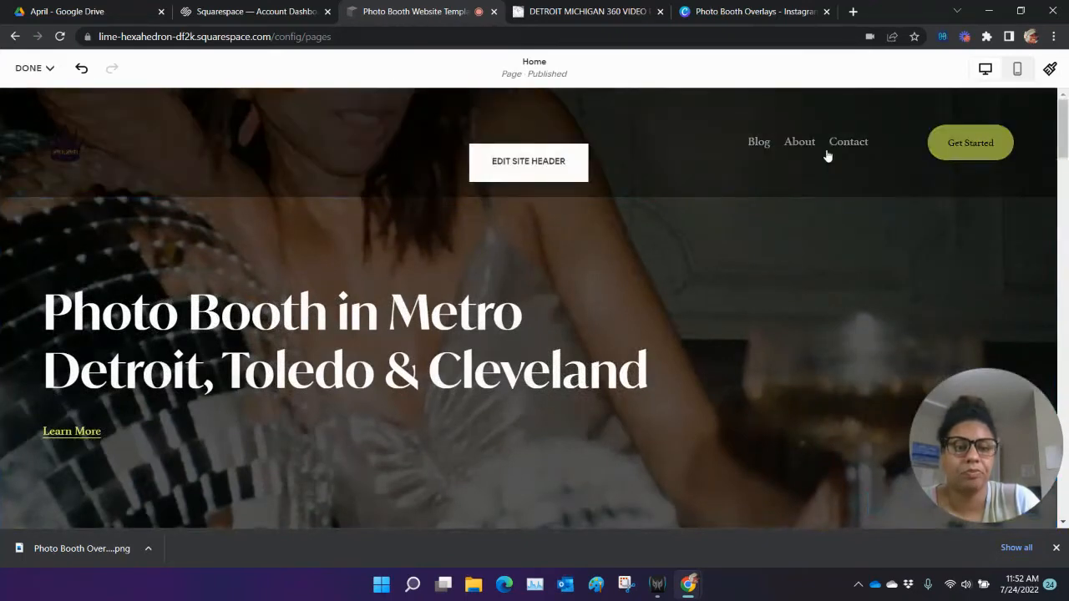
click(558, 174)
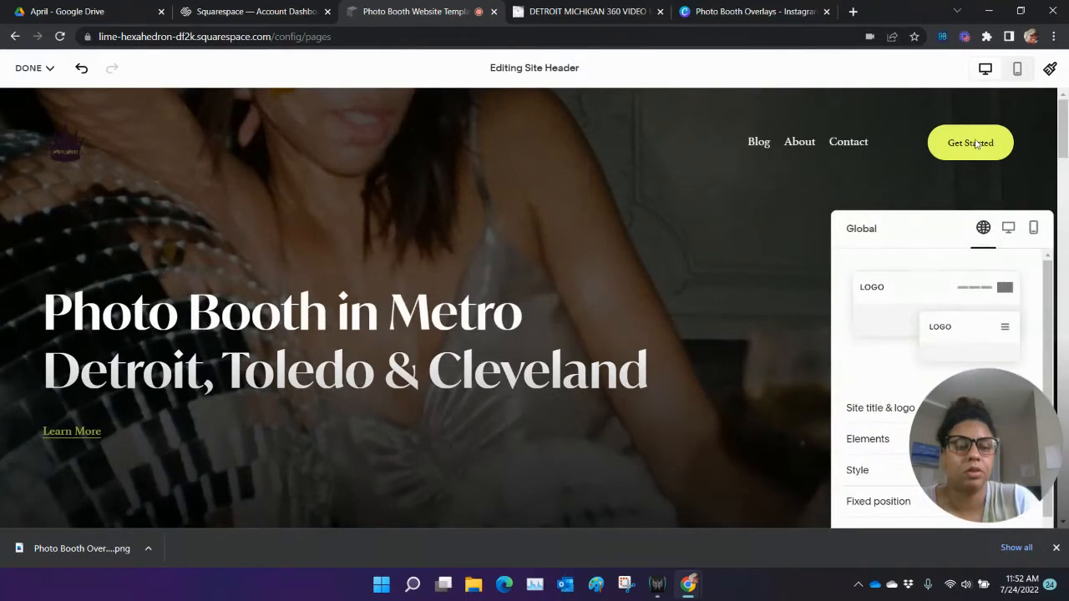
drag(984, 499, 163, 499)
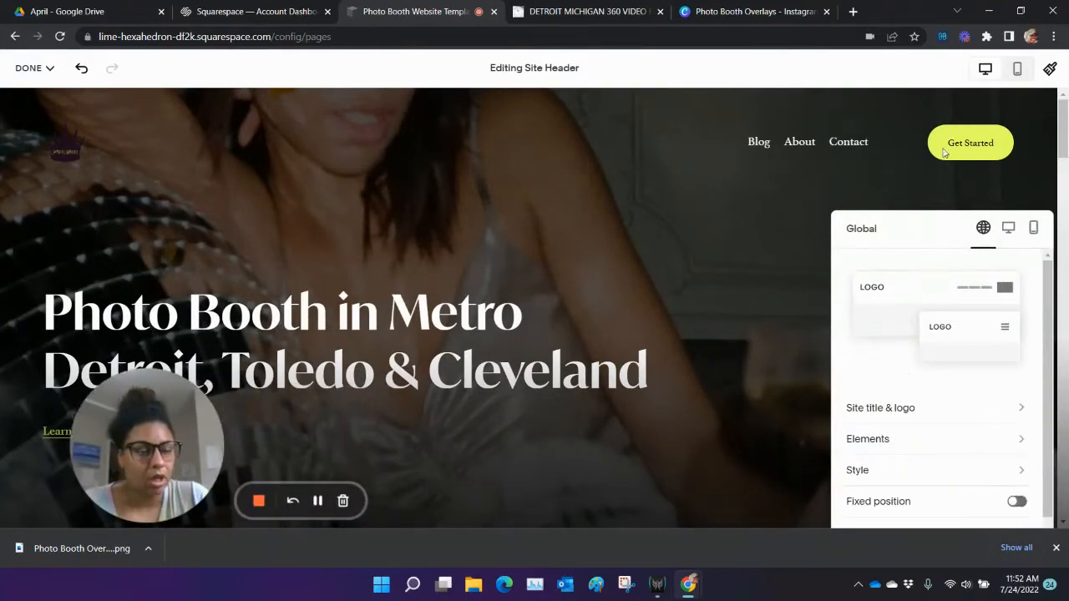
click(915, 441)
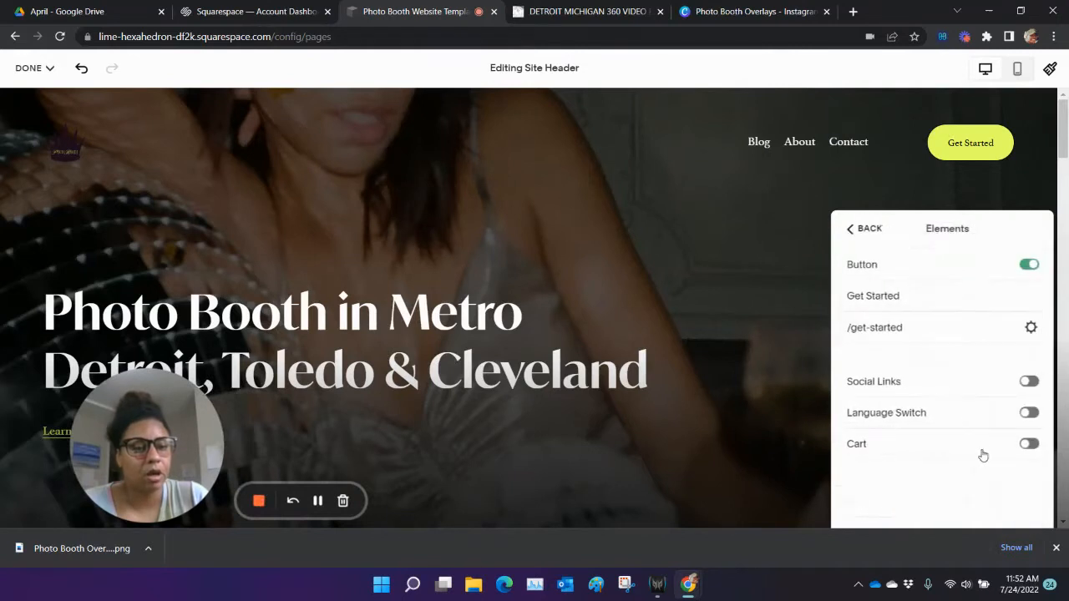
- Change the site header button's label to "Book Now"
click(905, 298)
triple_click(905, 298)
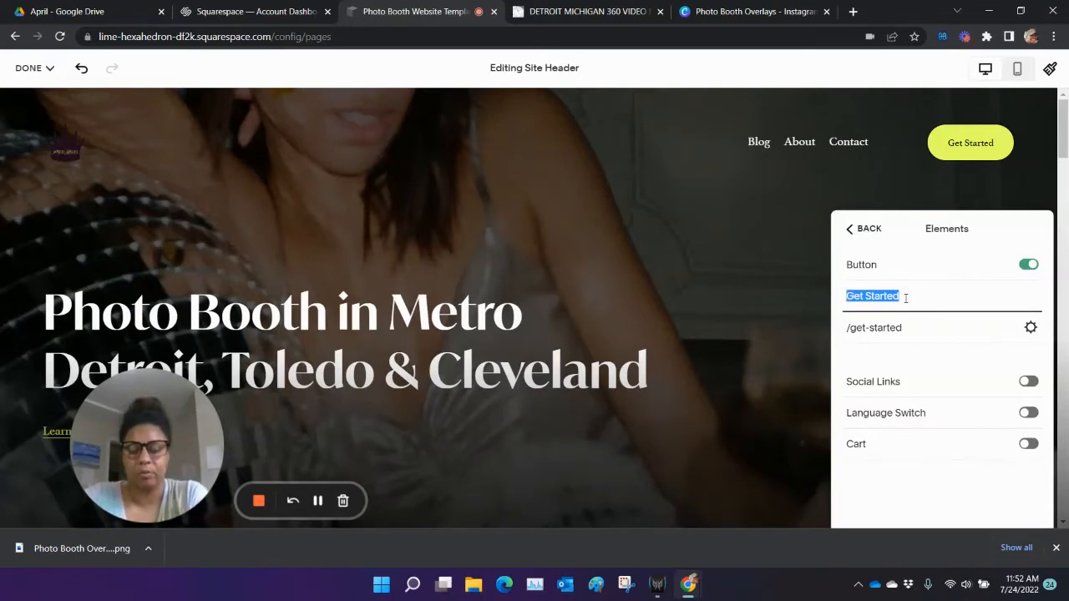
text(Boo)
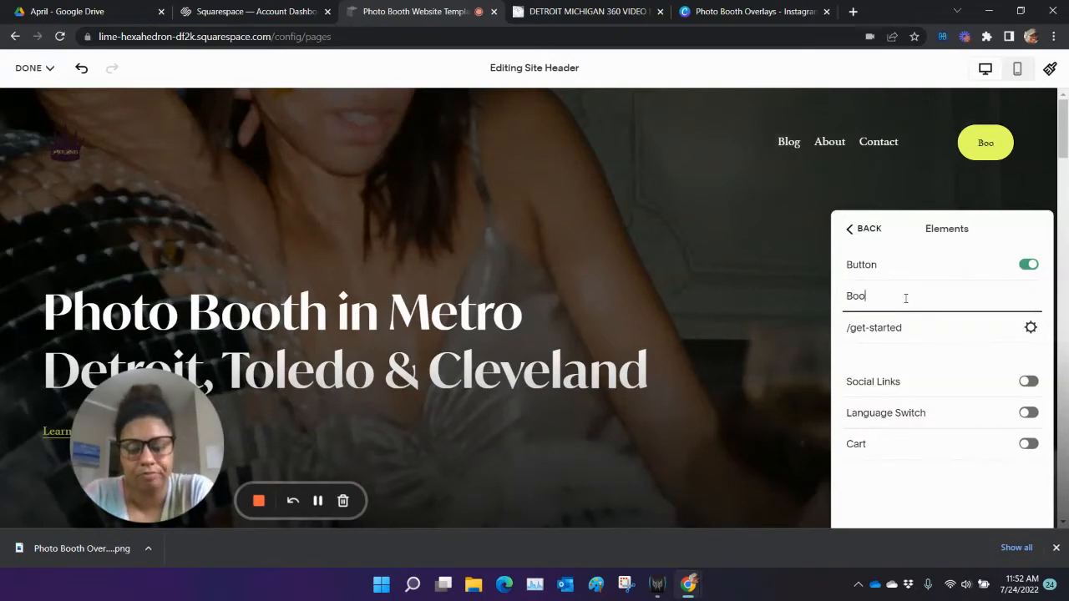
text(k Now)
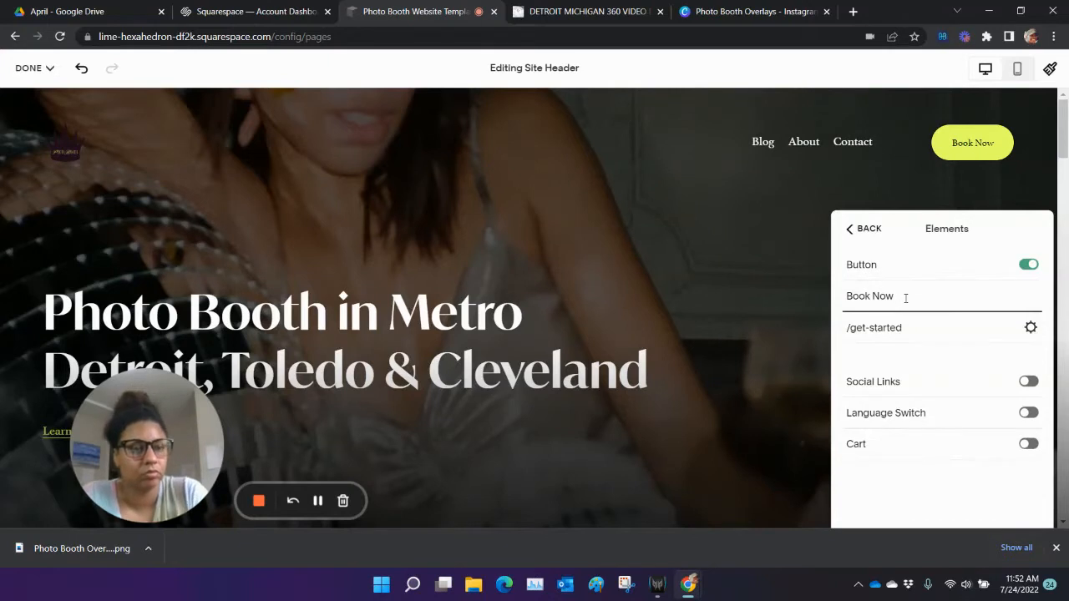
- Set the header button's link to /book-now and leave the site header editor
drag(909, 330, 852, 332)
text(/book-now)
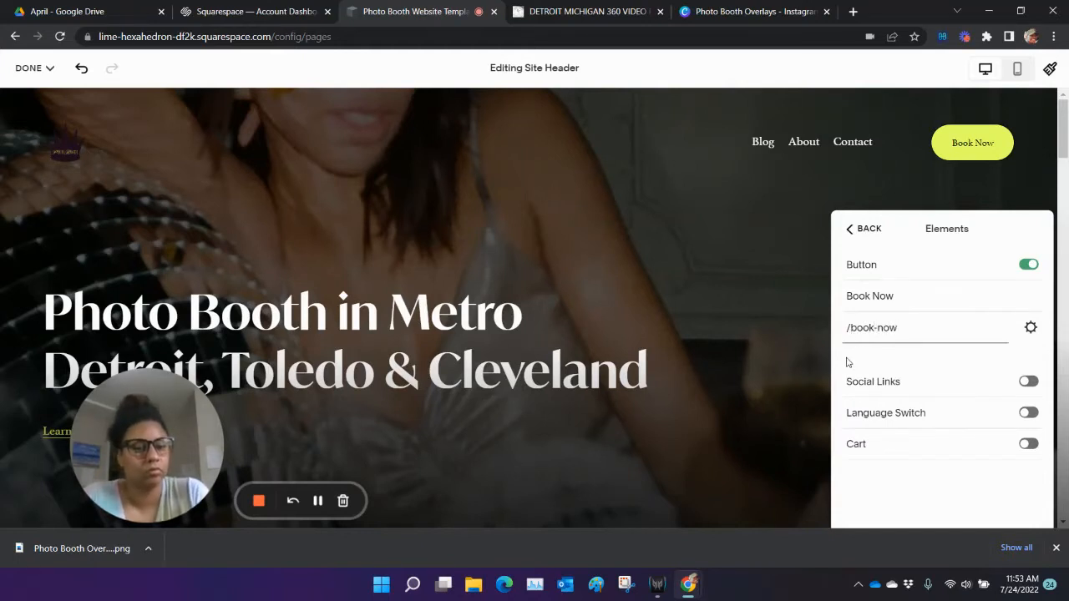
click(847, 362)
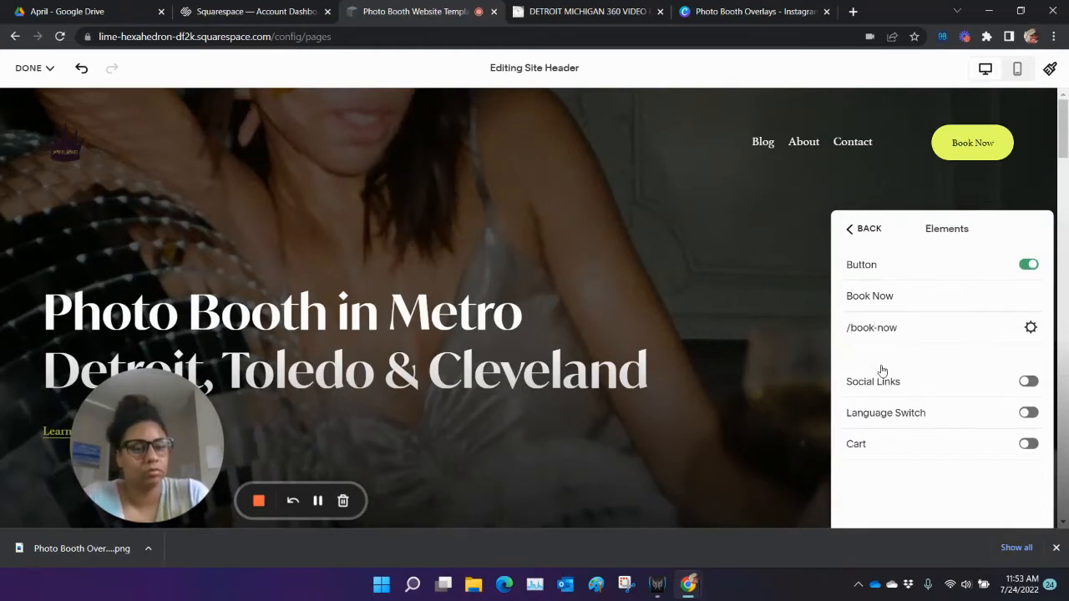
click(864, 229)
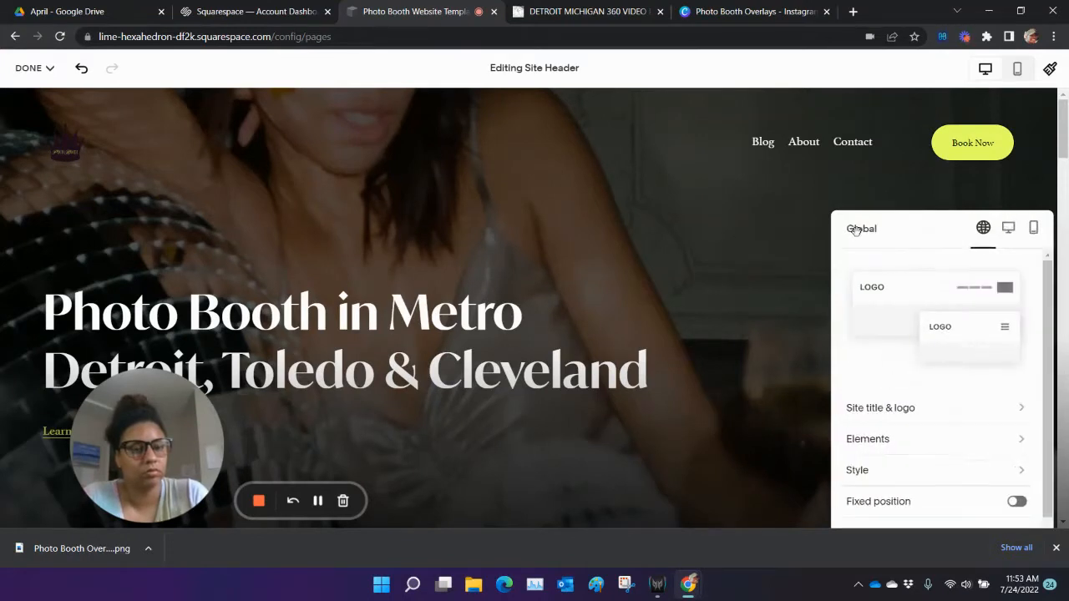
click(803, 250)
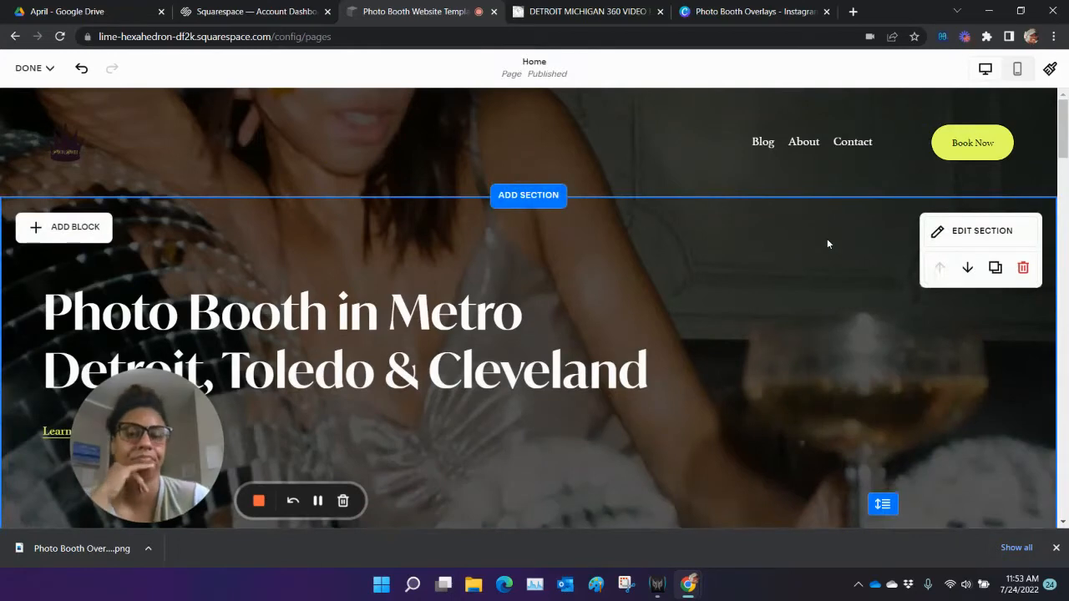
- Review the home page's hero section and the section below it
scroll(841, 308, down, 2)
scroll(841, 307, up, 2)
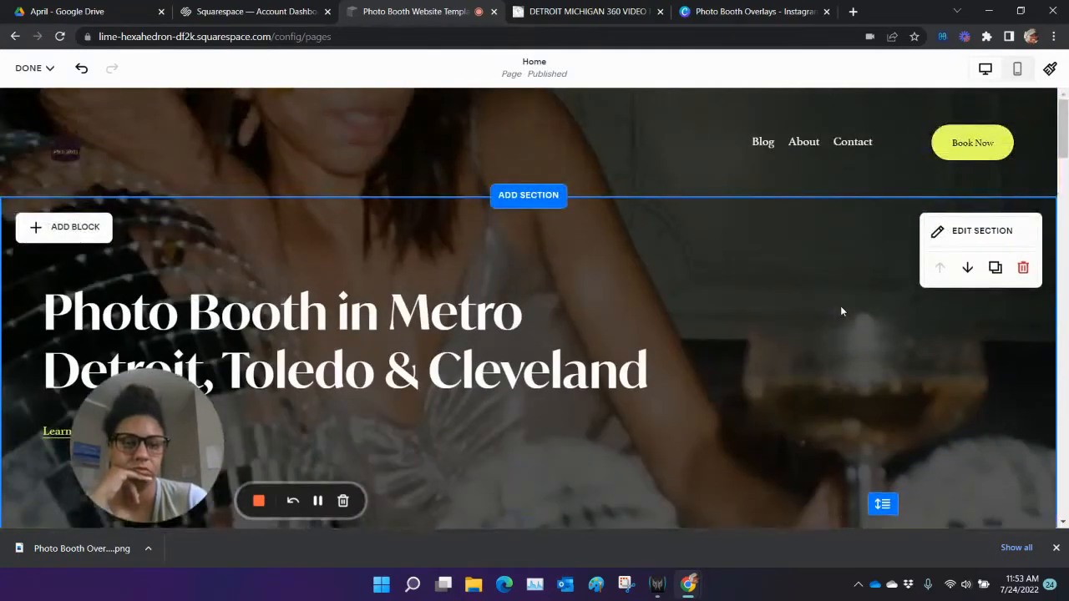
scroll(841, 310, down, 3)
scroll(841, 311, down, 2)
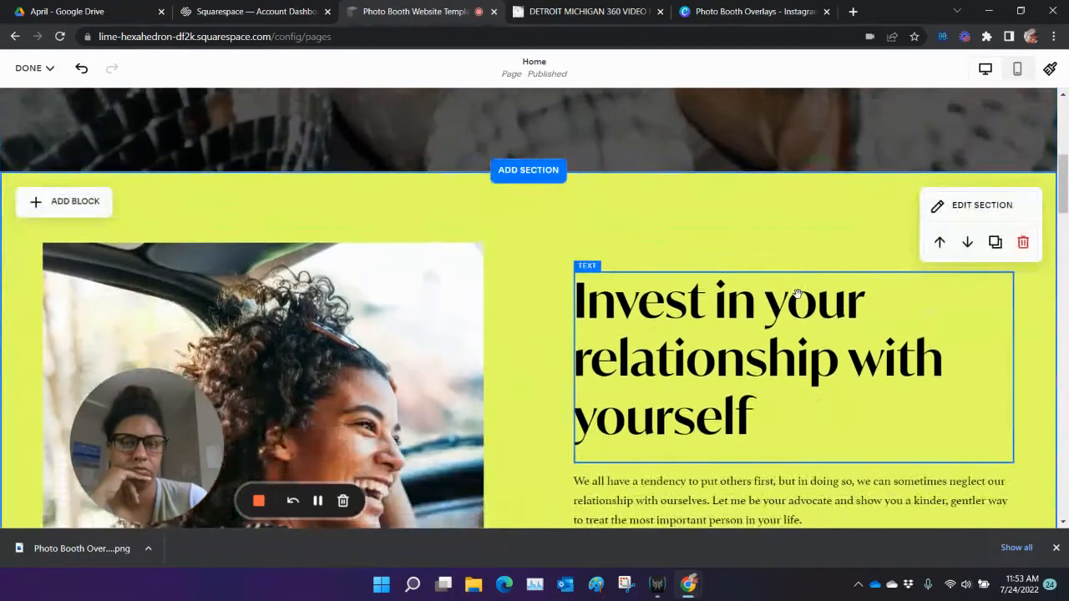
click(592, 11)
drag(632, 71, 0, 534)
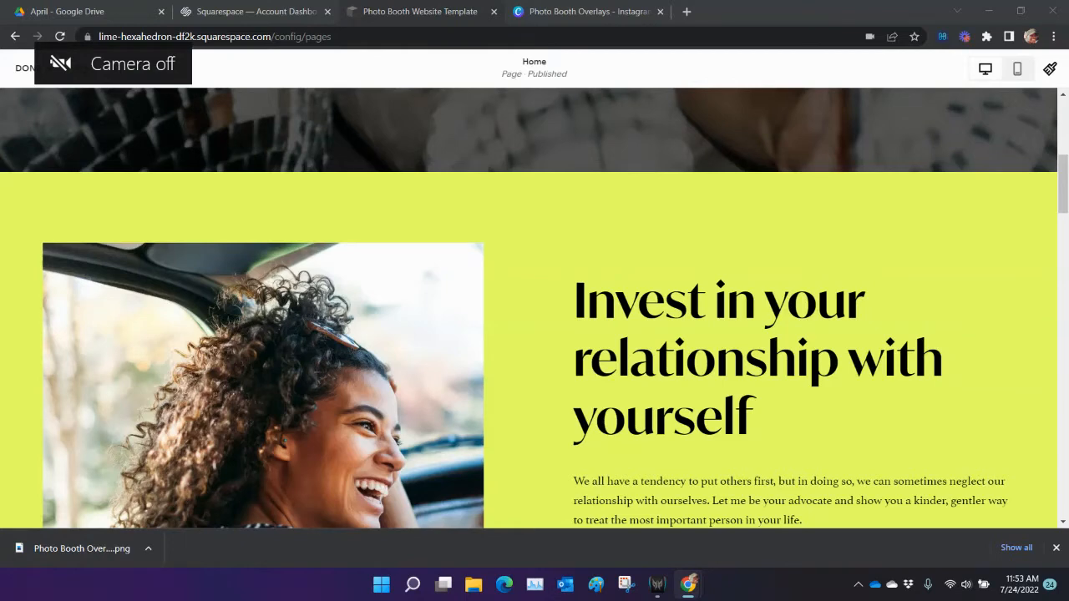
click(303, 7)
click(406, 11)
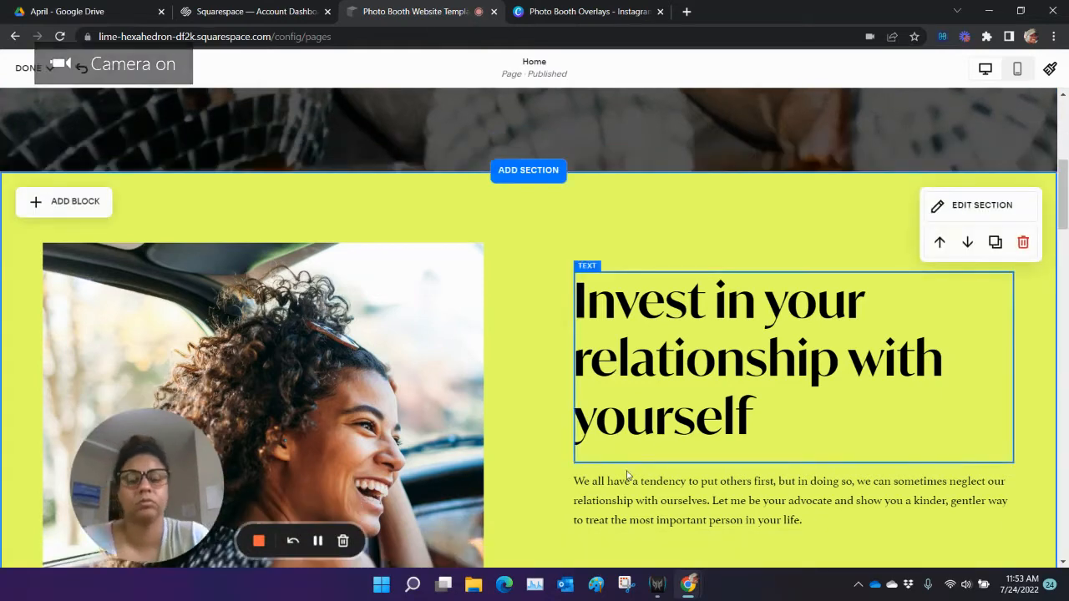
scroll(593, 426, up, 5)
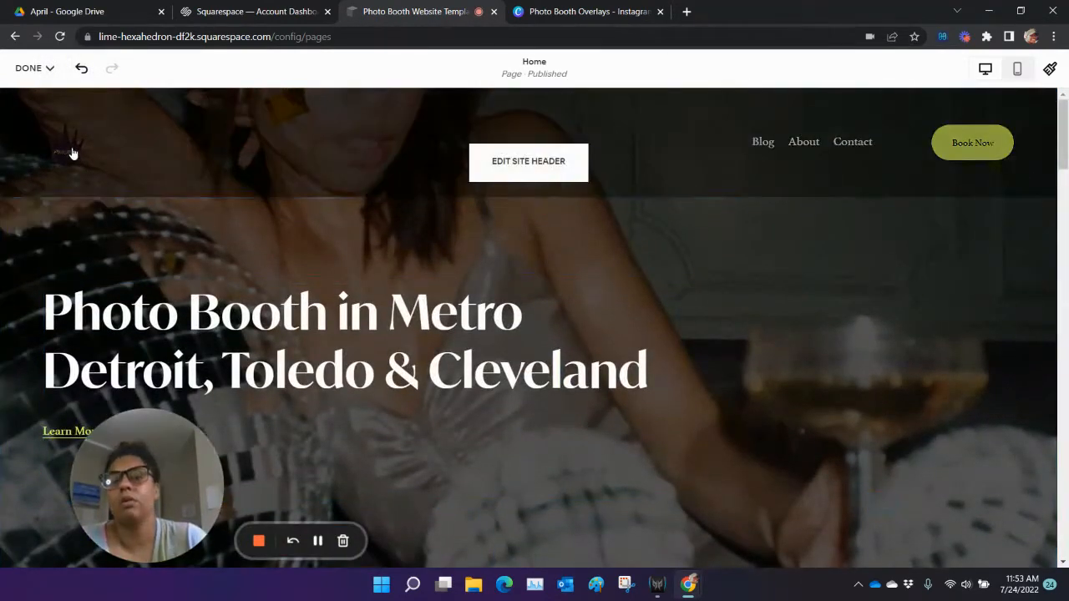
- Switch to the Photo Booth Overlays design in Canva and go to the Photo Booth wordmark on page 10
click(583, 15)
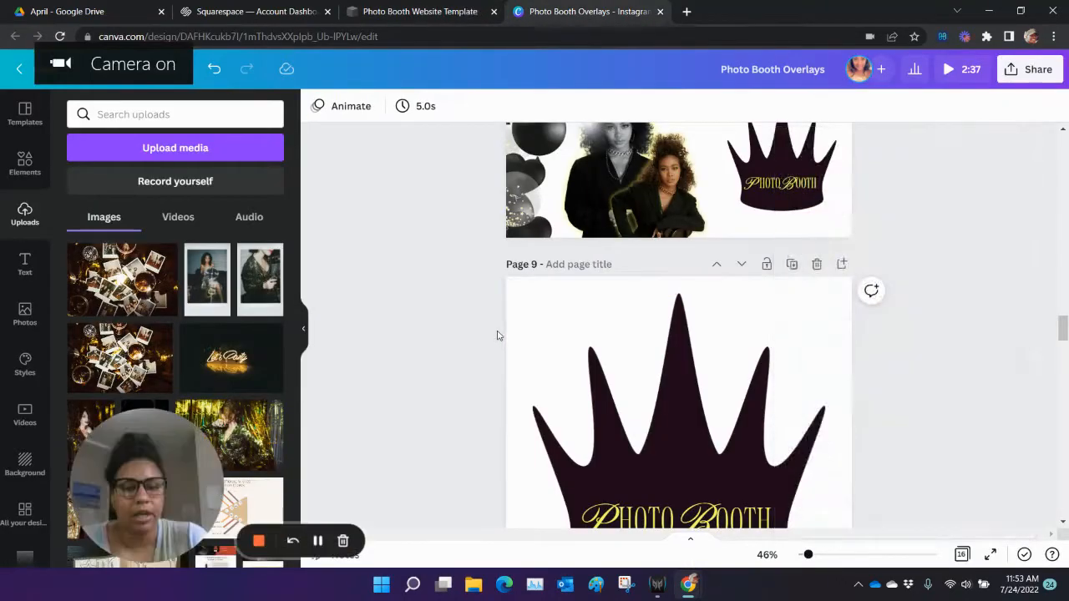
scroll(497, 335, down, 7)
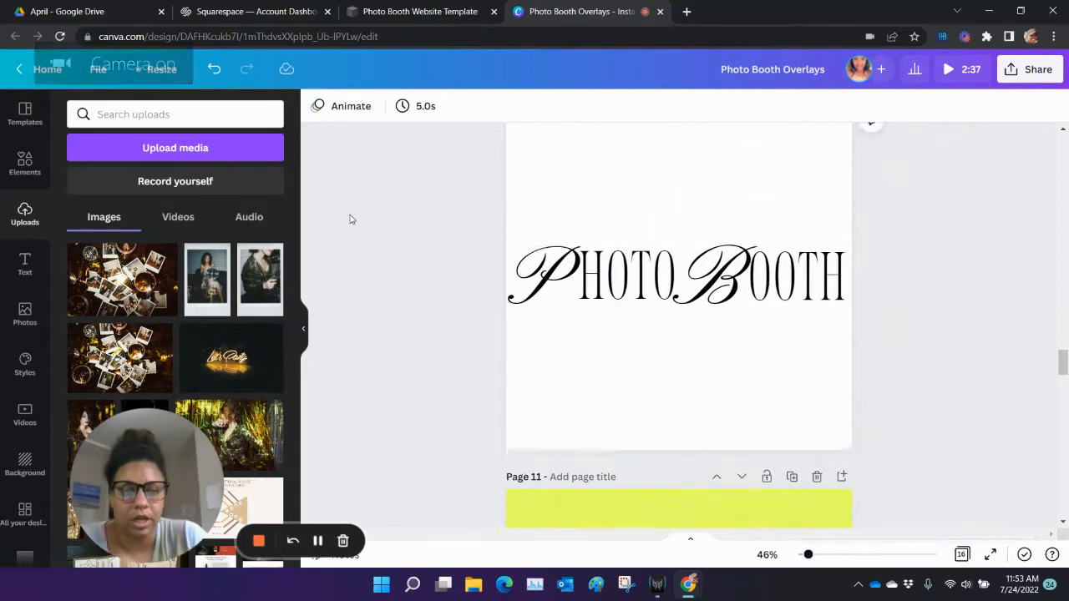
drag(350, 215, 456, 257)
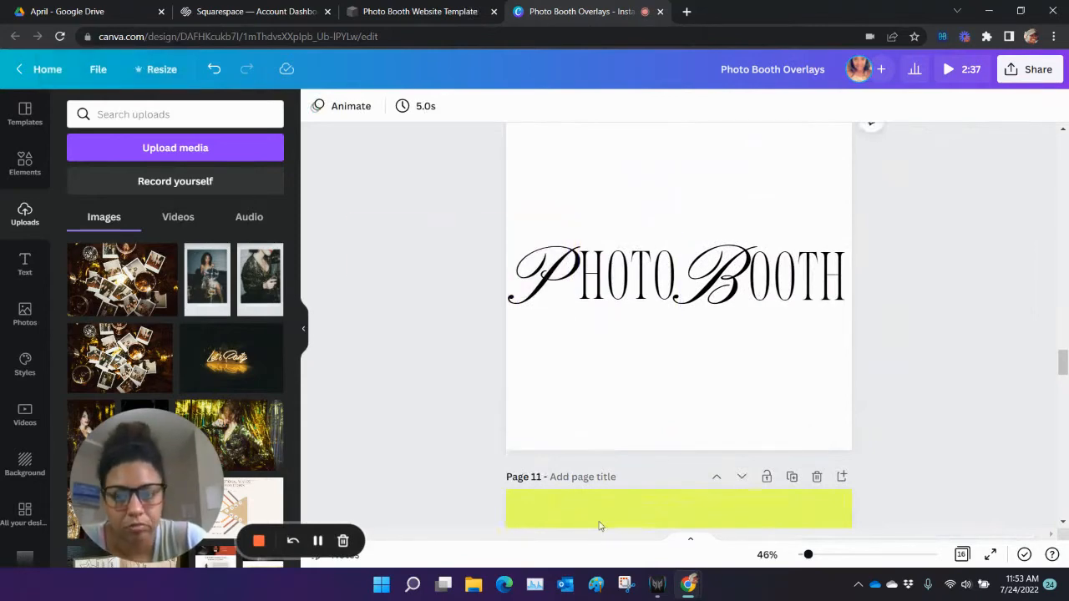
click(359, 24)
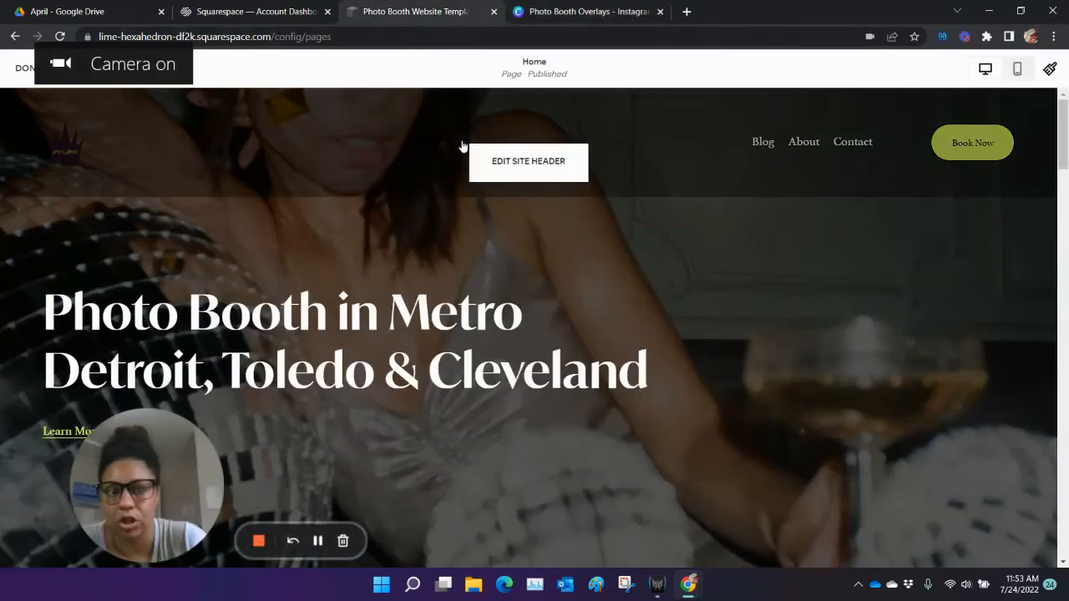
click(550, 5)
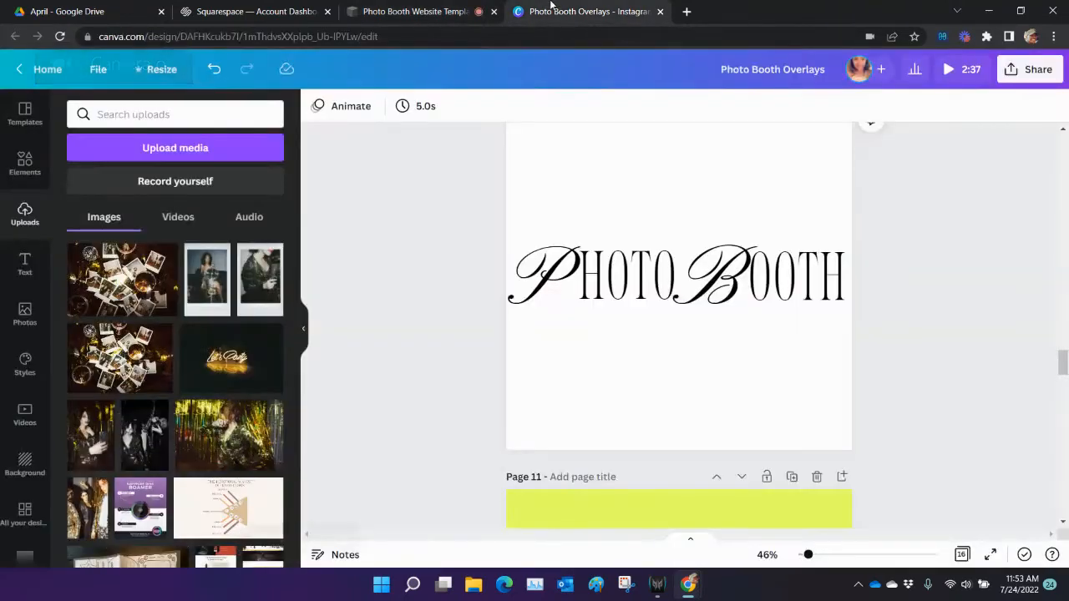
click(476, 4)
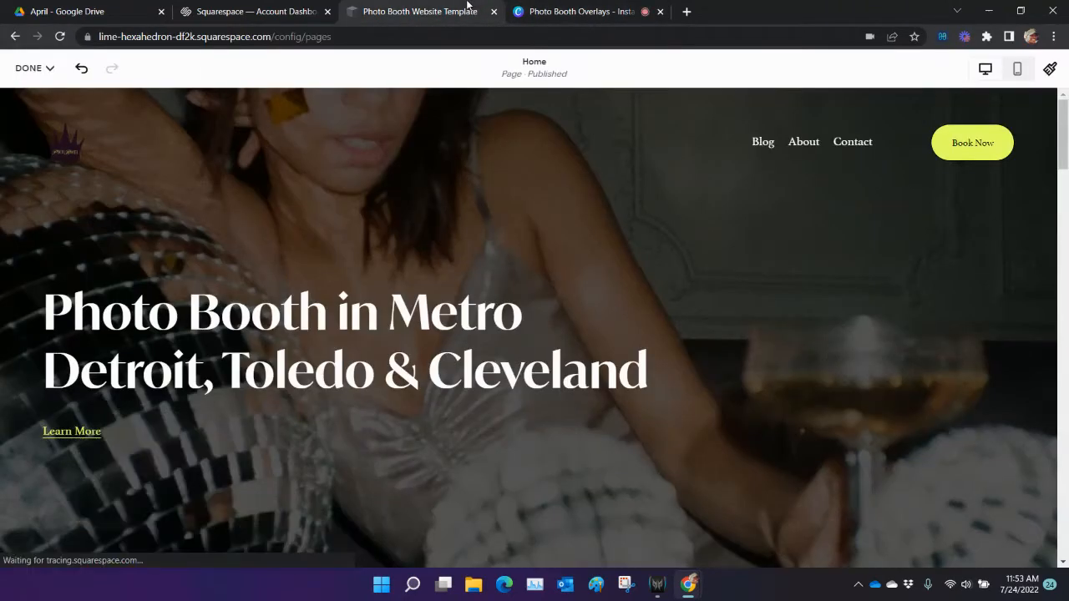
click(543, 8)
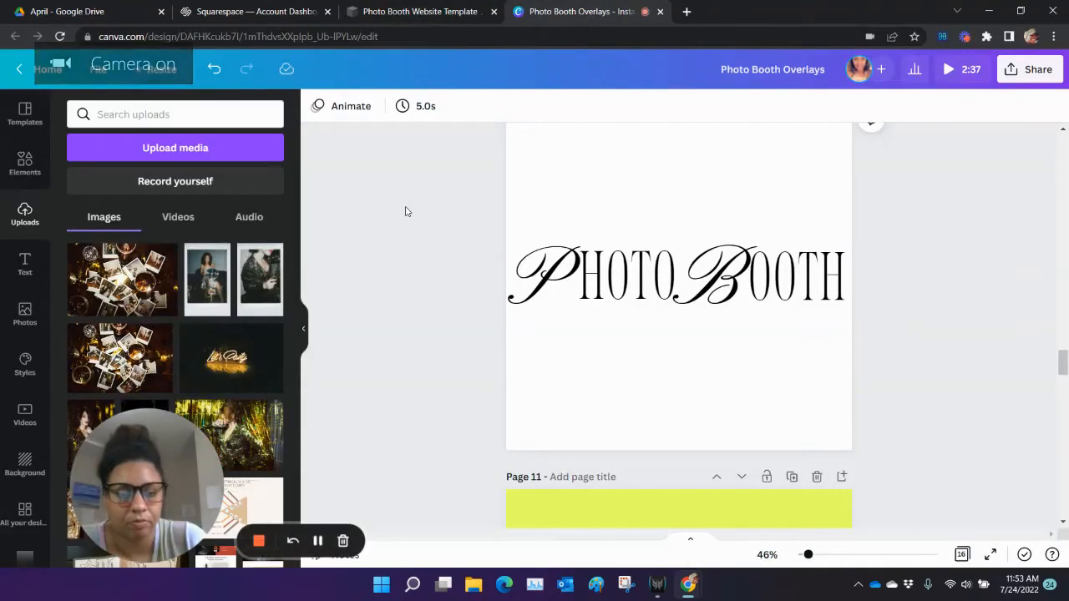
- Recolour both words of the Photo Booth wordmark on page 10 with the lime yellow document colour
drag(415, 214, 640, 329)
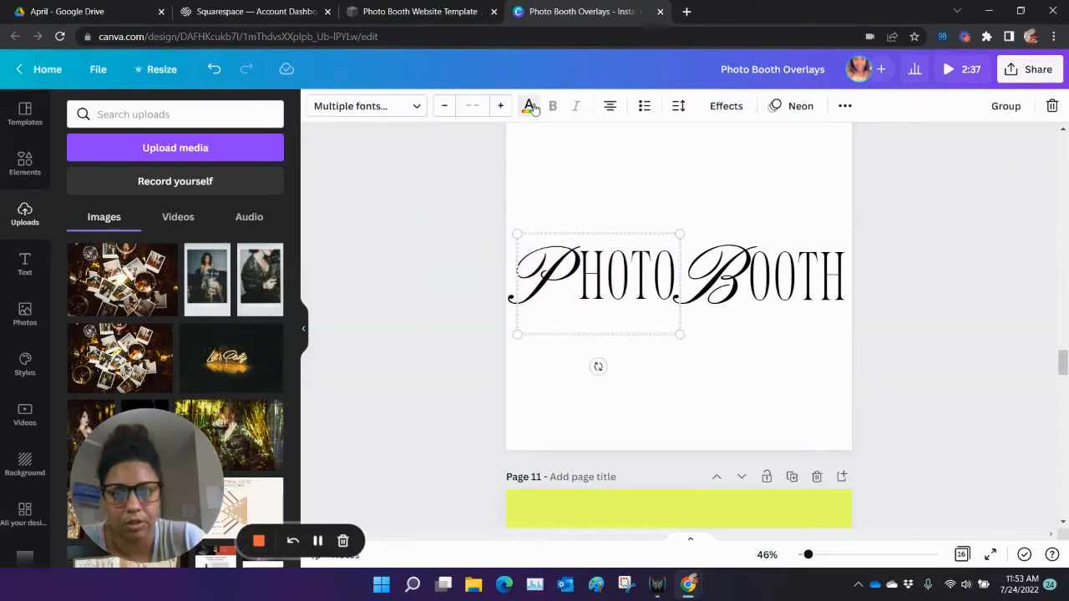
click(529, 106)
click(231, 178)
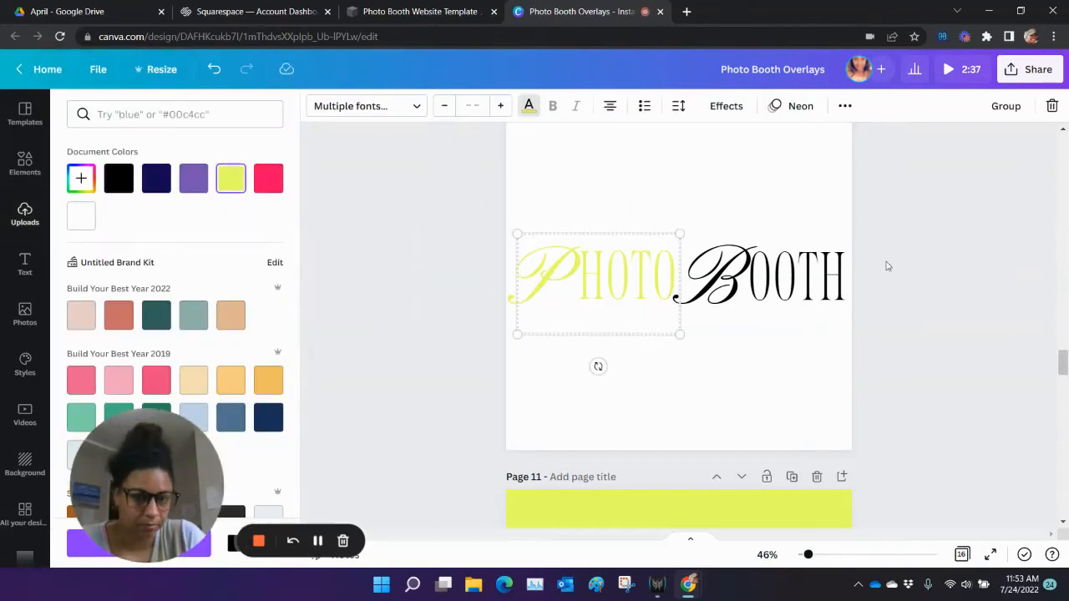
key(Escape)
drag(932, 279, 715, 329)
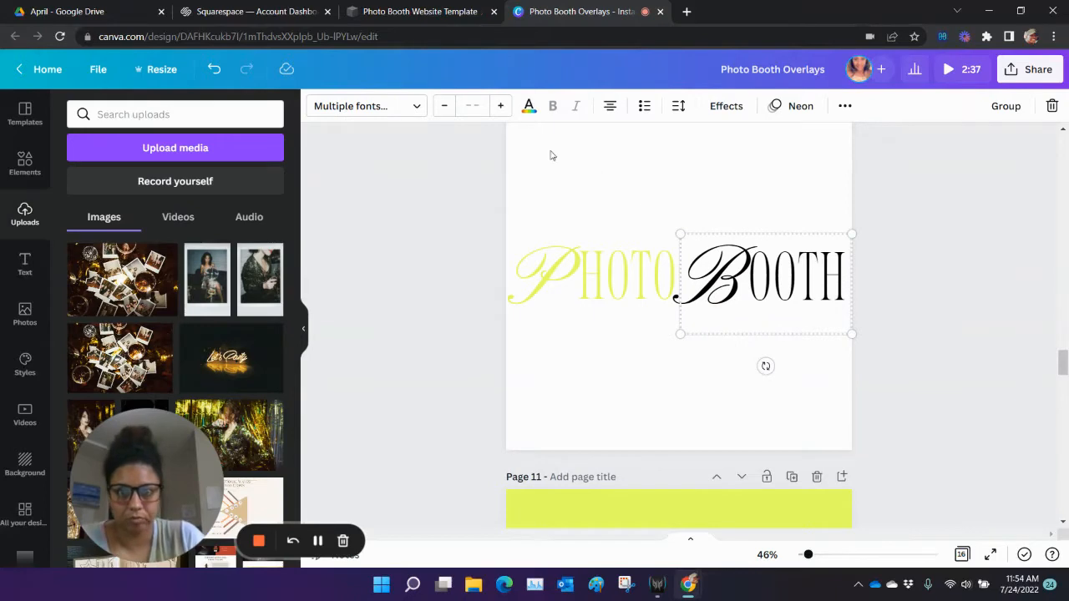
click(529, 106)
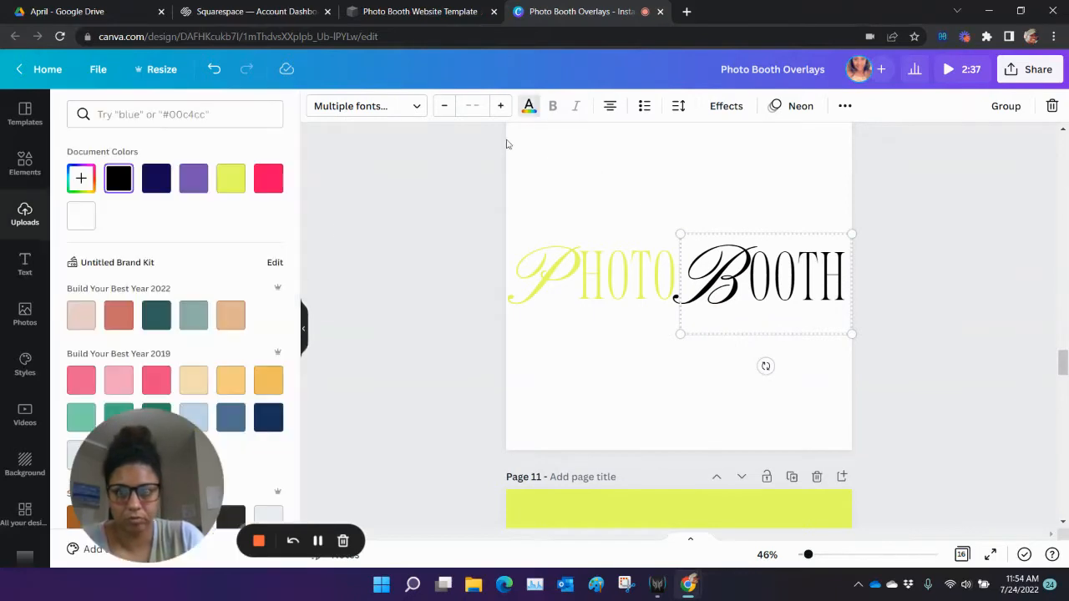
click(234, 186)
click(905, 336)
- Duplicate page 10 and recolour the wordmark on the copy white
scroll(900, 335, up, 3)
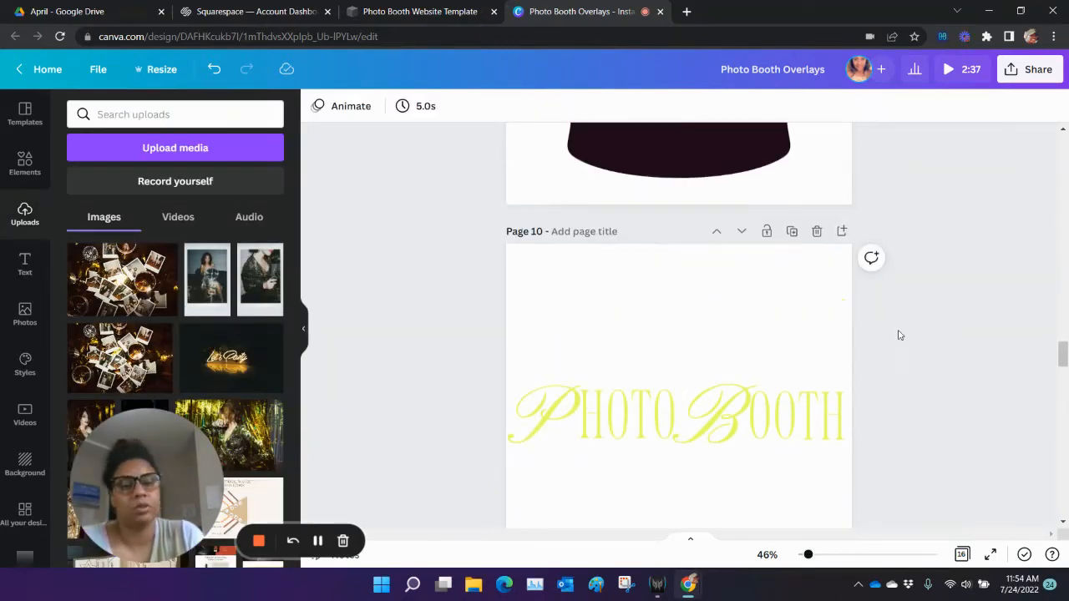
click(791, 232)
drag(902, 384, 487, 410)
click(528, 106)
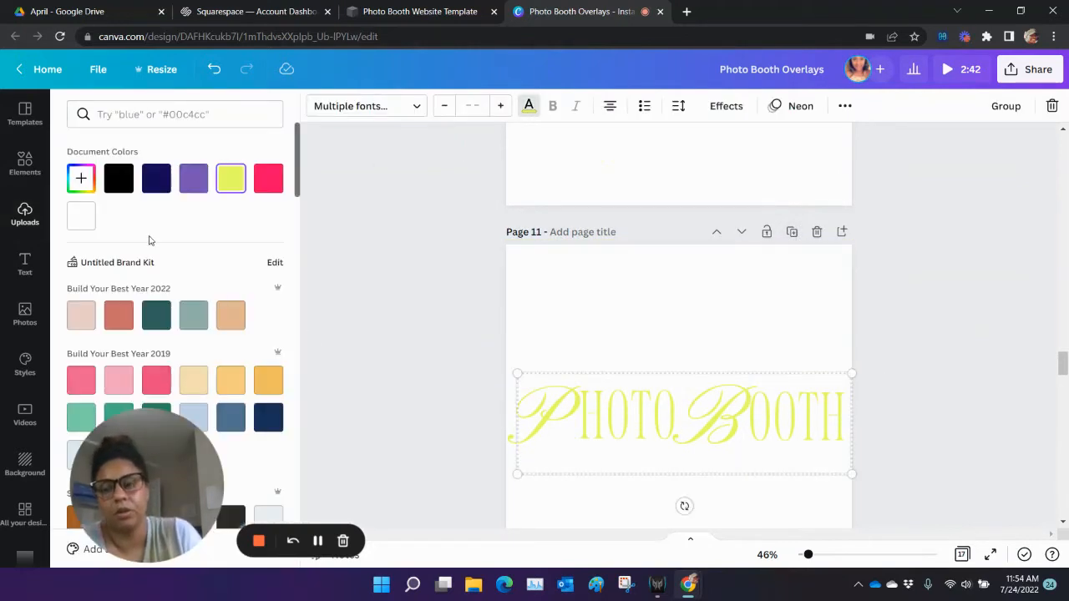
click(73, 217)
click(490, 297)
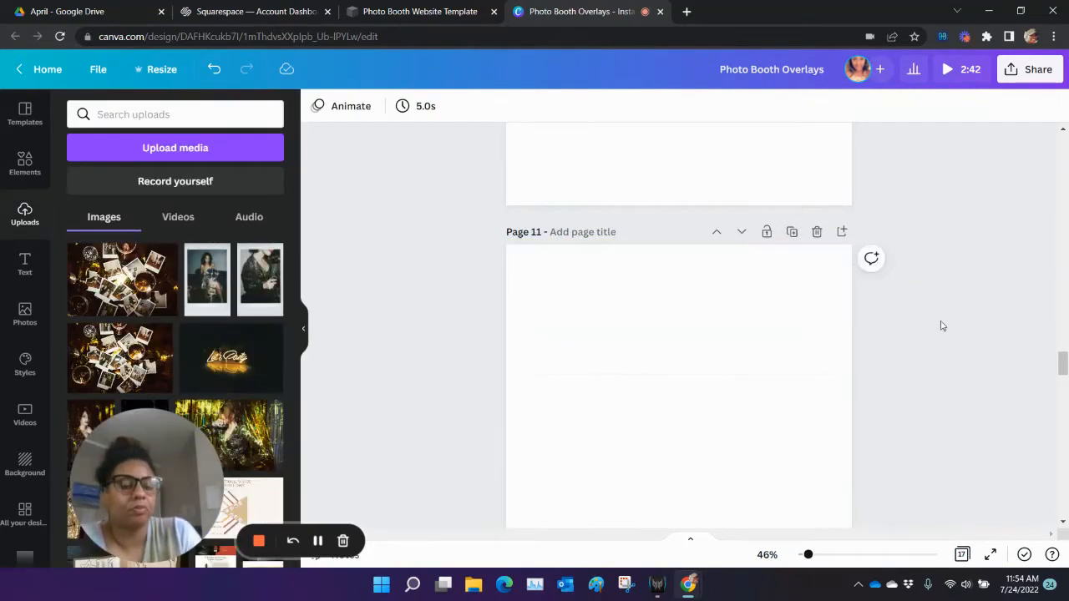
- Select page 10 with the lime yellow wordmark and set the design's download to PNG with a transparent background
scroll(941, 326, up, 5)
click(850, 268)
click(1029, 69)
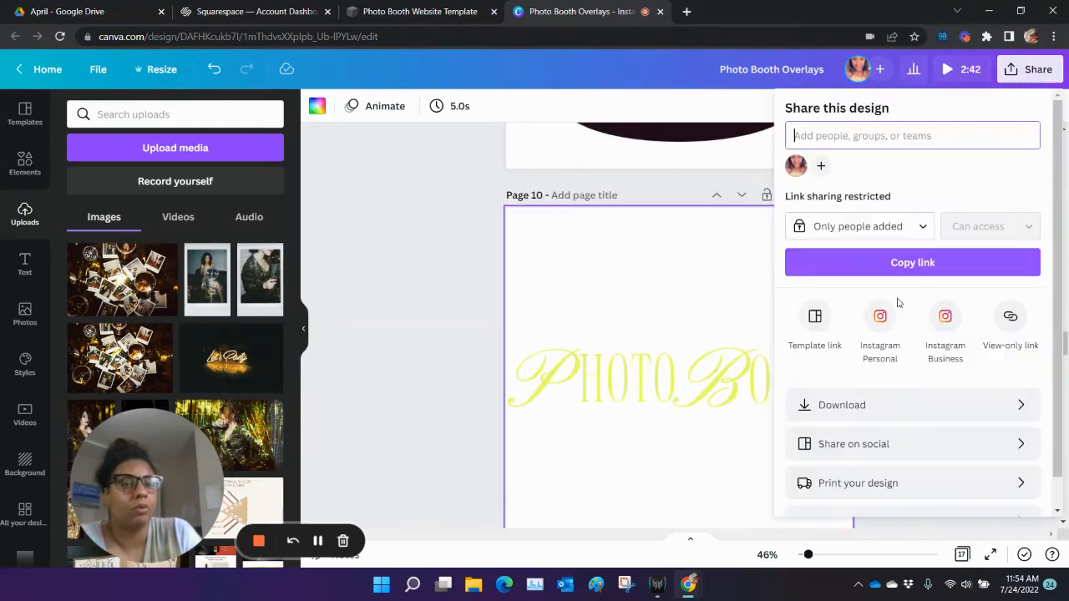
click(885, 402)
click(802, 171)
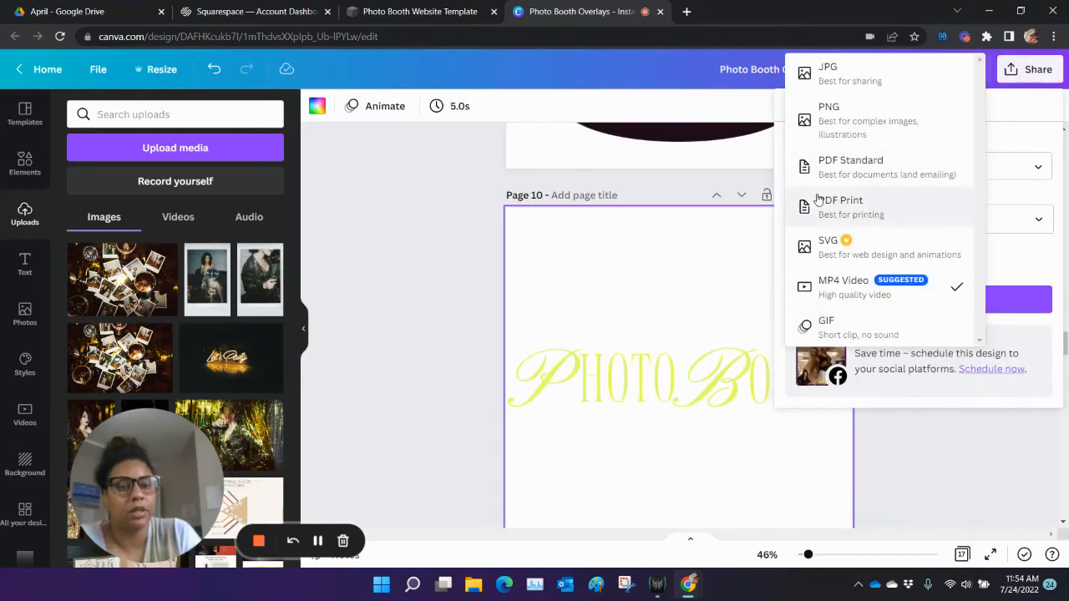
click(910, 121)
click(791, 251)
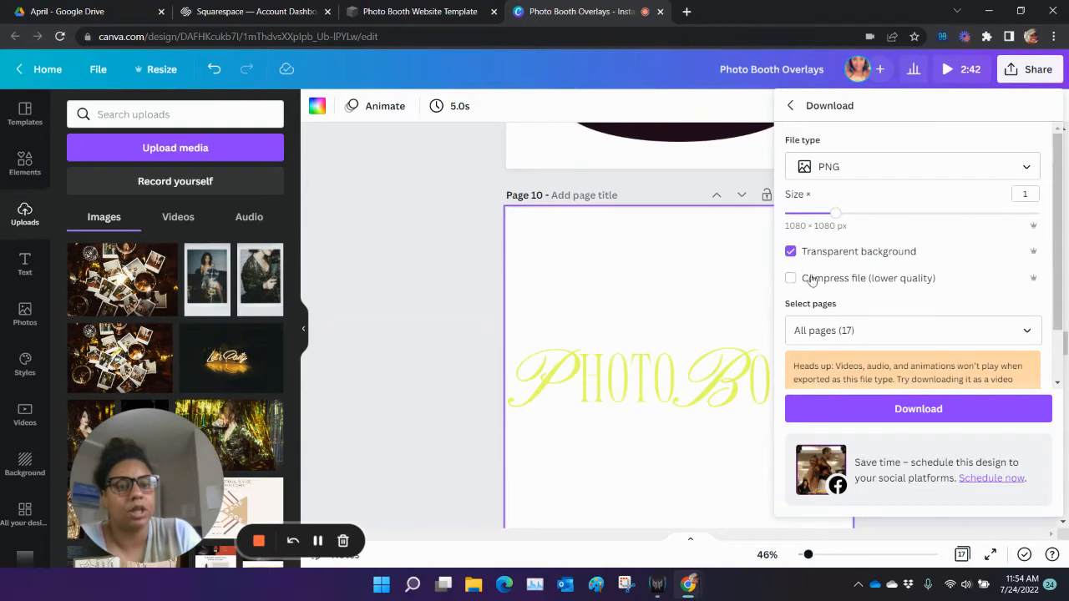
- Limit the download to page 10 only and download the PNG
click(827, 330)
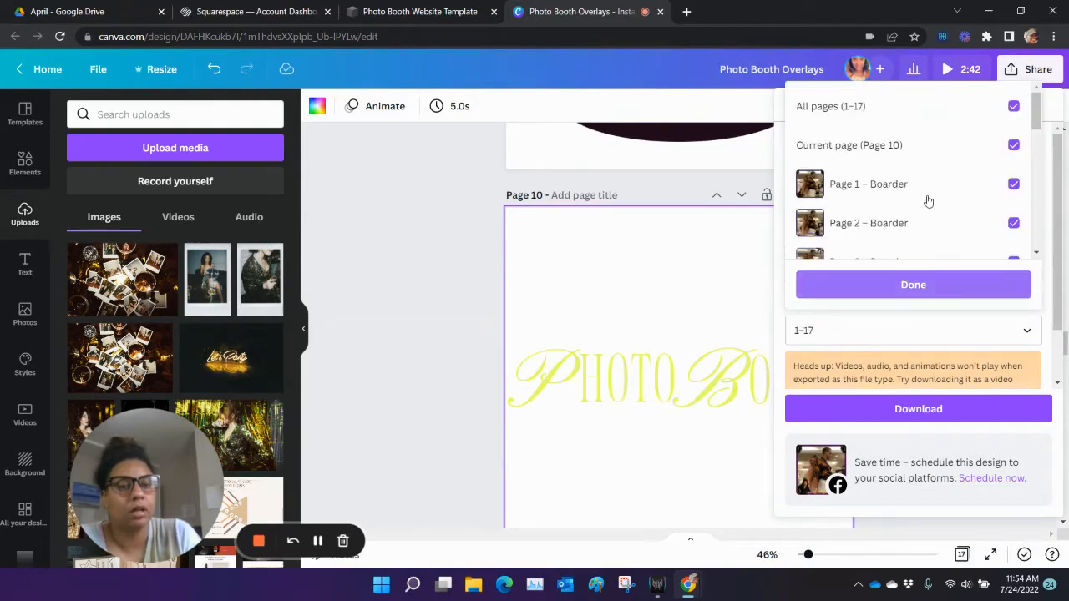
click(870, 117)
scroll(888, 172, down, 5)
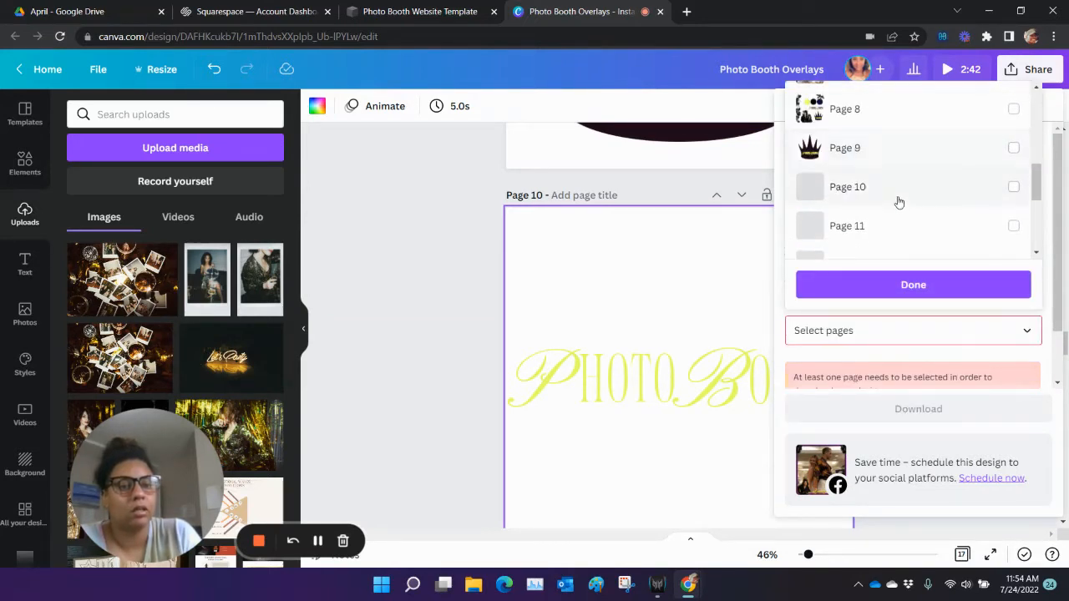
click(899, 190)
click(914, 284)
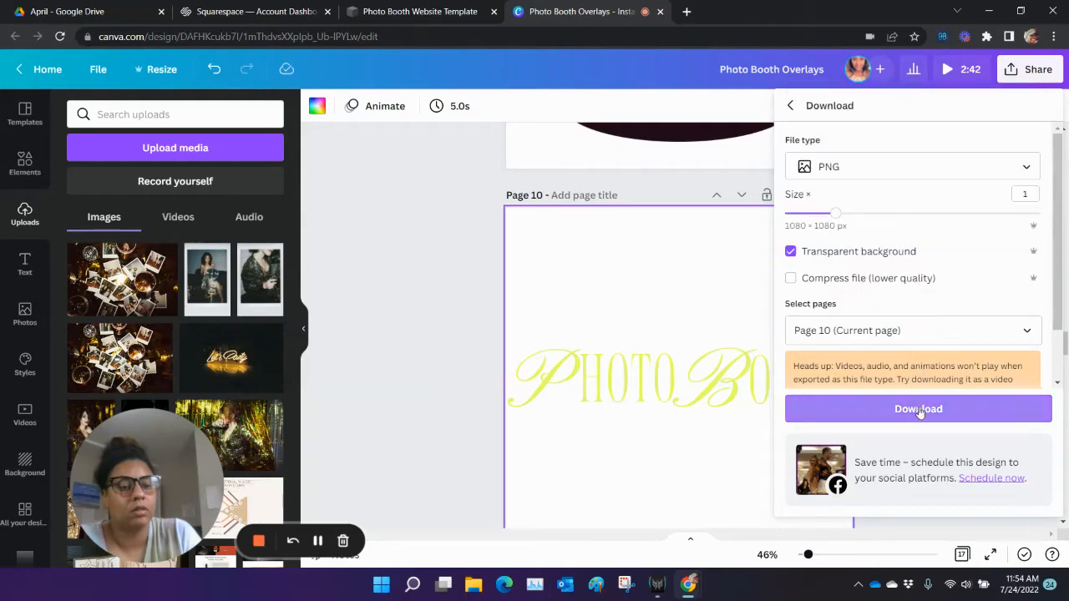
click(921, 408)
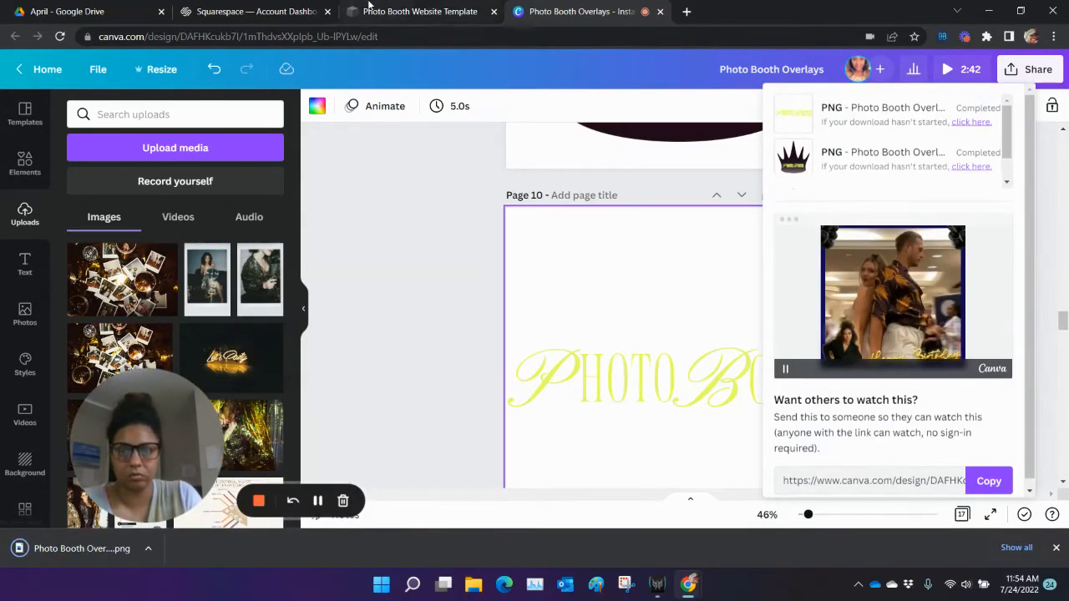
- Switch to the Squarespace site editor, replace the header logo with Photo Booth Overlays (2).png and set the logo height to 113 px
click(368, 11)
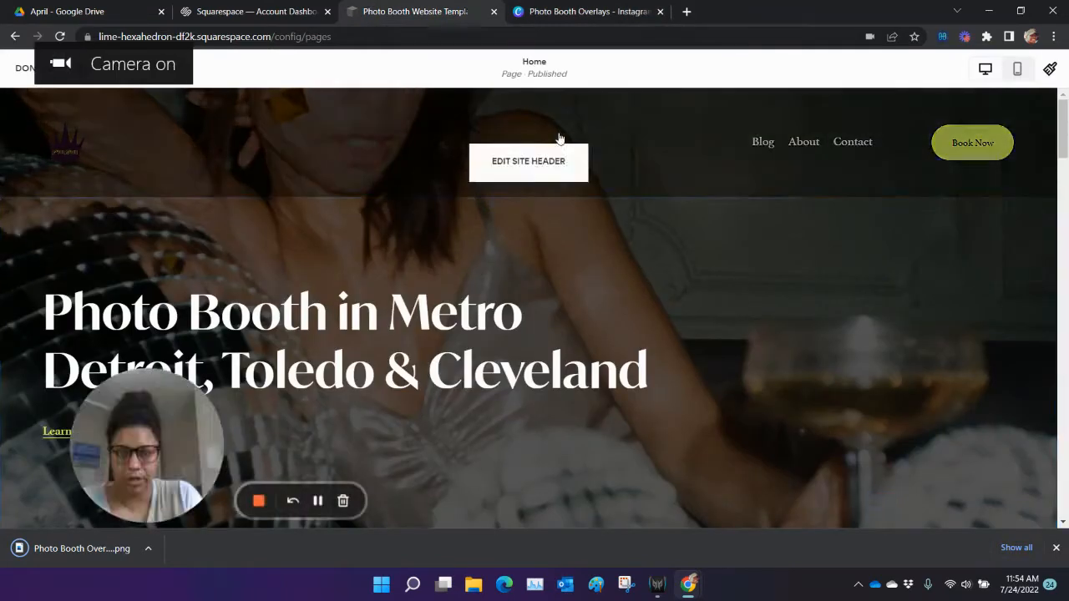
click(564, 171)
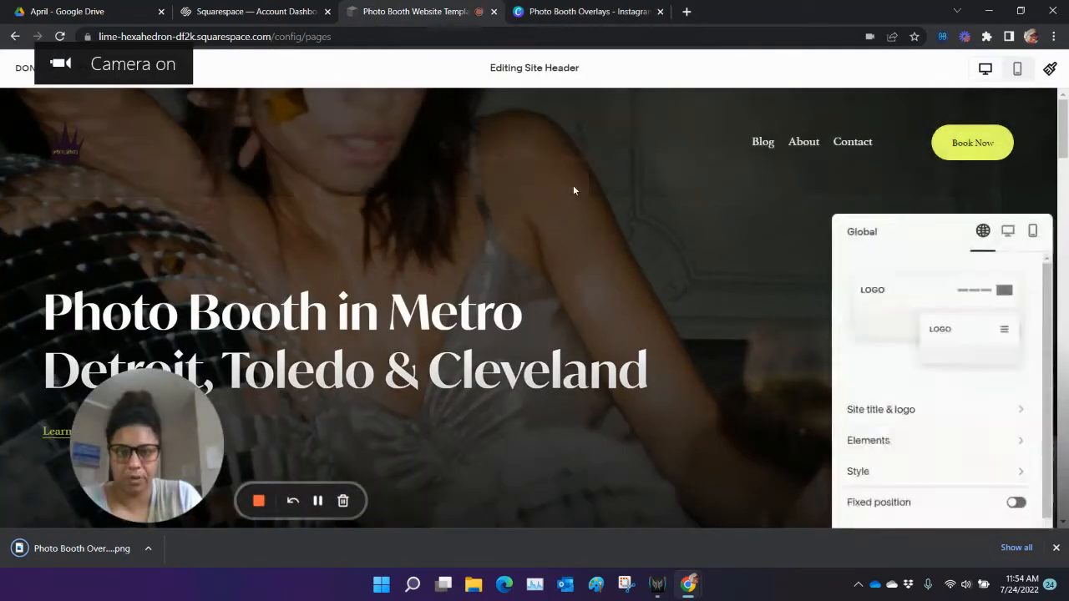
click(933, 410)
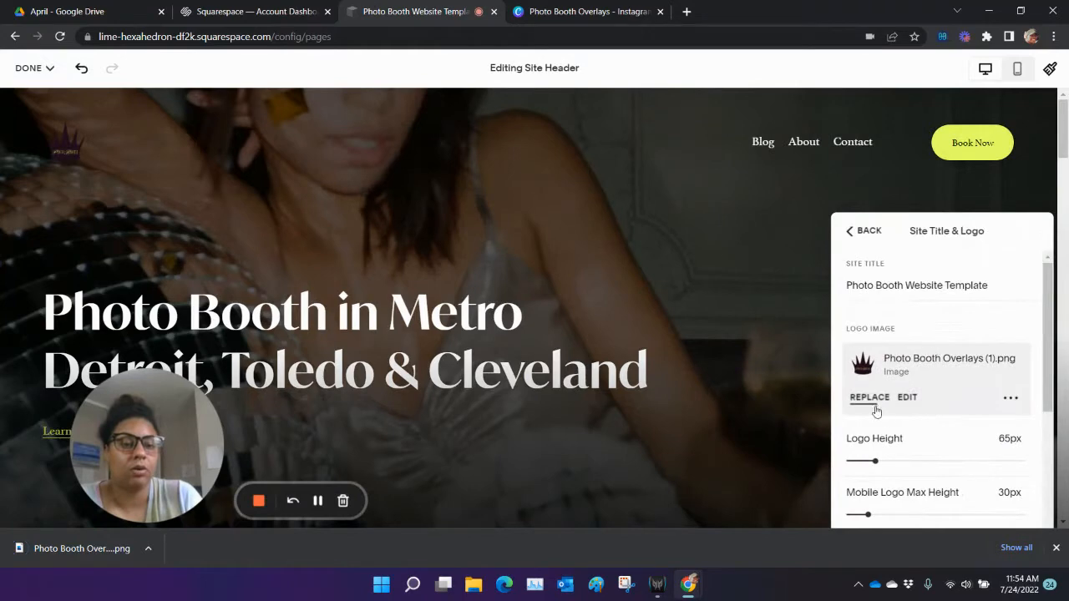
click(876, 411)
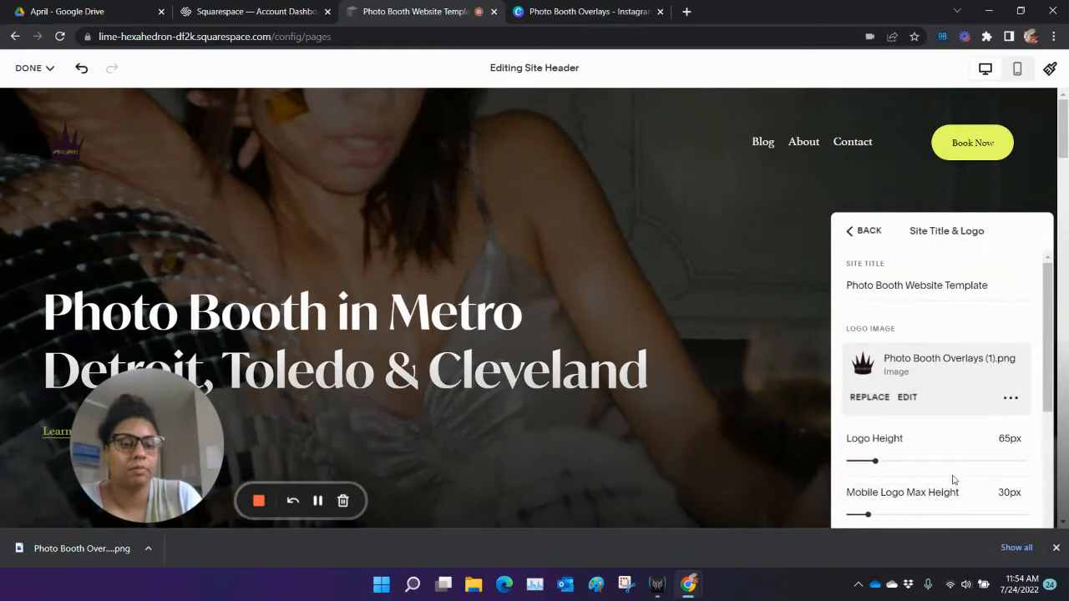
click(225, 180)
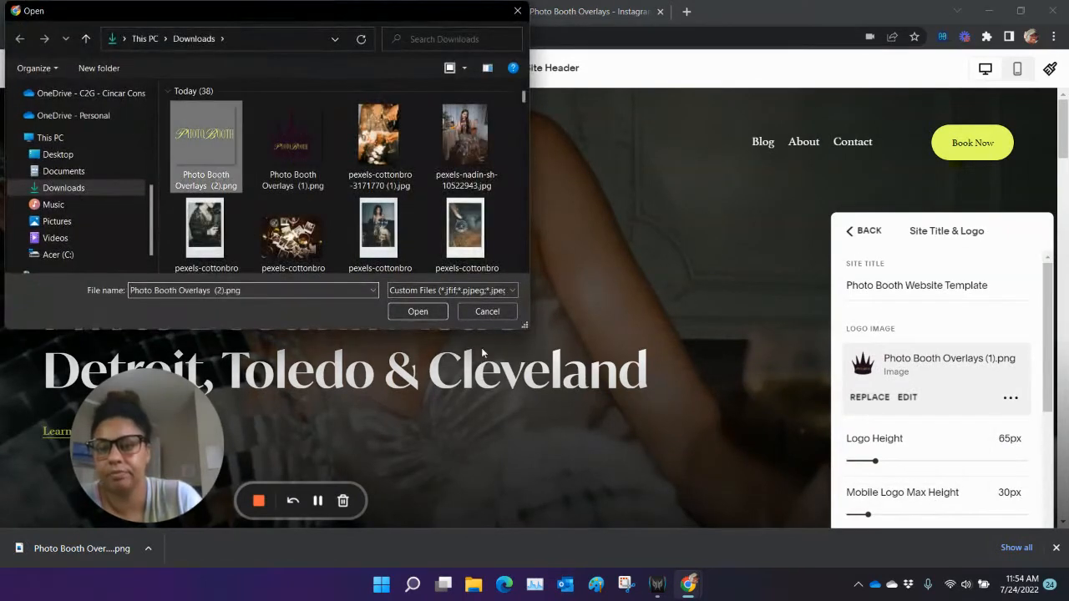
key(Return)
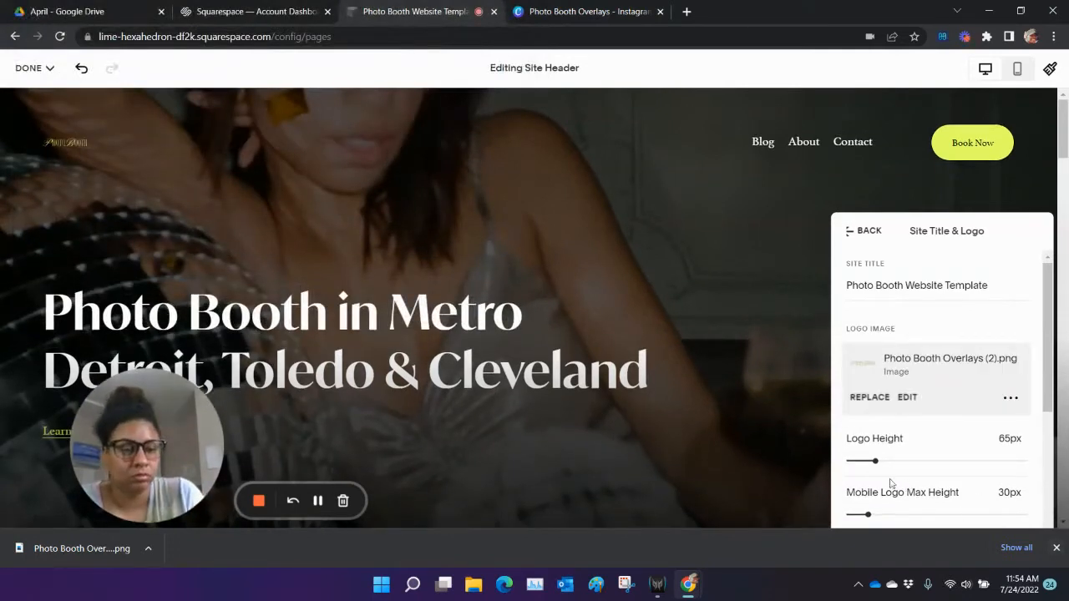
drag(879, 465, 902, 474)
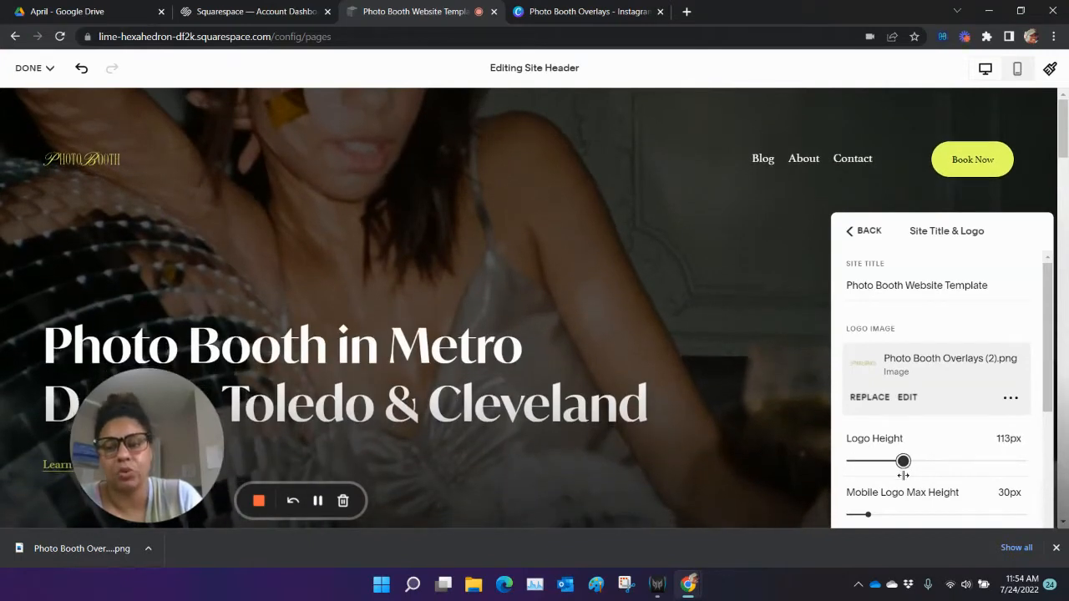
- Switch back to the Canva design and create a resized copy of it at 3000 × 1000 px
click(564, 8)
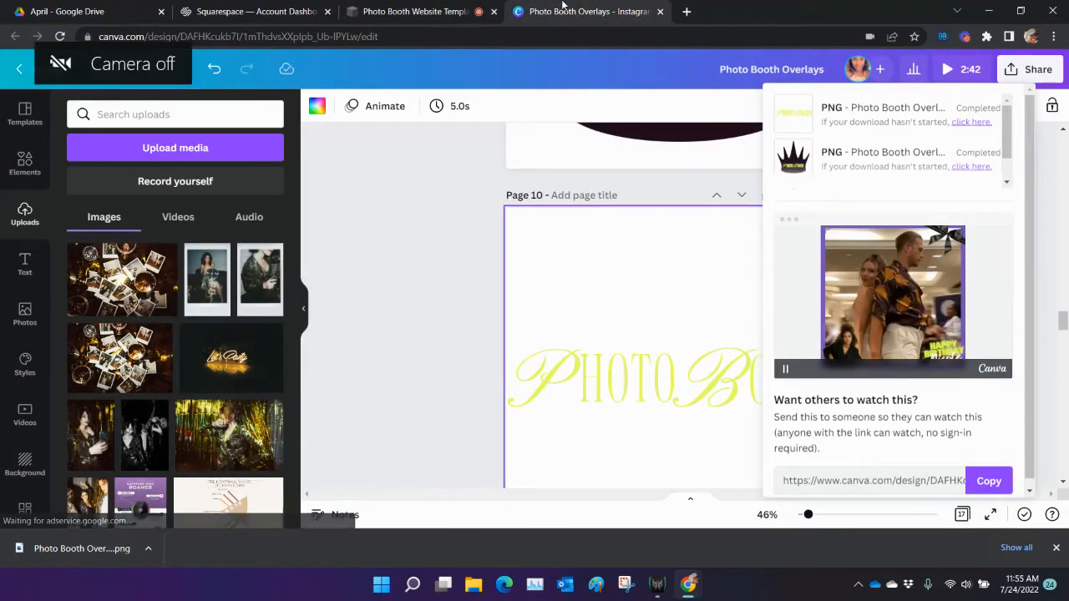
click(422, 274)
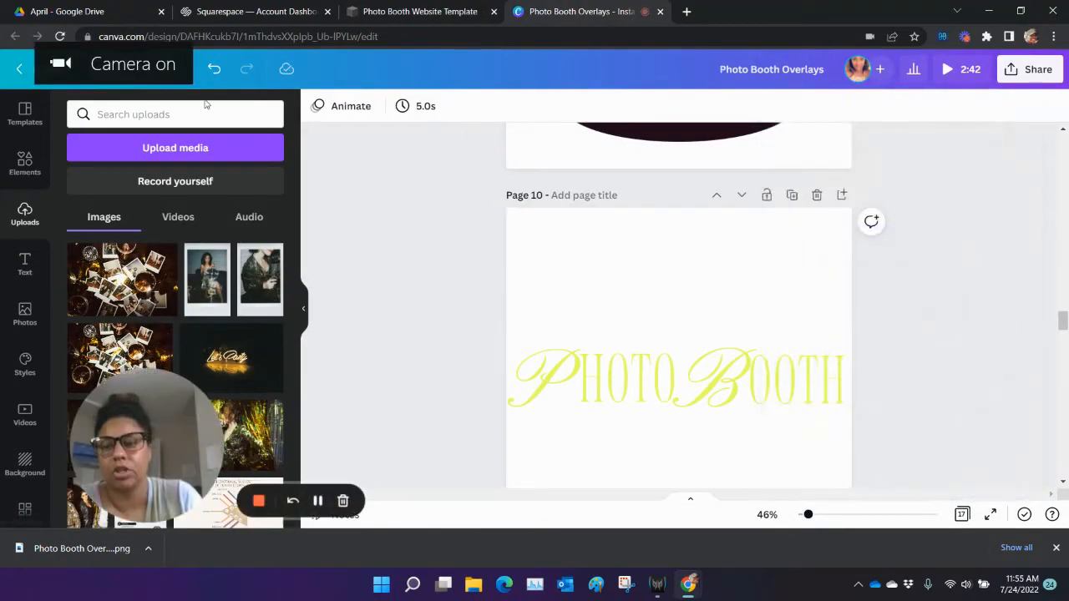
click(150, 69)
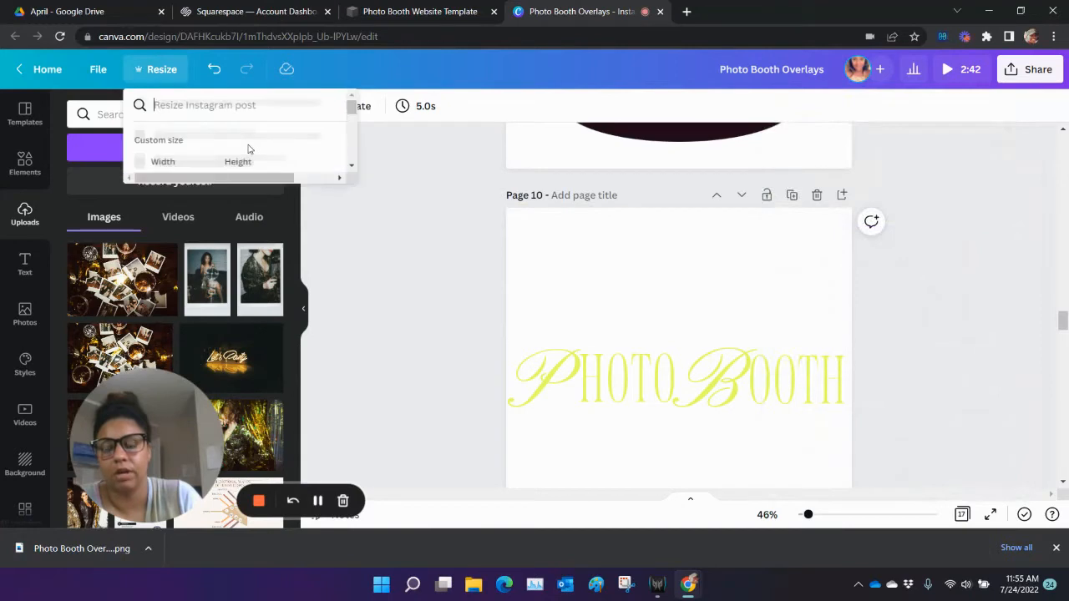
double_click(174, 188)
text(3)
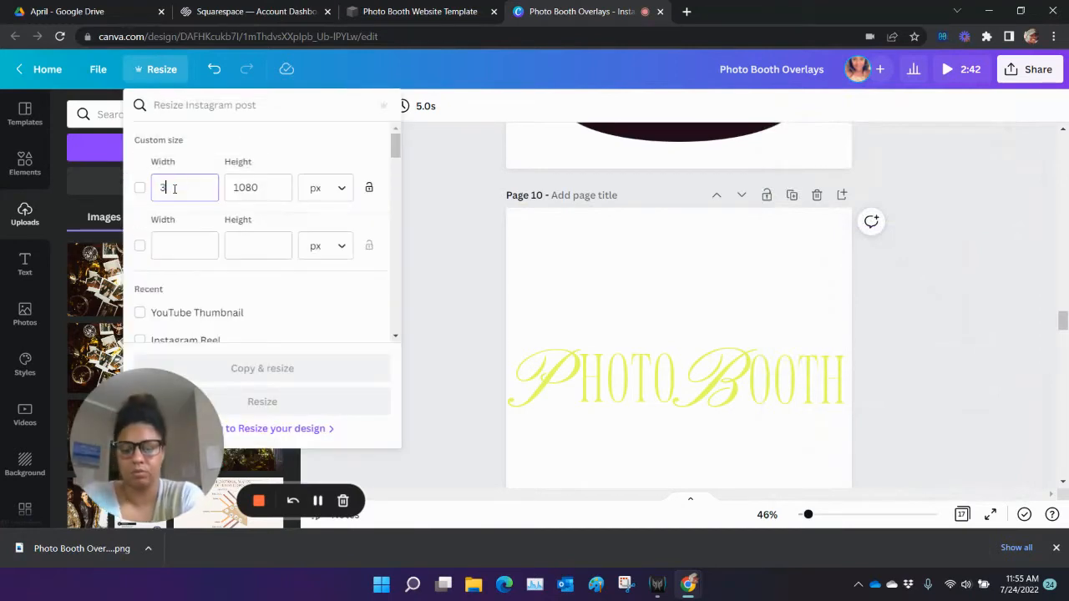
text(000)
key(Tab)
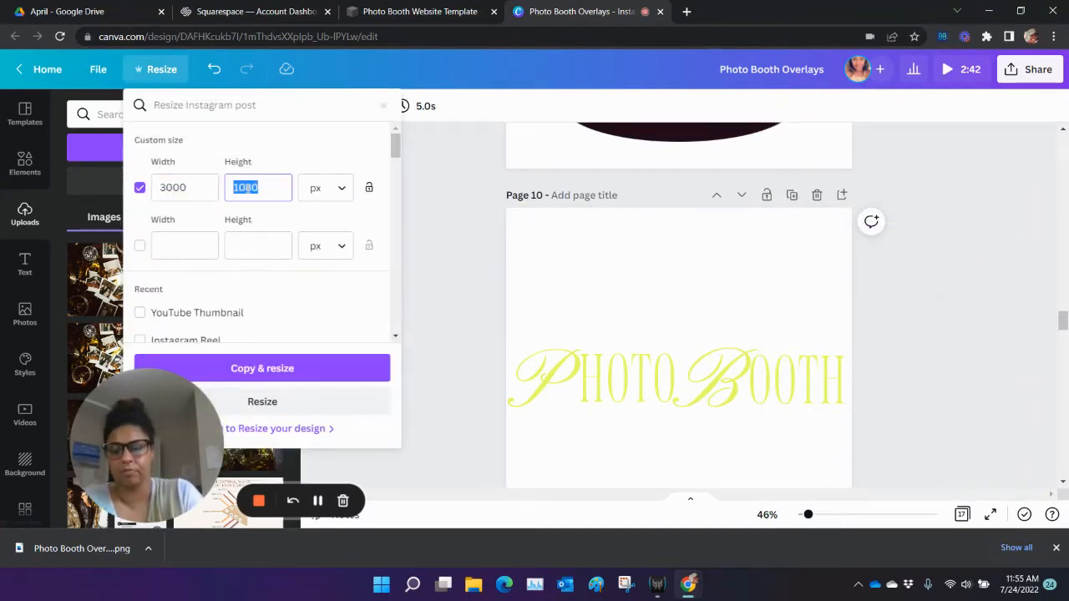
text(1000)
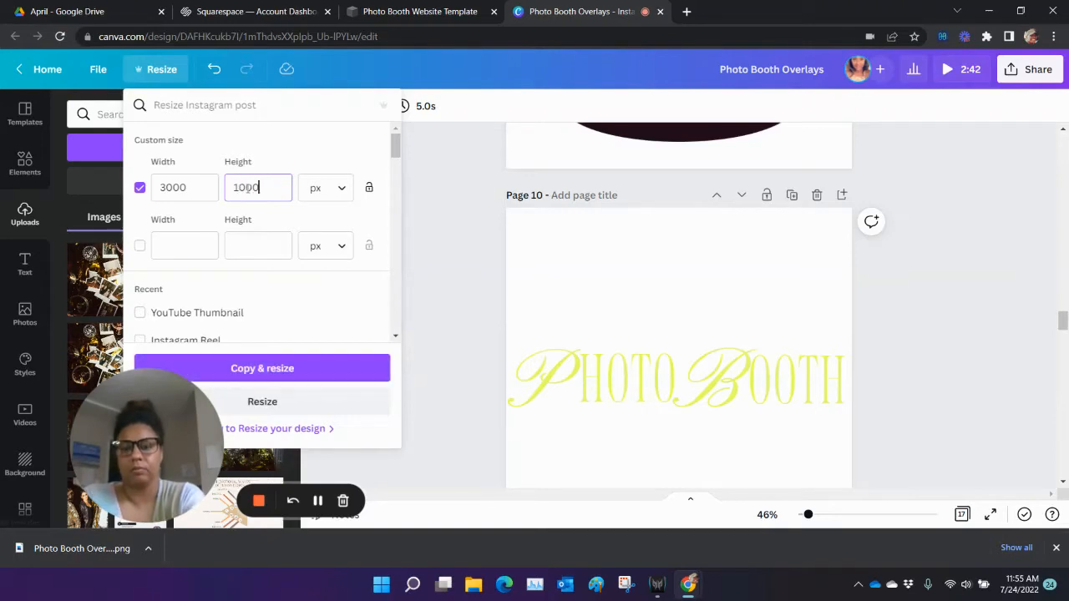
click(323, 370)
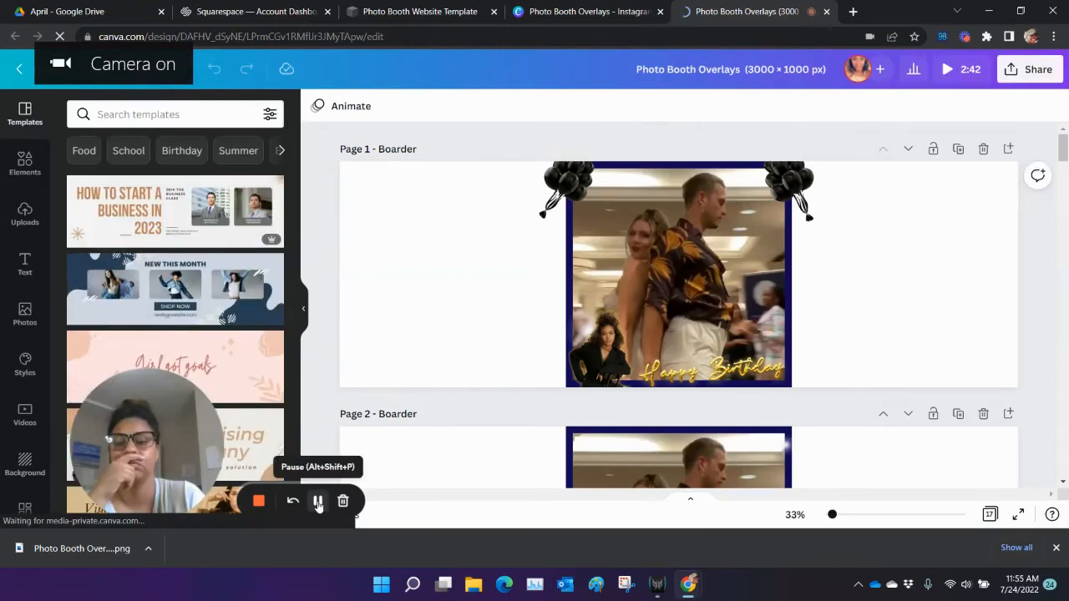
- Move and enlarge the lime yellow Photo Booth wordmark on page 10 of the resized copy so it spans nearly the full page width
scroll(566, 363, down, 20)
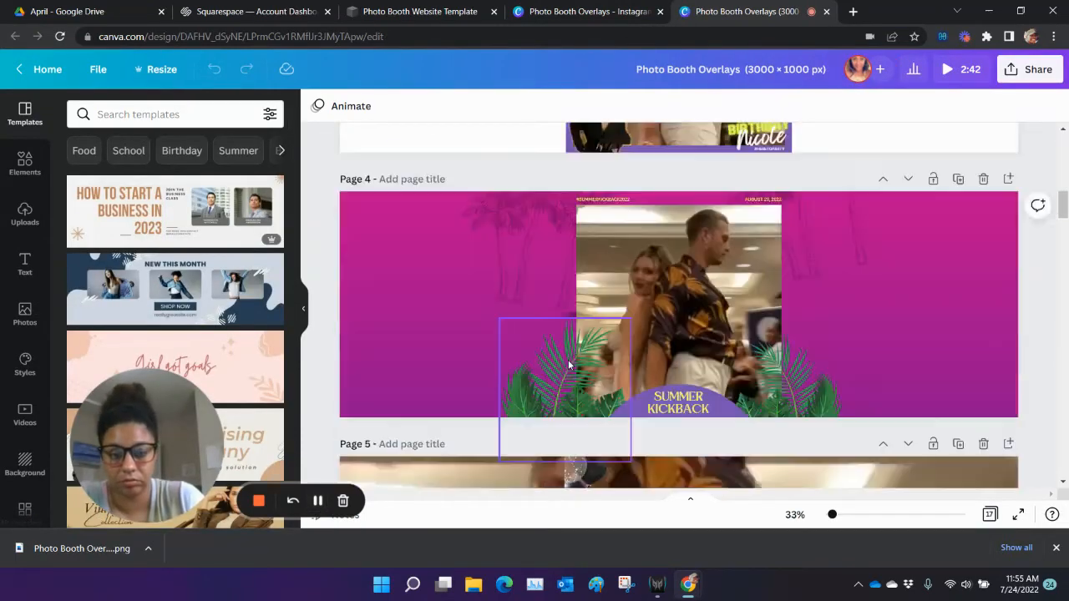
scroll(568, 363, down, 7)
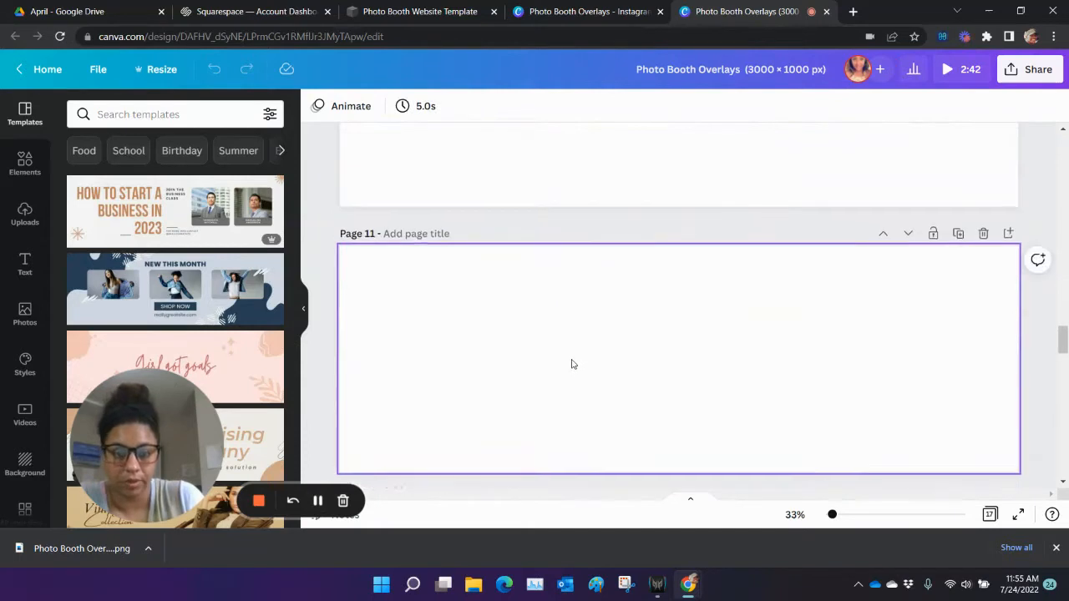
scroll(521, 410, up, 4)
scroll(505, 293, down, 2)
drag(437, 234, 827, 346)
drag(575, 267, 344, 197)
drag(791, 331, 967, 375)
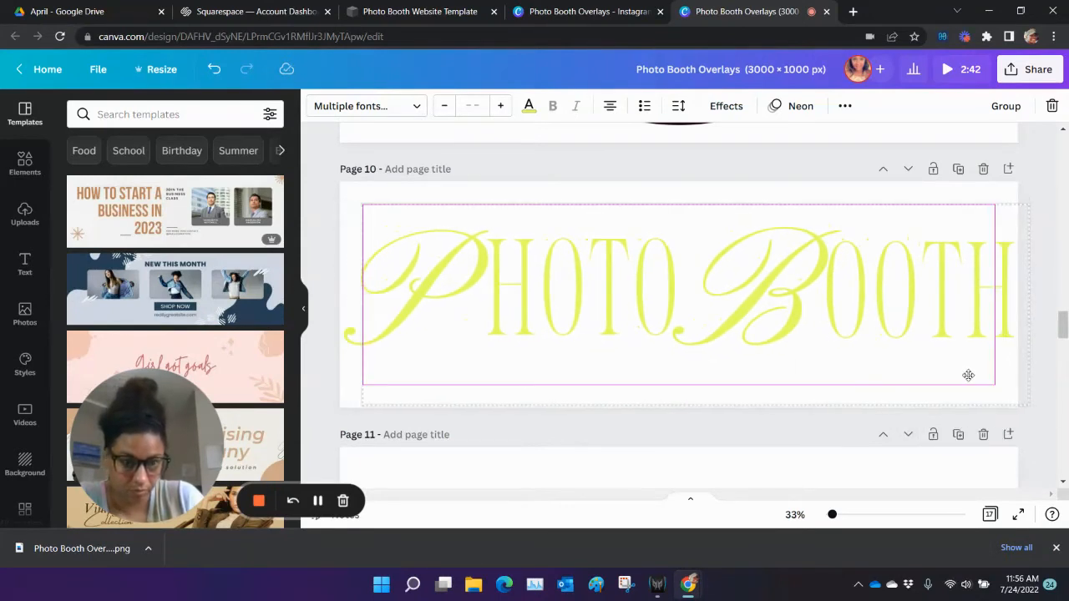
drag(1027, 401, 1019, 402)
click(1044, 410)
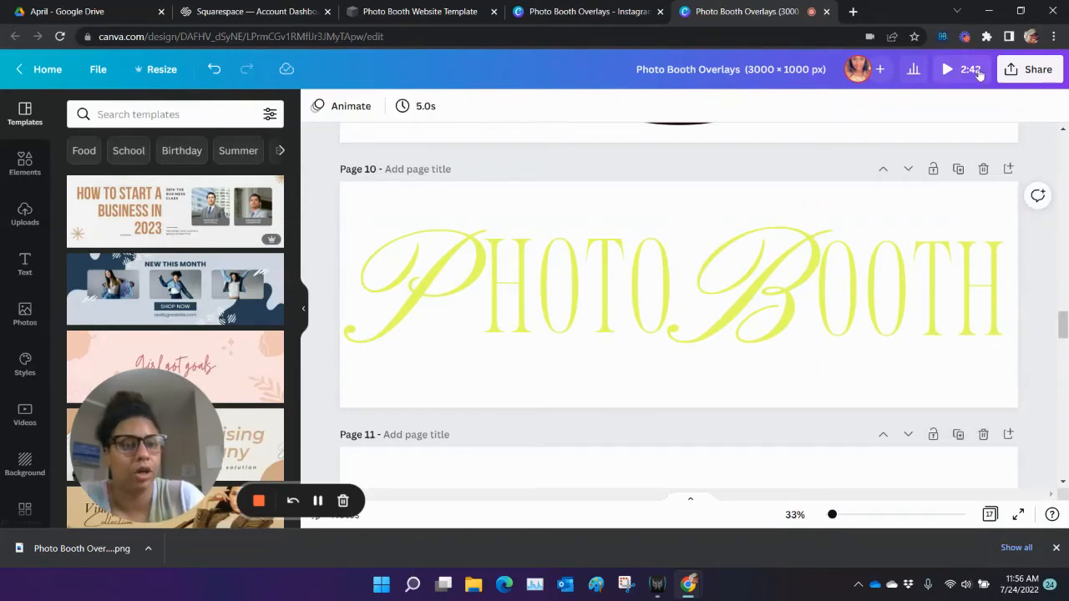
- Set the resized design's download file type to PNG
click(1028, 69)
click(925, 405)
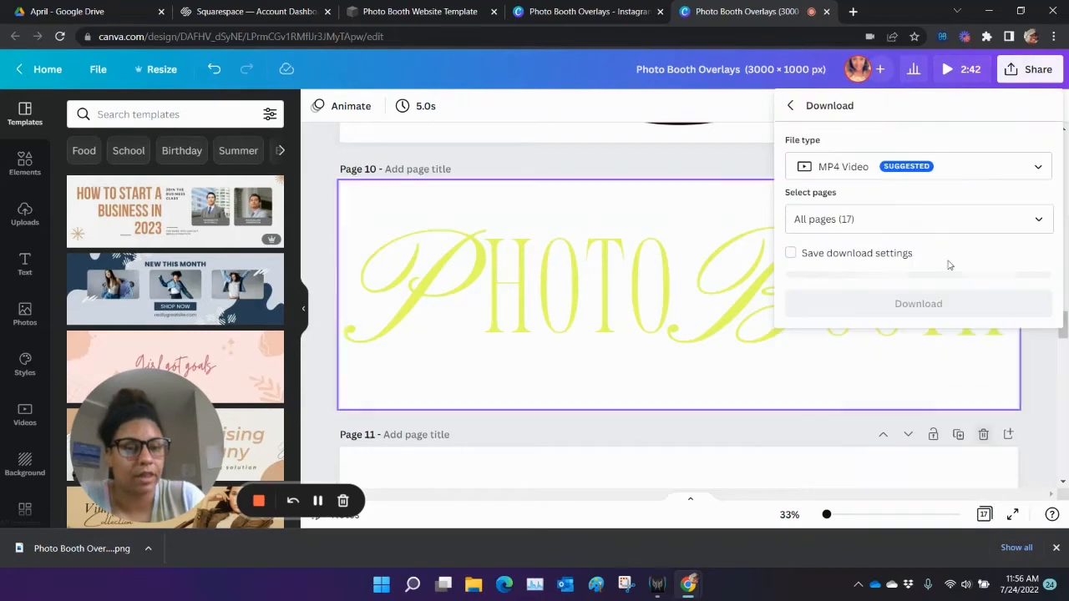
click(885, 167)
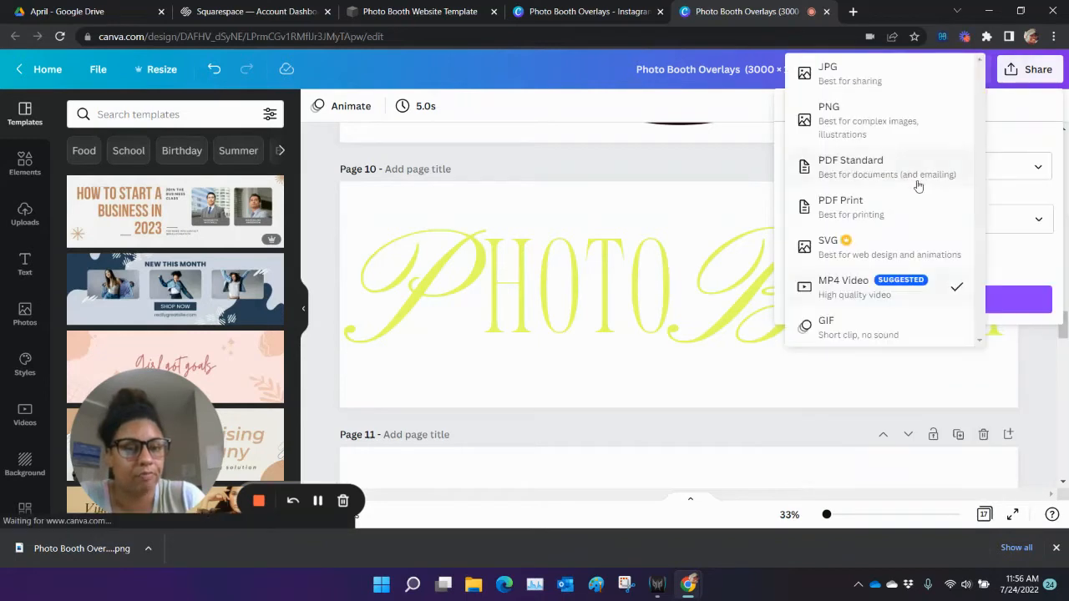
click(888, 134)
- Limit the download to page 10 only, give it a transparent background and download the PNG
click(895, 333)
click(1013, 106)
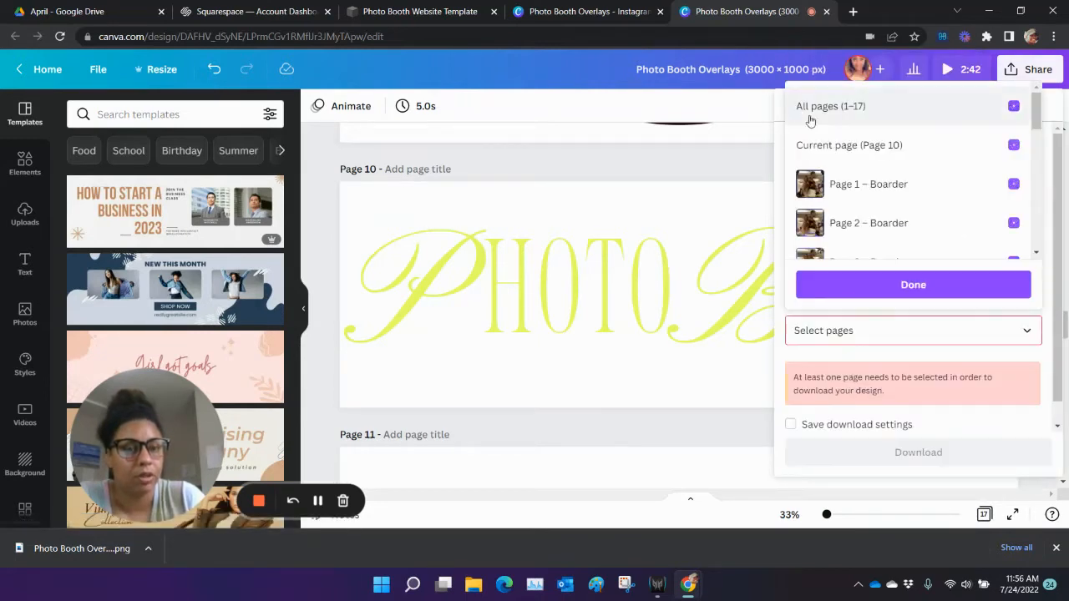
scroll(880, 203, down, 5)
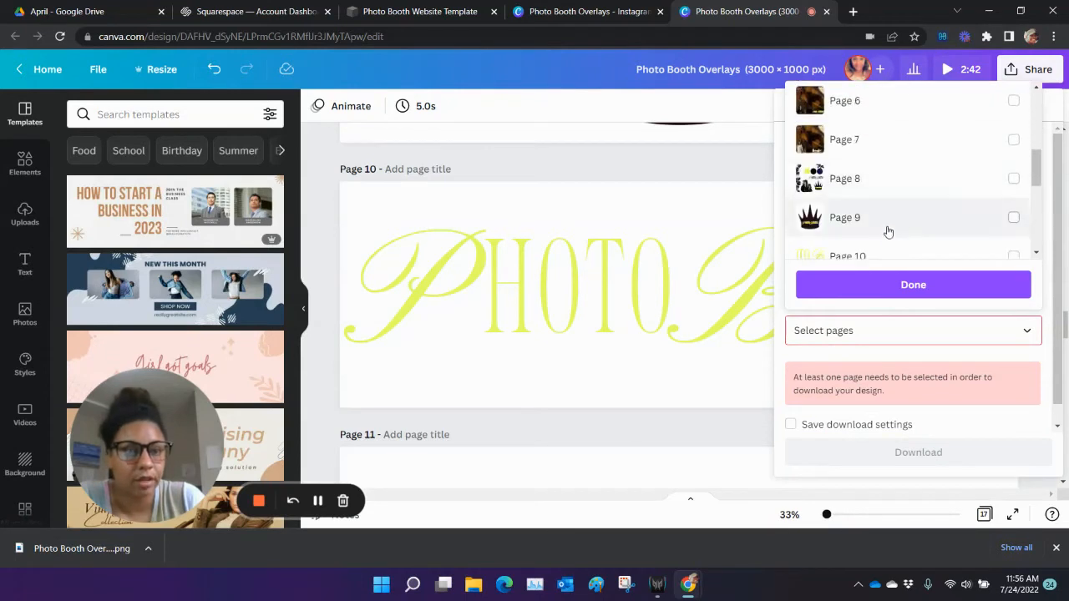
click(886, 253)
click(912, 285)
click(910, 451)
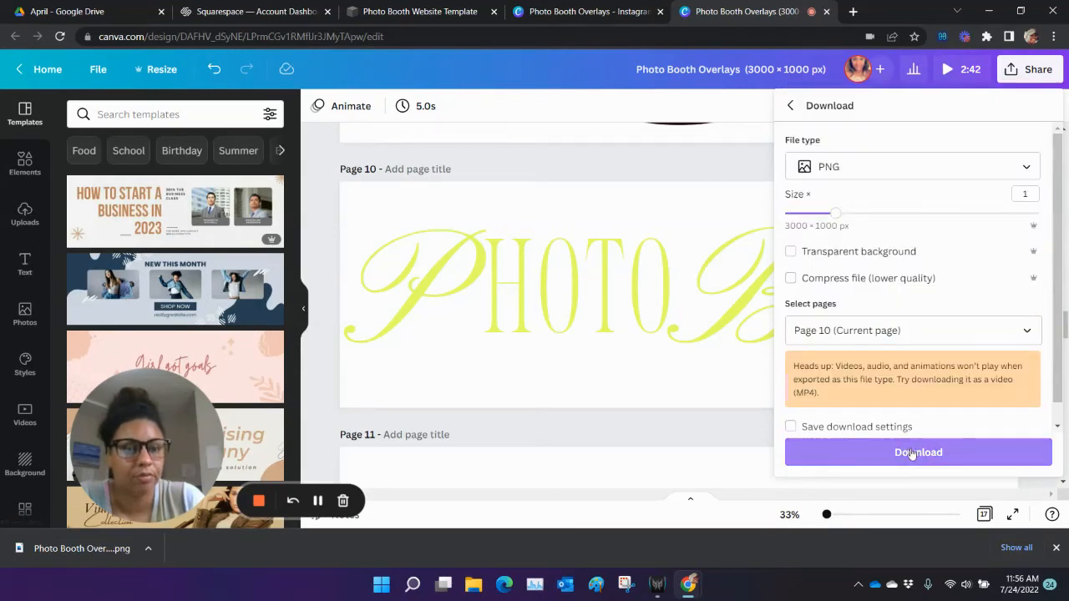
click(791, 251)
click(914, 457)
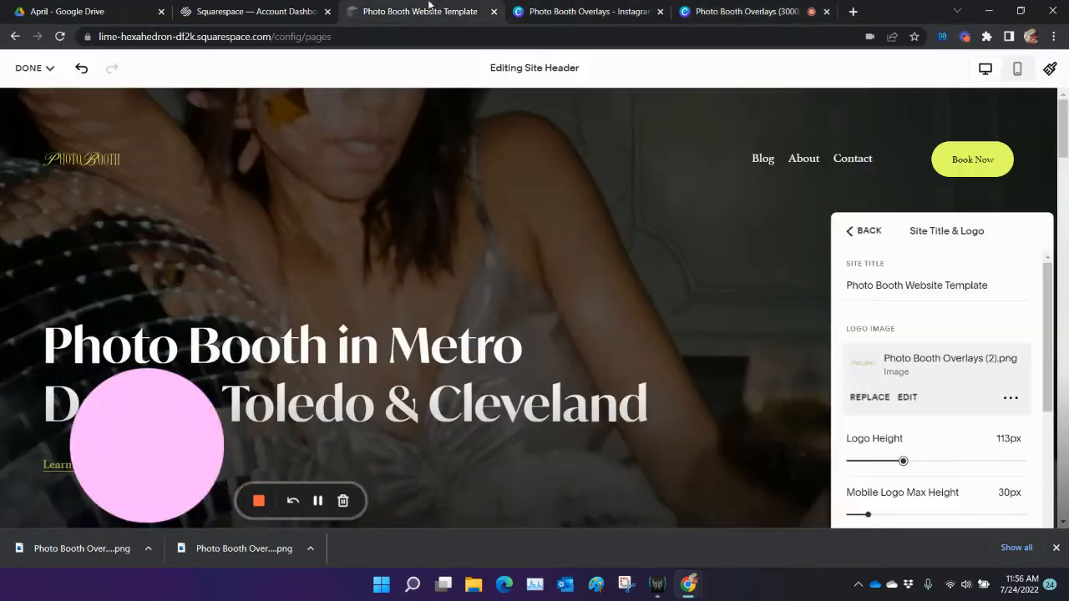
- Switch to the Squarespace site editor, replace the header logo with the 3000 × 1000 px wordmark PNG and set its height to 106 px
click(417, 11)
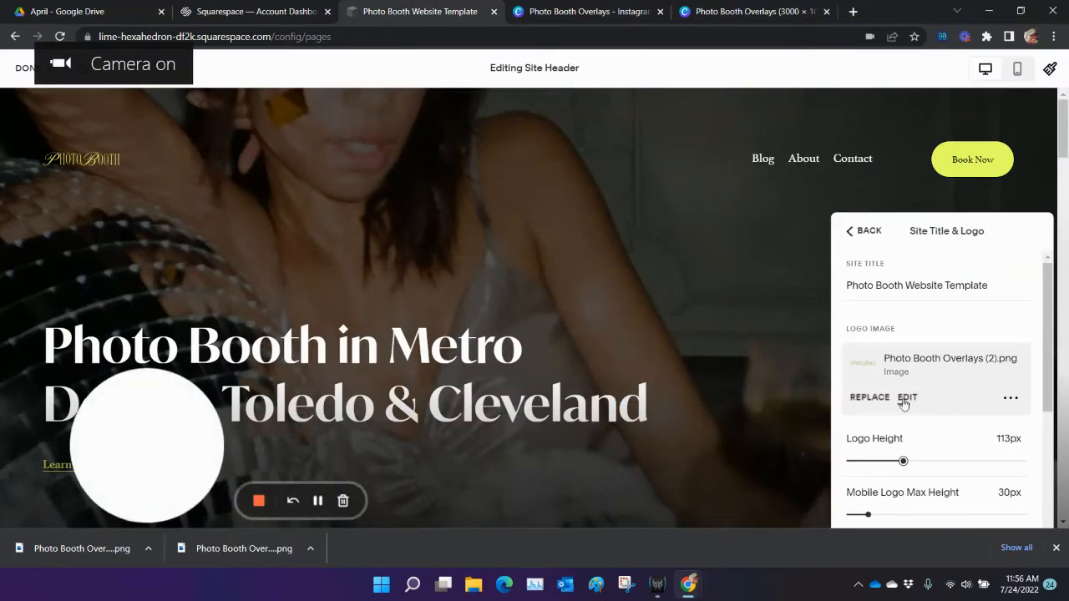
click(870, 398)
click(938, 435)
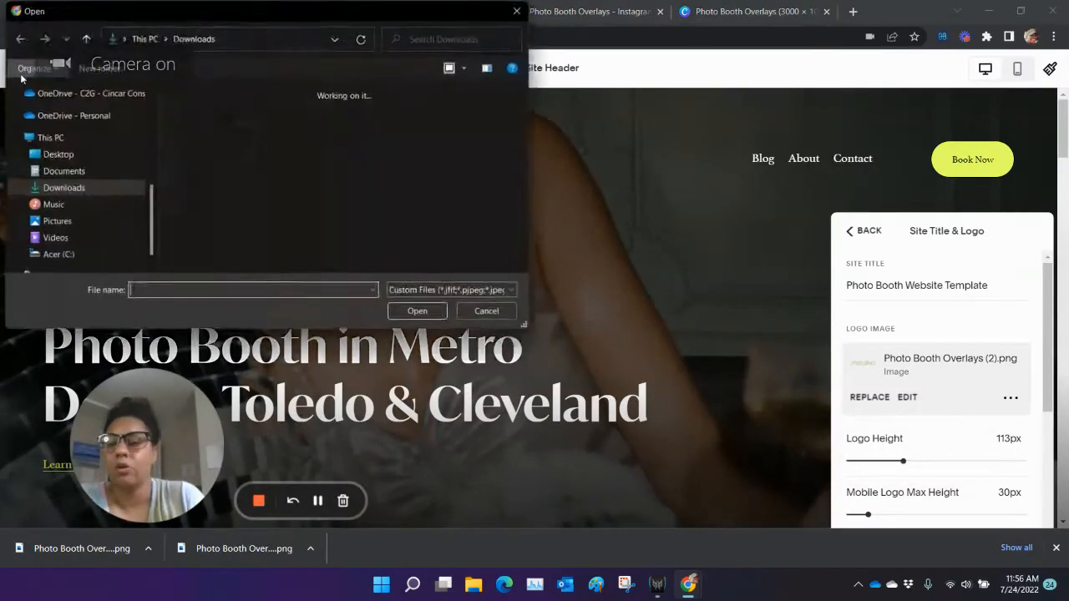
click(180, 162)
click(416, 311)
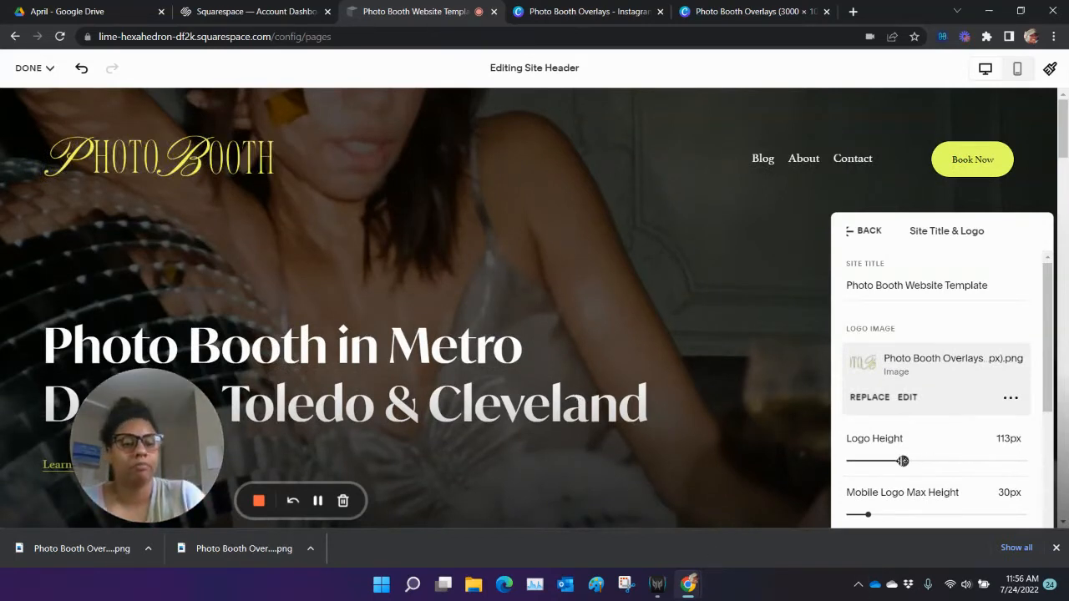
drag(877, 462, 899, 477)
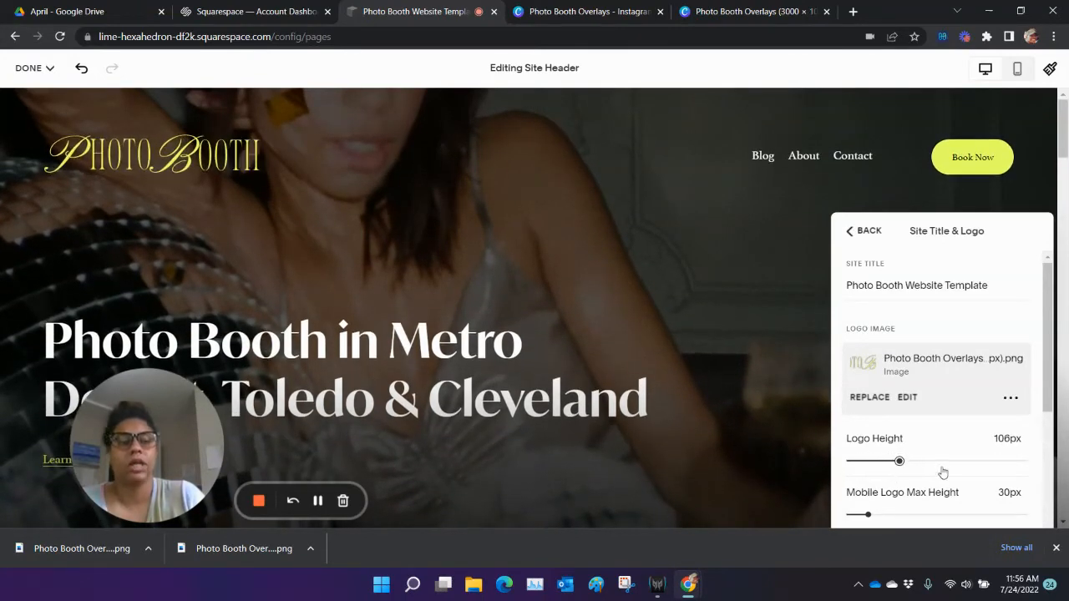
- Preview the site in mobile view and increase the header's Mobile Logo Max Height so the wordmark is larger
click(710, 217)
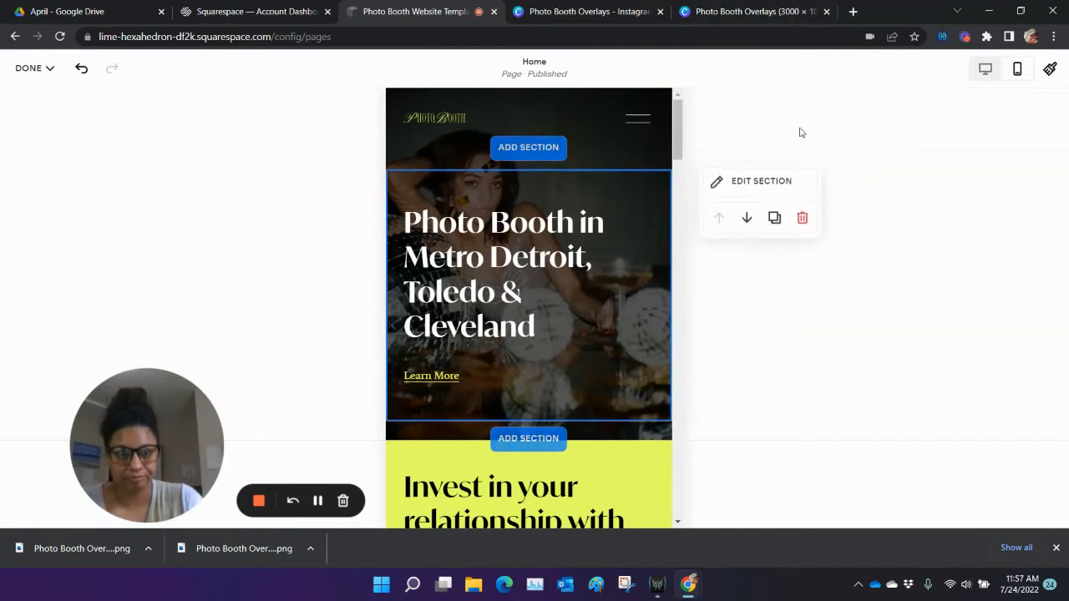
click(568, 122)
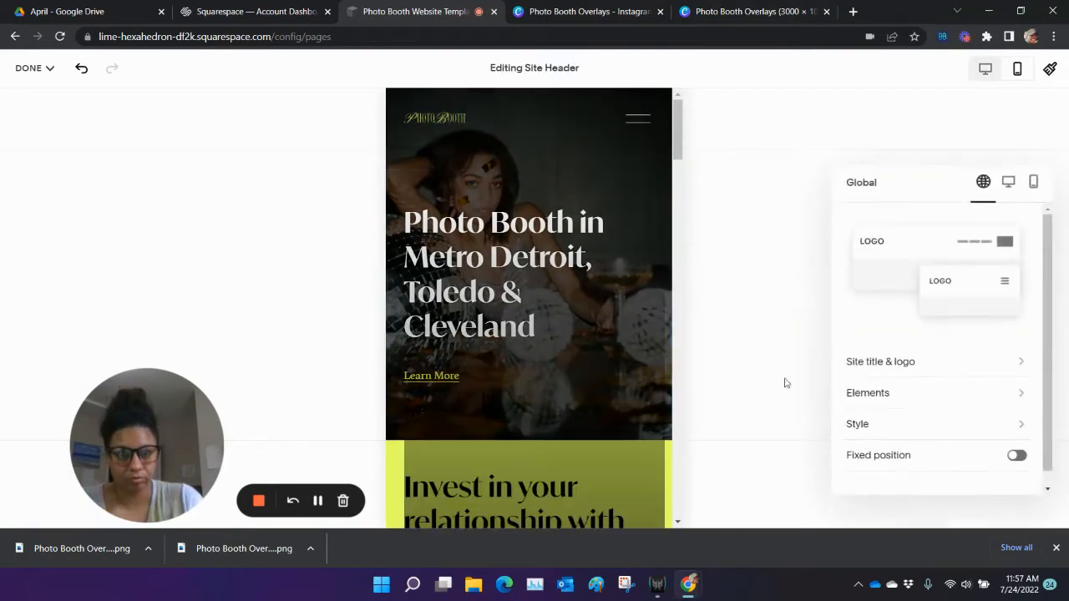
click(910, 370)
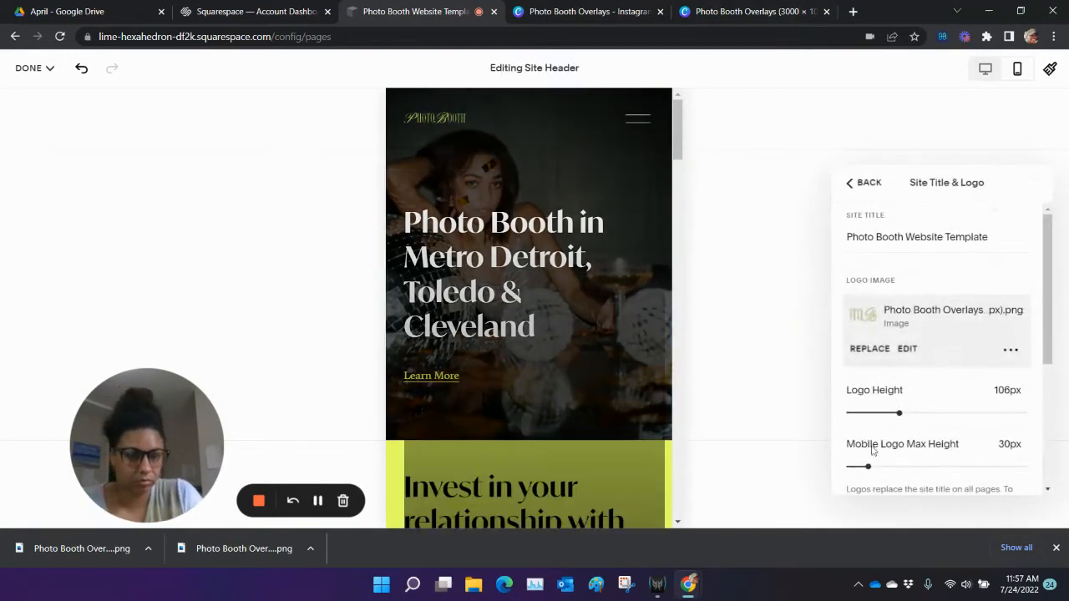
drag(869, 466, 890, 485)
click(794, 397)
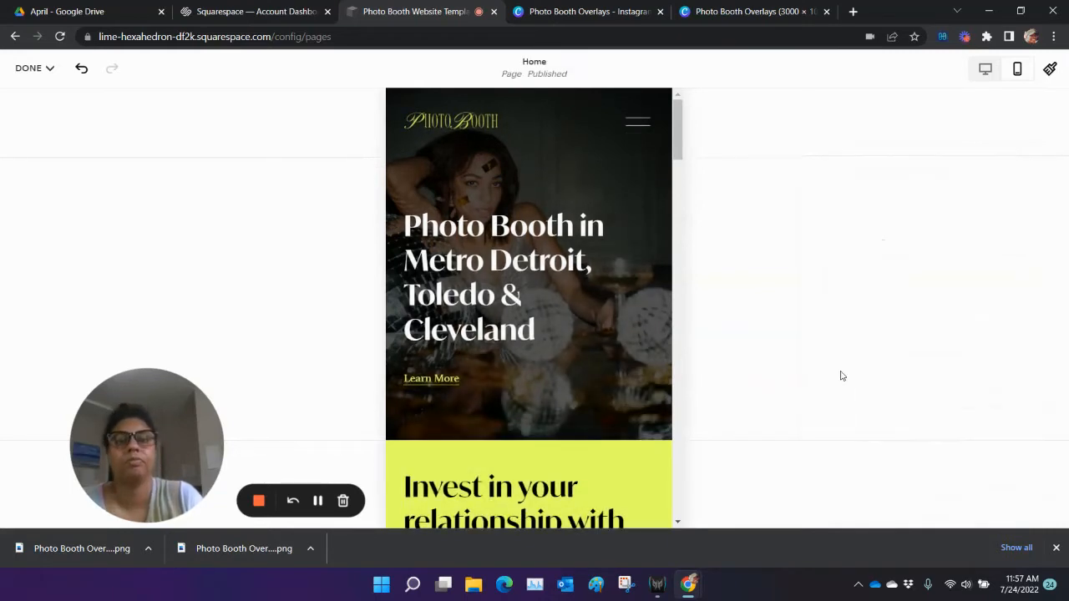
- Return to the desktop view and review the new logo and header above the home page's hero section
click(986, 69)
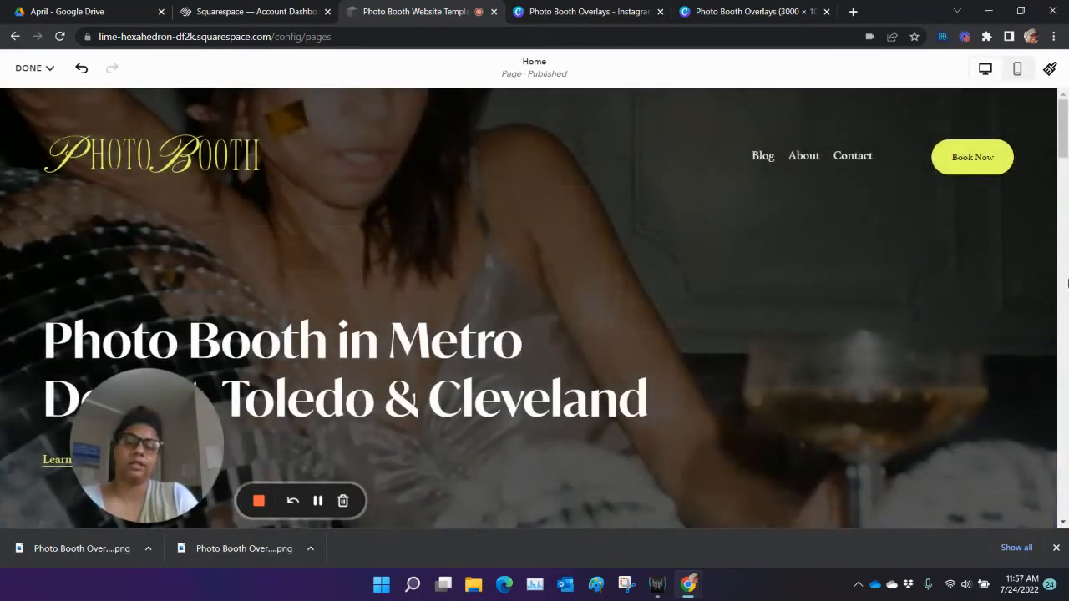
scroll(854, 381, down, 2)
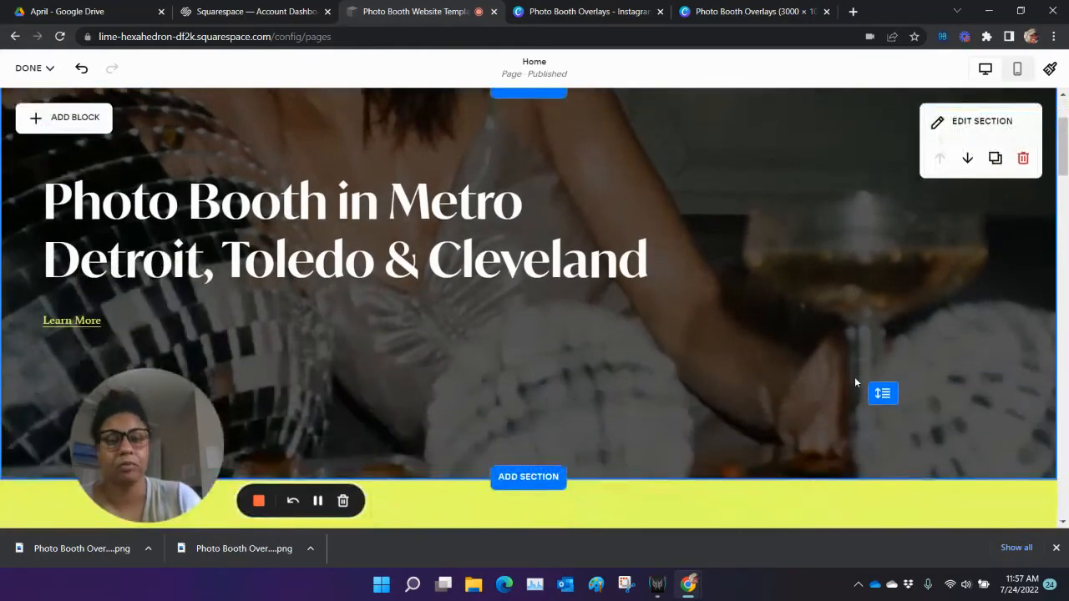
scroll(854, 381, up, 2)
scroll(855, 382, down, 1)
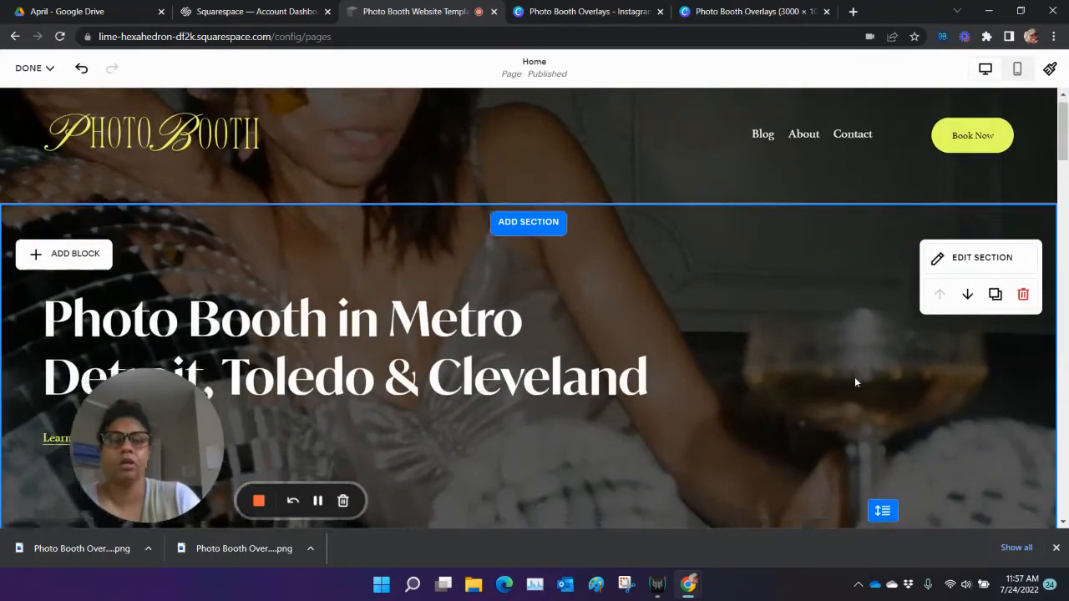
- Dismiss the browser's download bar and look over the lime section below the home page hero
scroll(854, 382, down, 4)
scroll(856, 376, down, 3)
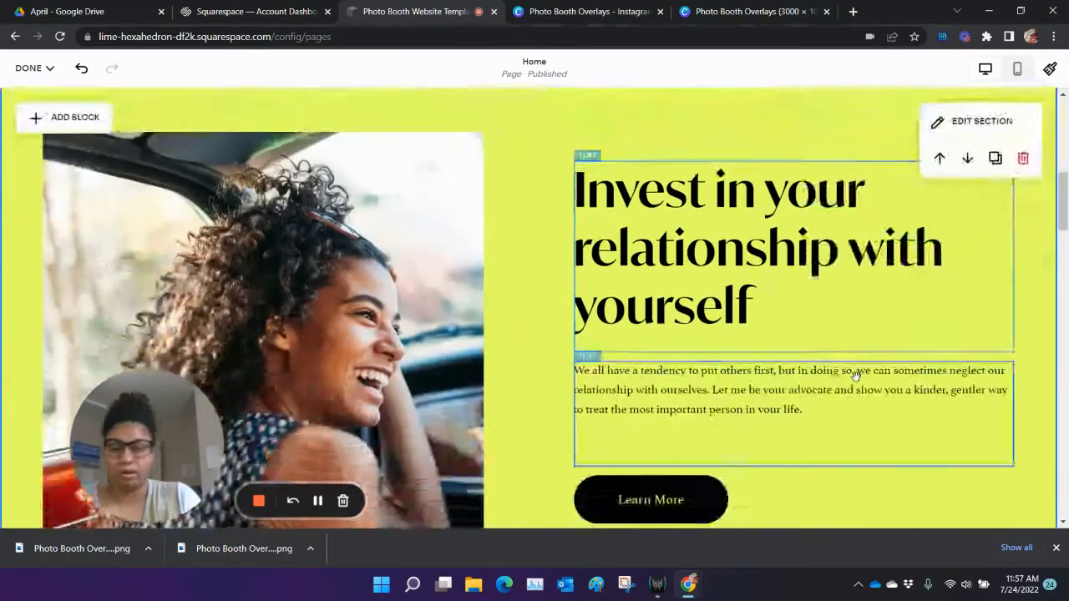
click(1055, 548)
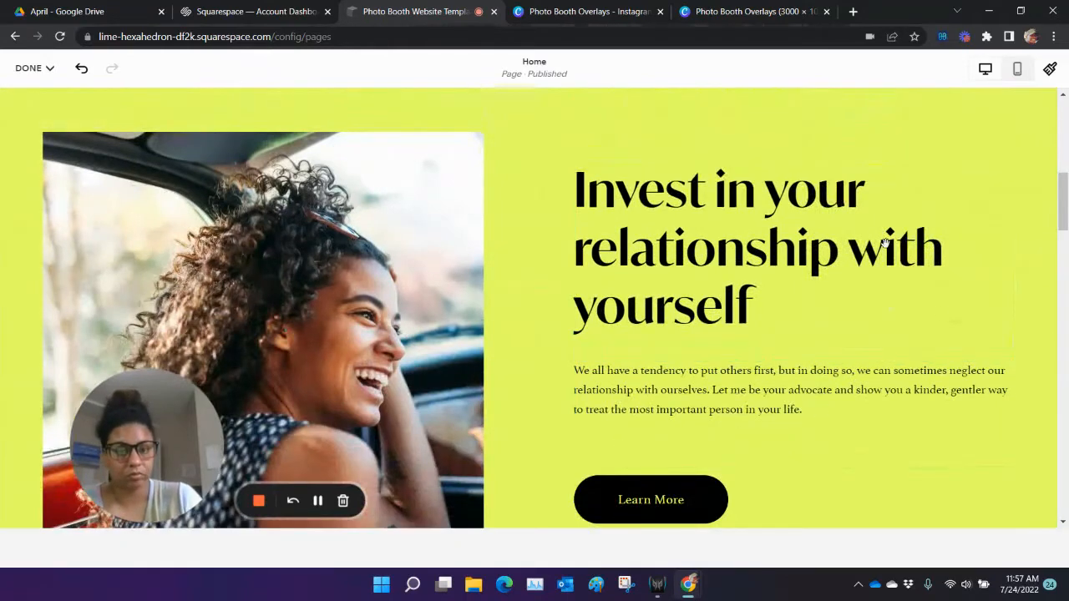
scroll(793, 292, up, 1)
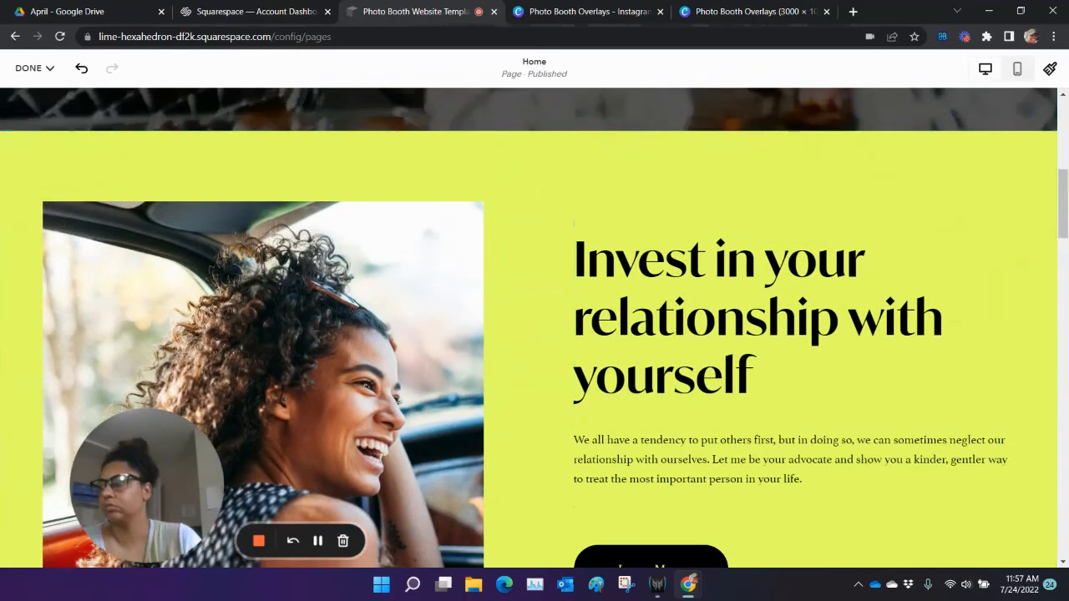
scroll(863, 509, down, 1)
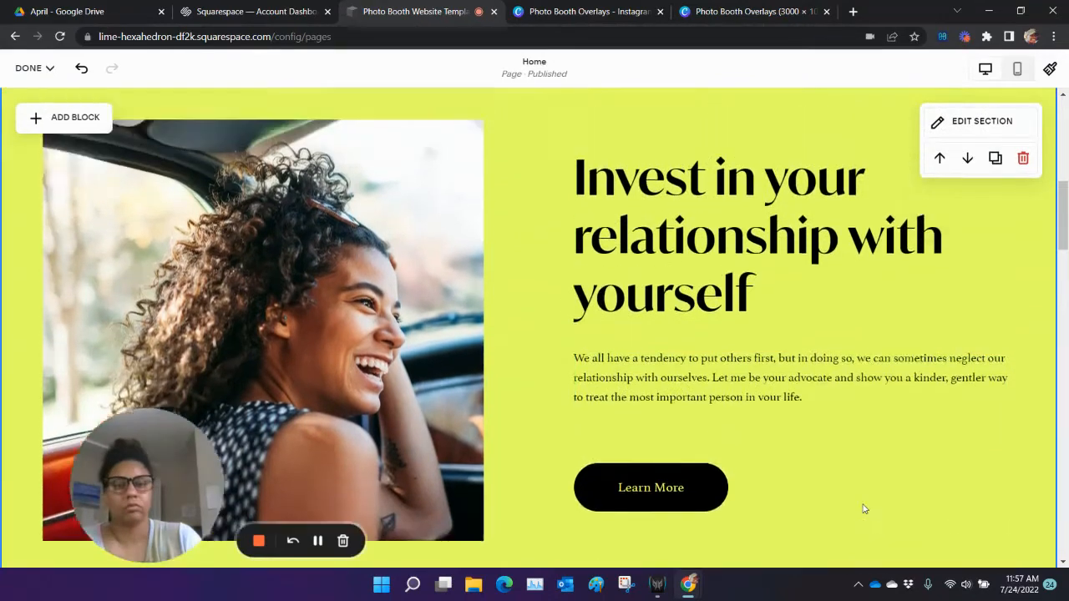
scroll(863, 509, up, 5)
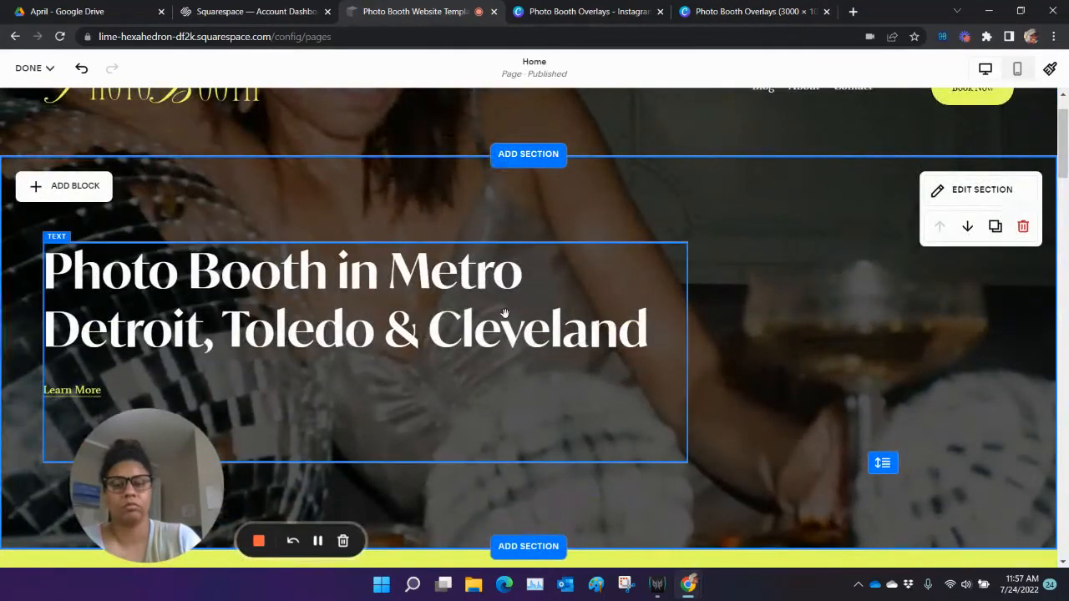
- Compare the heading formats of the hero text and the "Invest in your relationship with yourself" text
scroll(743, 328, down, 1)
double_click(528, 237)
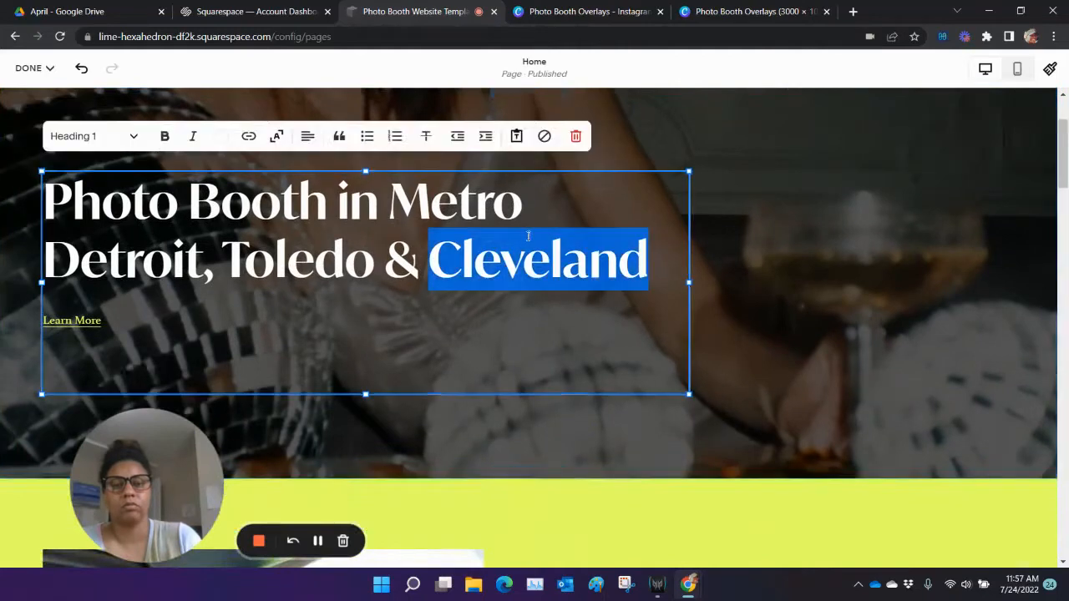
click(583, 261)
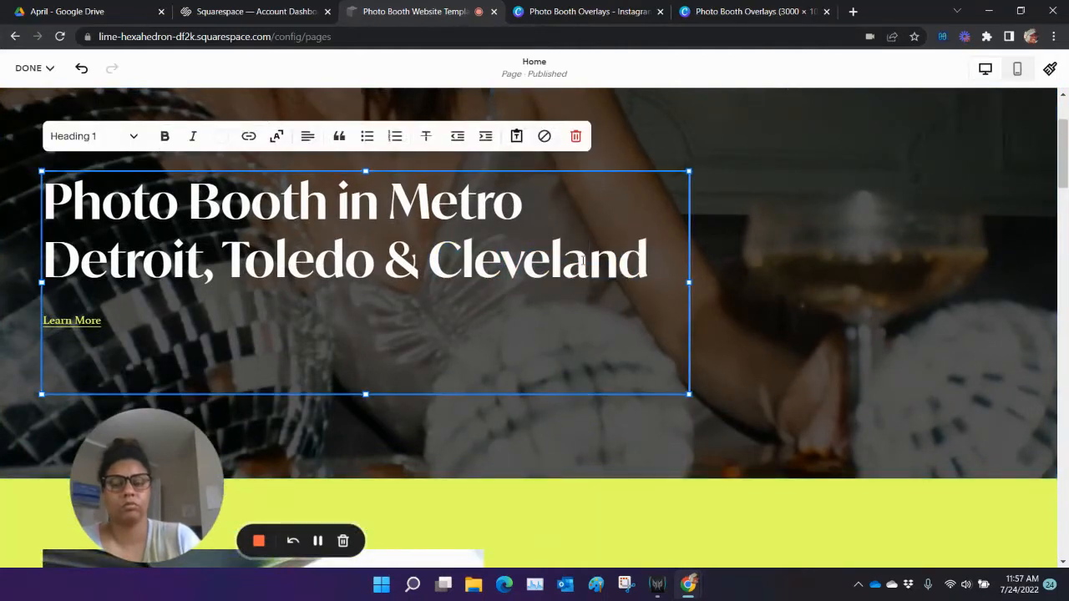
scroll(606, 286, down, 5)
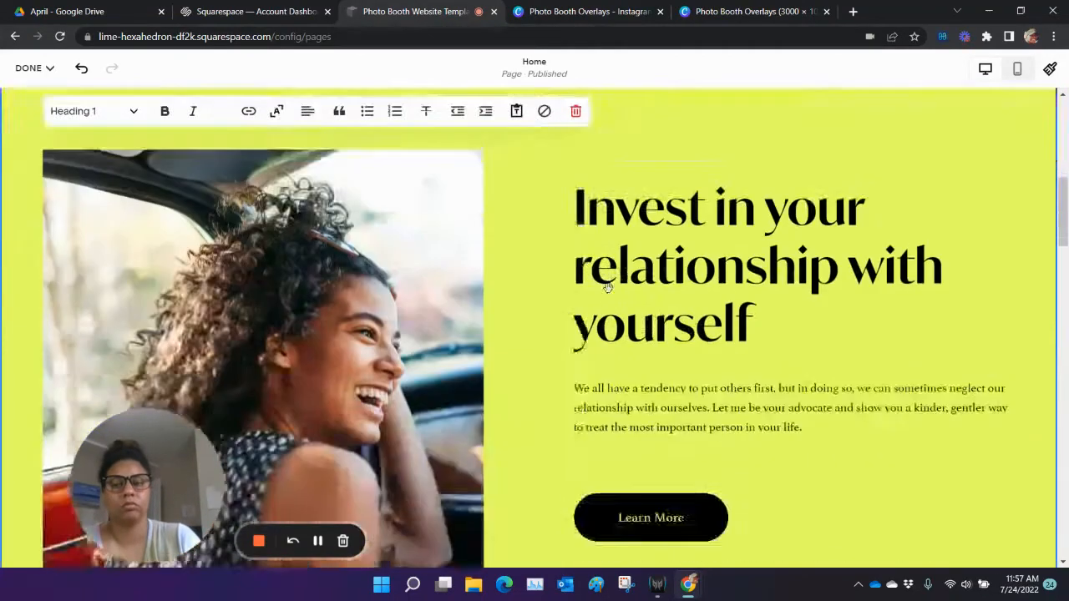
click(608, 287)
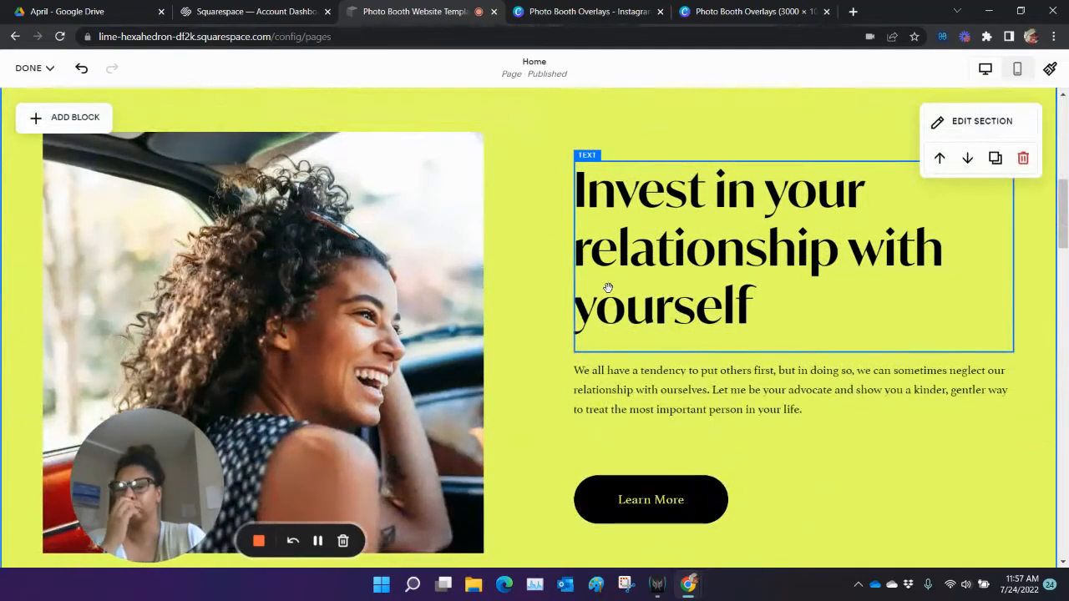
double_click(675, 265)
scroll(669, 264, up, 5)
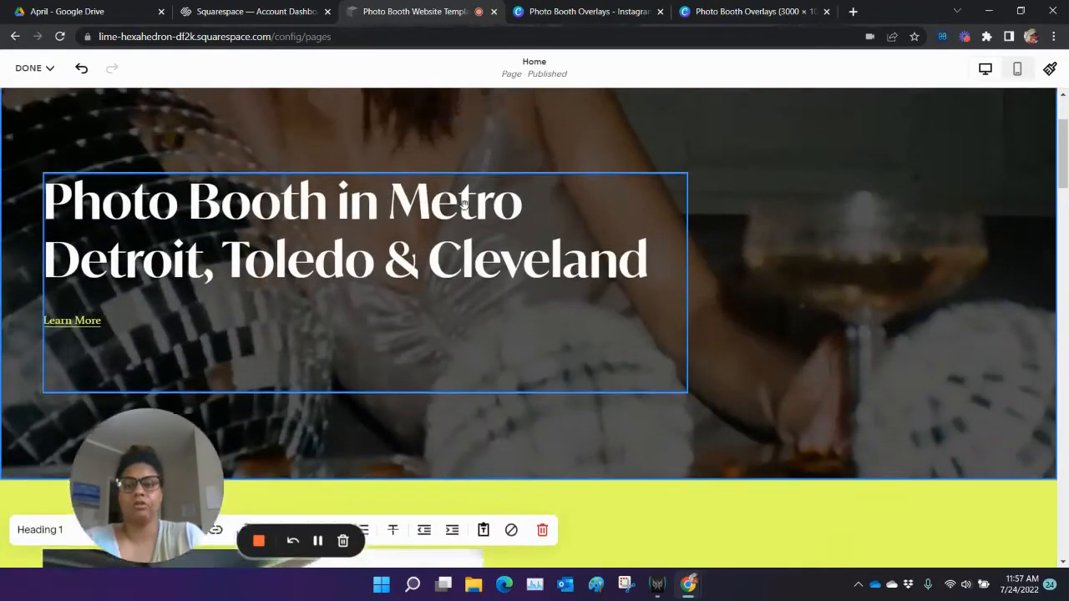
- Inspect the hero text block's design settings and the format of its location heading together with the header
click(415, 204)
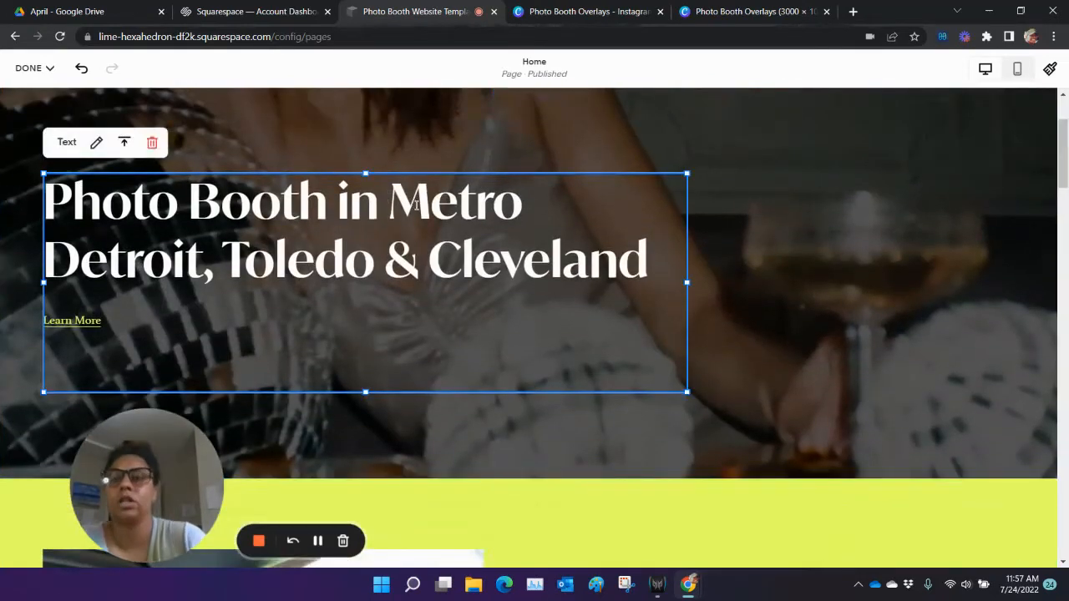
click(95, 143)
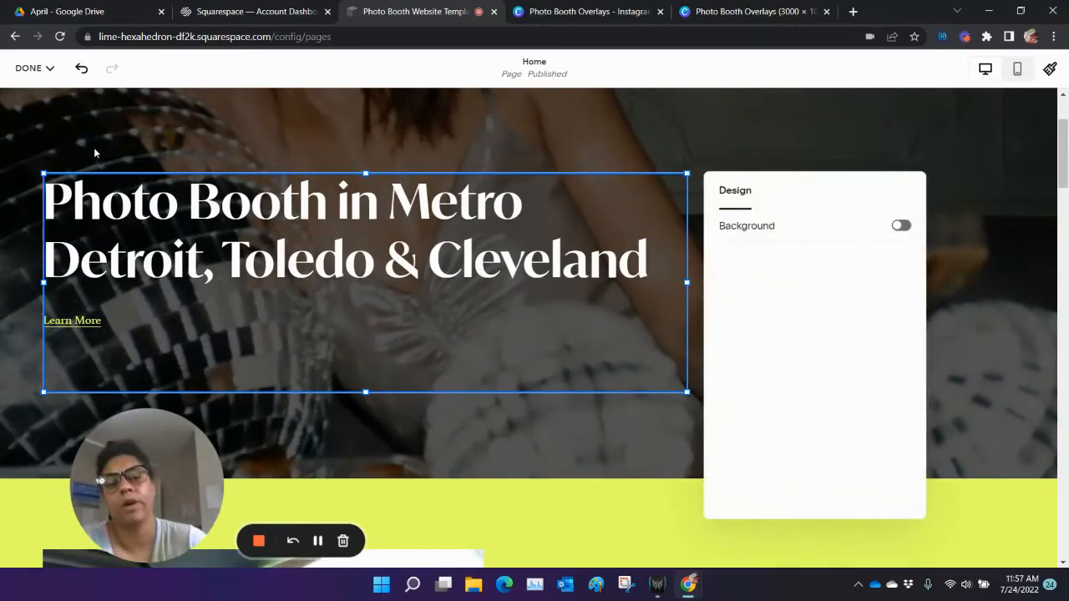
click(222, 208)
click(987, 258)
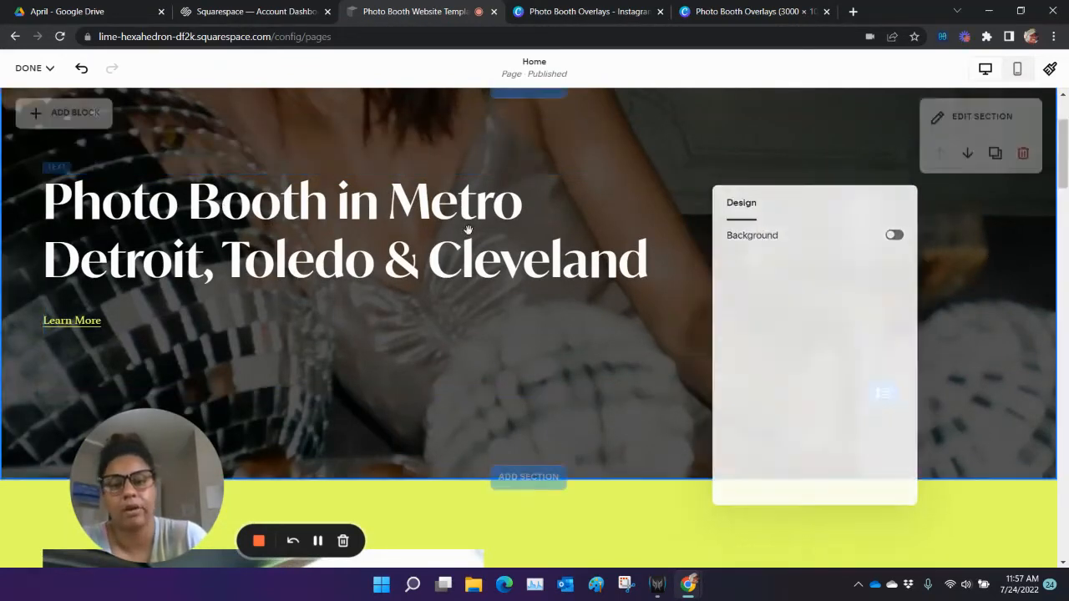
triple_click(470, 230)
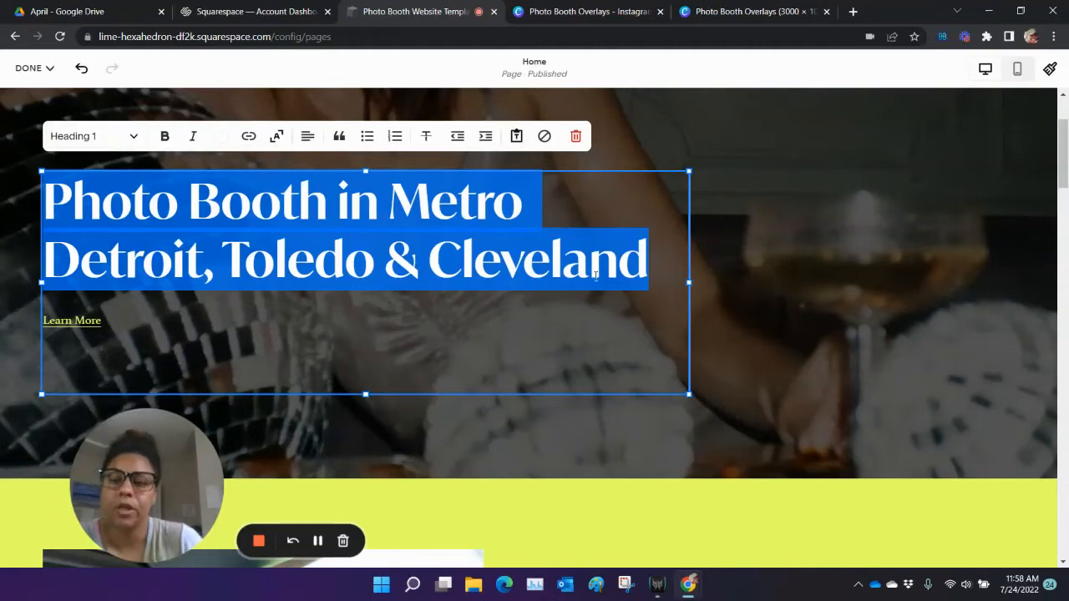
scroll(763, 287, up, 2)
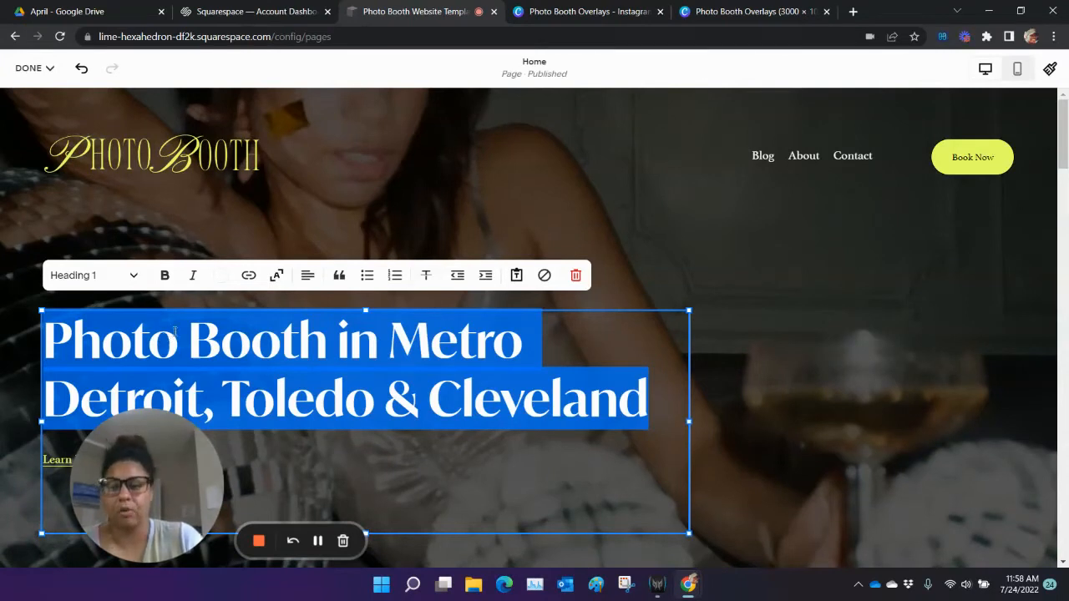
click(247, 403)
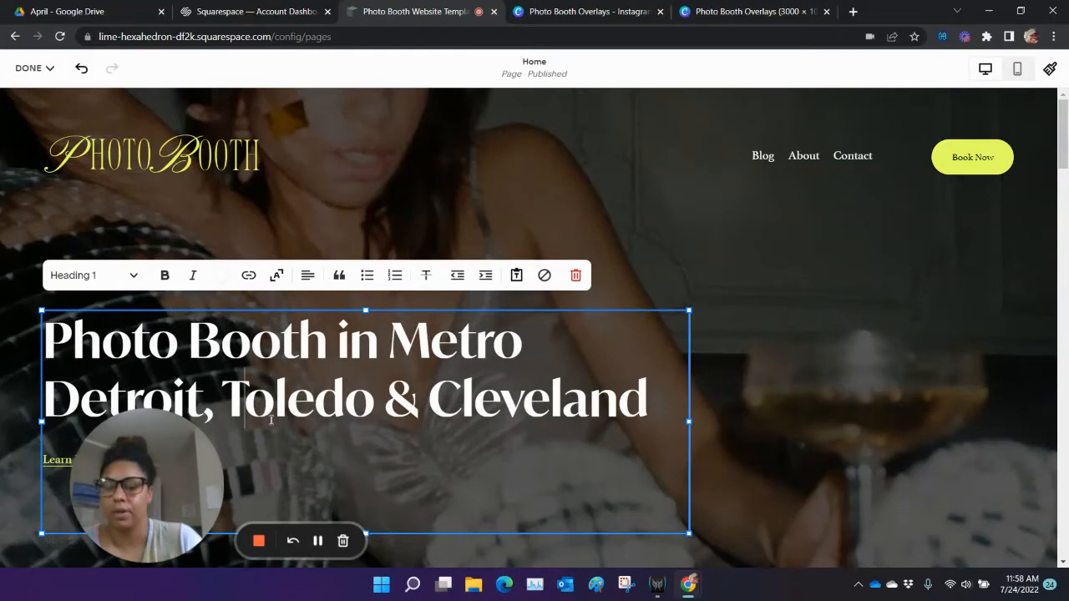
click(727, 409)
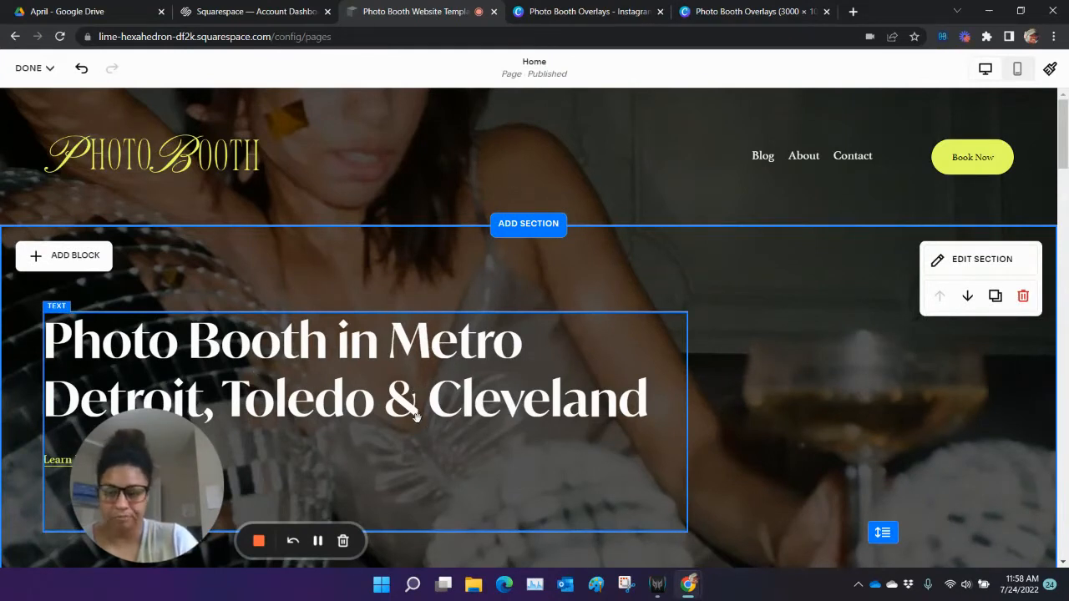
- Change the "Invest in your relationship with yourself" heading to the Heading 2 format
scroll(746, 416, down, 5)
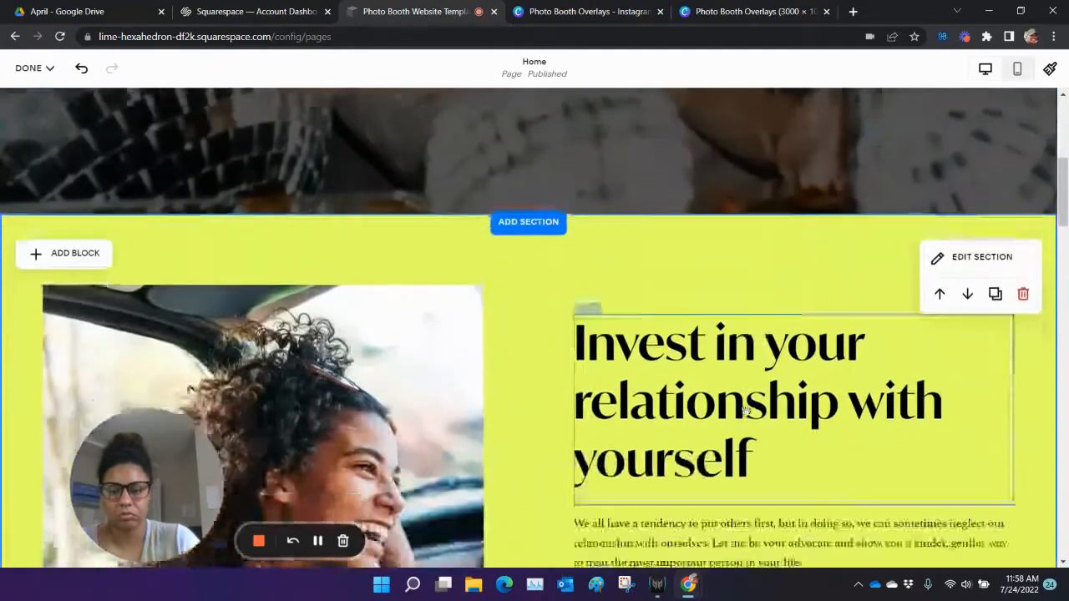
click(744, 410)
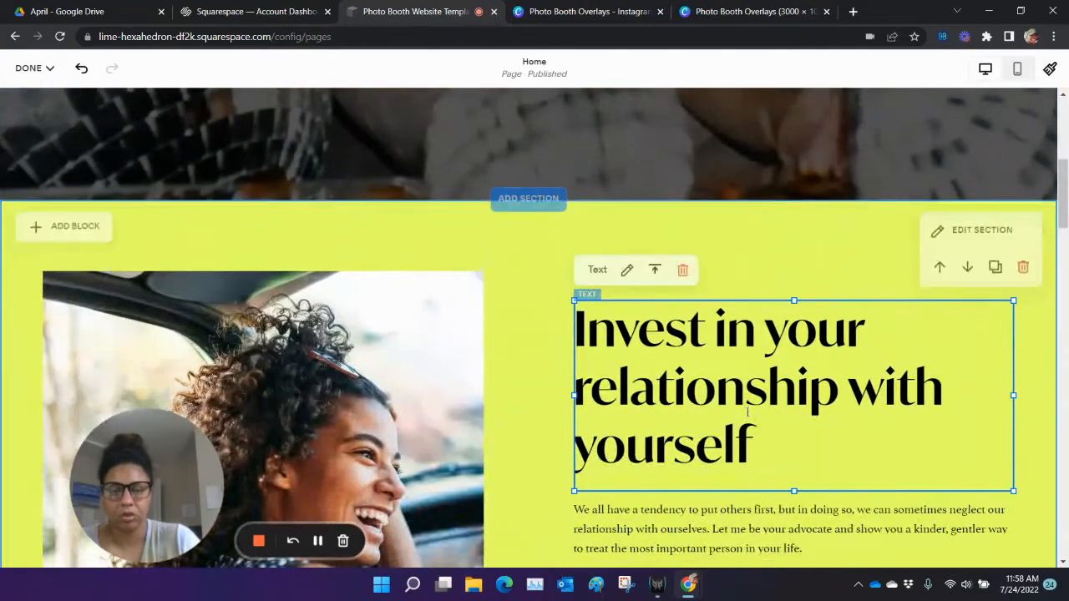
double_click(631, 337)
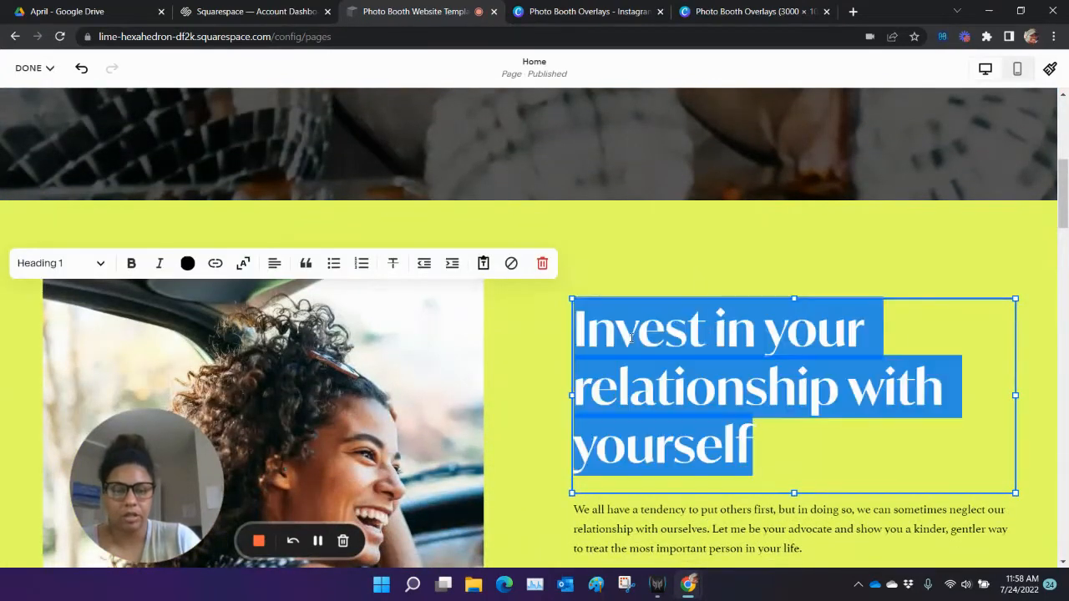
click(87, 266)
click(81, 327)
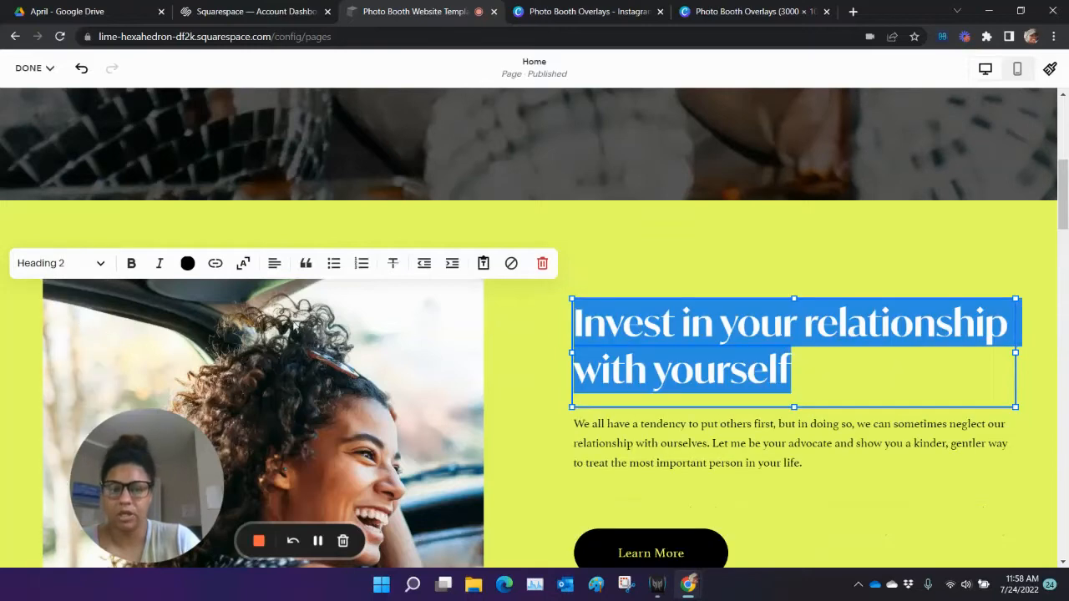
click(768, 249)
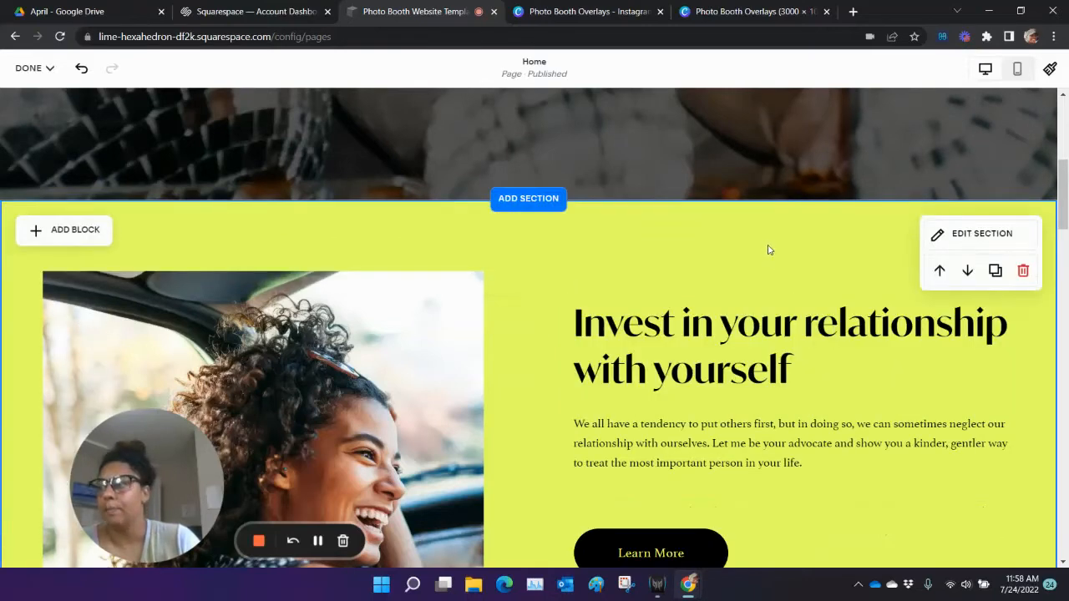
click(729, 322)
double_click(724, 326)
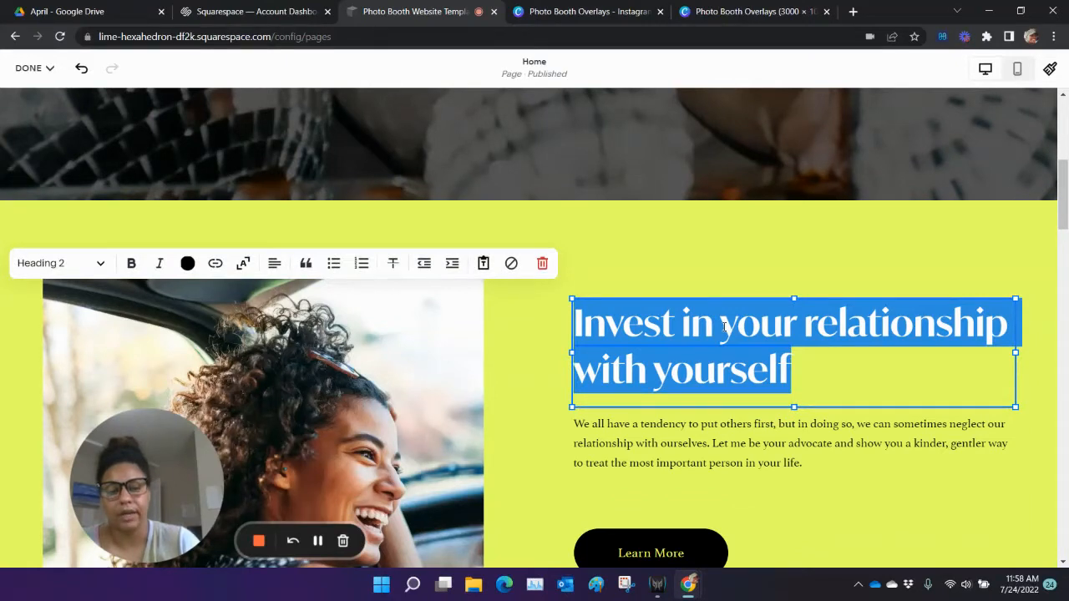
mouse_move(1020, 356)
mouse_down()
mouse_move(977, 356)
mouse_move(1026, 357)
mouse_move(1008, 351)
mouse_up()
click(1032, 428)
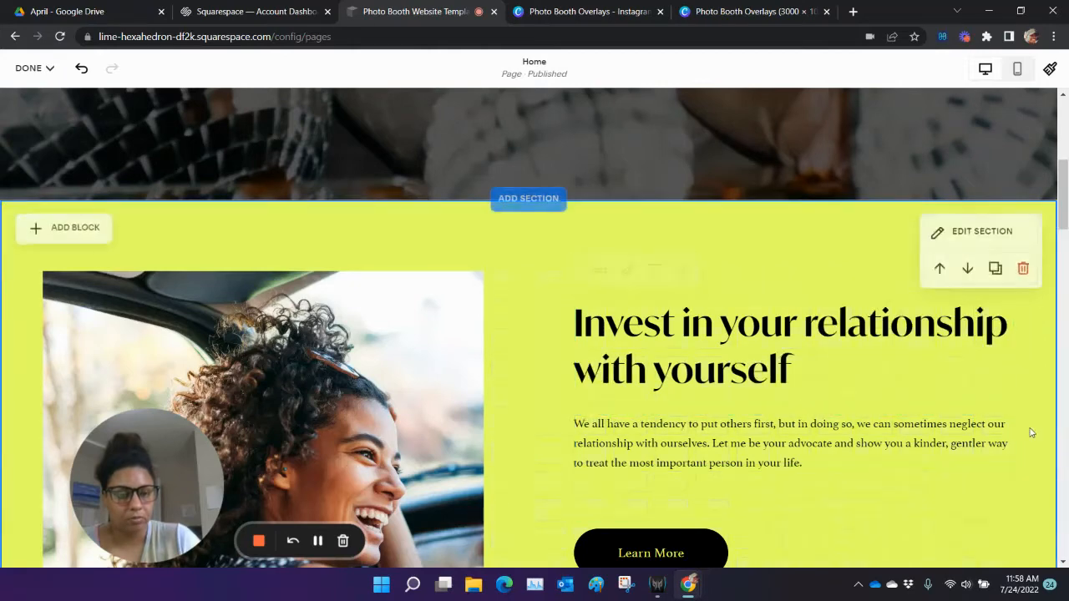
- Review the home page's lime image-and-text section, logo gallery and testimonial, comparing their layout with the hero section
scroll(546, 286, down, 3)
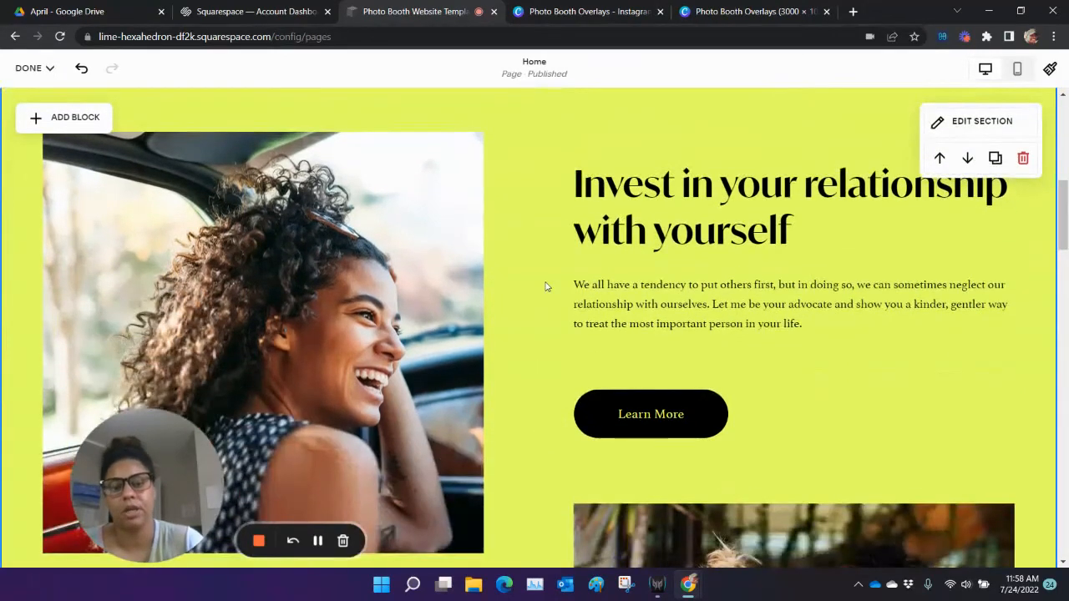
scroll(545, 286, down, 6)
scroll(547, 289, down, 7)
scroll(549, 291, up, 6)
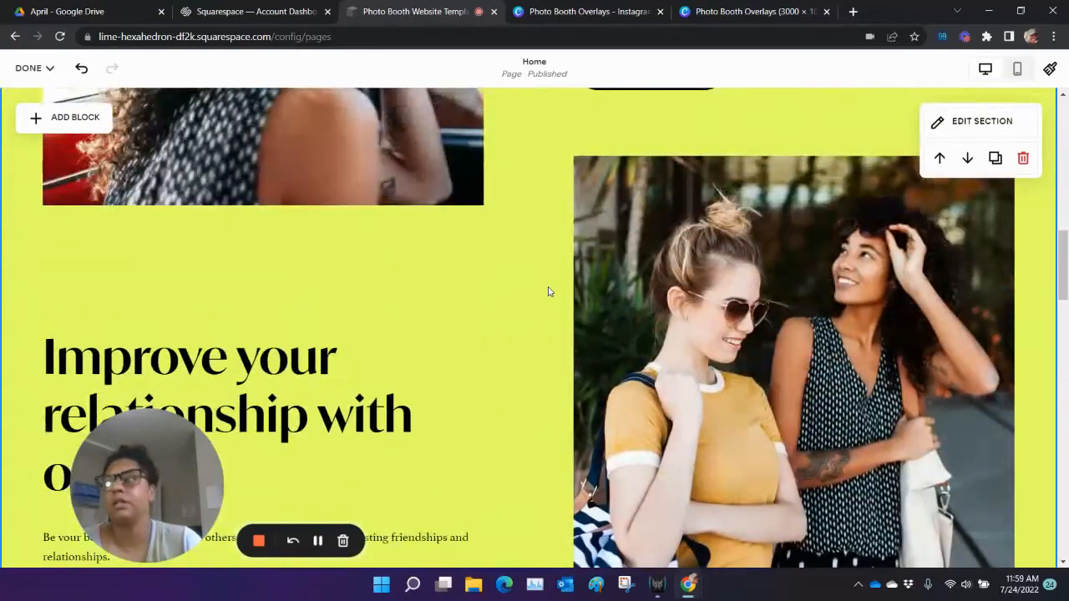
scroll(549, 292, up, 6)
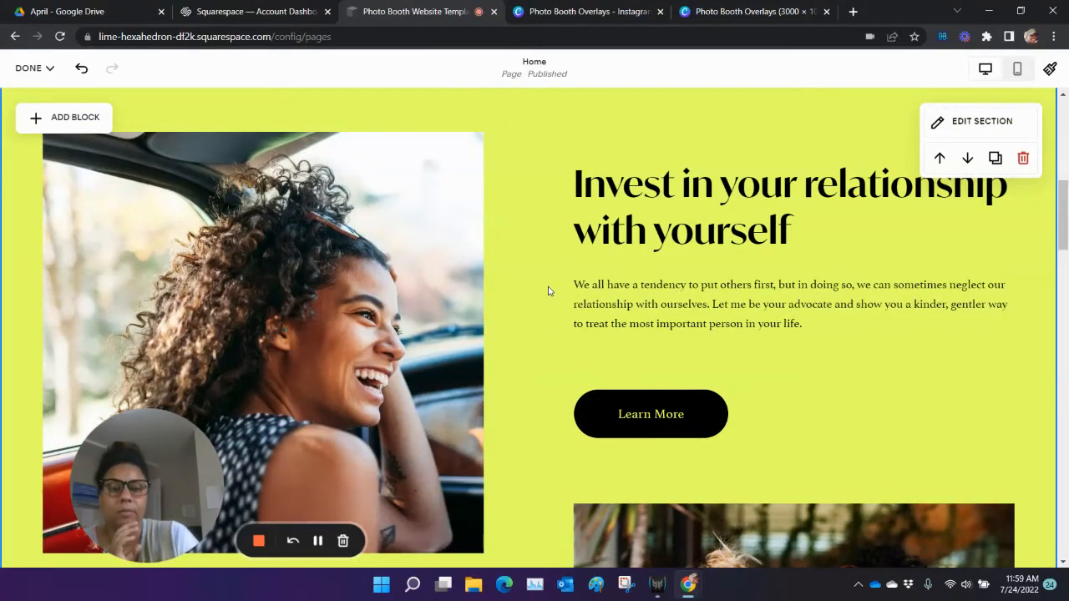
scroll(549, 291, down, 10)
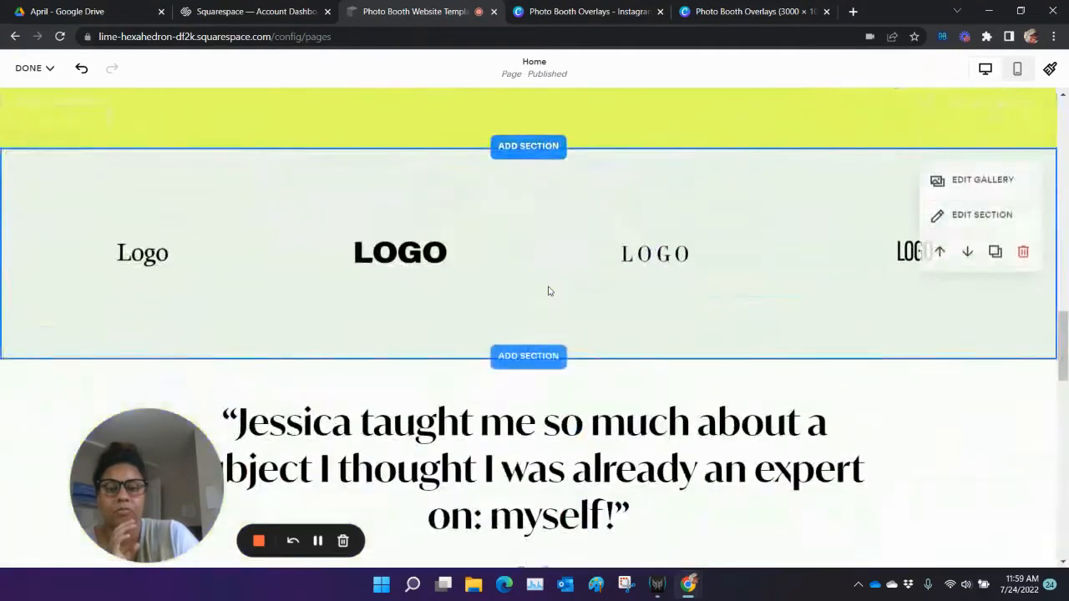
scroll(548, 292, down, 3)
scroll(549, 292, up, 5)
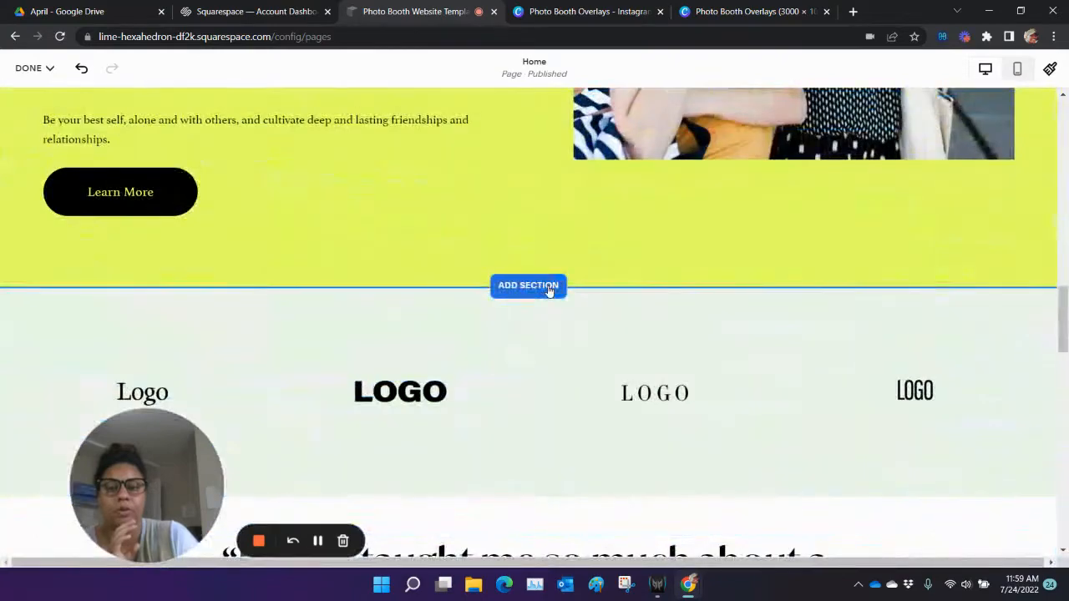
scroll(549, 291, up, 6)
scroll(548, 288, down, 3)
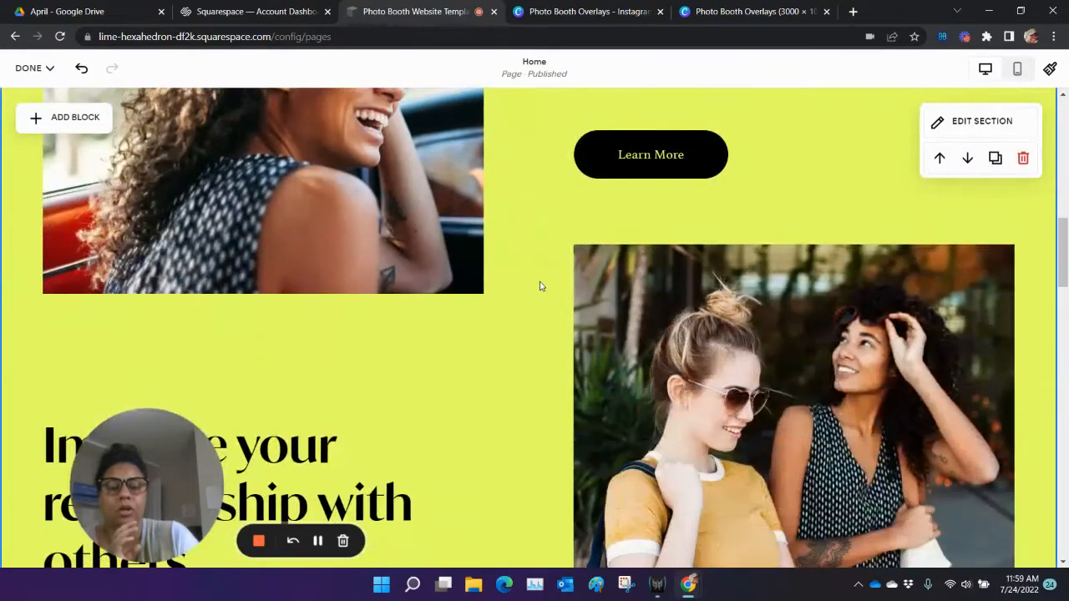
scroll(539, 286, down, 4)
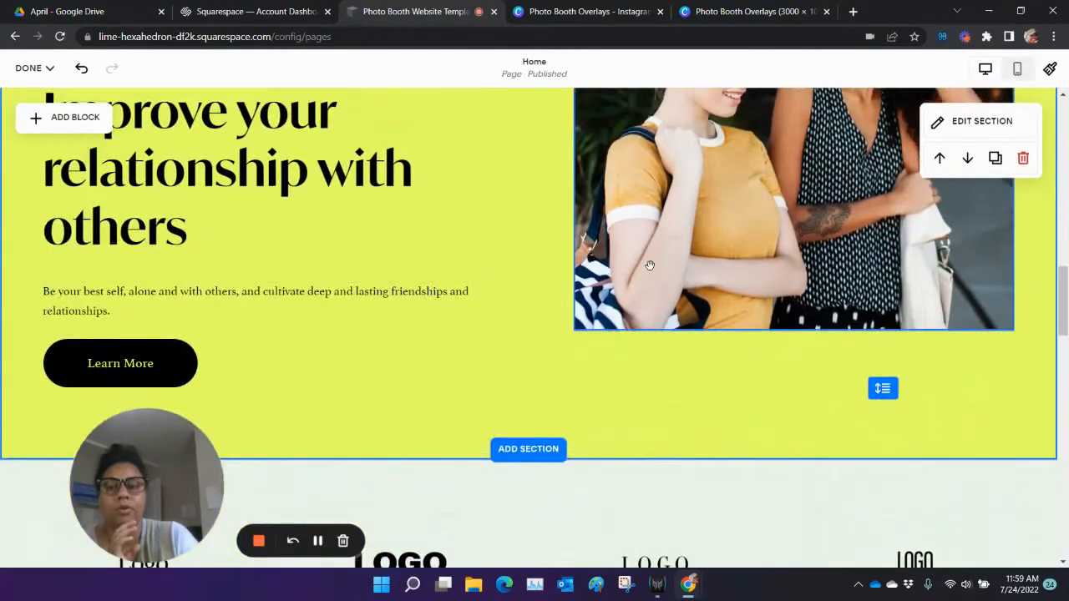
scroll(649, 266, up, 10)
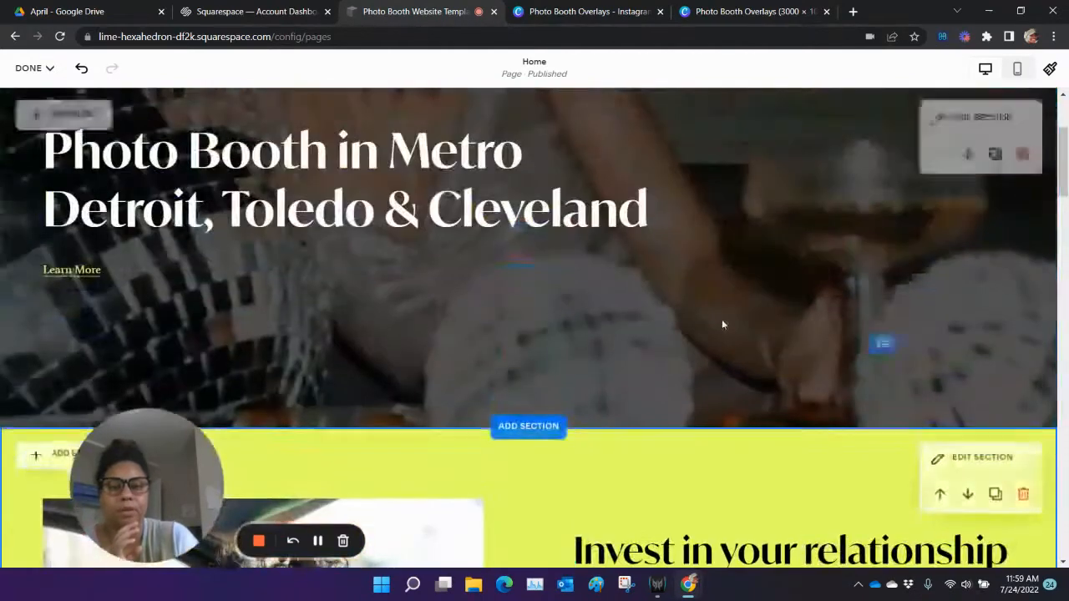
scroll(723, 325, up, 2)
- Replace the "Invest in your relationship with yourself" heading text with "DETROIT MICHIGAN’S 360 PHOTO BOOTH RENTAL"
scroll(724, 325, down, 3)
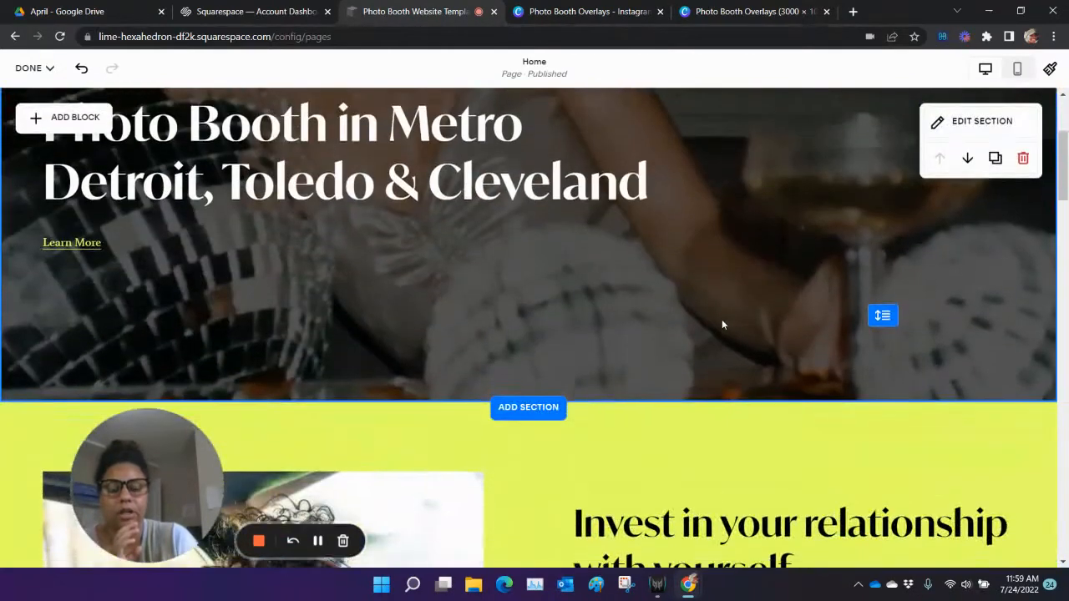
scroll(721, 319, down, 3)
click(722, 319)
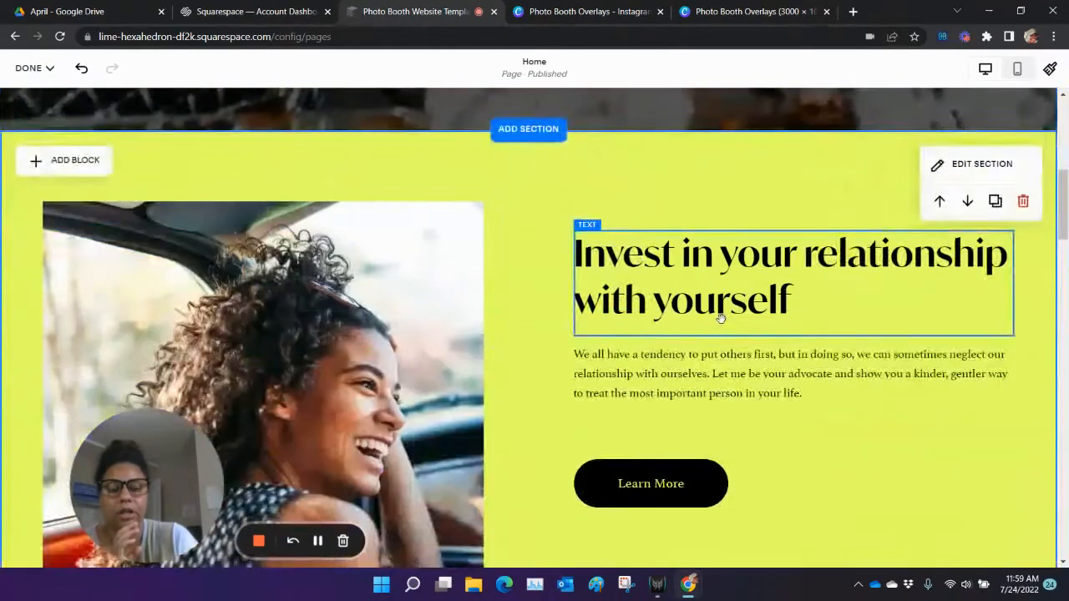
click(804, 291)
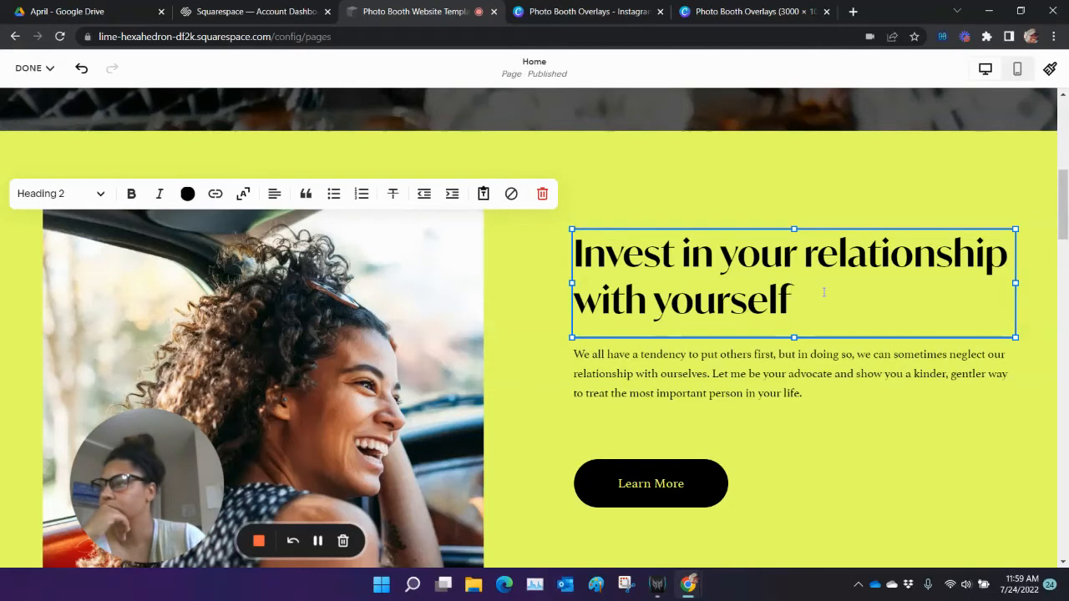
key(alt+Tab)
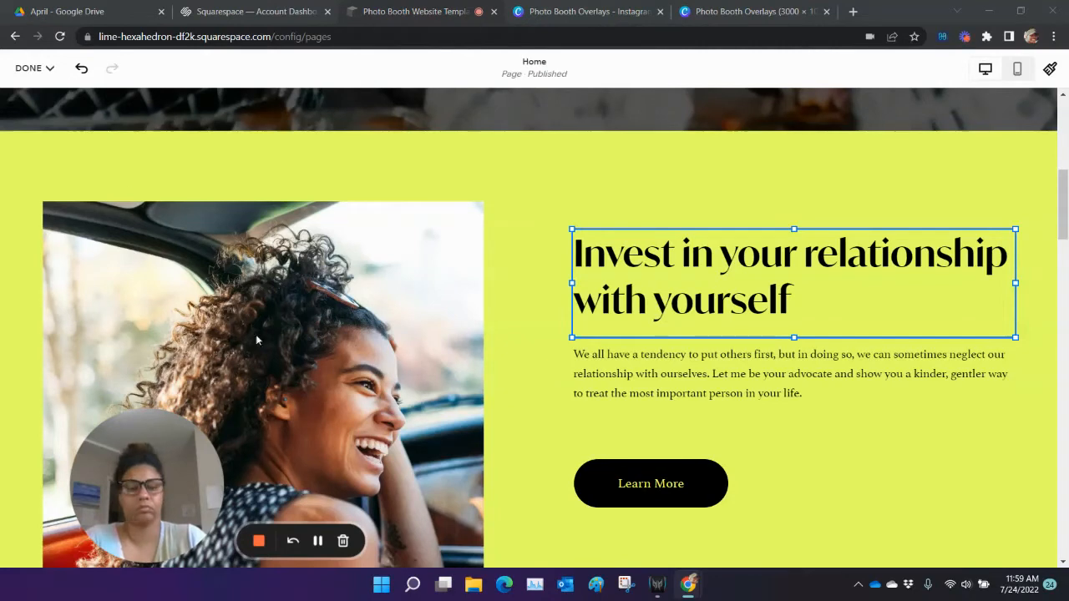
key(alt+Tab)
key(ctrl+a)
text(DETROIT MICHIGAN’S 360 PHOTO BOOTH RENTAL)
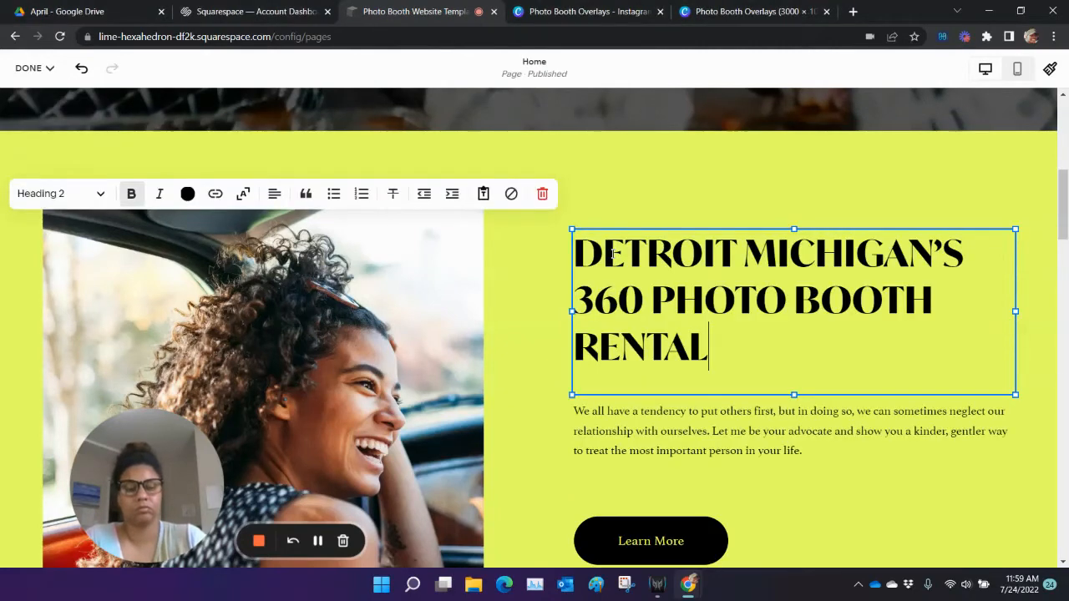
- Compare the all-caps heading in the lime section with the hero text, and clear it from its text block
key(ctrl+a)
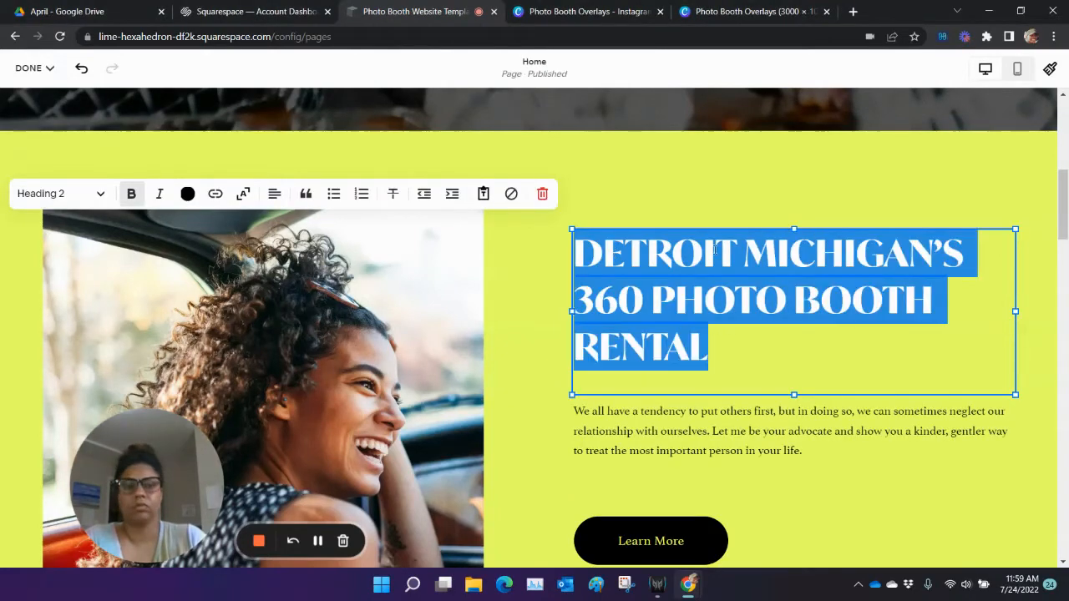
scroll(736, 245, up, 3)
scroll(736, 251, down, 3)
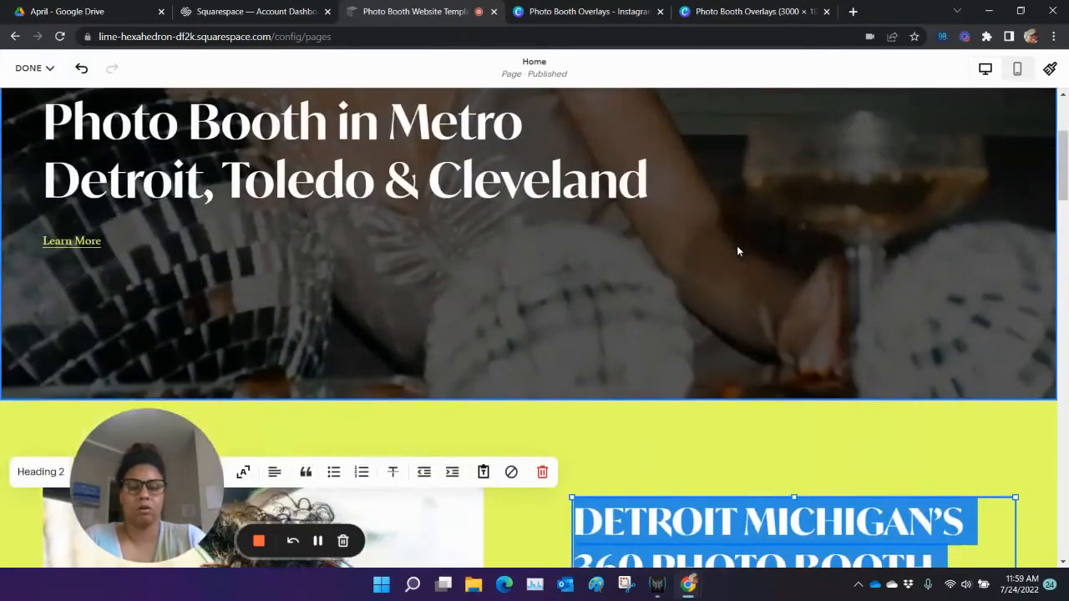
click(752, 290)
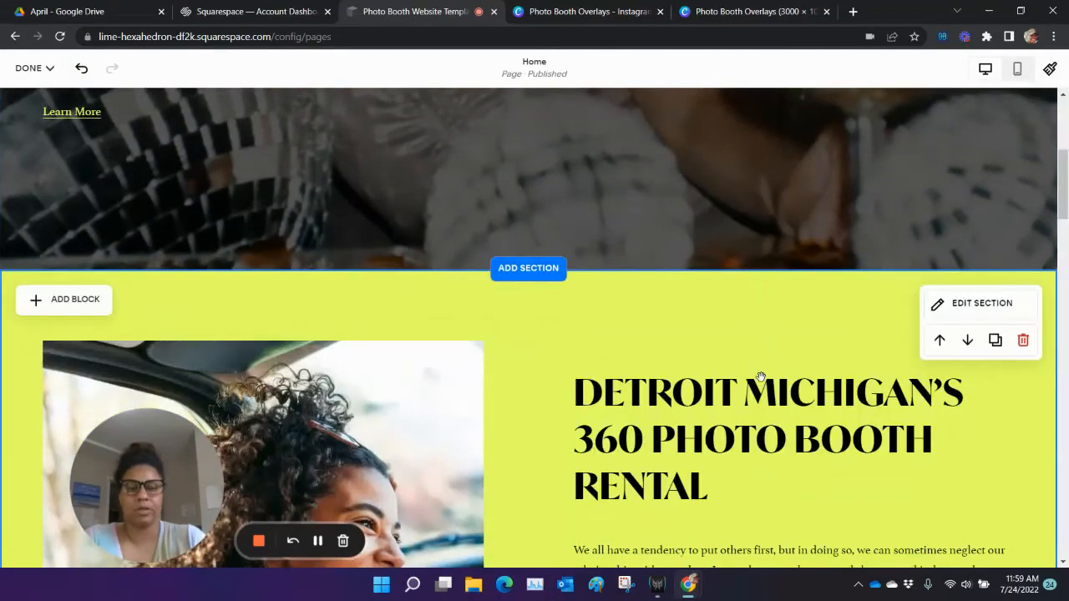
scroll(762, 378, up, 4)
scroll(807, 340, down, 7)
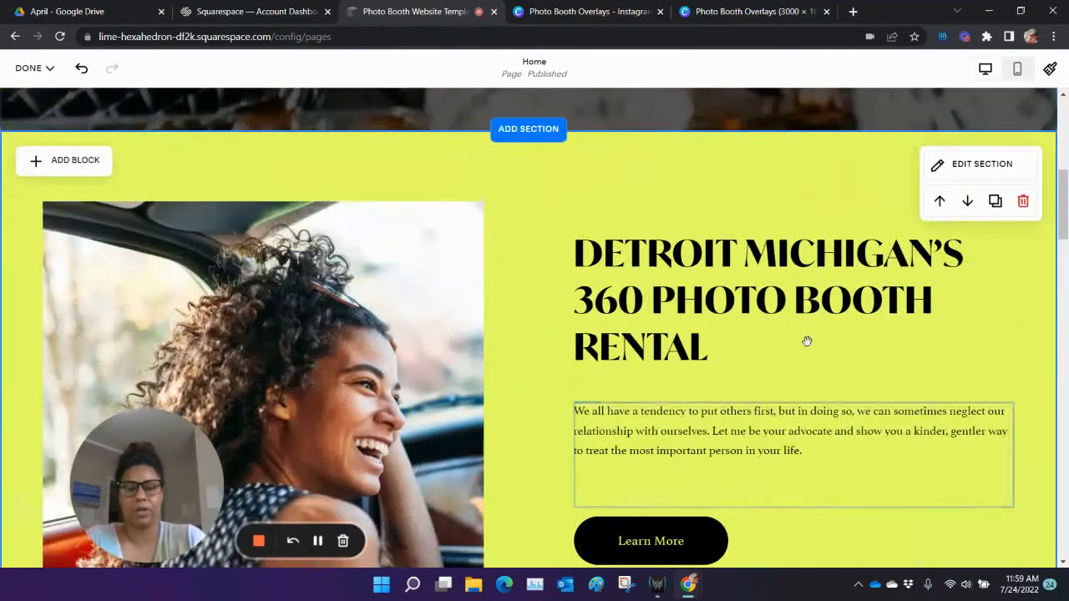
triple_click(806, 340)
key(BackSpace)
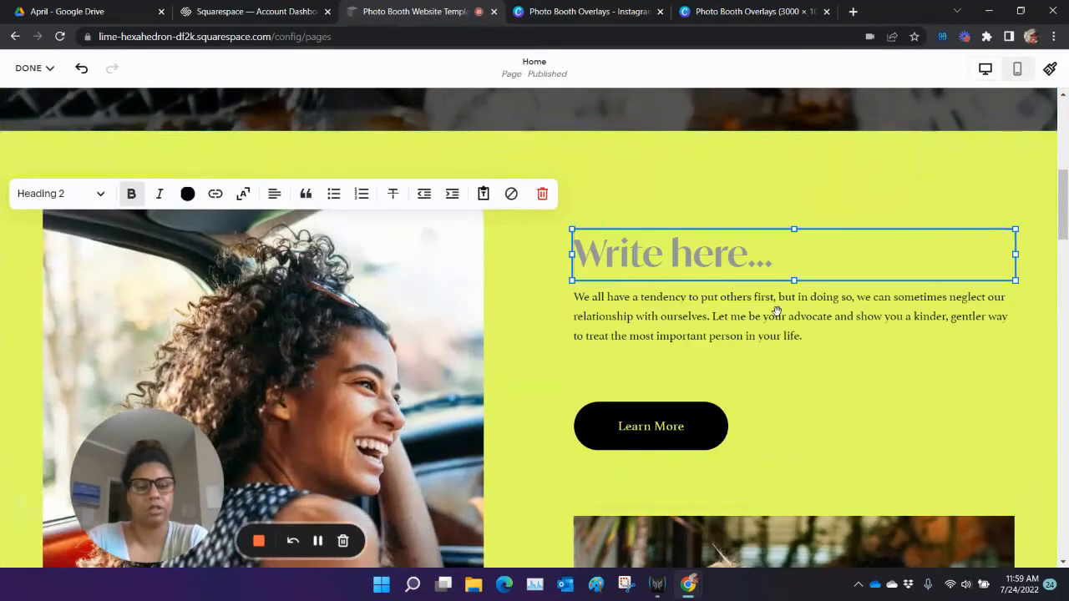
key(BackSpace)
text(D)
key(BackSpace)
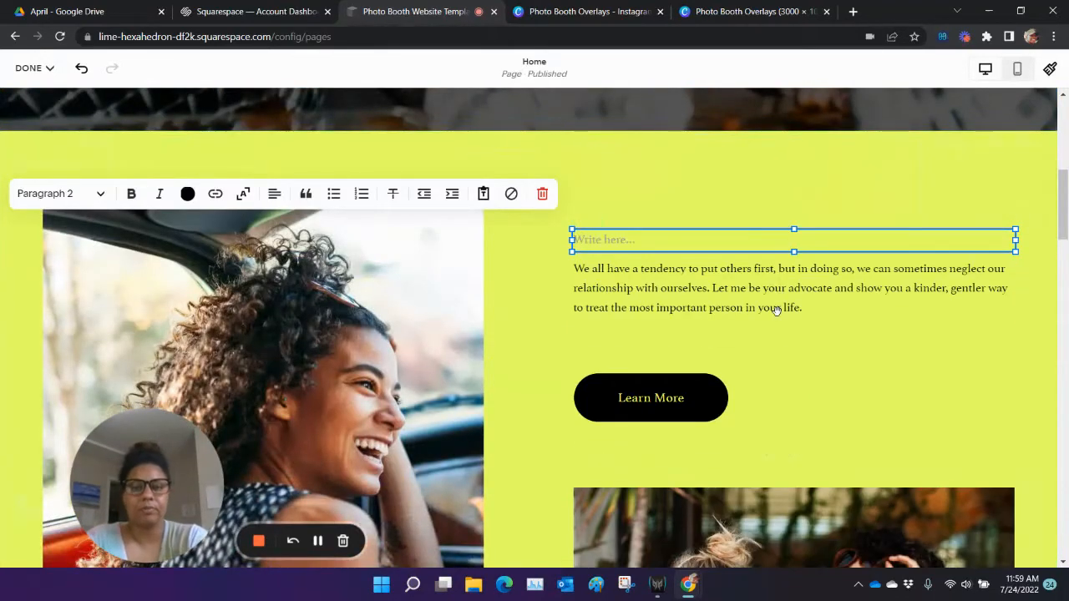
- Format the emptied text block in the lime section as Heading 2 and enter "Detroit Michigan’s Best Photo Booth Rentals"
click(607, 241)
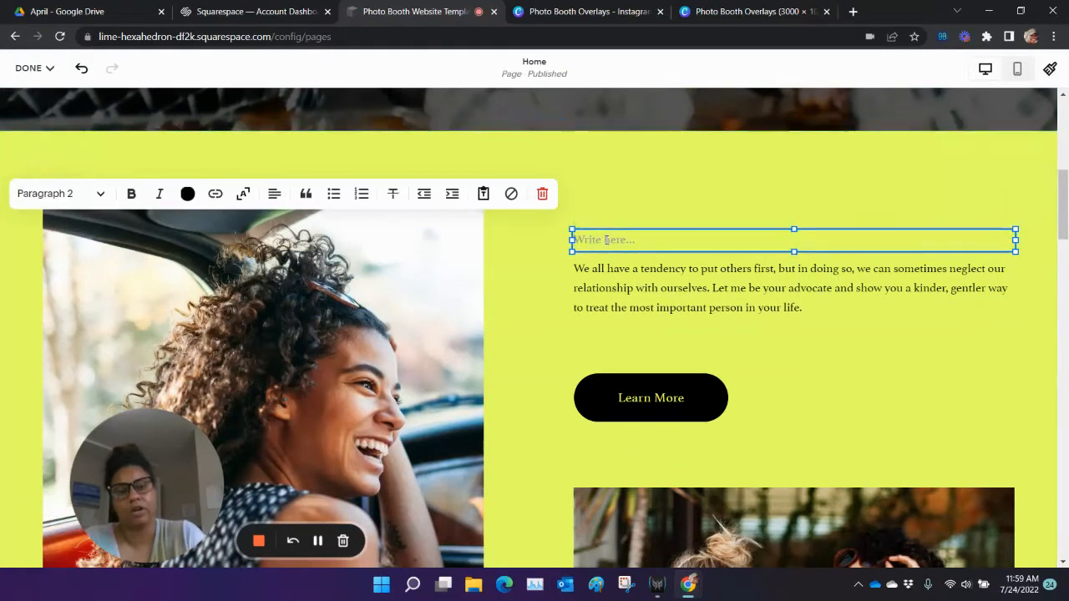
click(104, 194)
click(70, 259)
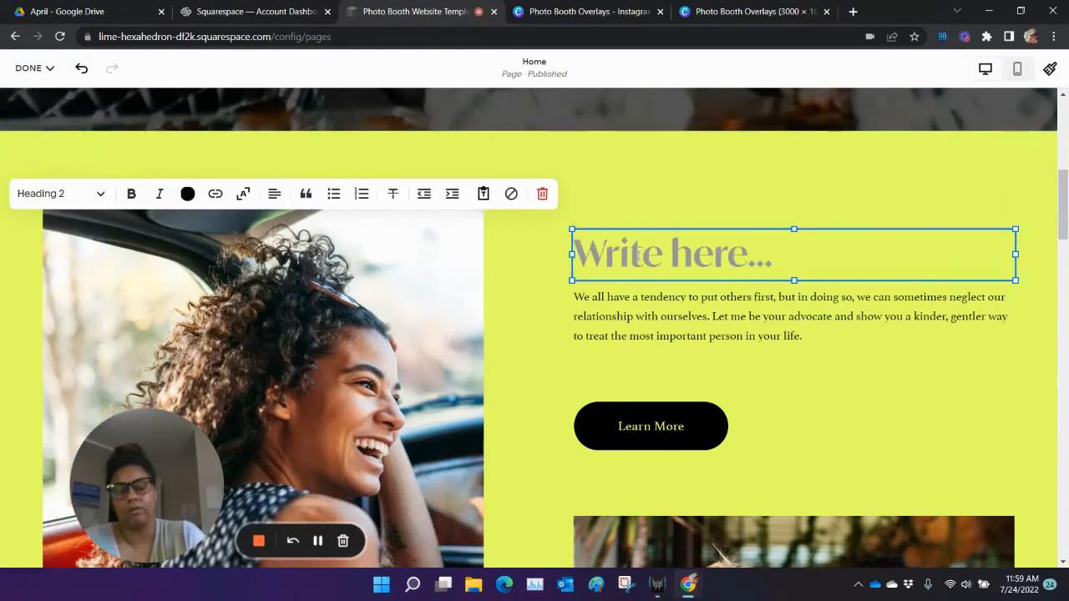
key(BackSpace)
text(D)
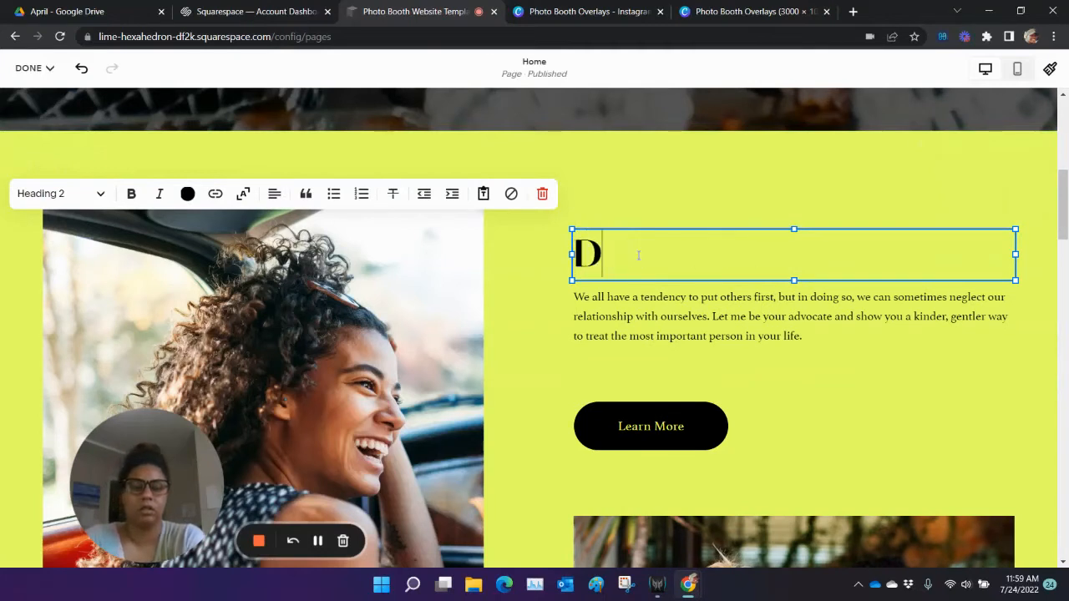
text(etroit )
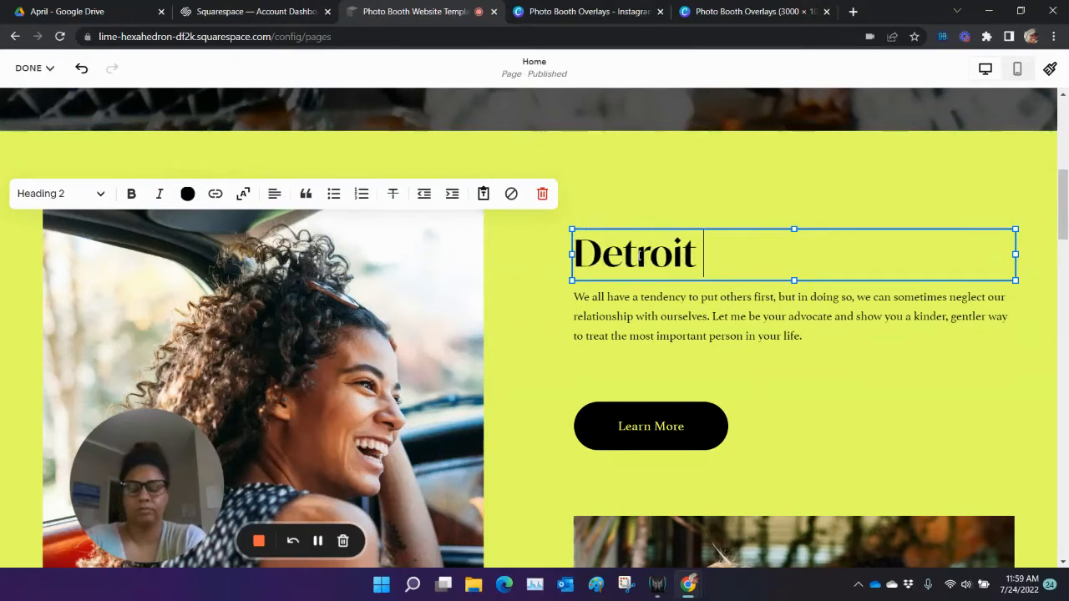
text(Michiga)
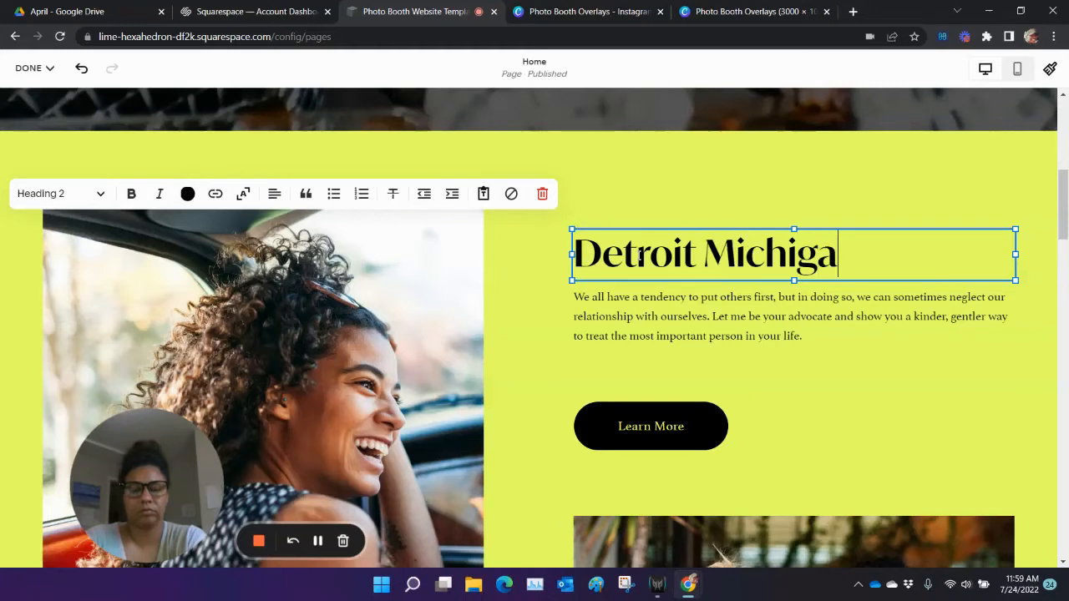
text(n's Best)
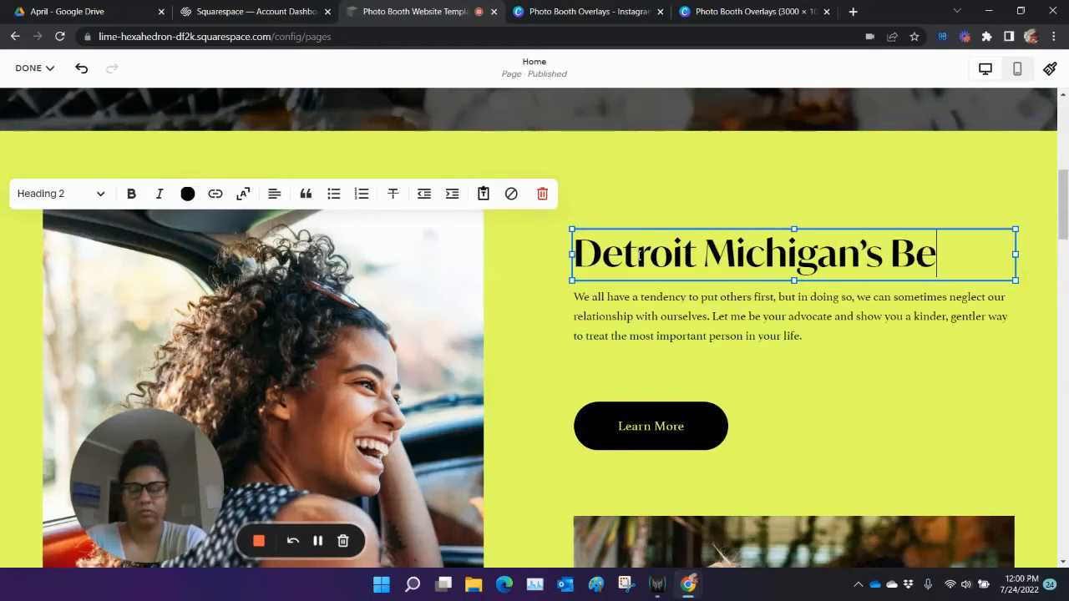
text( P)
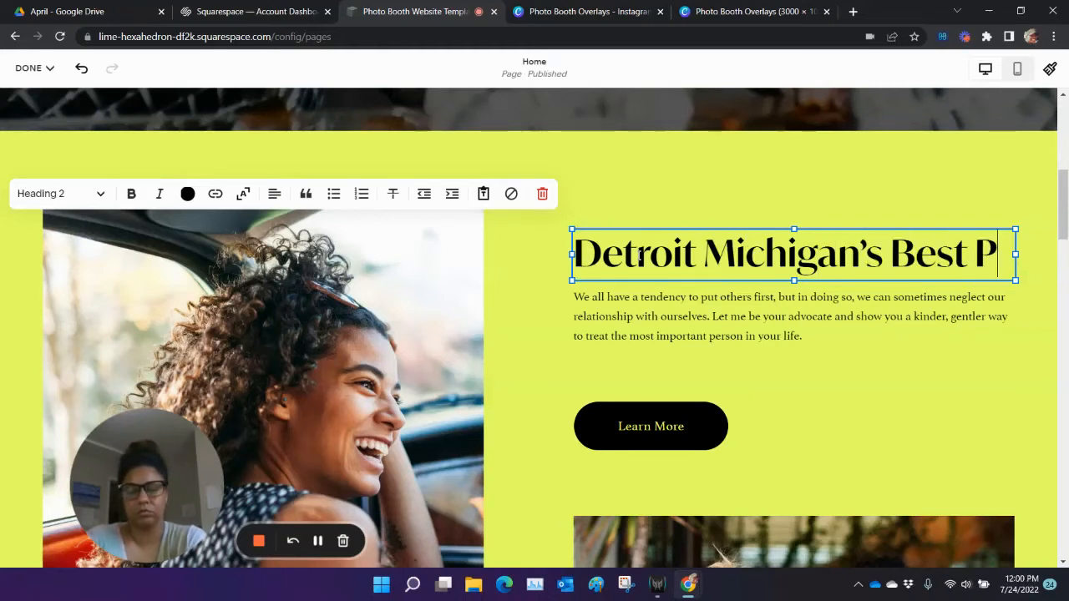
text(hoto Bo)
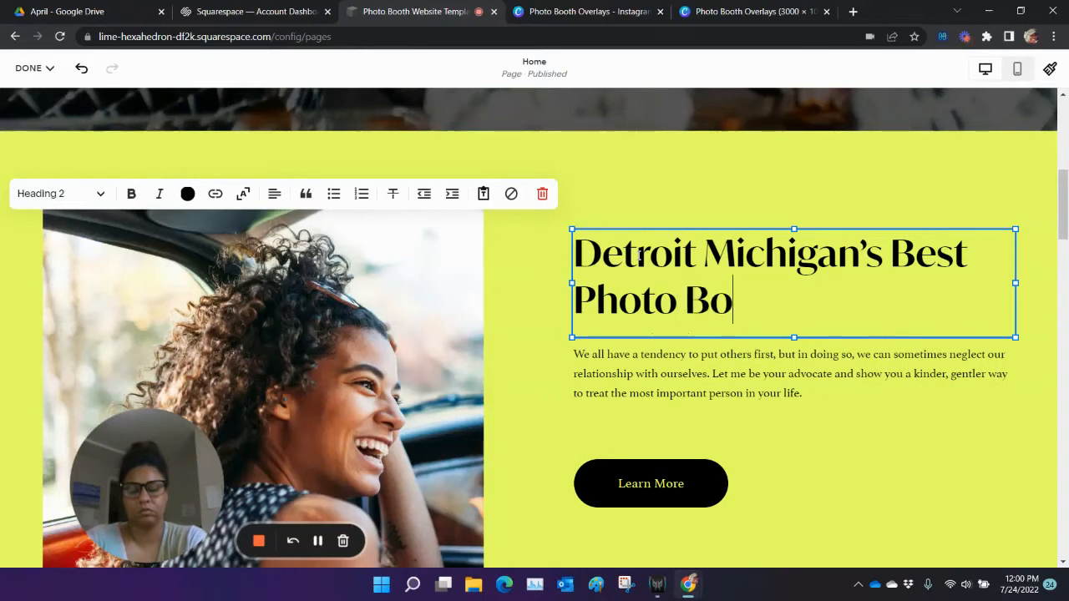
text(oth Rentals)
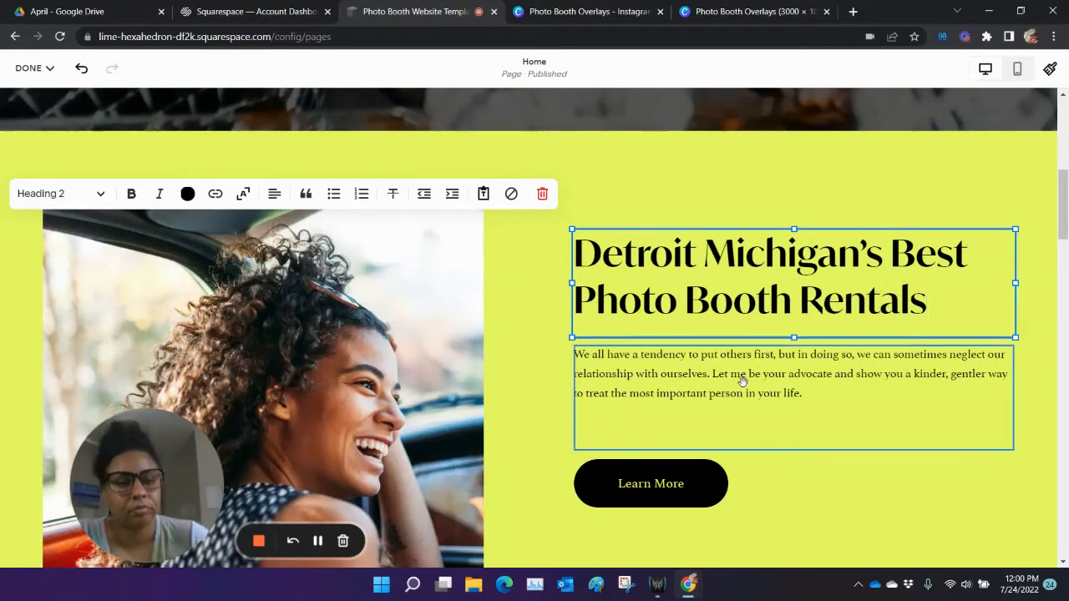
- Replace the image beside the "Detroit Michigan’s Best Photo Booth Rentals" heading with pexels-cottonbro-3402696.jpg from the Downloads folder
scroll(727, 381, down, 1)
scroll(706, 363, down, 2)
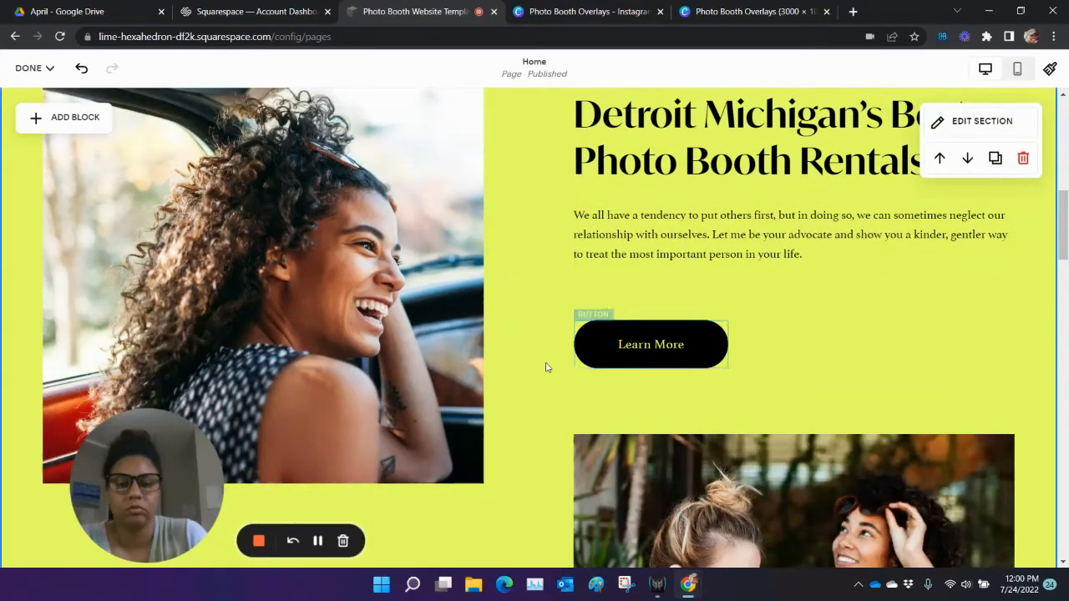
scroll(546, 366, down, 3)
scroll(534, 366, up, 4)
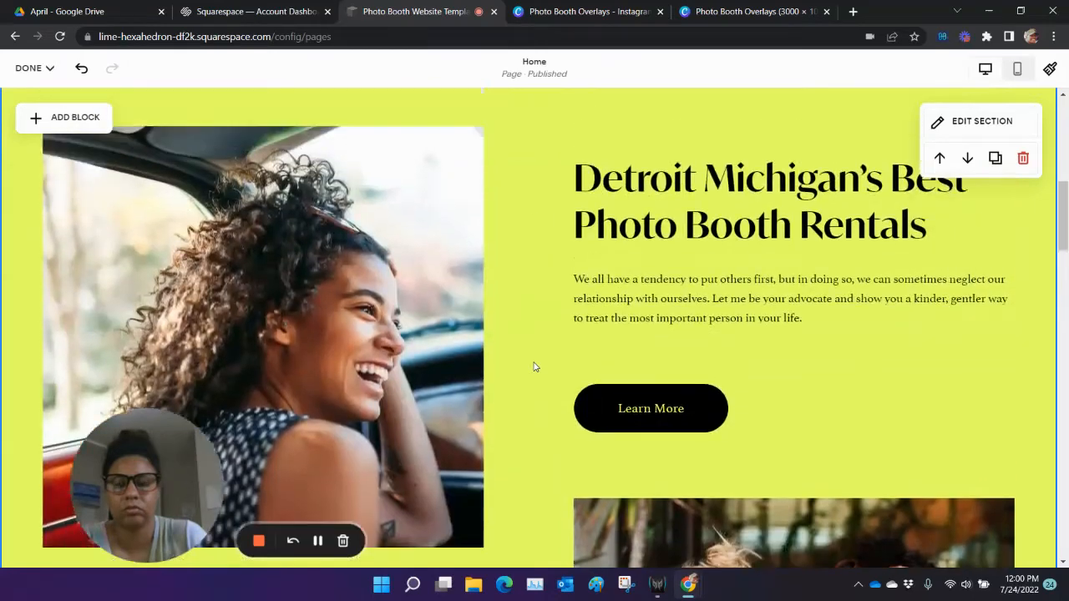
click(387, 305)
click(104, 172)
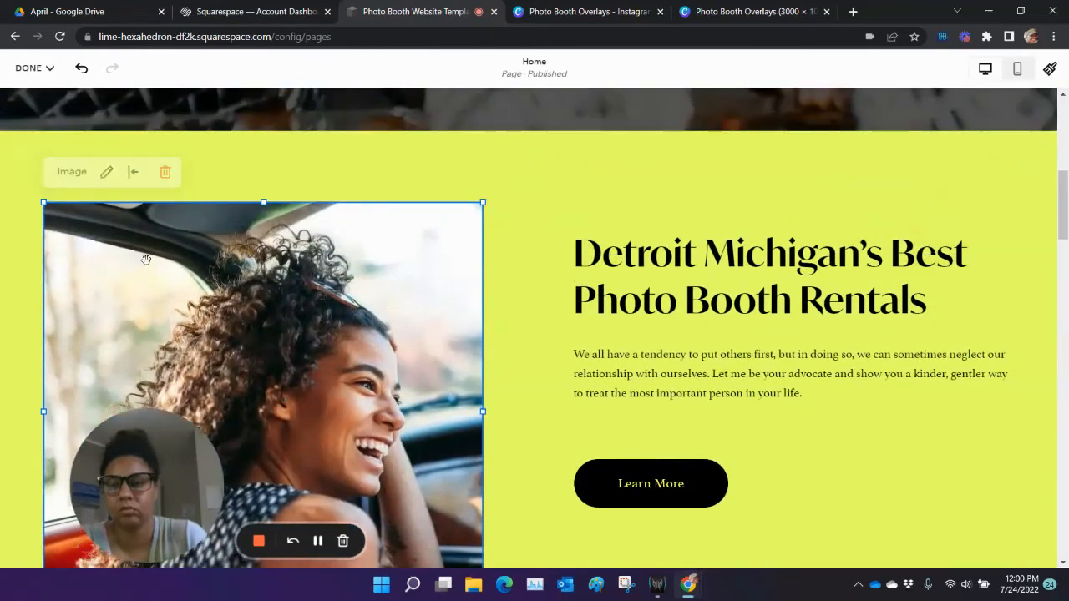
click(566, 222)
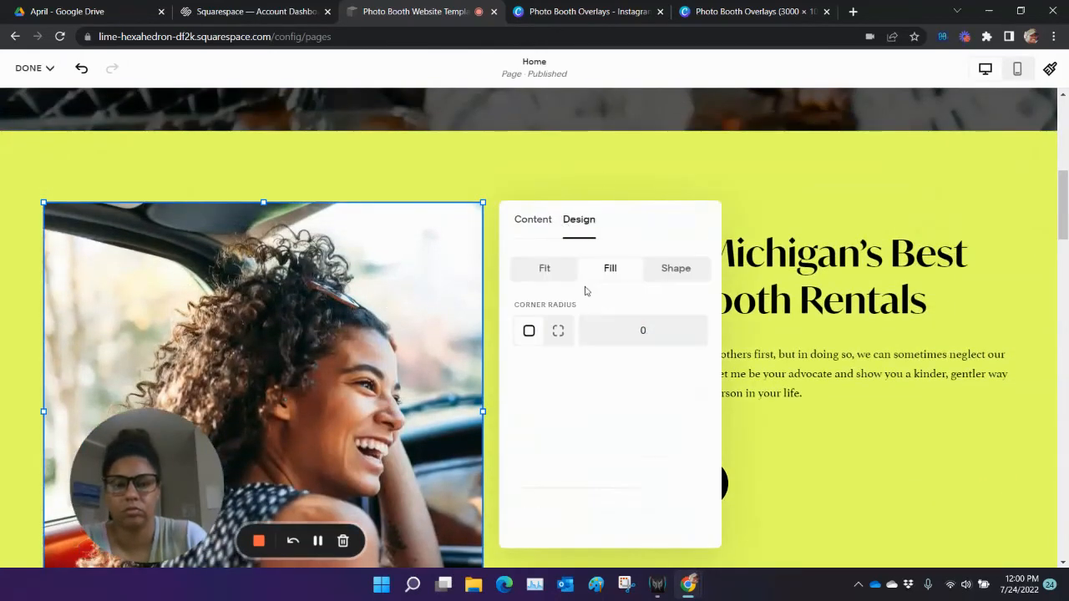
click(538, 224)
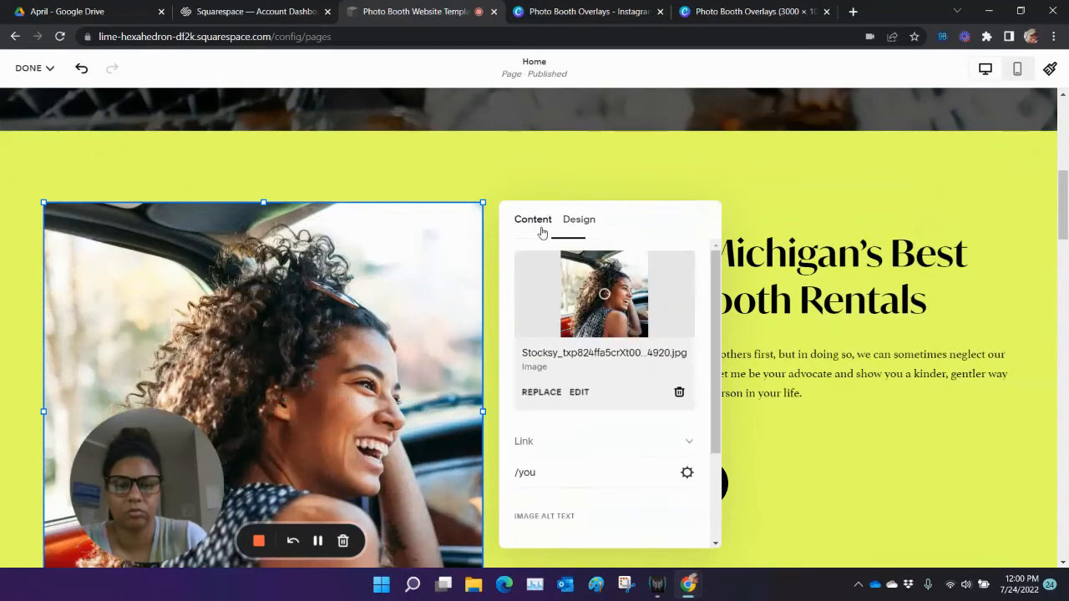
click(541, 393)
click(635, 432)
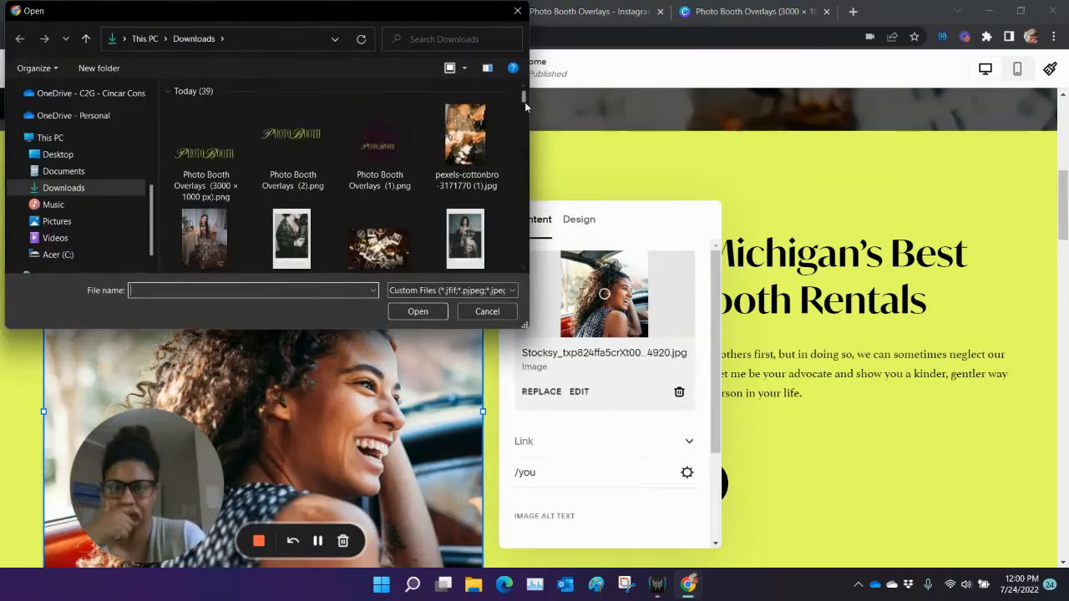
drag(523, 99, 527, 109)
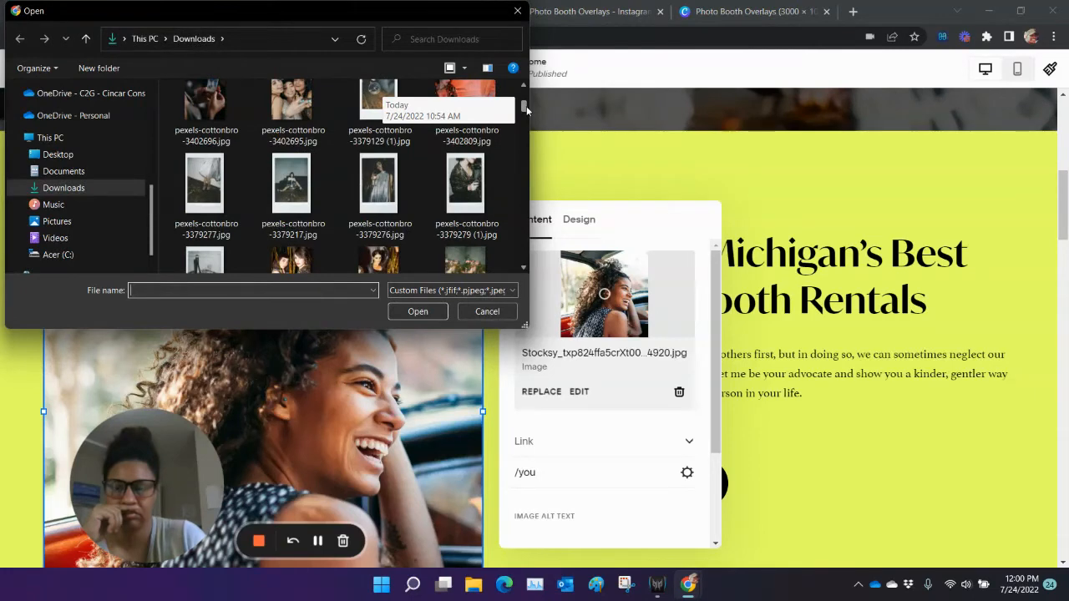
click(205, 109)
click(417, 311)
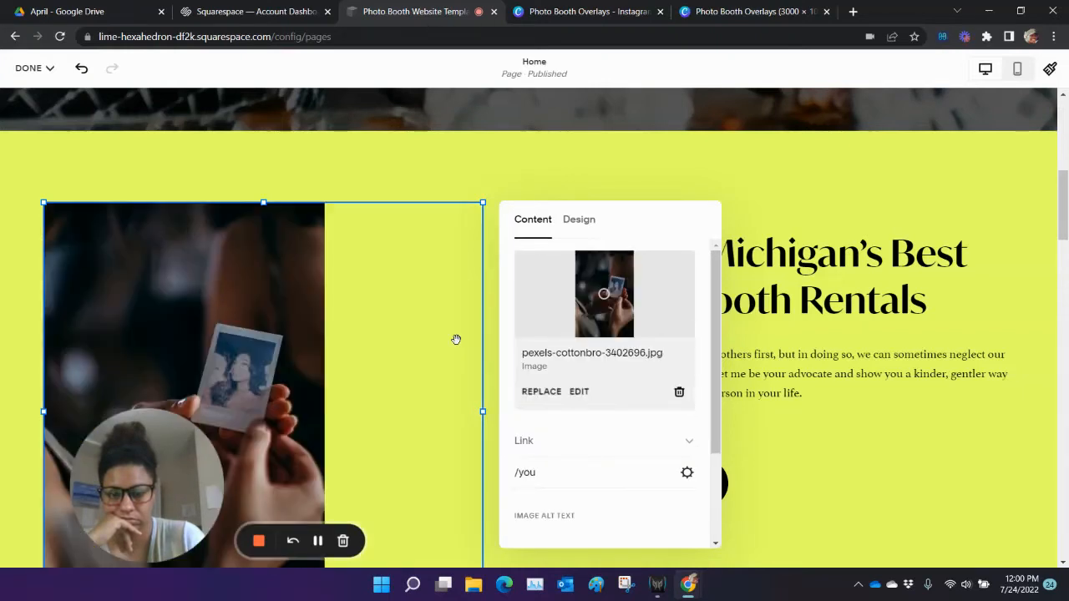
- Set the new hand-held instant photo image to Fill its block in the design settings
click(590, 215)
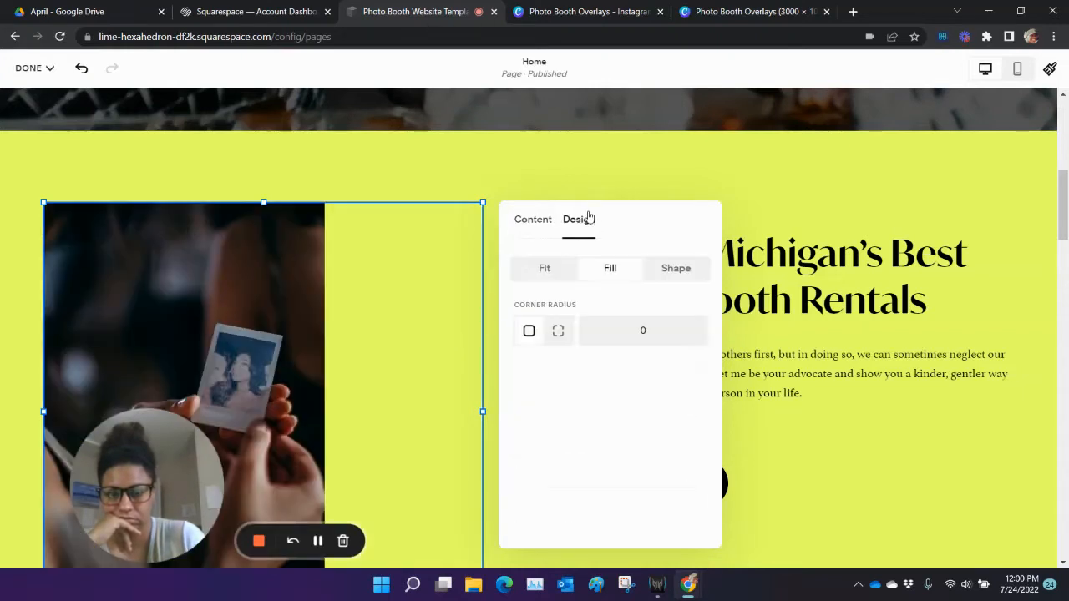
click(611, 269)
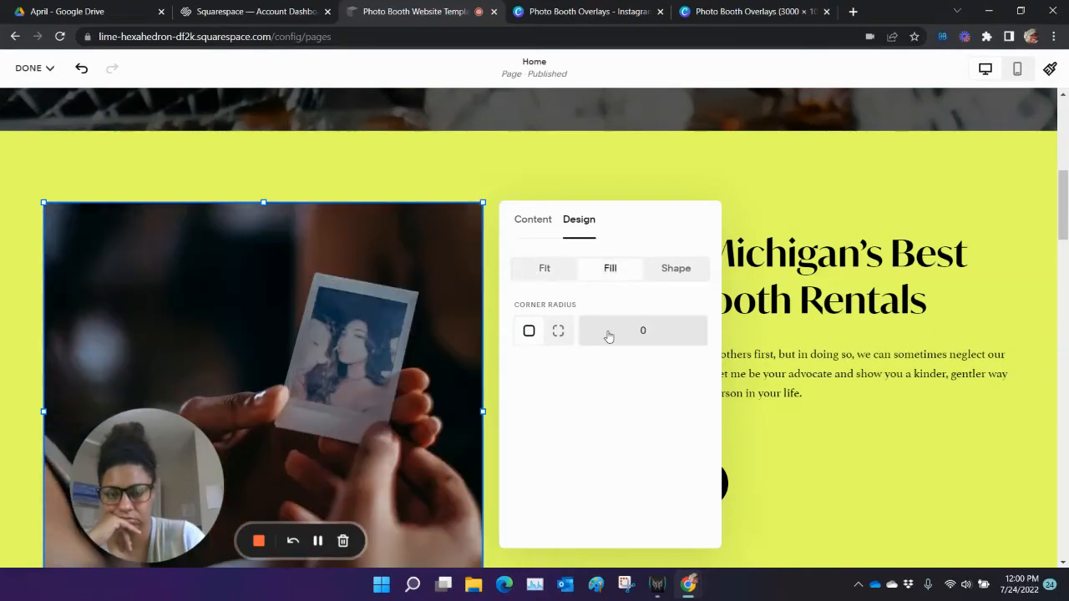
click(565, 173)
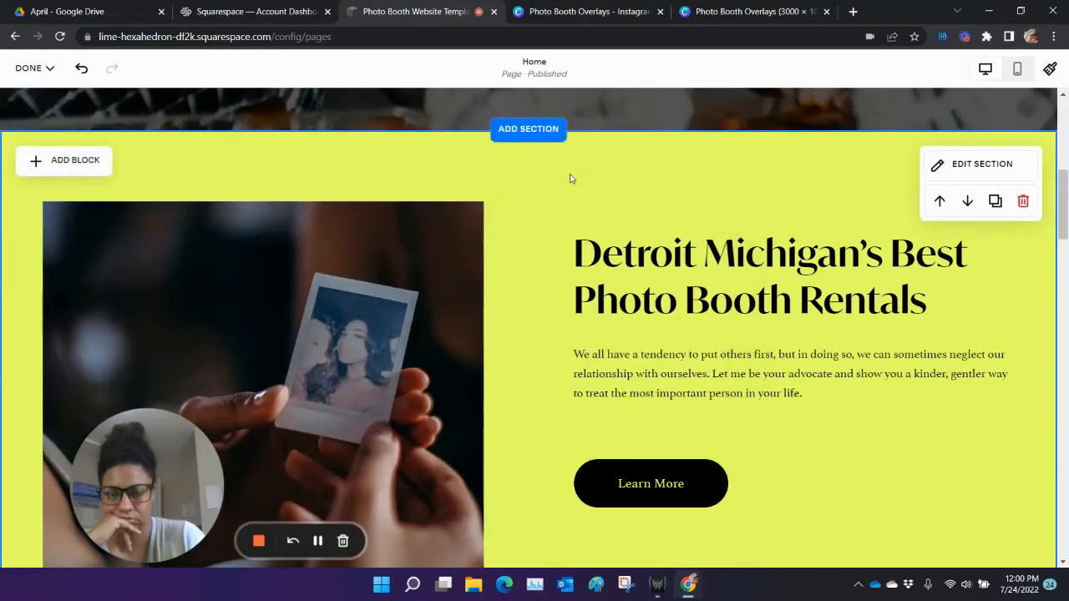
- Replace the image beside the "Improve your relationship with others" heading with pexels-cottonbro-3402360.jpg from the Downloads folder
scroll(570, 178, down, 4)
scroll(572, 179, down, 2)
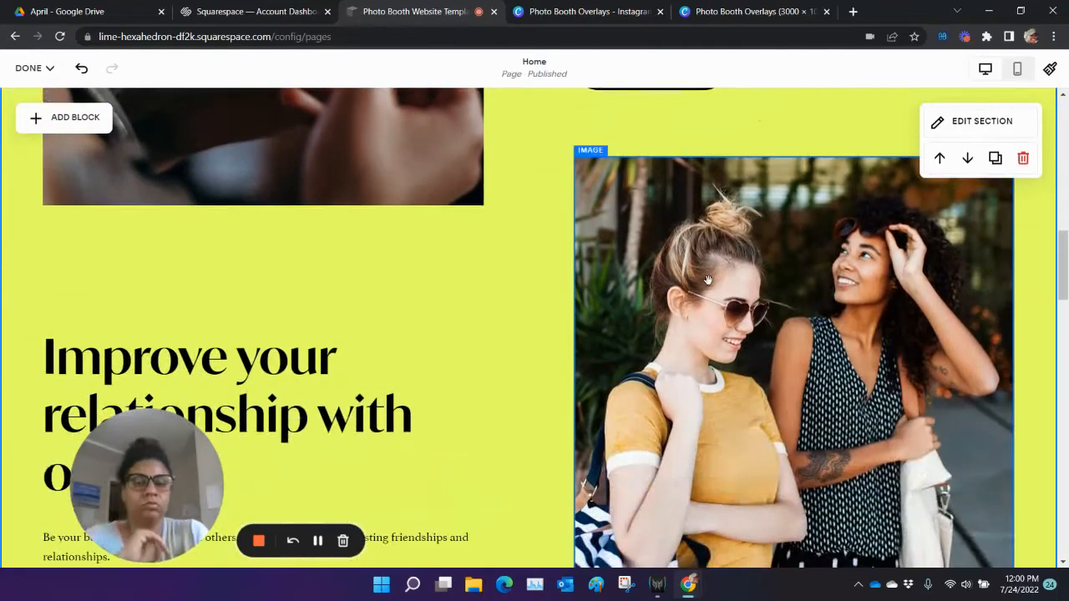
click(708, 279)
click(638, 127)
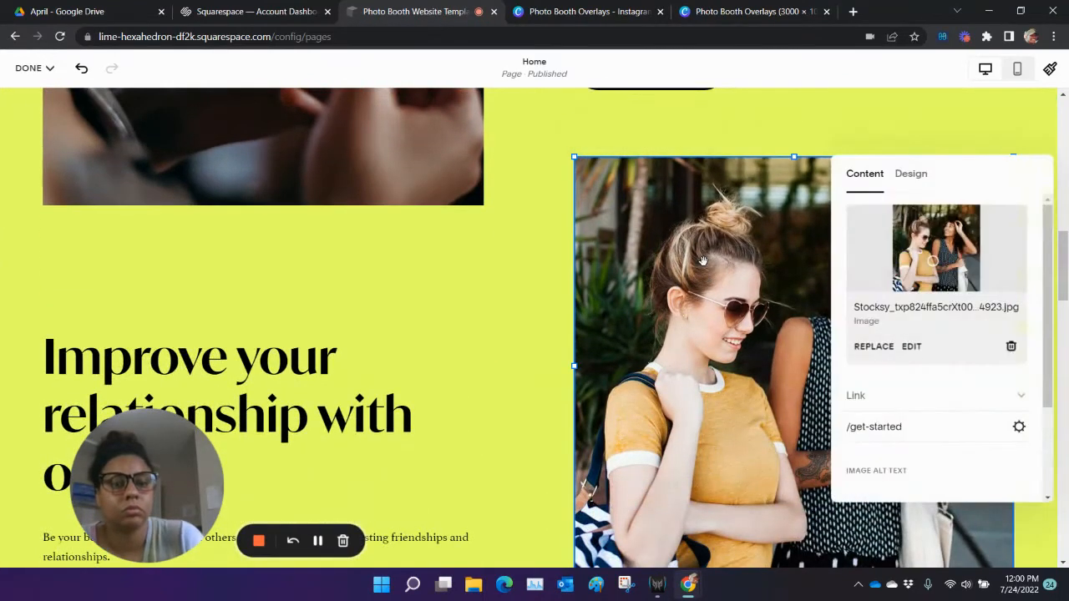
click(873, 346)
click(797, 383)
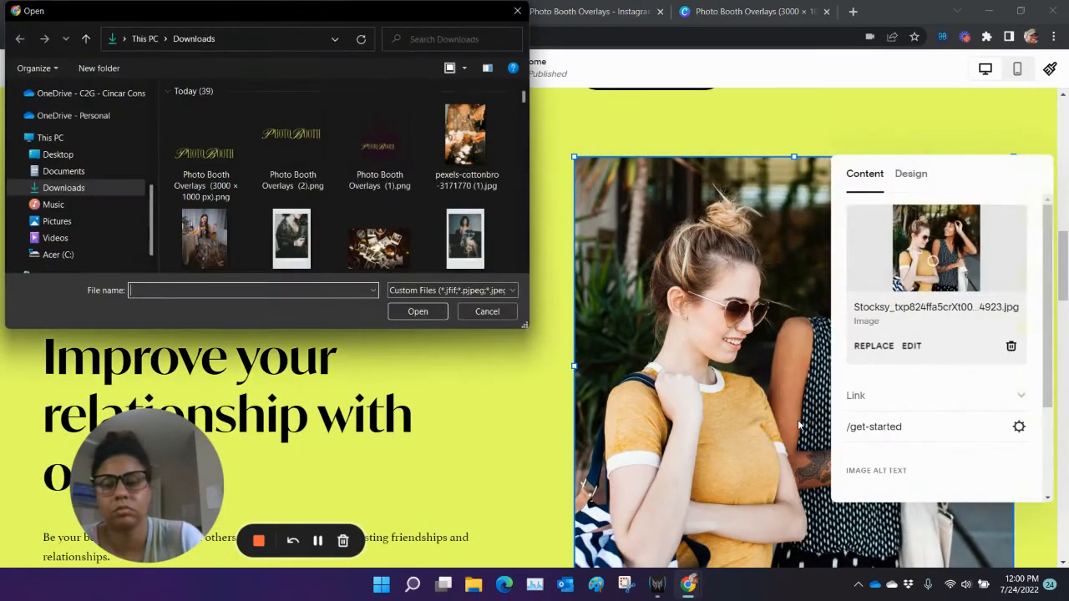
scroll(523, 106, down, 3)
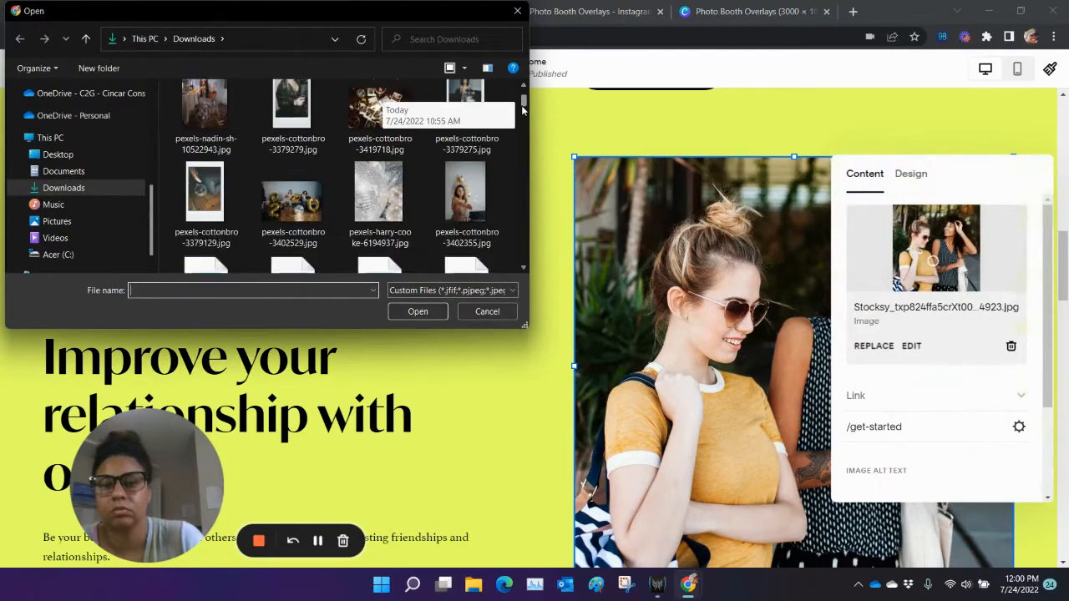
scroll(523, 106, down, 1)
click(380, 213)
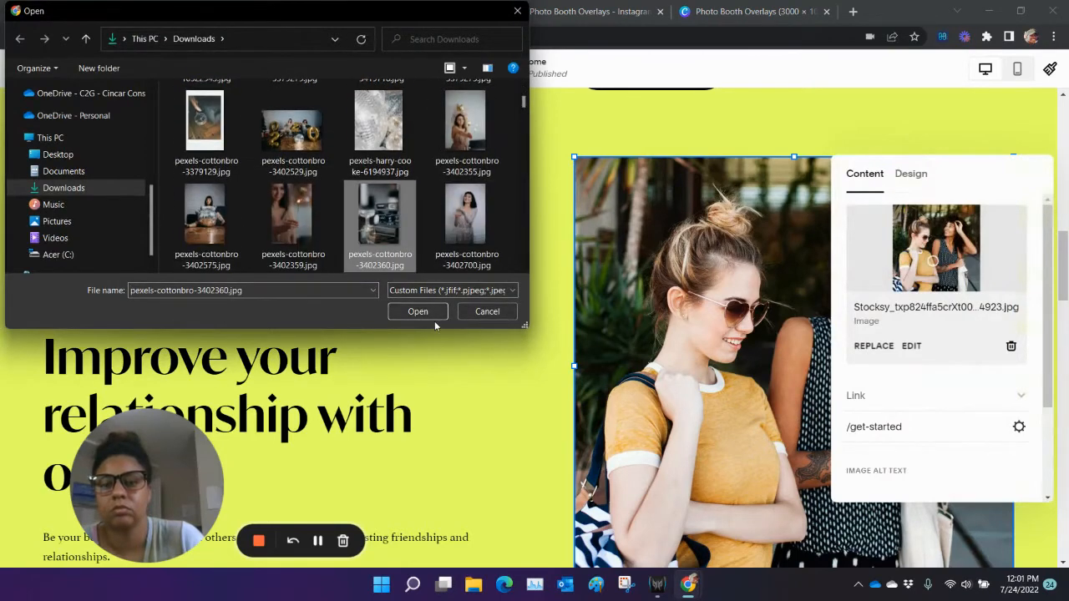
click(424, 311)
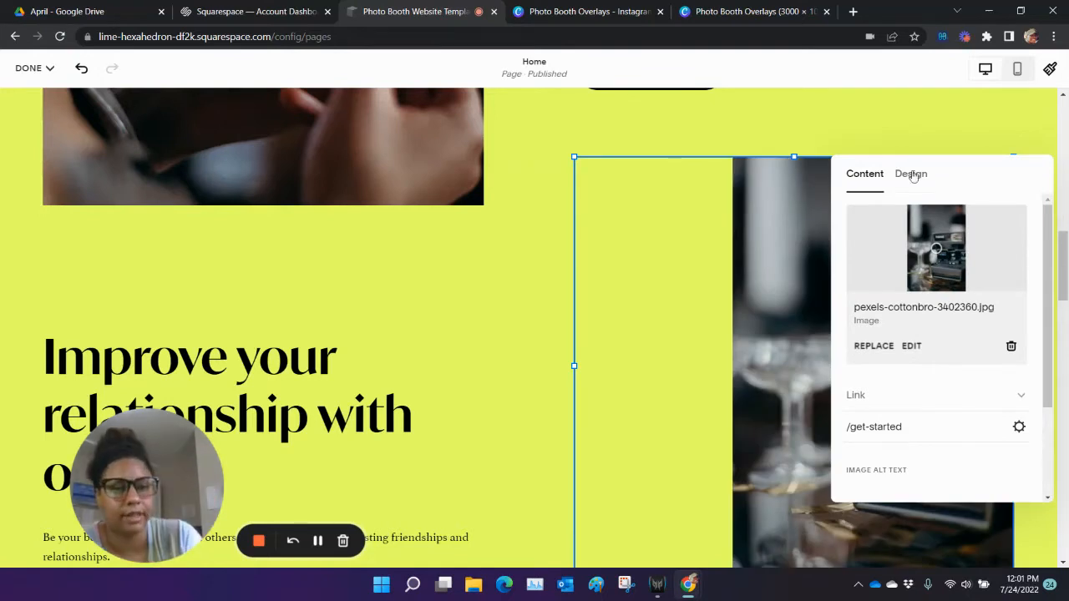
- Set the new instant camera image to Fill its block in the design settings
click(910, 174)
click(877, 226)
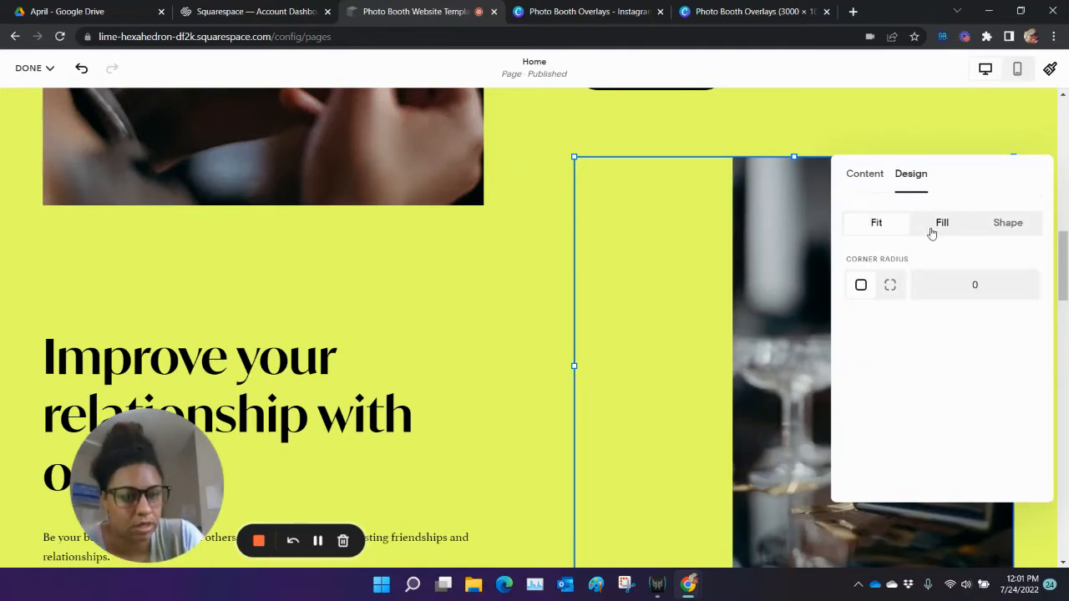
click(935, 227)
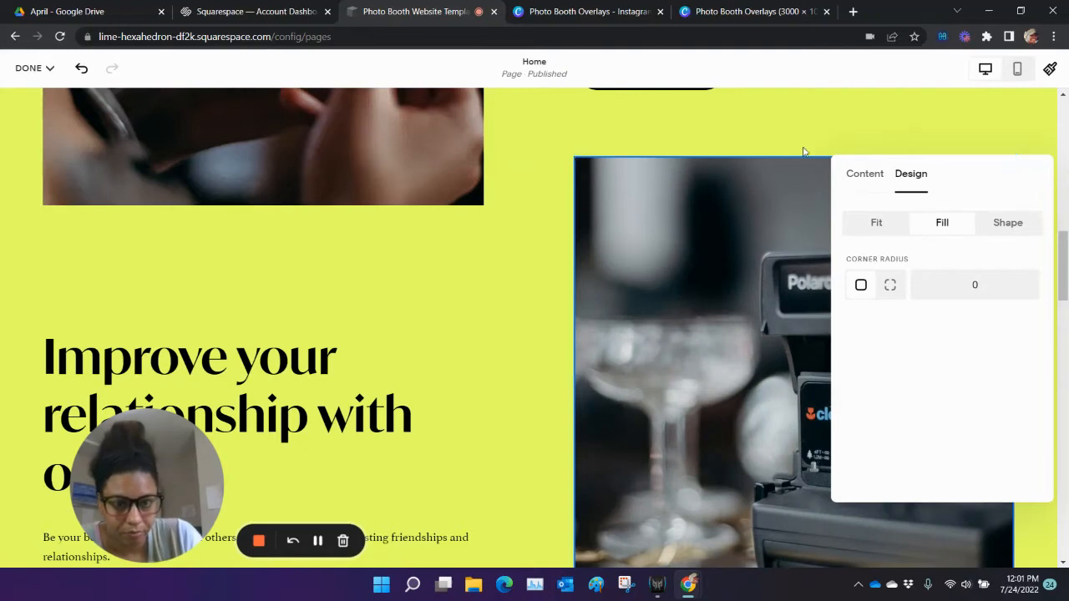
click(804, 152)
- Replace the "Improve your relationship with others" heading with "Your Satisfaction is our Top Priority"
scroll(674, 361, down, 3)
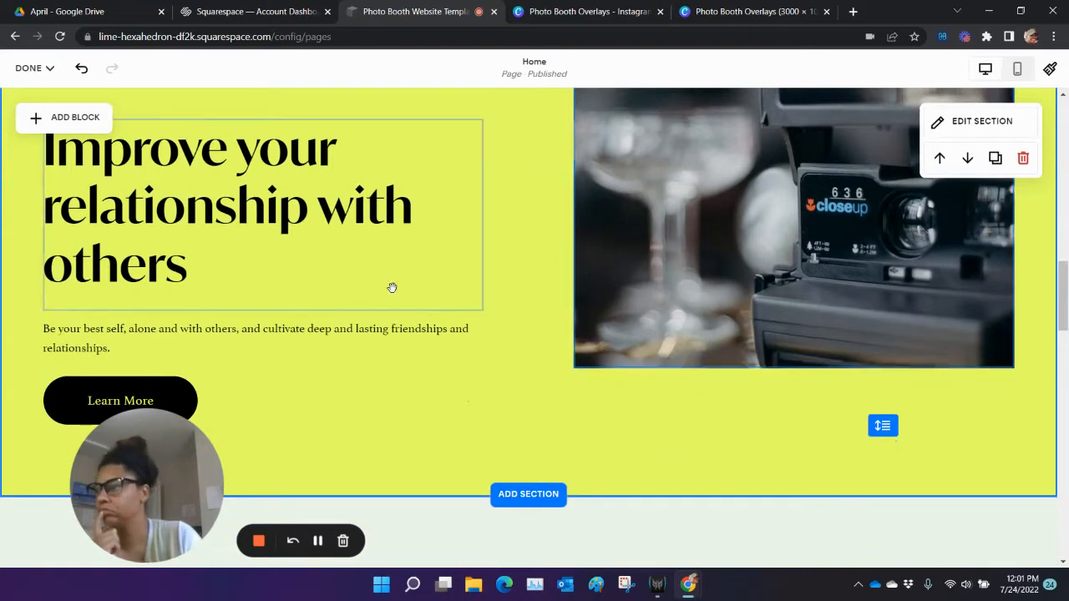
double_click(262, 247)
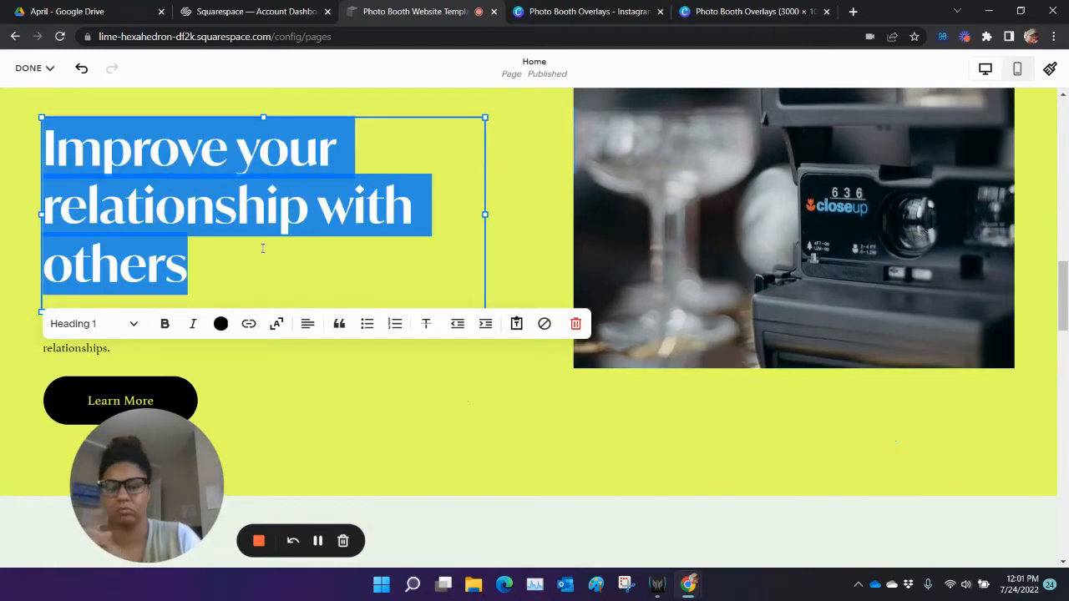
text(Y)
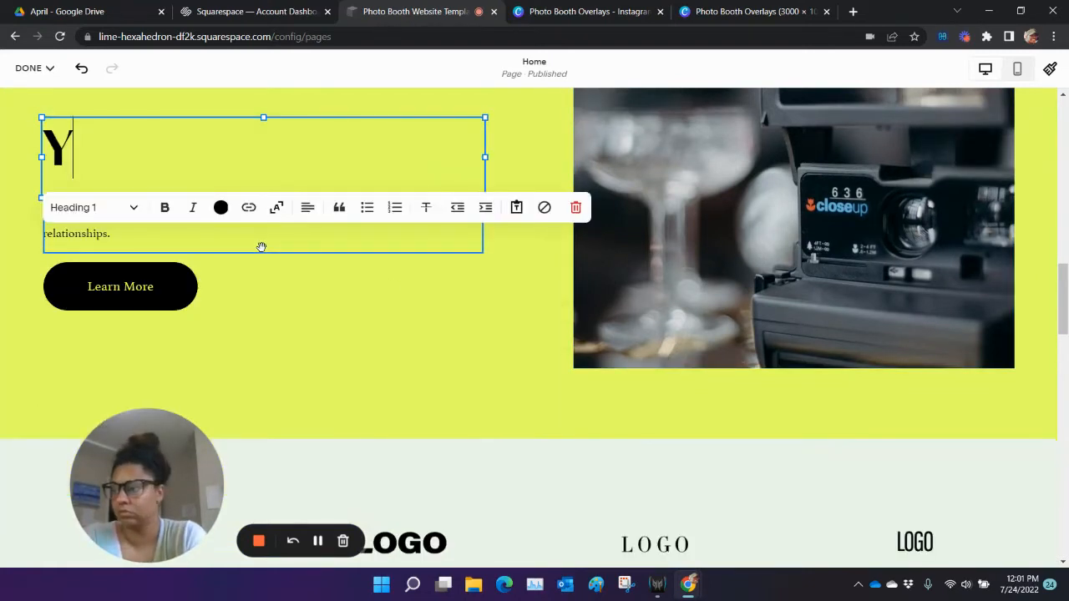
text(our )
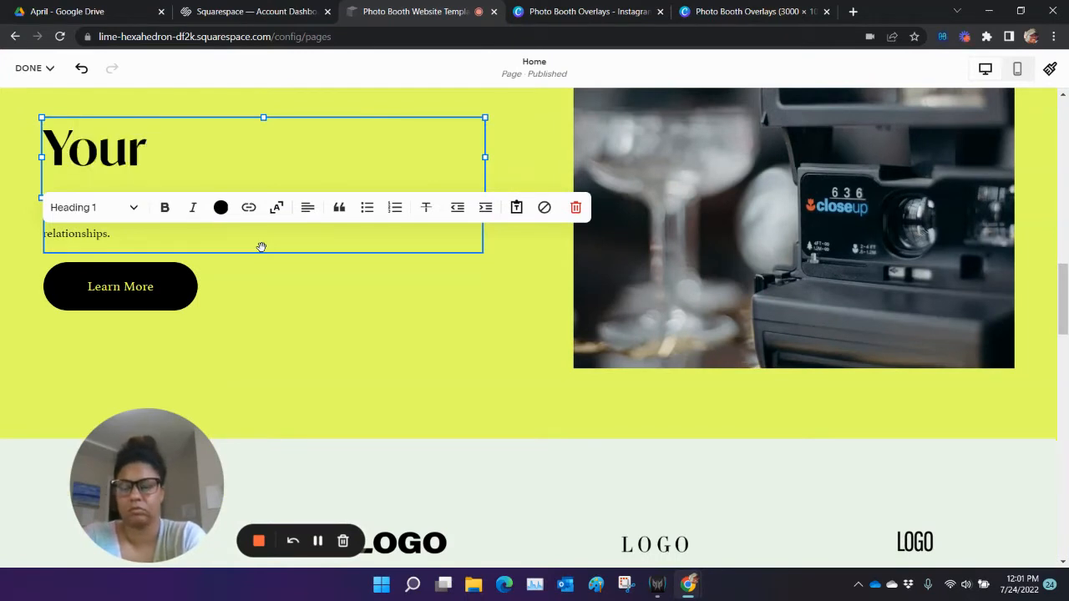
text(Satis)
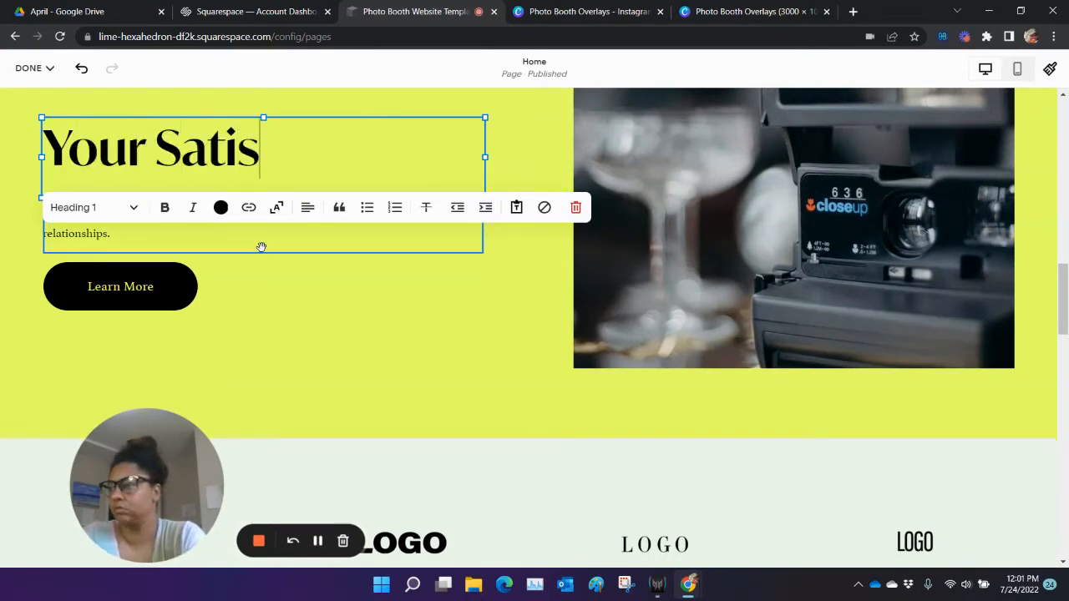
text(faction )
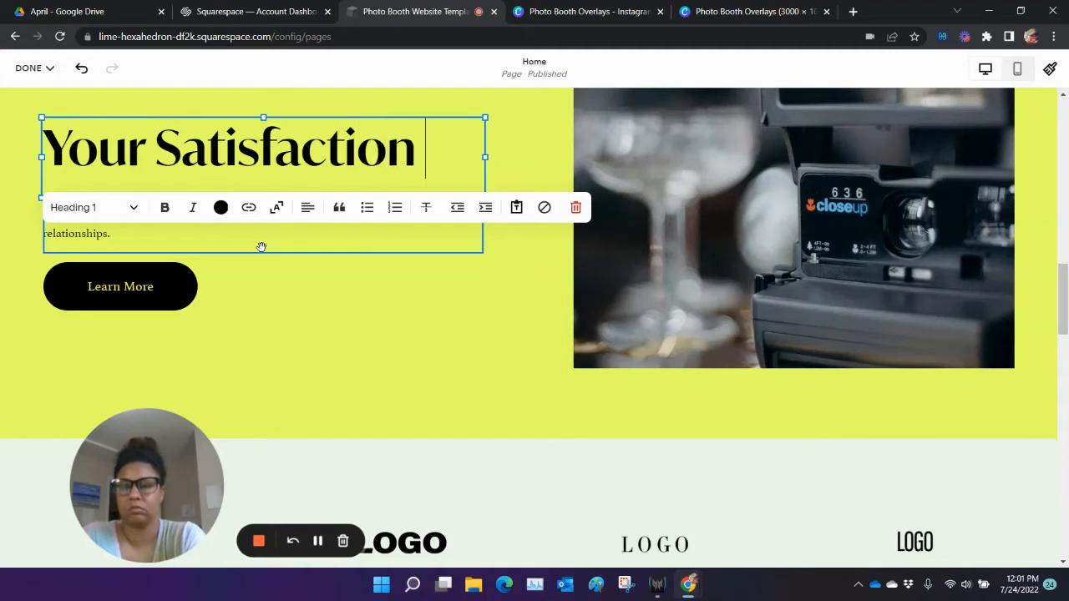
text(is our top )
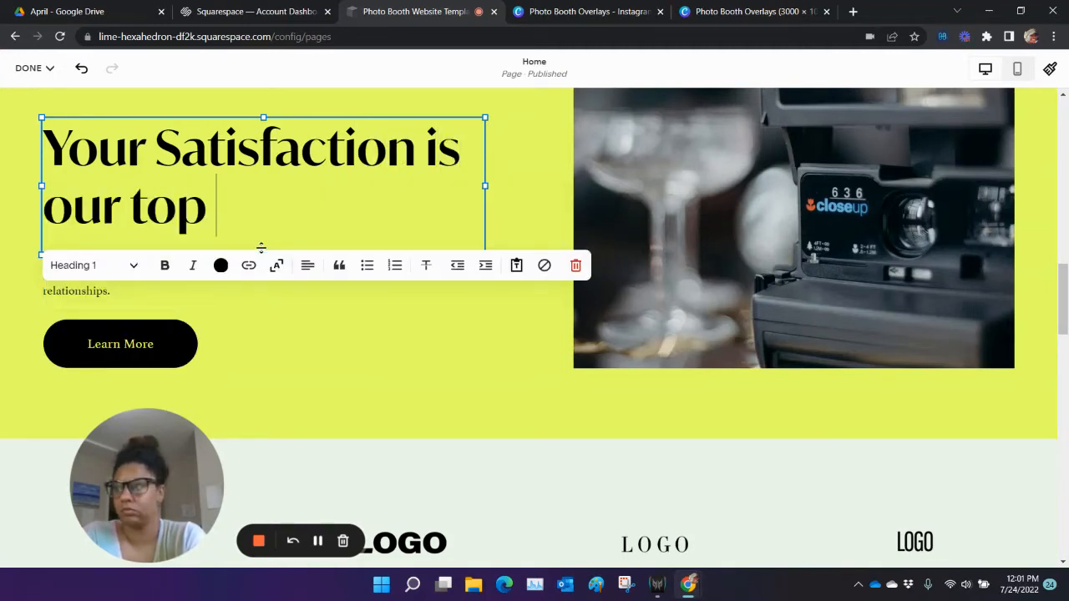
text(p)
key(BackSpace)
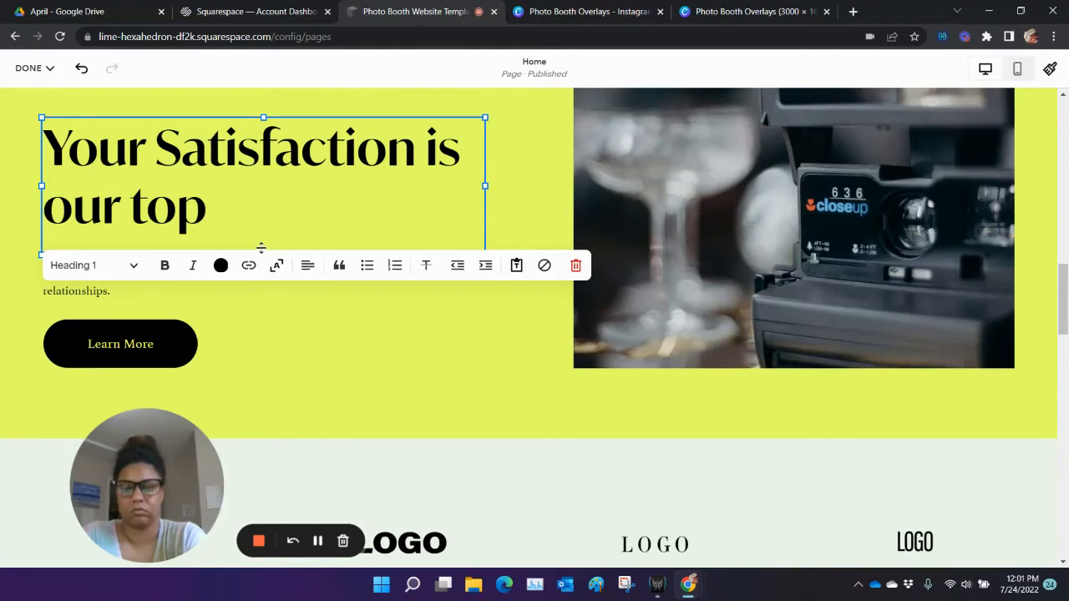
key(BackSpace)
key(BackSpace)
key(BackSpace)
key(BackSpace)
text(To)
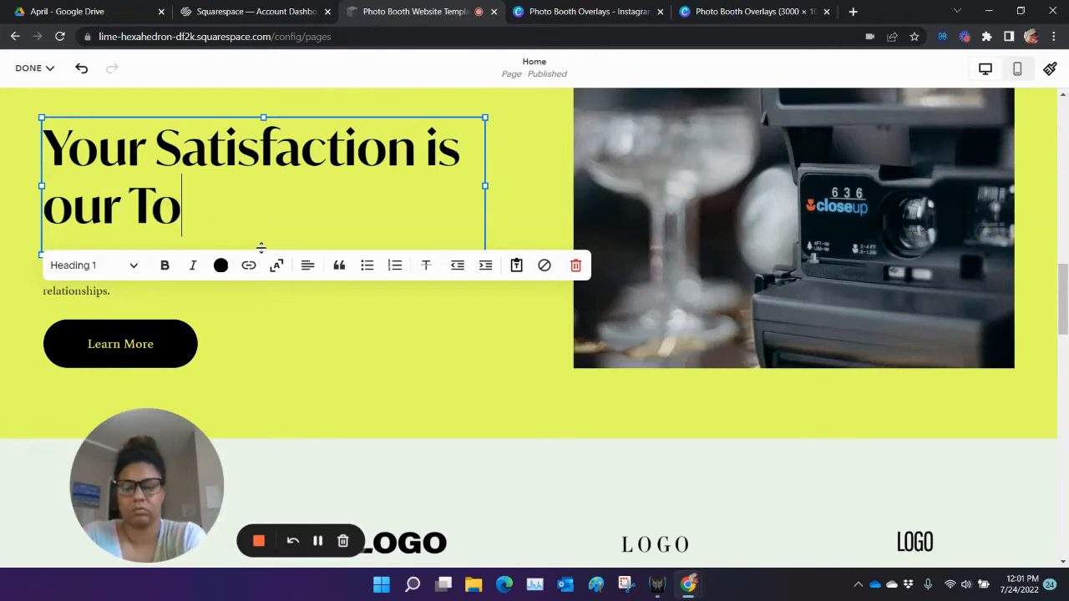
text(p Priority)
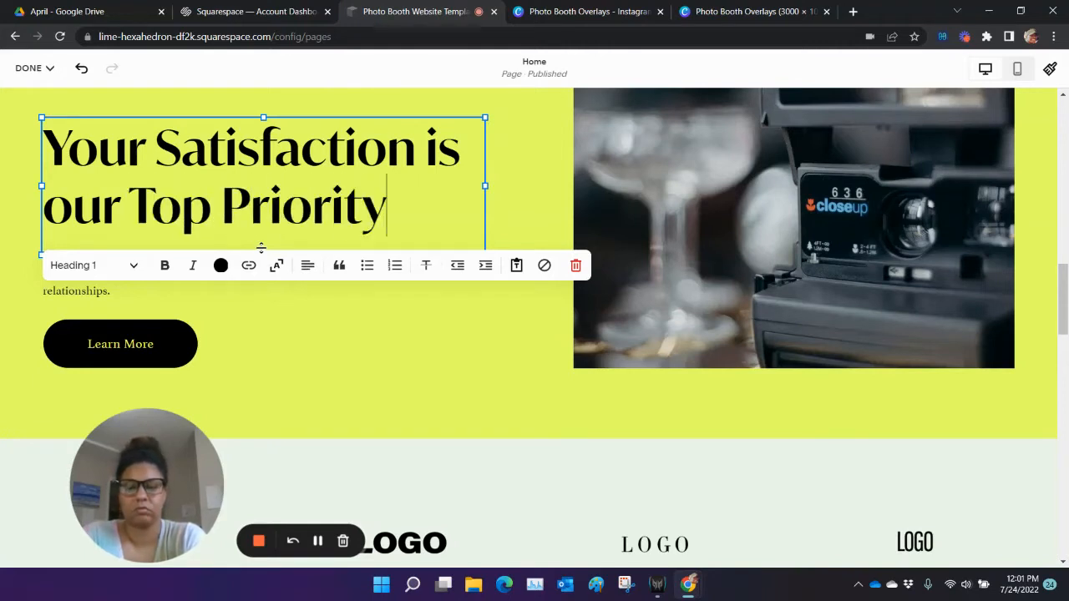
click(636, 264)
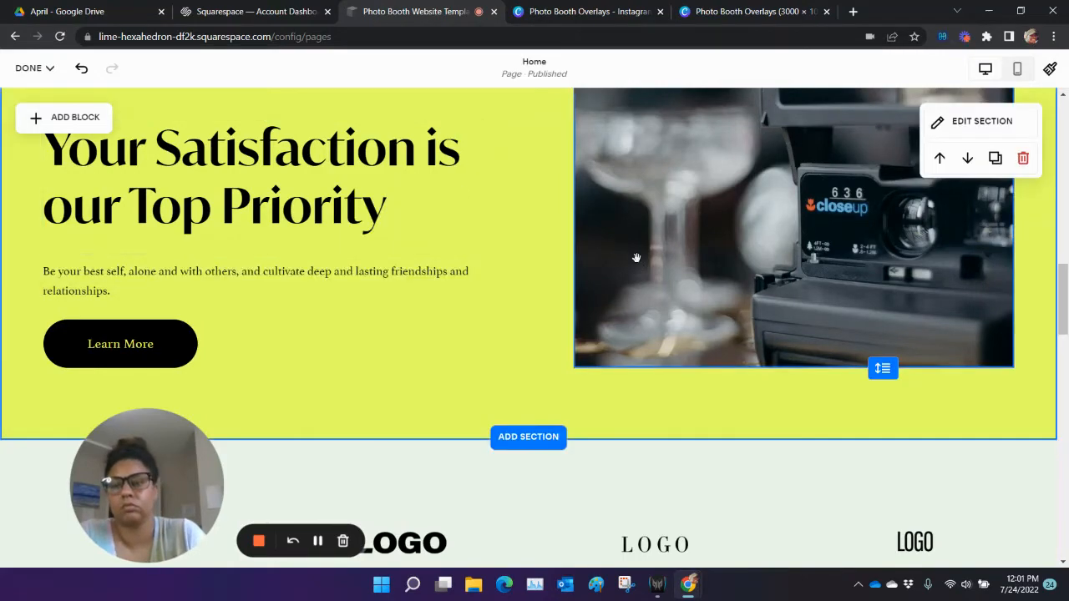
- Review the updated headings and images throughout the lime section
scroll(636, 259, down, 8)
scroll(681, 299, up, 10)
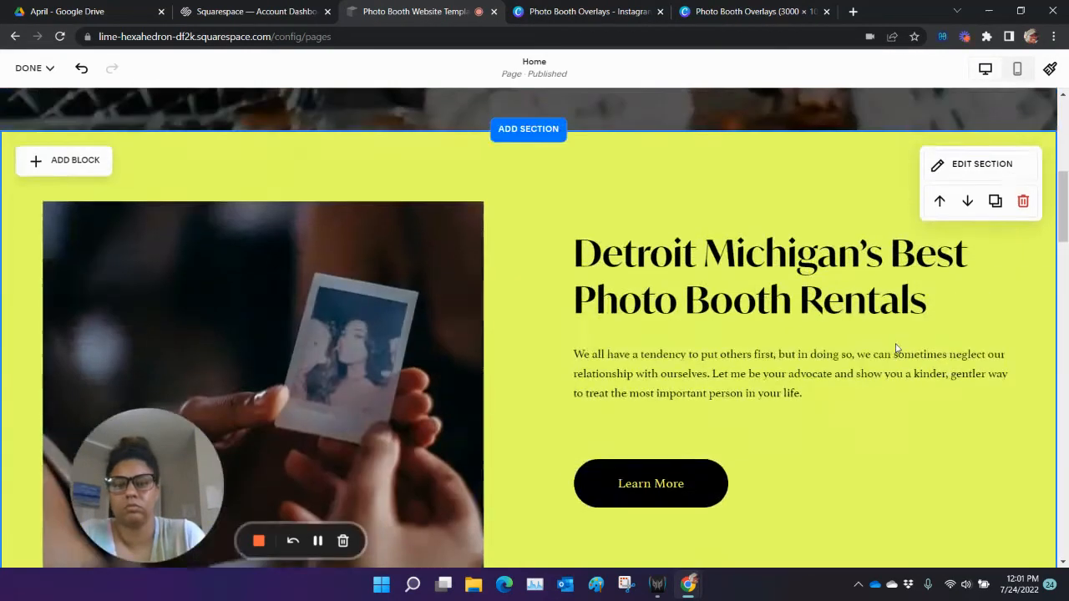
scroll(939, 393, down, 5)
scroll(939, 393, down, 7)
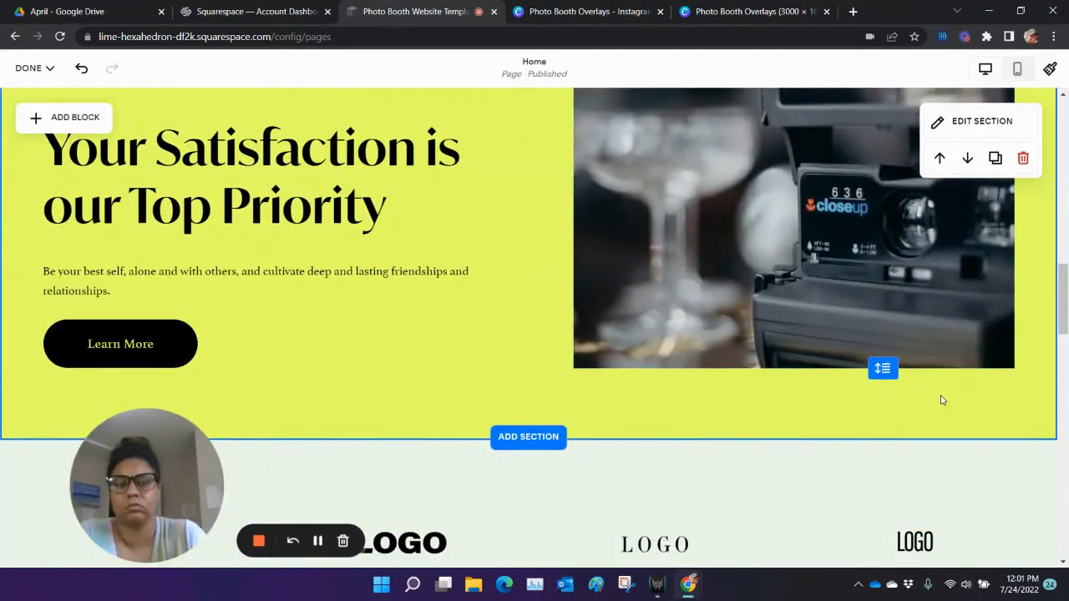
scroll(940, 398, up, 3)
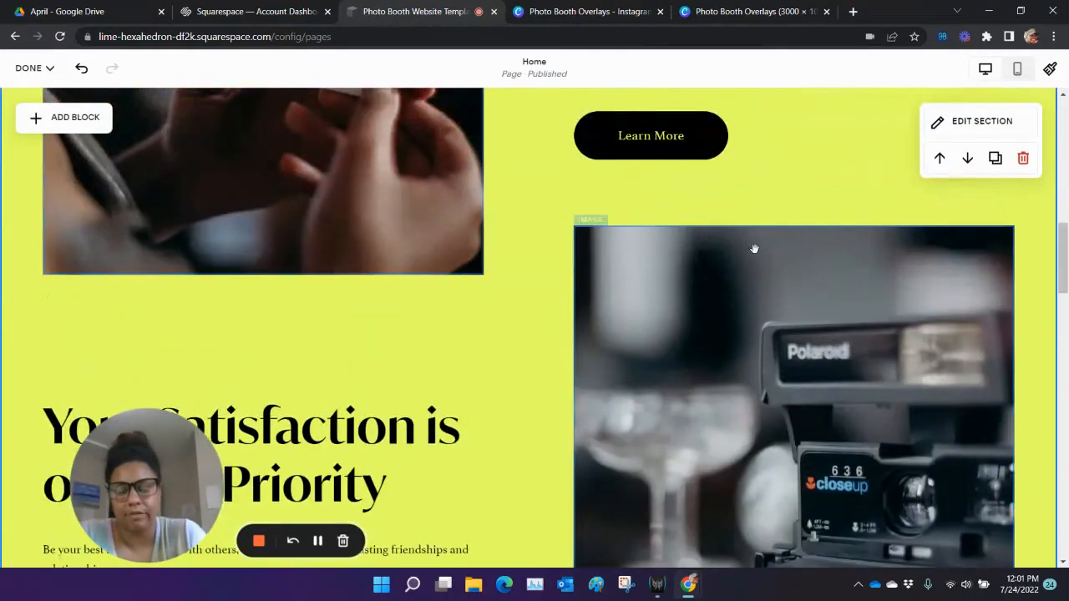
scroll(806, 386, up, 4)
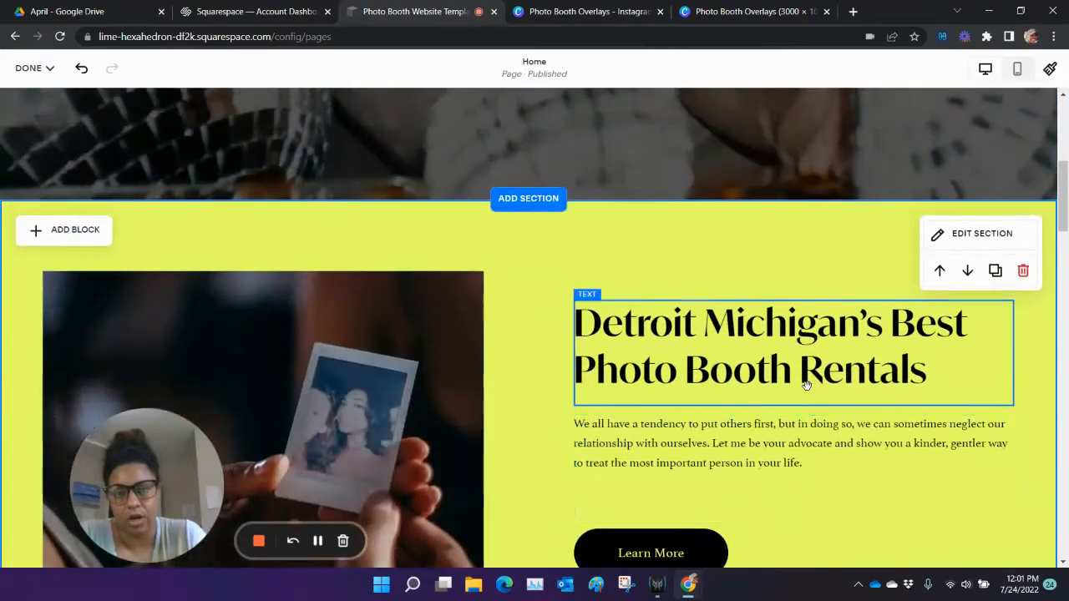
scroll(808, 391, down, 2)
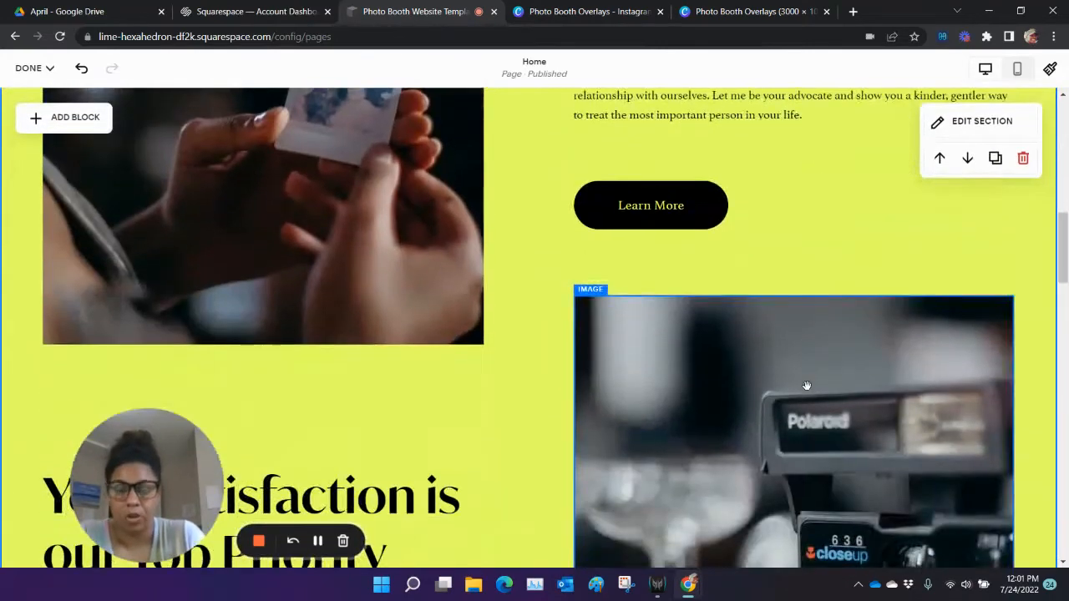
scroll(807, 385, down, 4)
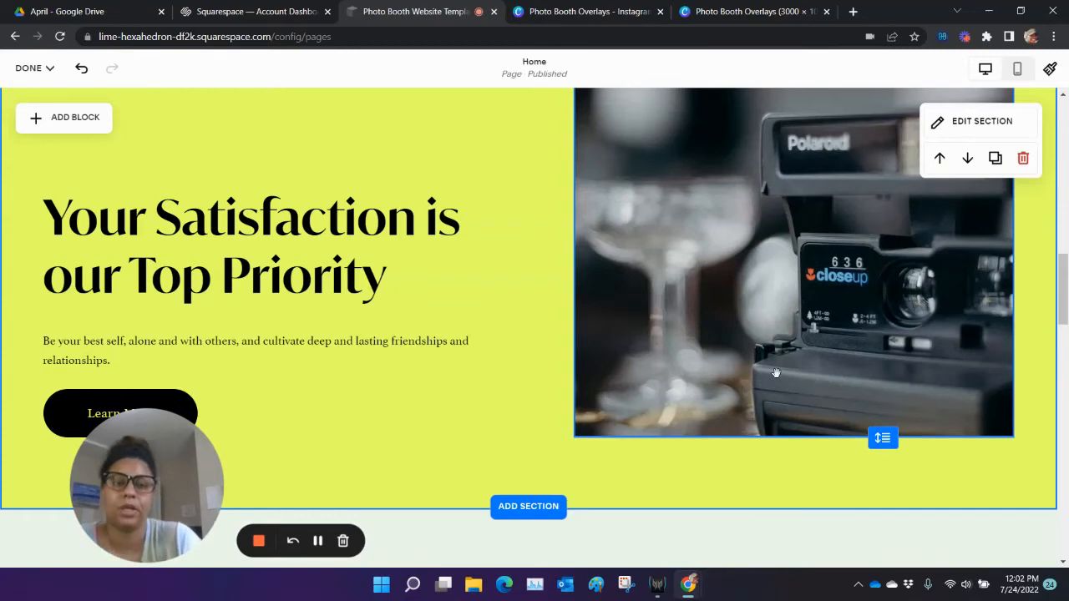
- Examine the logo section and its gallery editor, plus the testimonial, free-session and newsletter sections below
scroll(688, 344, down, 8)
scroll(689, 348, up, 3)
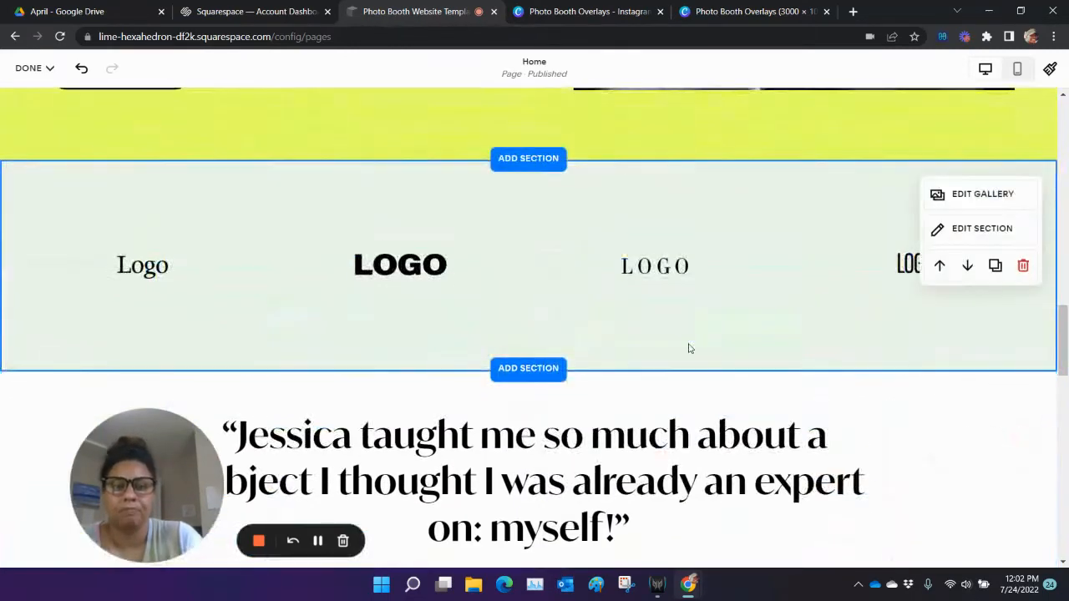
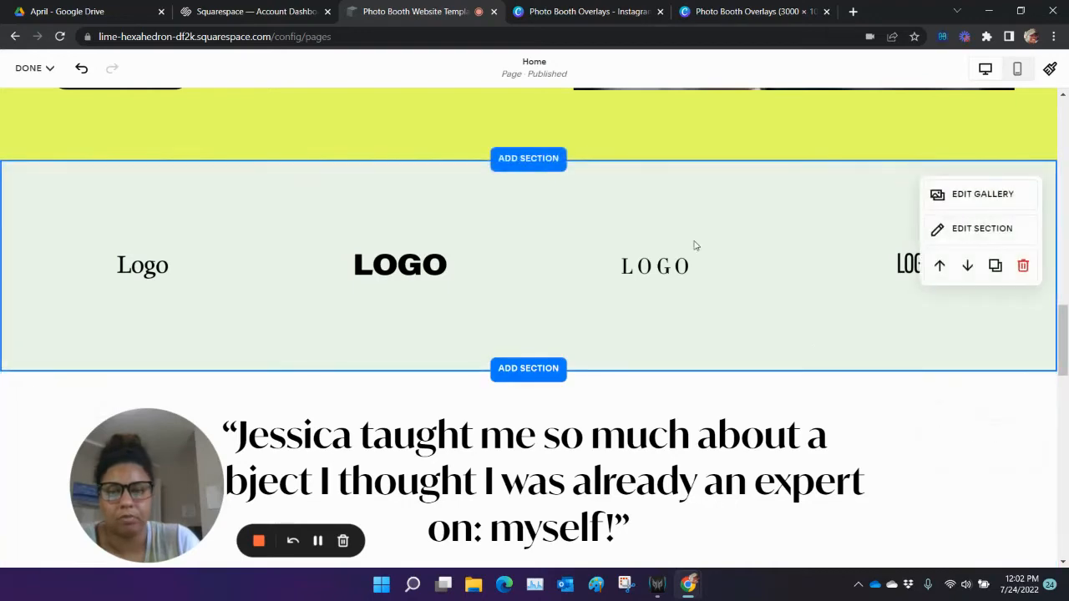
scroll(256, 337, up, 4)
scroll(255, 336, down, 5)
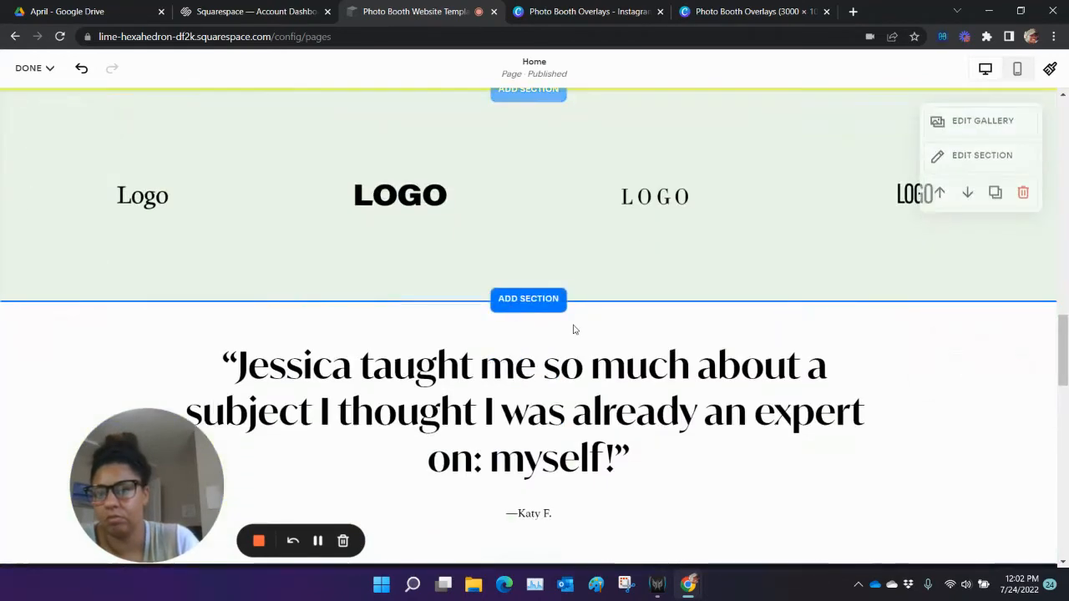
scroll(576, 242, down, 4)
scroll(582, 247, up, 4)
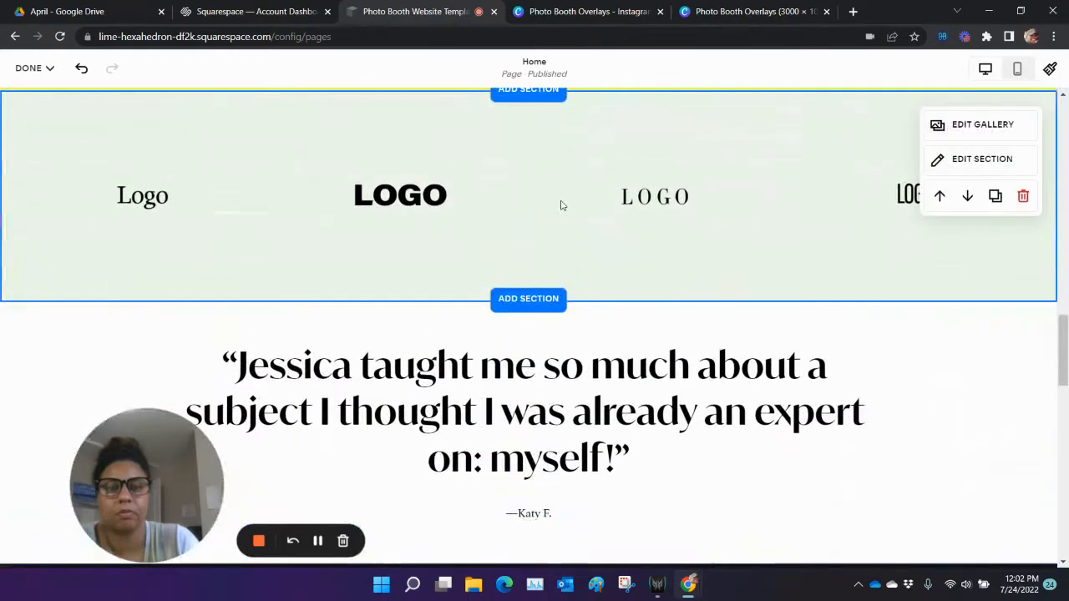
click(994, 125)
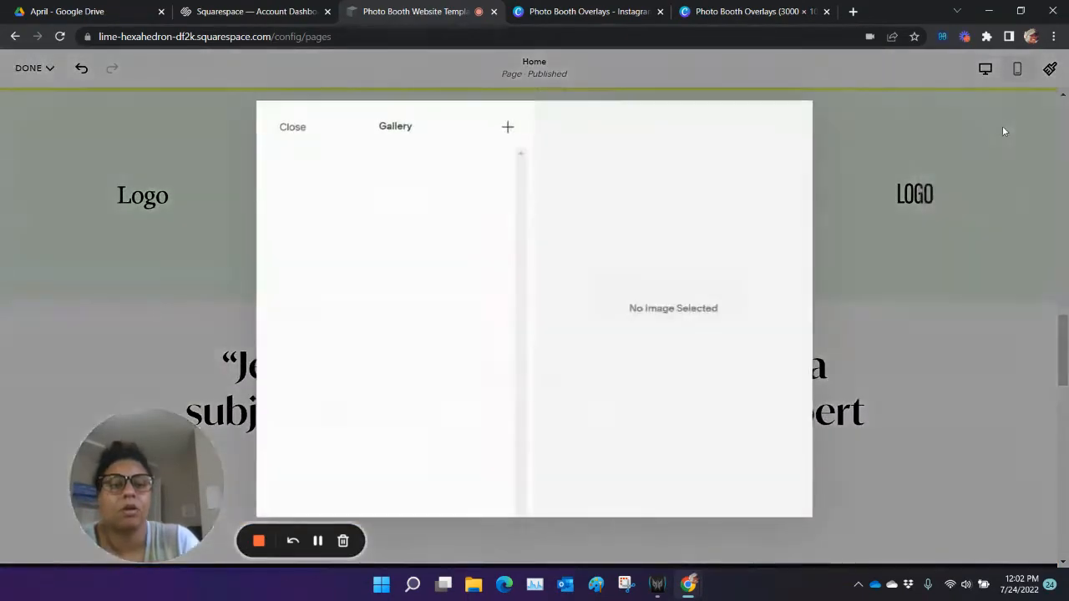
click(967, 238)
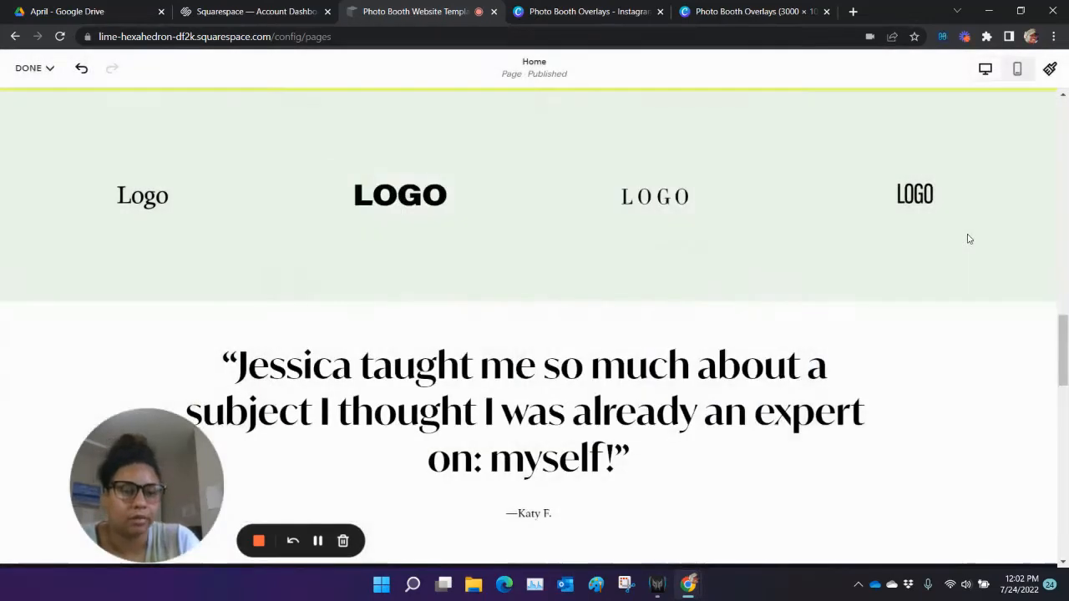
scroll(874, 266, down, 2)
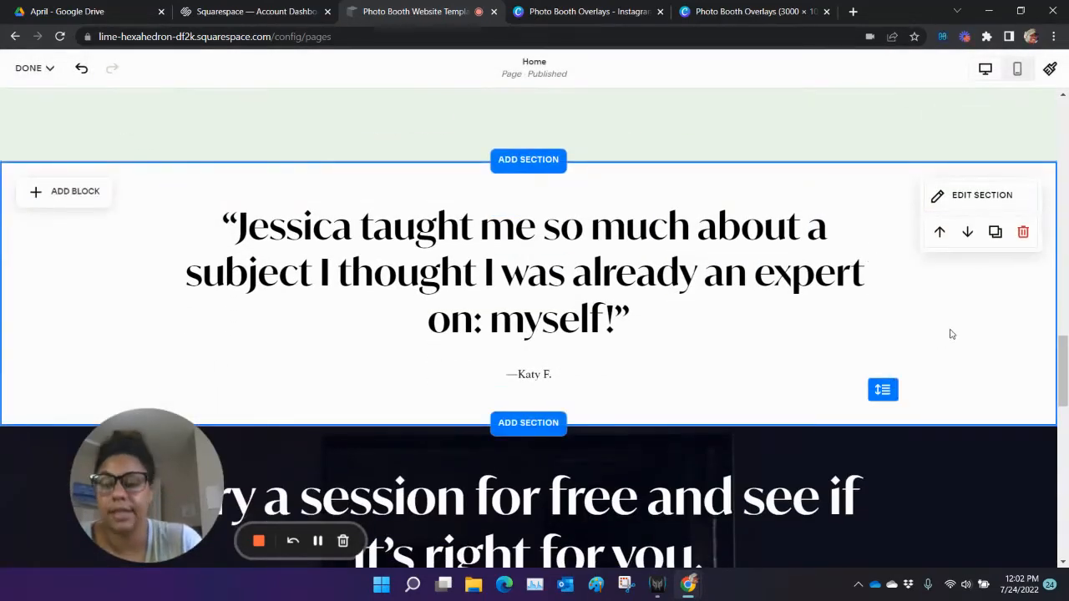
scroll(958, 336, down, 5)
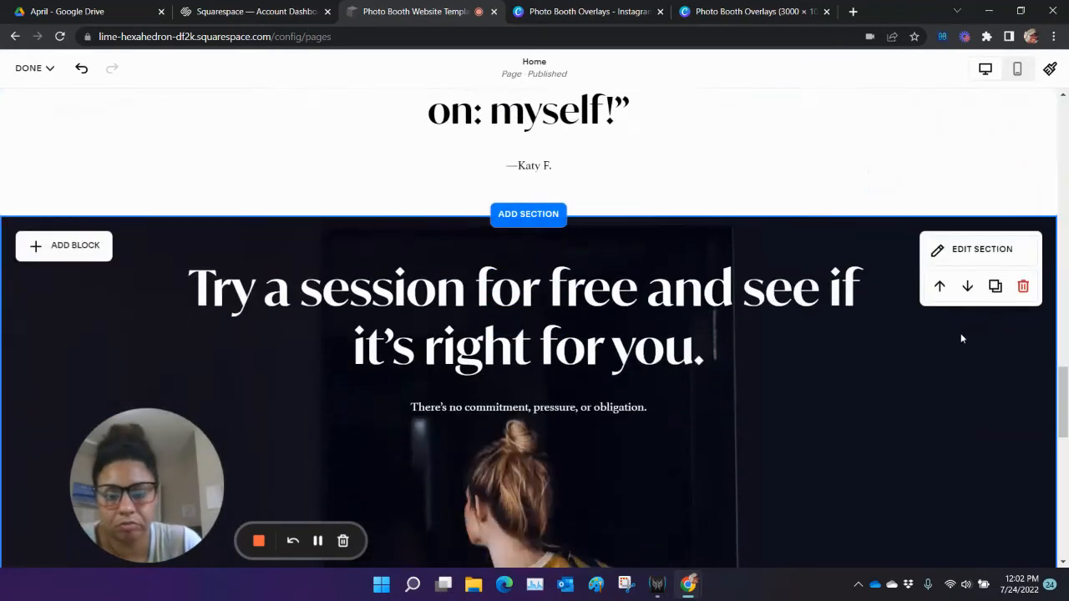
scroll(960, 338, down, 7)
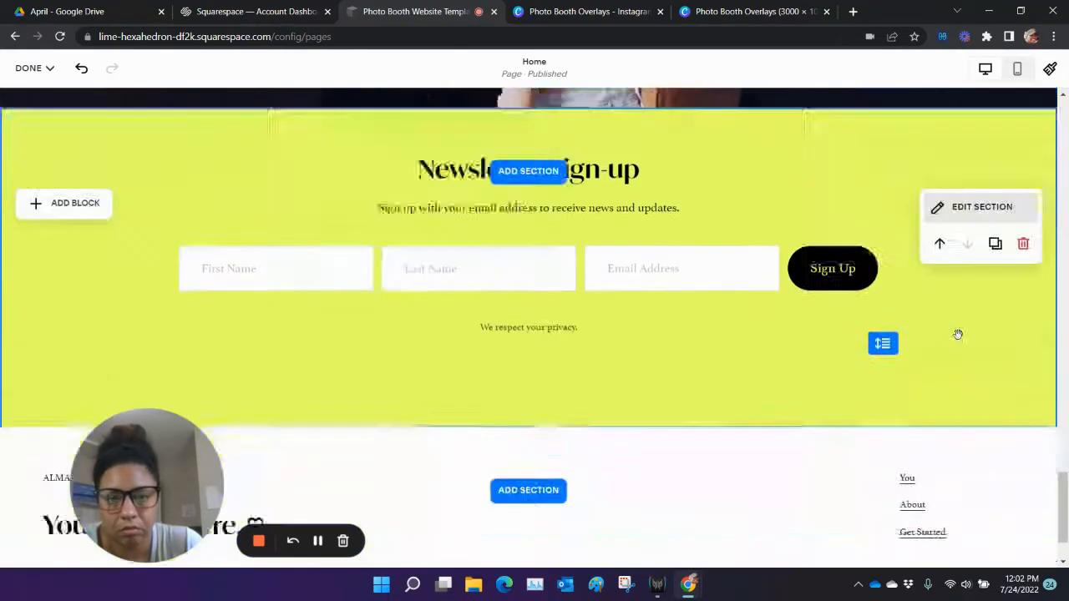
scroll(801, 357, up, 3)
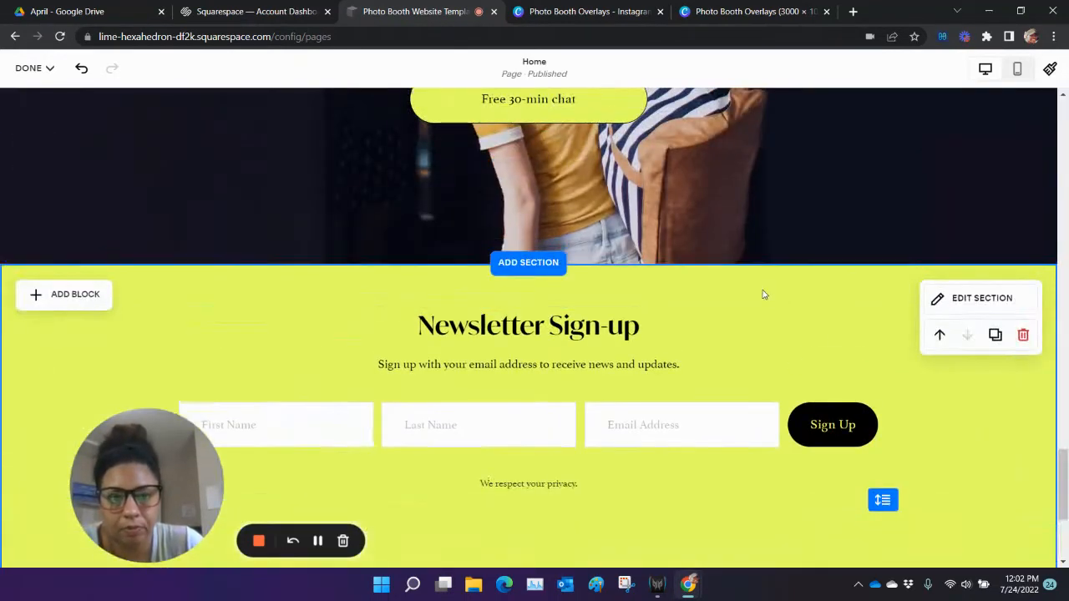
- Remove the Newsletter Sign-up section from the home page
click(1023, 335)
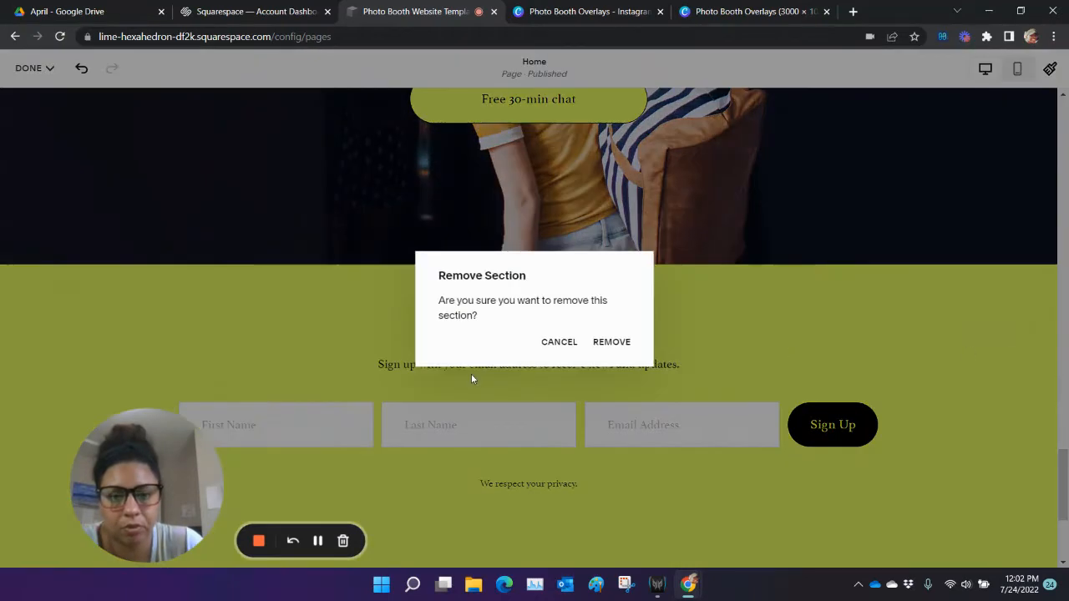
click(618, 349)
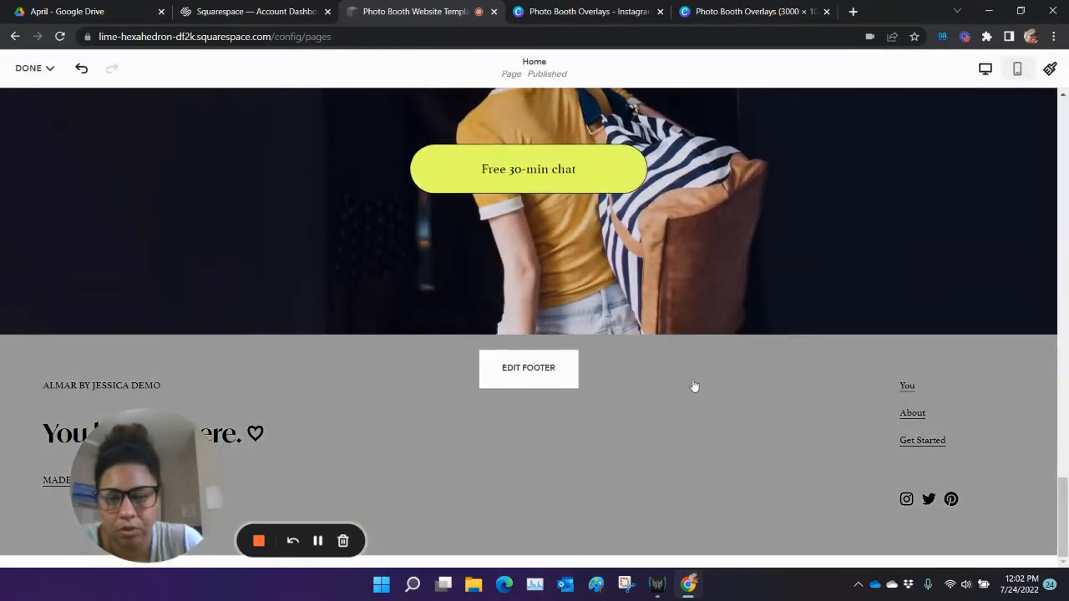
- Remove the dark "Try a session for free and see if it's right for you." section from the page
scroll(693, 386, up, 6)
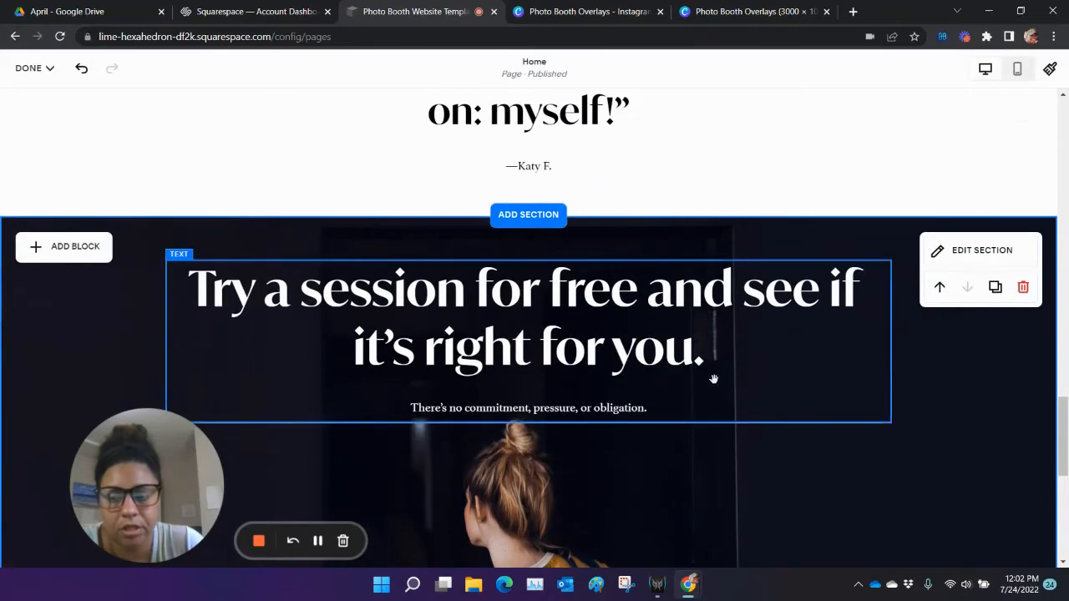
scroll(713, 380, down, 4)
scroll(714, 385, up, 5)
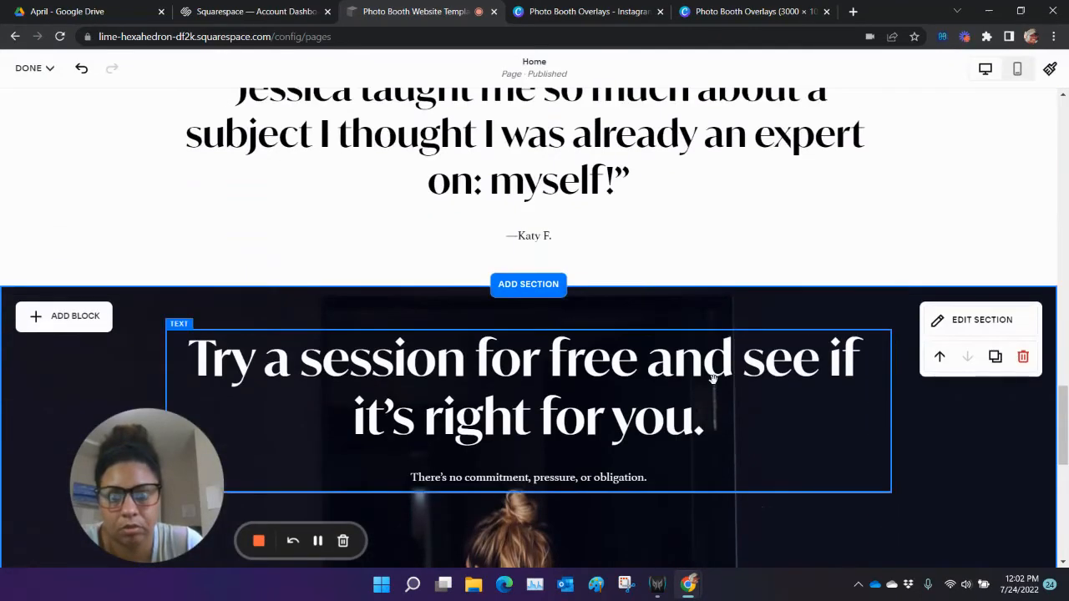
scroll(713, 379, down, 5)
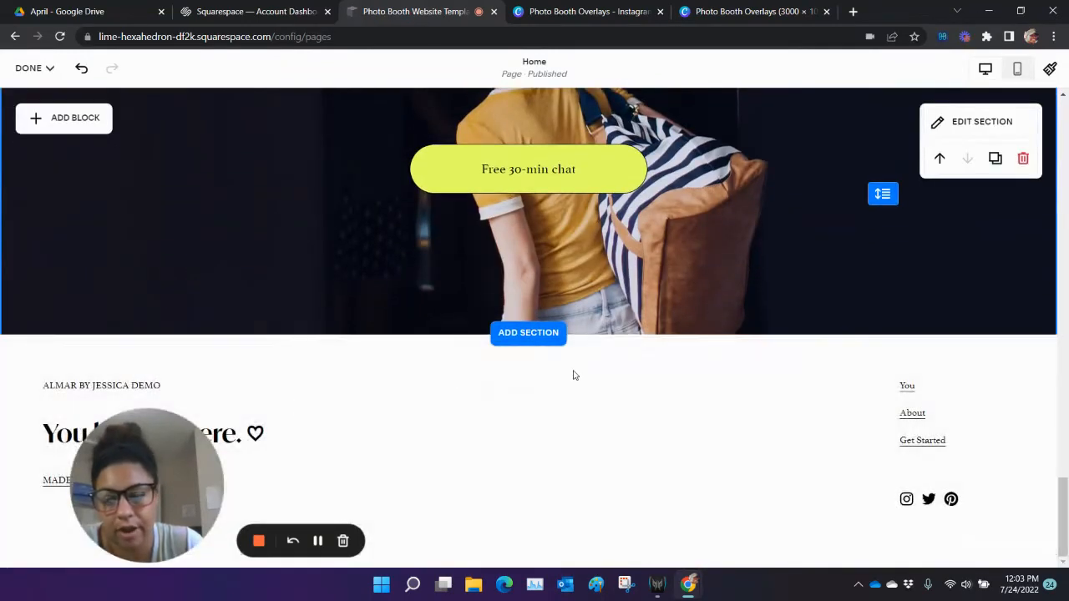
scroll(572, 375, up, 6)
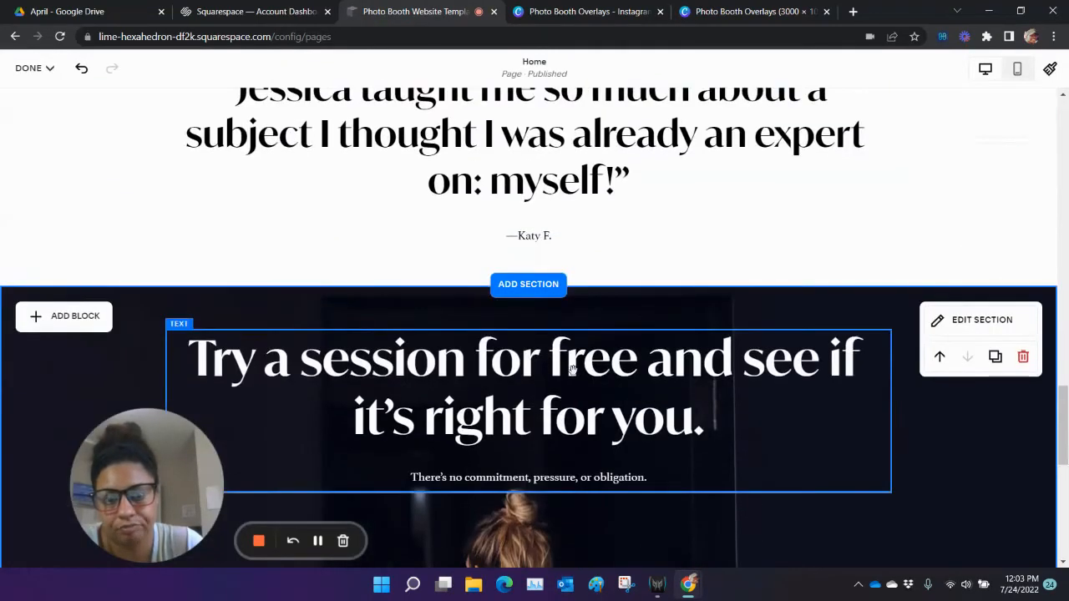
scroll(572, 371, down, 3)
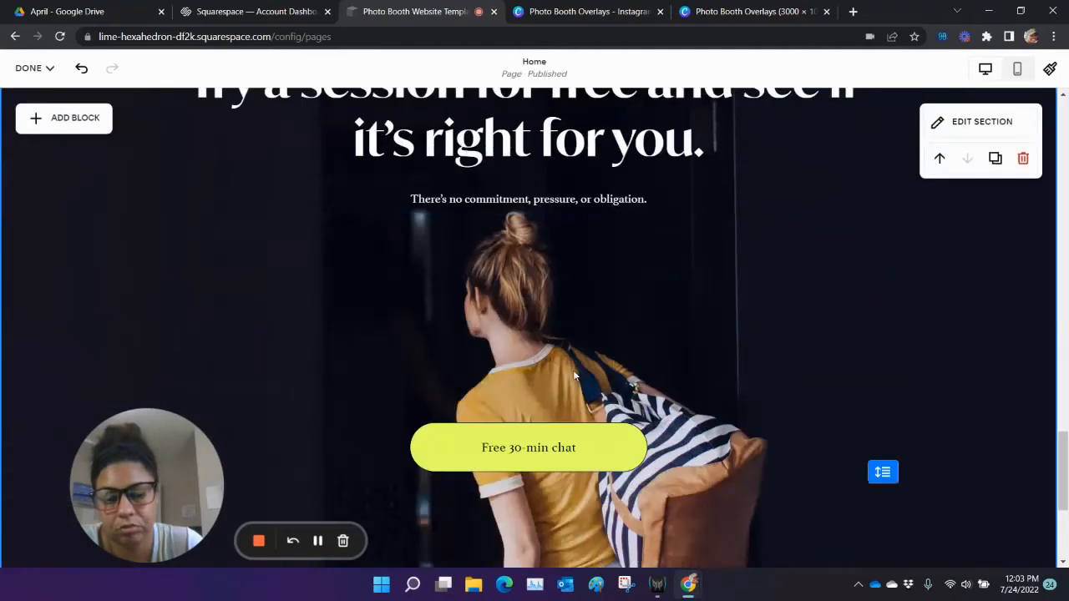
scroll(573, 375, up, 3)
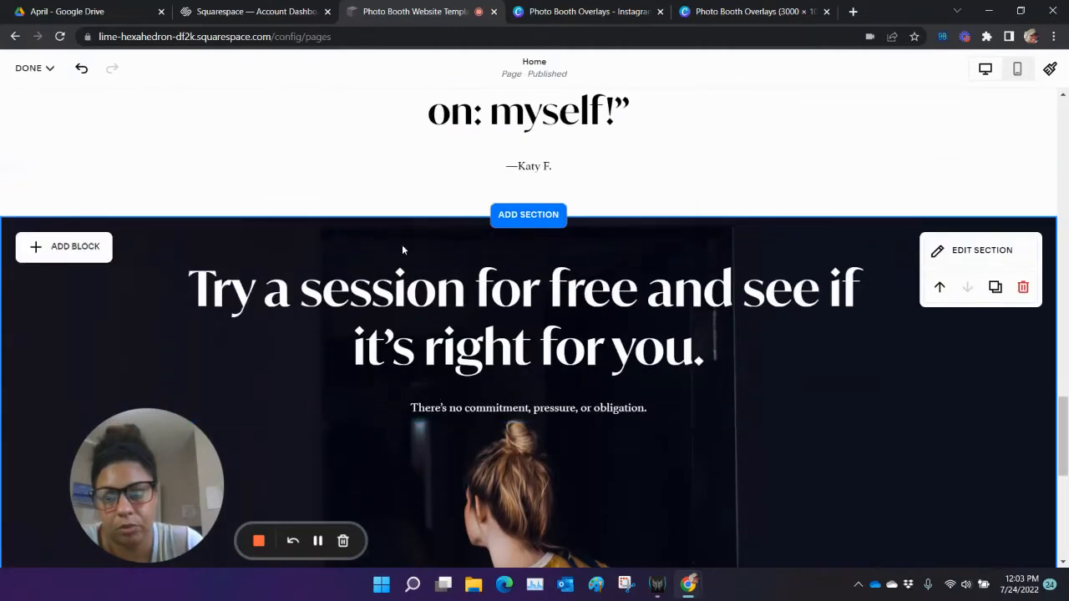
click(1023, 286)
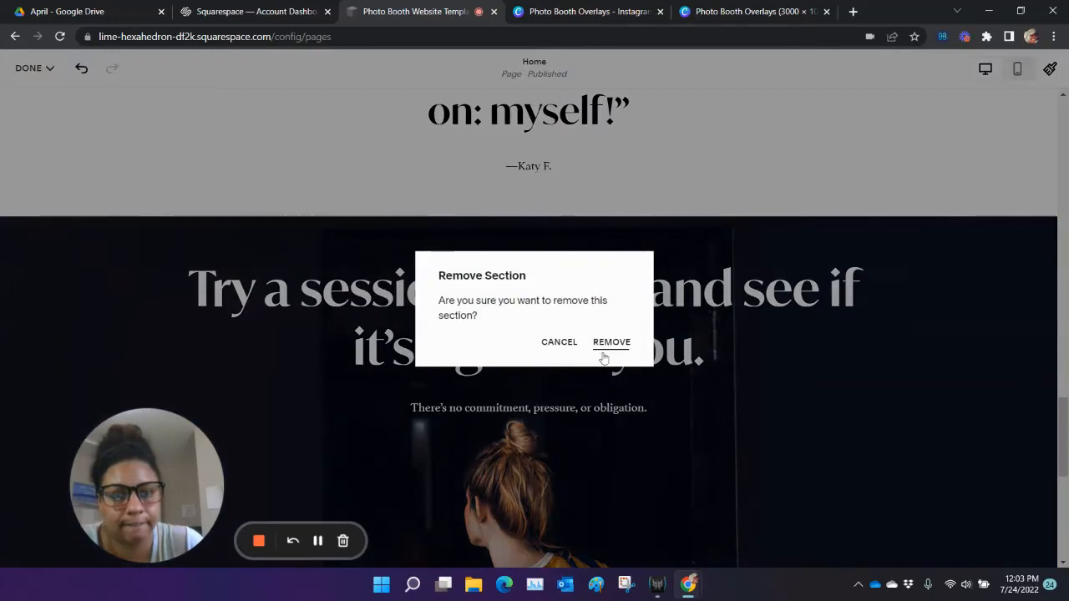
click(609, 342)
- Remove the testimonial quote section below the logo section
scroll(727, 414, up, 5)
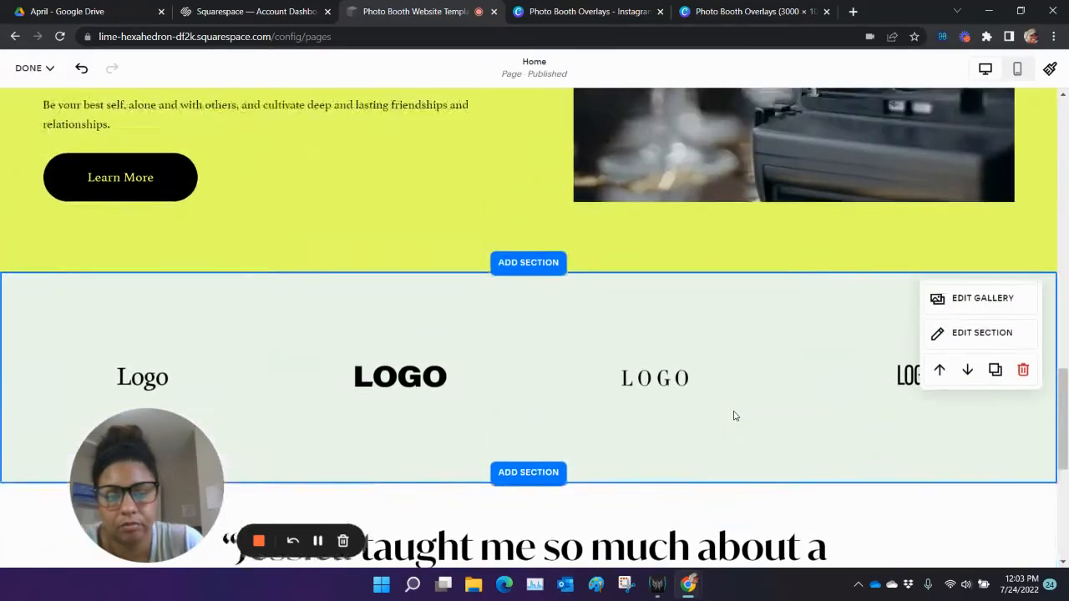
scroll(734, 416, down, 3)
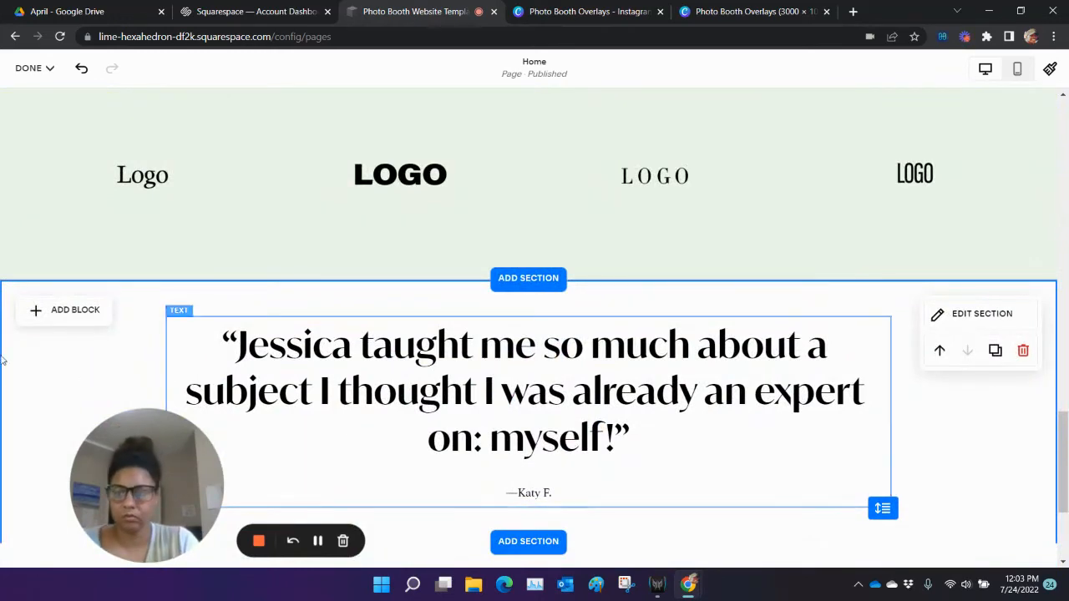
click(1023, 350)
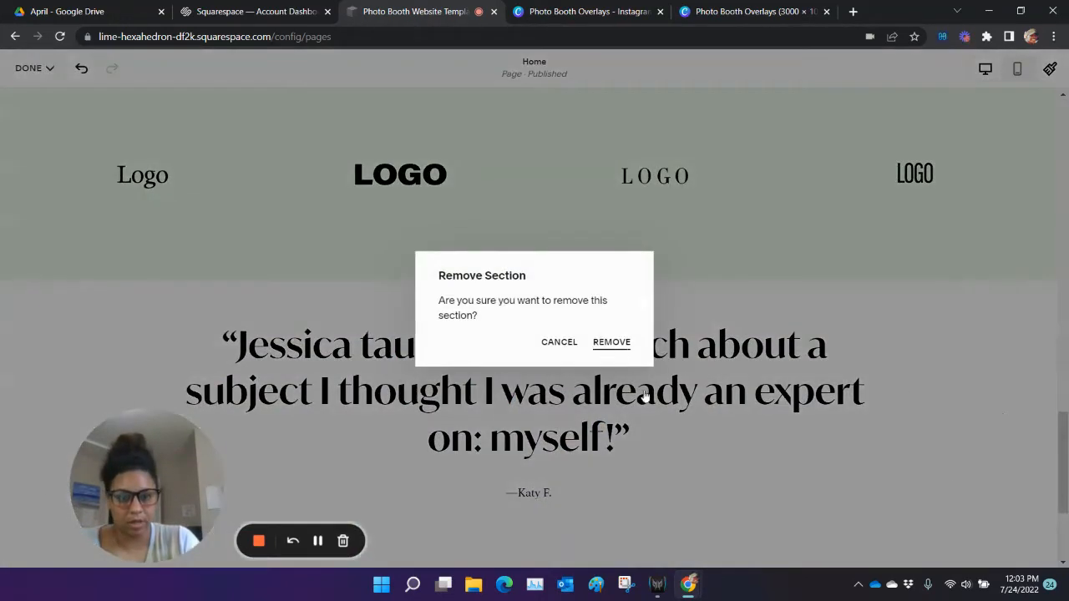
click(612, 343)
- Review the remaining home page sections from the logos and footer up to the header and the lime section
scroll(877, 478, up, 4)
scroll(878, 478, down, 3)
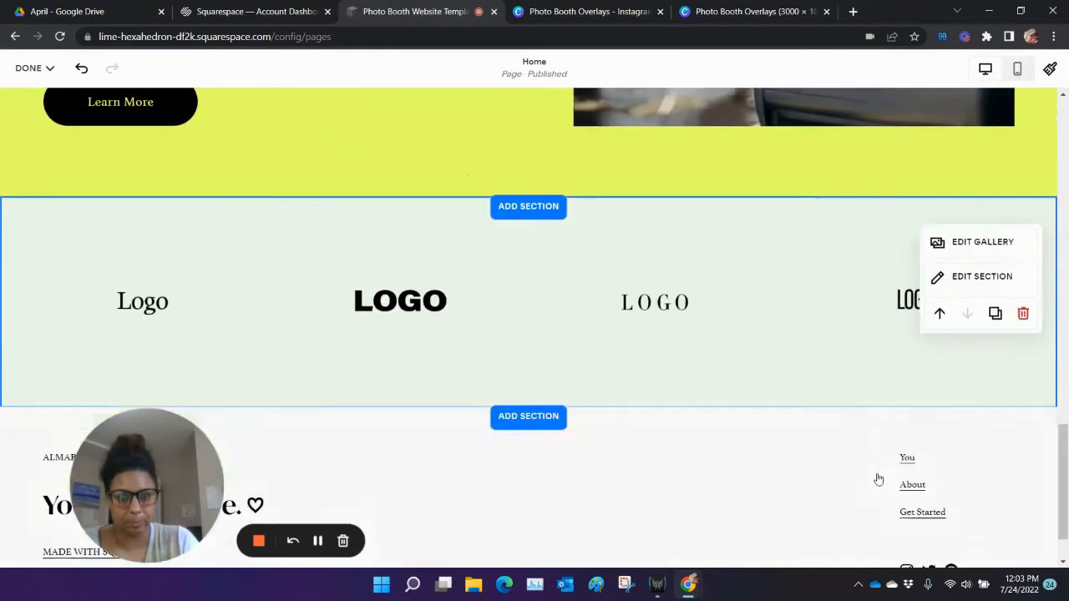
scroll(876, 474, up, 4)
scroll(877, 474, up, 10)
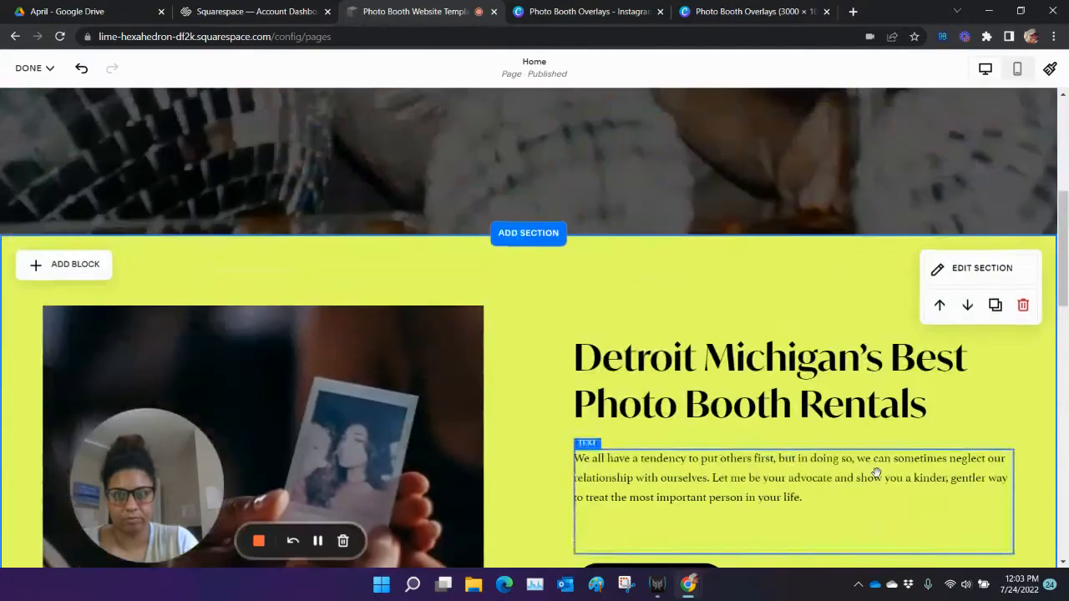
scroll(877, 478, up, 1)
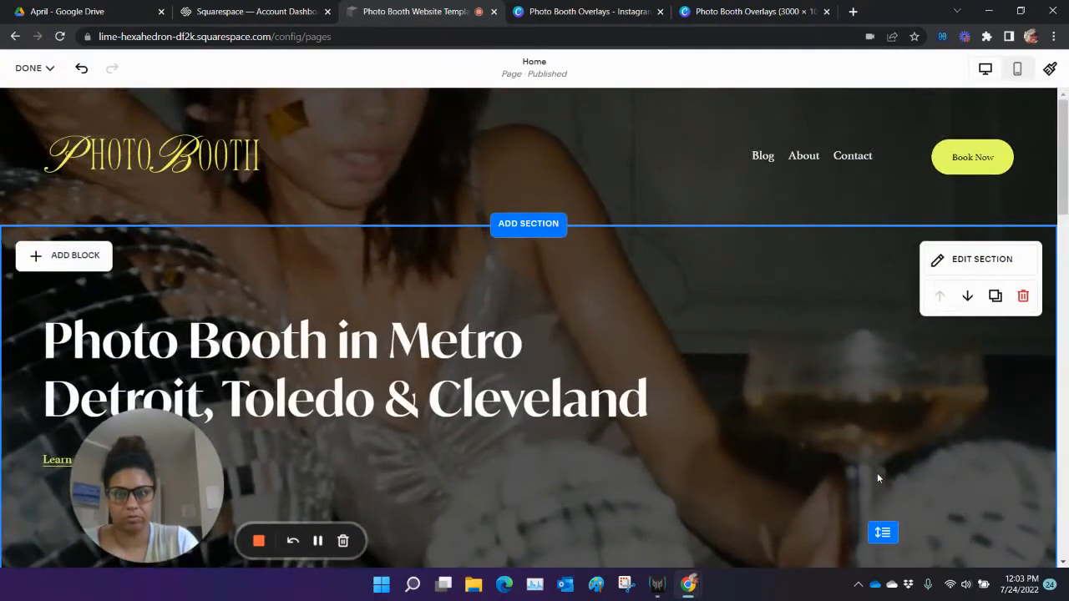
scroll(877, 476, down, 8)
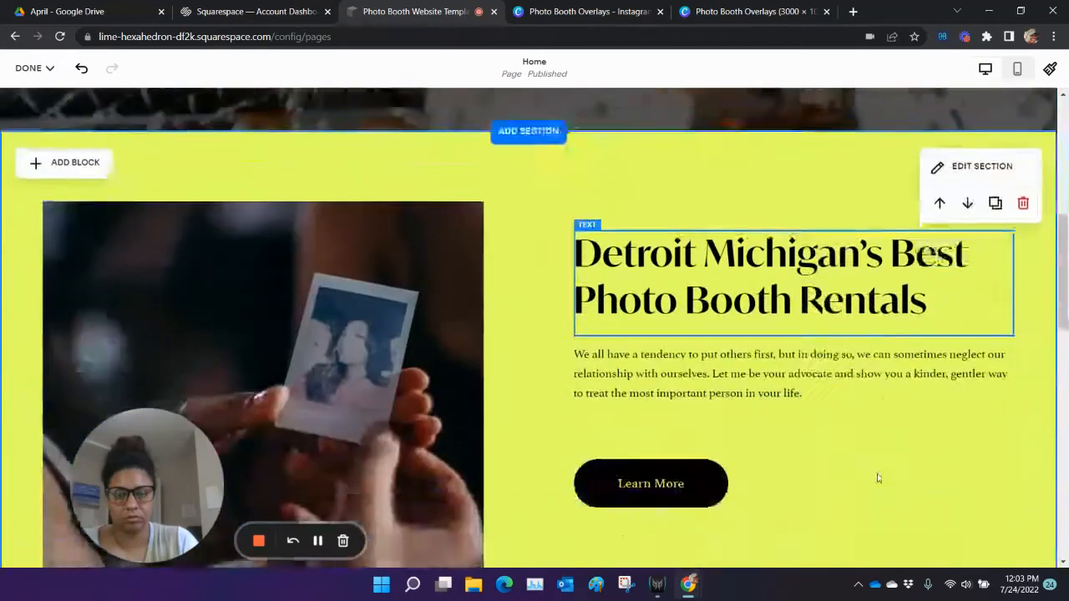
- Open the section library below the logo section and look through the Intro and Services layouts
scroll(876, 473, down, 10)
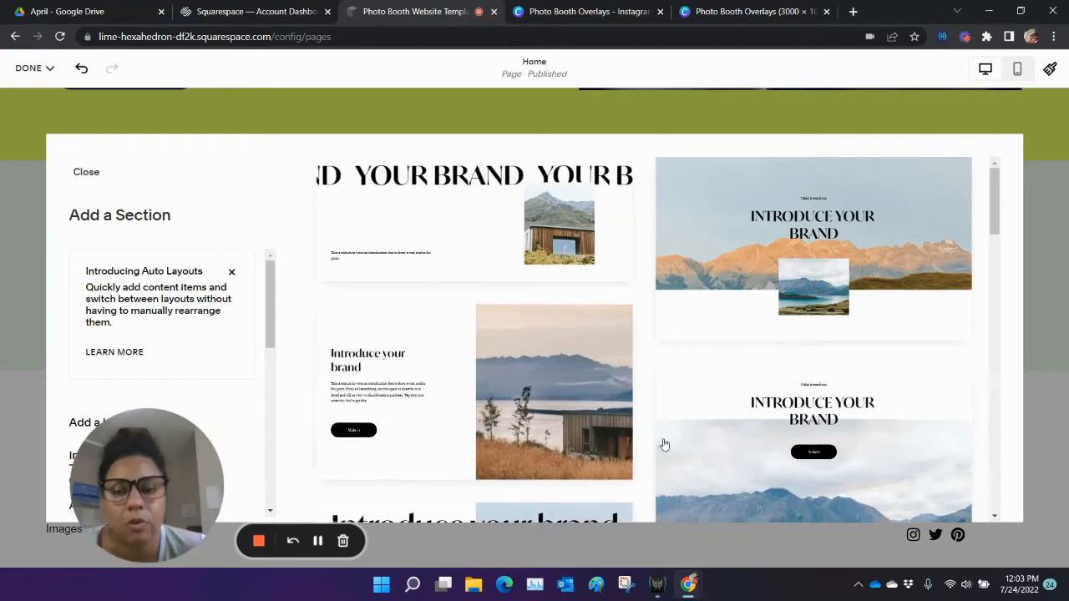
scroll(960, 261, down, 3)
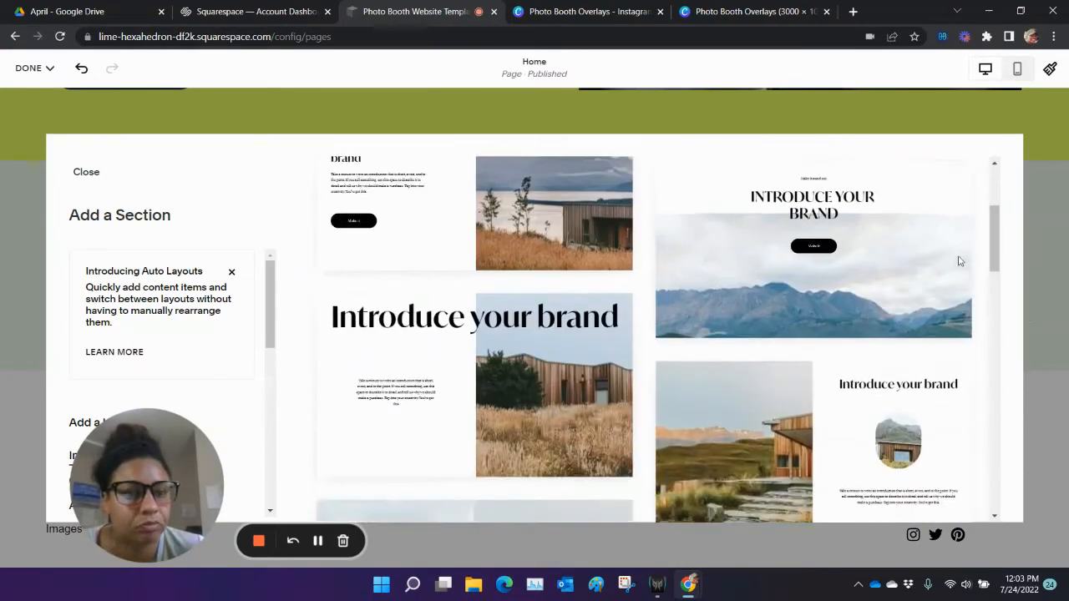
scroll(726, 303, down, 6)
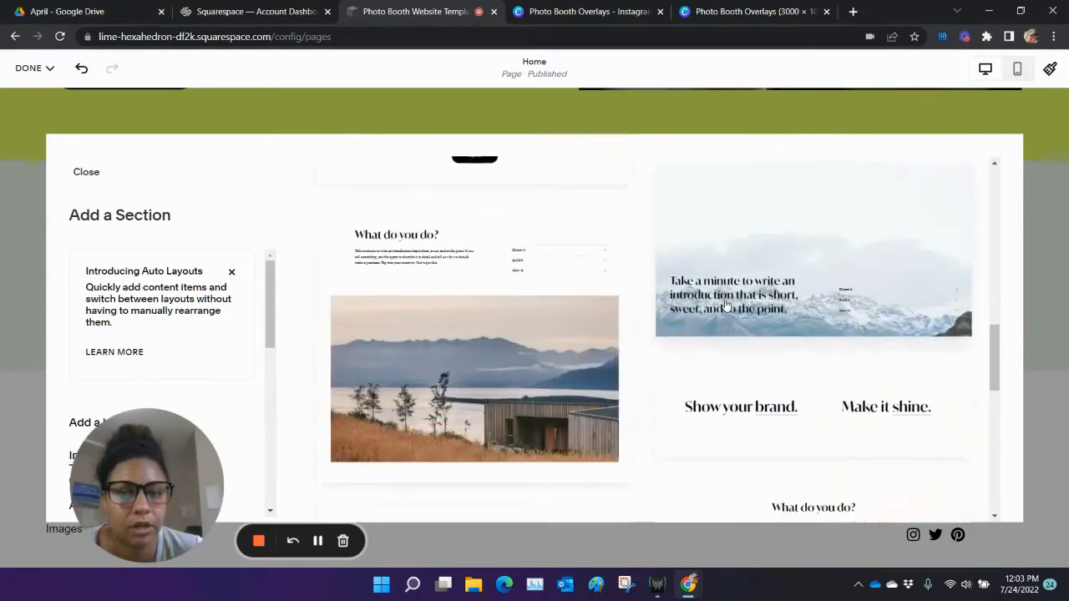
scroll(726, 303, down, 3)
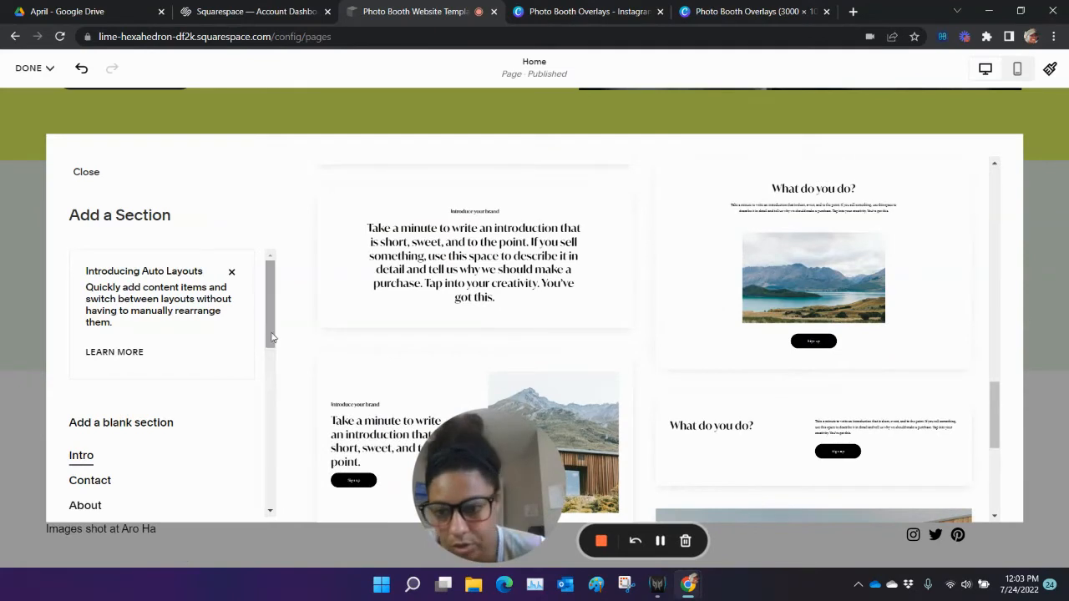
scroll(283, 402, down, 3)
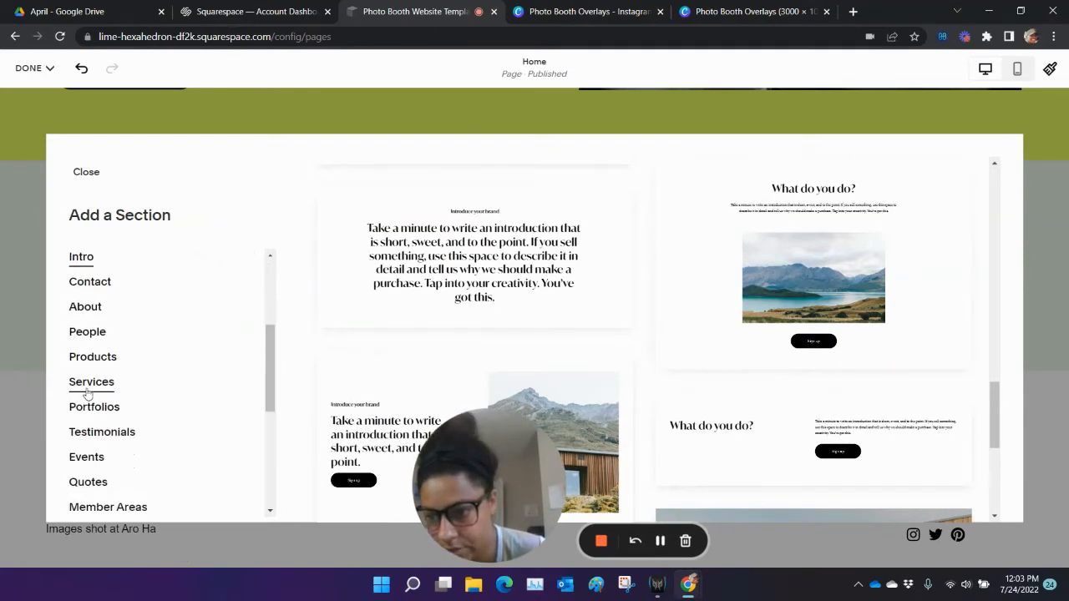
click(88, 390)
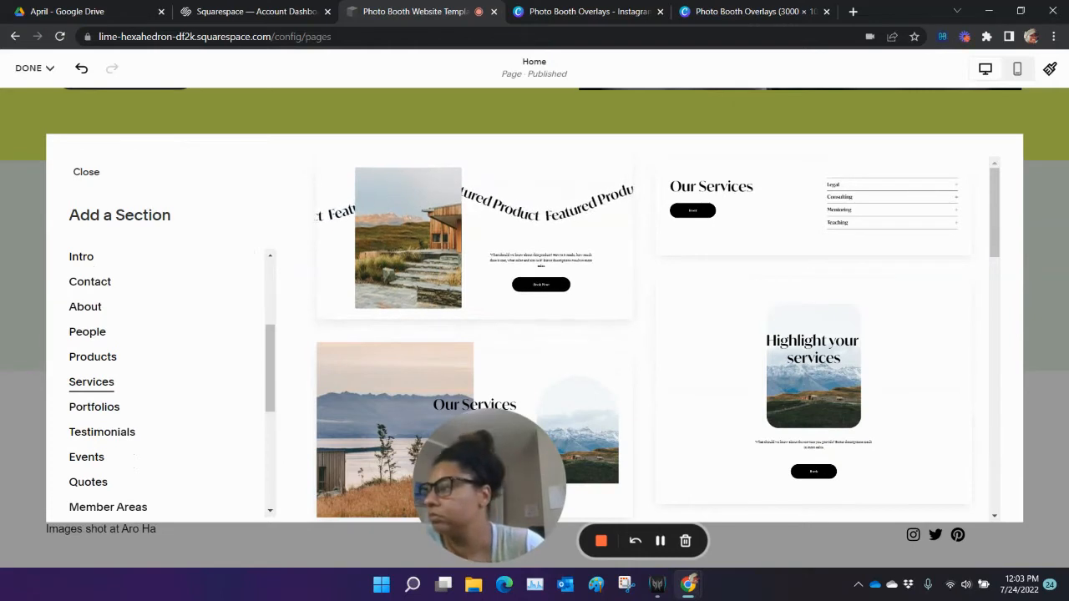
- Add the "New collection." layout with a row of three images from the Products category below the logo section
click(92, 356)
scroll(879, 278, down, 2)
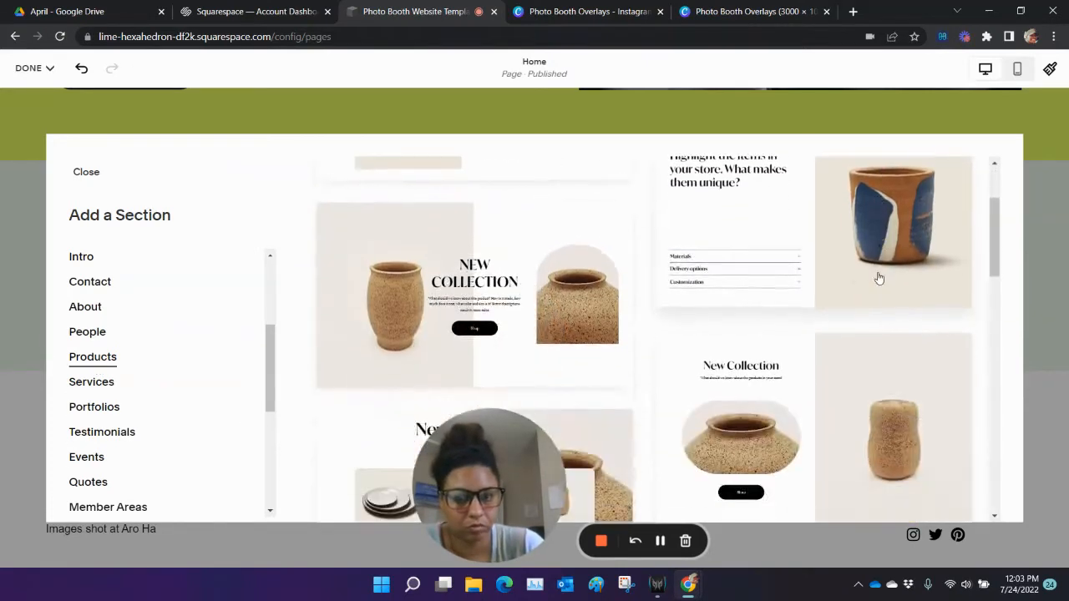
scroll(878, 278, down, 10)
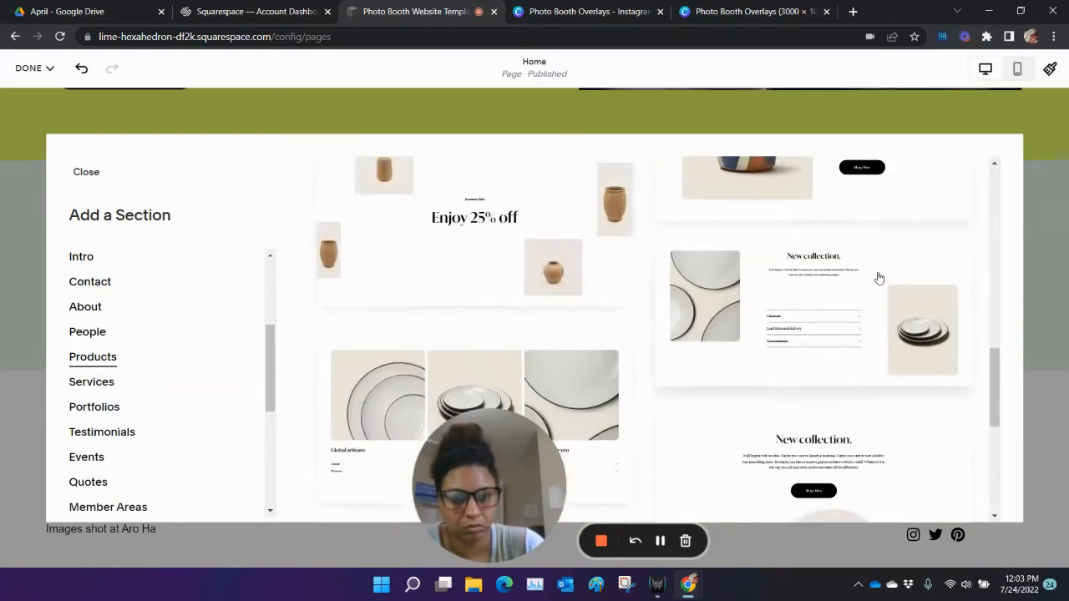
scroll(879, 278, down, 5)
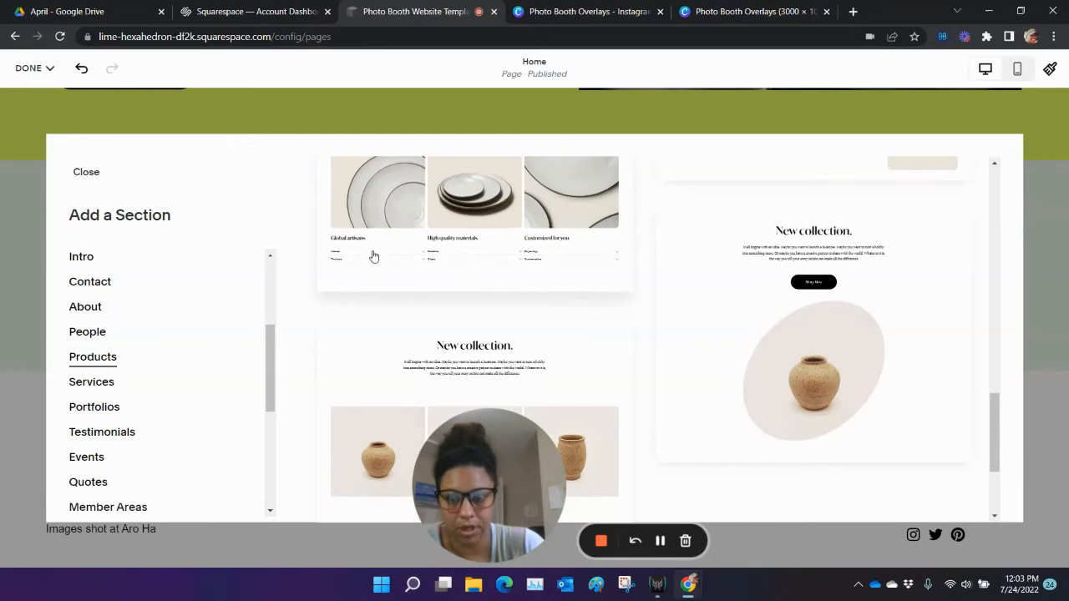
scroll(776, 298, down, 3)
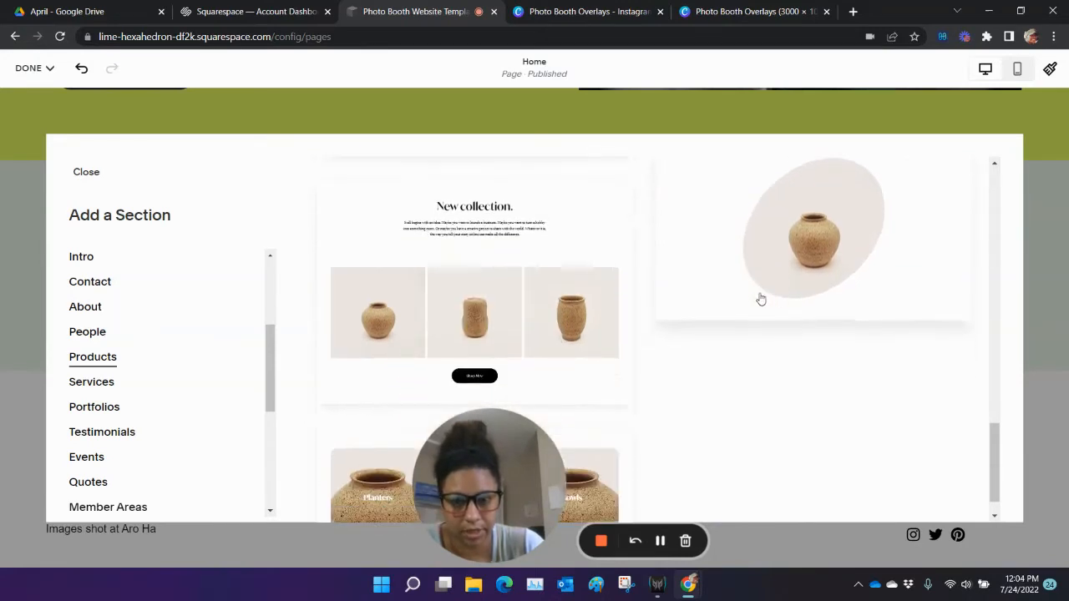
scroll(761, 298, down, 1)
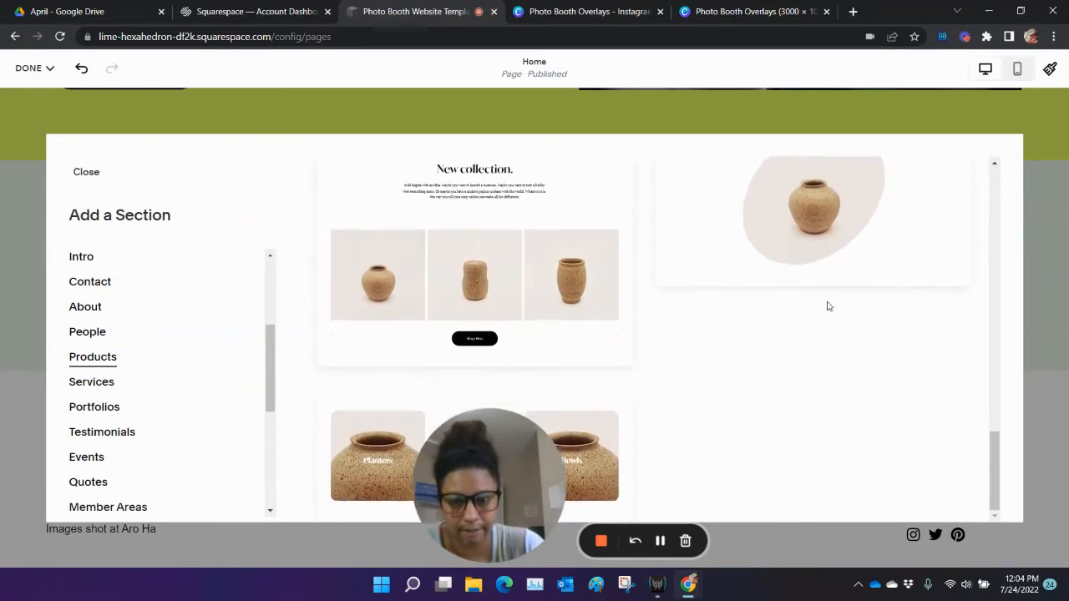
drag(479, 479, 133, 479)
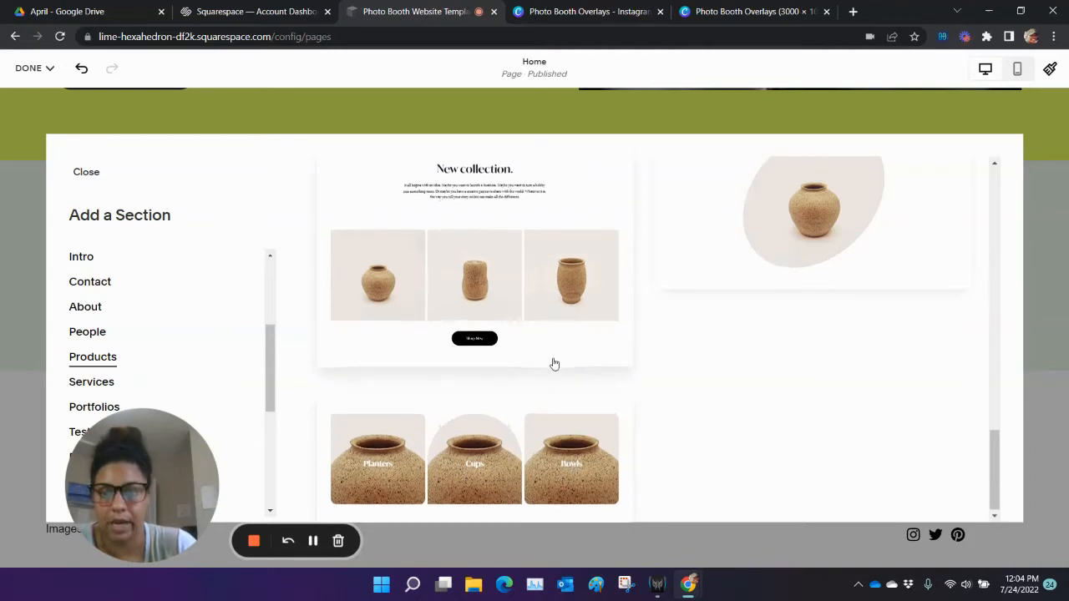
click(387, 257)
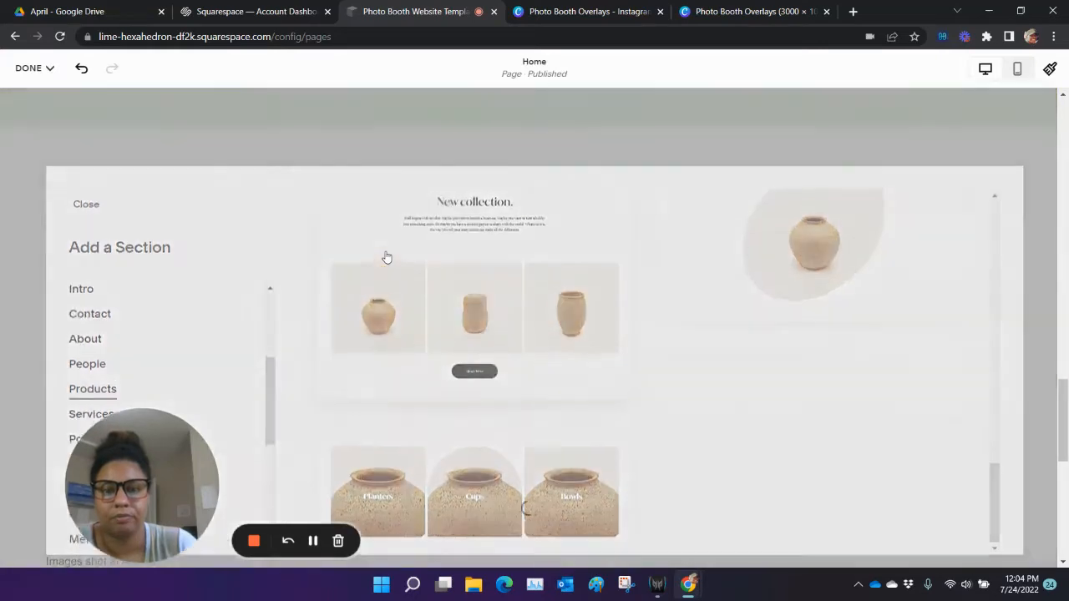
- Change the "New collection." heading in the new section to "Photo Booth Rentals"
scroll(610, 254, down, 6)
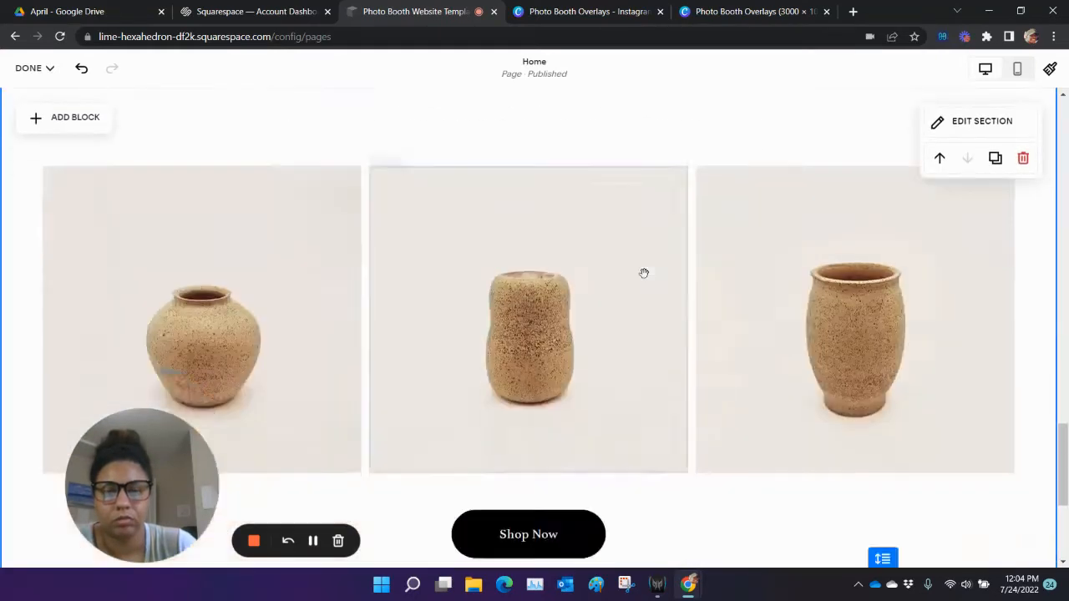
scroll(644, 278, up, 8)
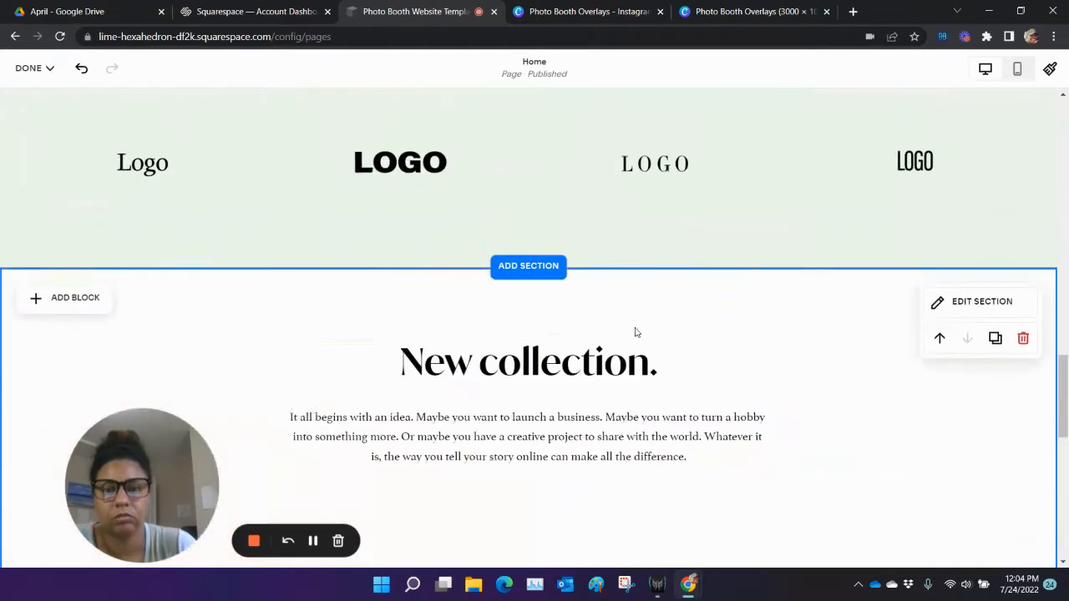
click(620, 352)
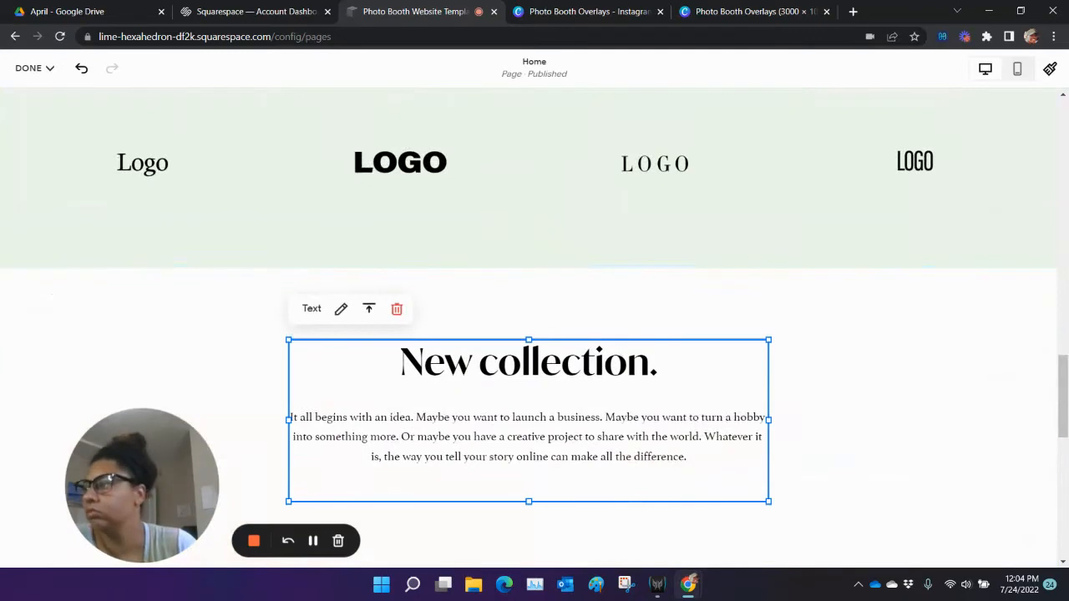
triple_click(418, 364)
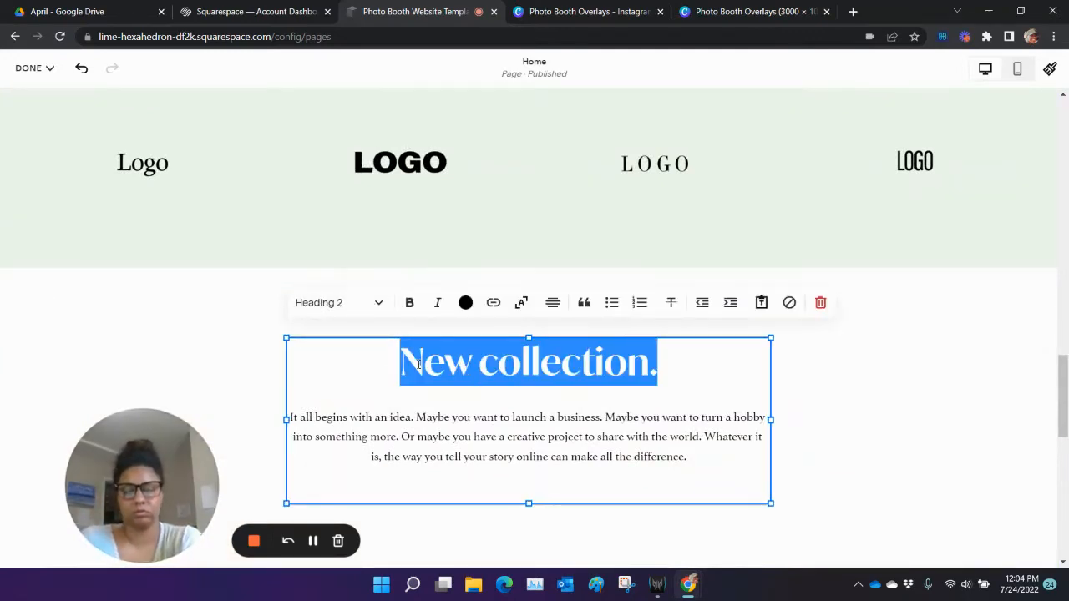
text(P)
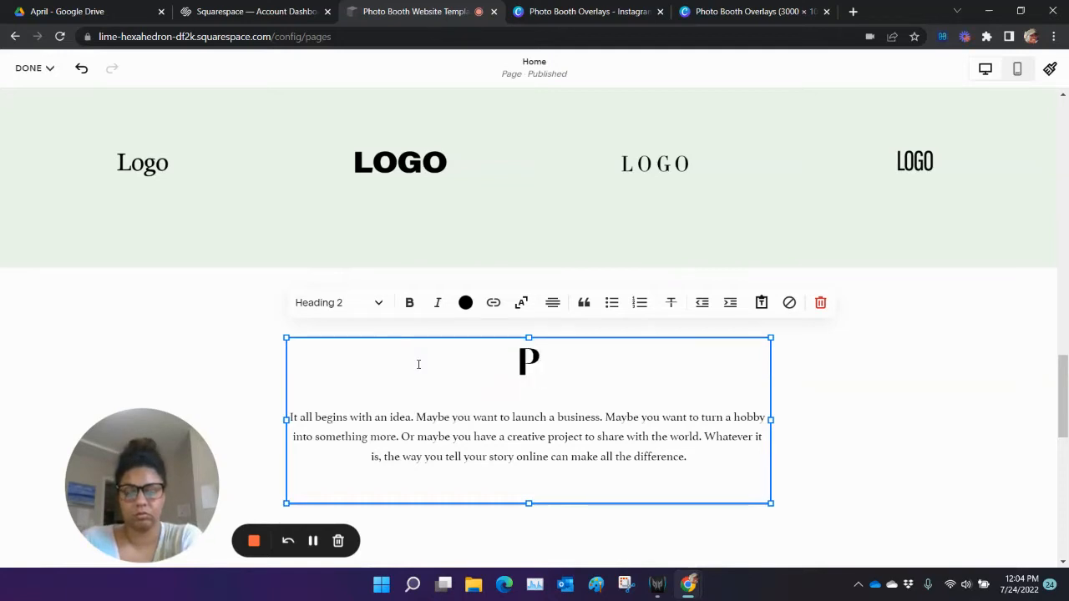
text(hoto Booth Rent)
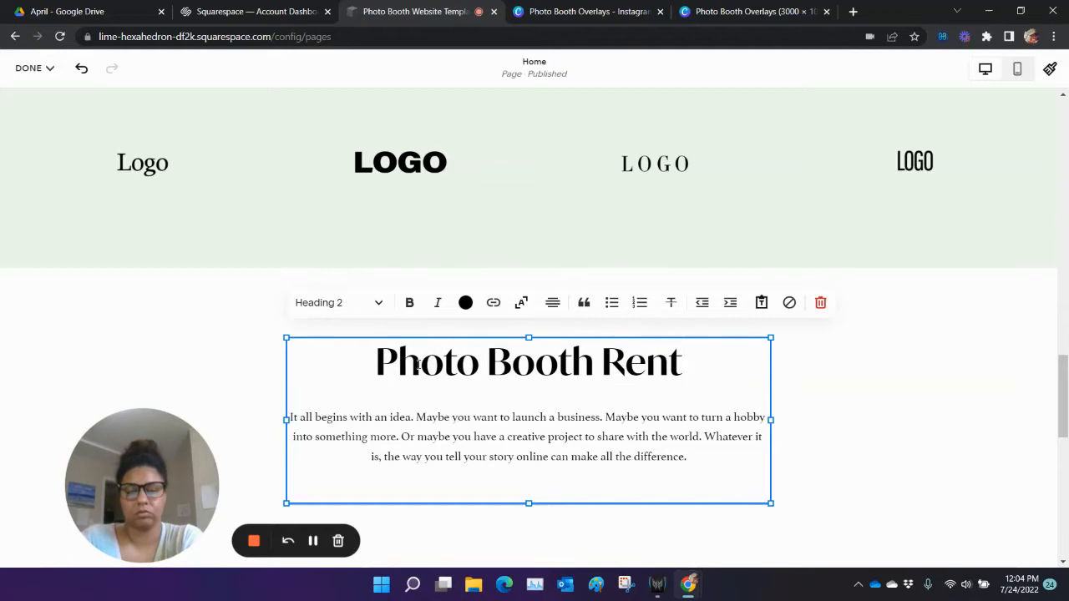
text(als)
click(820, 460)
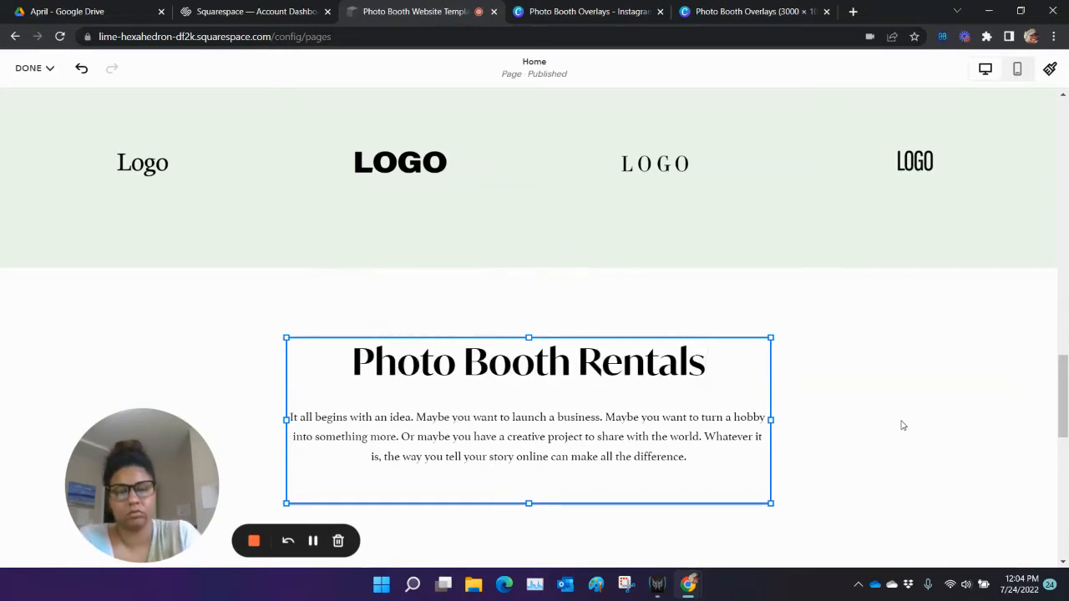
- Replace the round ceramic vase image in the rentals section with the downloaded file pexels-cottonbro-3379279.jpg
scroll(902, 425, down, 2)
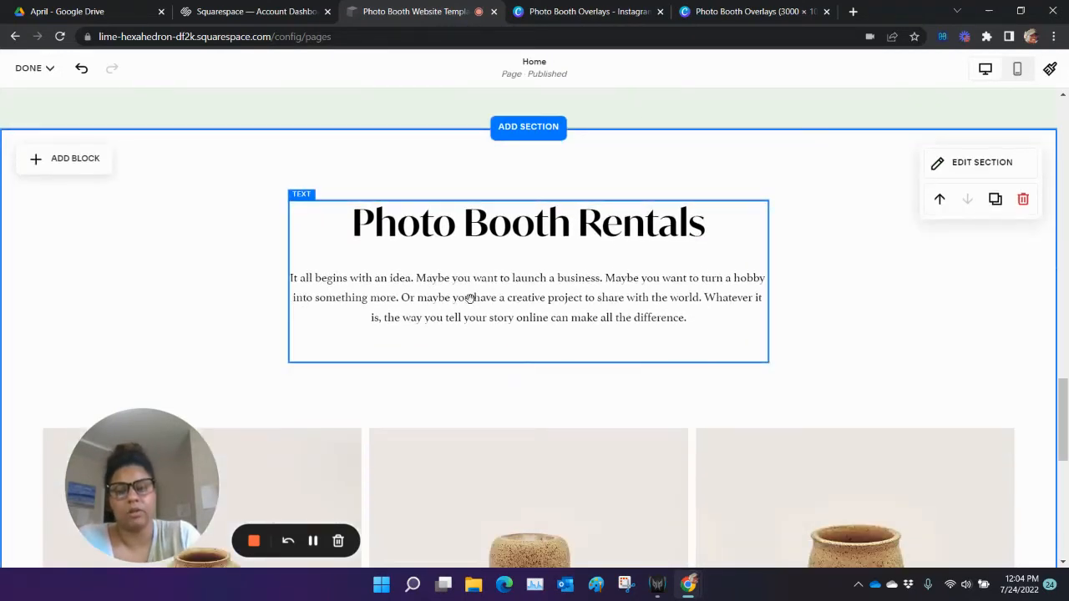
scroll(471, 298, down, 6)
scroll(467, 298, up, 2)
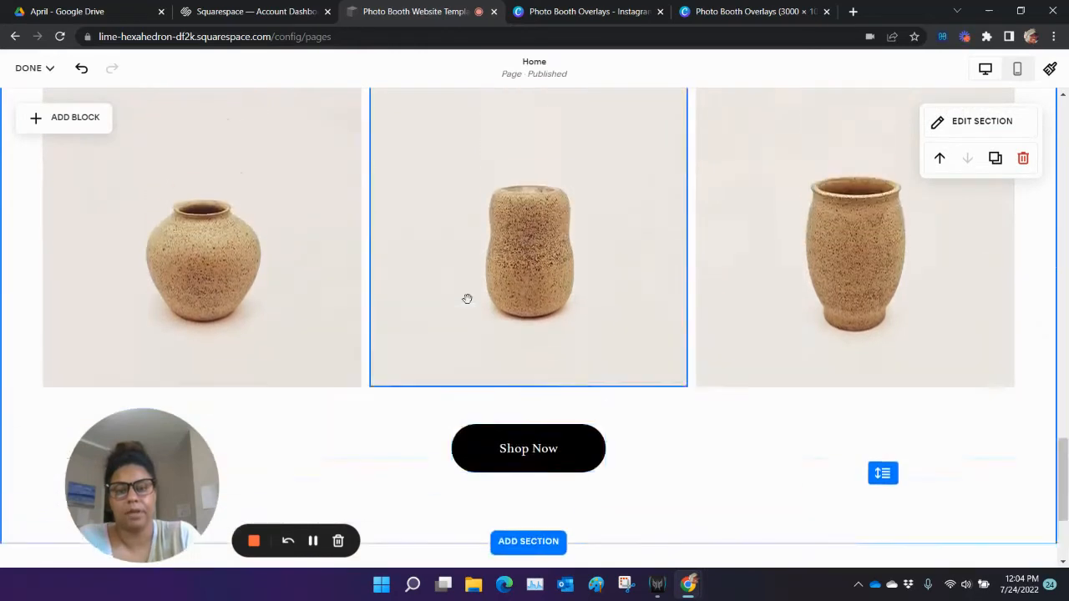
click(238, 230)
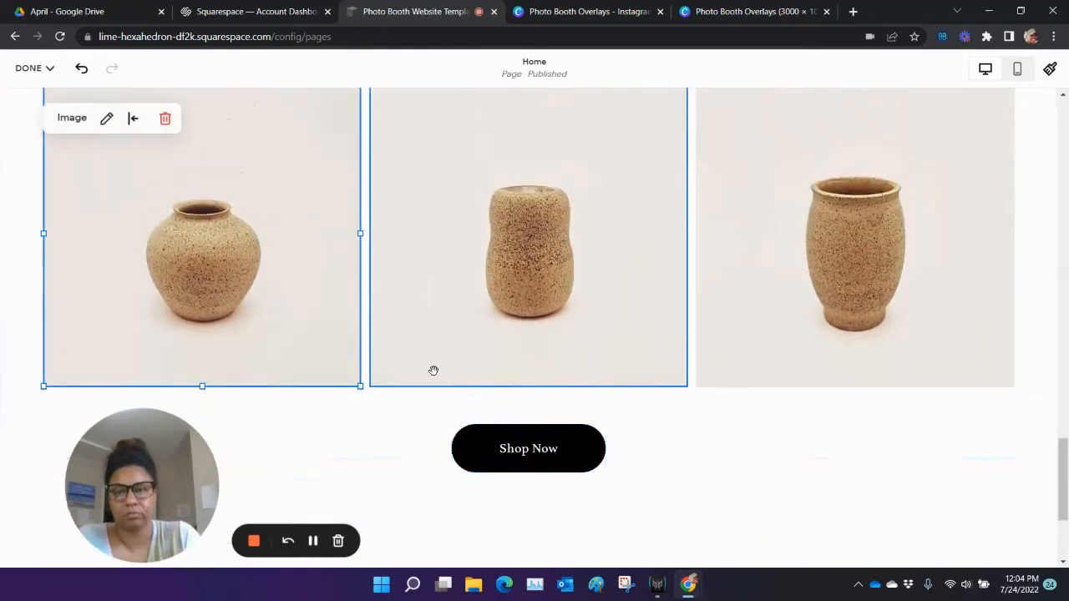
click(107, 119)
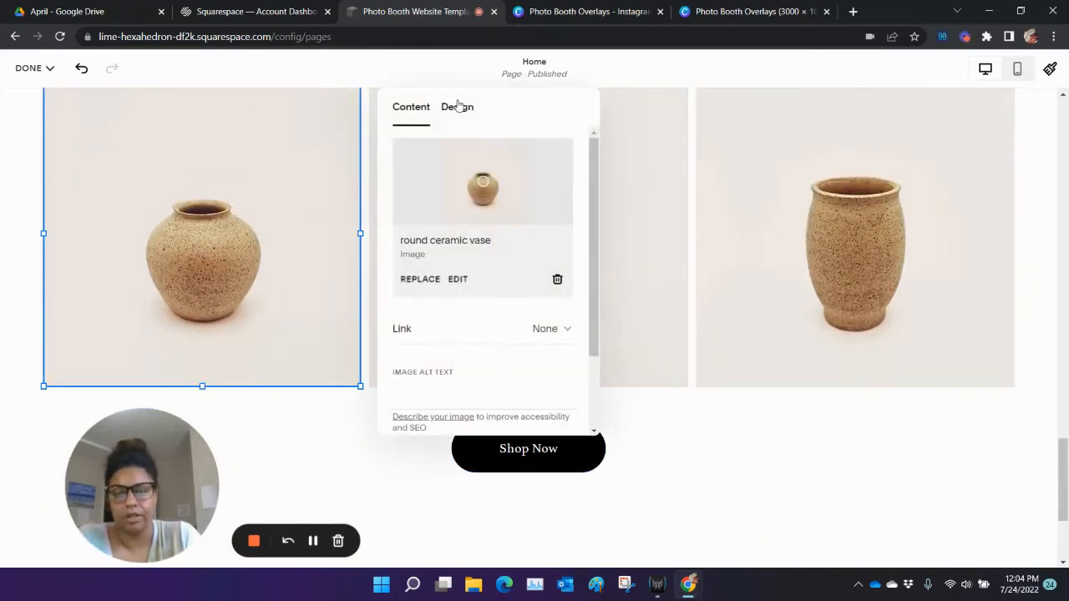
click(424, 282)
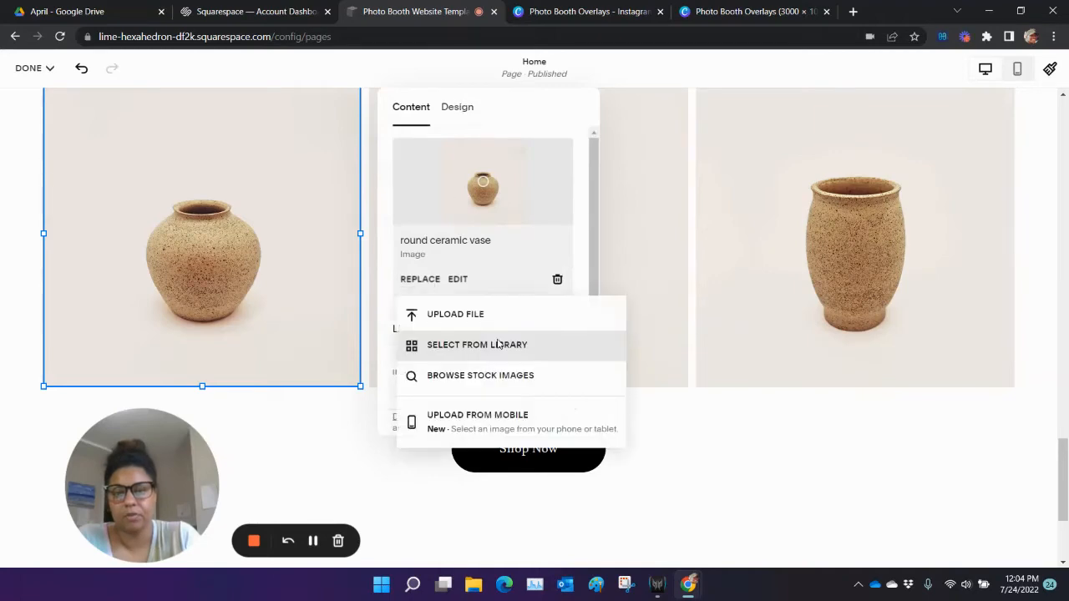
click(477, 314)
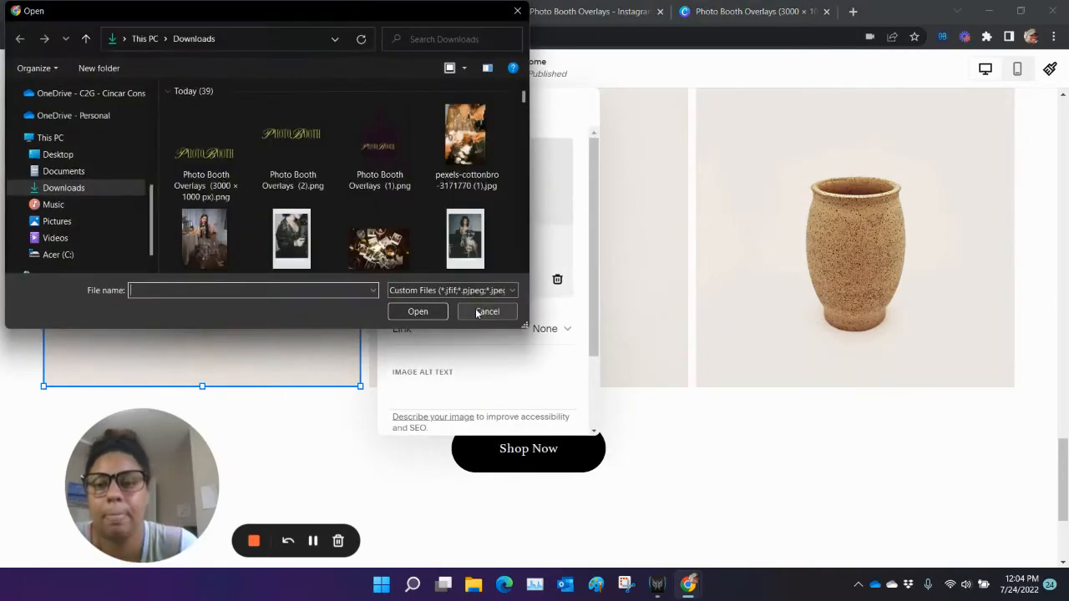
click(289, 240)
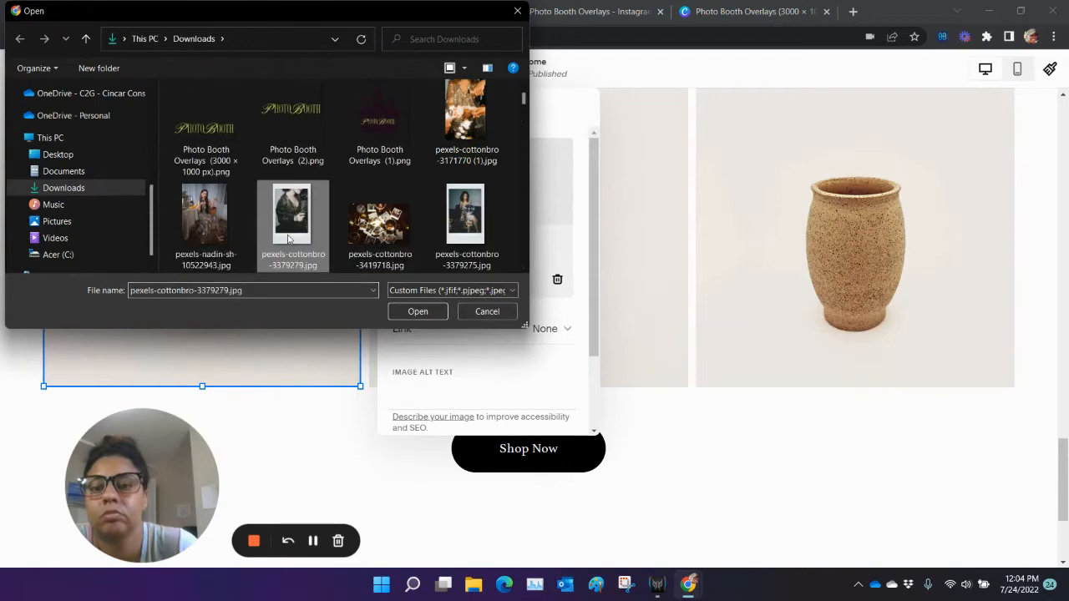
click(419, 316)
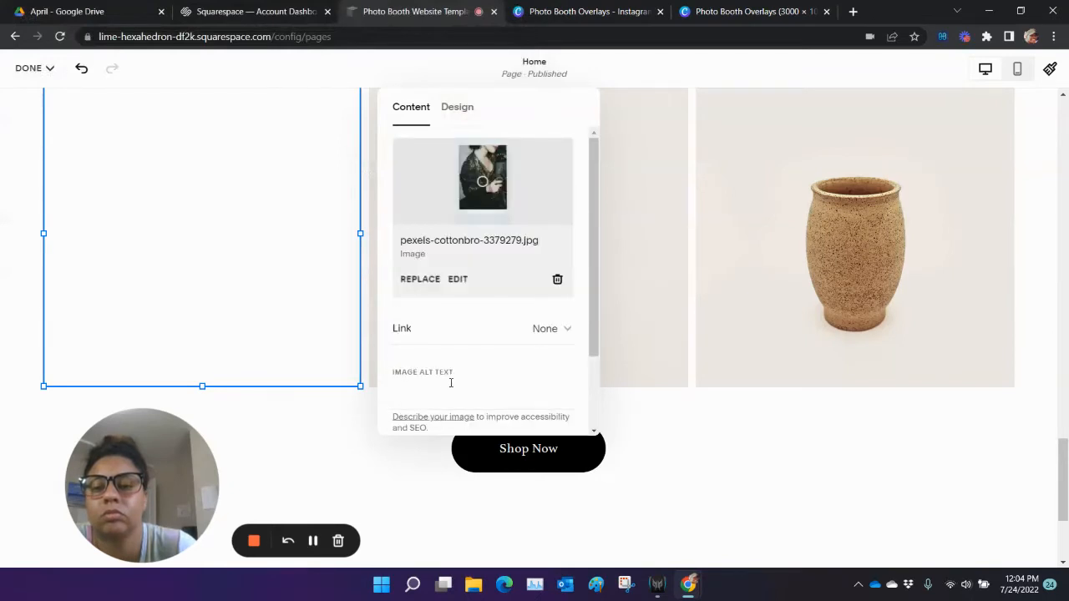
scroll(301, 281, up, 3)
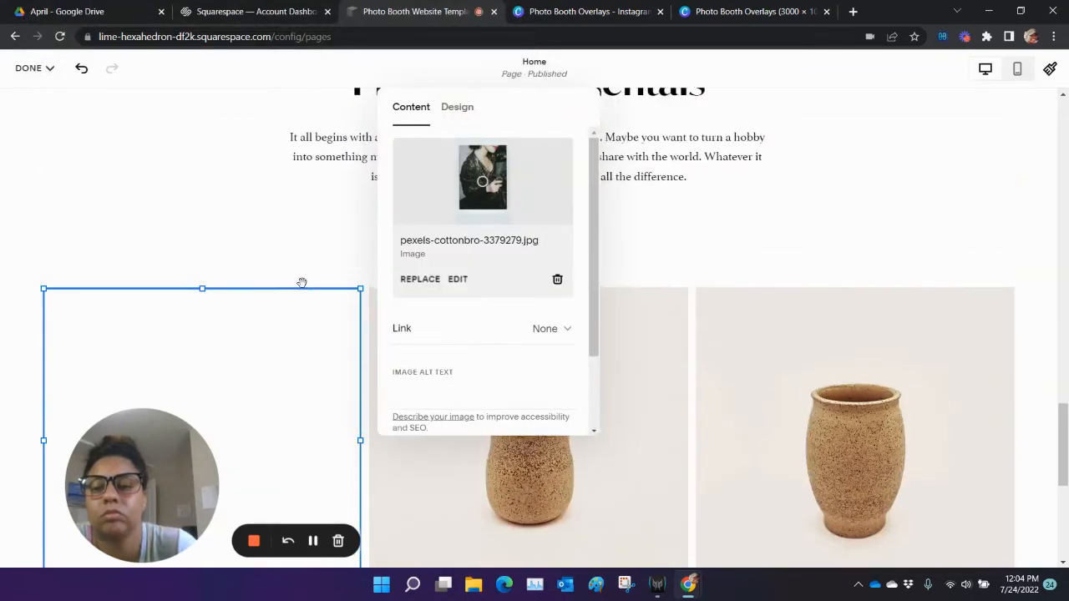
scroll(301, 283, down, 2)
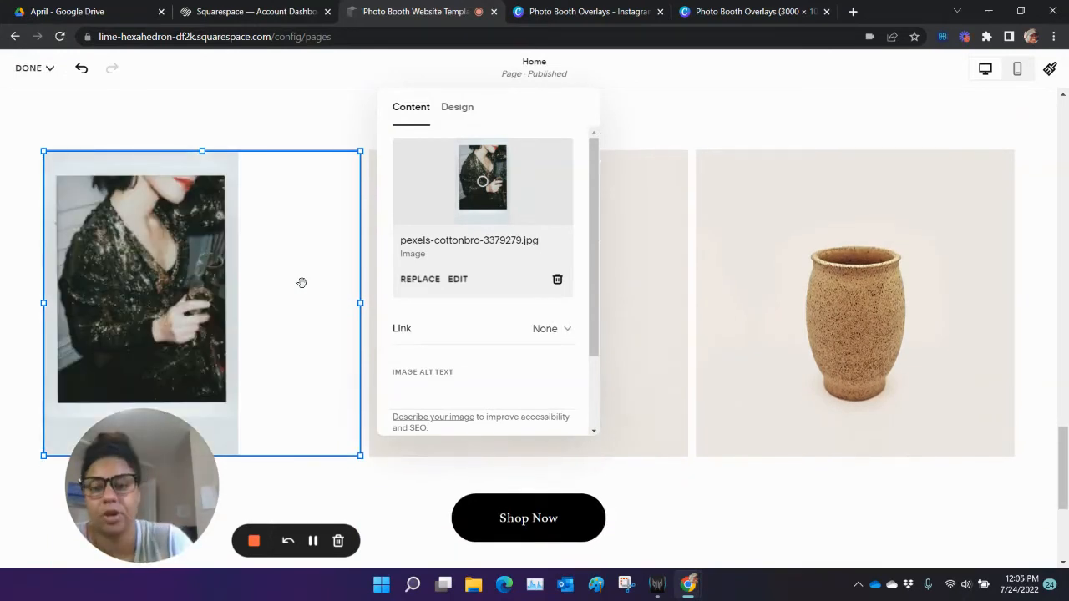
- Try the Fit, Fill and Shape display options on the instant-photo image in the rentals section
click(457, 107)
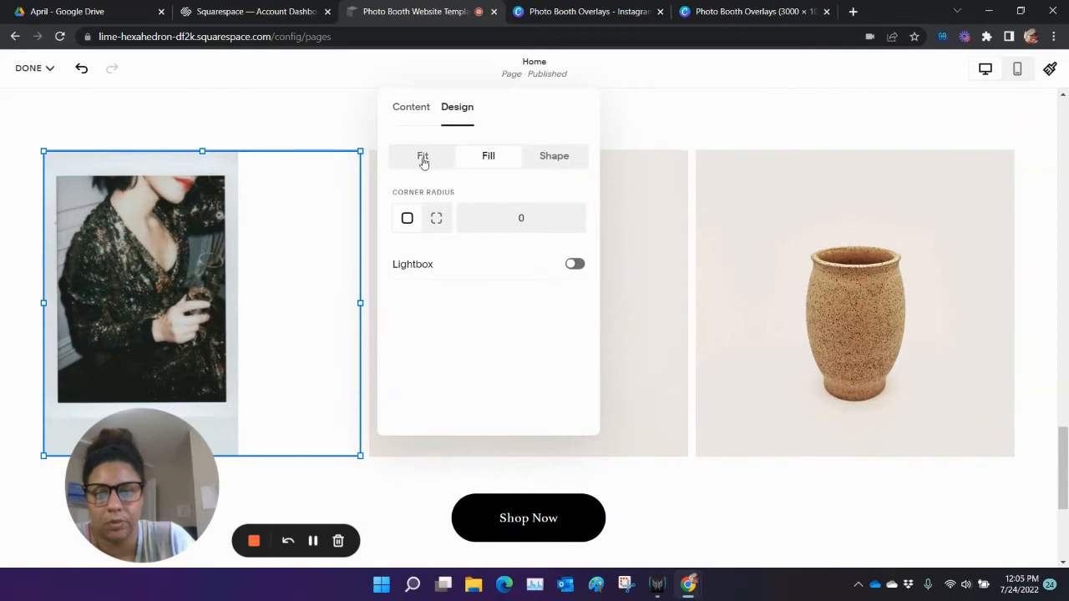
click(423, 158)
click(484, 158)
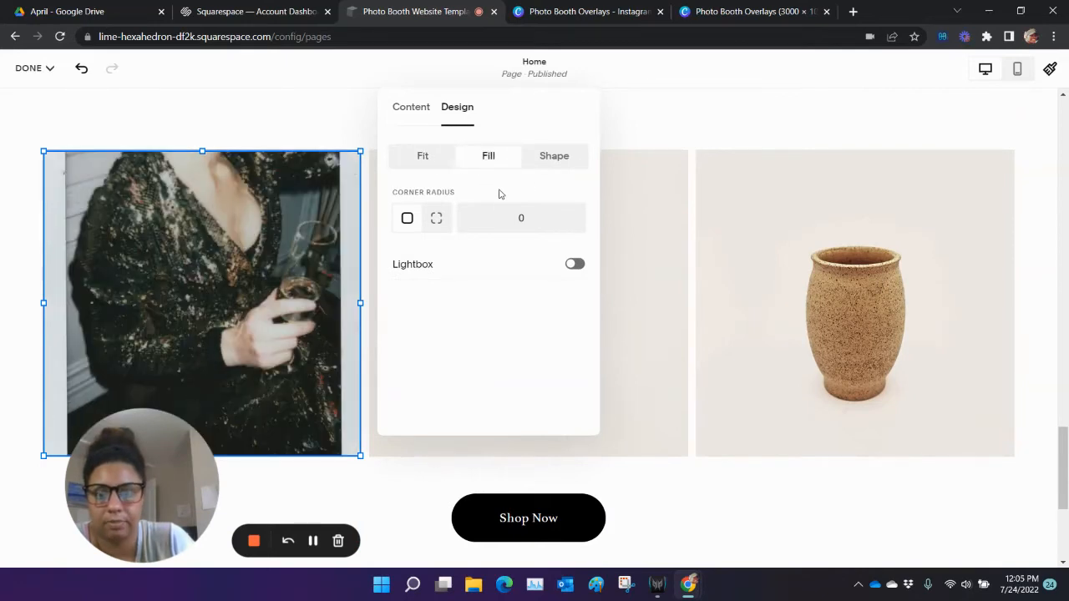
click(539, 159)
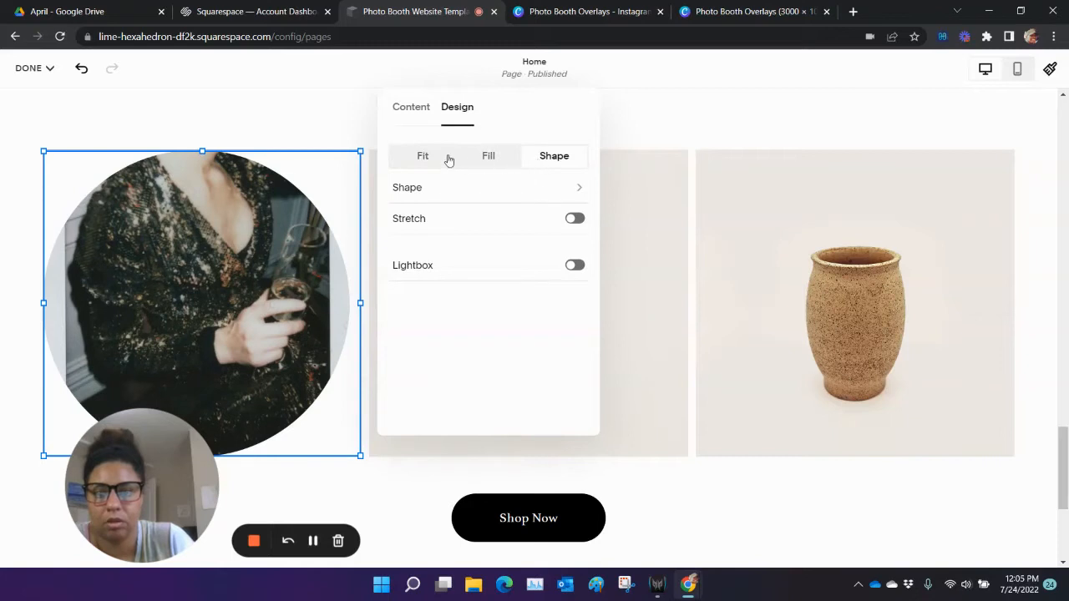
click(423, 157)
- Try several 1:1, 3:2 and 2:3 shapes on the instant-photo image, including clover, egg and starburst outlines
click(574, 155)
click(568, 200)
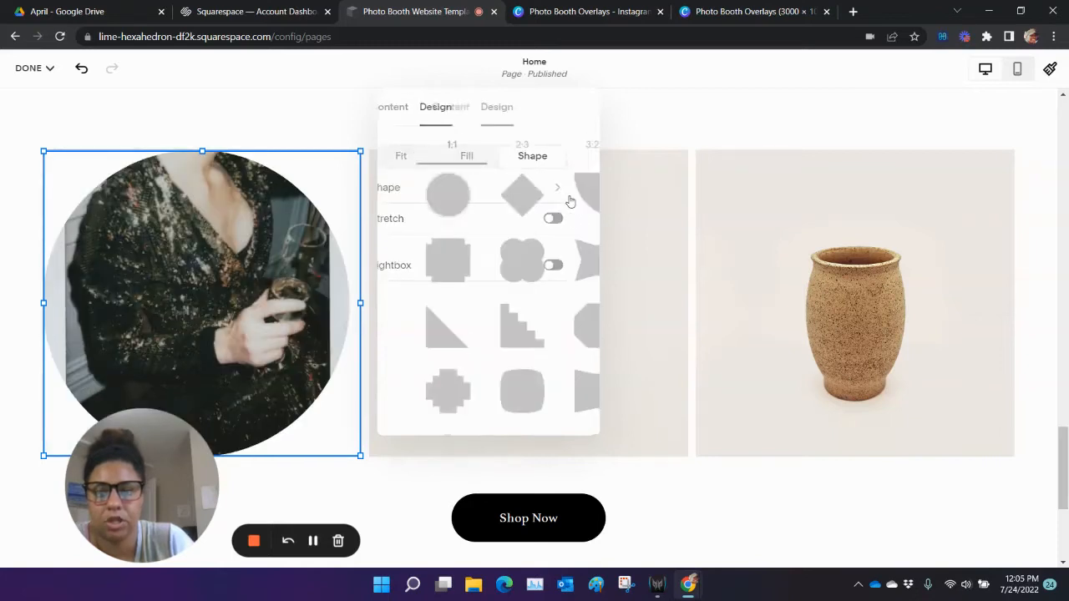
click(482, 264)
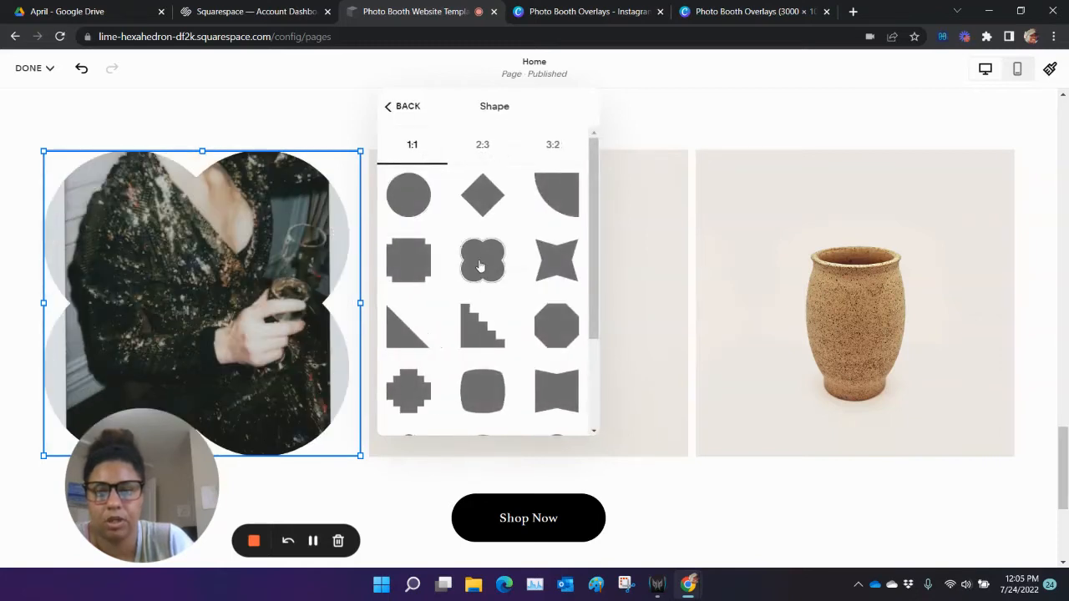
click(482, 326)
click(483, 390)
click(552, 148)
click(561, 260)
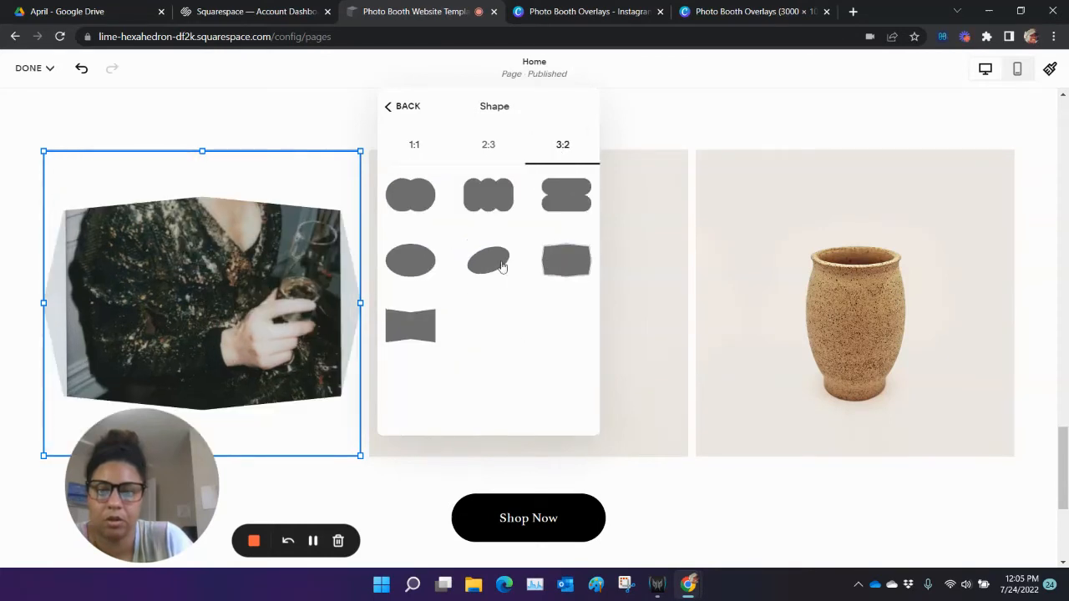
click(493, 262)
click(410, 326)
click(487, 146)
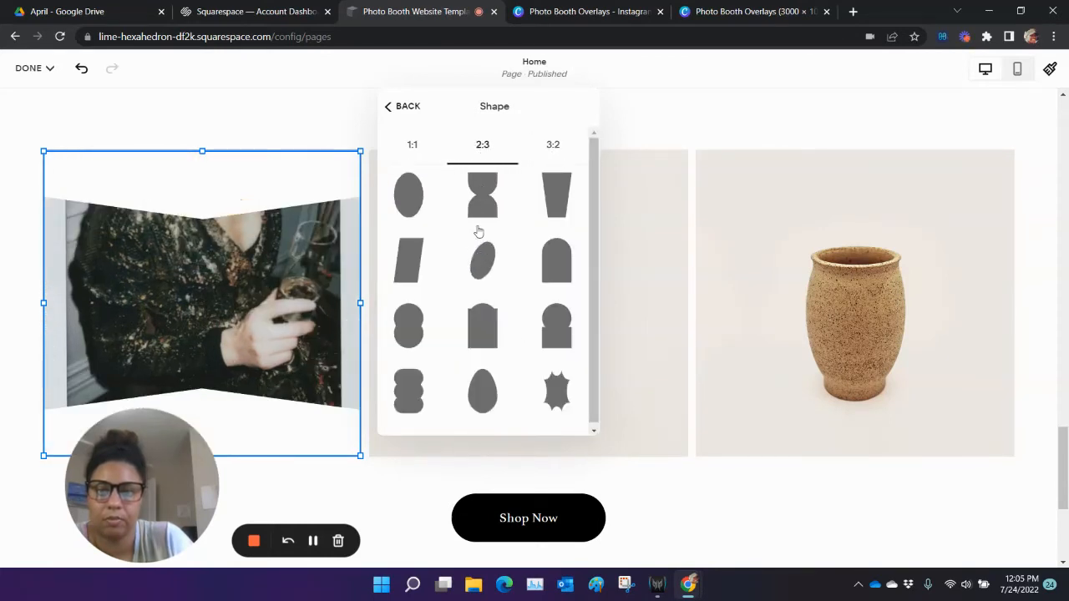
click(482, 204)
click(483, 260)
click(482, 402)
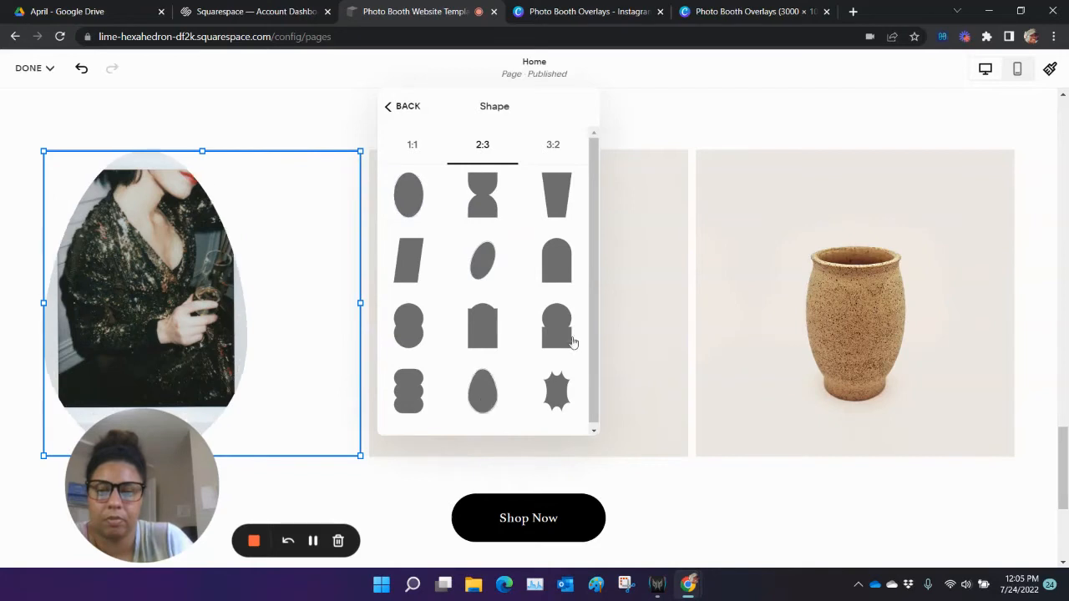
click(558, 390)
click(414, 146)
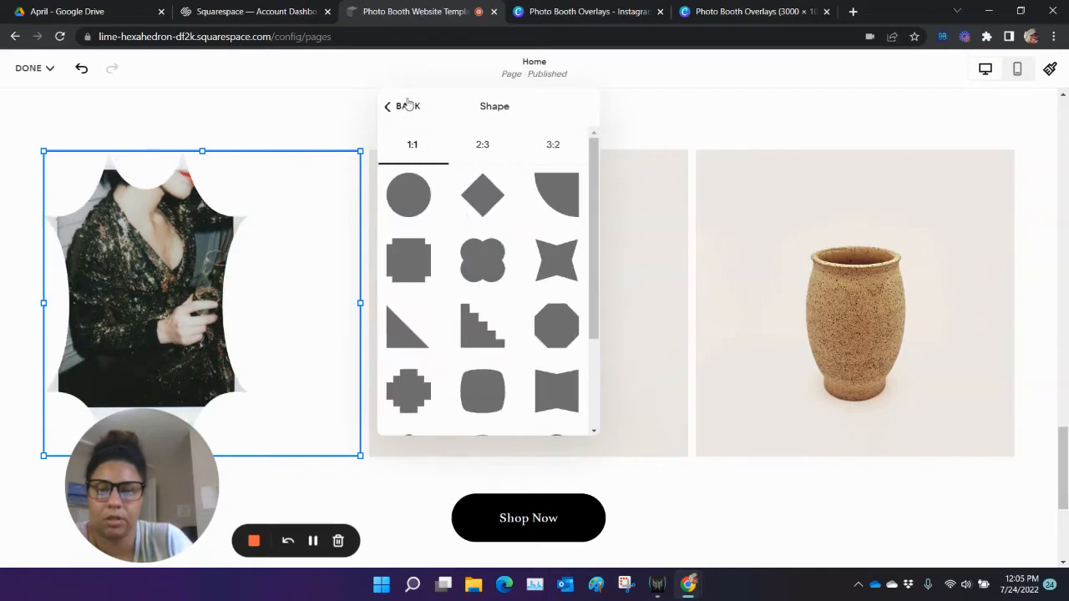
- Set the instant-photo image's display to Fit and close its settings
click(404, 107)
click(513, 156)
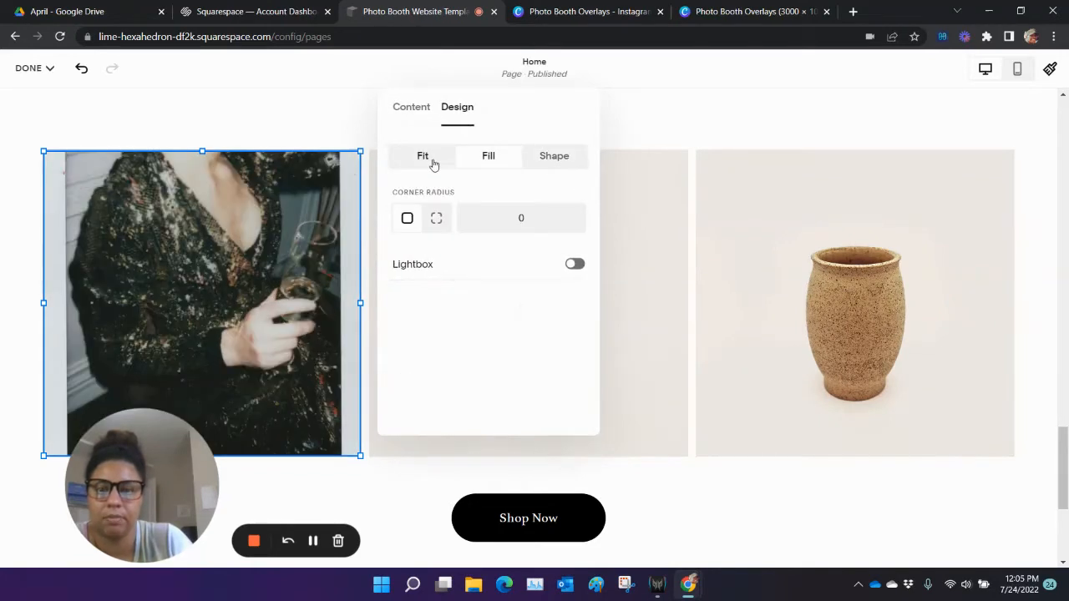
click(432, 162)
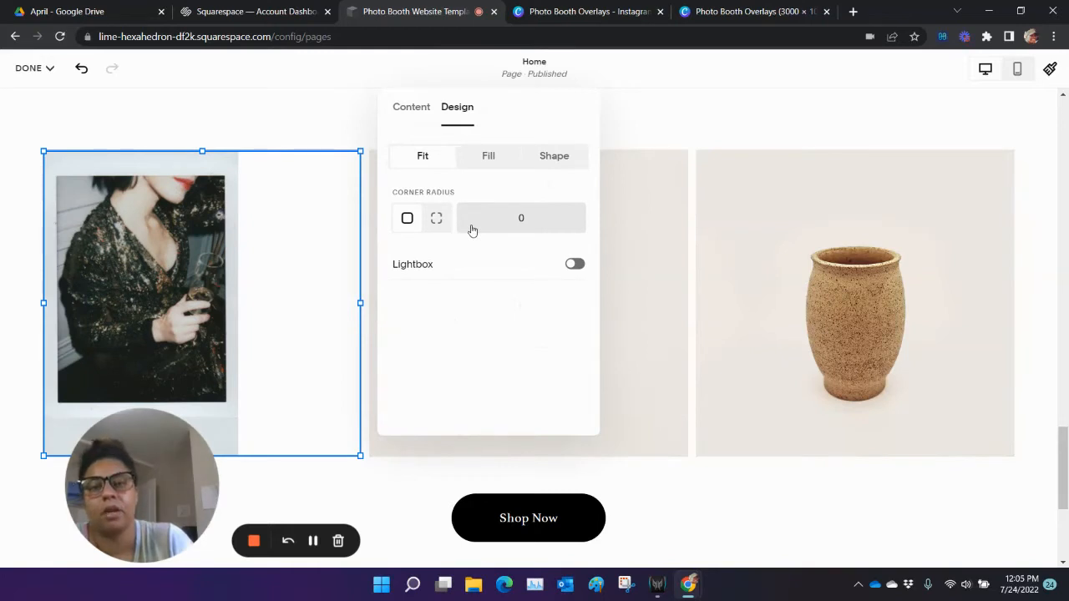
click(418, 109)
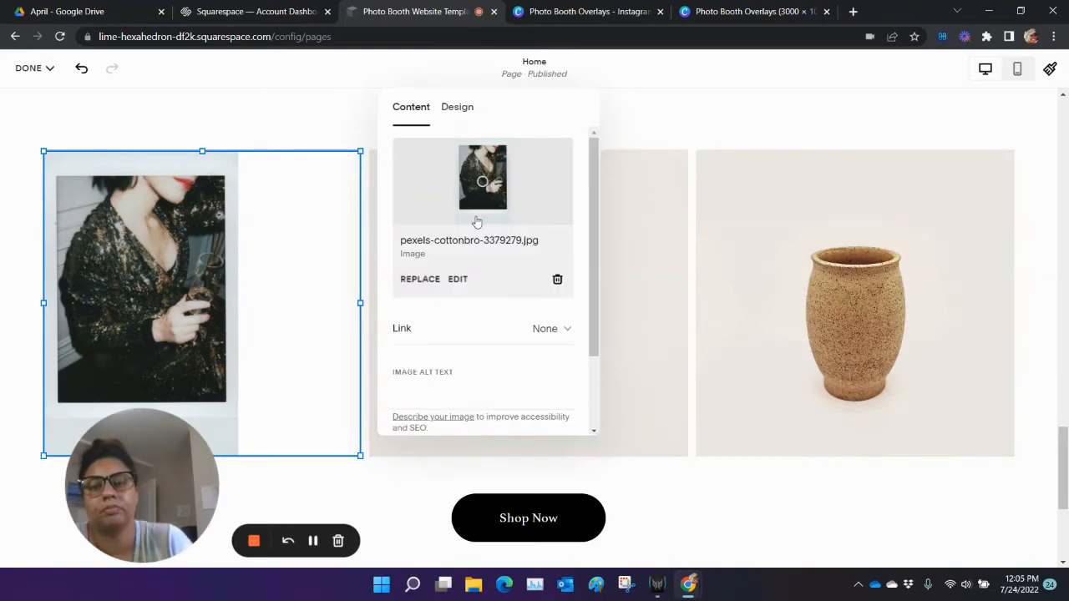
click(486, 155)
click(746, 423)
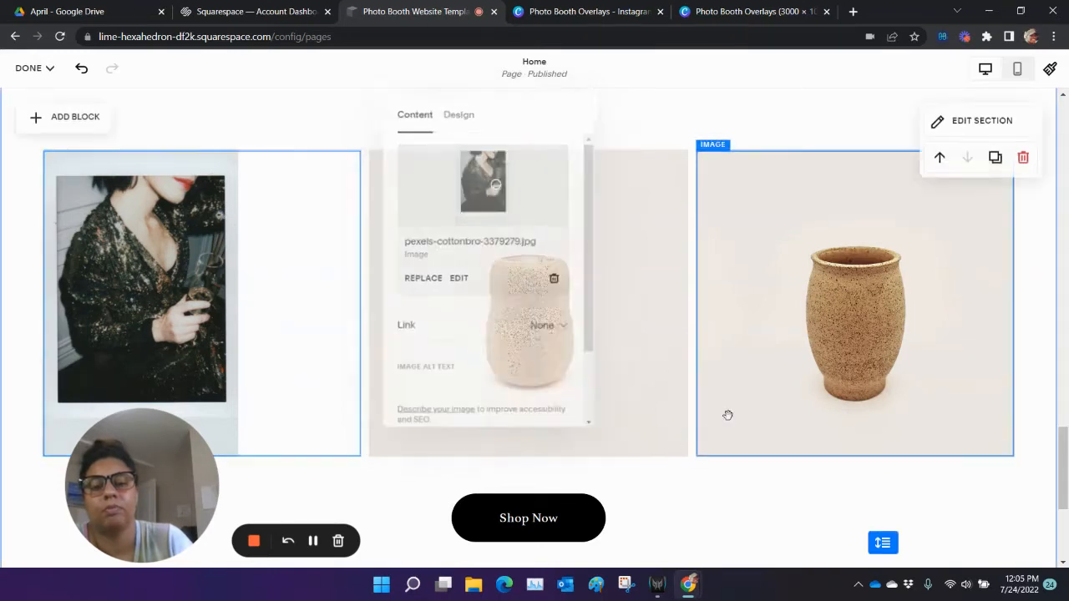
- Centre the instant photo horizontally within its image block, with its vertical alignment set to middle
click(282, 233)
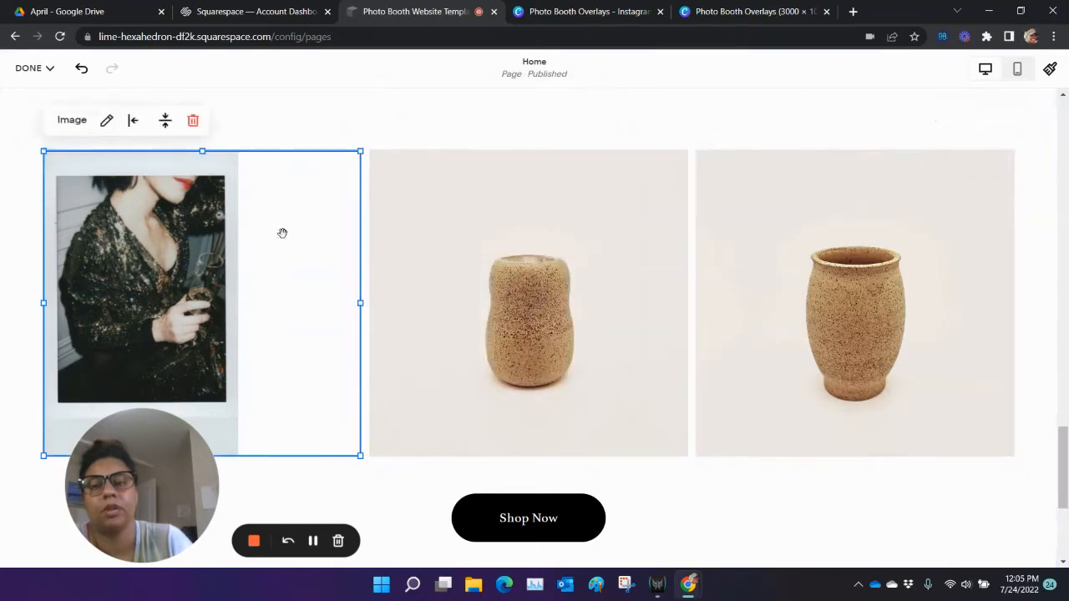
click(165, 120)
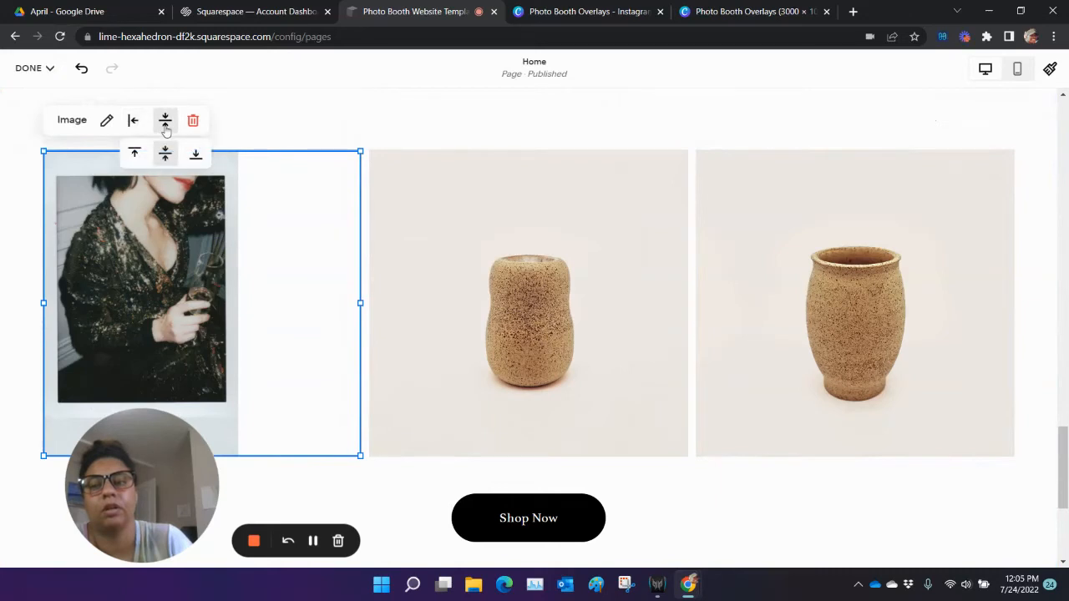
click(196, 155)
click(165, 153)
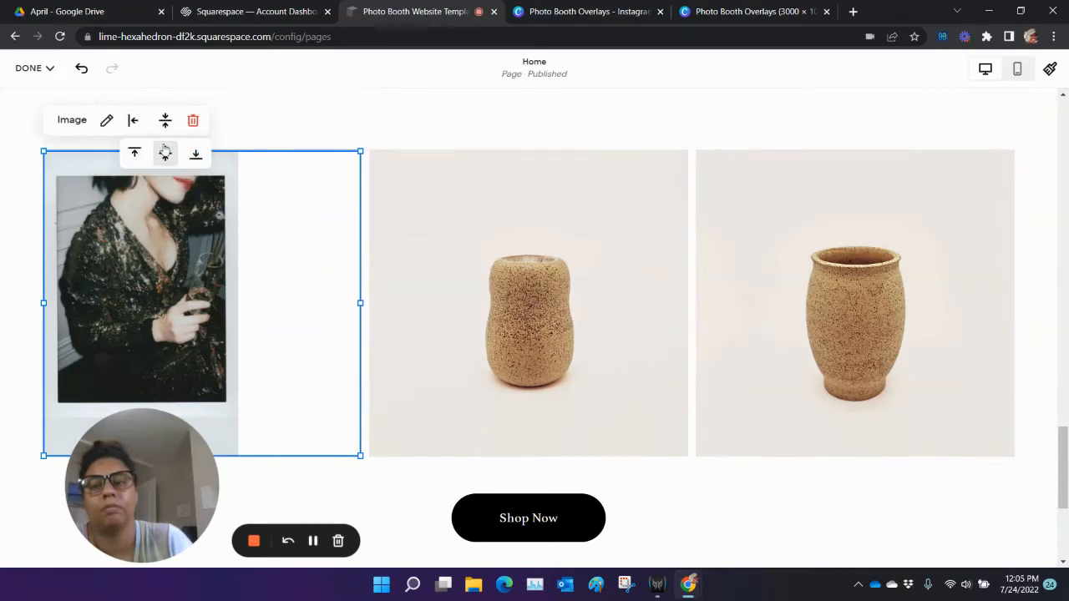
click(133, 121)
click(134, 153)
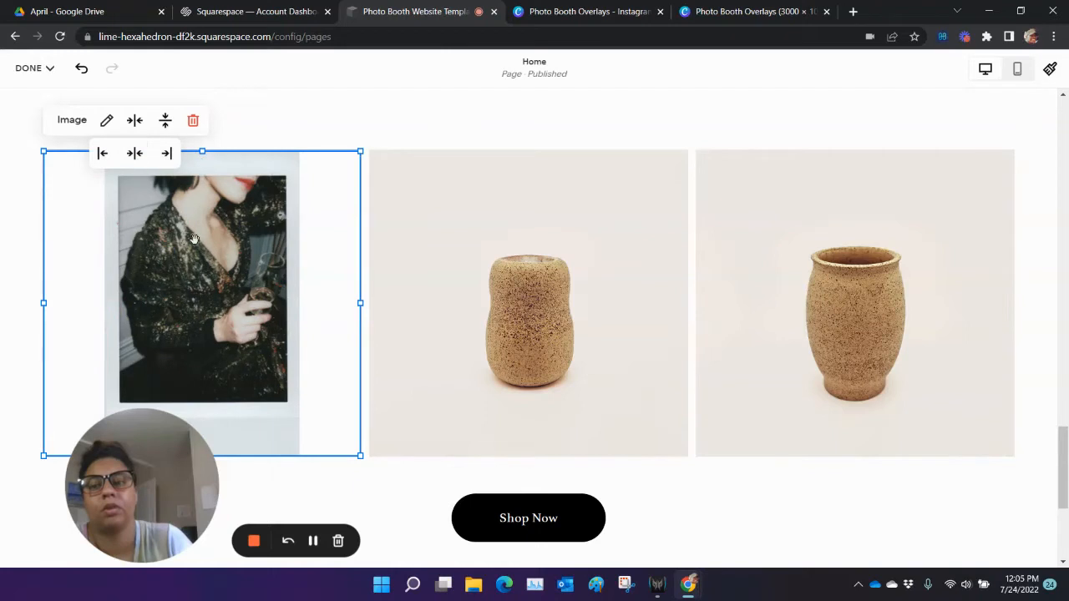
click(814, 487)
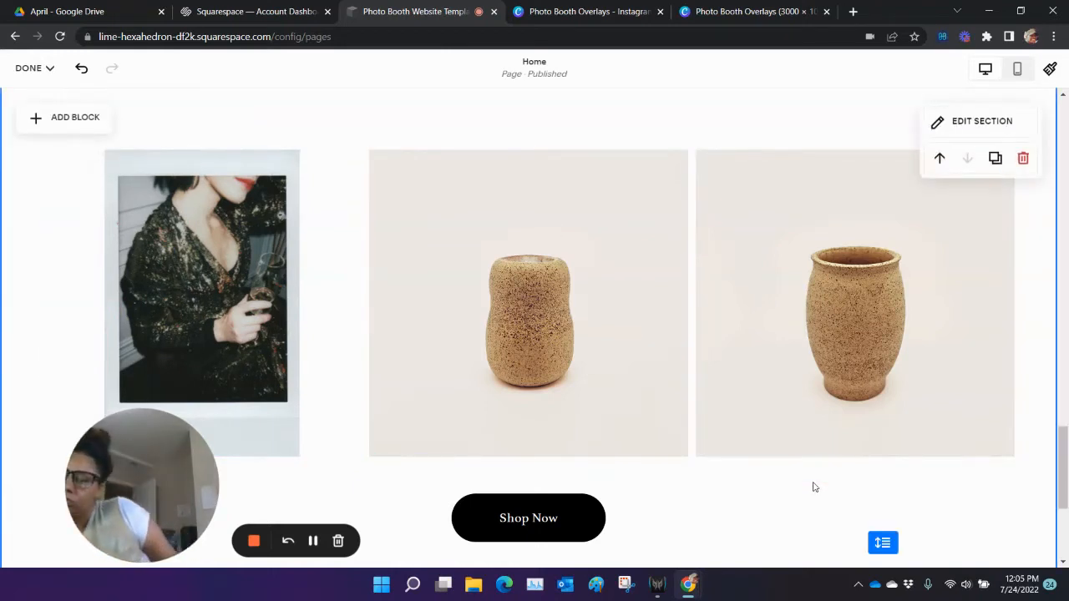
- Replace the ceramic bud vase image in the middle of the rentals section with pexels-cottonbro-3379275.jpg uploaded from Downloads
click(640, 351)
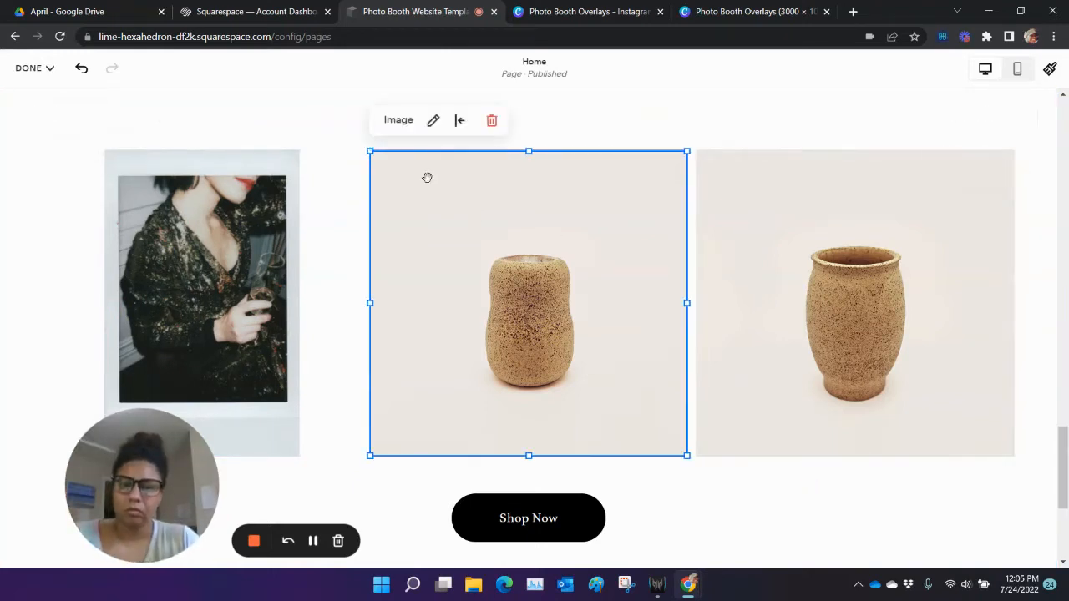
click(433, 132)
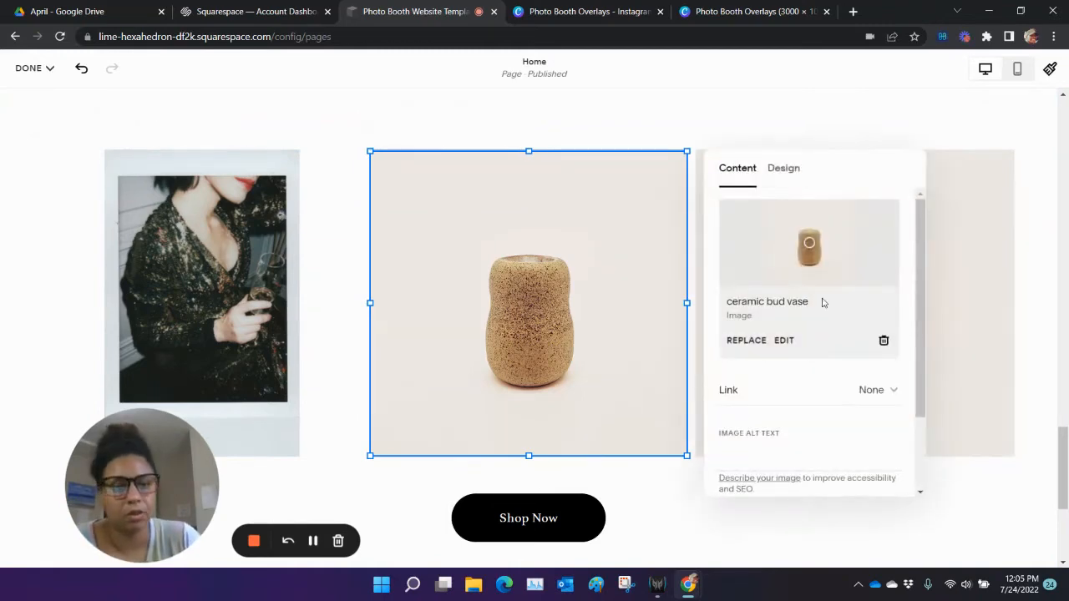
click(762, 341)
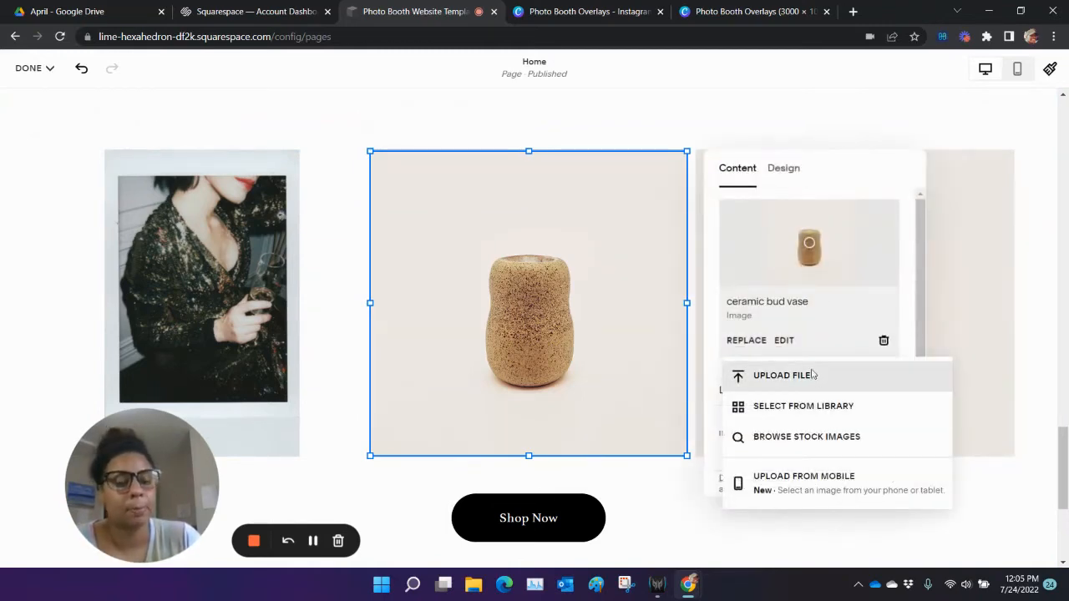
click(816, 375)
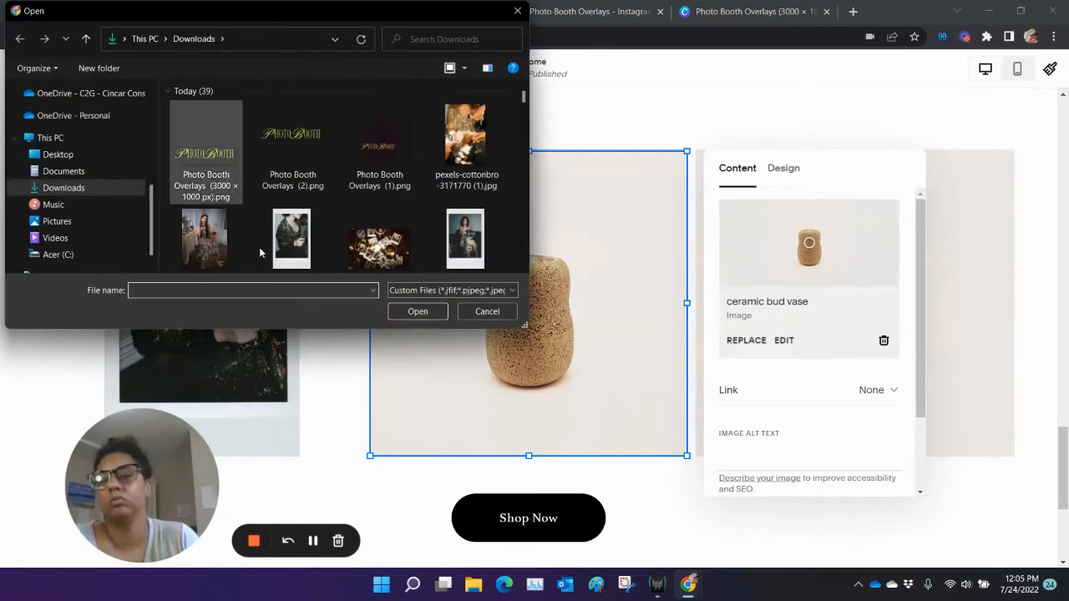
scroll(525, 98, down, 3)
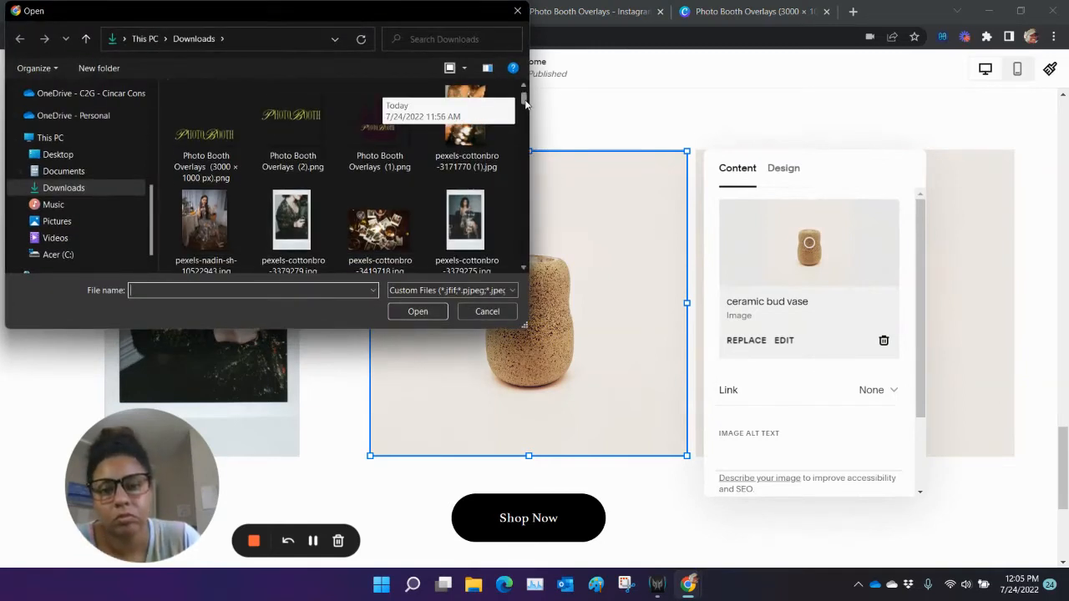
click(474, 127)
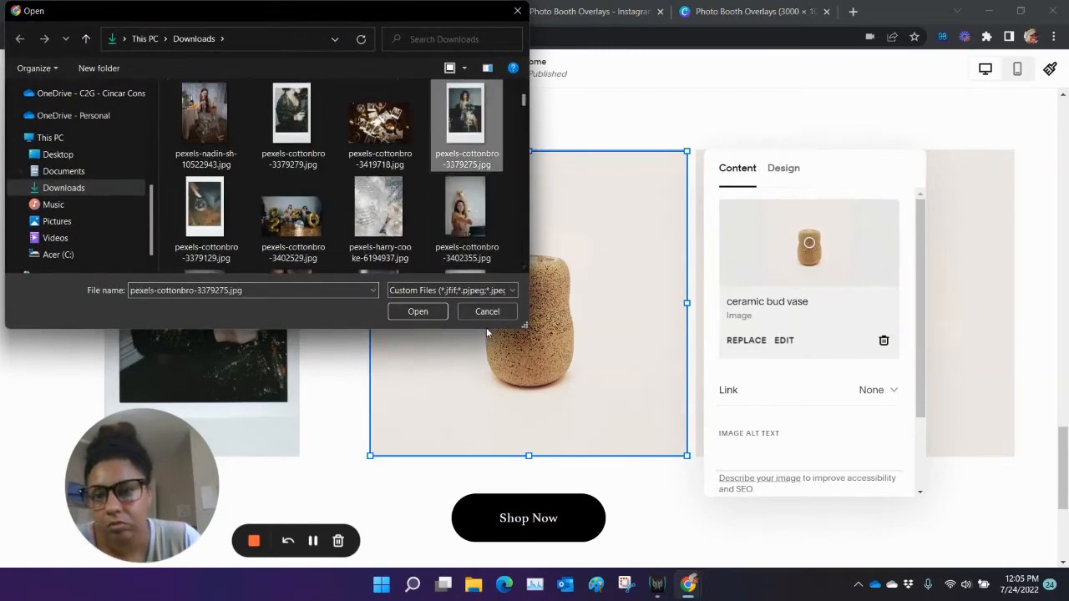
click(439, 315)
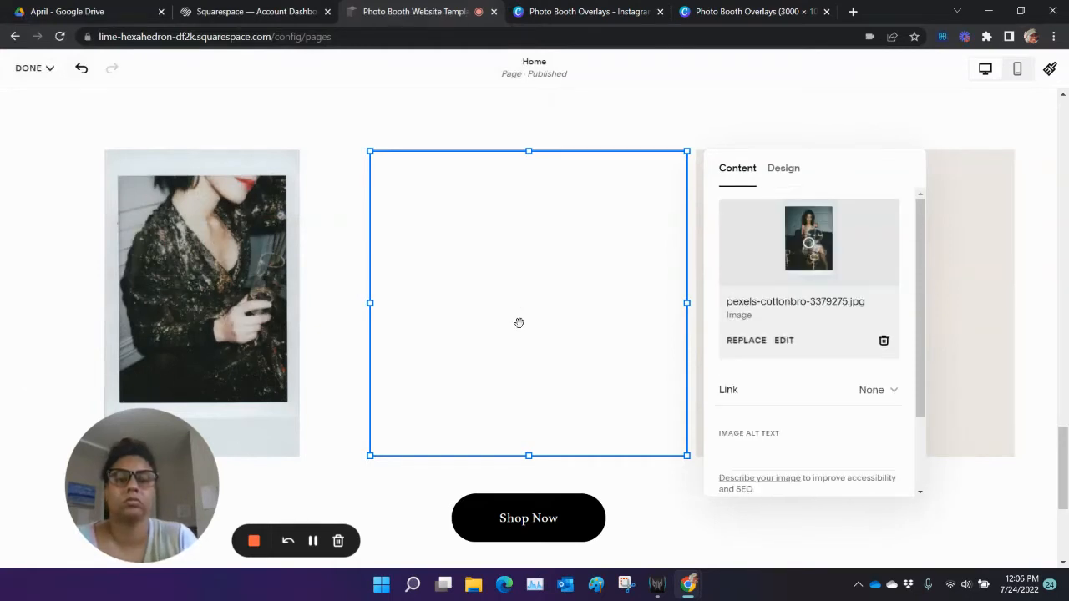
- Close the middle image's settings and centre the instant photo horizontally within its block
click(968, 396)
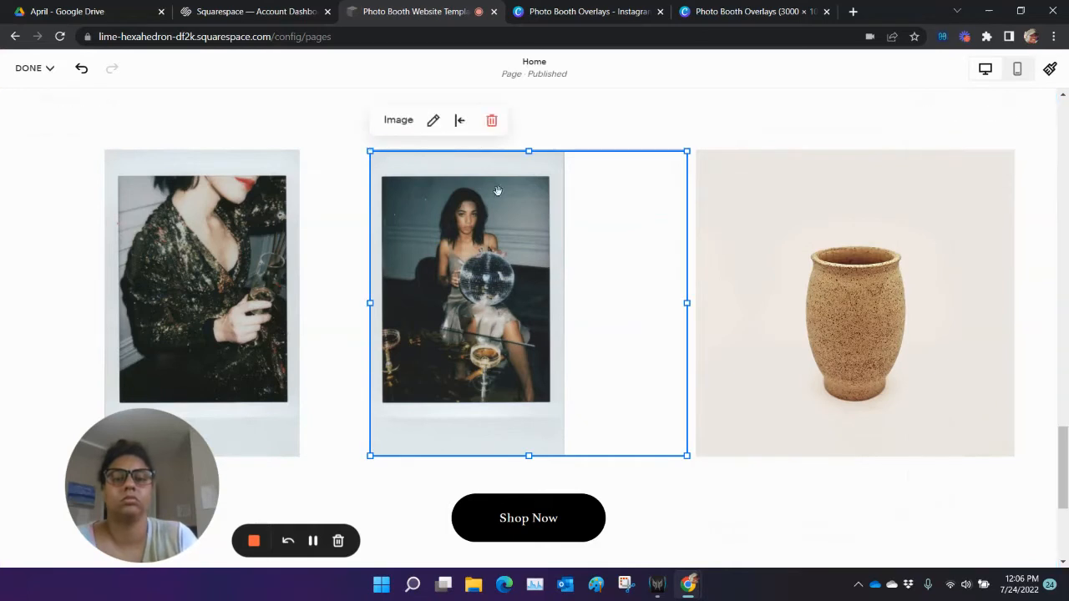
click(460, 120)
click(461, 153)
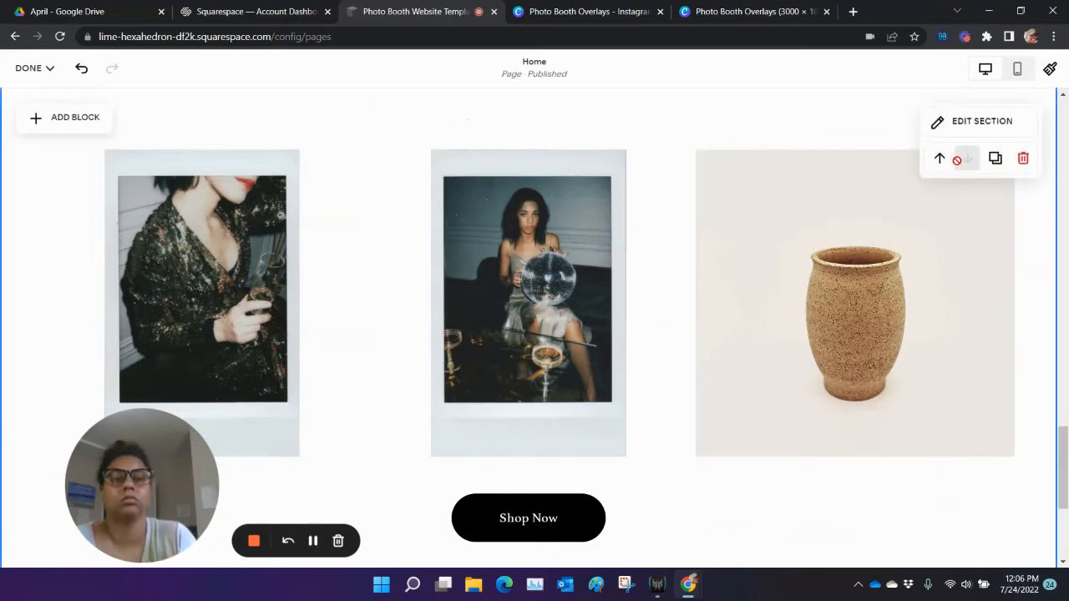
- Open the content settings of the ceramic vase image, the third in the rentals section
click(960, 121)
click(814, 338)
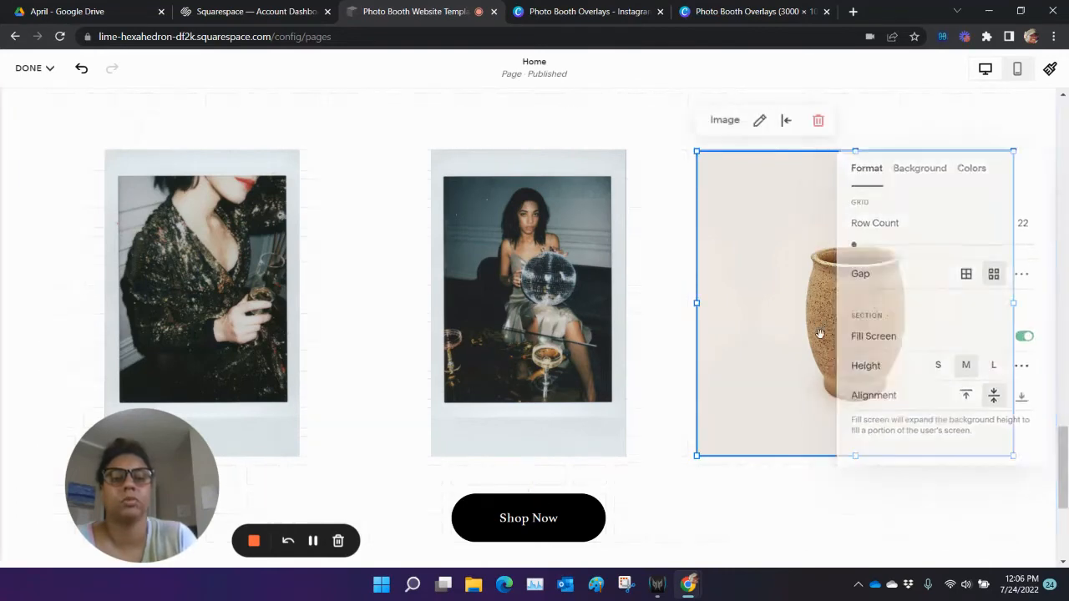
click(759, 121)
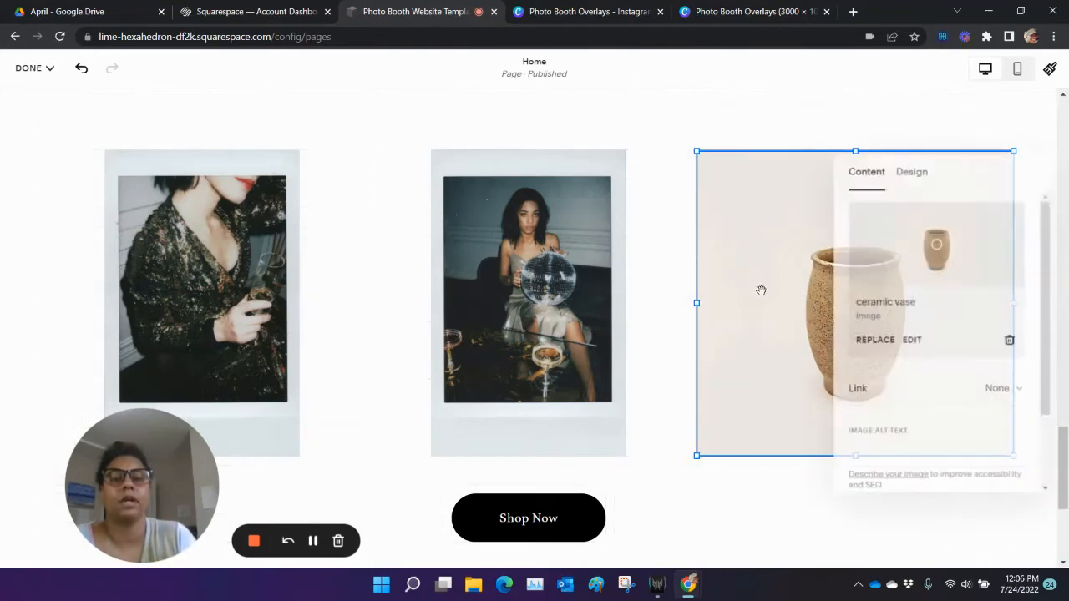
click(873, 340)
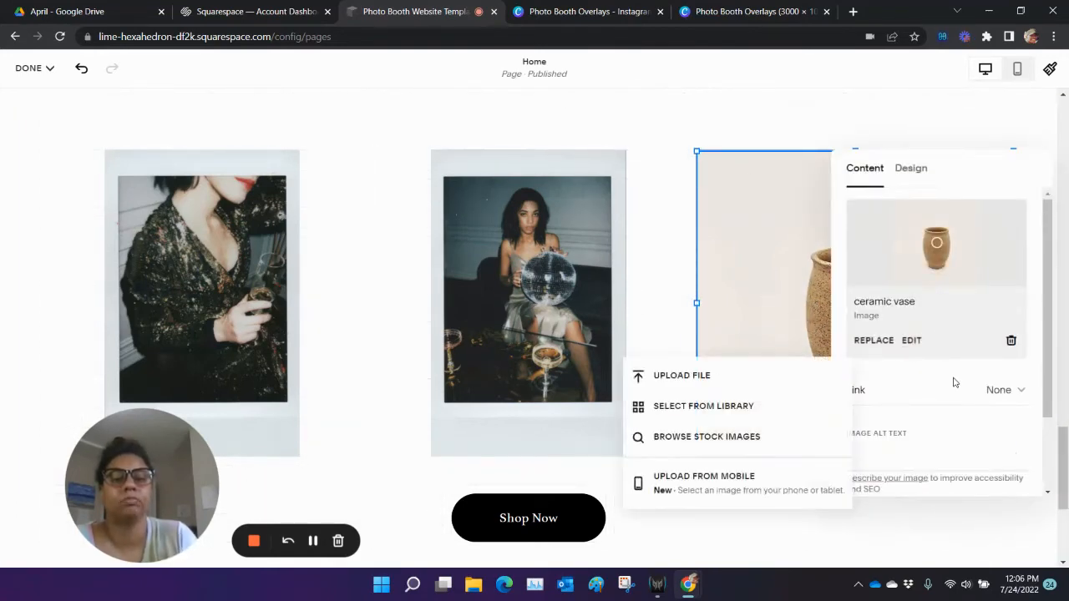
click(686, 415)
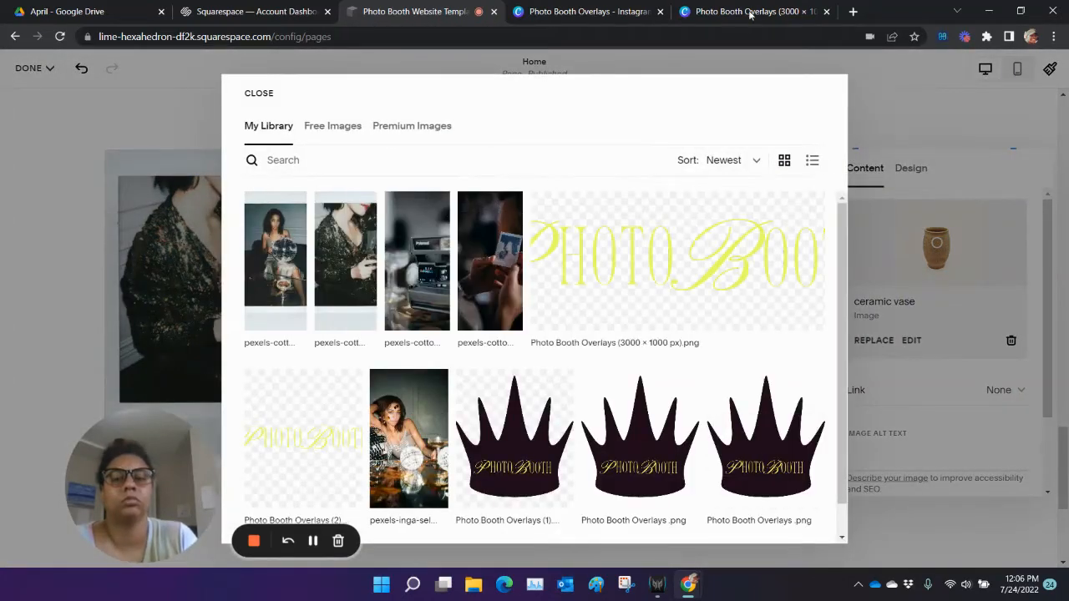
click(259, 93)
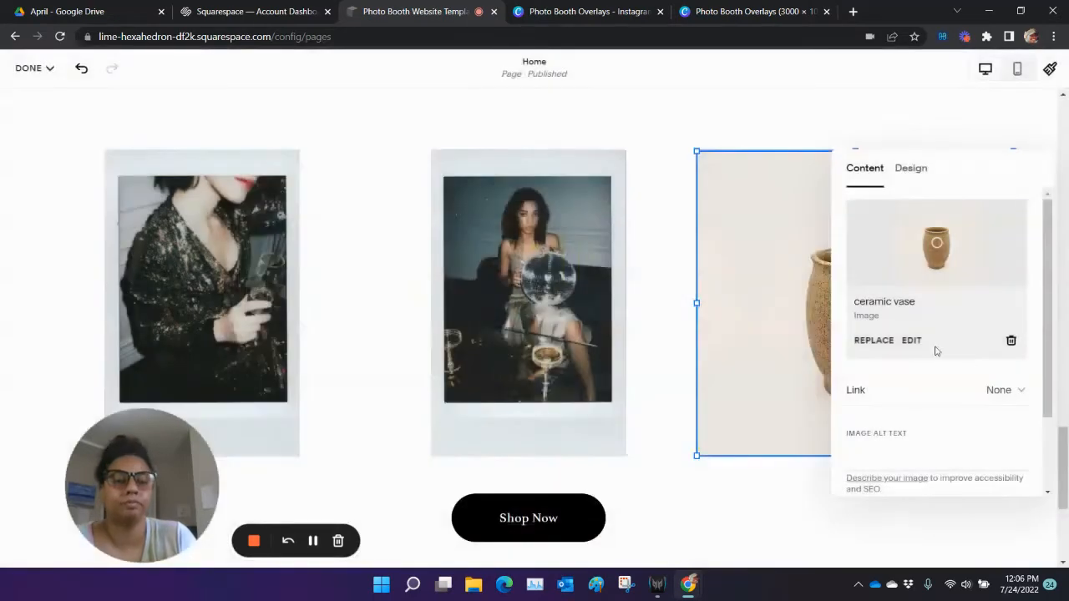
- Replace the ceramic vase image with pexels-cottonbro-3379277.jpg uploaded from the Downloads folder
click(887, 342)
click(751, 370)
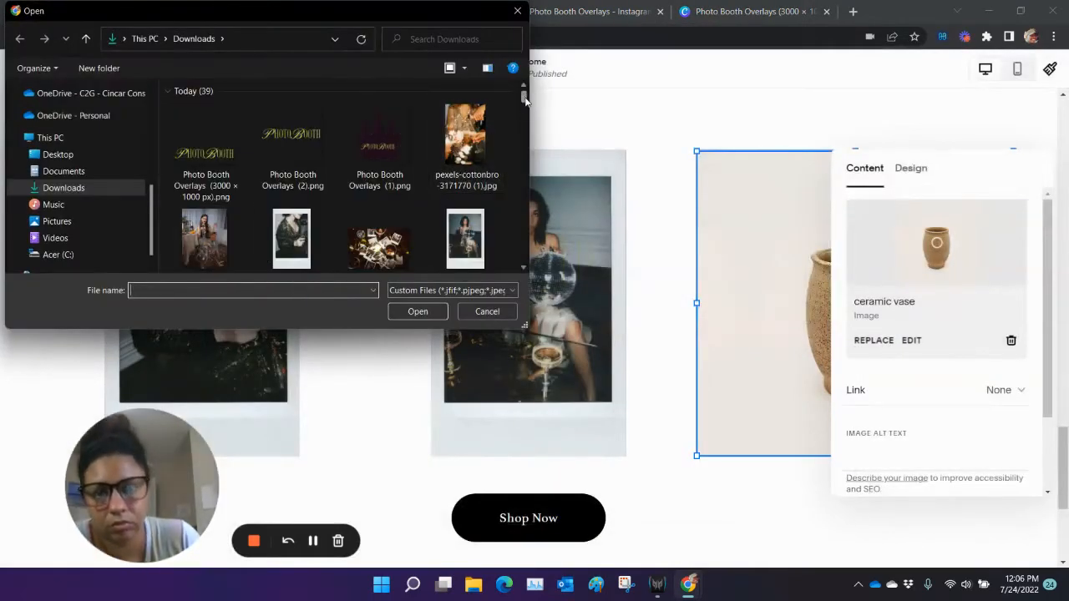
drag(524, 95, 528, 108)
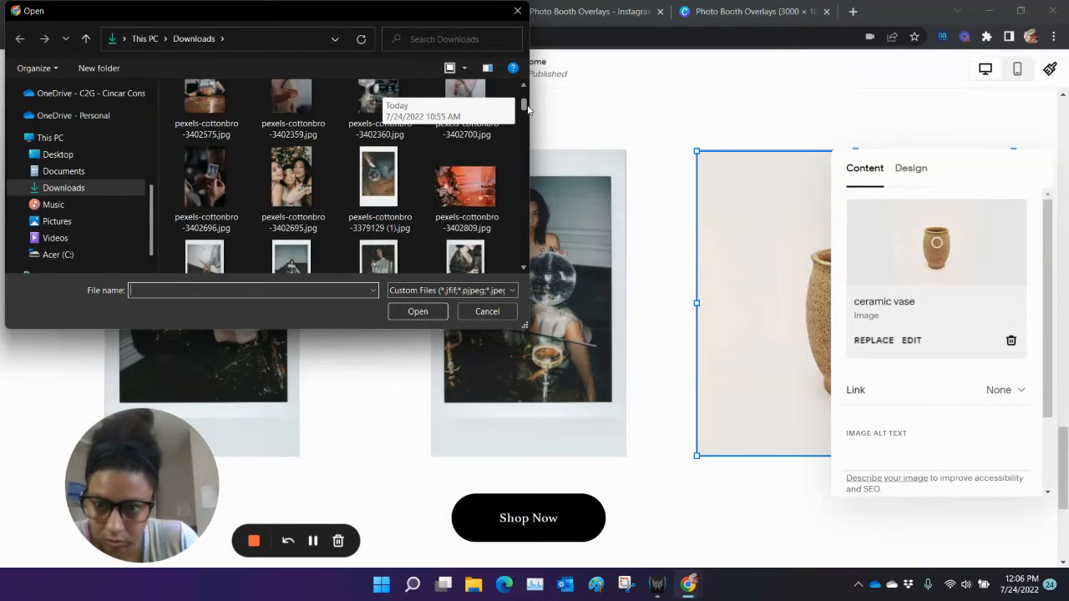
scroll(528, 108, down, 1)
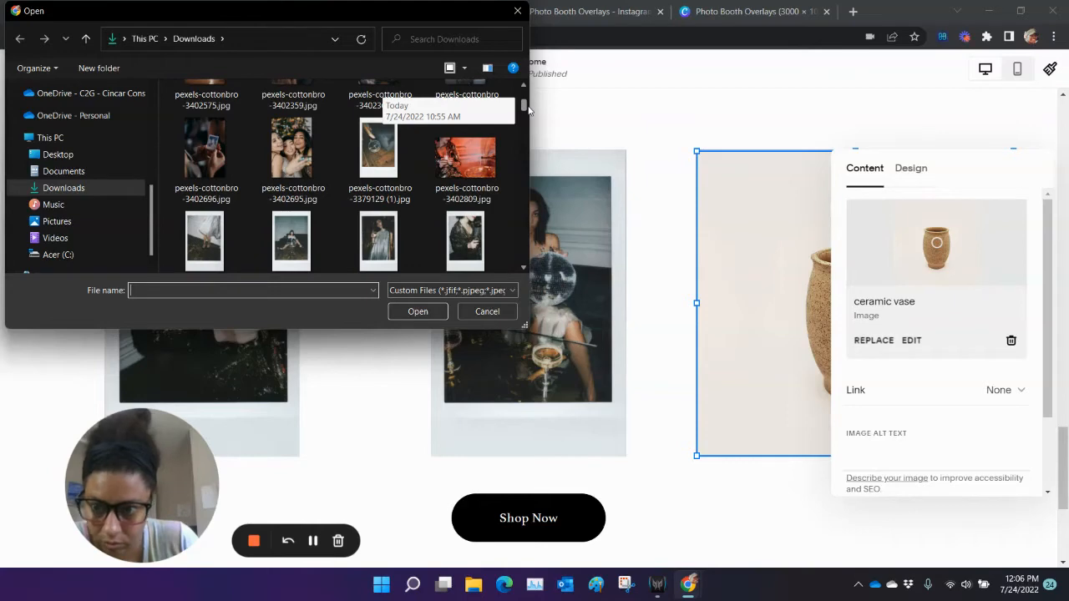
click(204, 242)
click(417, 312)
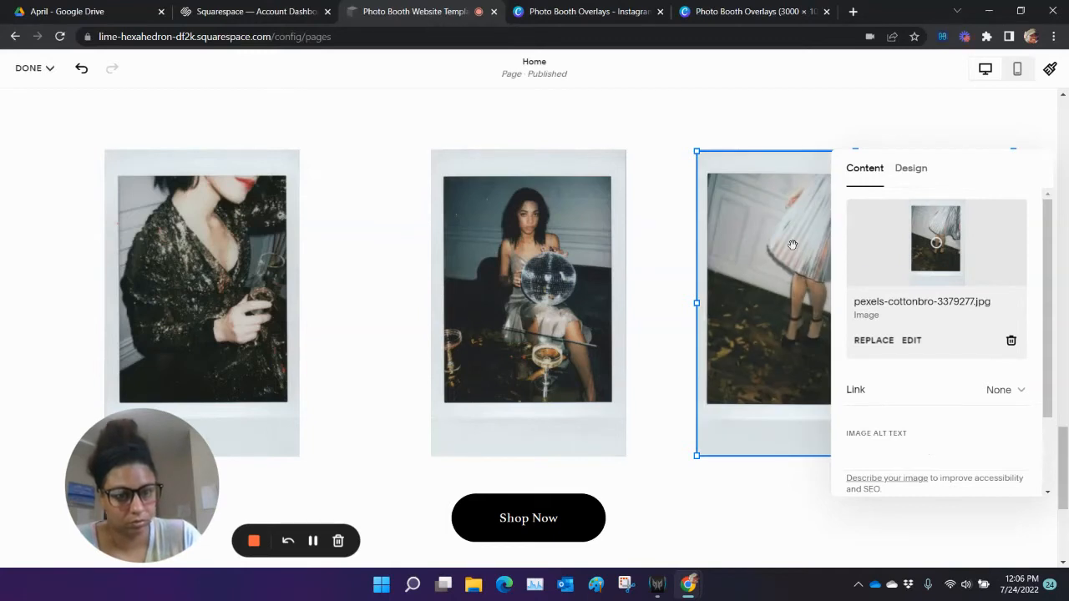
- Close the third image's settings and centre the silver-skirt instant photo horizontally within its block
click(794, 141)
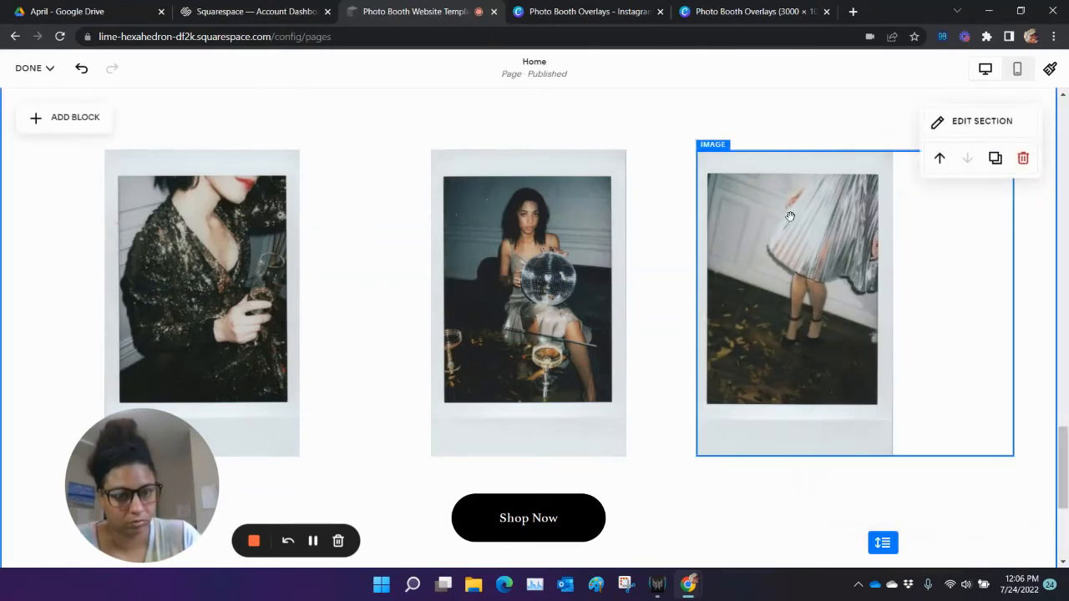
click(789, 215)
click(795, 135)
click(788, 153)
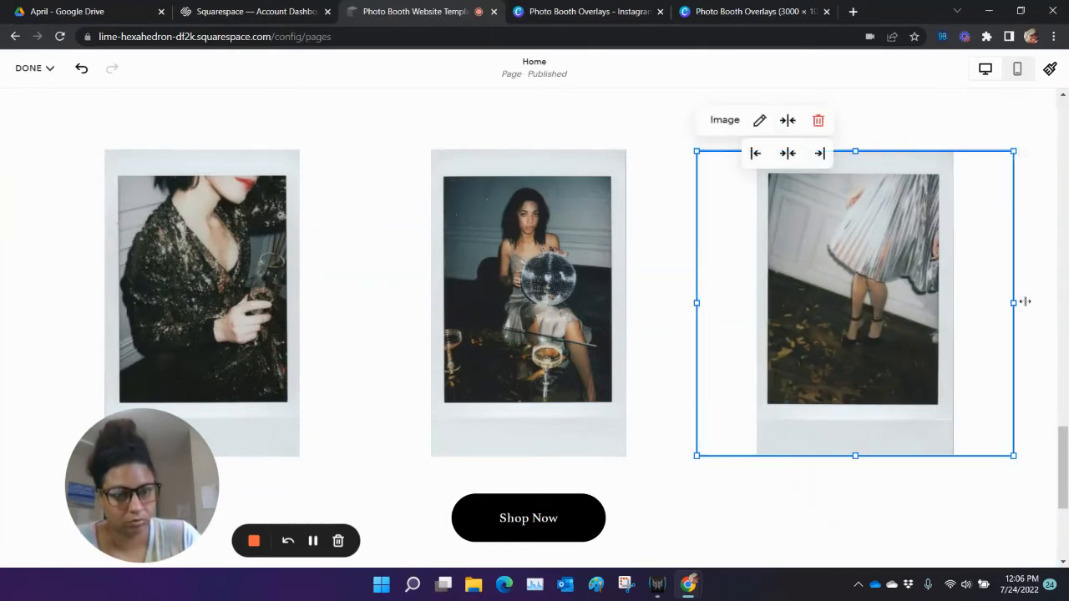
click(1032, 307)
- Change the text of the Shop Now button below the instant photos to "Book Now"
scroll(1035, 301, up, 15)
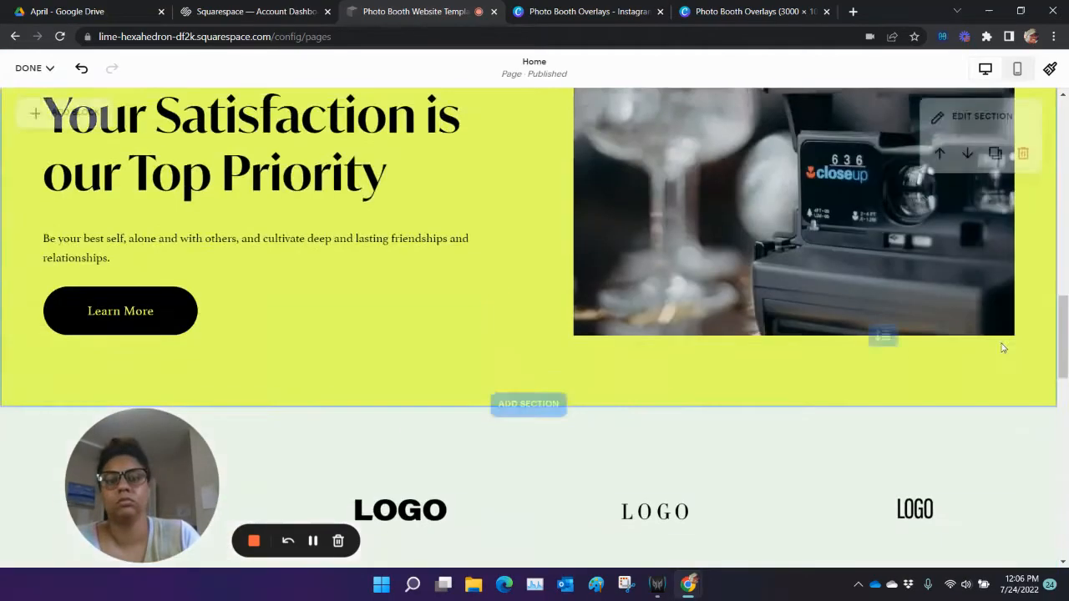
scroll(1002, 348, down, 15)
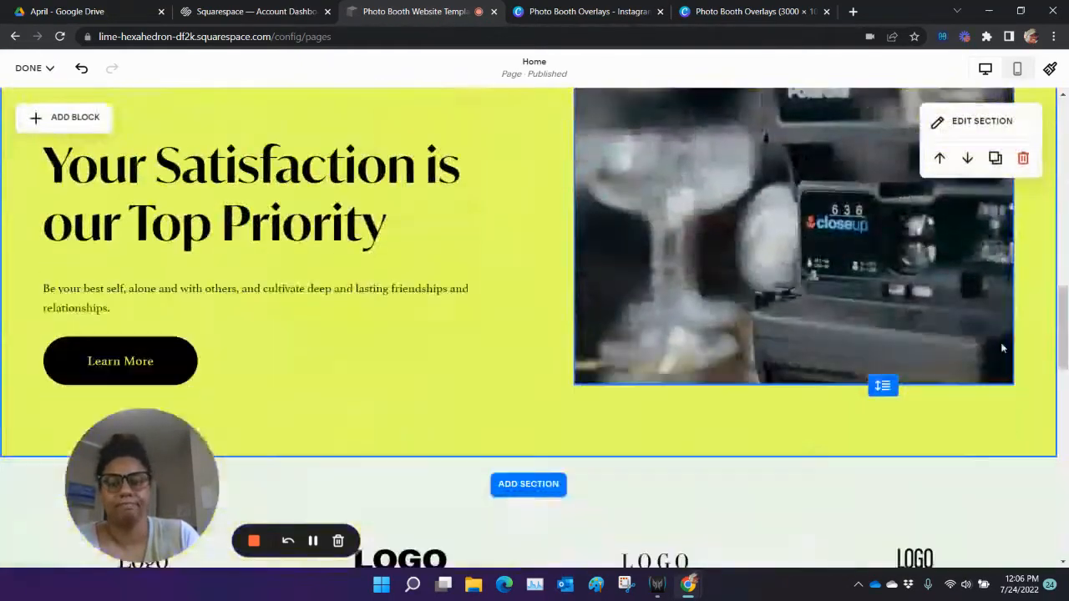
scroll(1002, 349, down, 3)
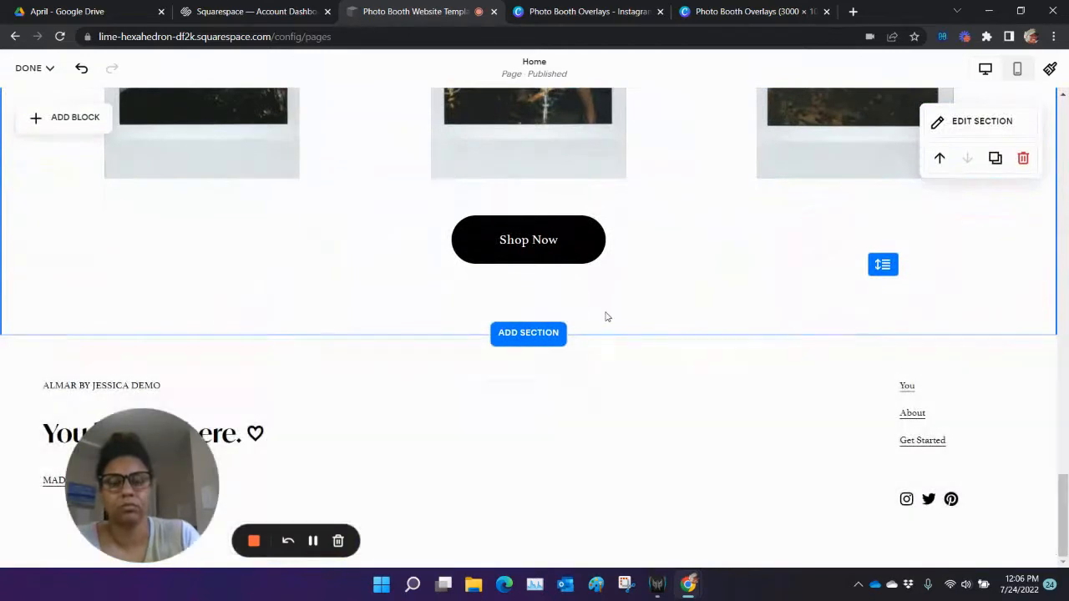
click(552, 251)
double_click(571, 261)
triple_click(703, 305)
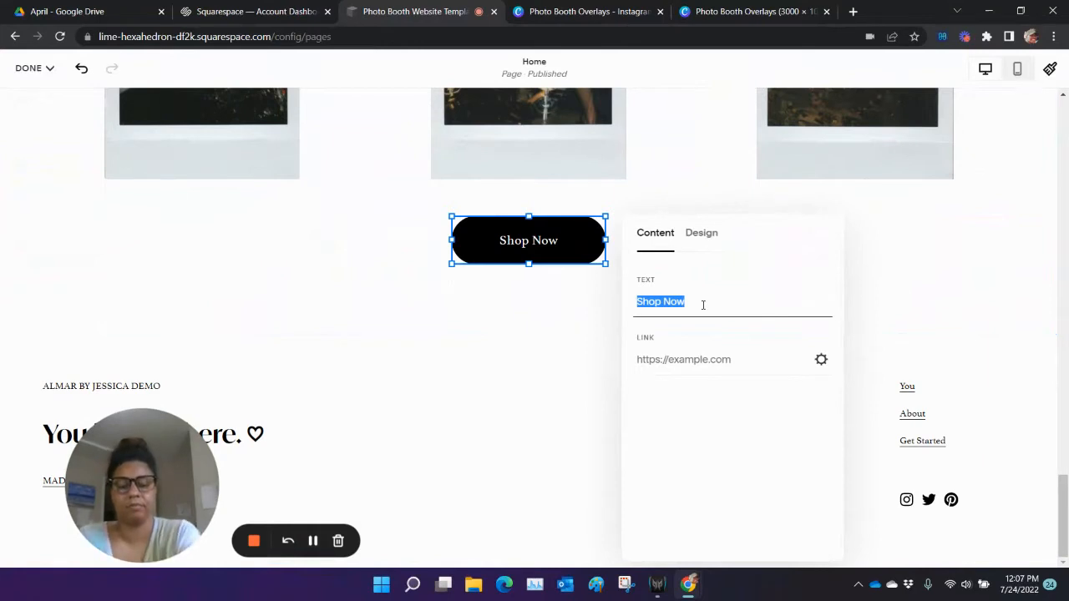
text(Book Now)
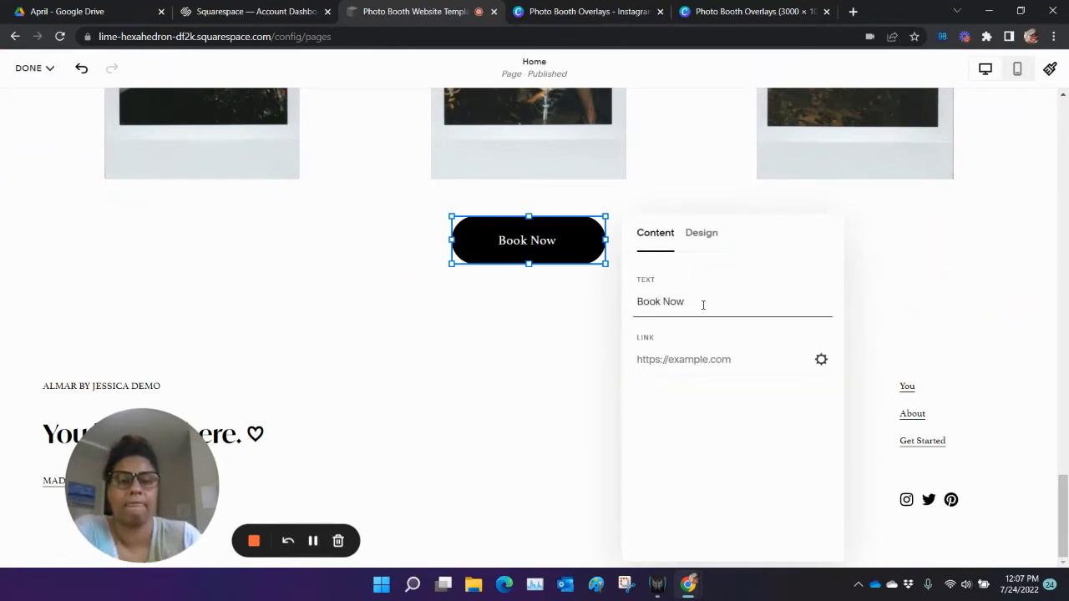
click(967, 217)
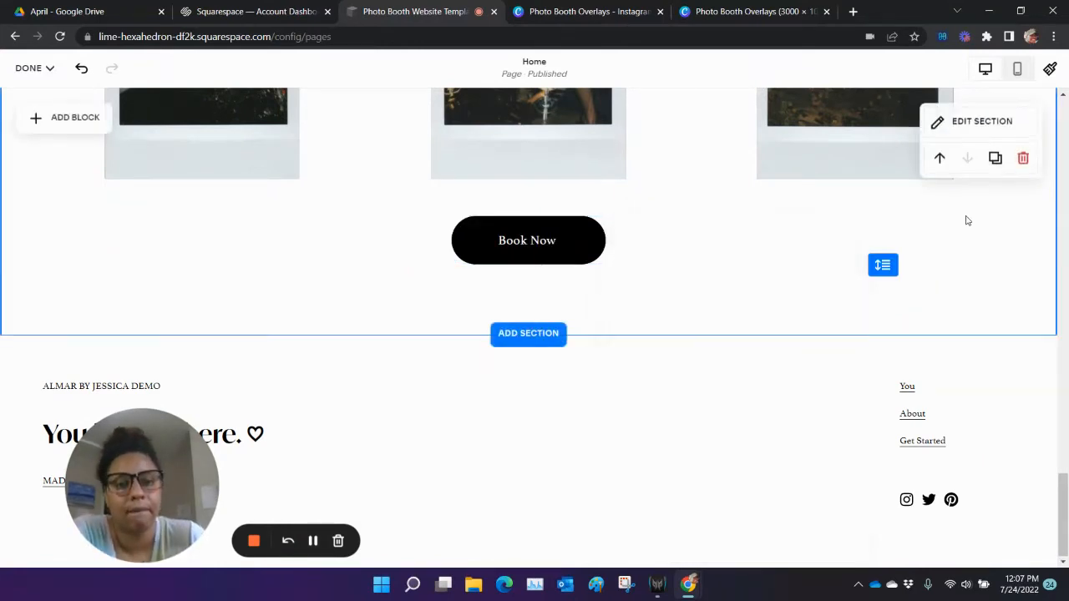
- Review the Photo Booth Rentals section and the middle instant photo's content settings, including its replace and link options
scroll(964, 215, up, 3)
scroll(971, 223, up, 3)
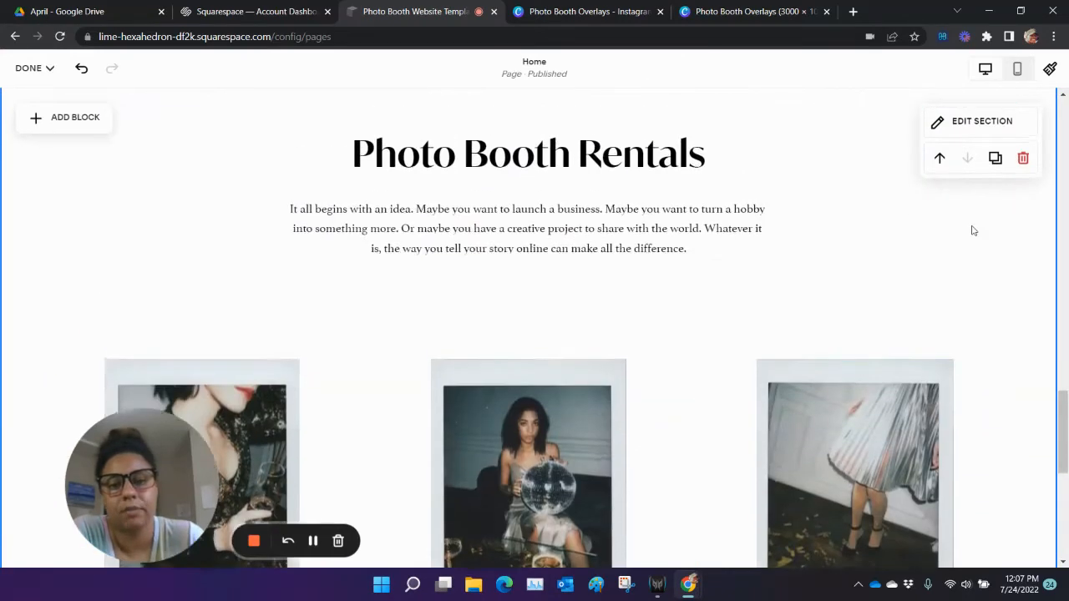
scroll(971, 231, down, 3)
click(589, 297)
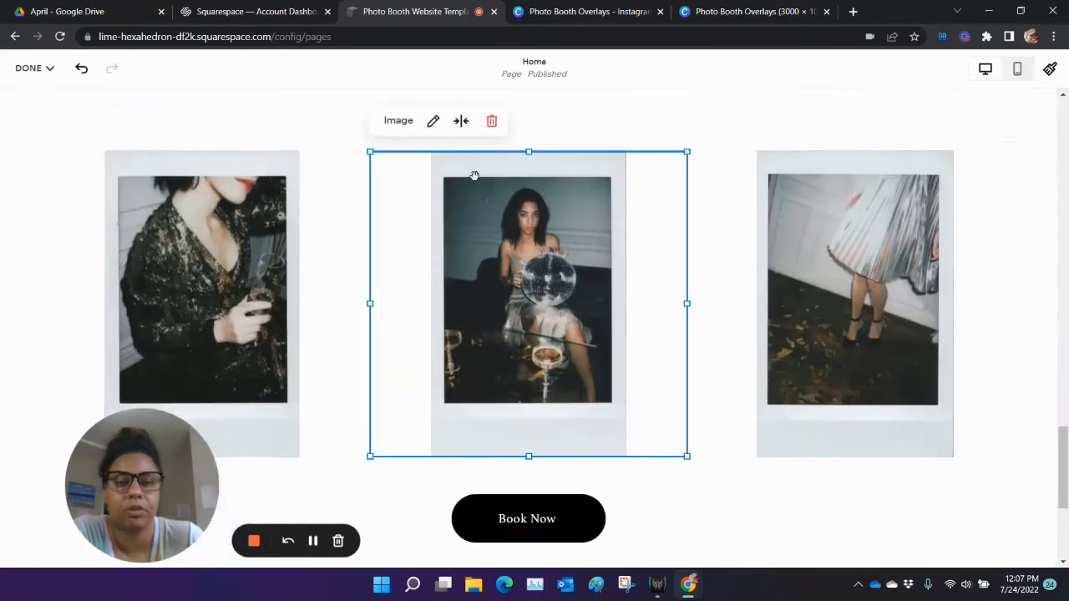
click(433, 122)
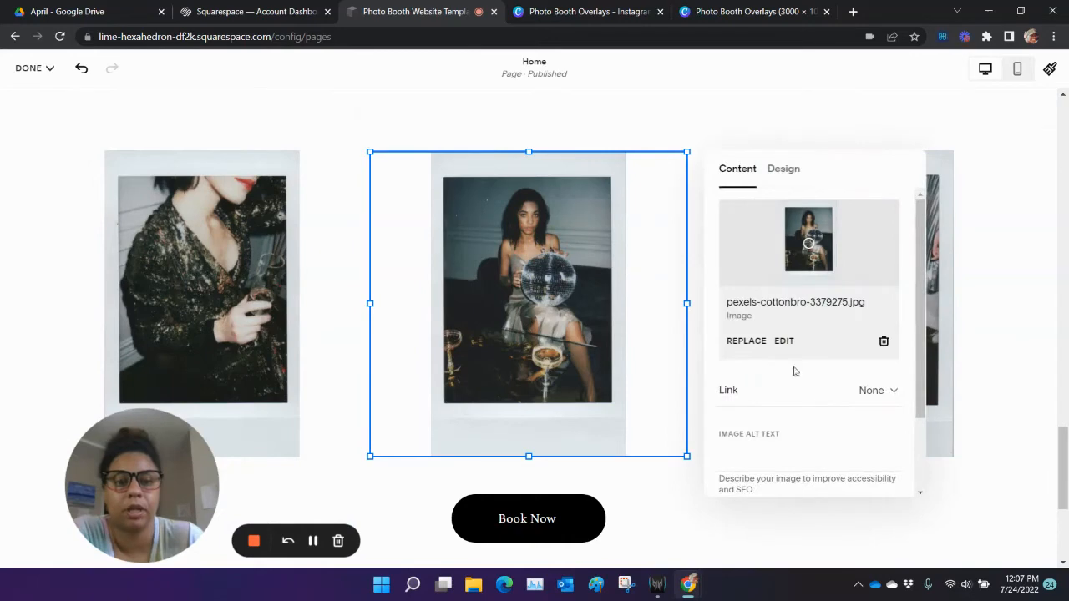
click(1010, 330)
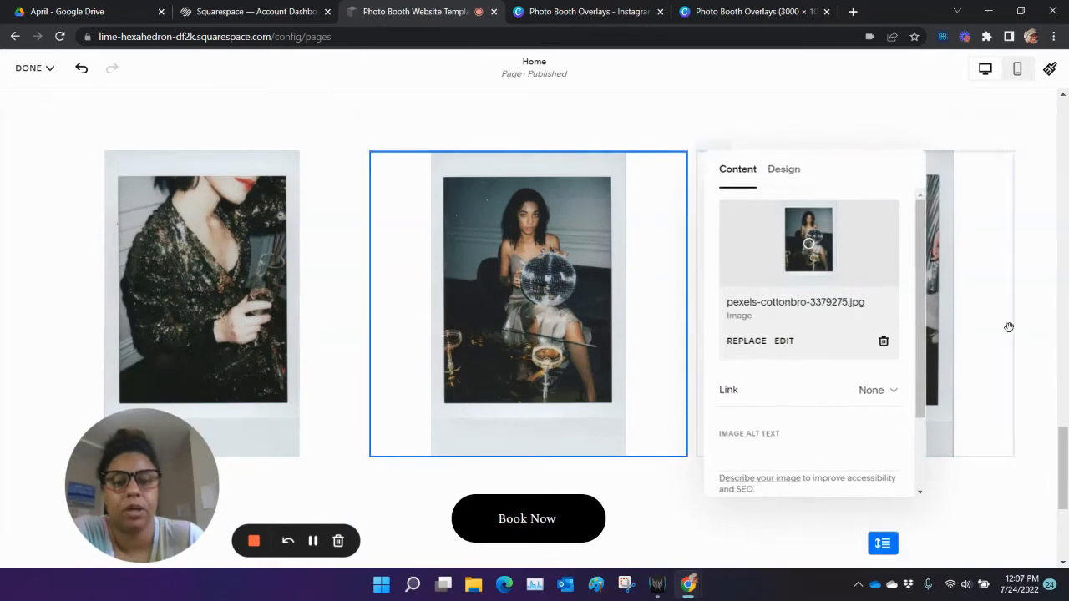
- Check the Book Now button's text and link fields, and look over the rentals section's photos again
scroll(1010, 331, down, 3)
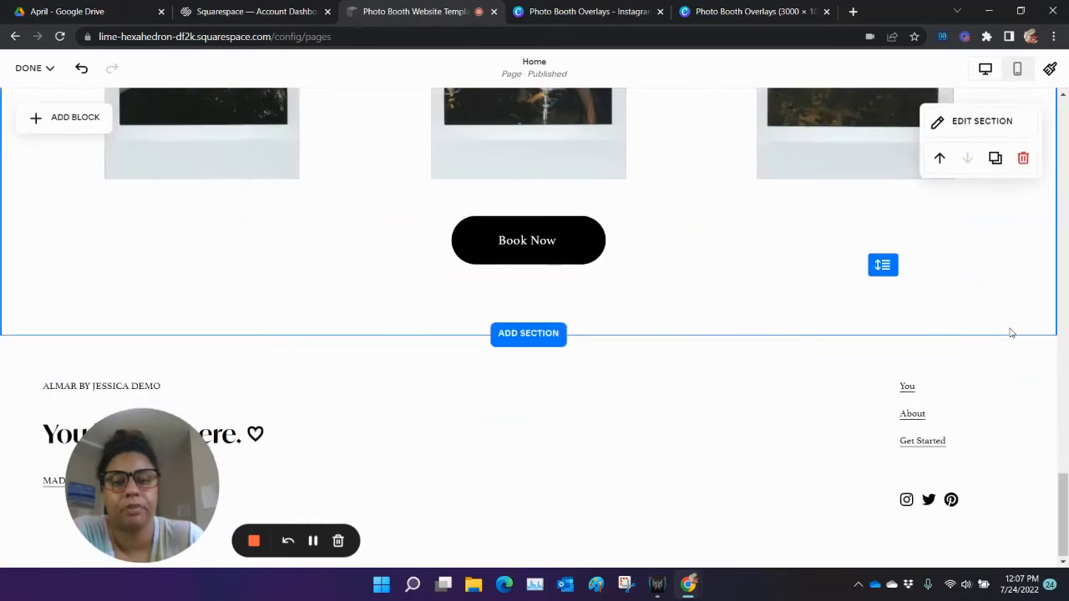
click(566, 249)
click(551, 242)
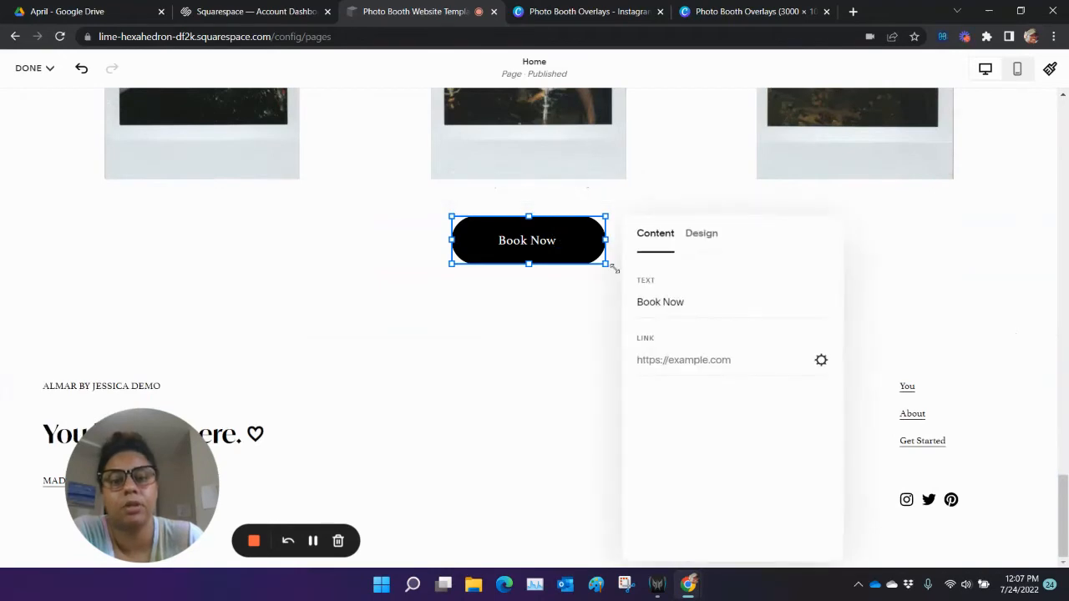
click(996, 263)
scroll(997, 261, up, 5)
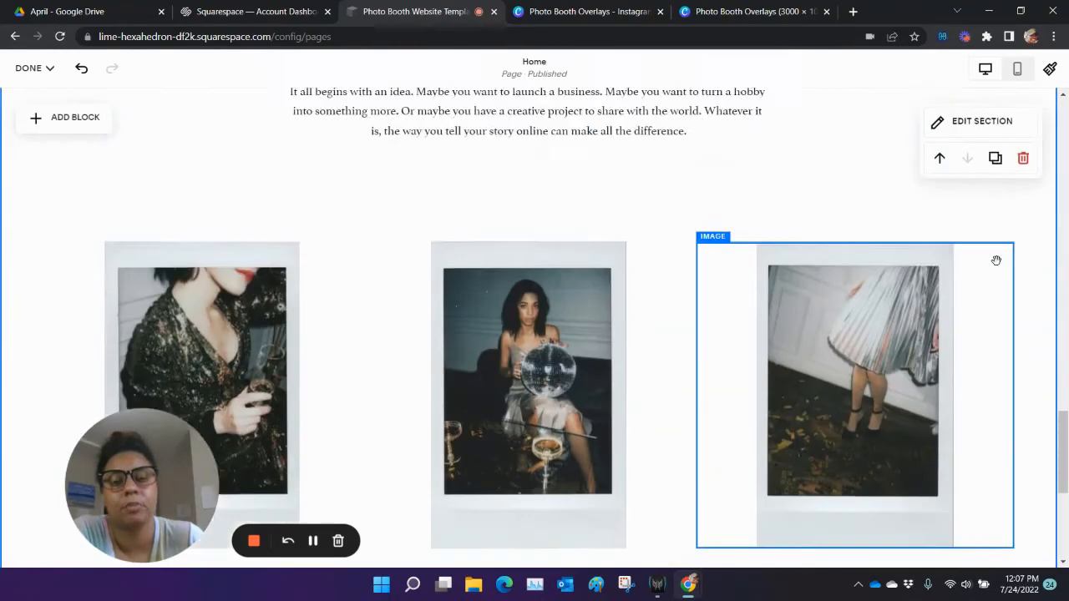
scroll(365, 368, up, 3)
scroll(365, 364, down, 4)
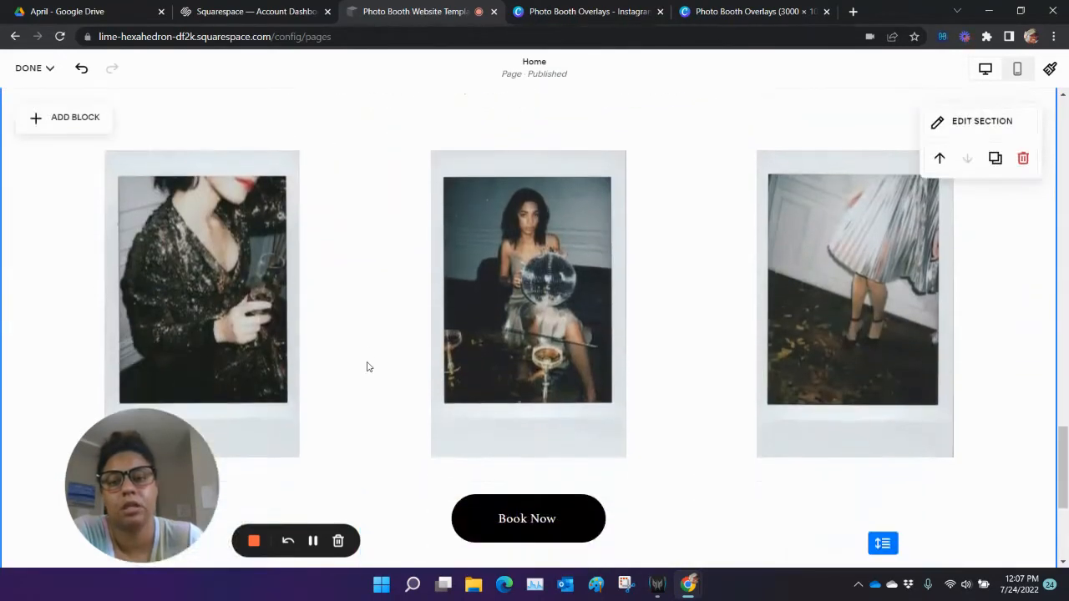
scroll(292, 262, down, 3)
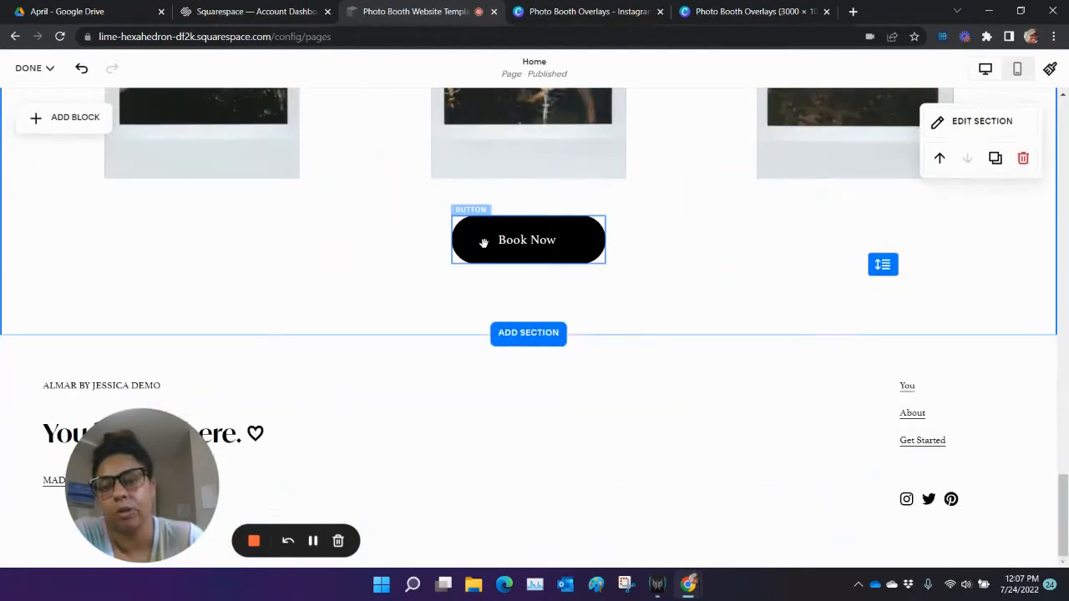
- Change the text of the Book Now button below the instant photos to "Learn More"
click(526, 242)
double_click(529, 238)
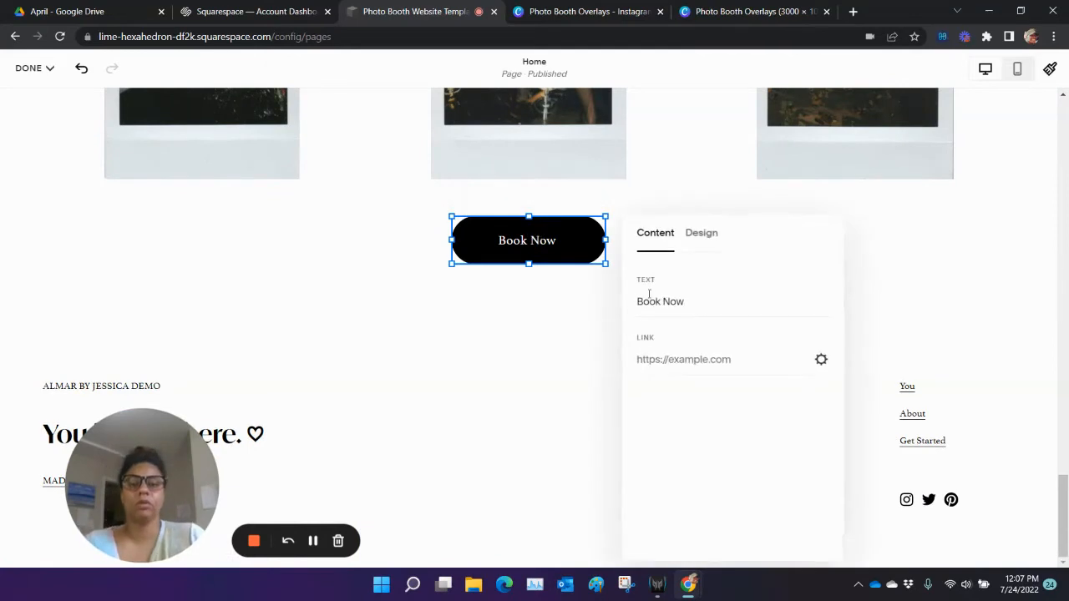
triple_click(660, 305)
text(Le)
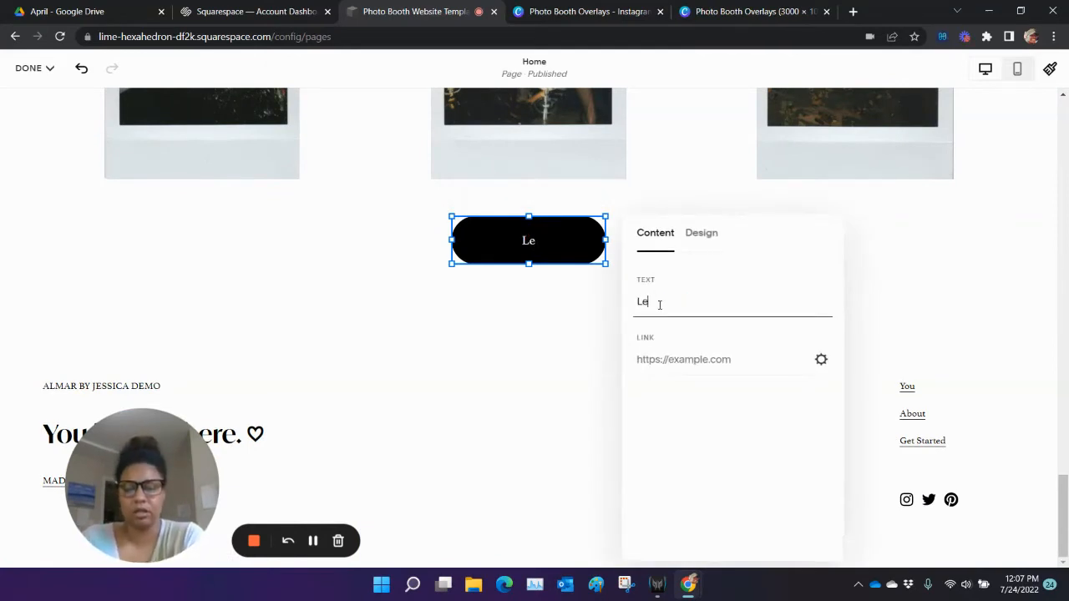
text(arn More)
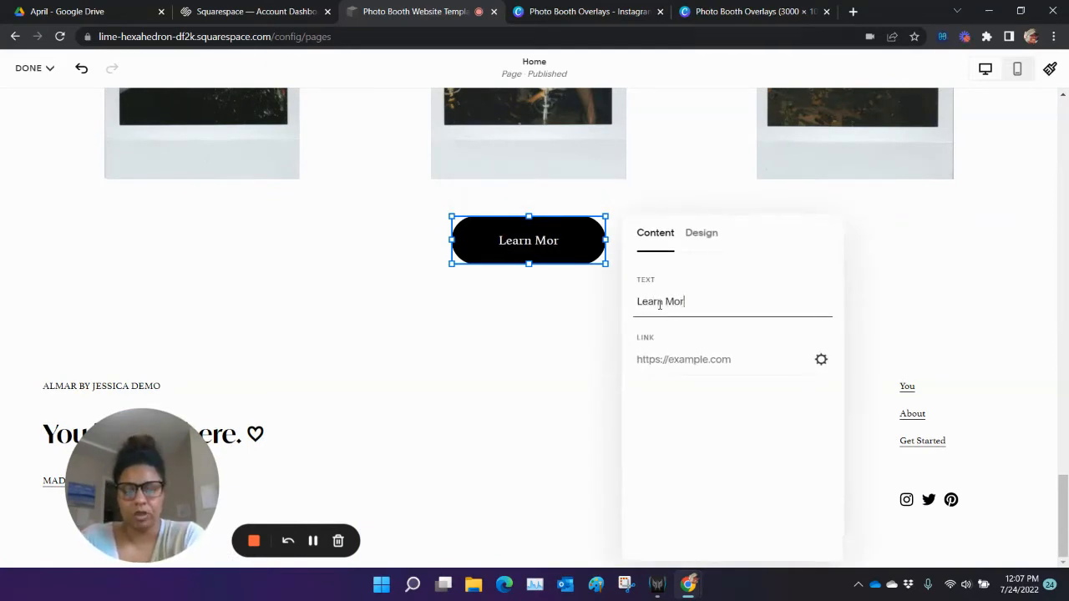
click(566, 335)
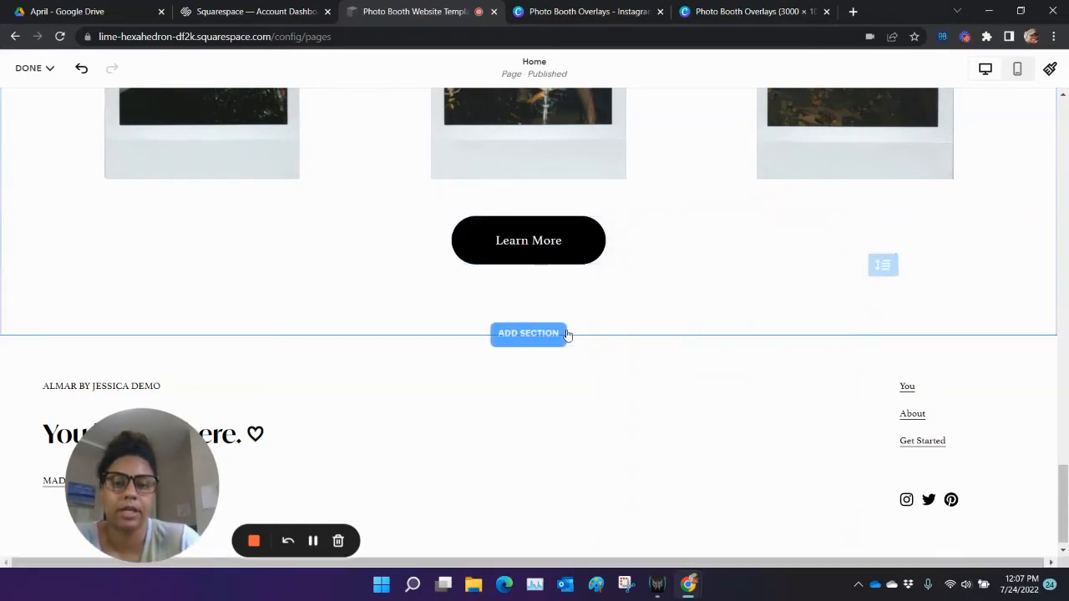
- Review the home page from the header and hero heading down through the Photo Booth Rentals section and its button
scroll(566, 335, up, 15)
scroll(567, 335, up, 10)
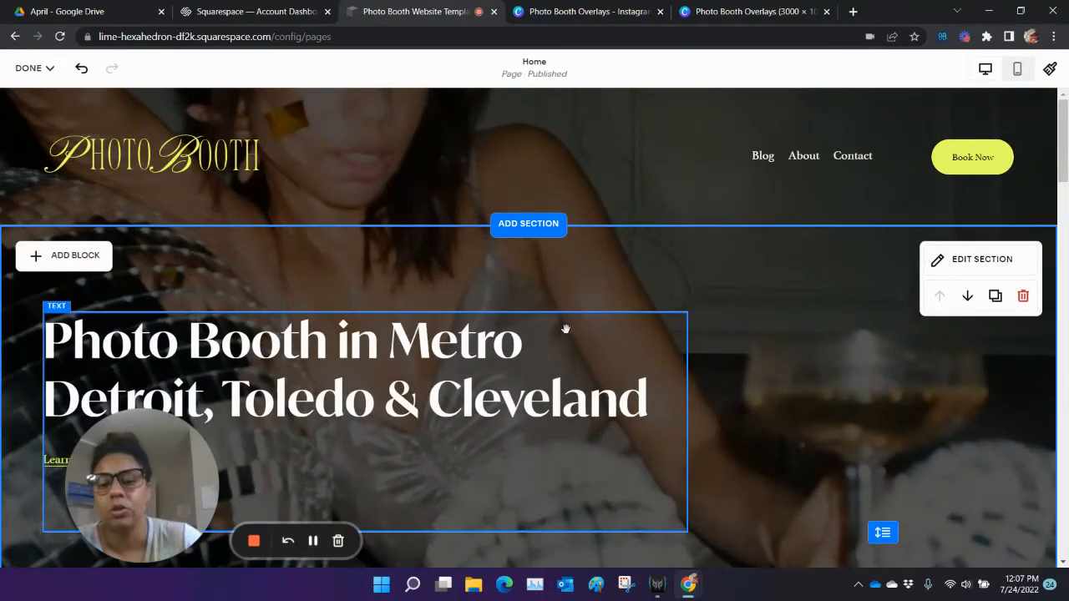
scroll(637, 286, down, 2)
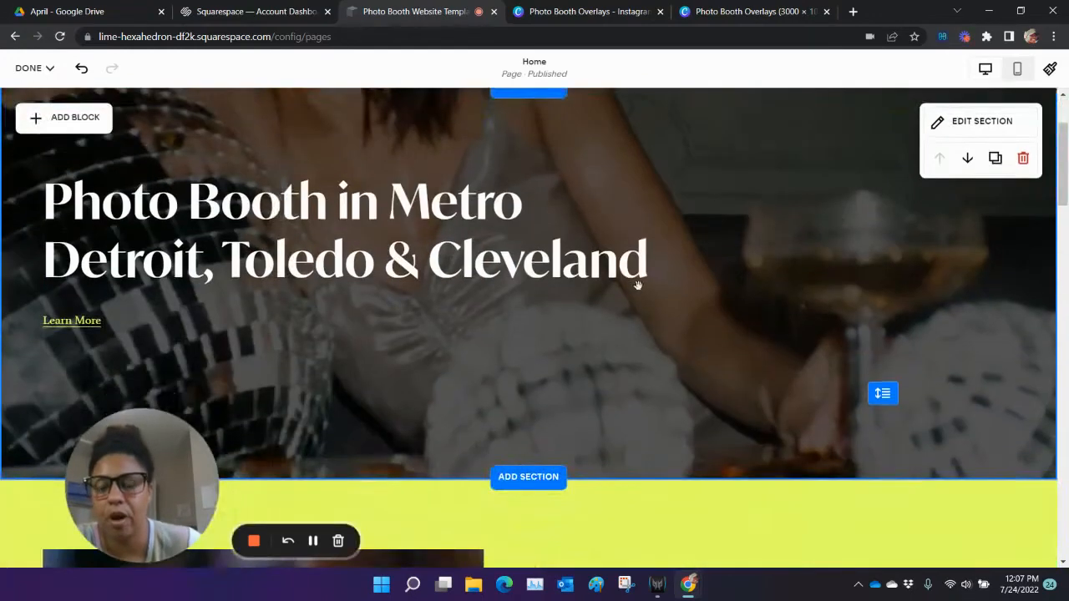
scroll(543, 449, up, 2)
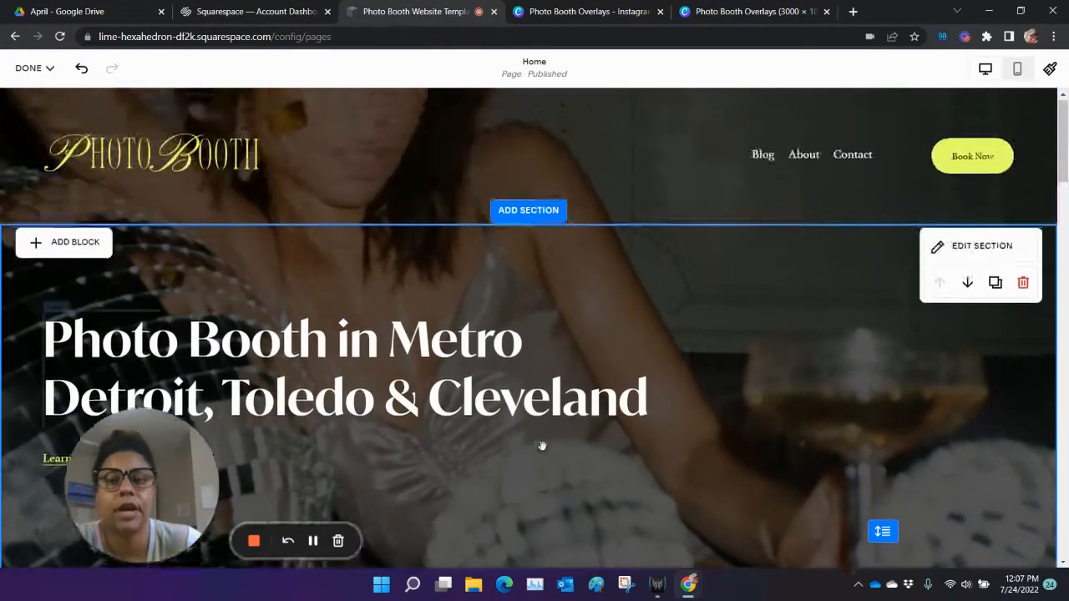
scroll(543, 446, down, 2)
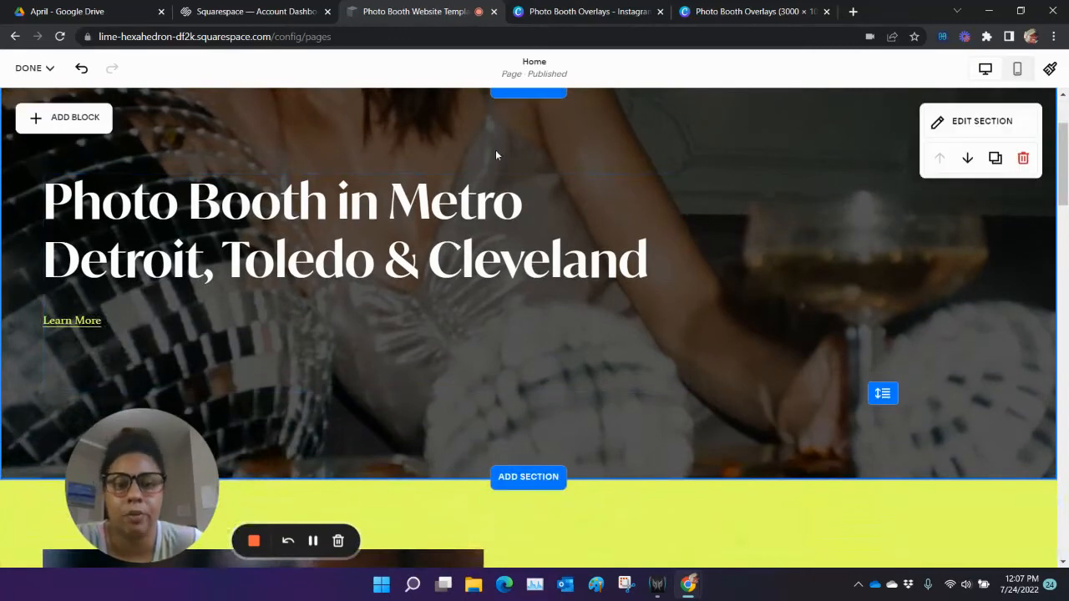
scroll(593, 302, down, 5)
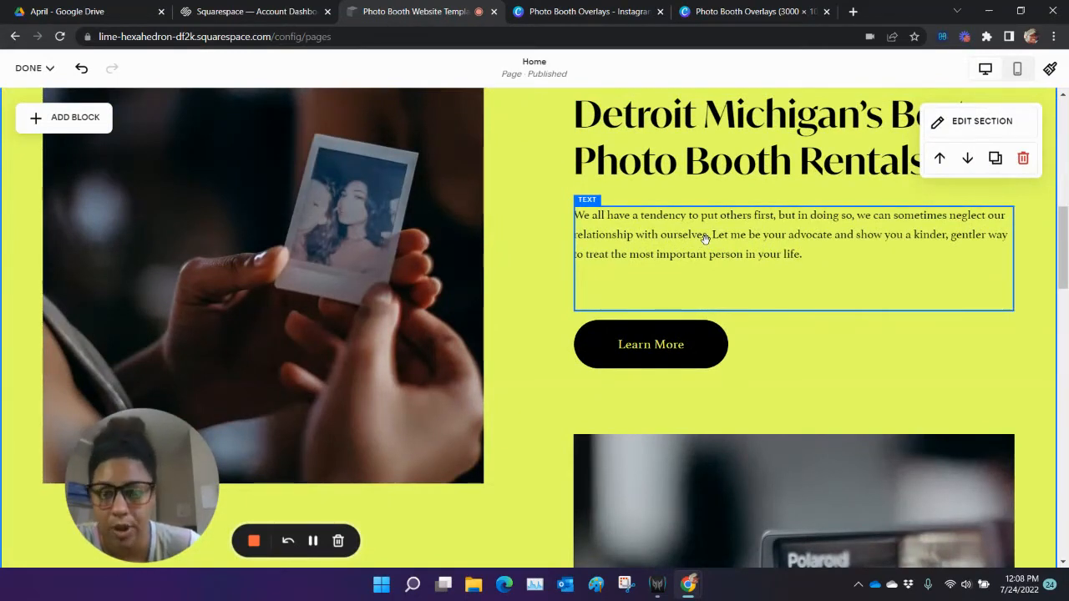
scroll(705, 239, down, 10)
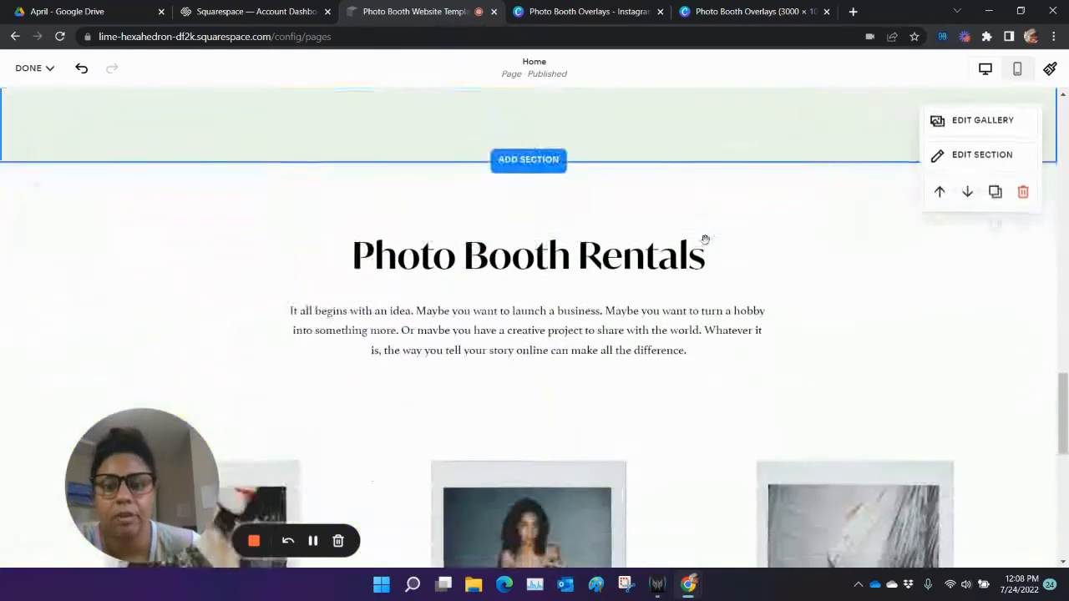
scroll(704, 240, down, 5)
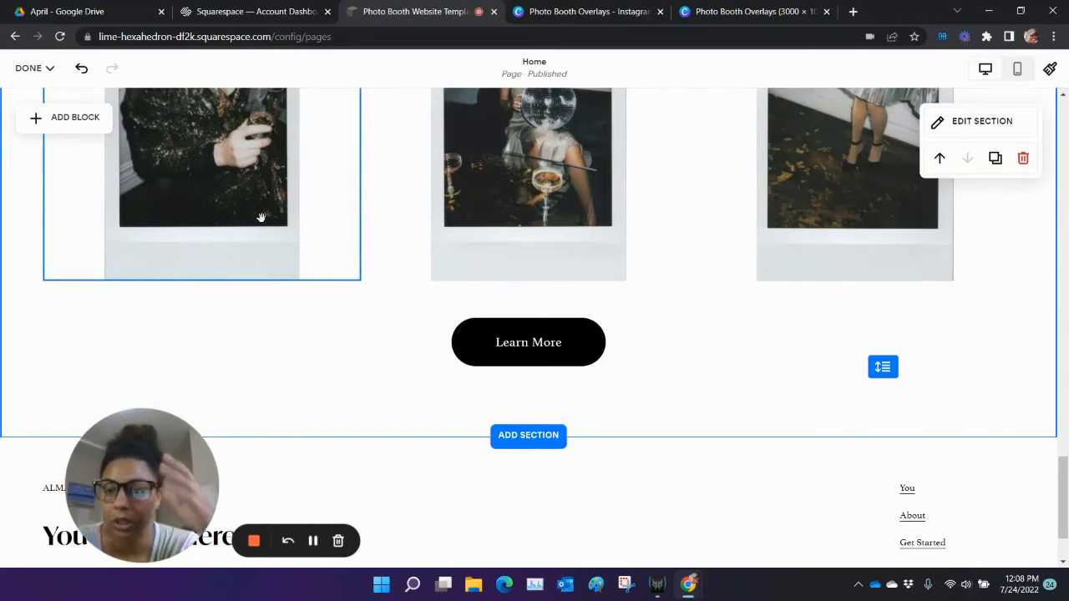
scroll(262, 218, up, 5)
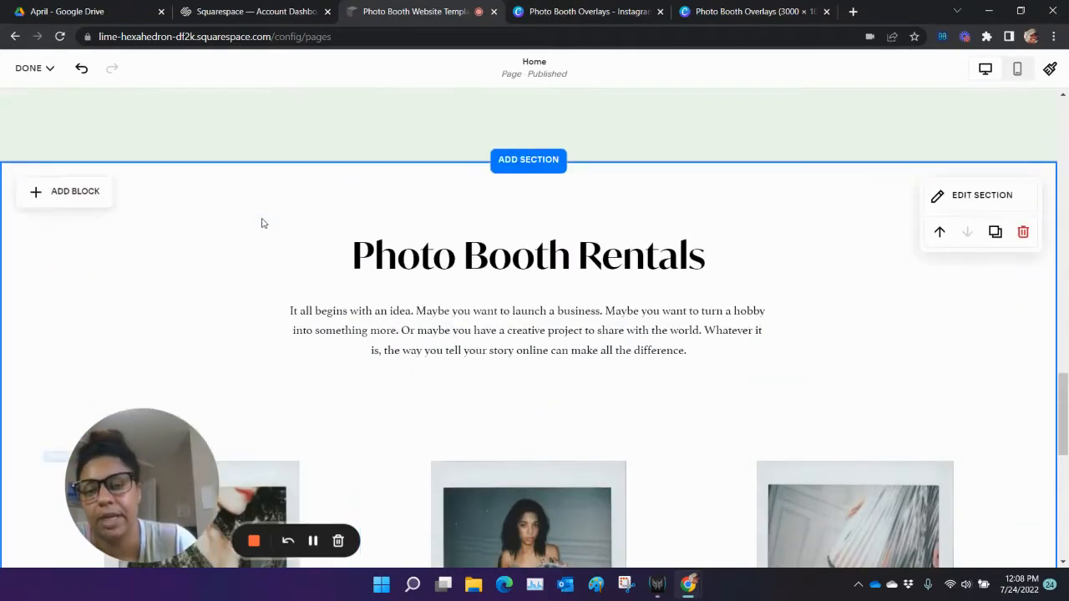
scroll(262, 222, down, 5)
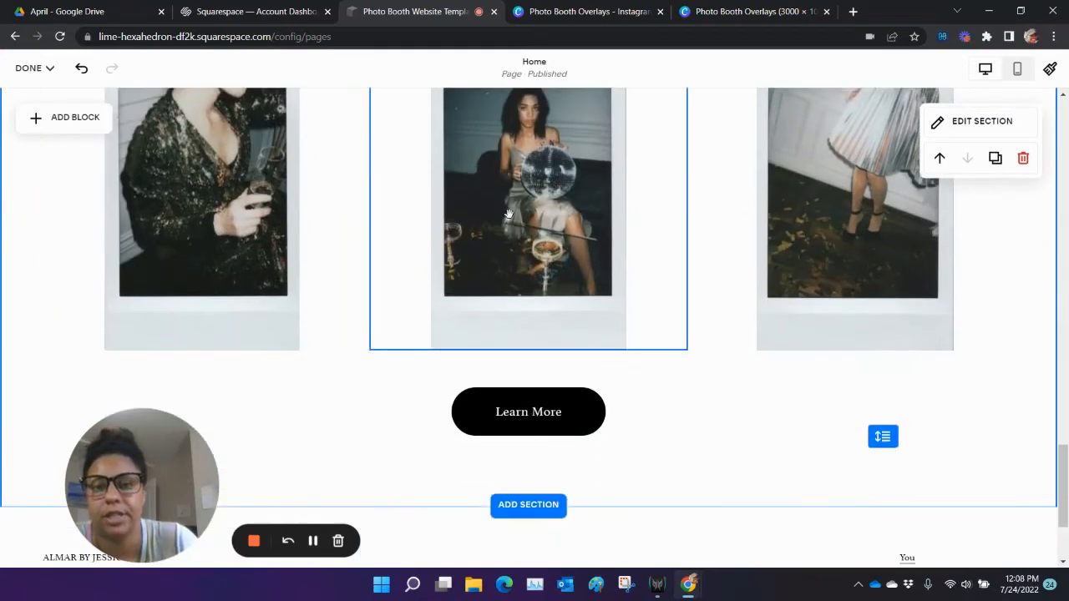
scroll(509, 215, up, 5)
scroll(508, 215, down, 7)
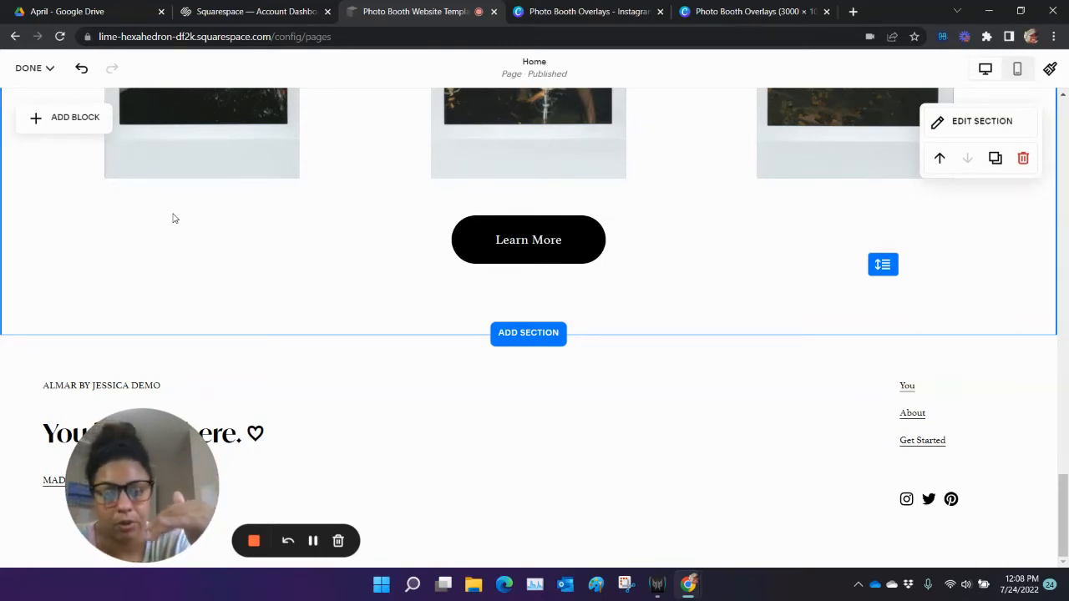
click(513, 240)
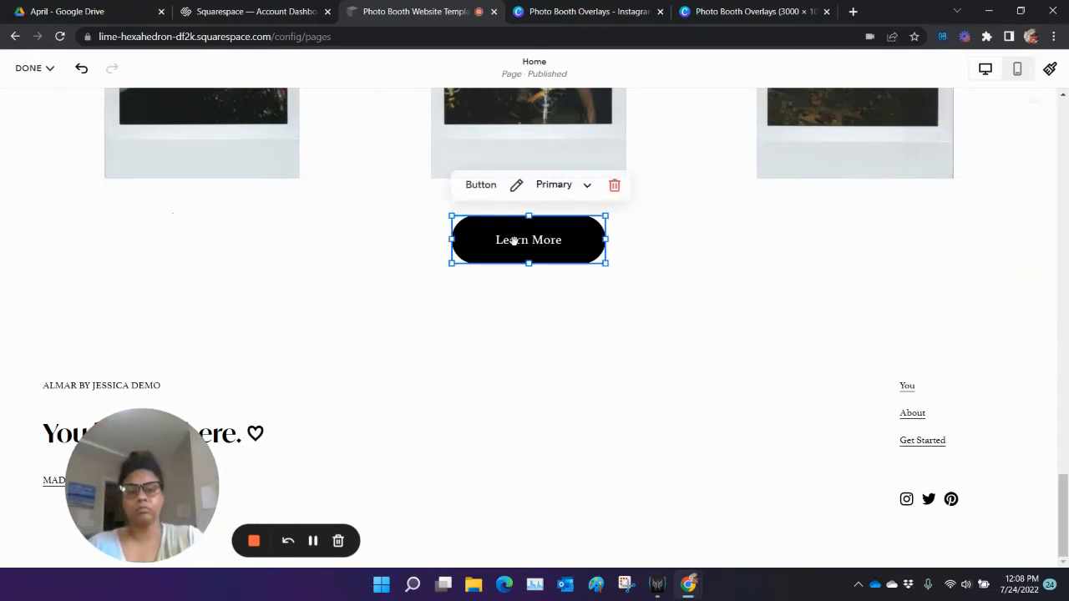
click(517, 186)
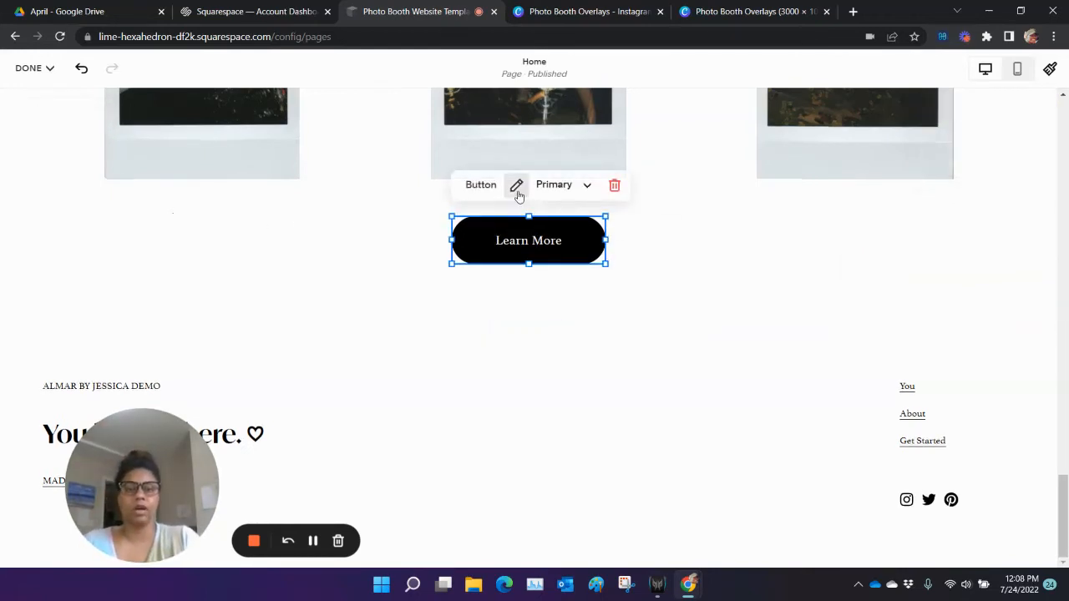
click(536, 267)
click(534, 241)
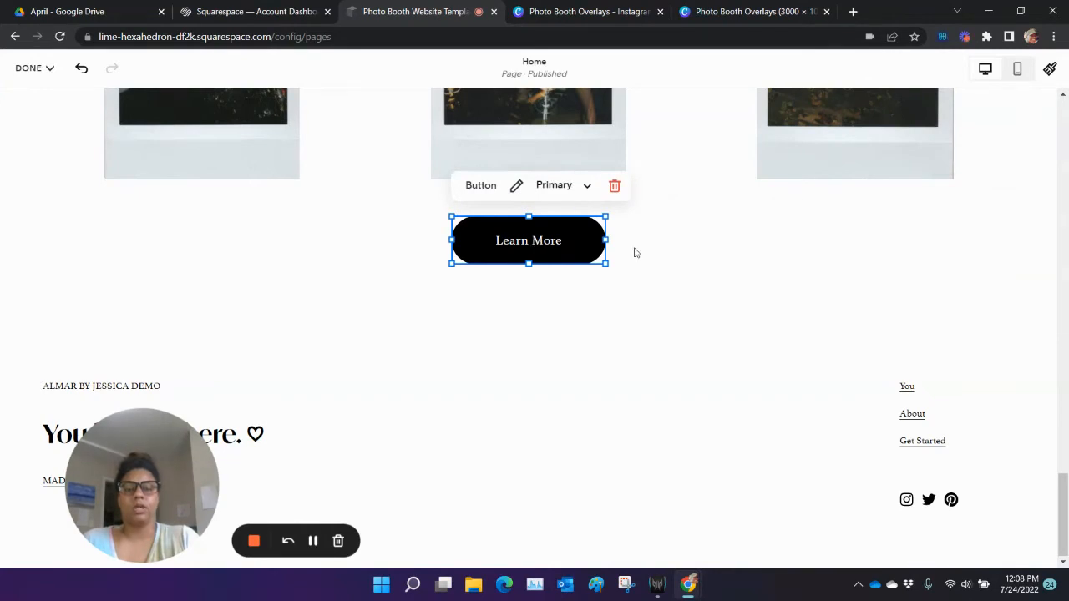
click(632, 252)
- Add a Button block to the rentals section and place it centred beneath the first instant photo, level with the middle button
click(72, 118)
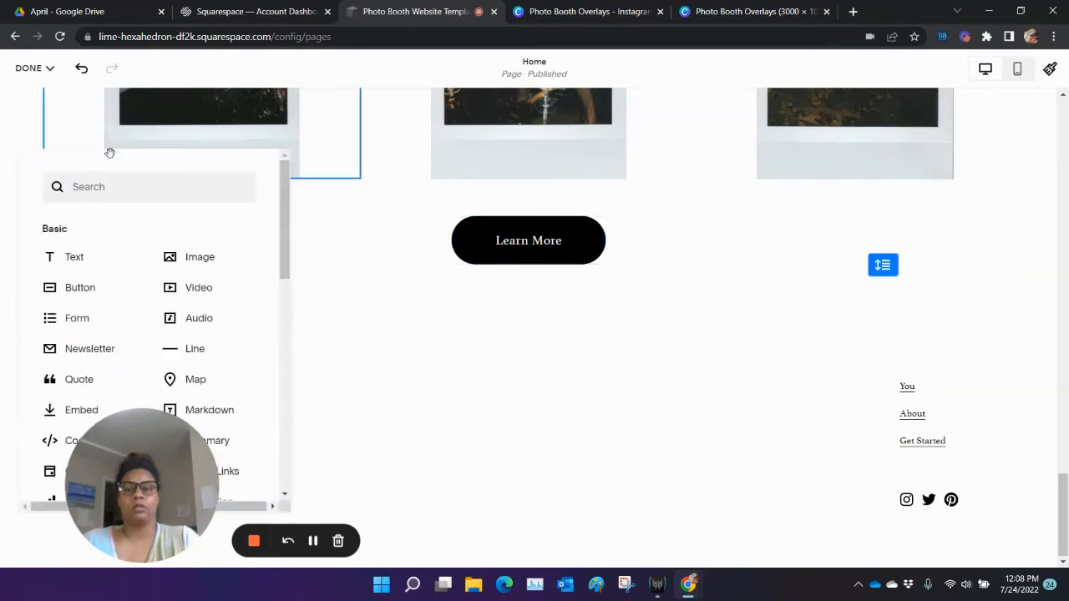
click(123, 289)
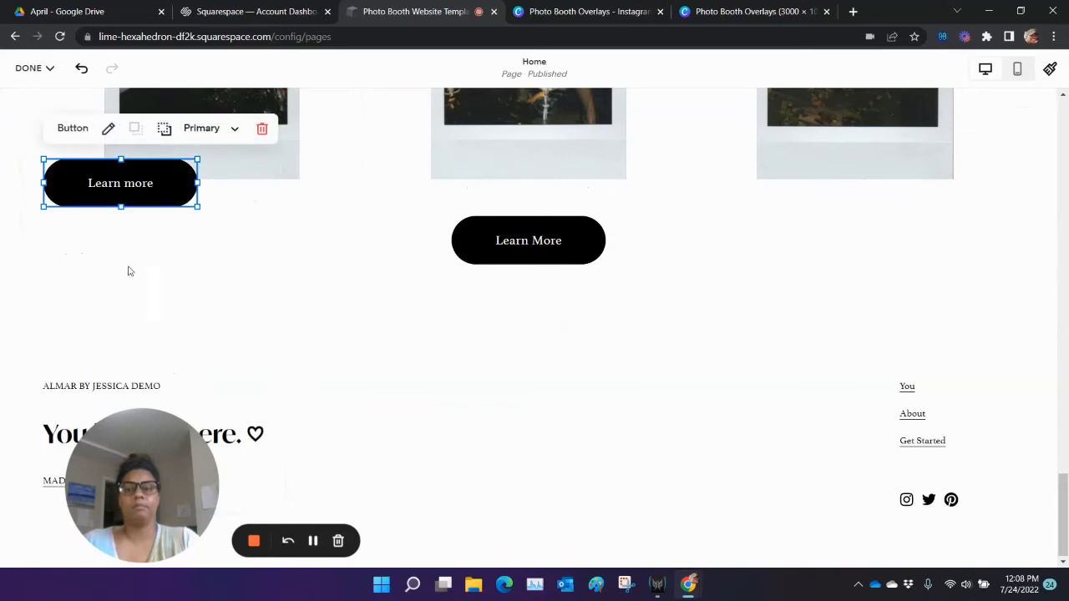
drag(131, 184, 213, 241)
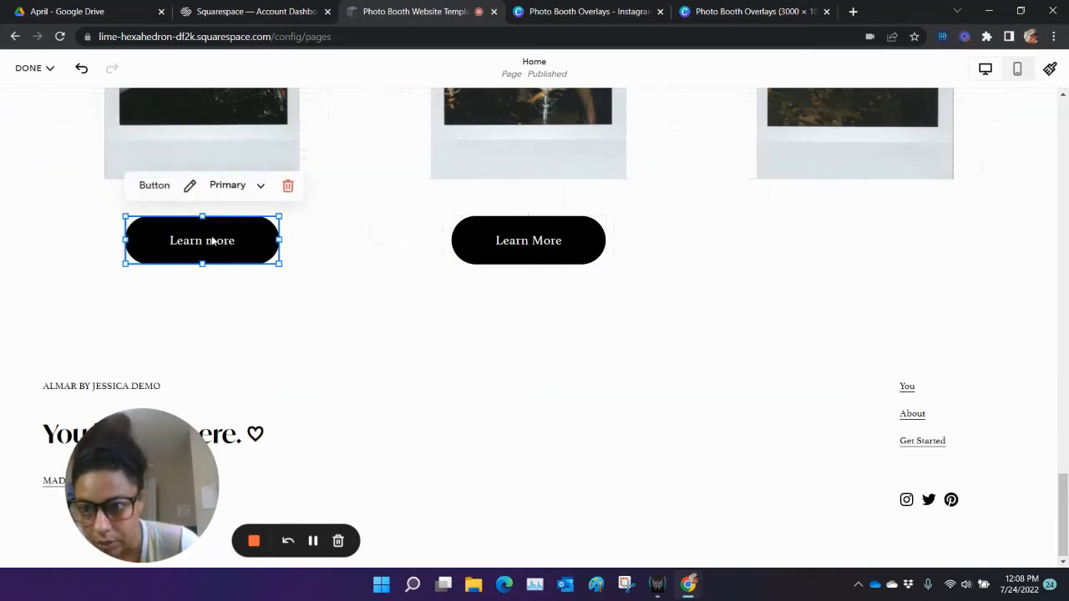
click(85, 193)
- Add another Button block and place it centred over the lower edge of the silver-skirt instant photo
click(74, 126)
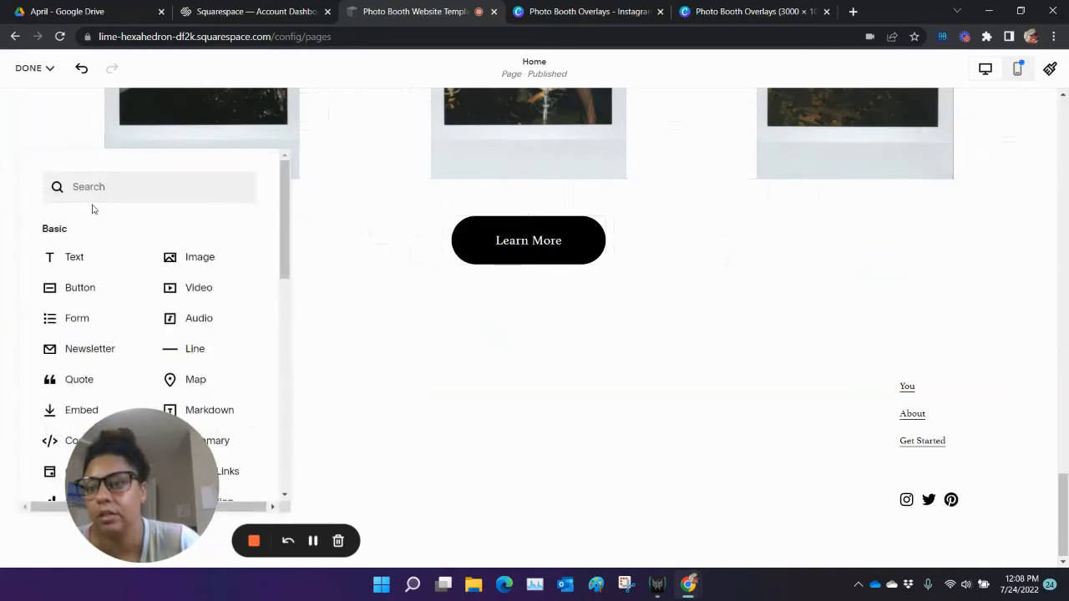
click(100, 288)
drag(136, 192, 871, 200)
scroll(996, 474, up, 3)
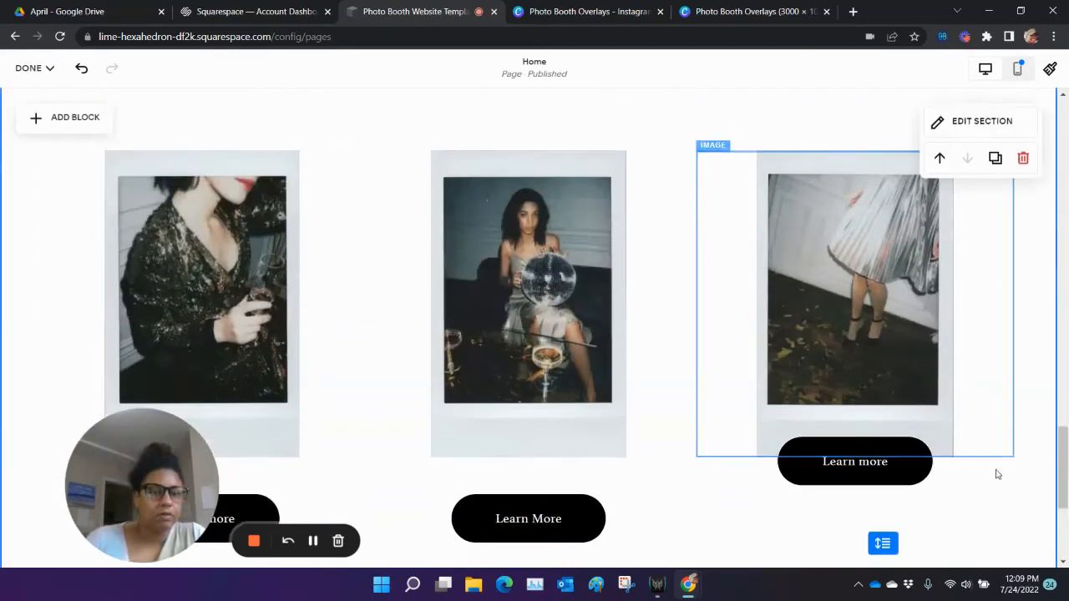
- Raise the middle Learn More button to overlap its photo's lower edge, and move the first photo's button up just below its photo
scroll(996, 457, down, 1)
scroll(599, 411, down, 2)
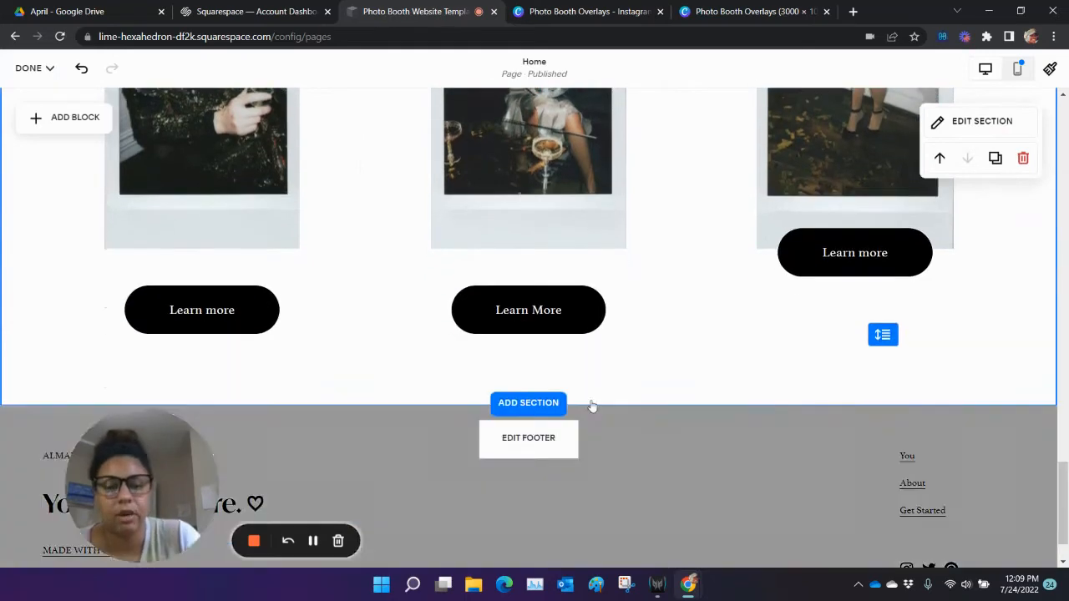
click(530, 317)
drag(529, 318, 529, 266)
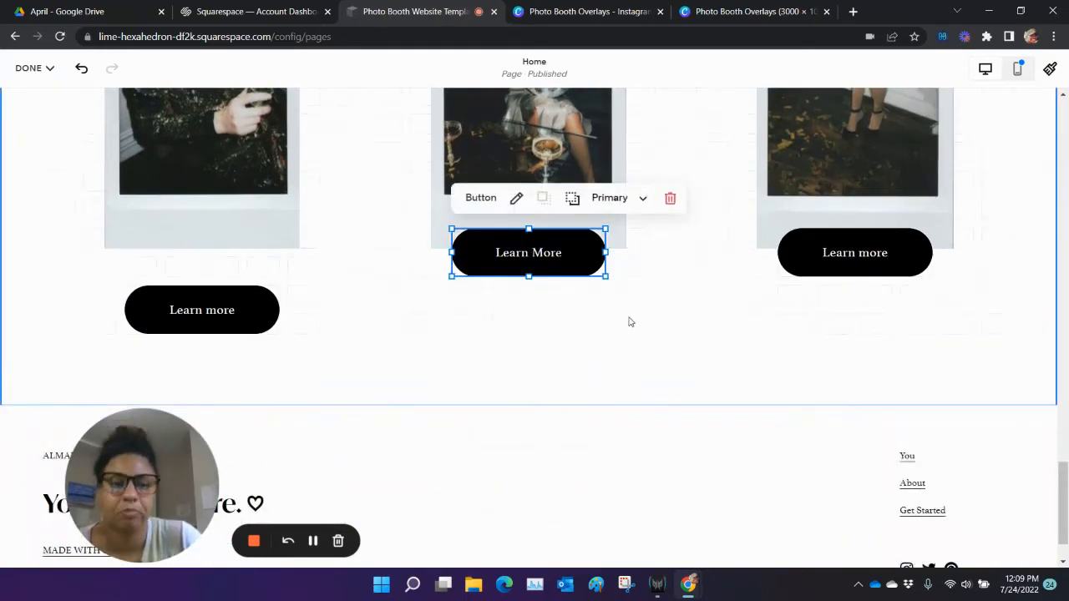
click(627, 339)
drag(234, 318, 251, 284)
click(370, 310)
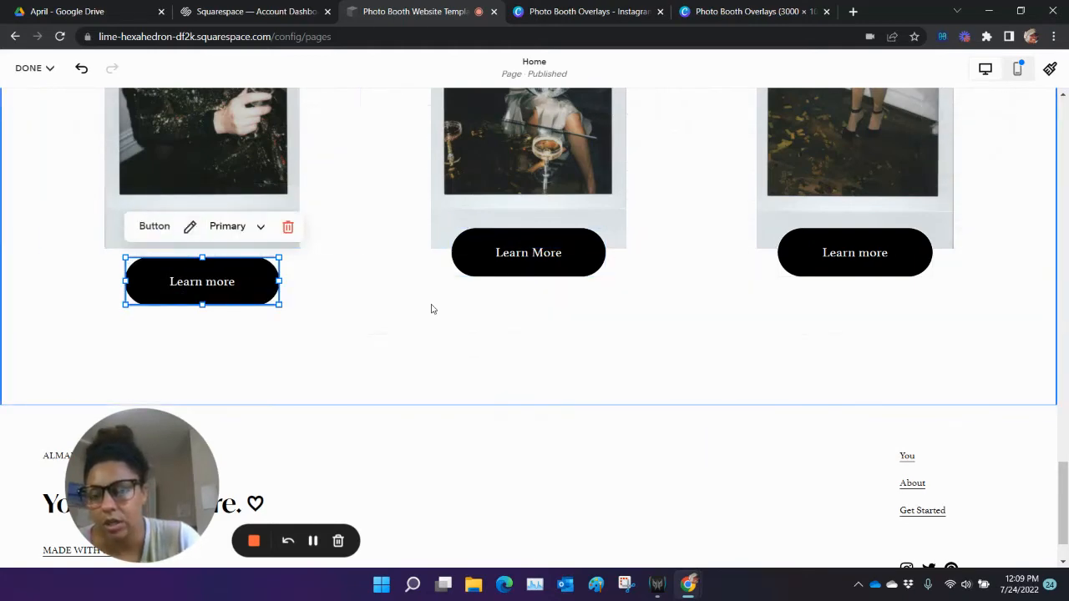
- Raise the first photo's button to overlap the photo's lower edge, level with the other two buttons
scroll(784, 385, up, 3)
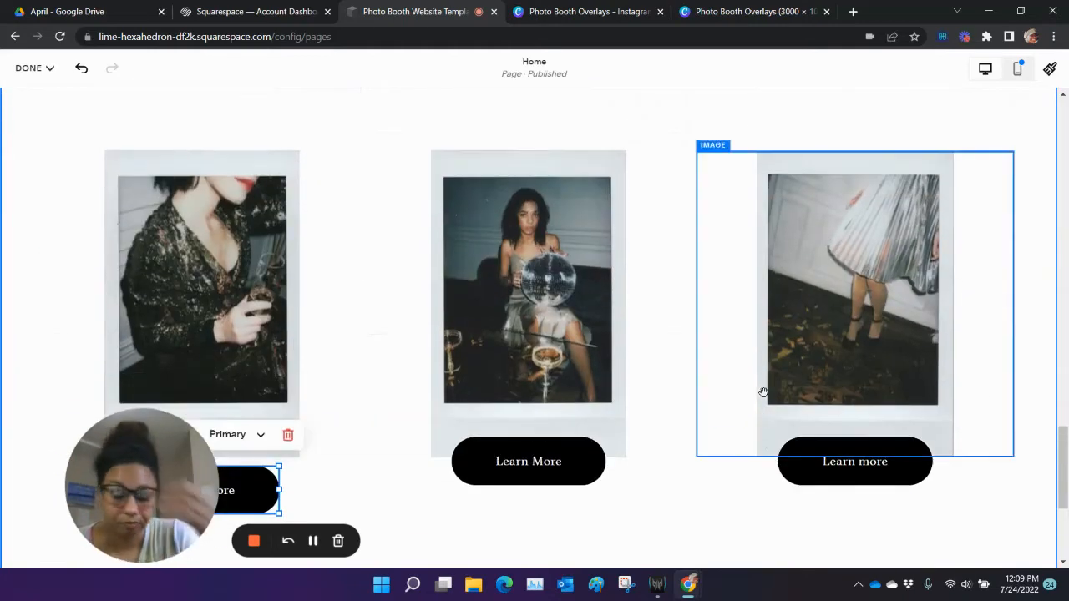
scroll(534, 292, down, 2)
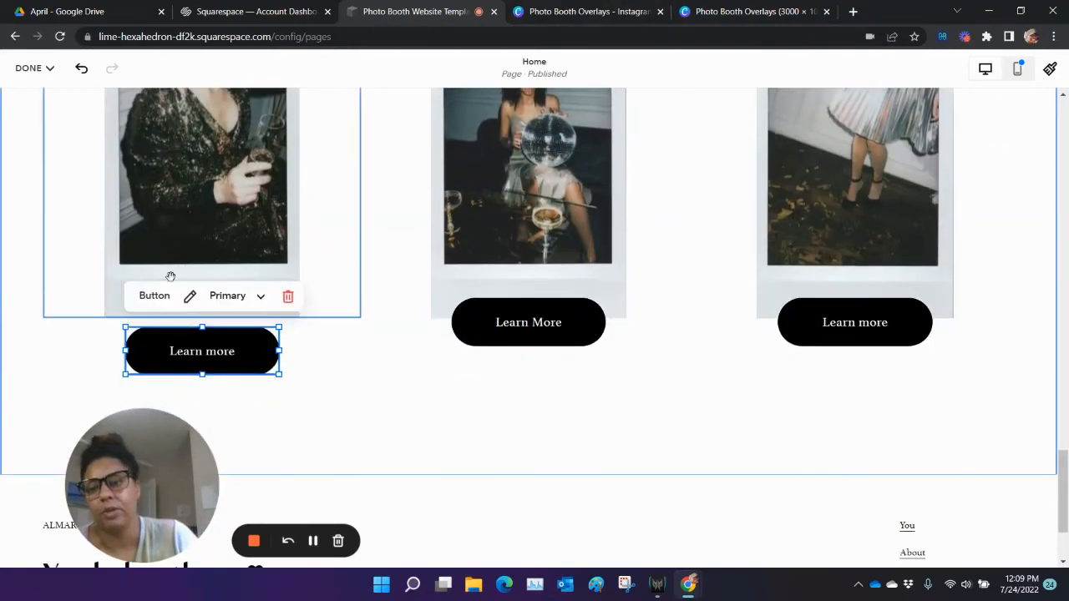
scroll(227, 216, up, 1)
scroll(228, 225, up, 15)
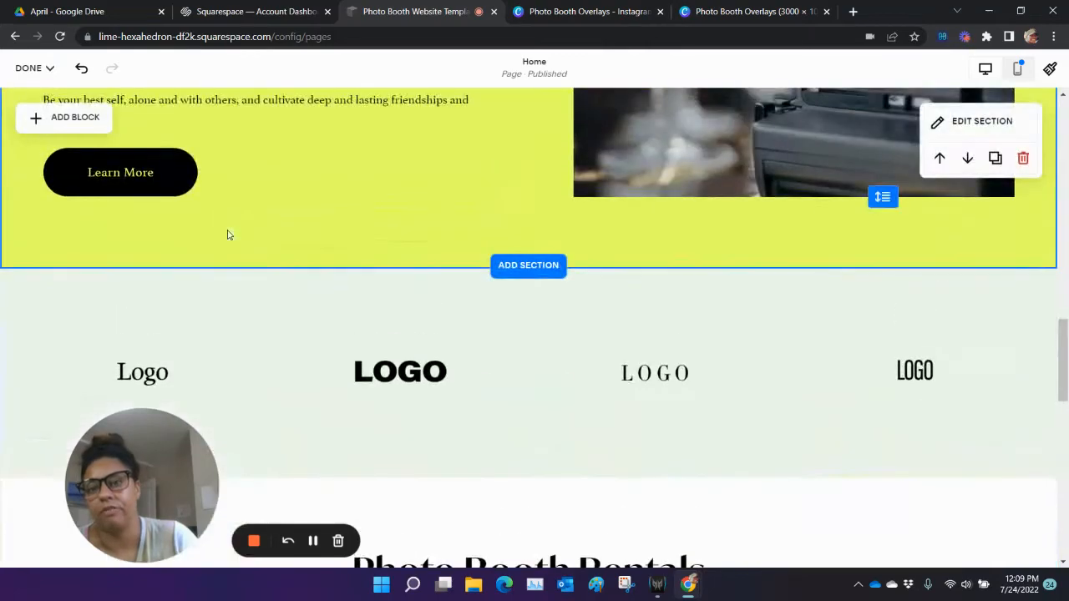
scroll(228, 234, up, 5)
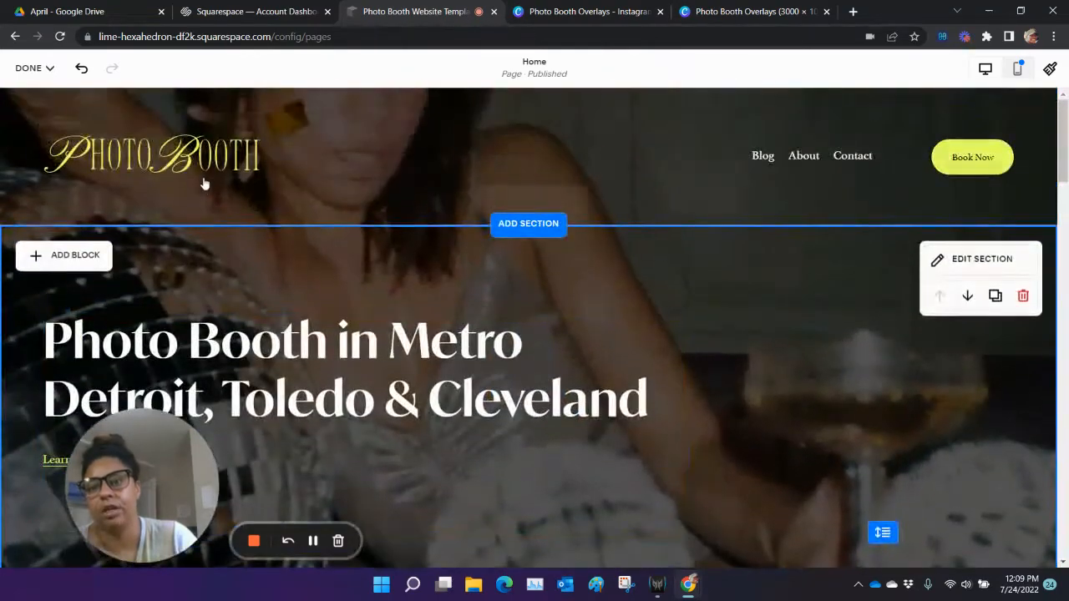
scroll(206, 181, down, 10)
scroll(283, 397, down, 10)
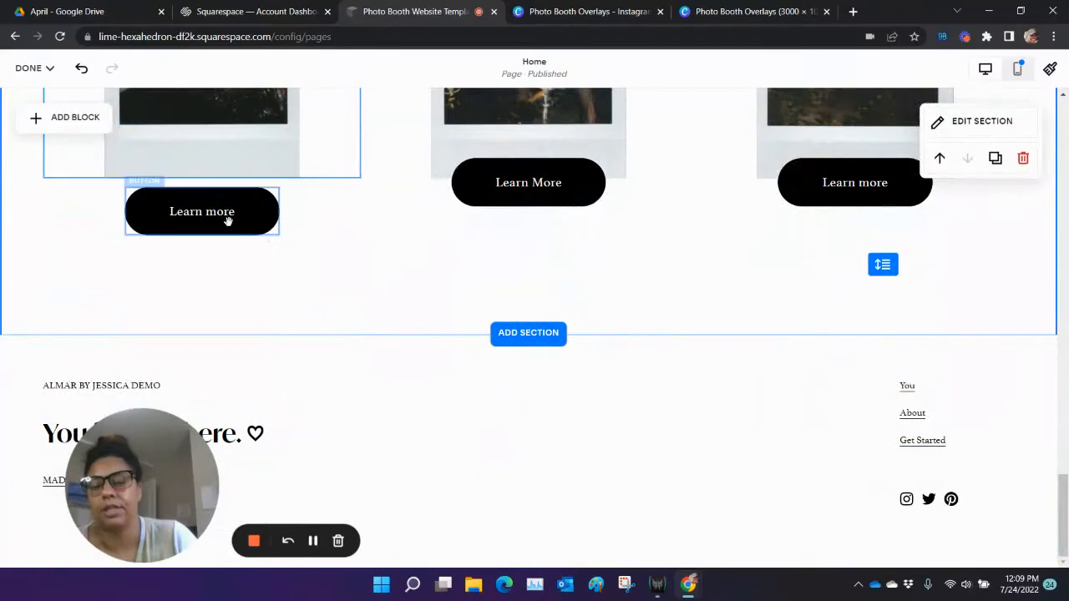
drag(210, 212, 214, 193)
click(458, 247)
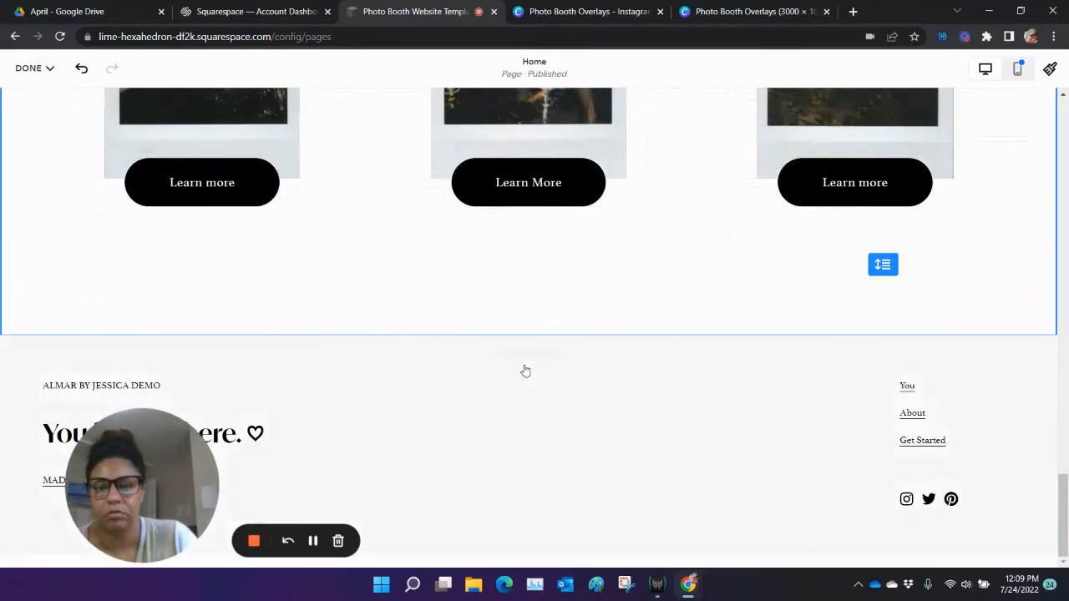
- Look over the three photos with their buttons, then bring the Elite Touch Photography site into this browser window to view its booth listings
scroll(525, 368, up, 3)
scroll(322, 274, up, 3)
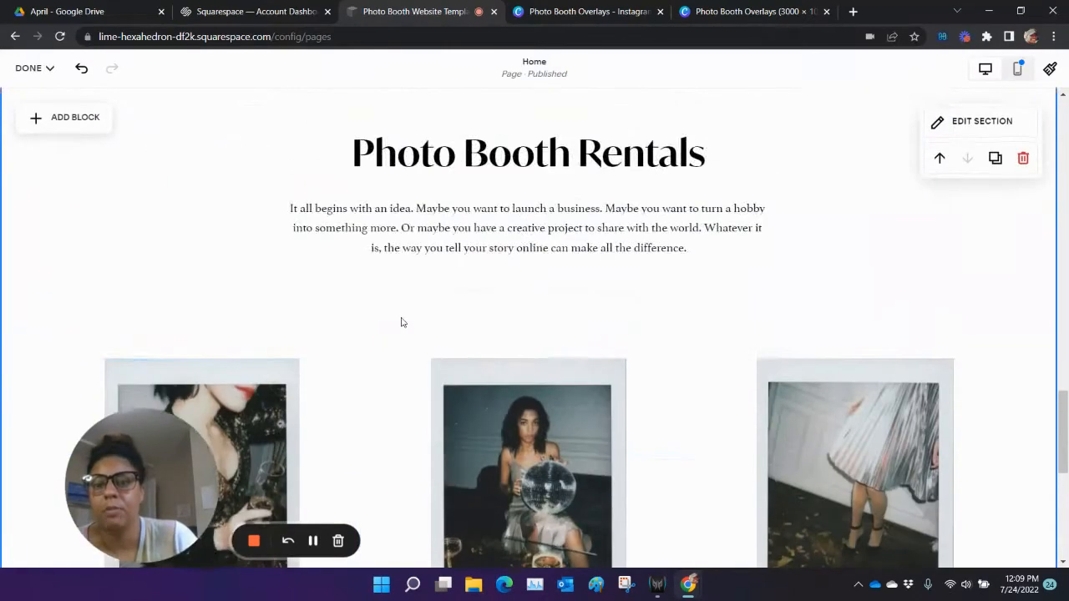
scroll(401, 320, down, 2)
scroll(291, 373, down, 3)
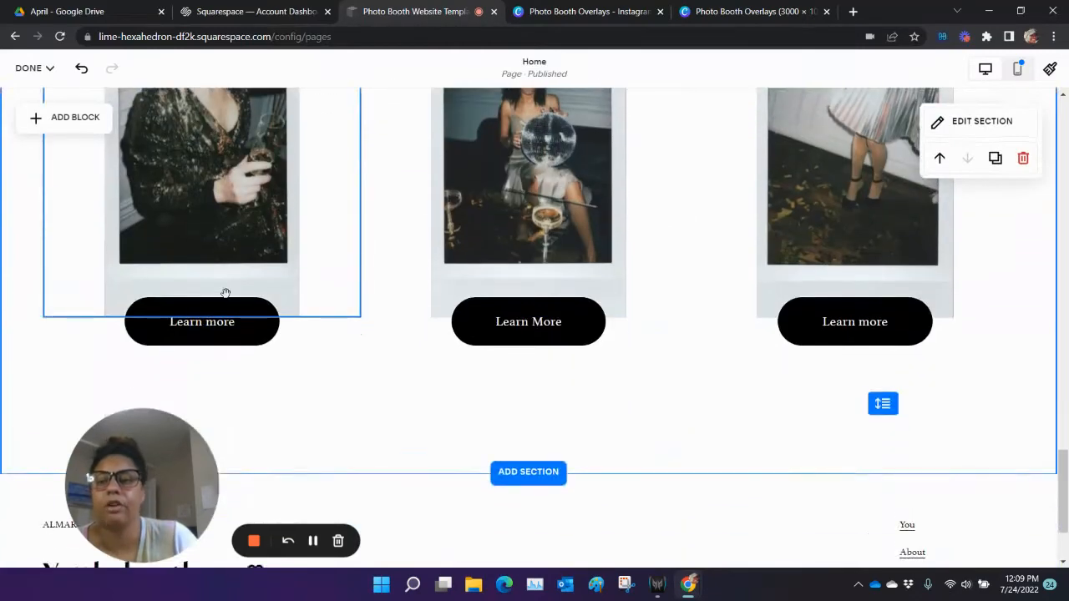
scroll(585, 334, up, 2)
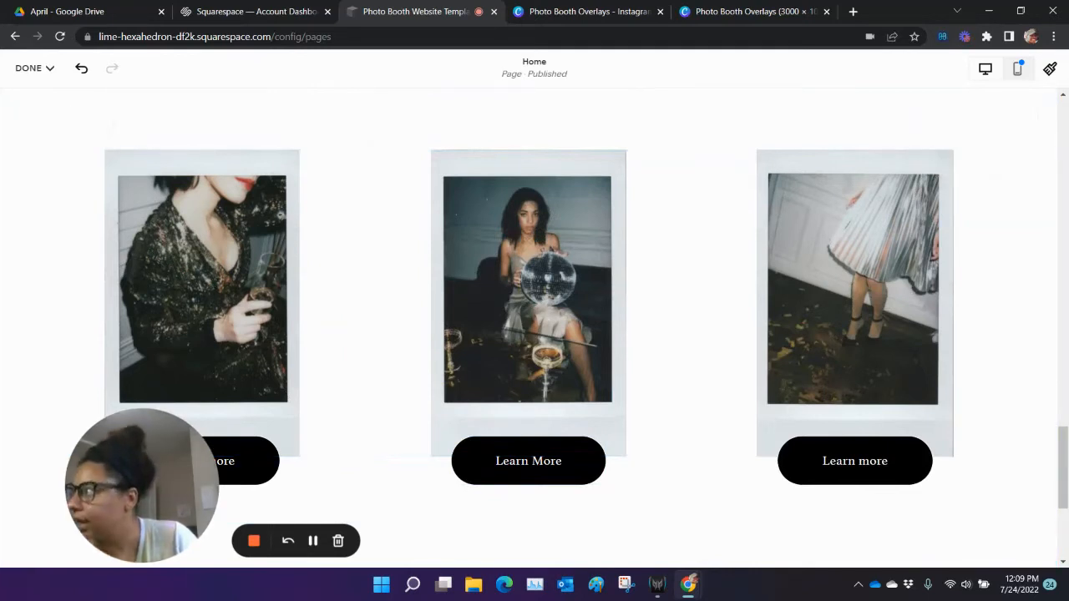
drag(146, 3, 213, 12)
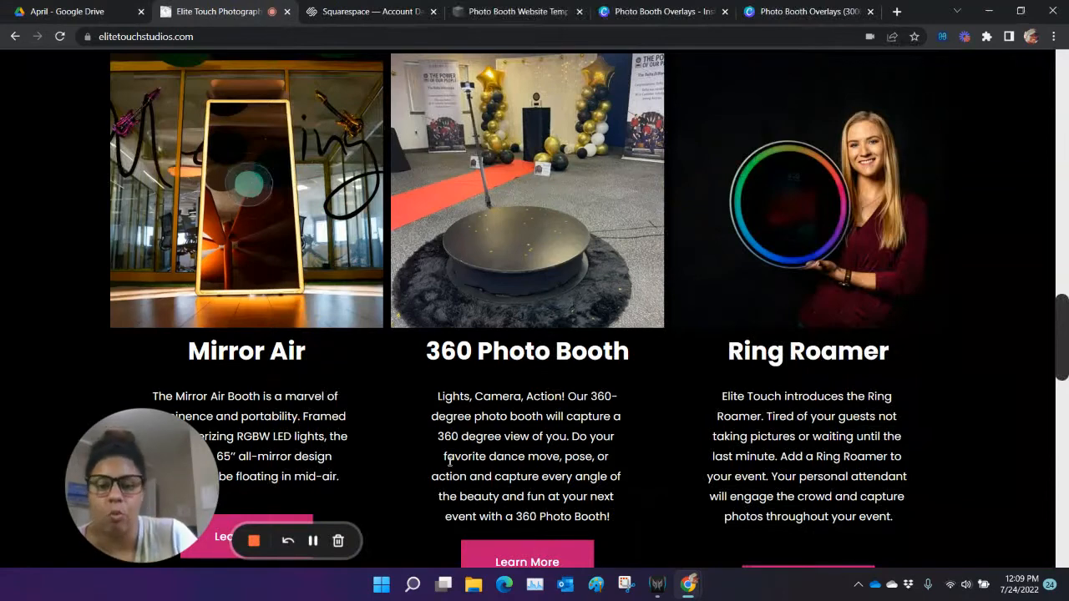
- Close the Elite Touch Photography site and return to the three instant photos in the website template's home page editor
click(287, 11)
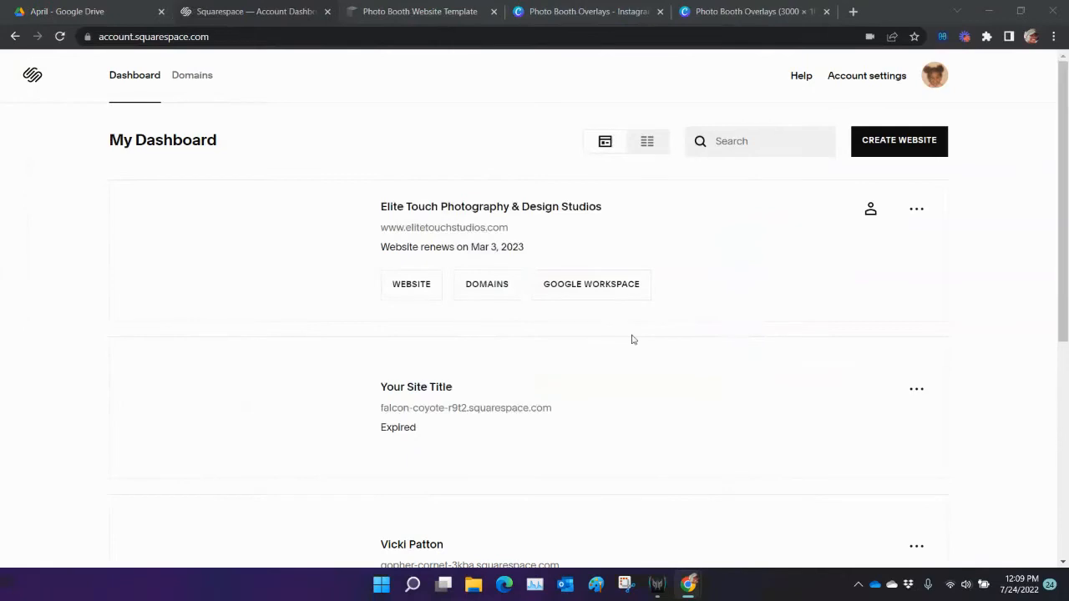
click(349, 5)
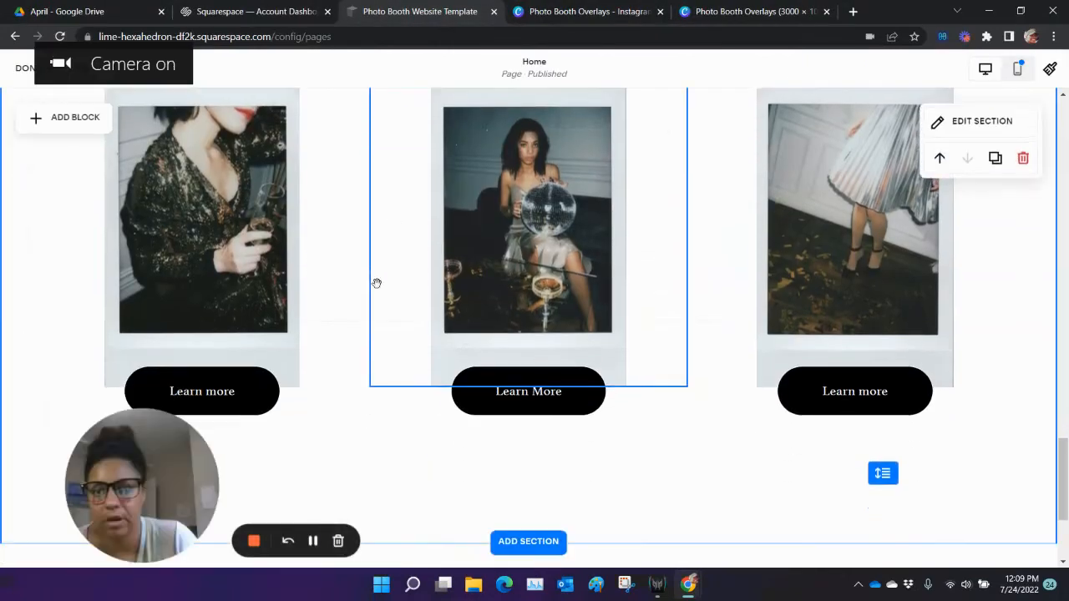
scroll(377, 283, up, 3)
scroll(297, 298, down, 2)
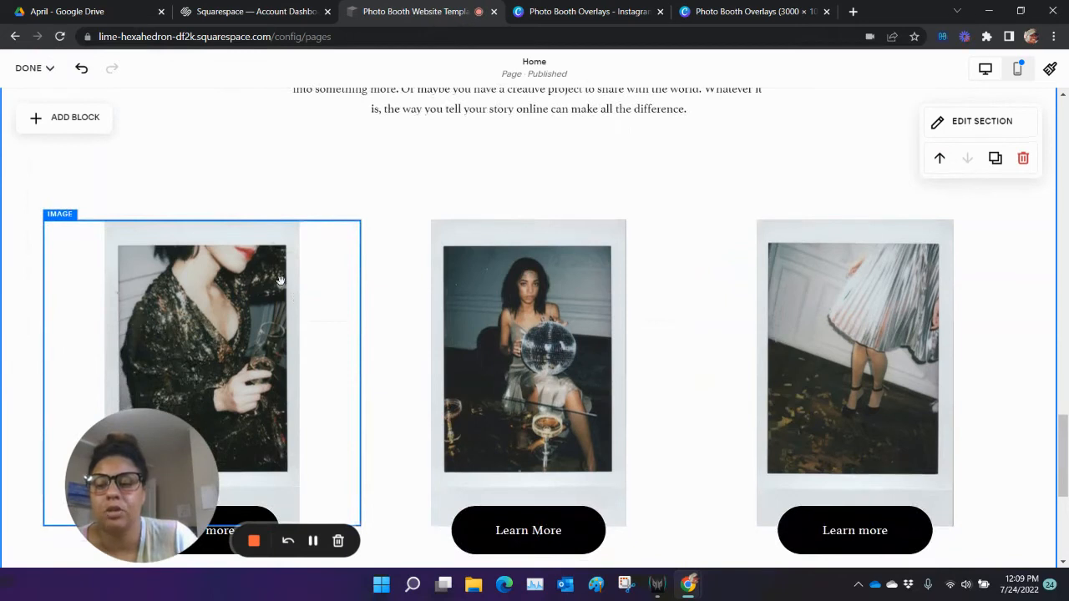
scroll(280, 281, down, 2)
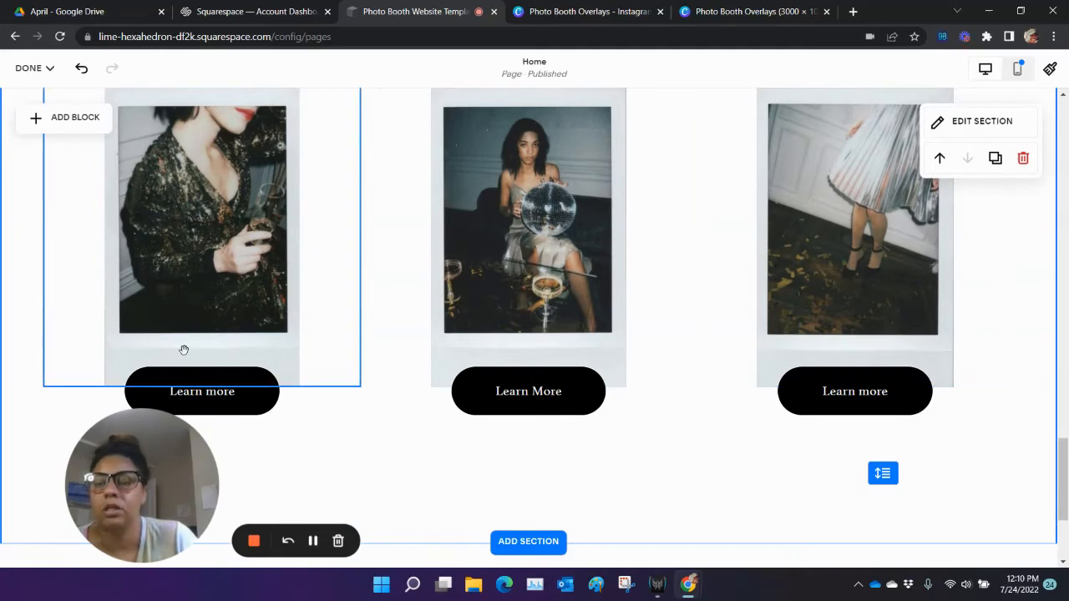
scroll(183, 349, up, 2)
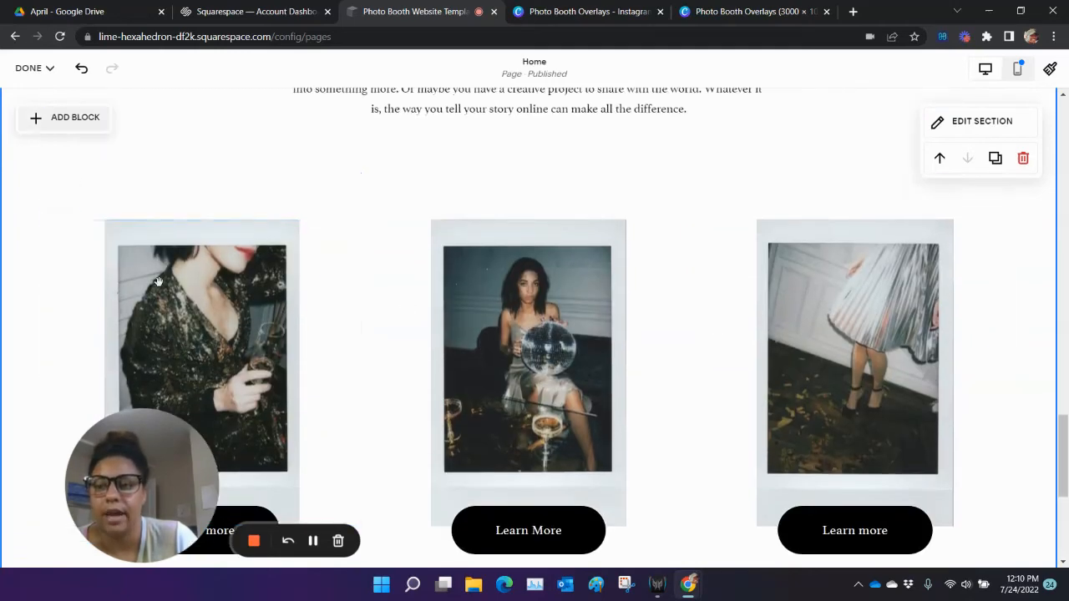
- Add a text block over the top edge of the first instant photo reading "360 Photo booth"
click(64, 117)
click(67, 253)
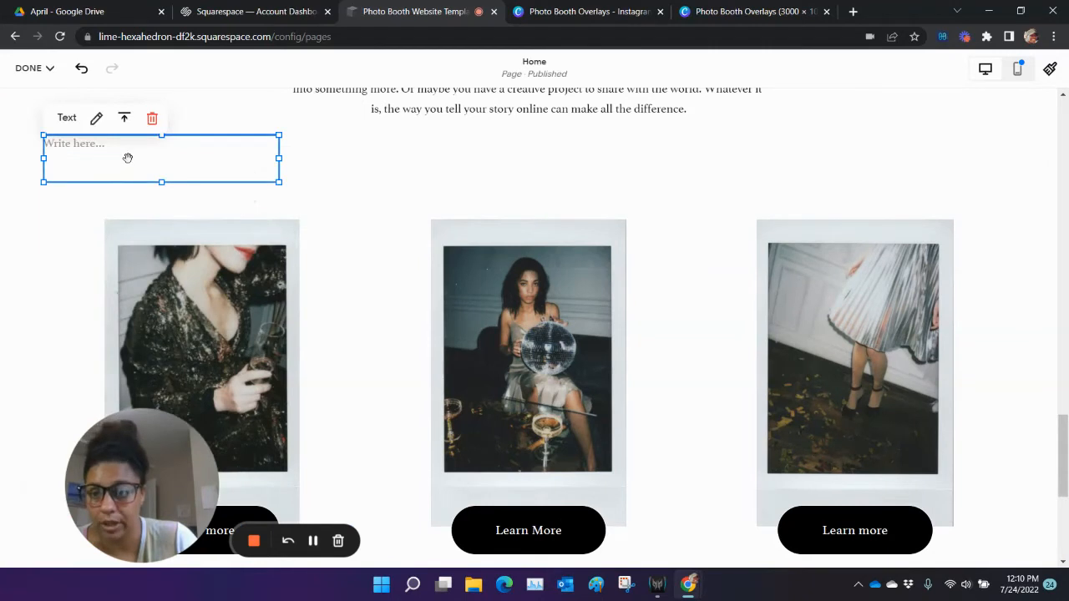
drag(128, 158, 175, 219)
click(184, 209)
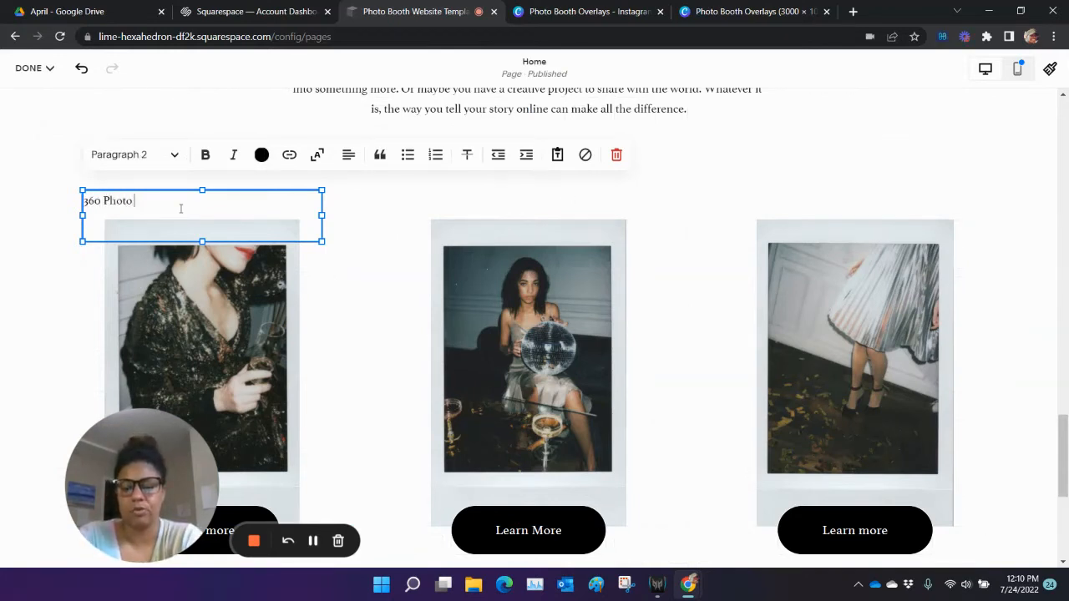
text(360 Photo booth)
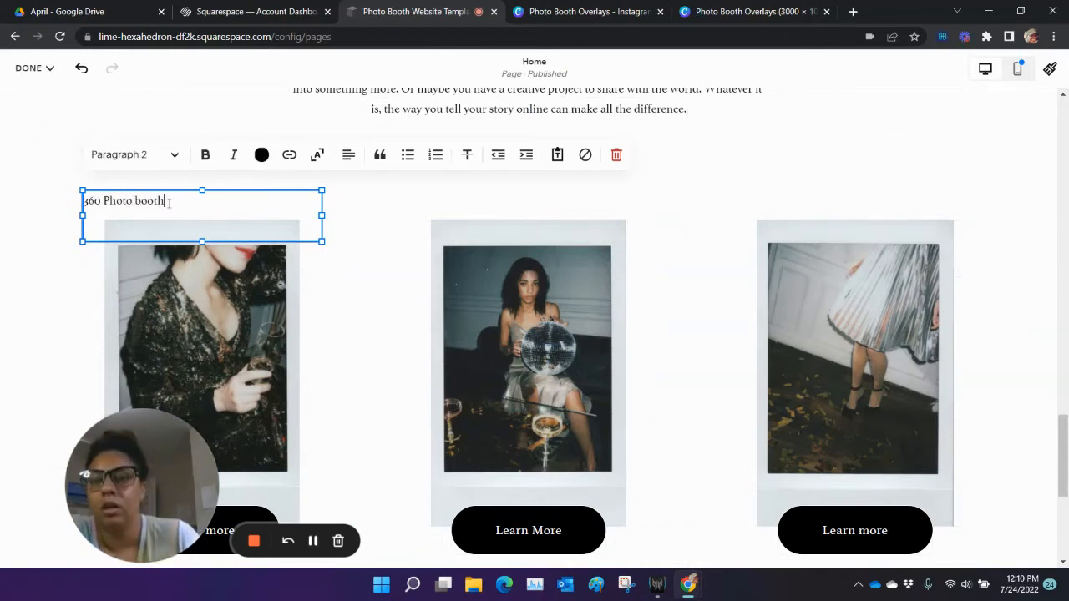
- Centre the "360 Photo booth" text and style it as Heading 3, then check it against the Photo Booth Rentals heading
triple_click(168, 203)
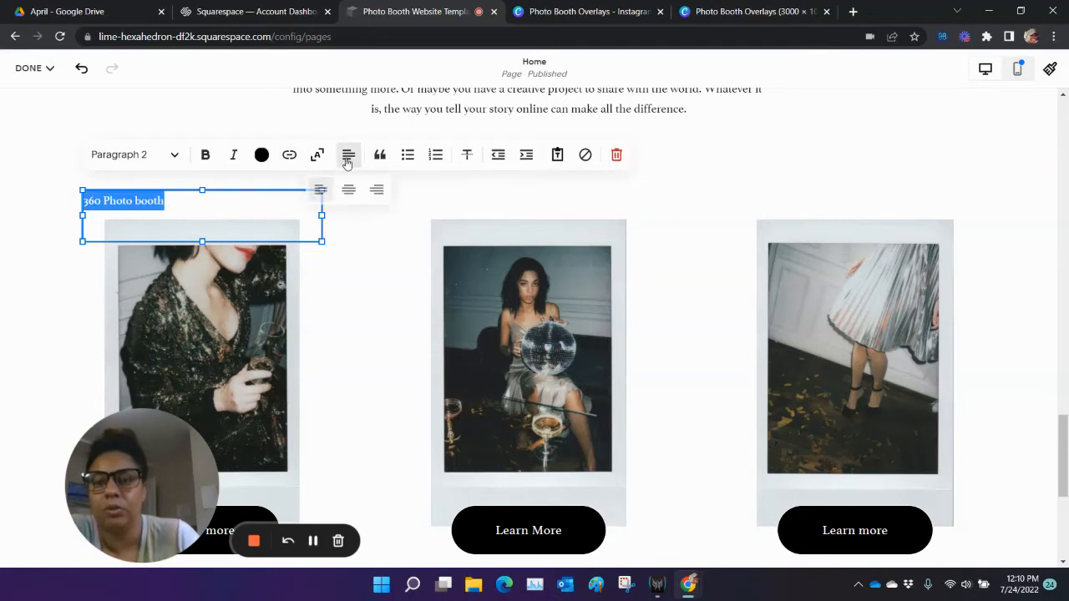
click(167, 155)
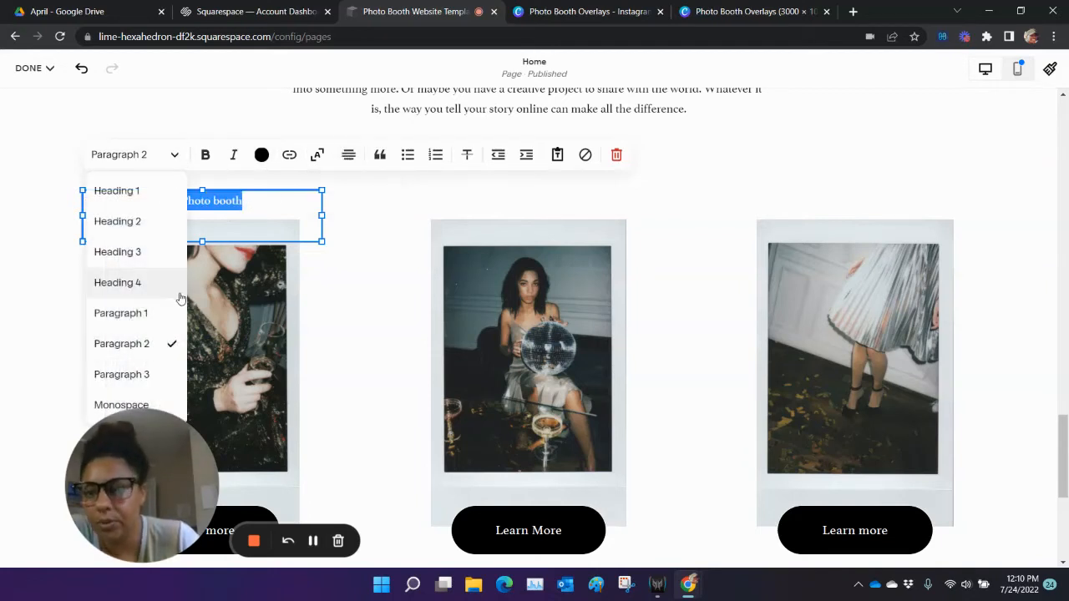
click(160, 256)
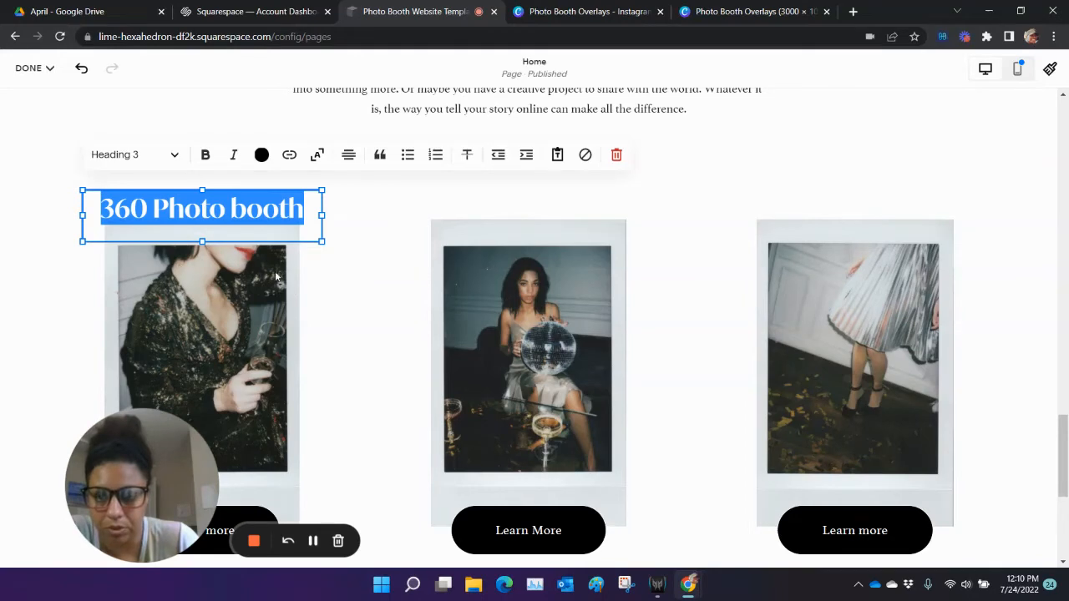
click(392, 362)
scroll(573, 284, up, 4)
click(552, 361)
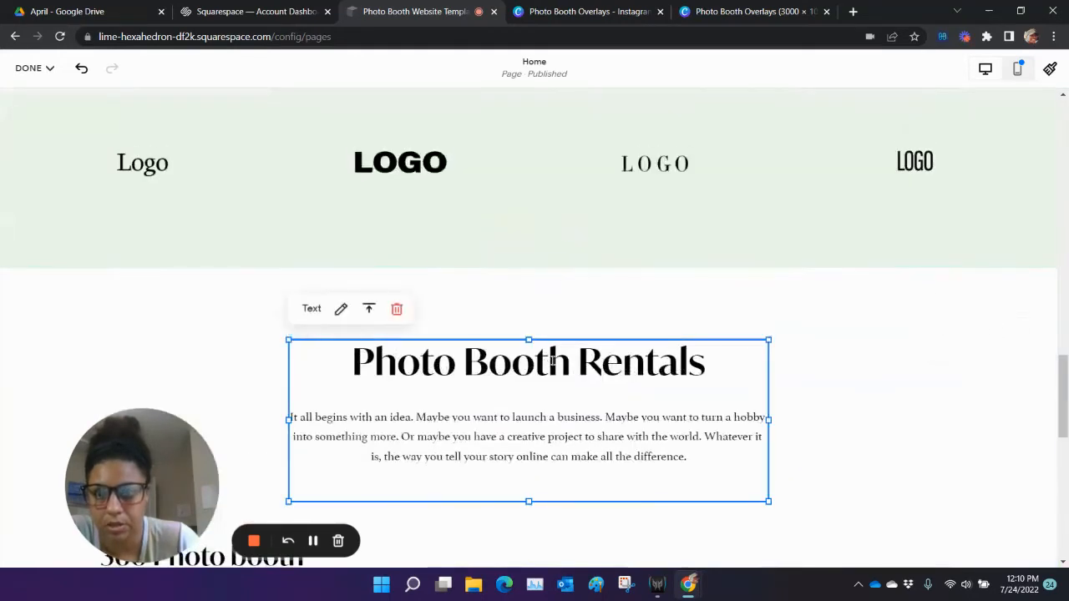
triple_click(551, 360)
click(220, 339)
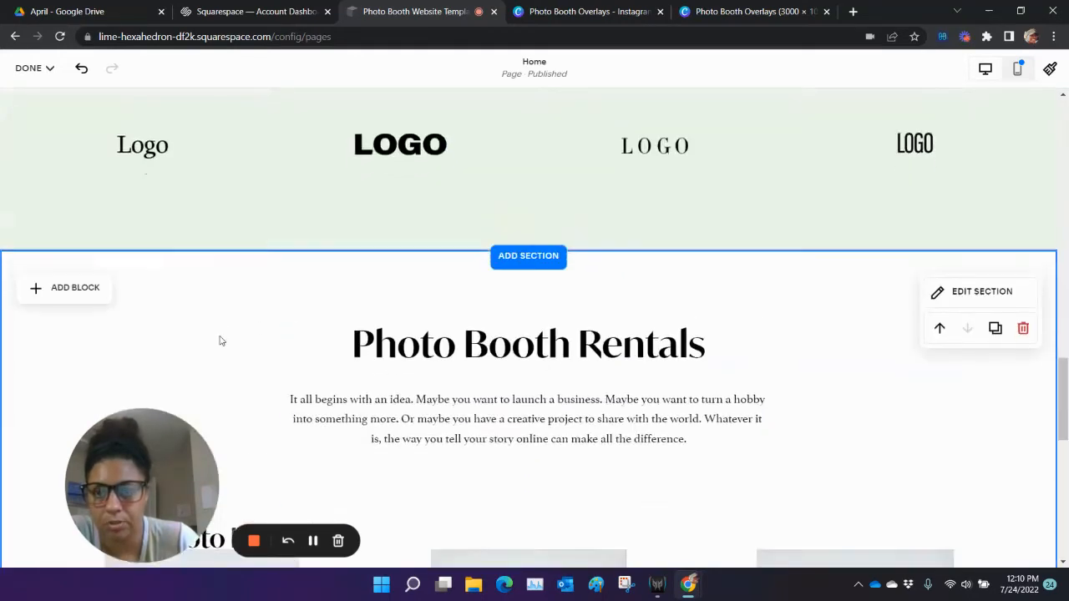
- Capitalise the last word of the first photo's label so it reads "360 Photo Booth"
scroll(219, 339, down, 6)
scroll(219, 335, up, 2)
scroll(219, 335, up, 2)
click(247, 263)
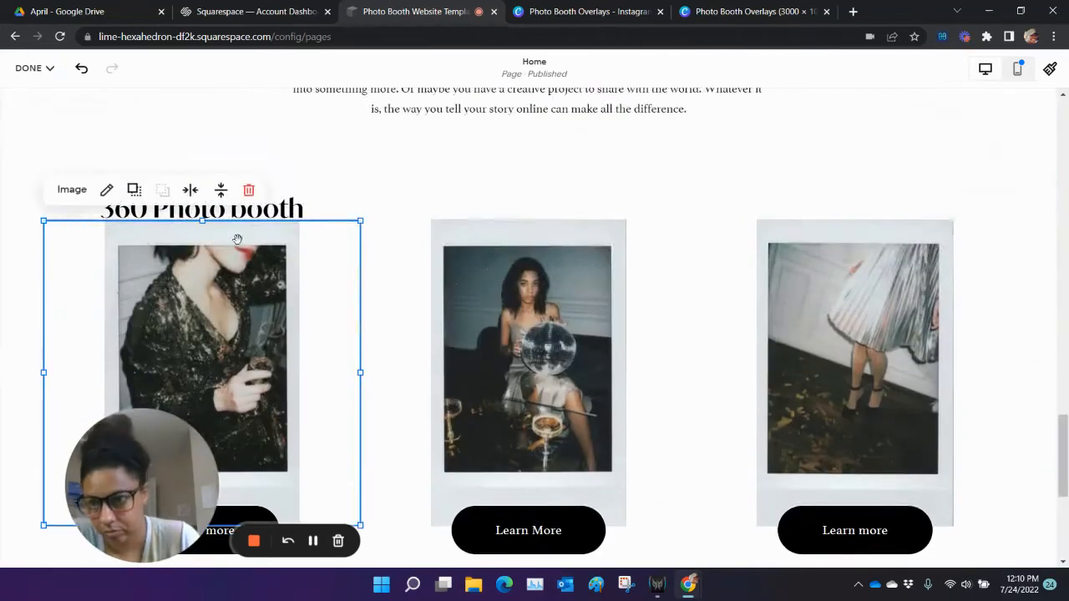
click(301, 215)
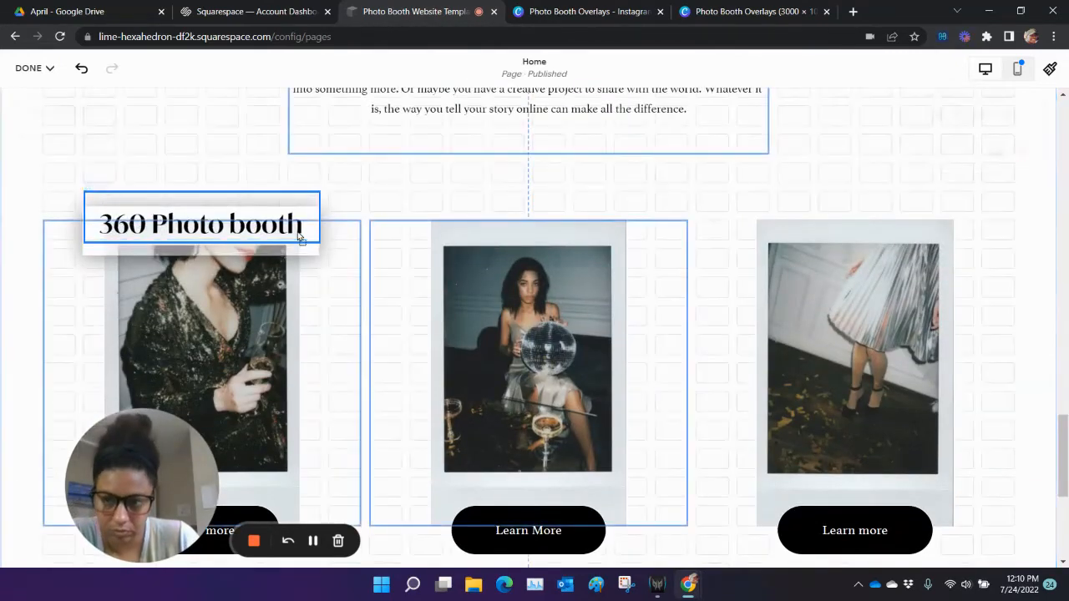
click(247, 208)
key(BackSpace)
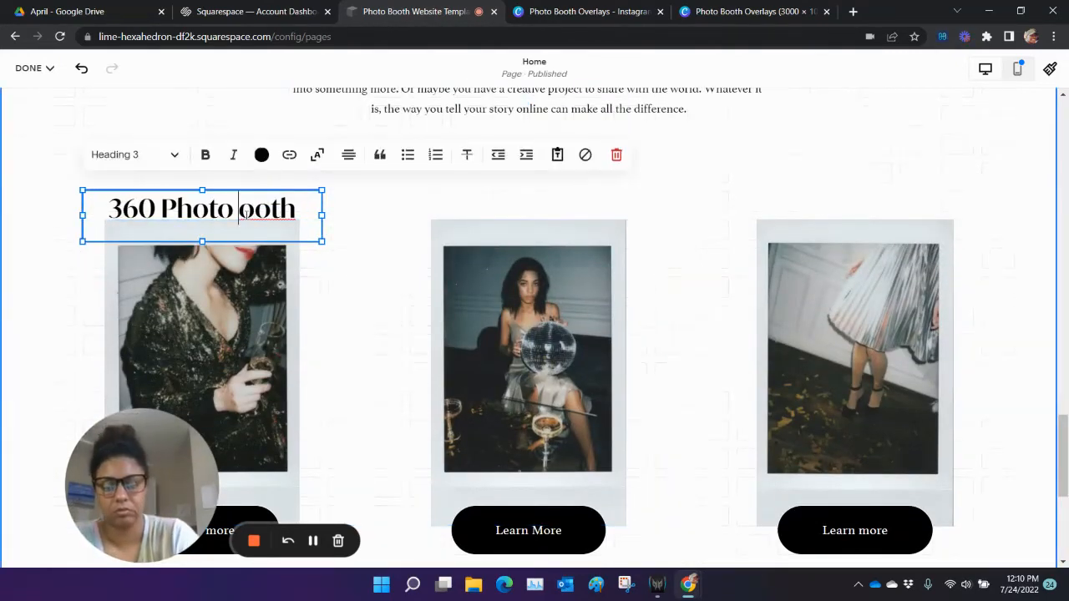
text(B)
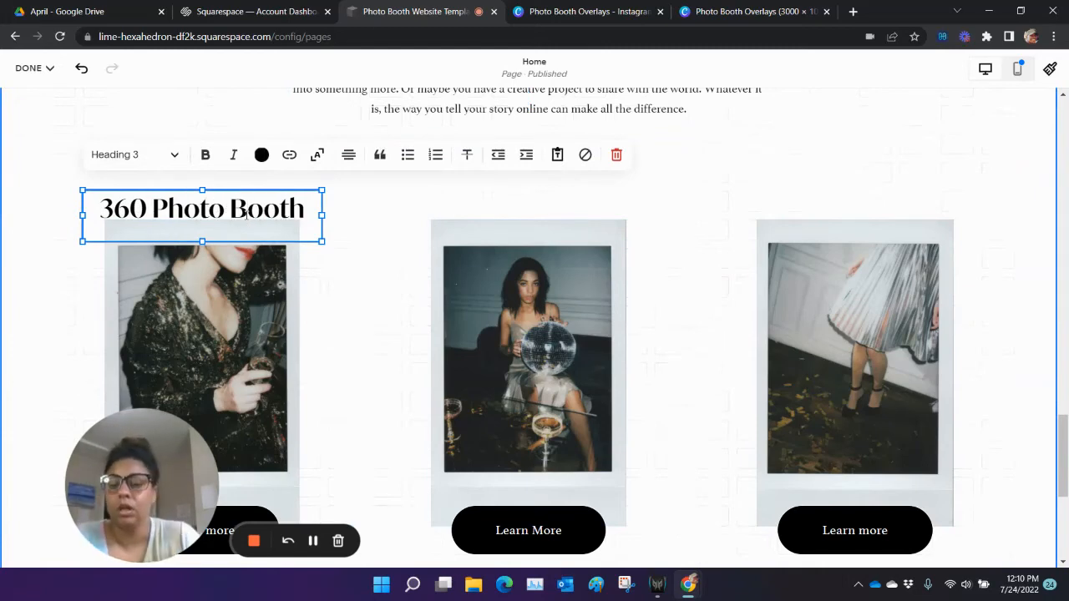
- Lower the first Learn more button clear of its photo and move the 360 Photo Booth text onto the photo's lower white border
scroll(353, 374, down, 2)
drag(239, 393, 250, 461)
scroll(304, 346, up, 3)
drag(261, 289, 265, 441)
scroll(264, 441, down, 4)
drag(239, 157, 239, 306)
click(240, 305)
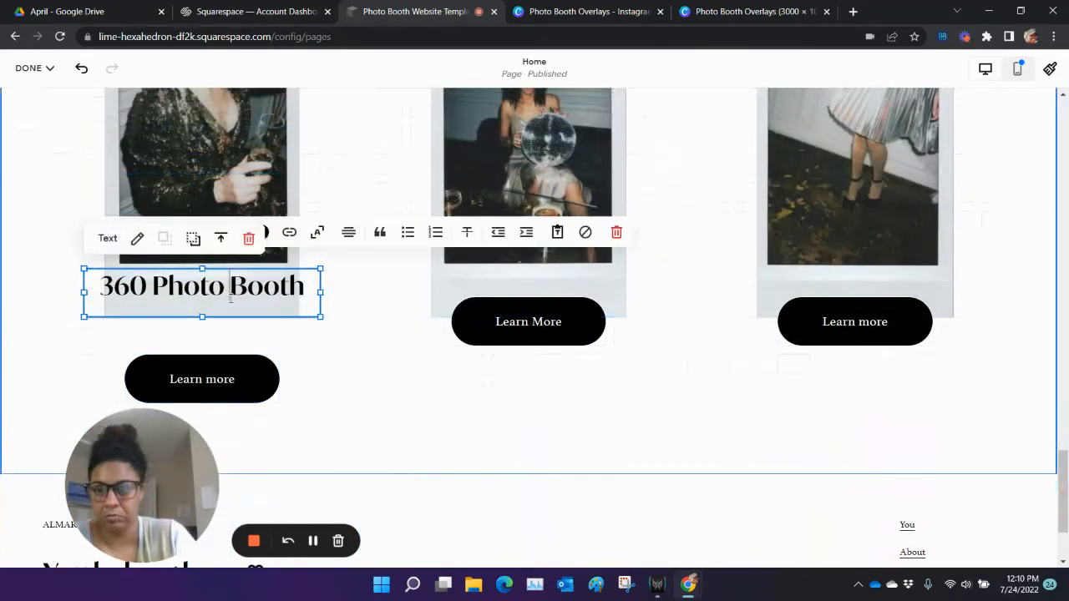
- Change the 360 Photo Booth text style to Heading 4
triple_click(239, 293)
click(133, 232)
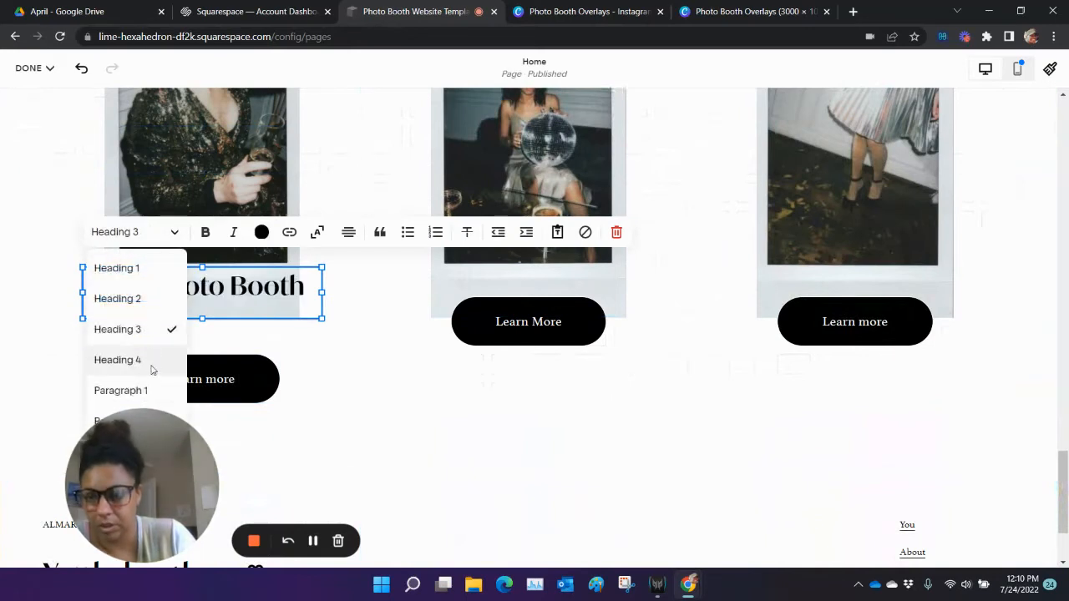
click(149, 362)
click(429, 331)
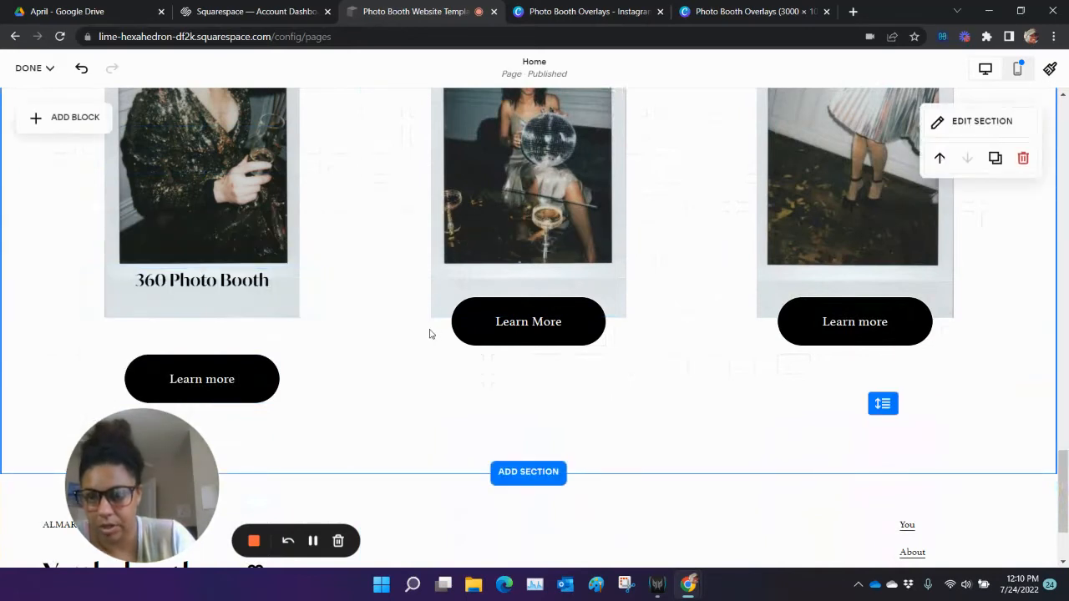
click(194, 292)
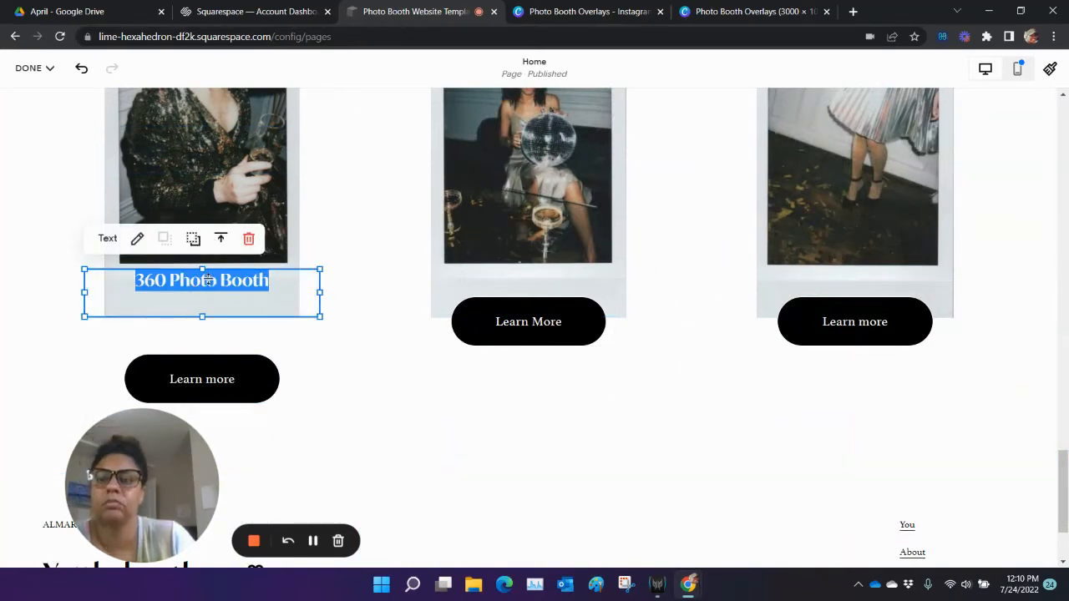
click(208, 280)
click(193, 313)
drag(201, 303, 270, 289)
click(216, 290)
click(332, 354)
click(328, 351)
click(253, 280)
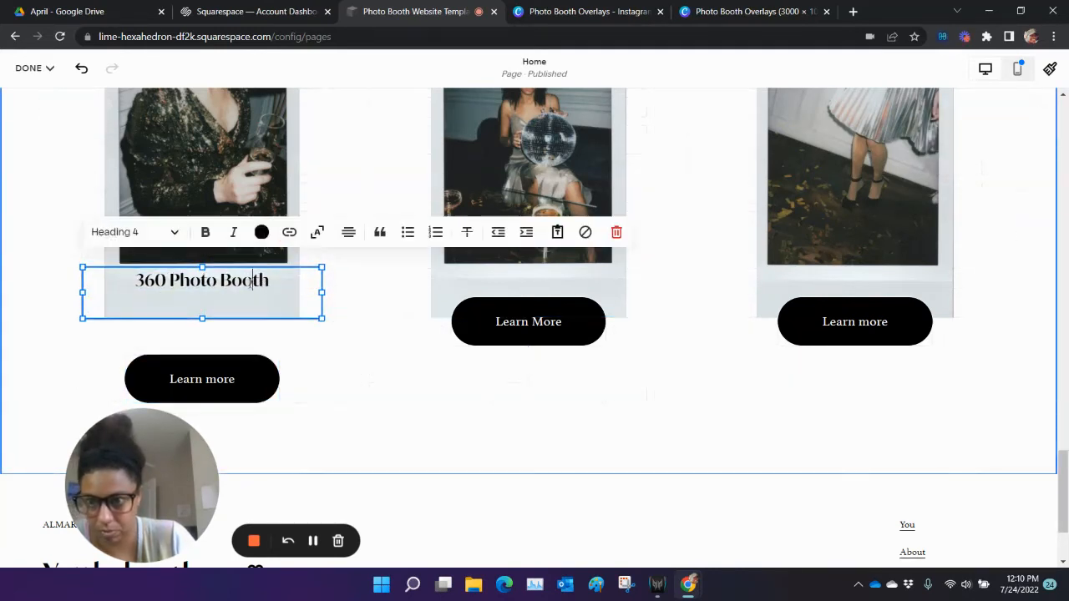
click(251, 298)
click(269, 285)
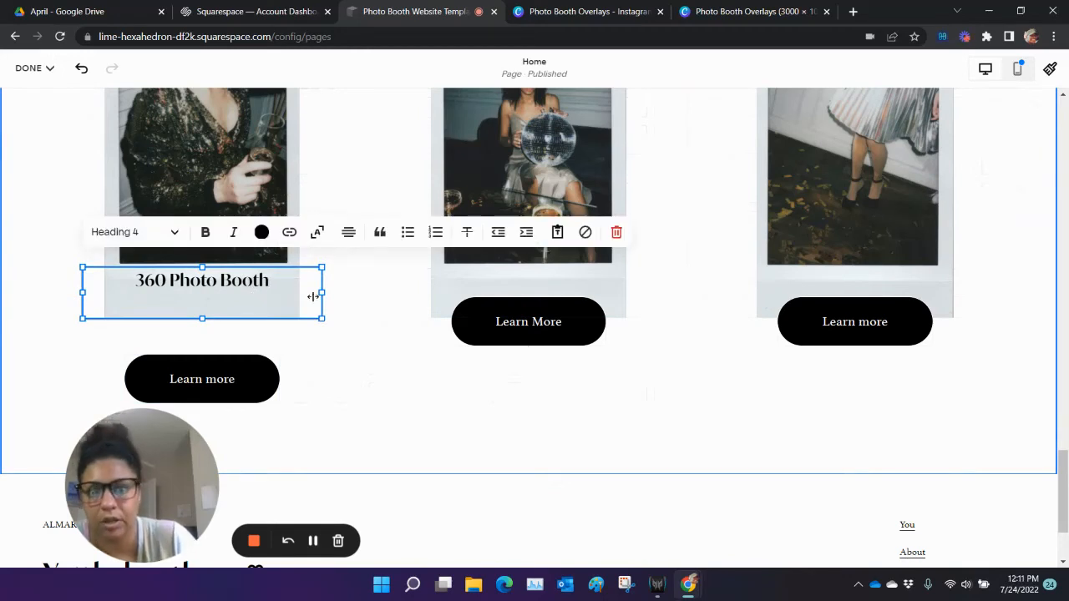
- Align the 360 Photo Booth text vertically to the middle of its text block
click(407, 356)
click(279, 280)
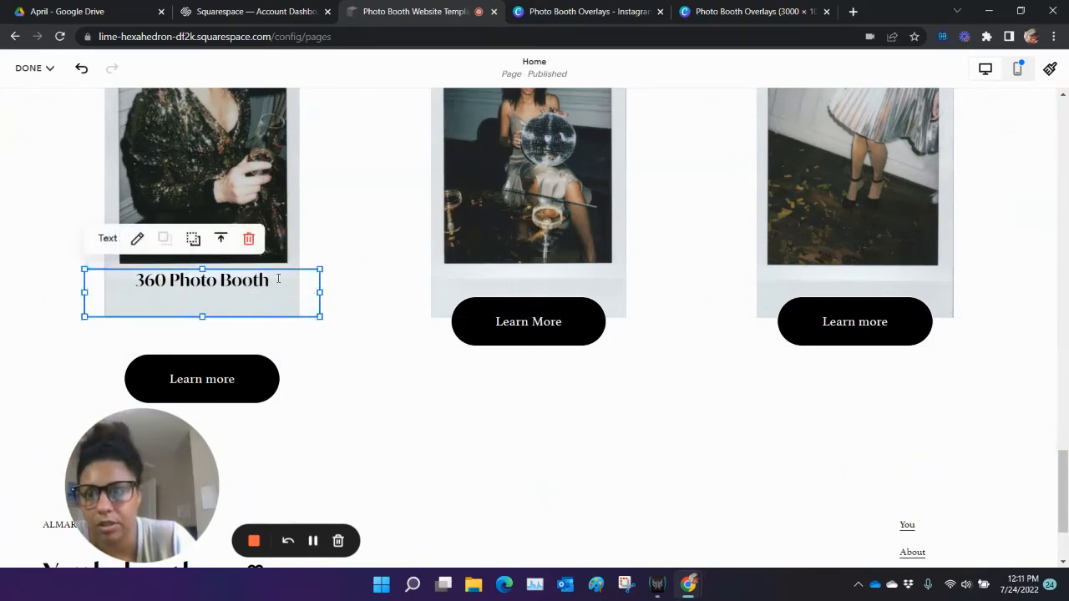
click(222, 241)
click(220, 270)
click(348, 393)
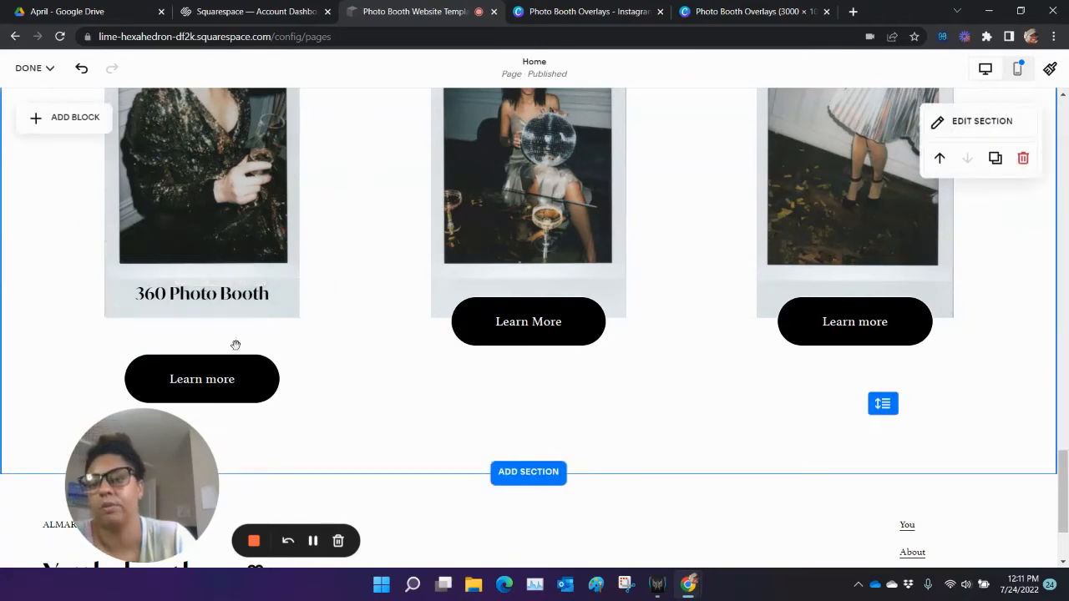
- Lower the second and third photos' Learn More buttons below their photos, level with the first photo's button
scroll(344, 405, up, 3)
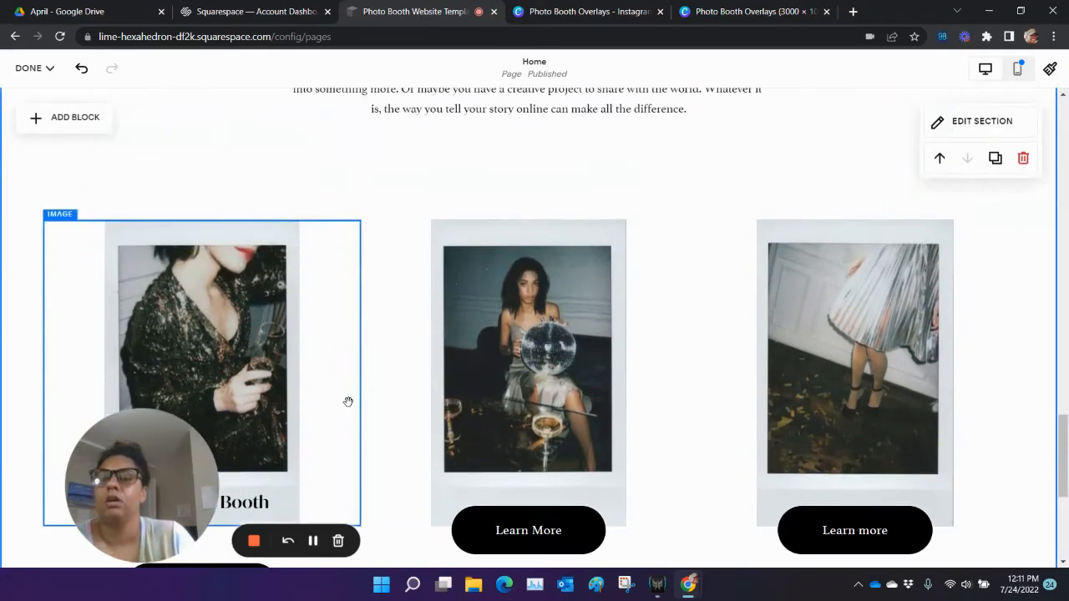
scroll(348, 402, up, 3)
scroll(351, 409, down, 5)
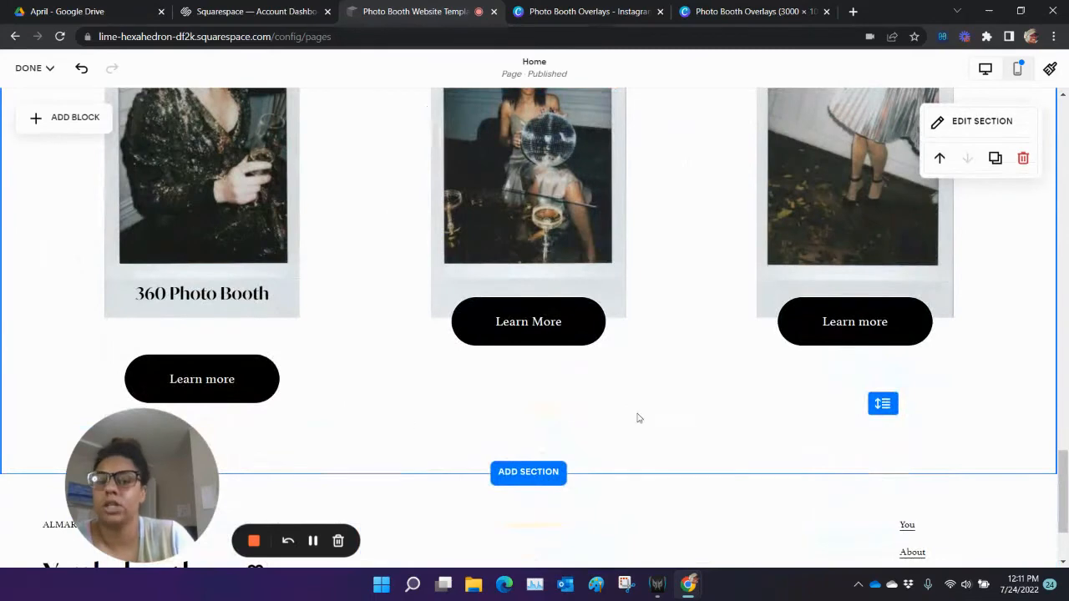
drag(557, 339, 558, 406)
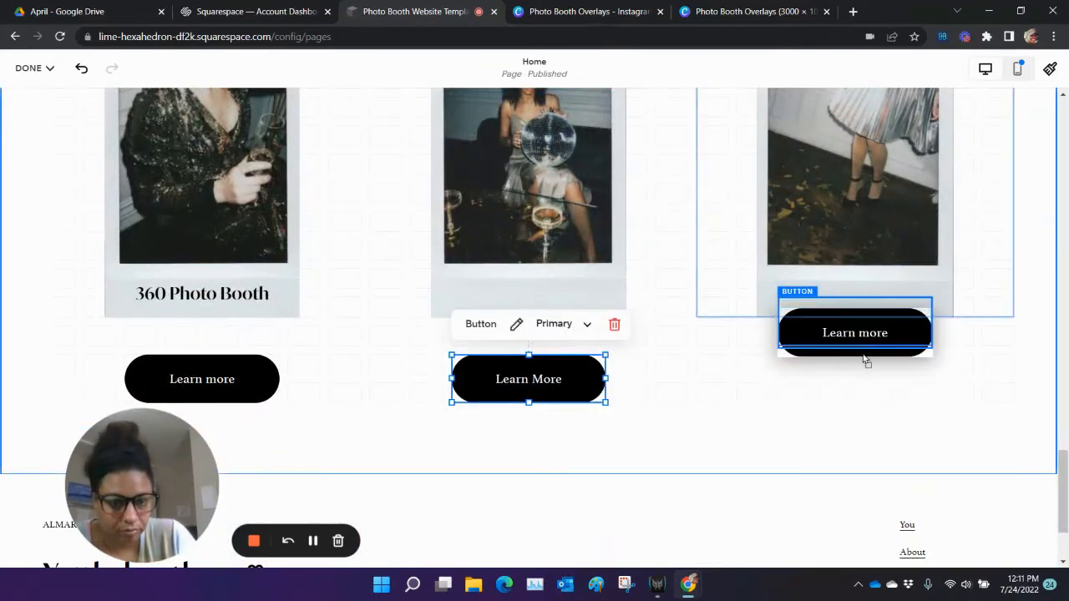
drag(865, 359, 866, 381)
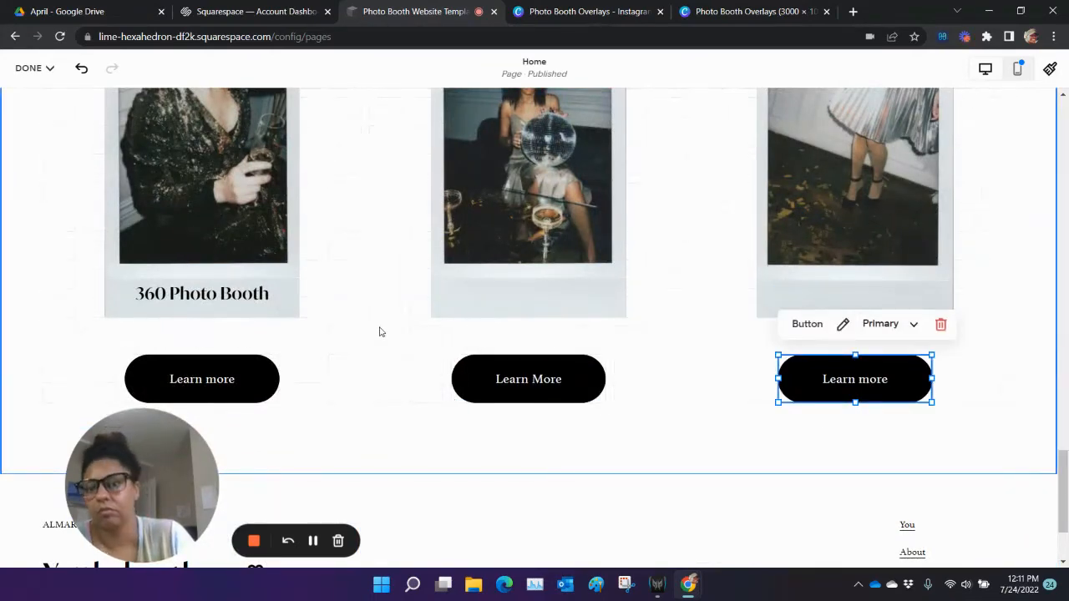
scroll(380, 331, up, 3)
scroll(376, 325, down, 2)
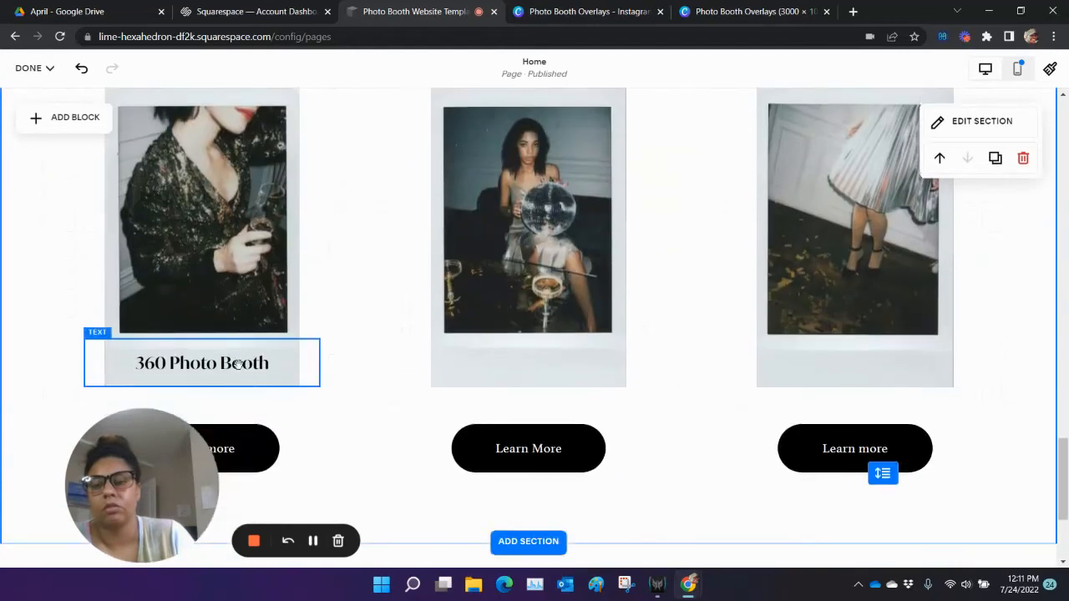
- Add a text block to the photo section and enter "Mirror Air Photo Booth" in it
click(238, 364)
click(336, 237)
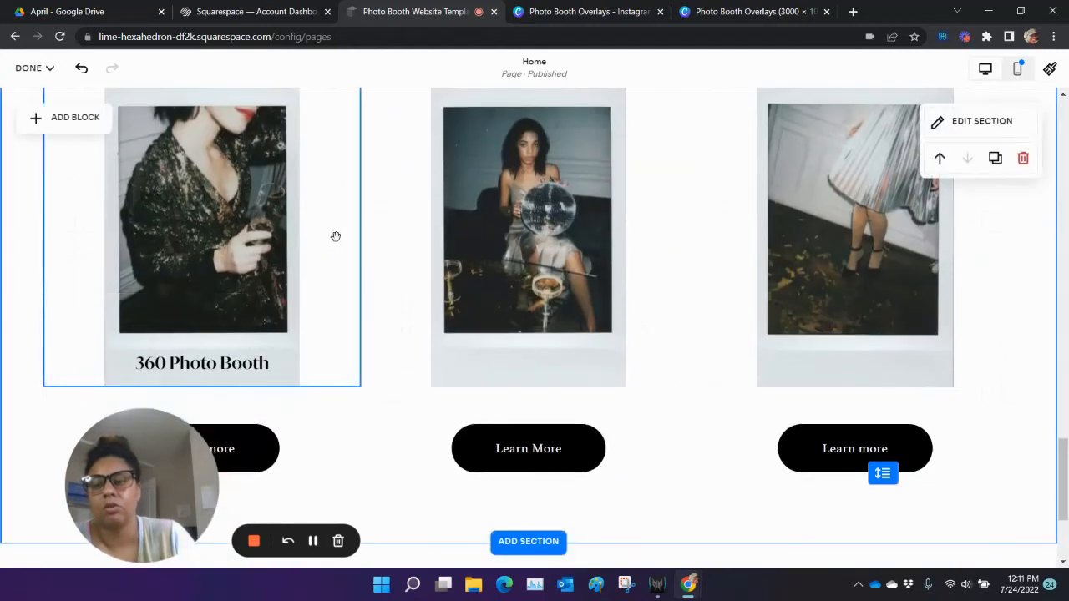
click(98, 113)
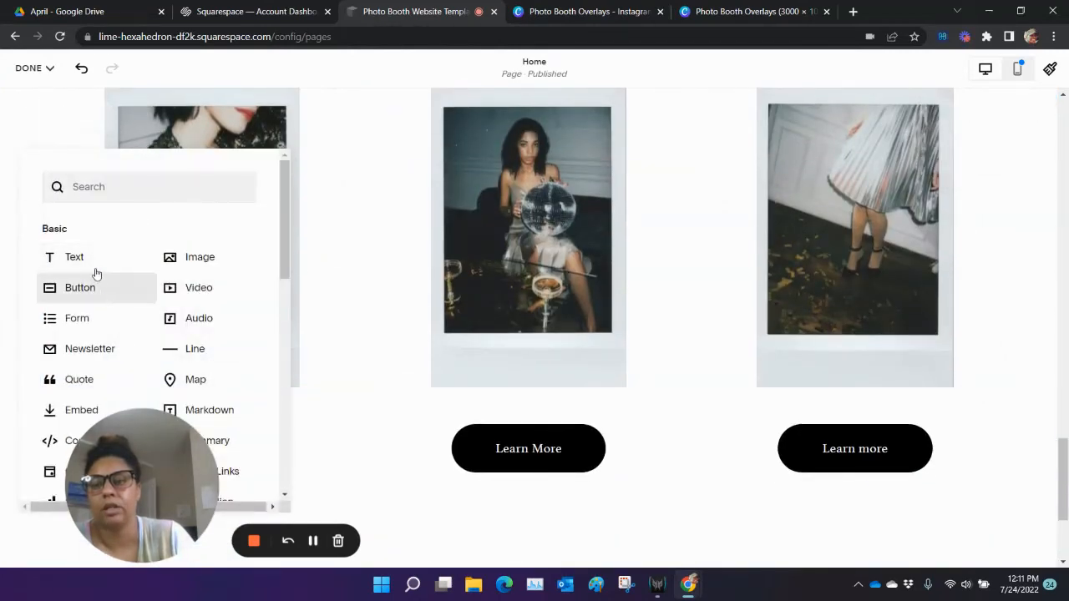
click(83, 260)
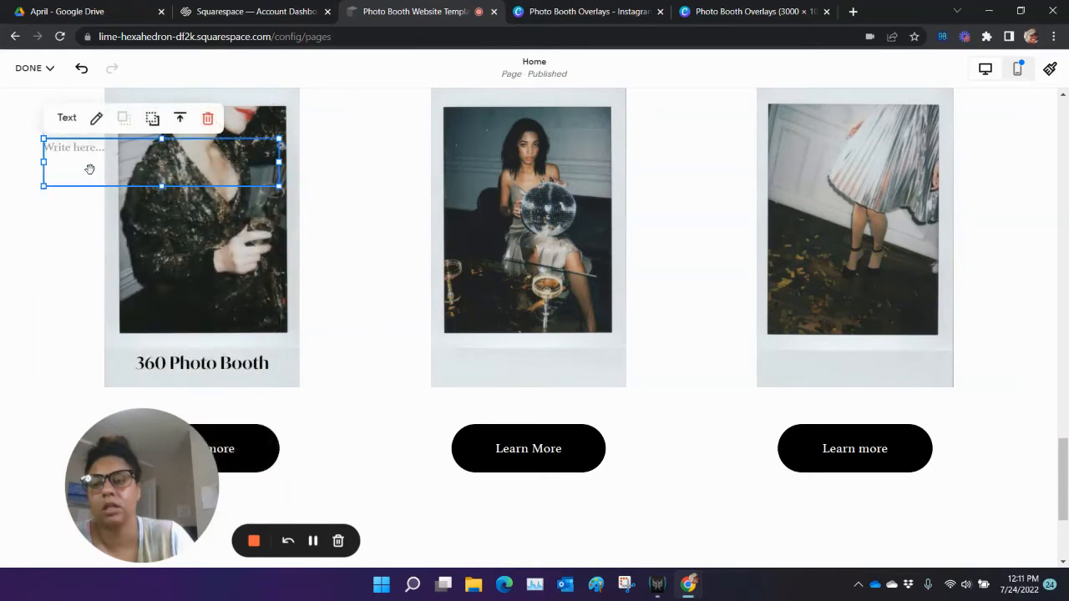
click(74, 148)
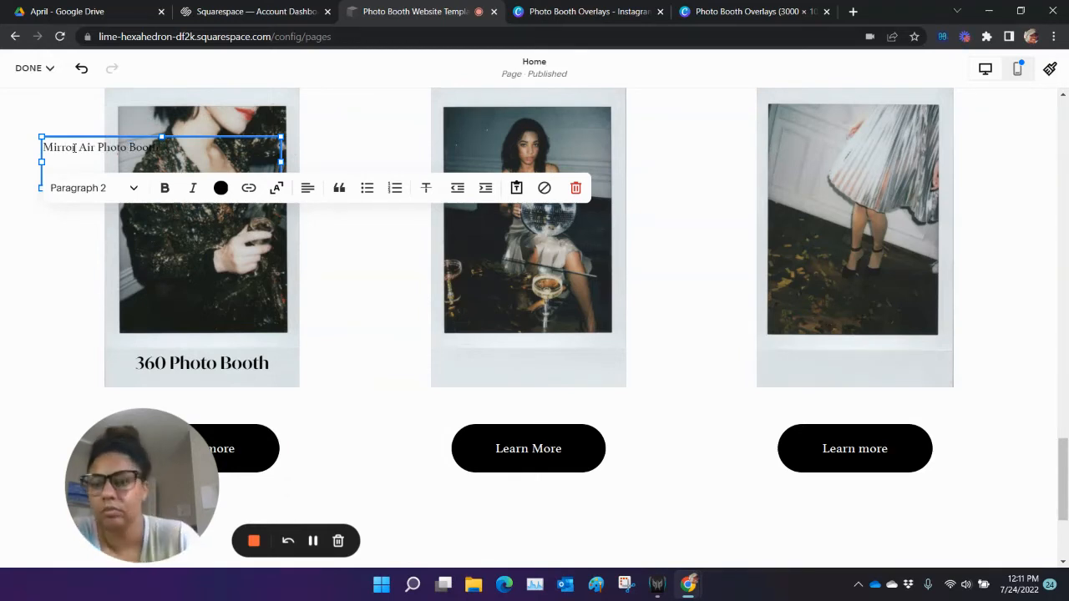
- Format the Mirror Air Photo Booth text as Heading 4 and centre it horizontally
triple_click(74, 148)
click(59, 187)
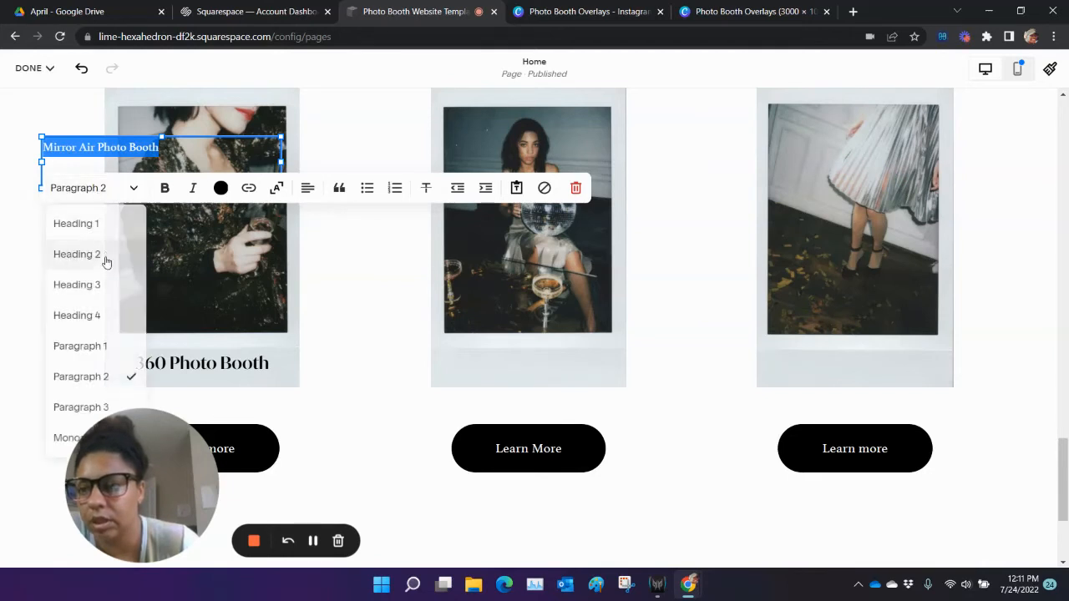
click(104, 318)
click(311, 187)
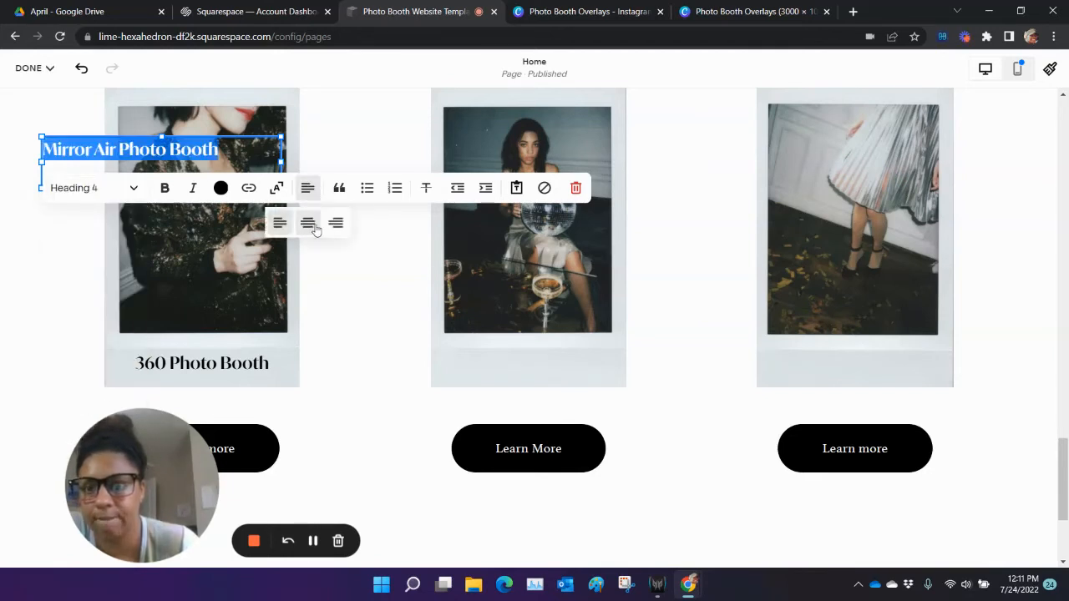
click(307, 223)
click(315, 151)
- Move the Mirror Air Photo Booth text onto the second photo's lower white border and align it vertically to the middle of its block
drag(185, 160, 531, 362)
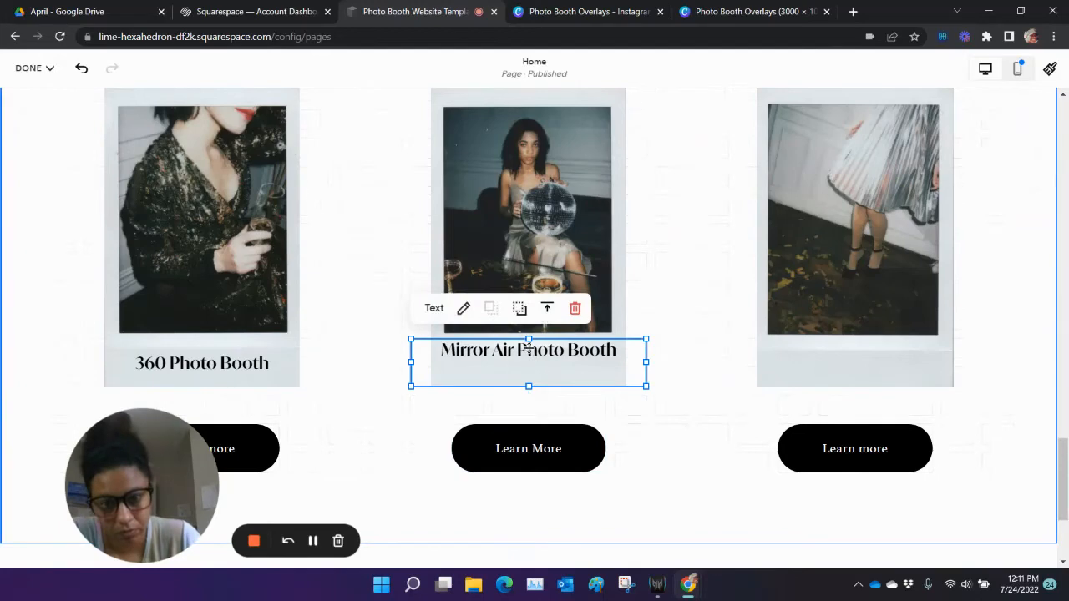
click(547, 309)
click(575, 342)
click(667, 430)
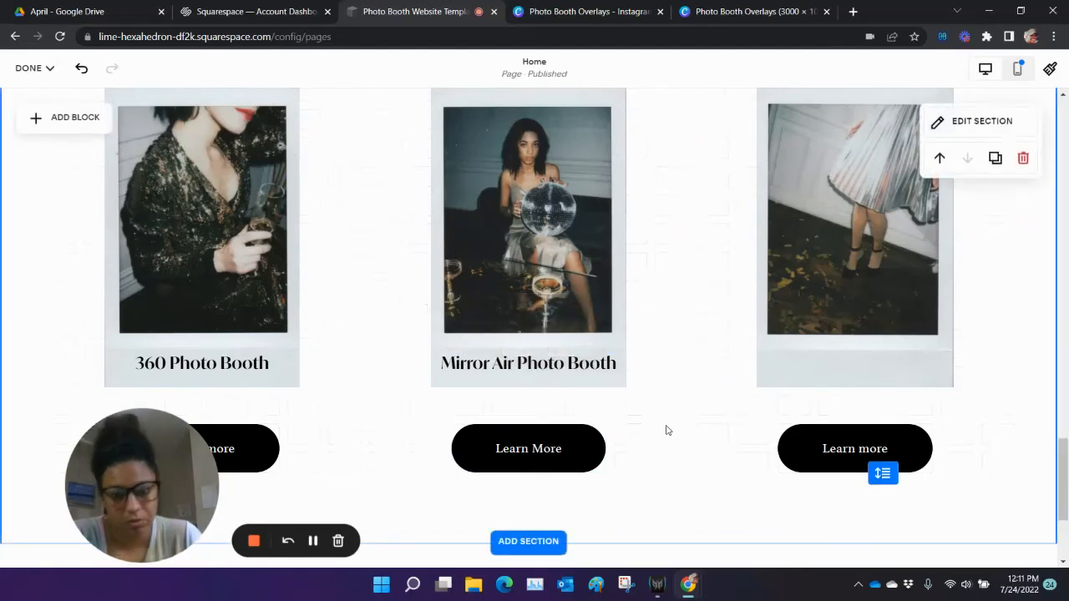
- Add another empty text block to the photo section for the third photo's label
scroll(667, 430, up, 2)
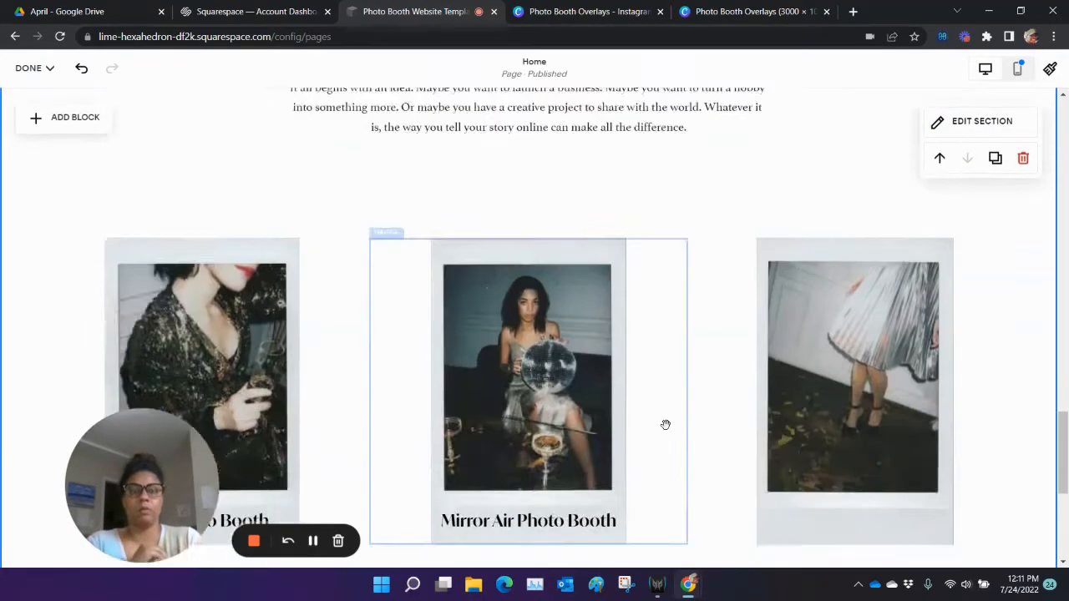
scroll(667, 430, down, 3)
click(83, 119)
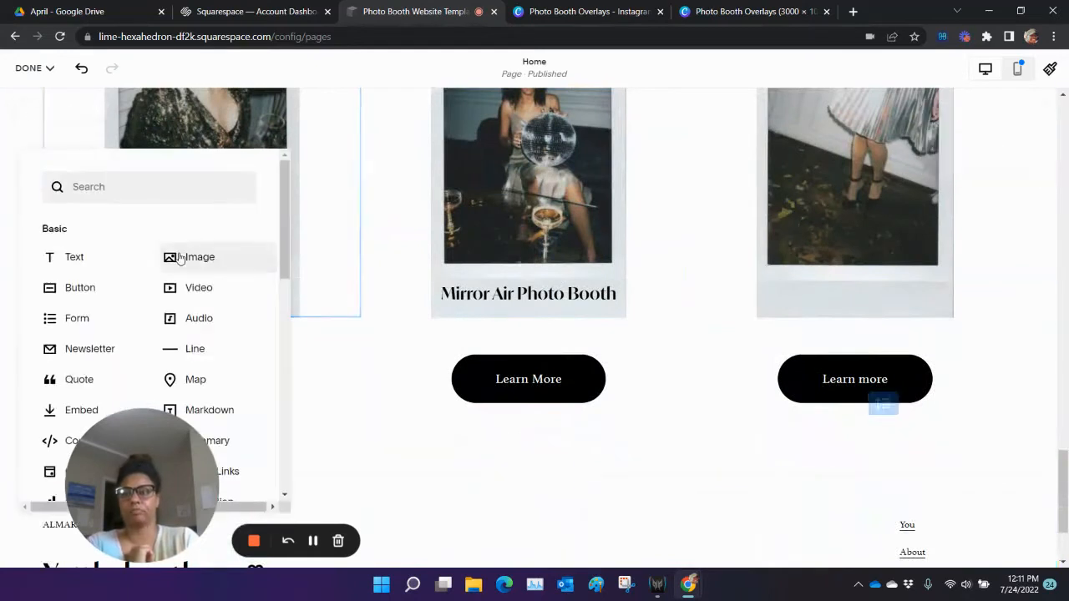
click(75, 256)
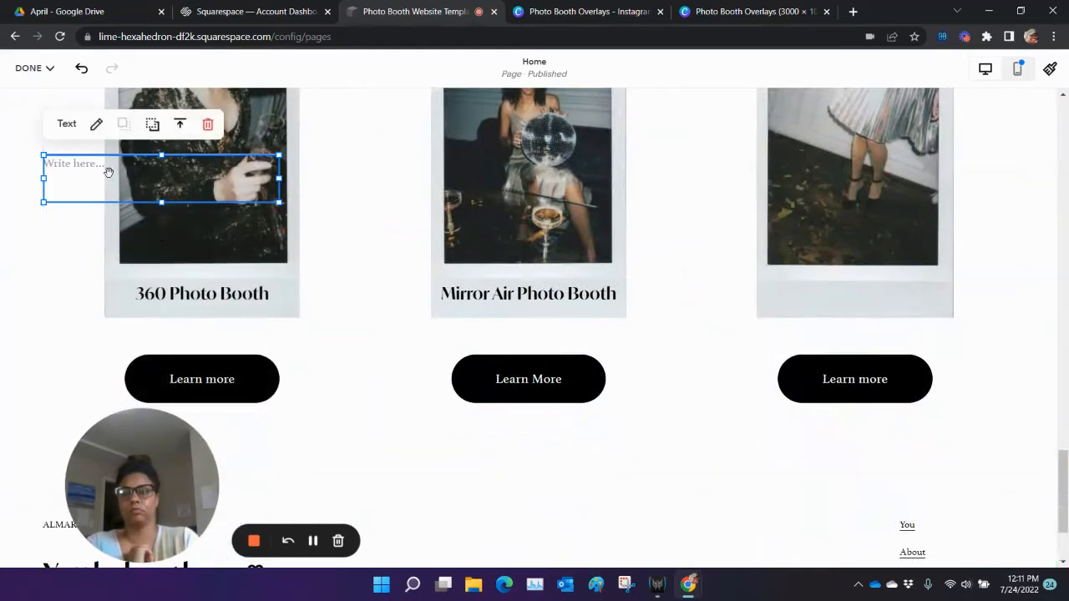
- Write "Ring Roamer" in the empty text block over the first polaroid
click(85, 162)
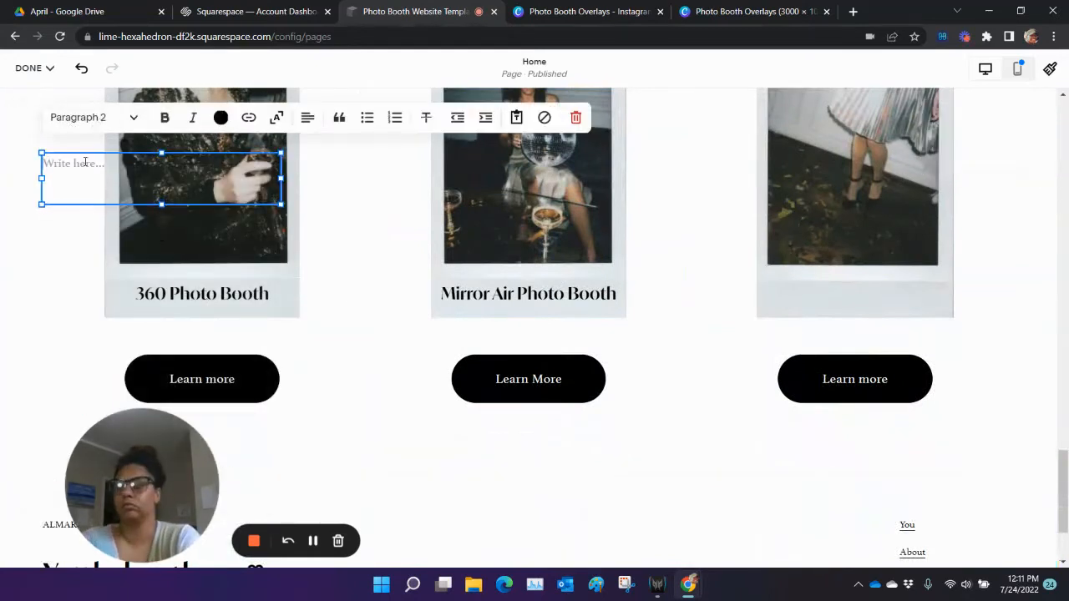
text(Ring Roamer)
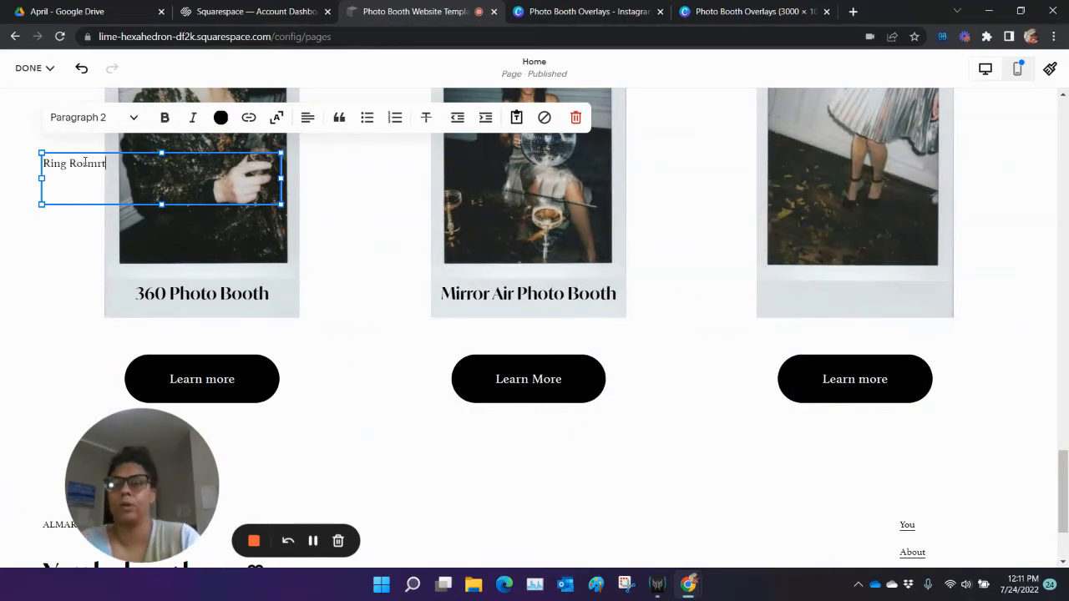
key(BackSpace)
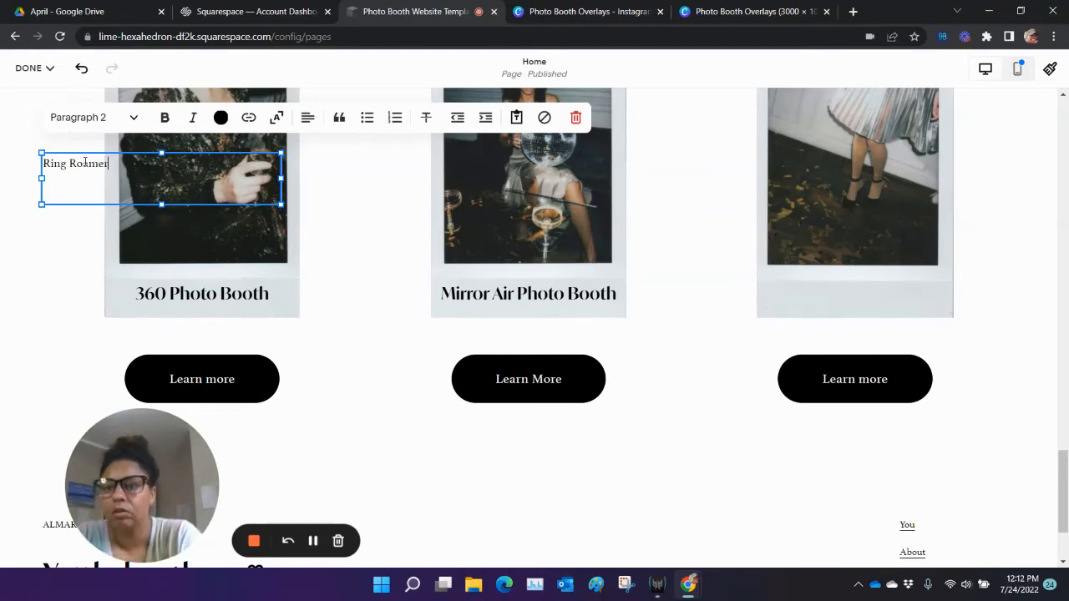
- Format the "Ring Roamer" text as Heading 4 and centre-align it
triple_click(86, 162)
click(108, 117)
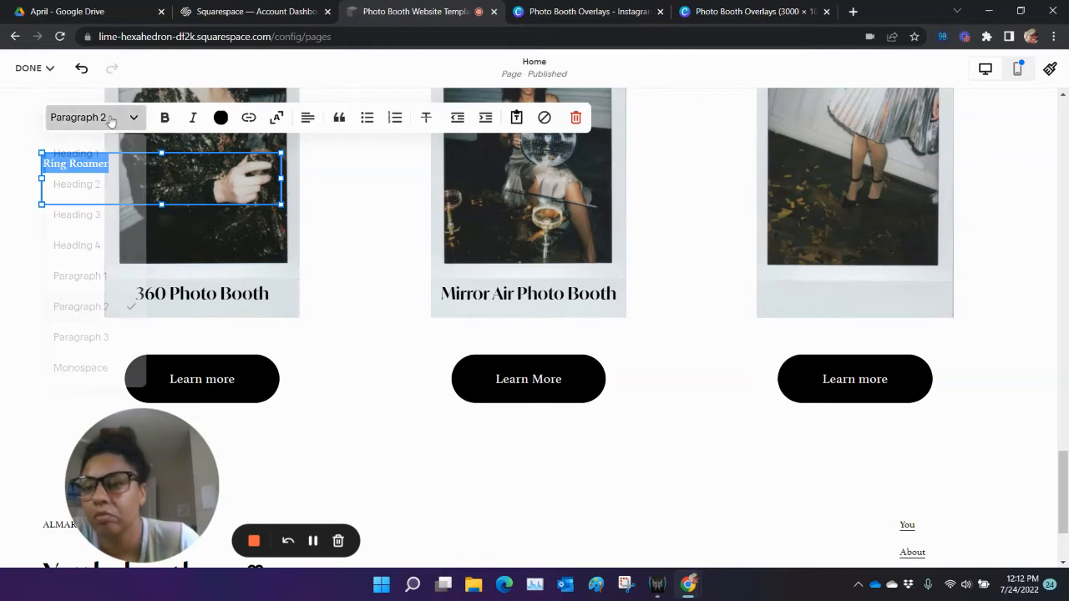
click(117, 243)
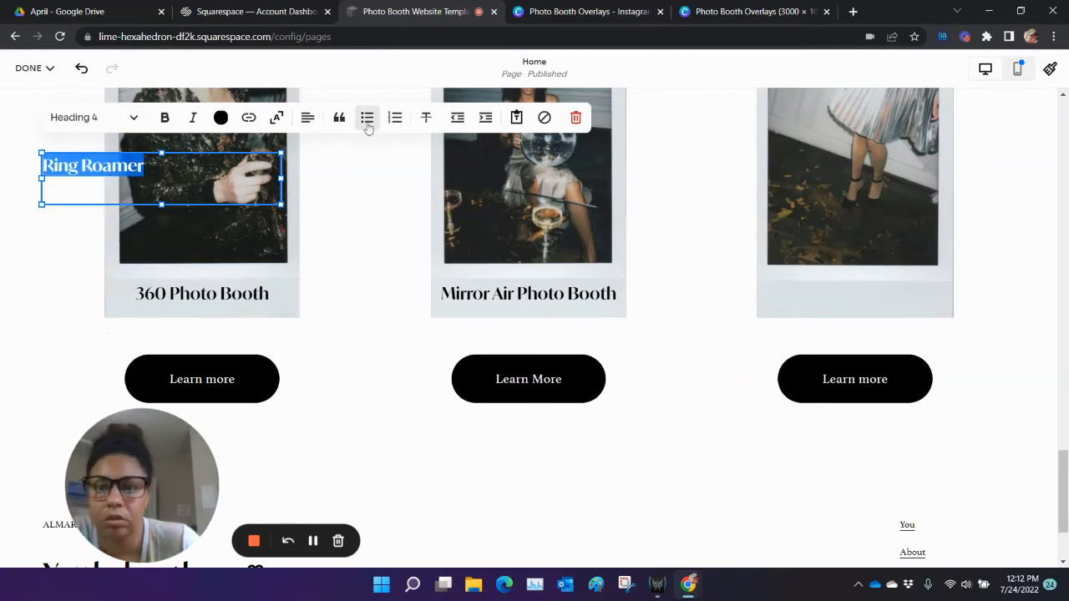
click(307, 117)
click(307, 152)
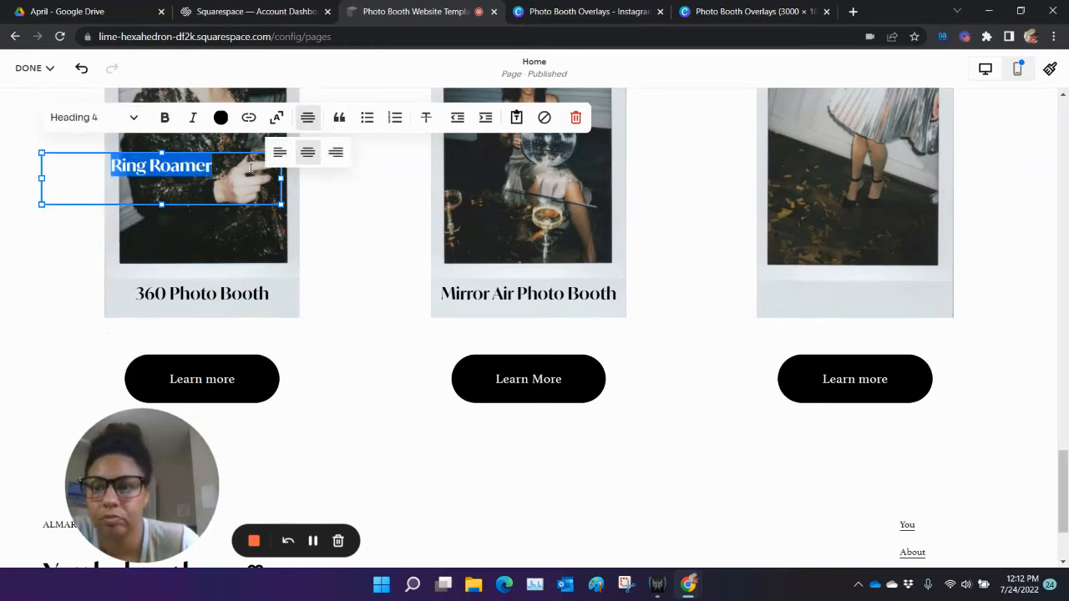
- Move the Ring Roamer text block onto the bottom border of the third polaroid and centre its text vertically
click(391, 258)
drag(206, 184, 900, 298)
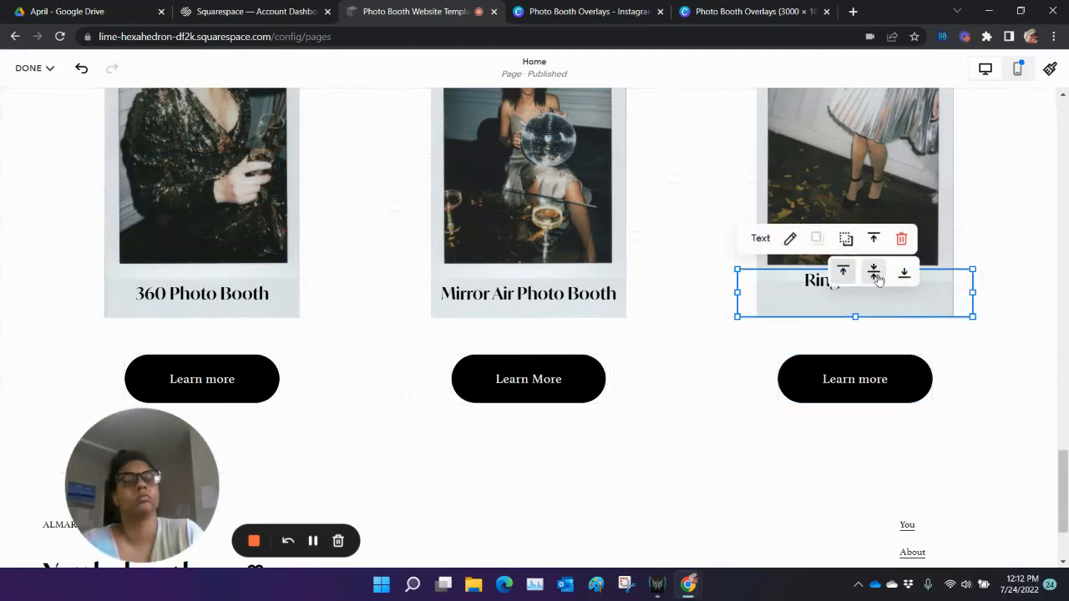
click(973, 376)
- Look over the whole home page, from the hero banner through the Photo Booth Rentals section to the footer
scroll(970, 373, up, 3)
scroll(974, 376, up, 5)
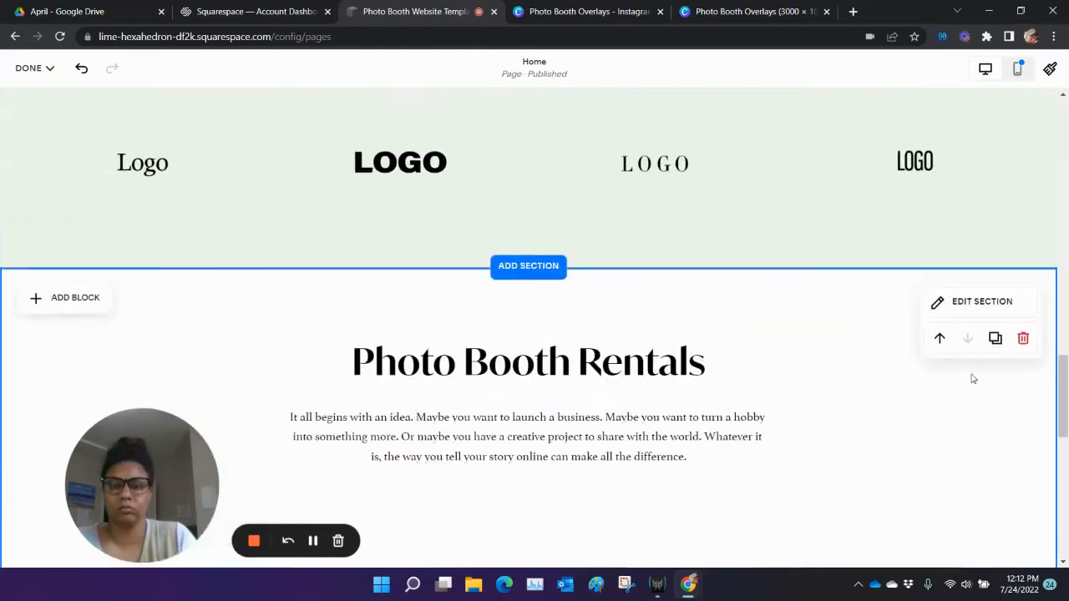
scroll(693, 377, down, 5)
scroll(694, 382, down, 5)
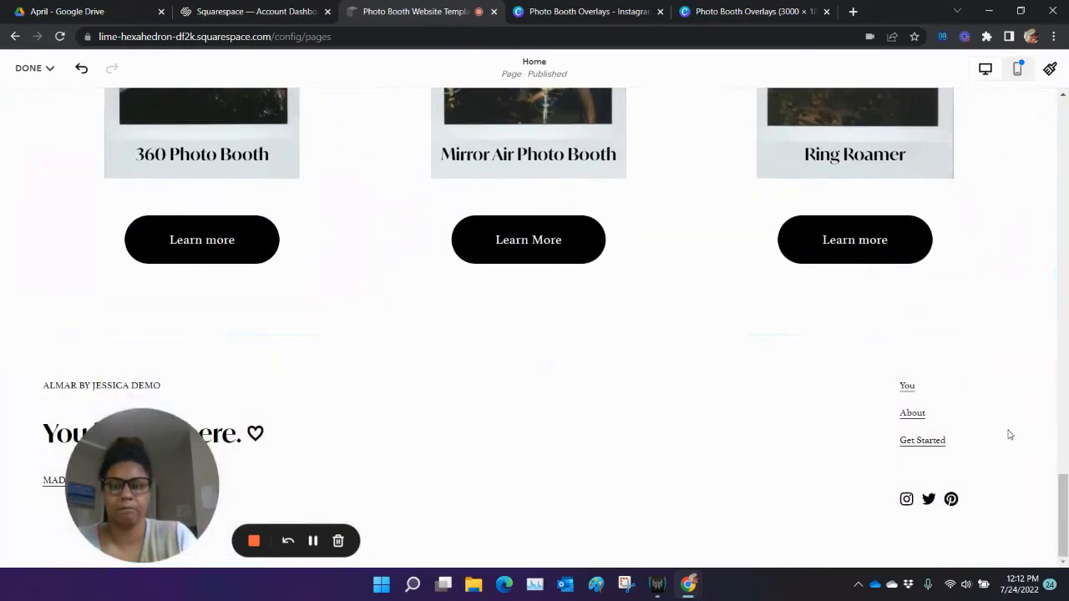
scroll(1009, 434, up, 10)
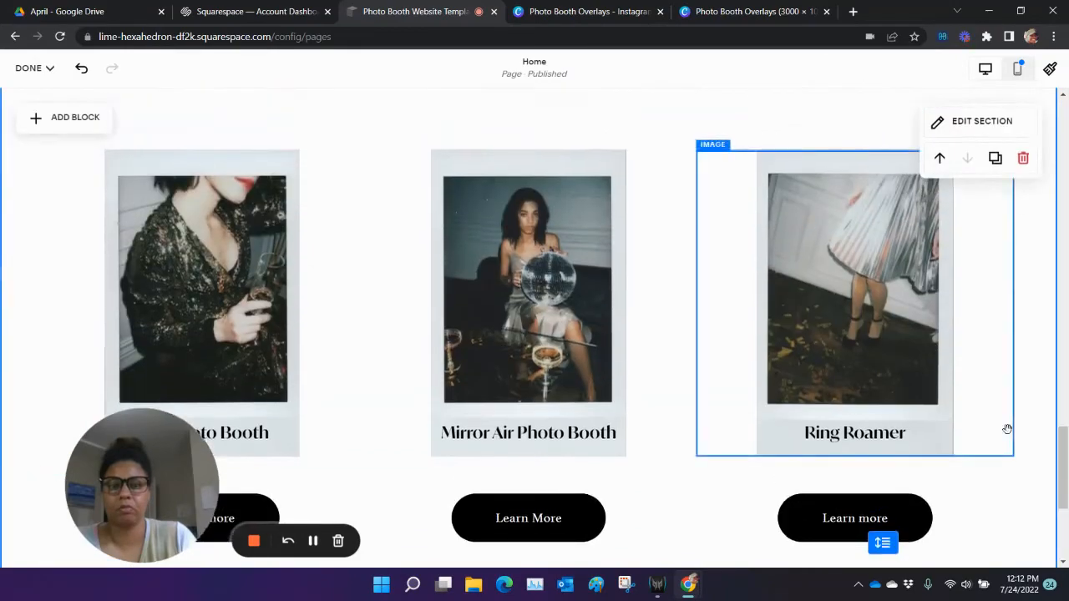
scroll(1009, 435, up, 15)
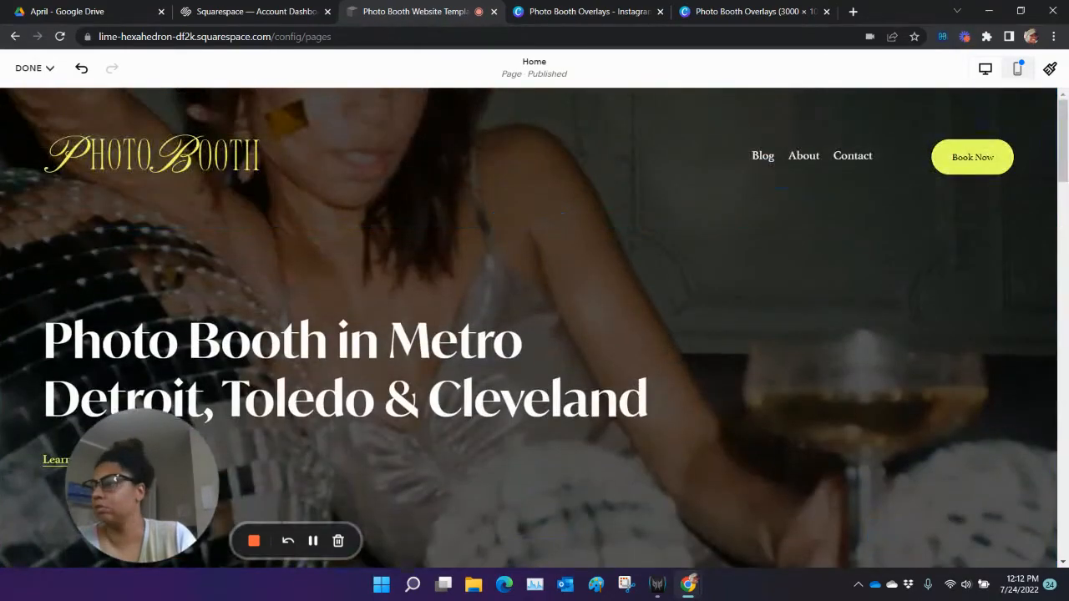
scroll(652, 432, down, 10)
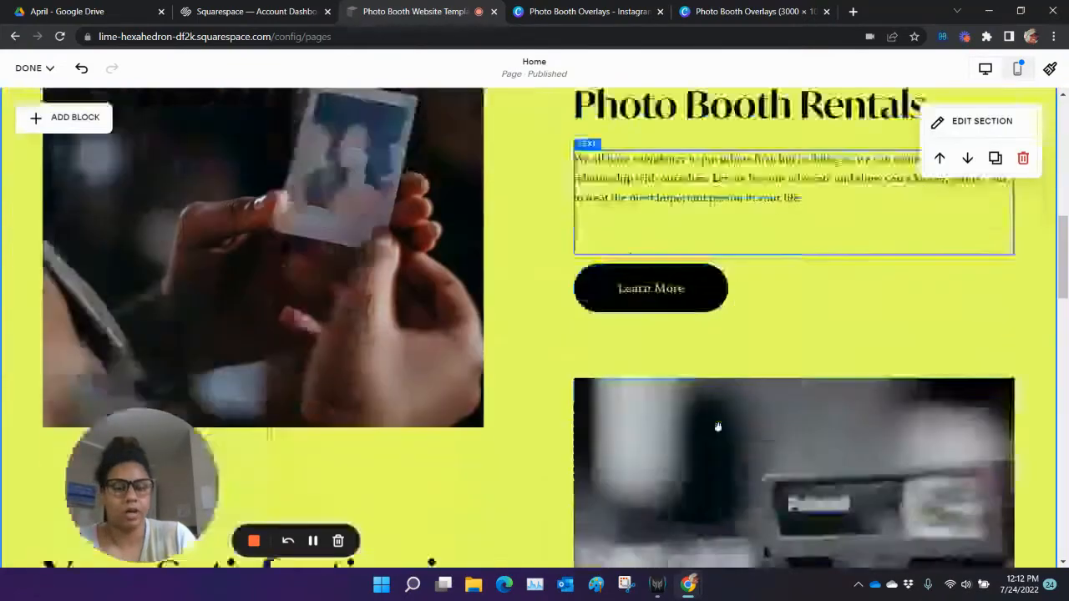
scroll(718, 427, down, 12)
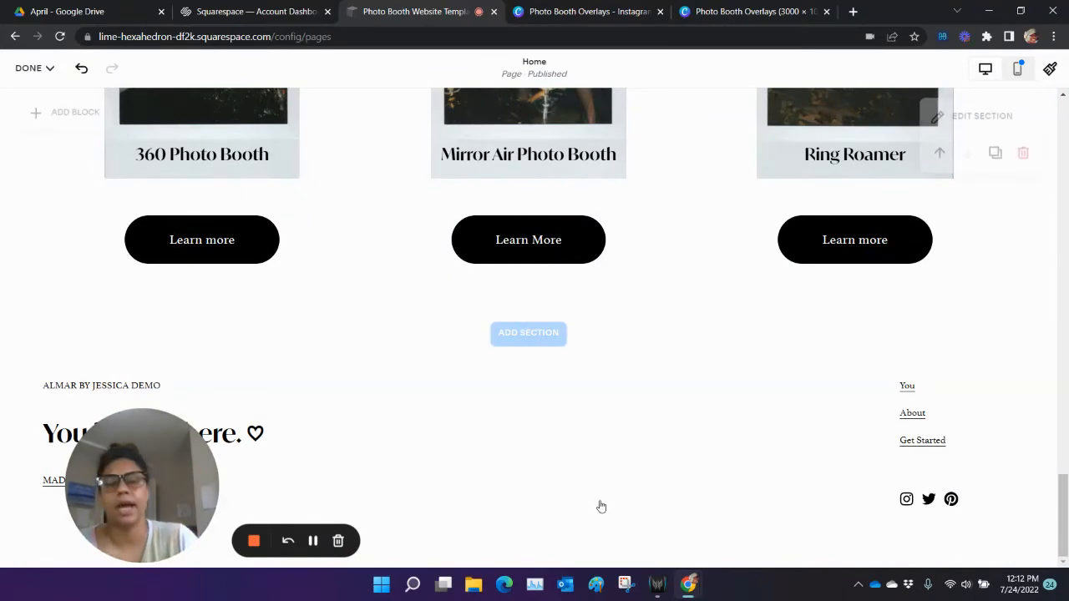
scroll(1028, 436, up, 20)
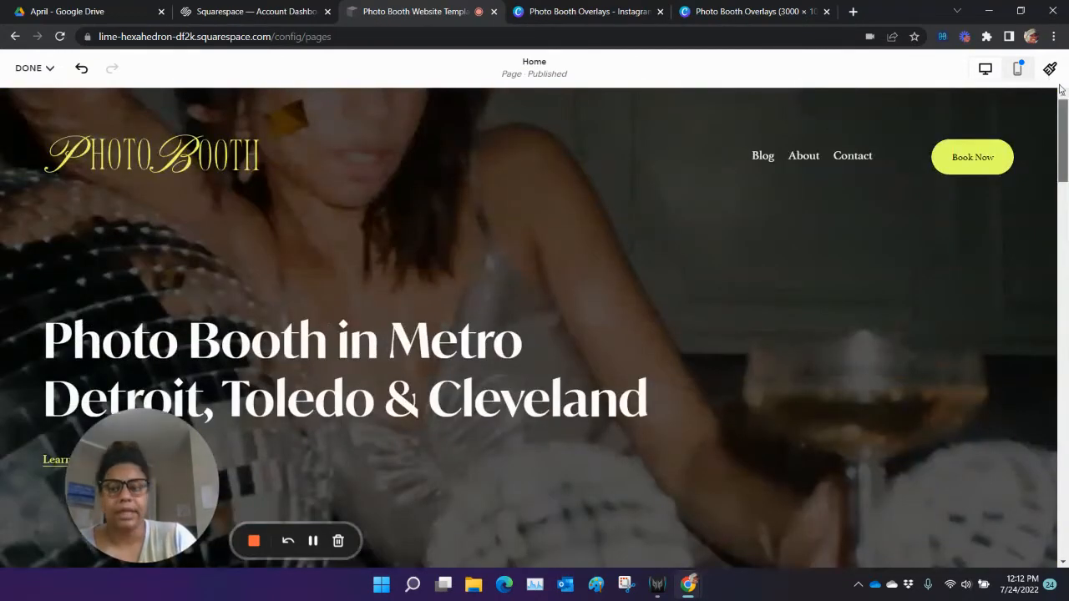
- Examine each home page section in turn: hero, yellow feature section, logo strip, polaroid captions and footer
scroll(1067, 126, down, 1)
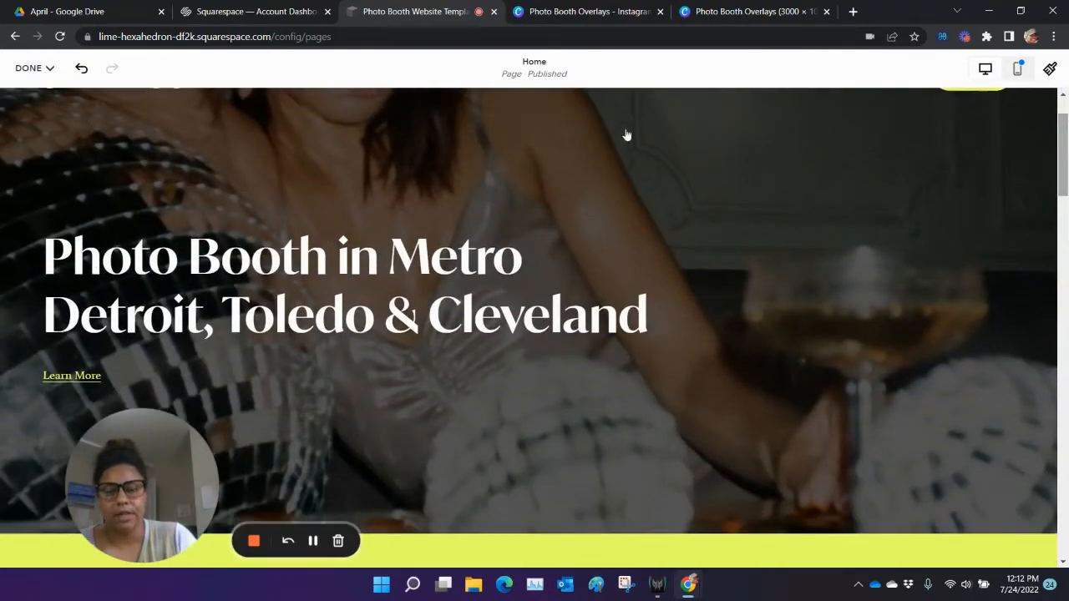
drag(1064, 177, 1066, 326)
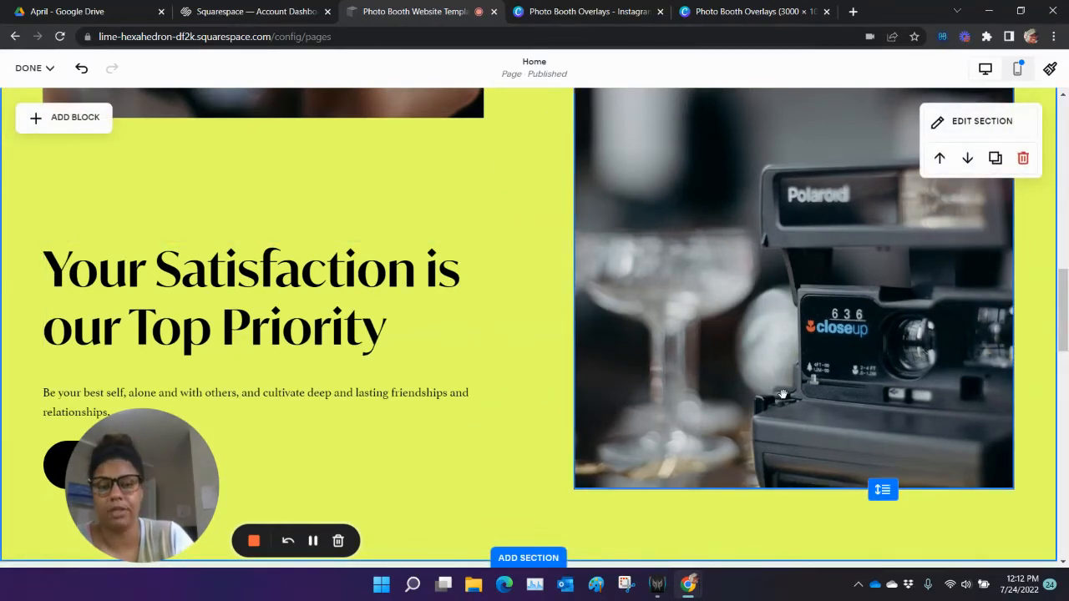
scroll(760, 399, up, 3)
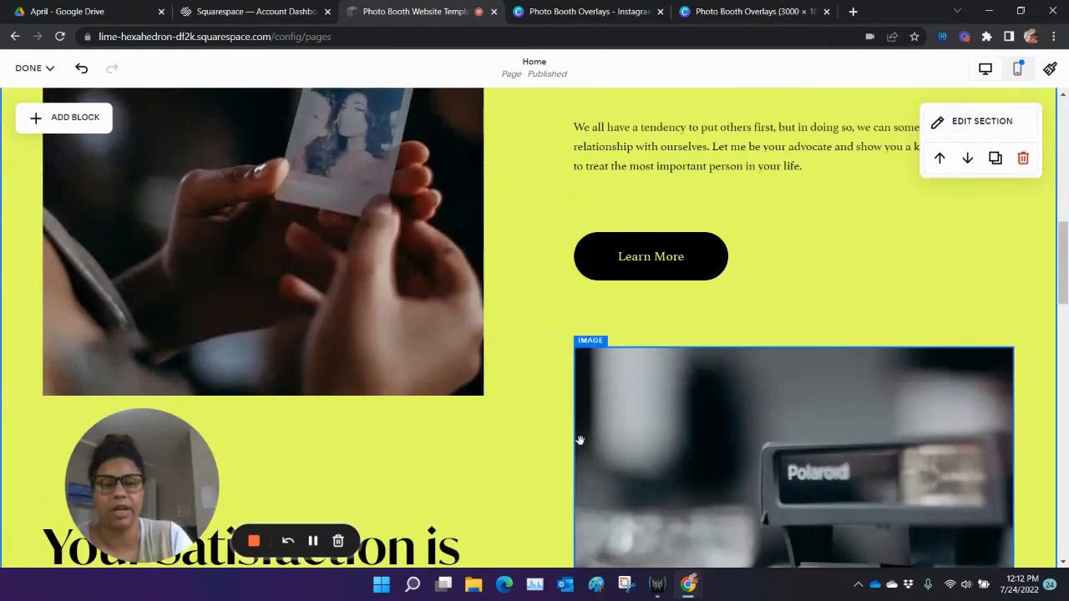
scroll(581, 440, up, 2)
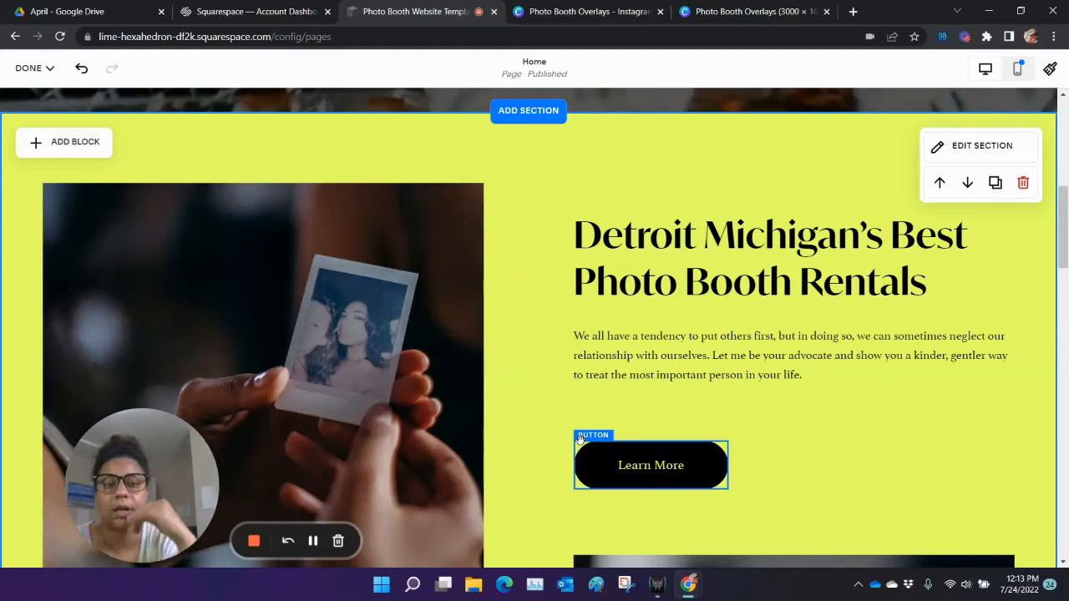
scroll(563, 360, down, 1)
scroll(563, 360, down, 10)
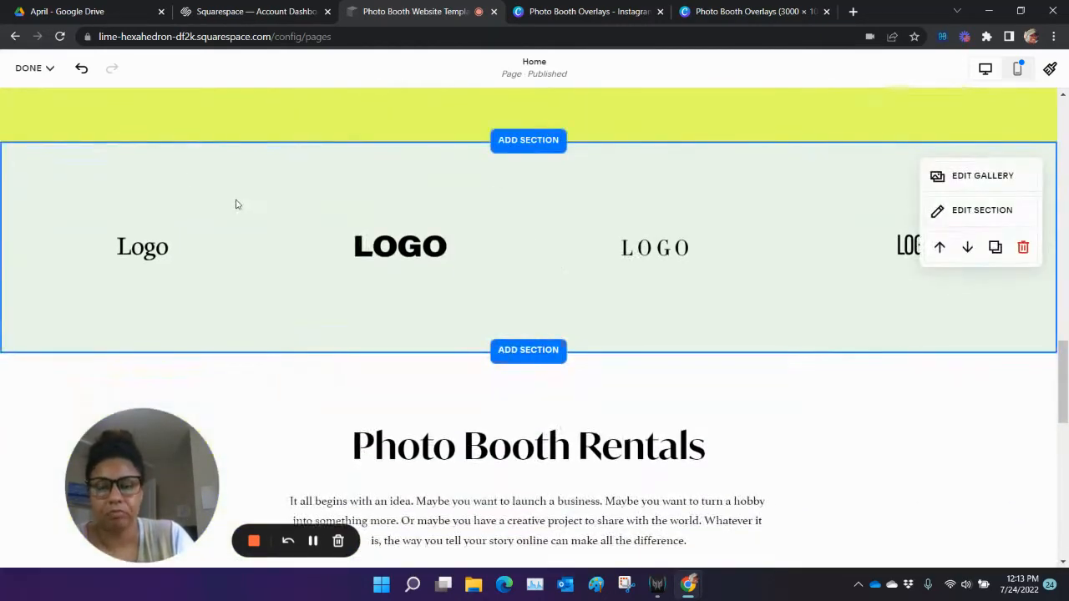
scroll(442, 372, down, 4)
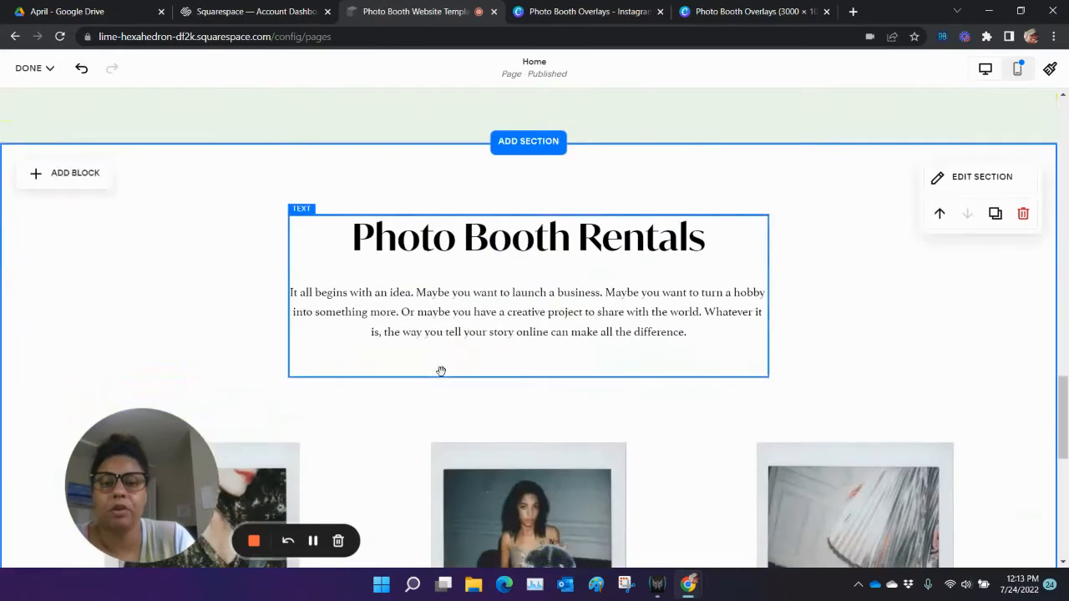
scroll(493, 205, down, 3)
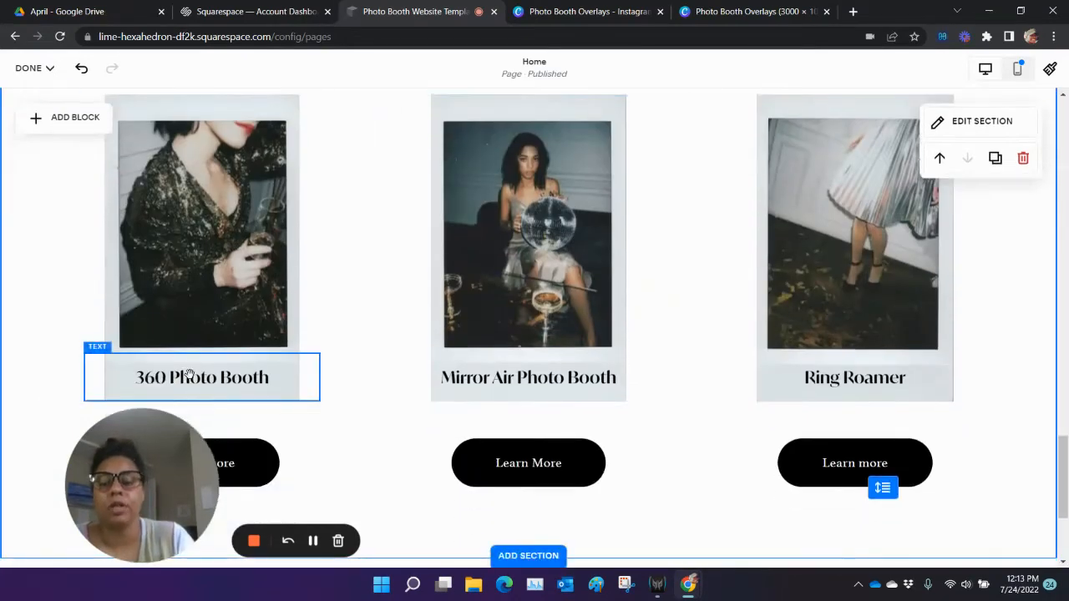
scroll(190, 297, down, 1)
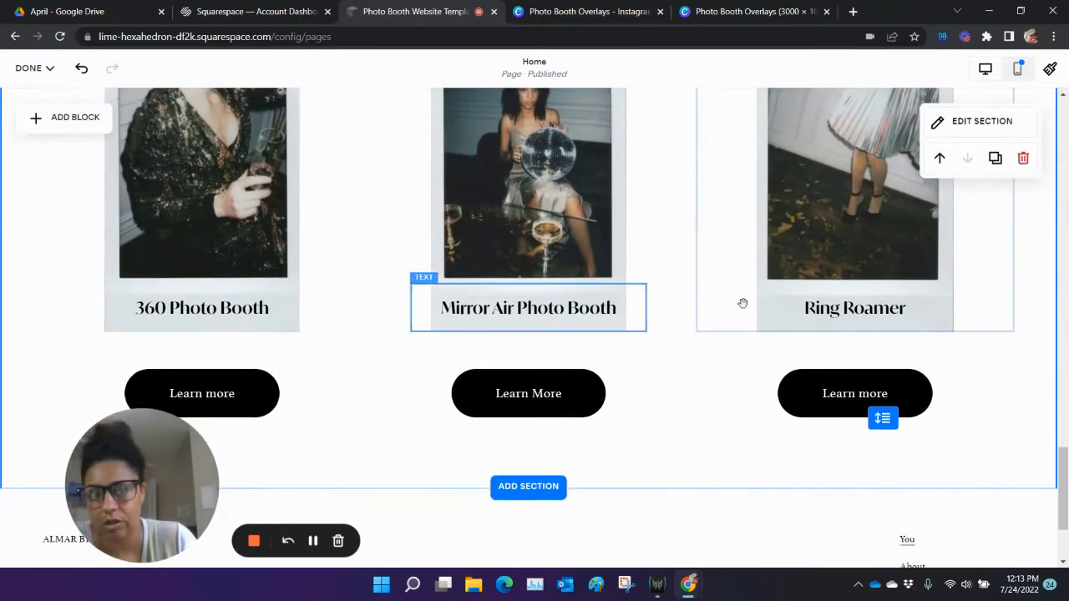
scroll(462, 345, down, 2)
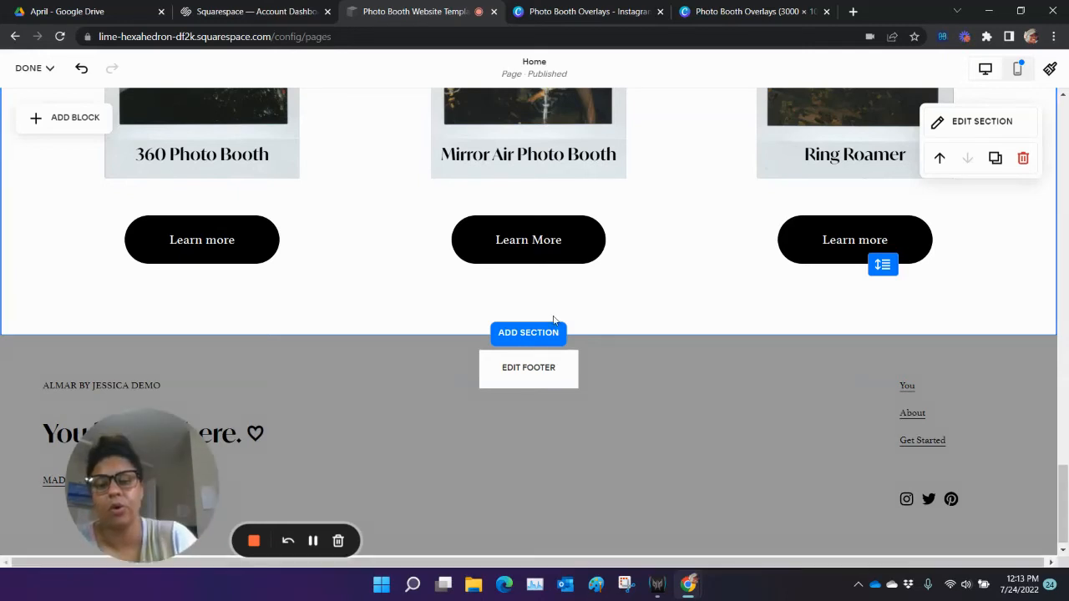
- Examine the Elite Touch website's booth cards and event booking section, and return to the Squarespace page editor
click(550, 369)
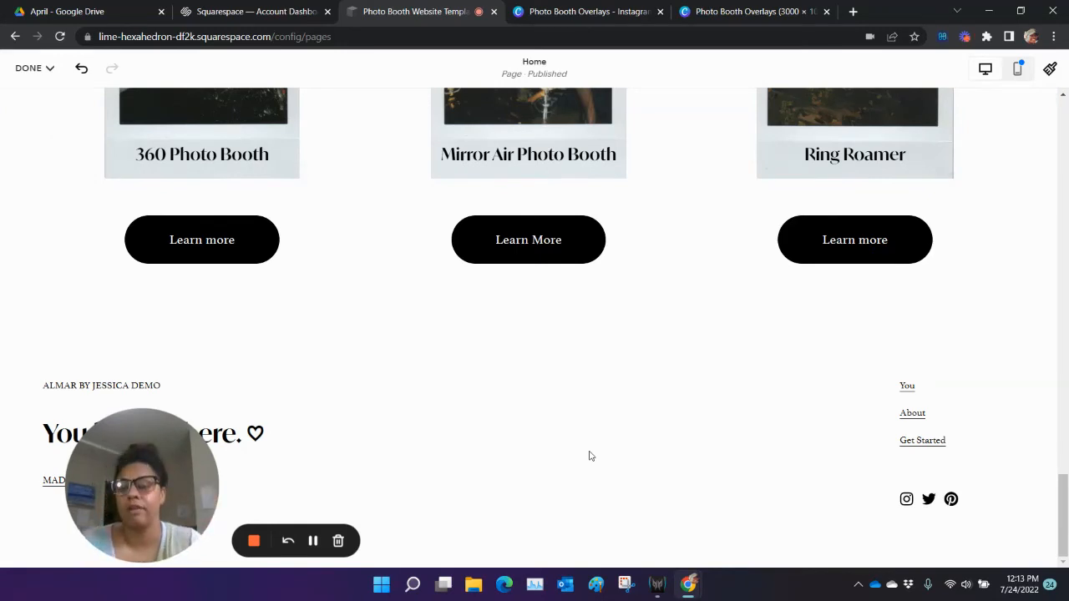
drag(1068, 57, 468, 10)
scroll(762, 386, up, 8)
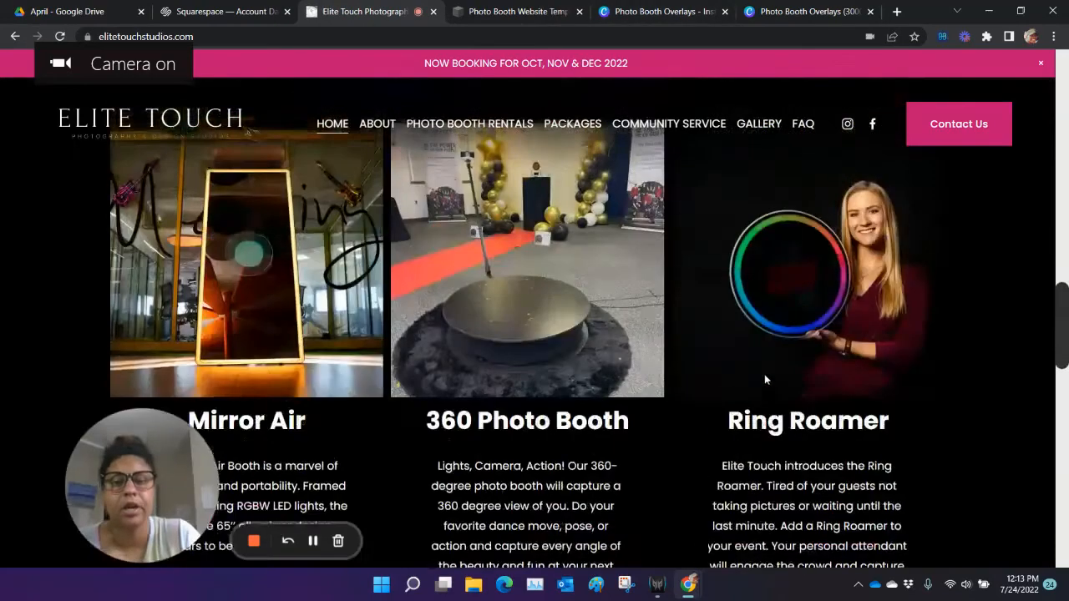
scroll(764, 374, down, 7)
scroll(766, 376, down, 4)
scroll(518, 240, up, 2)
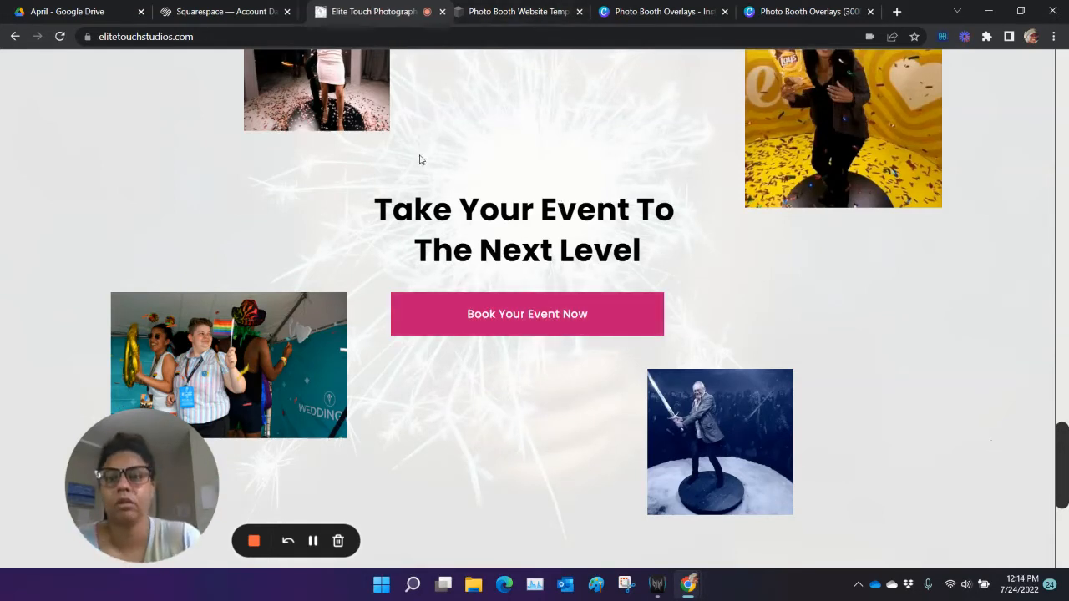
click(432, 11)
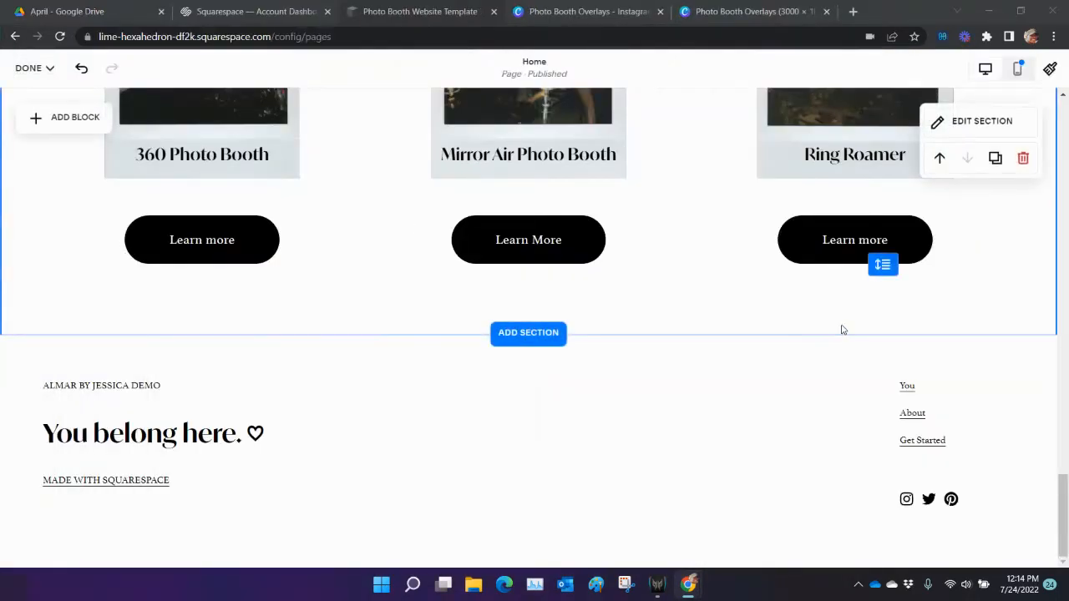
mouse_move(549, 356)
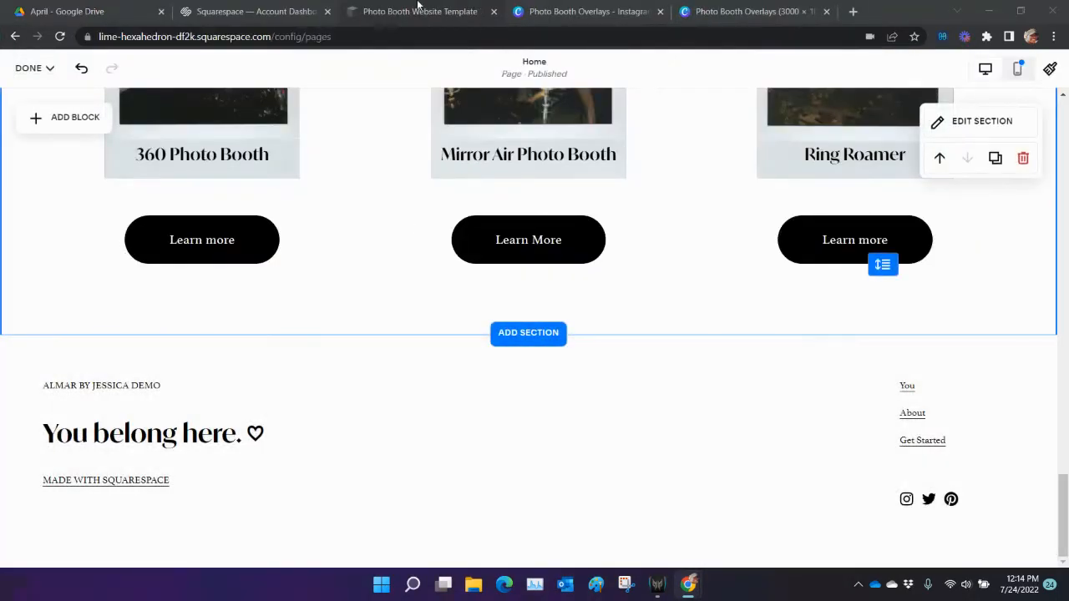
click(423, 13)
click(286, 11)
click(380, 11)
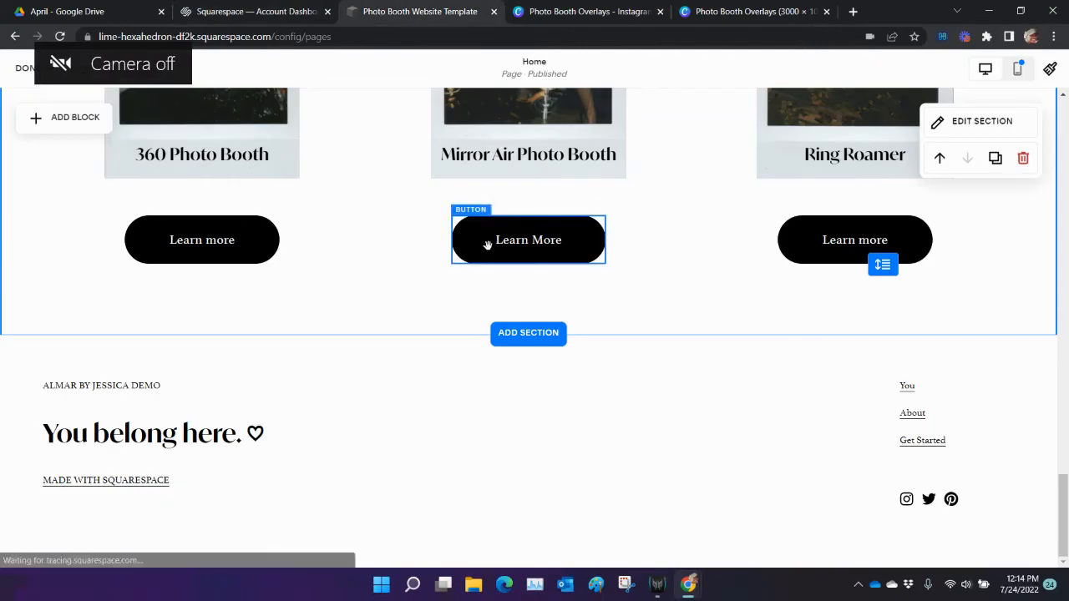
mouse_move(649, 375)
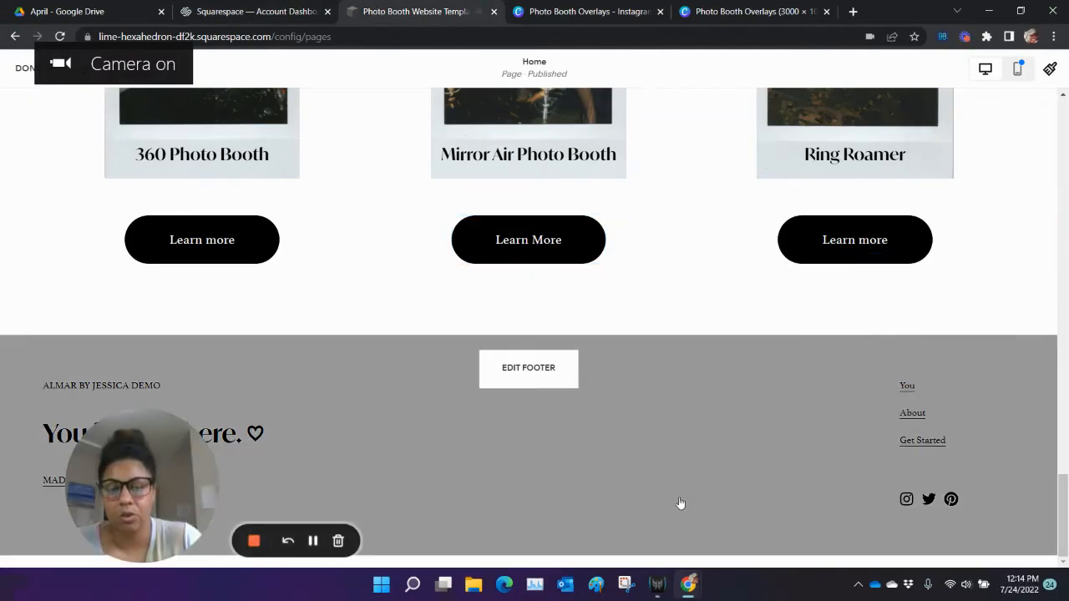
- Open the site footer below the booth captions for editing
scroll(663, 467, up, 7)
scroll(661, 459, down, 5)
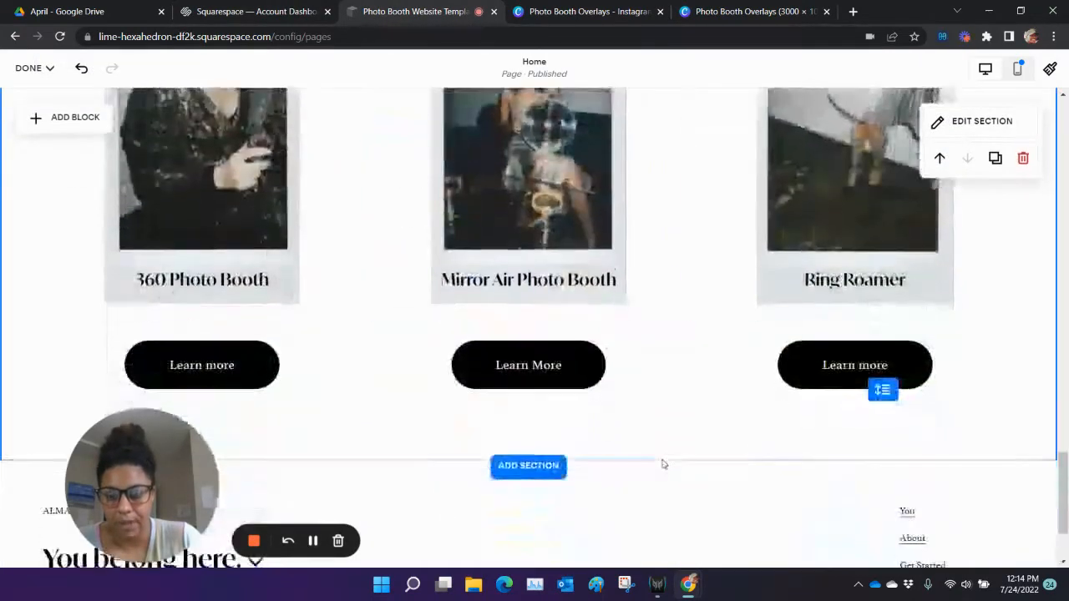
scroll(663, 465, down, 2)
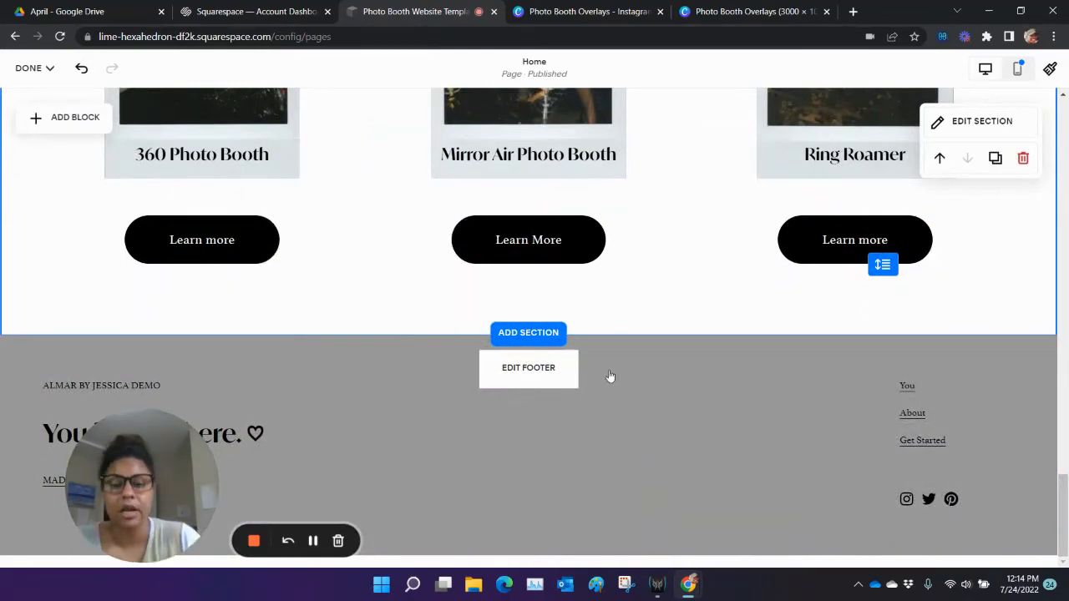
click(529, 369)
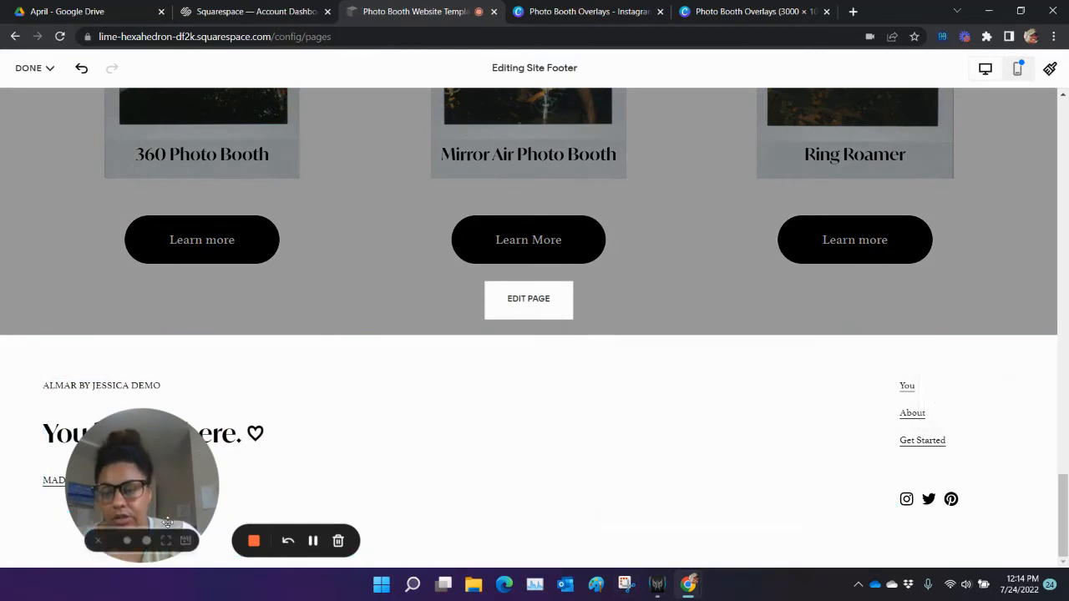
drag(158, 507, 1023, 573)
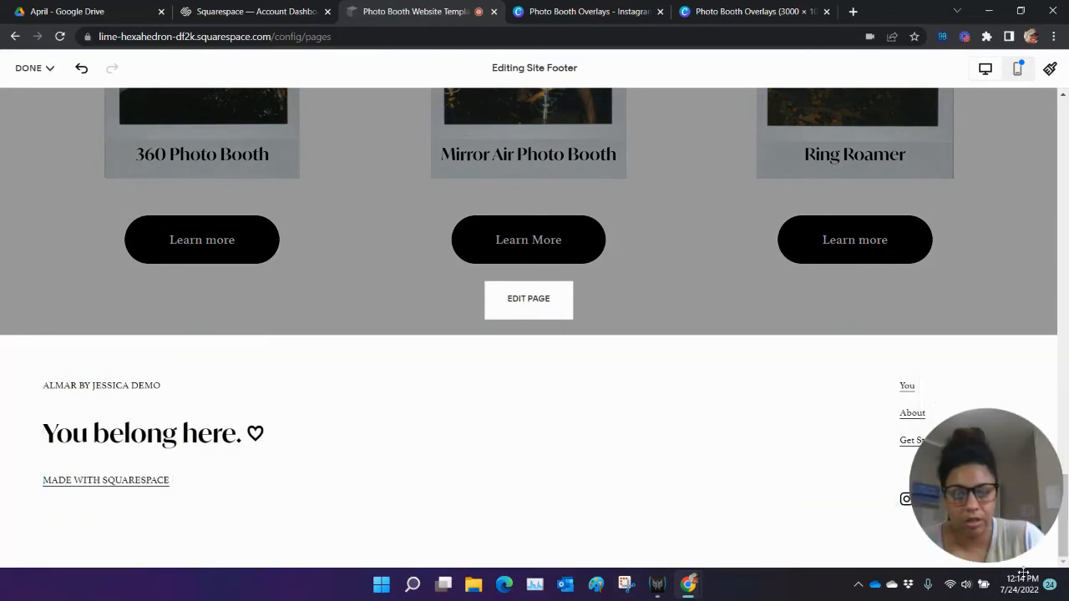
- Remove the existing footer section containing the "You belong here." heading and confirm its removal
click(107, 411)
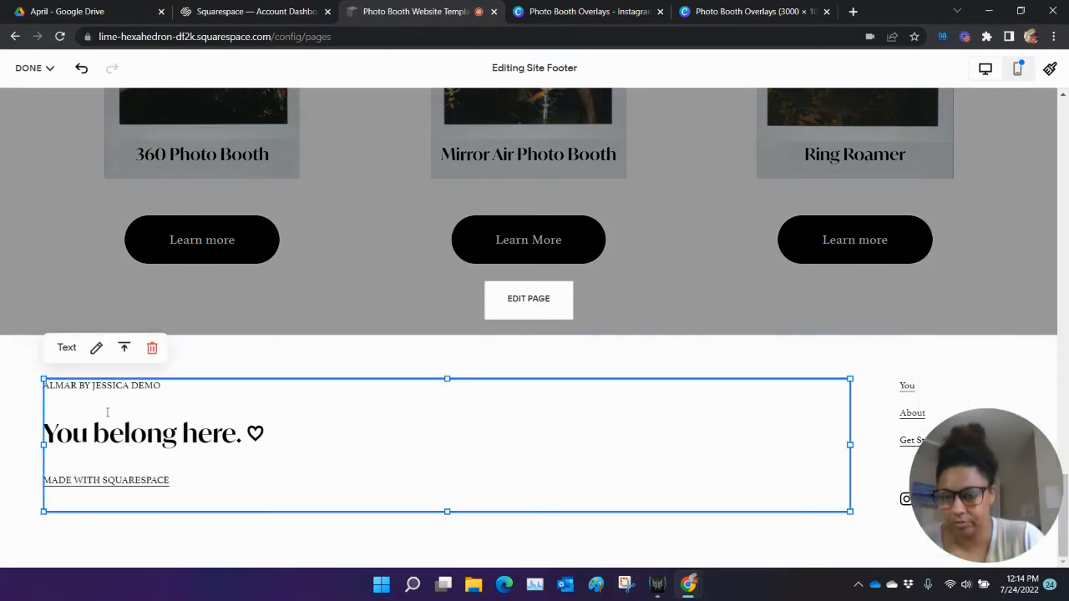
click(106, 411)
triple_click(202, 430)
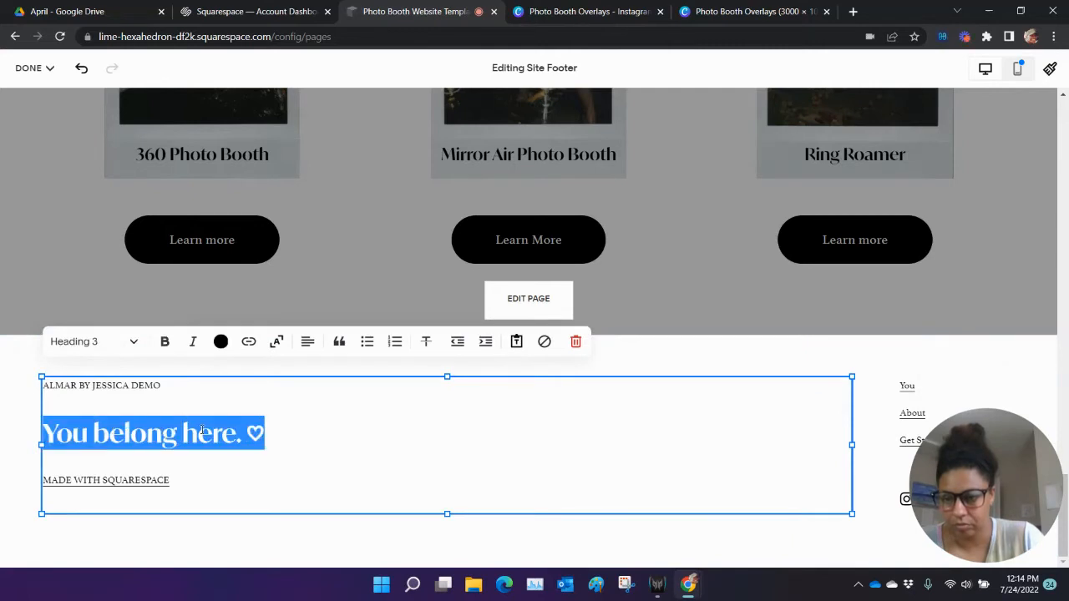
click(871, 370)
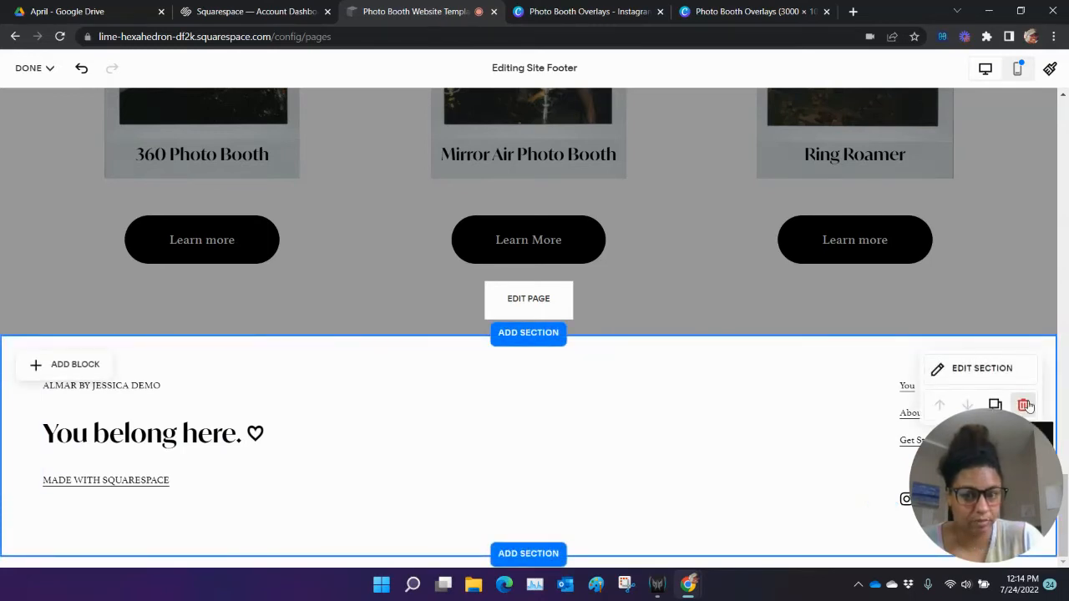
click(1025, 405)
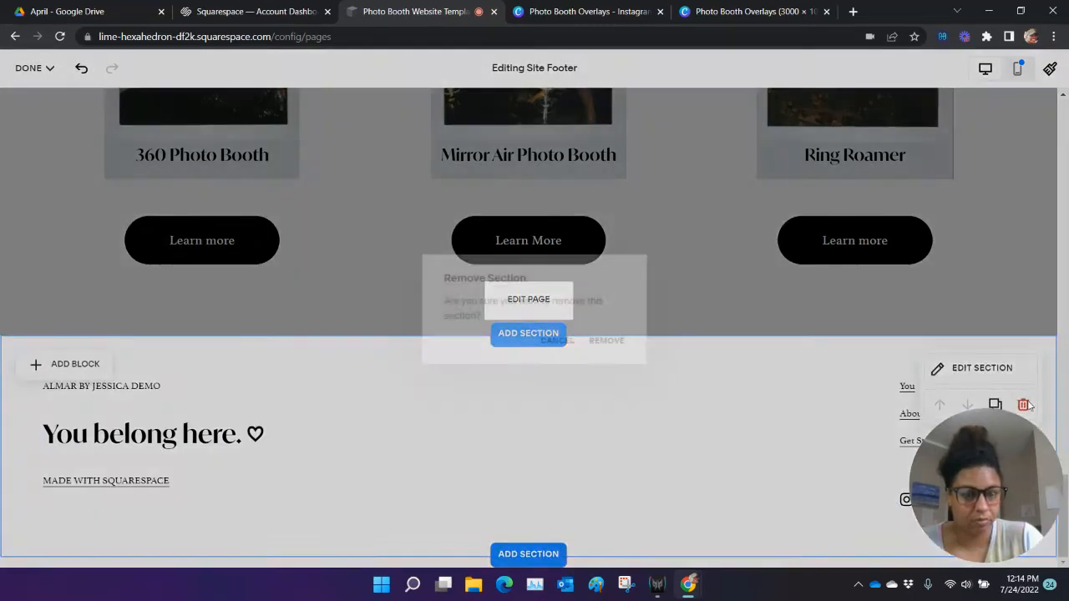
click(608, 355)
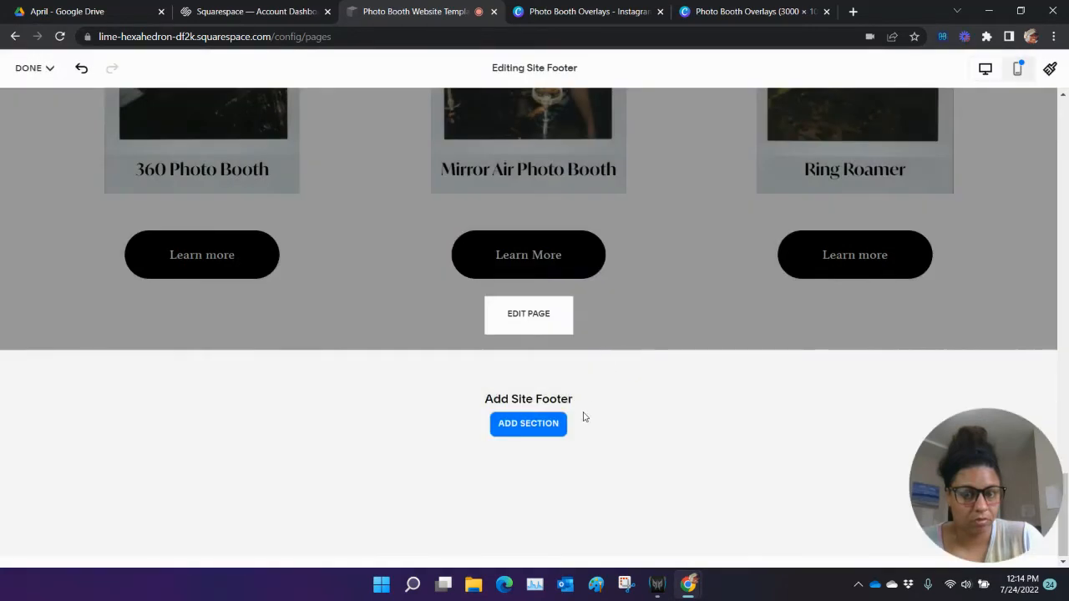
- Add a premade footer section with a centred site title, About, Contact and Follow links, contact details and social icons
click(556, 430)
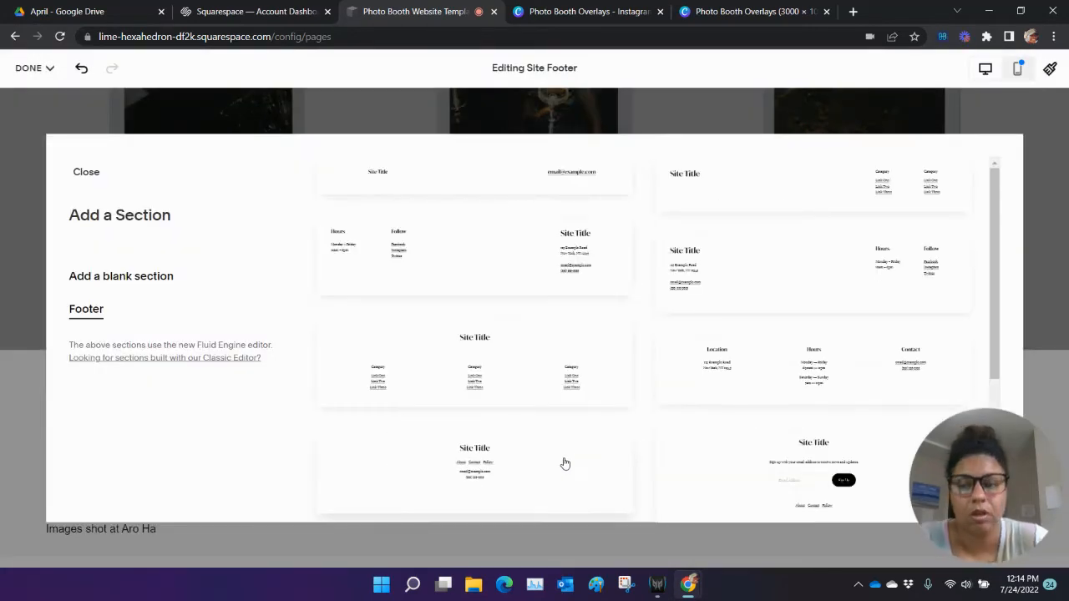
scroll(565, 234, down, 2)
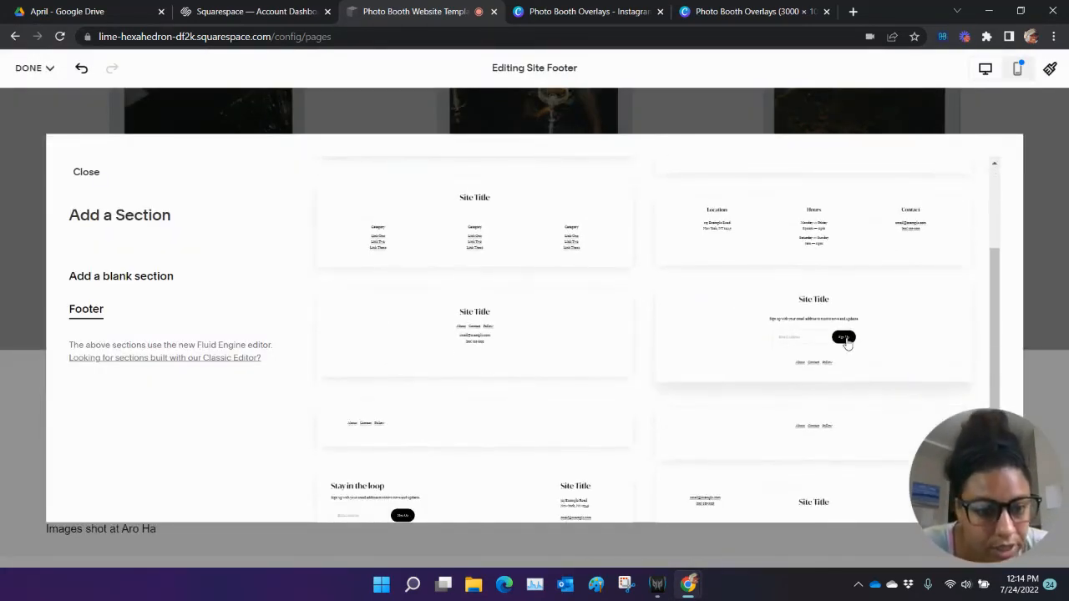
scroll(847, 338, down, 1)
scroll(640, 427, up, 2)
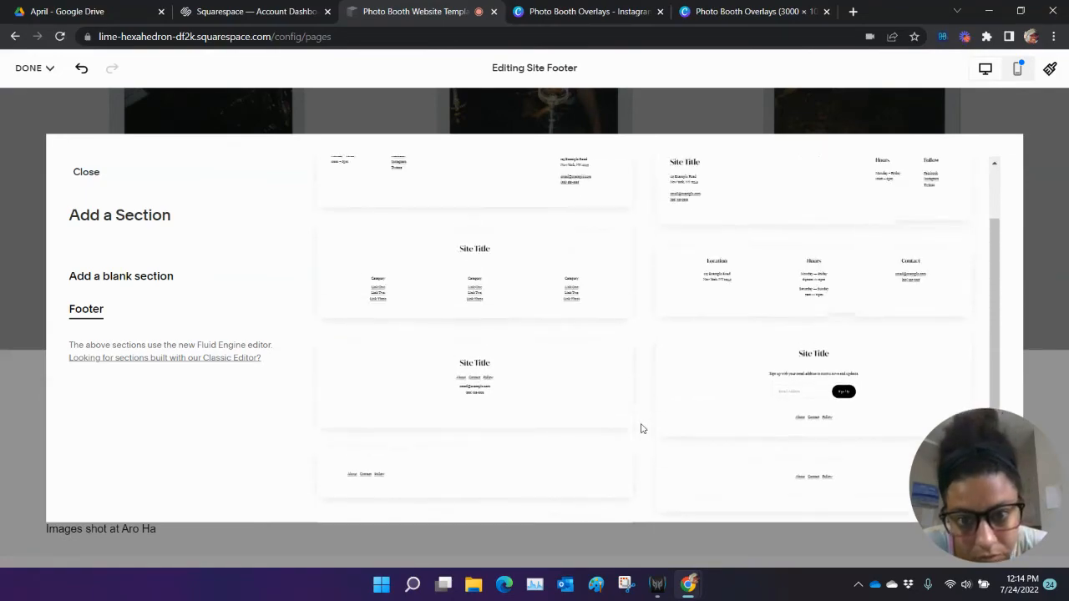
click(583, 405)
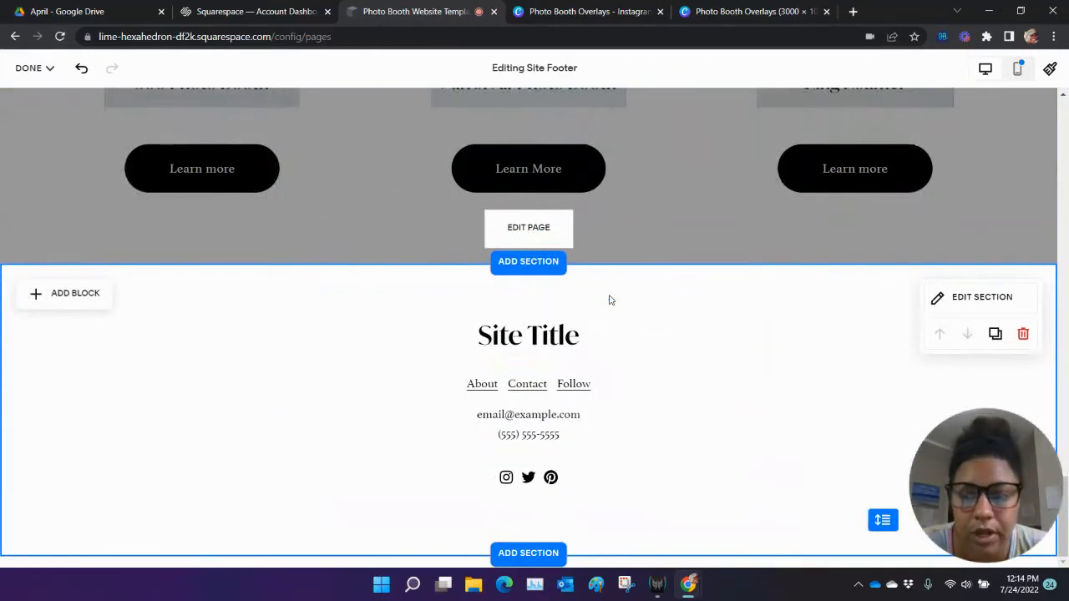
- Add a blank section to the footer above the Site Title section
click(531, 262)
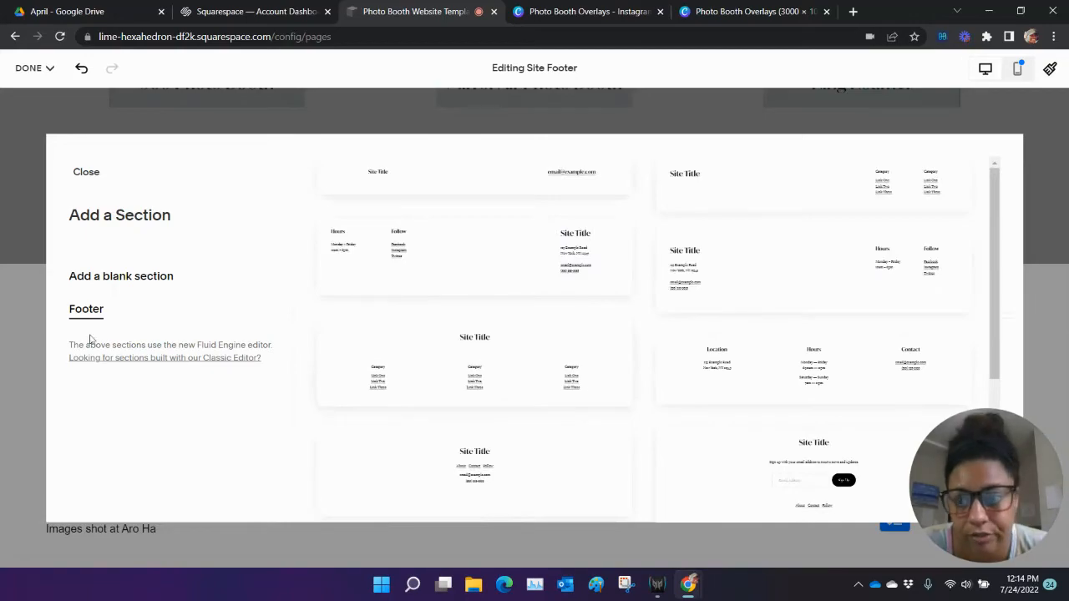
click(90, 288)
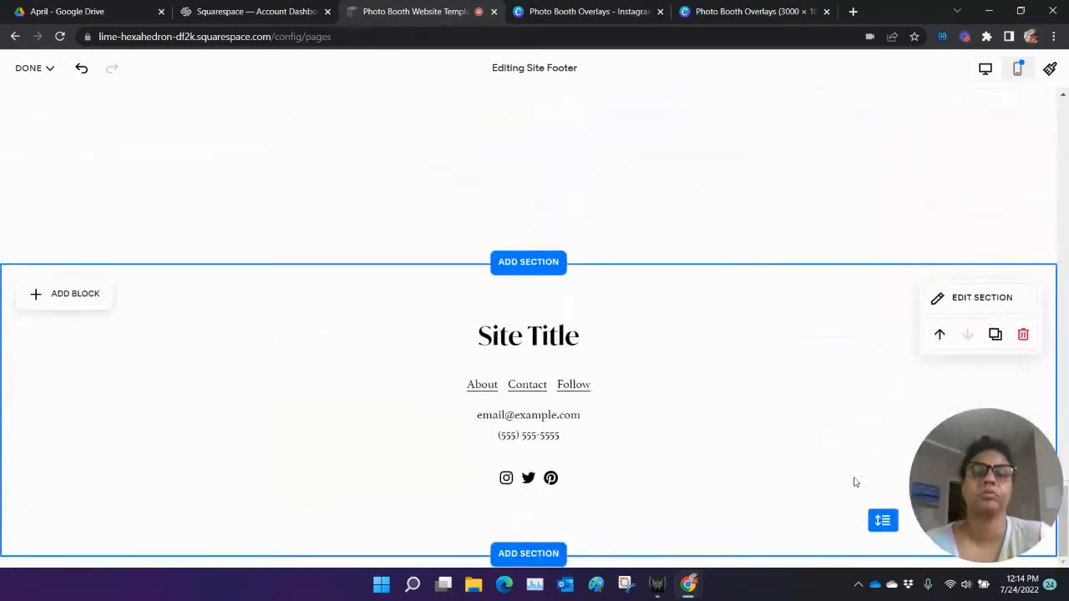
scroll(855, 485, up, 6)
scroll(592, 291, down, 4)
scroll(598, 293, up, 2)
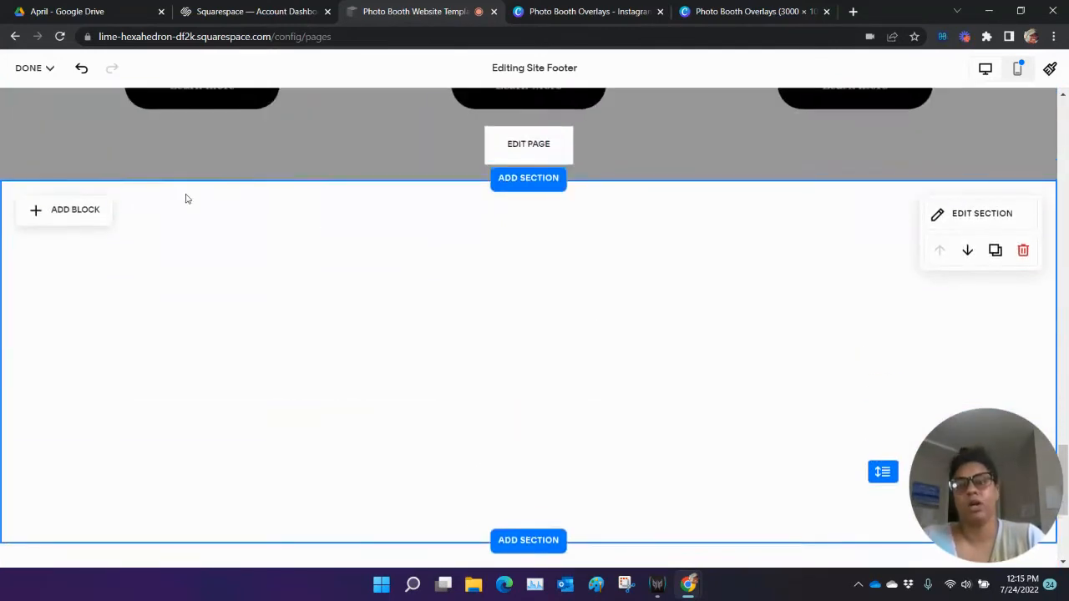
- Add a text block to the blank footer section and start editing its text
click(52, 219)
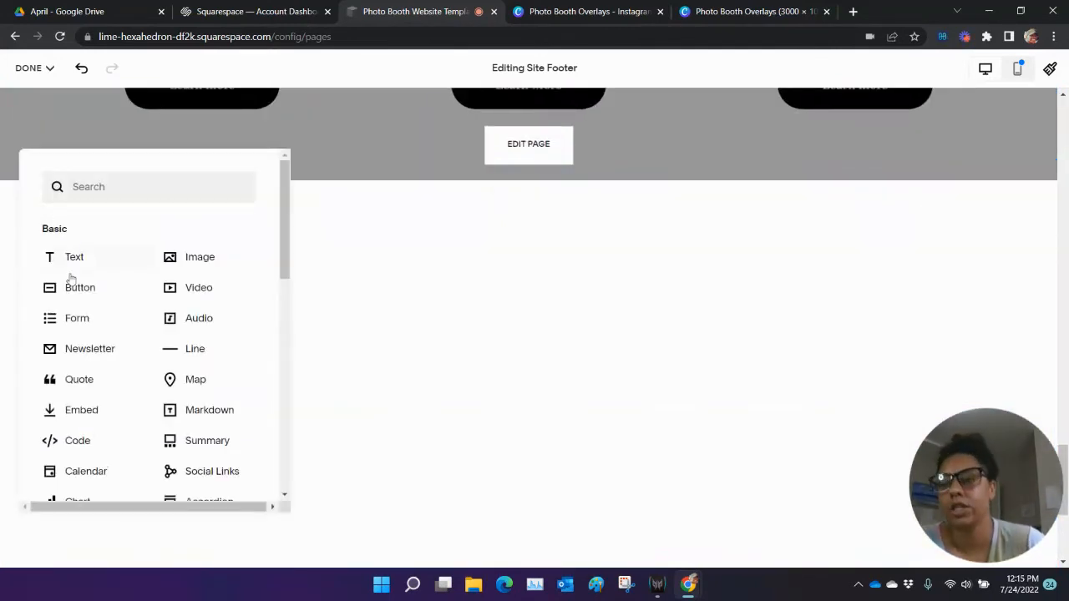
click(68, 263)
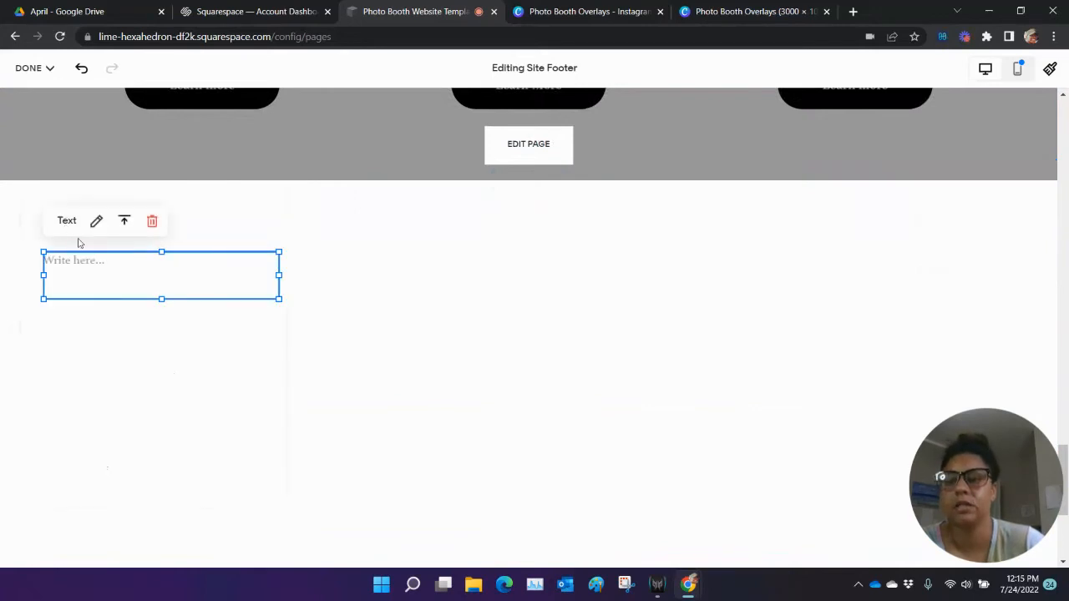
click(96, 221)
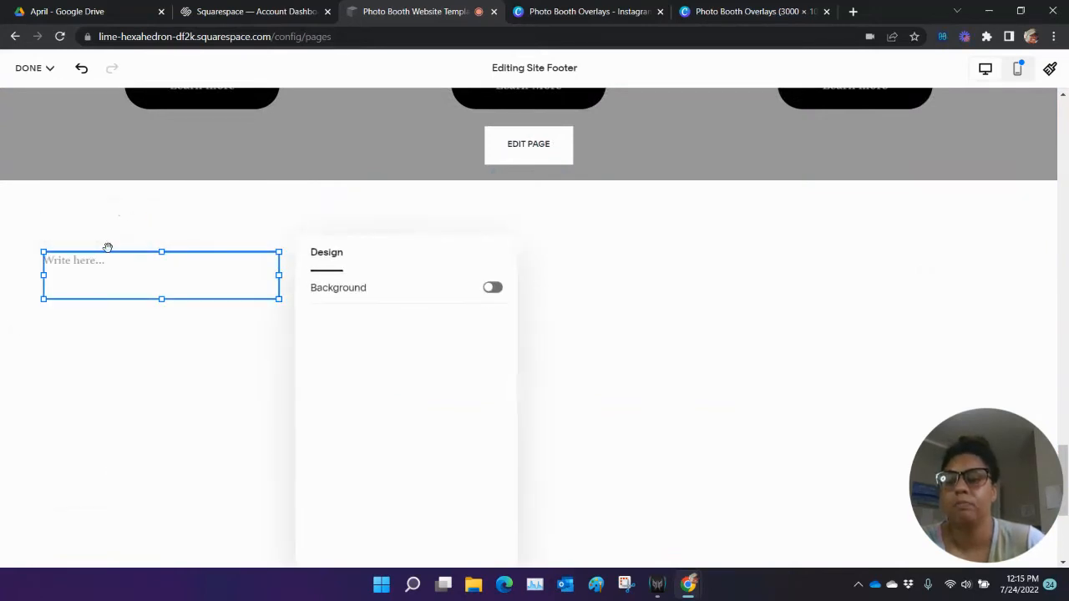
click(94, 268)
click(96, 219)
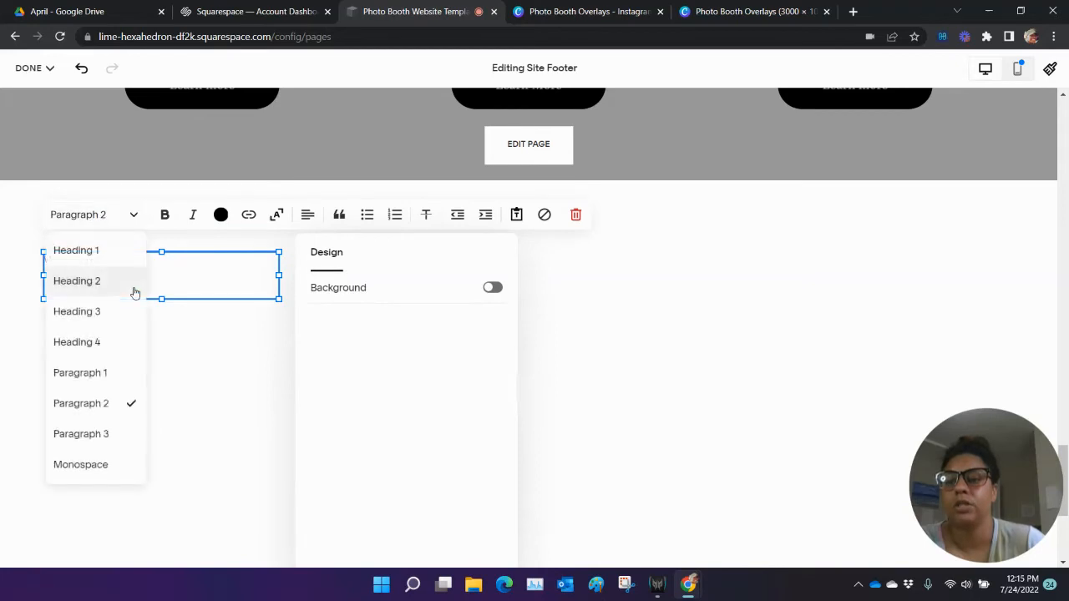
click(643, 408)
click(134, 271)
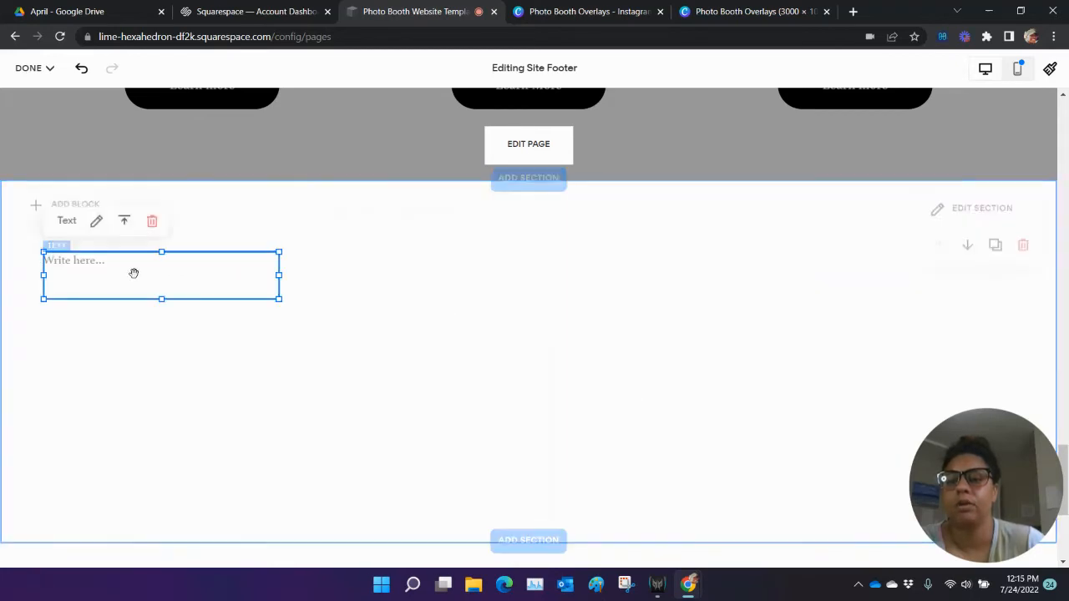
click(134, 271)
- Set the new text block's style to Heading 3
click(88, 215)
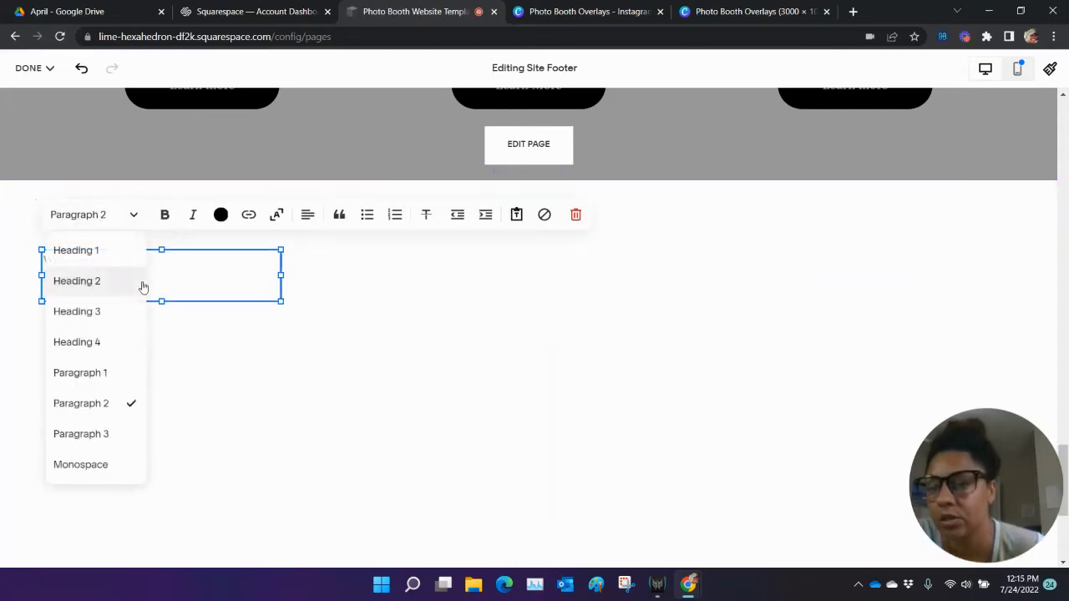
click(126, 341)
click(91, 215)
click(127, 311)
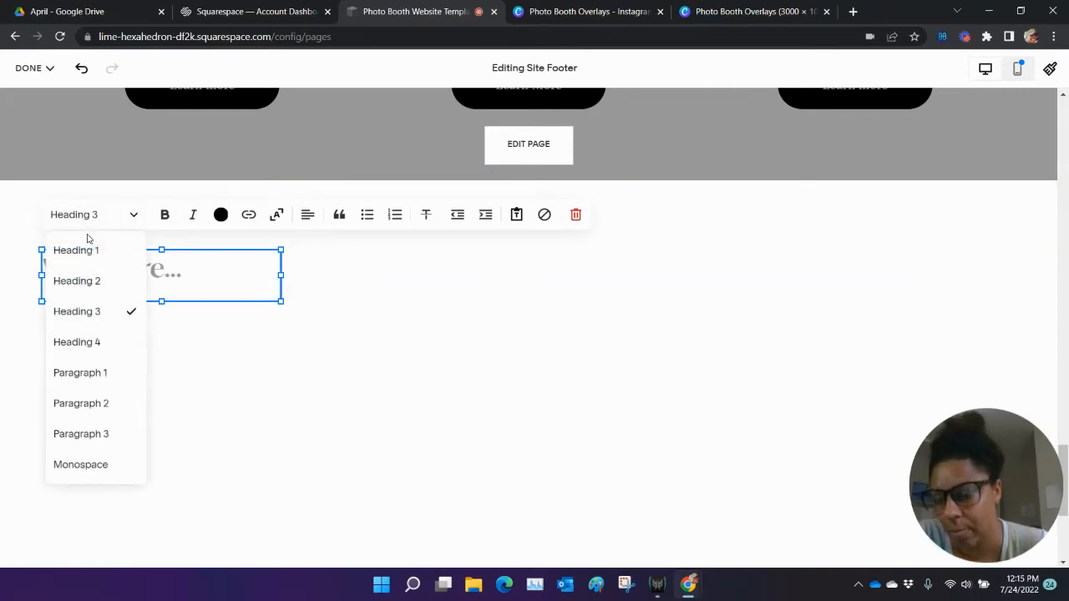
click(92, 311)
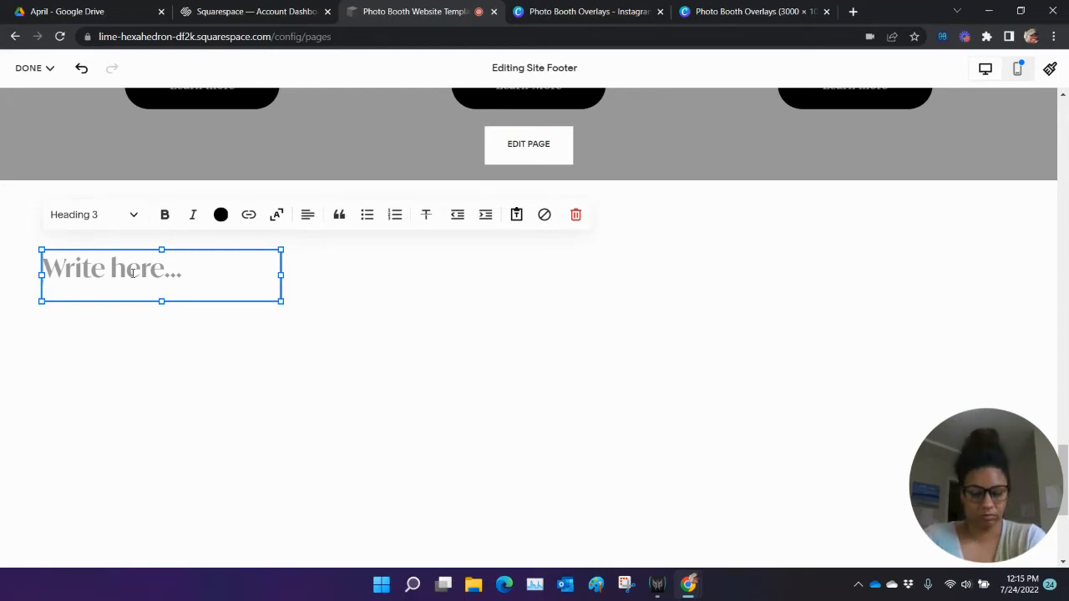
text(Ready to)
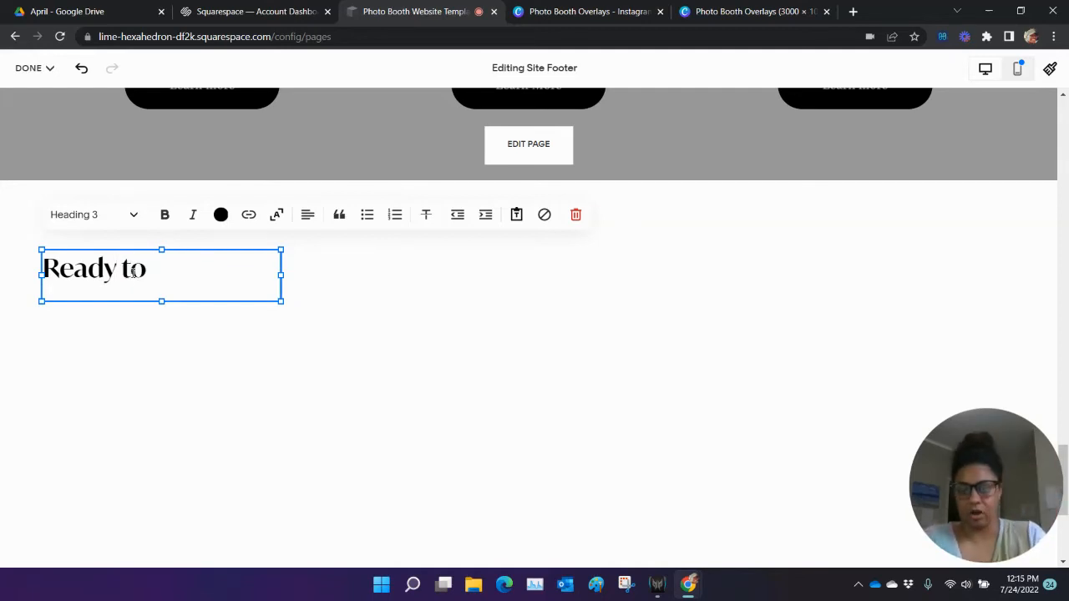
triple_click(133, 276)
text(Yo)
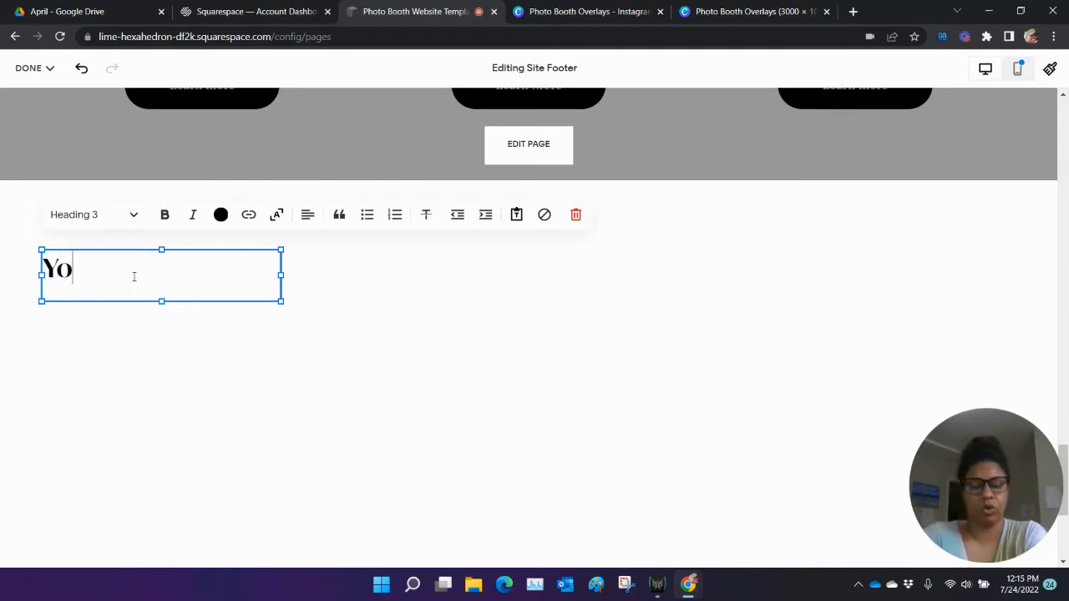
text(ur CAll to)
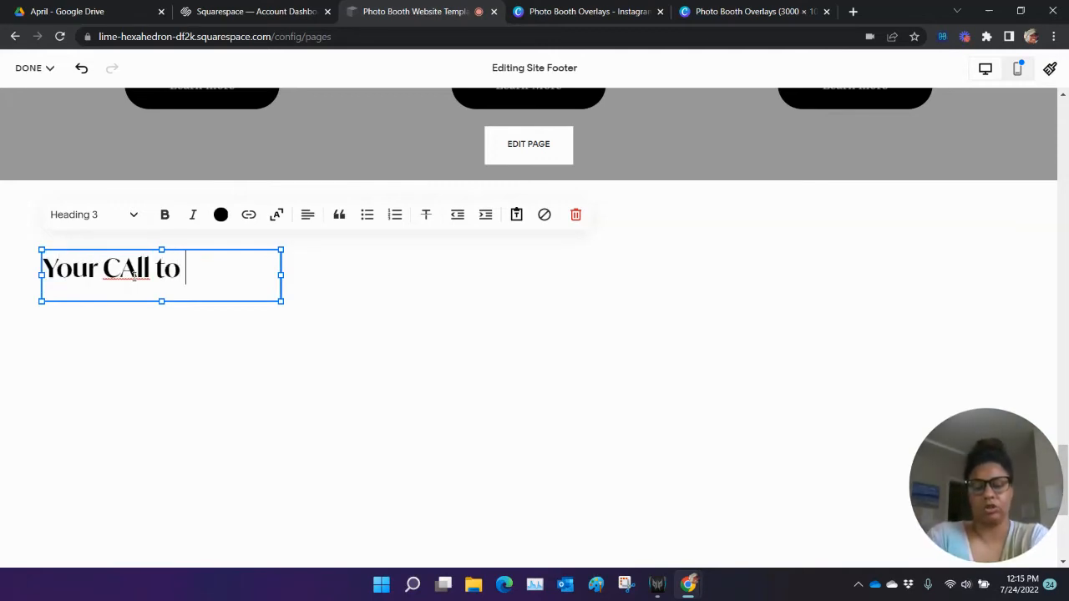
text( action)
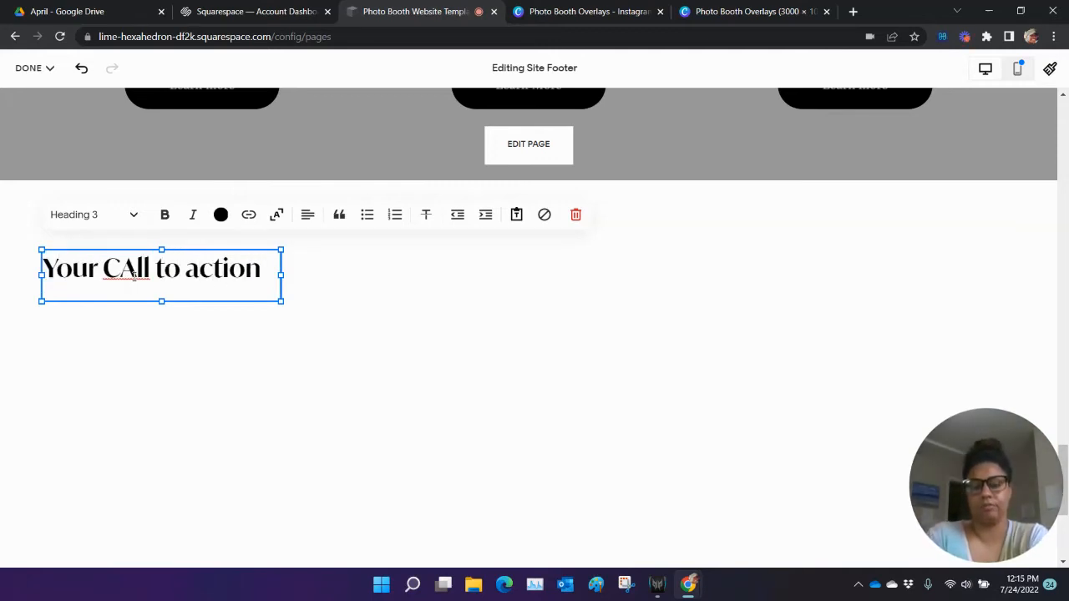
key(Return)
text(Here)
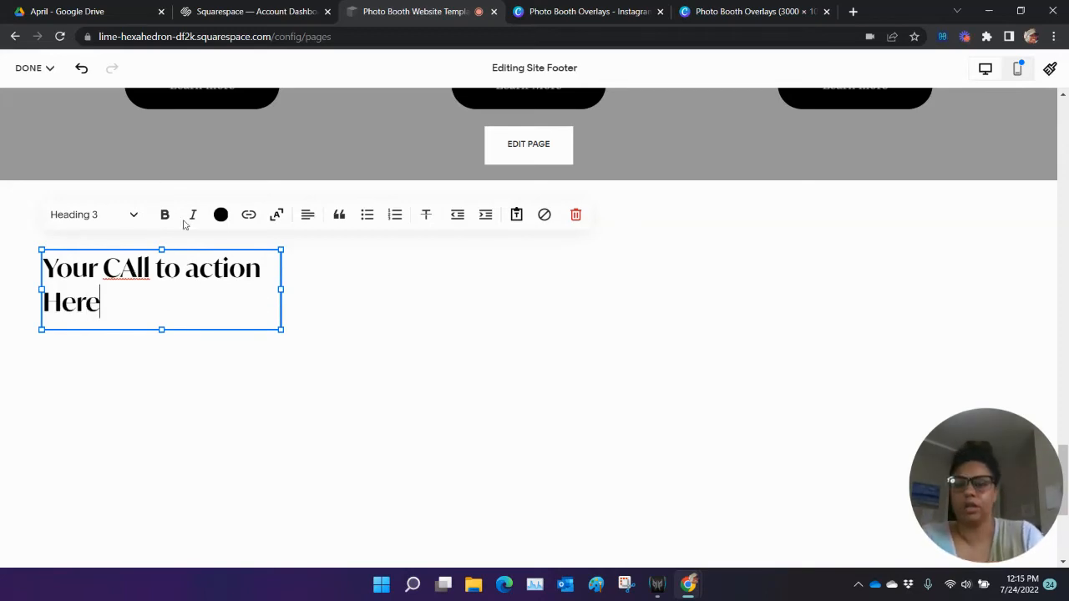
- Replace the block's wording with "YOUR CALL TO ACTION GOES RIGHT HERE" and widen the block so the heading fits on two lines
key(ctrl+a)
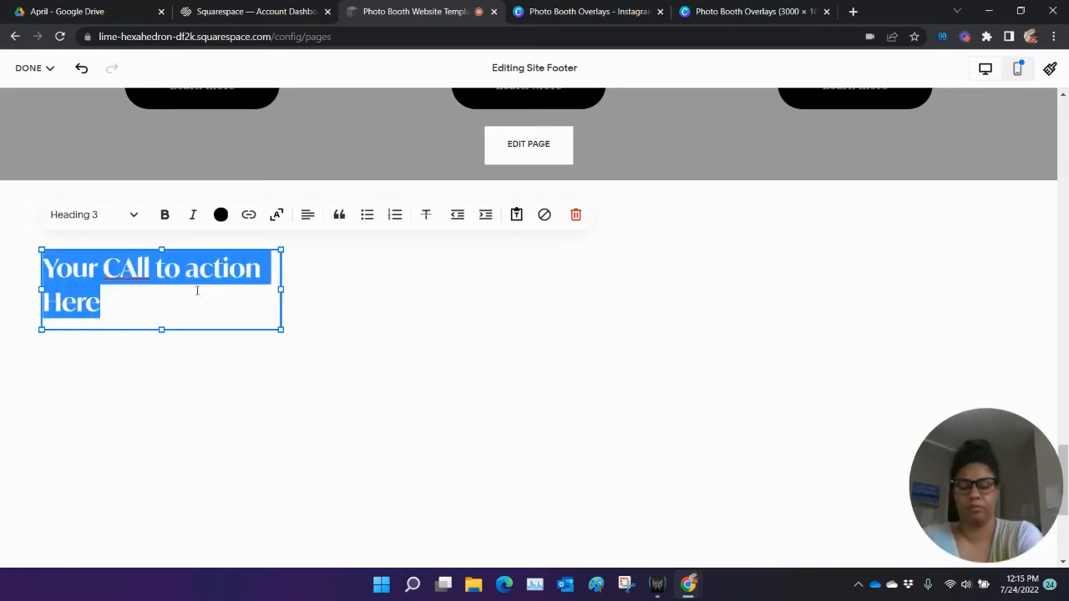
key(Caps_Lock)
text(YOUR)
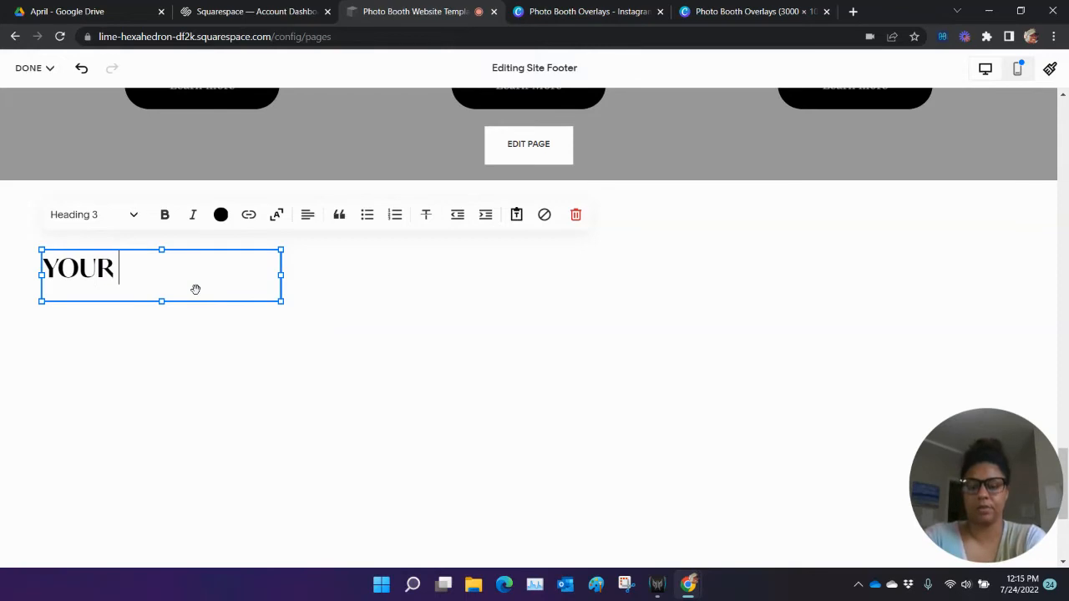
text( CALL TO ACTI)
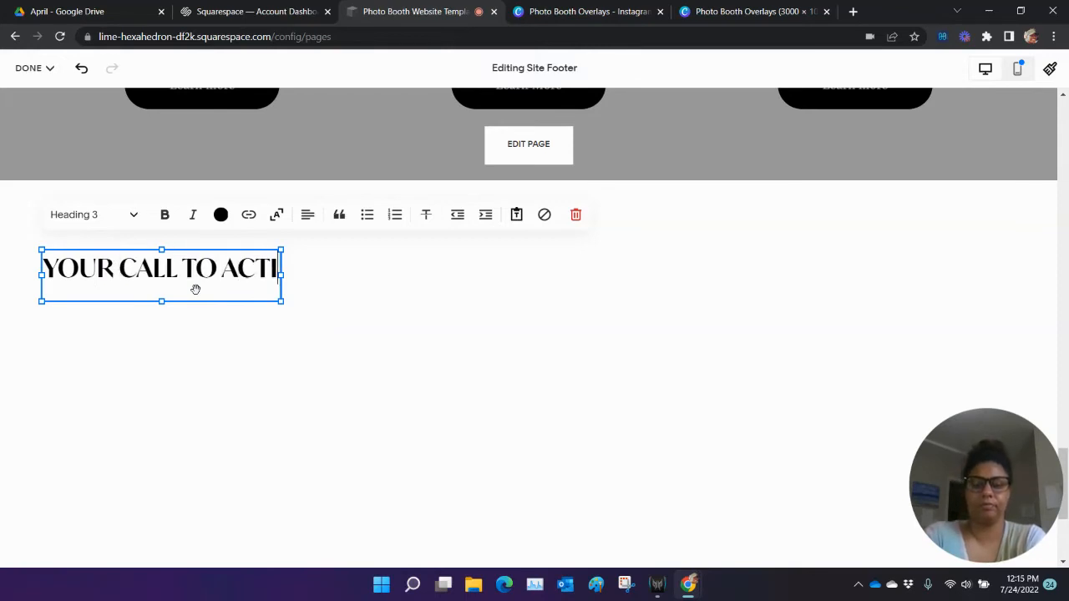
text(ON GOES RIG)
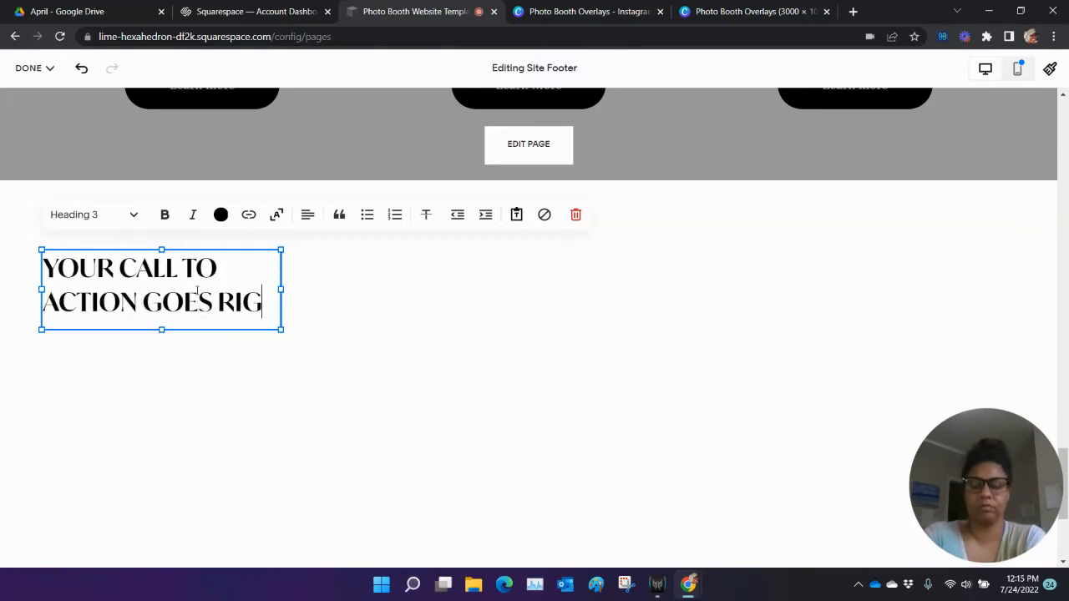
text(HT HERE)
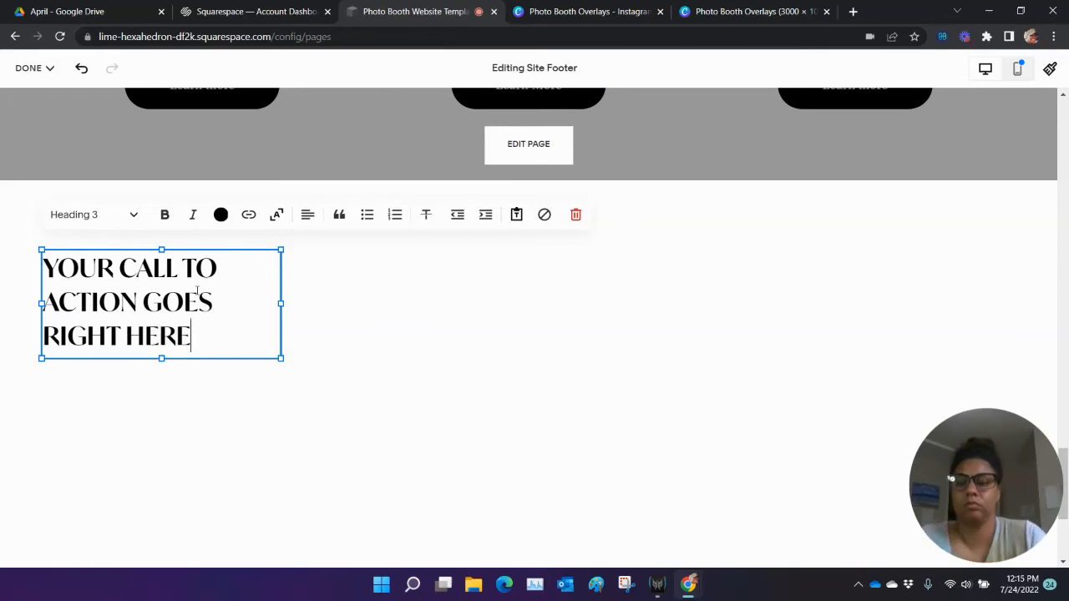
drag(284, 303, 374, 306)
double_click(322, 294)
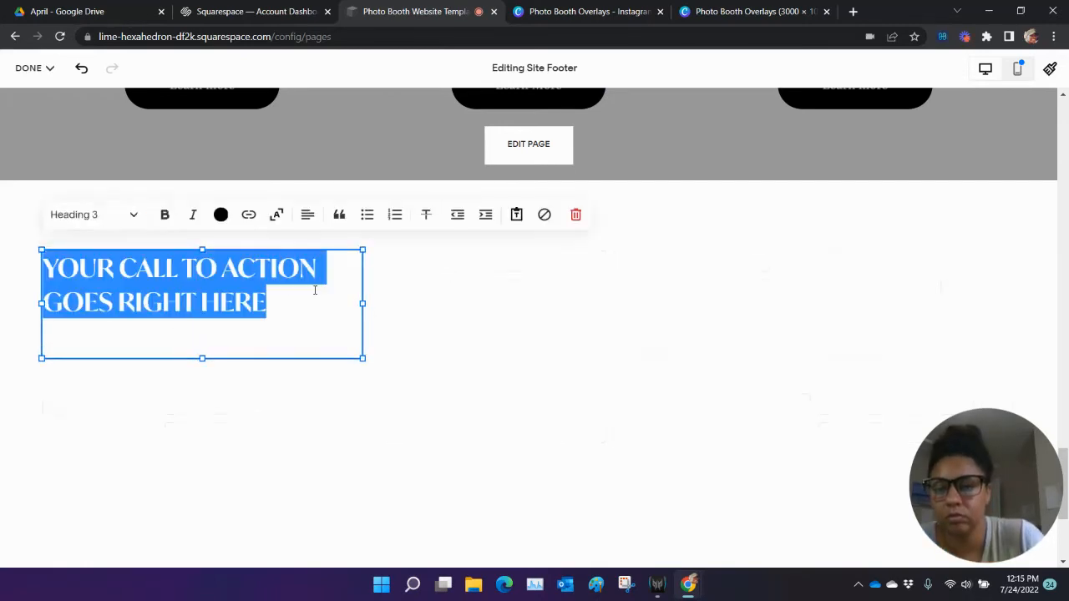
- Centre-align the call-to-action heading text and move its block to the horizontal middle of the footer section
click(308, 214)
click(308, 249)
click(503, 335)
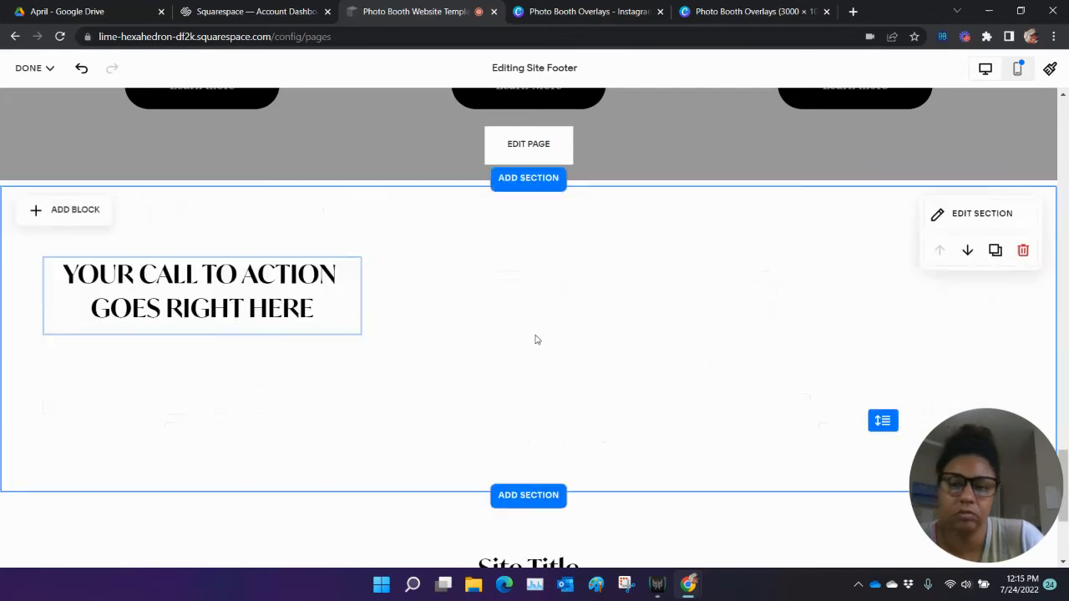
click(294, 304)
drag(343, 299, 622, 294)
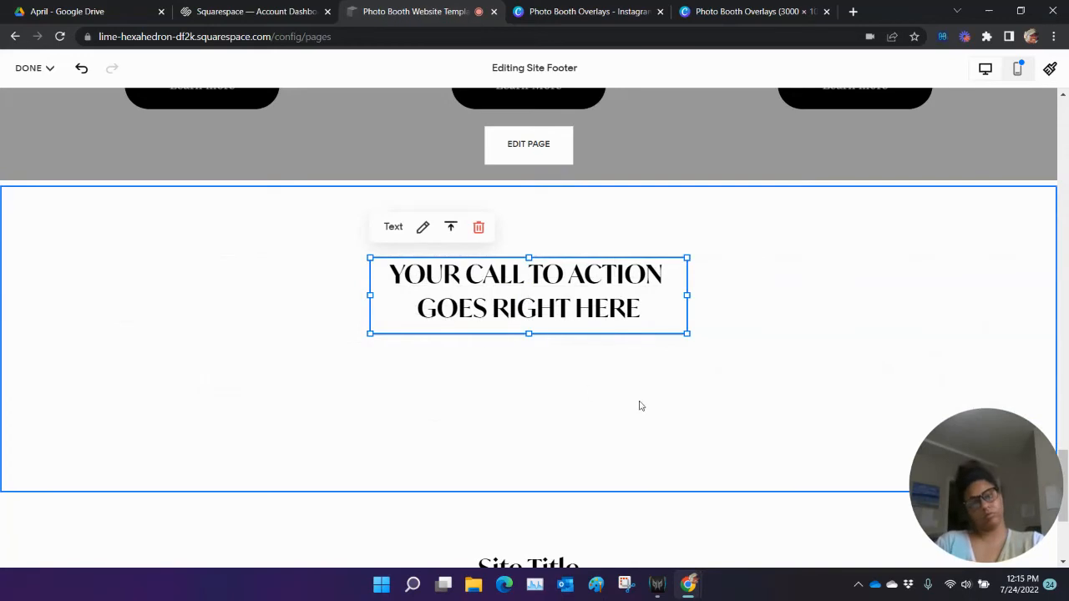
click(794, 287)
- Check the heading levels of the "Detroit Michigan's Best Photo Booth Rentals" and "Photo Booth in Metro Detroit, Toledo & Cleveland" headings on the home page
scroll(807, 298, up, 4)
scroll(806, 298, down, 5)
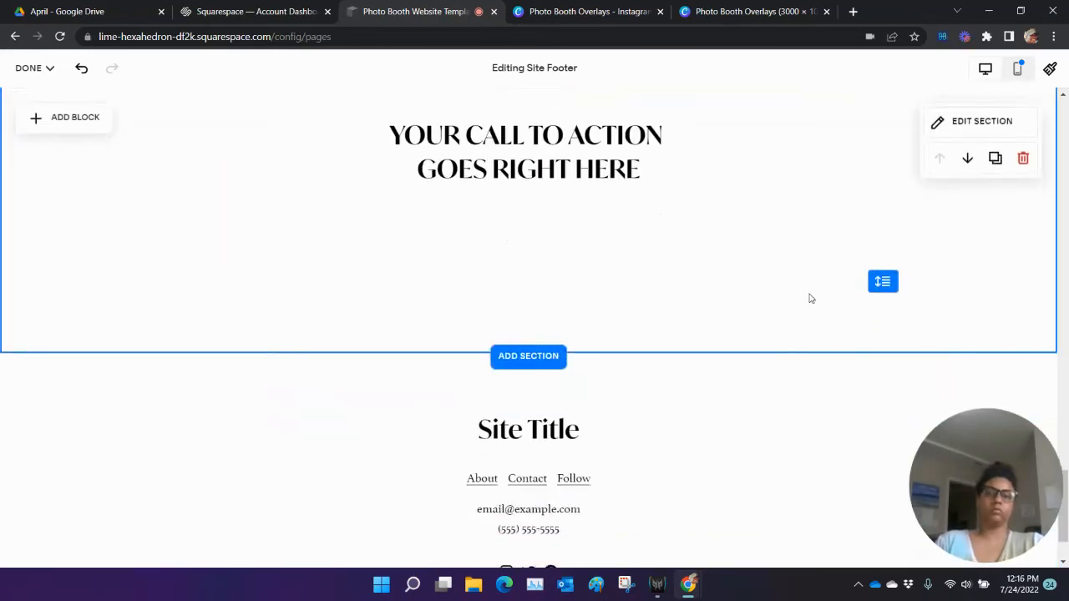
scroll(808, 299, up, 5)
scroll(813, 300, up, 10)
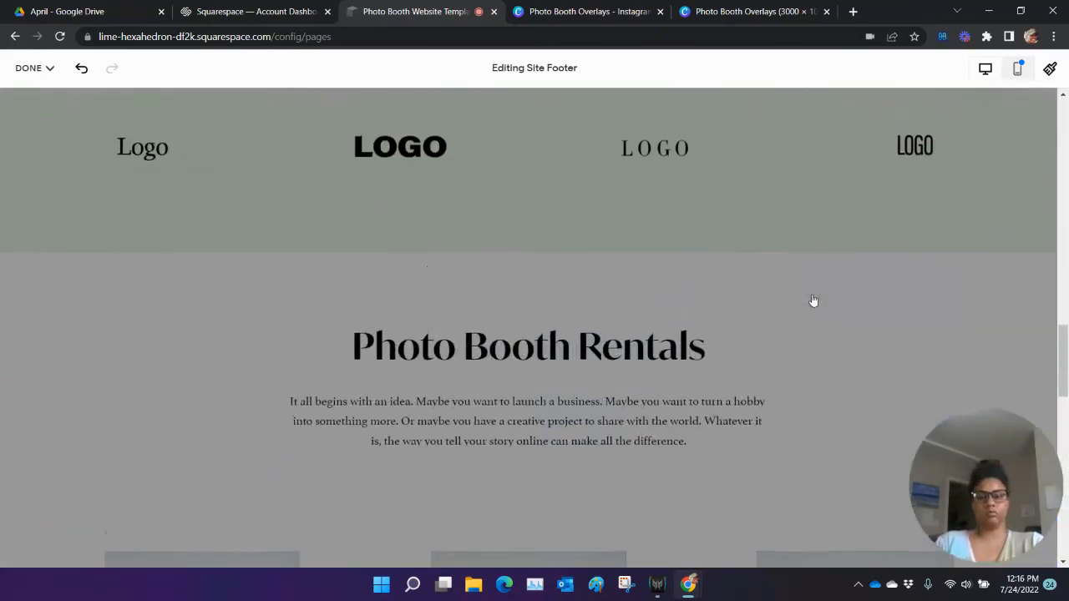
scroll(813, 300, up, 8)
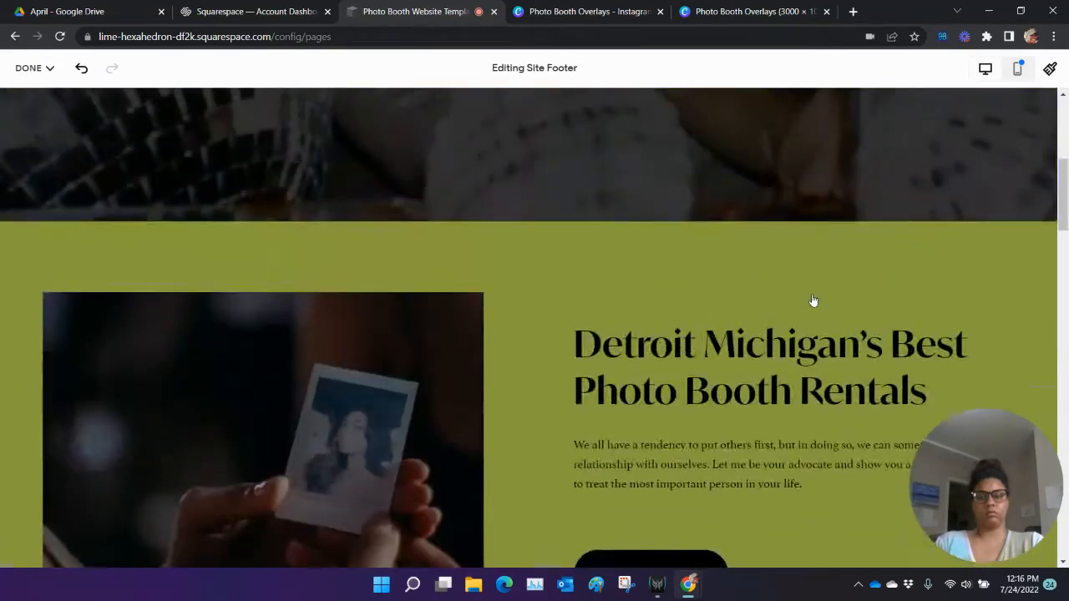
scroll(814, 308, down, 4)
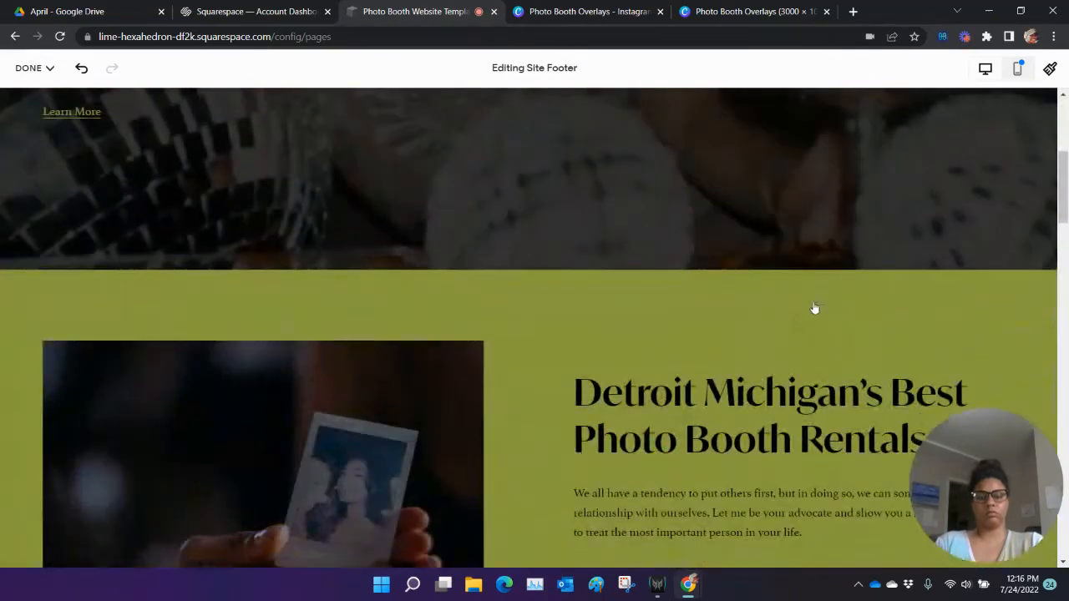
click(633, 403)
double_click(686, 392)
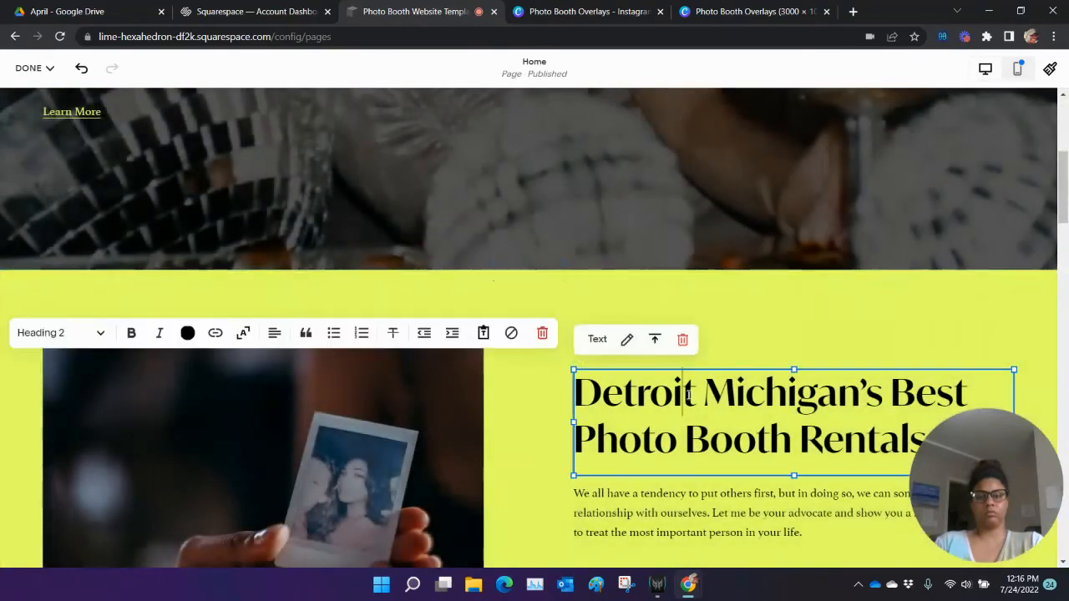
triple_click(687, 393)
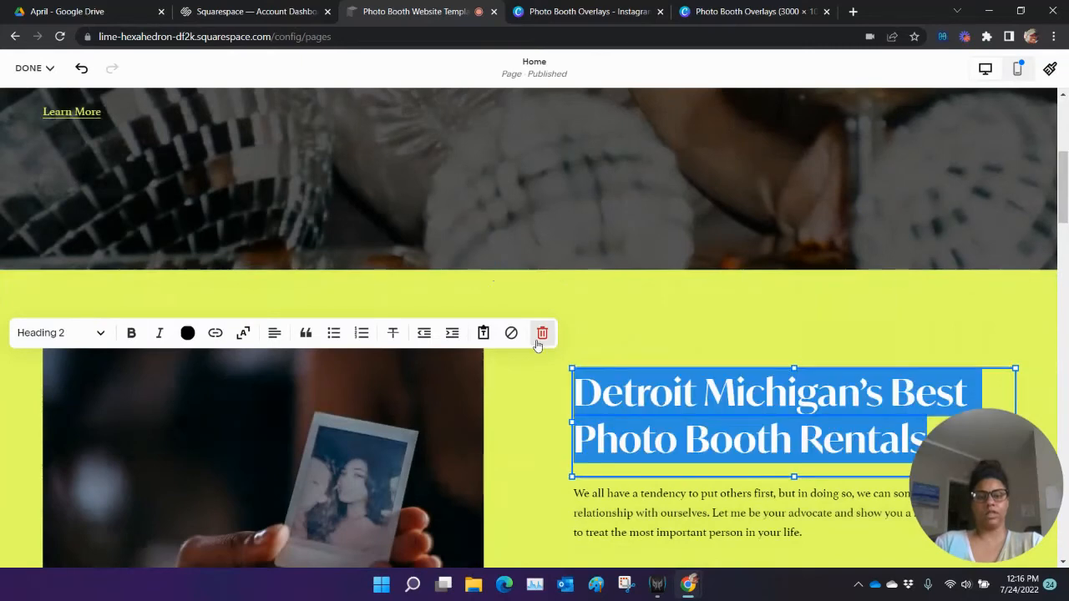
scroll(538, 344, up, 5)
scroll(413, 196, down, 3)
triple_click(412, 196)
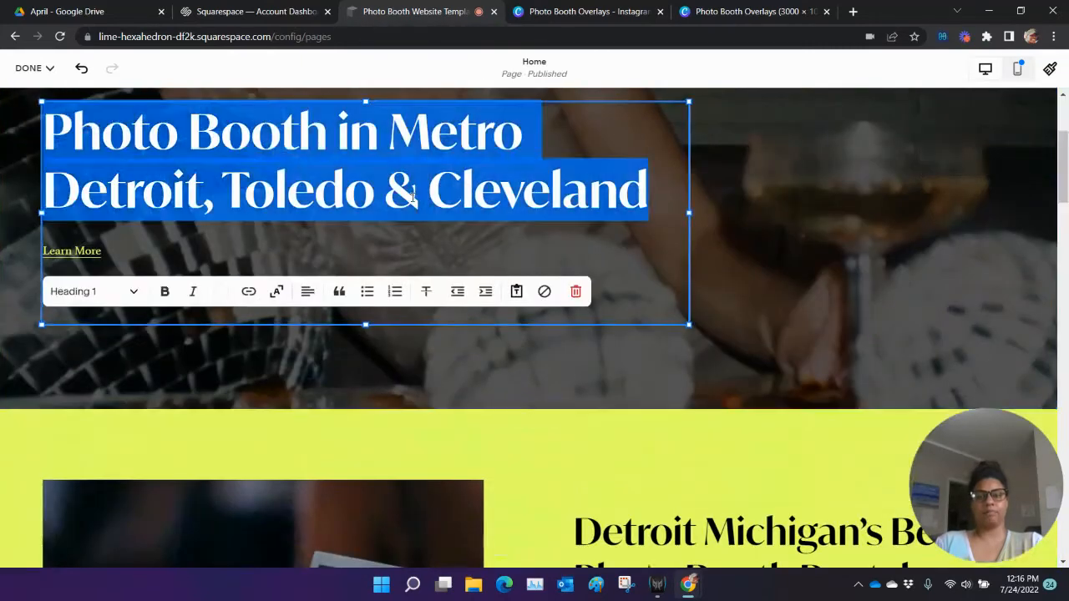
click(675, 437)
scroll(675, 410, down, 3)
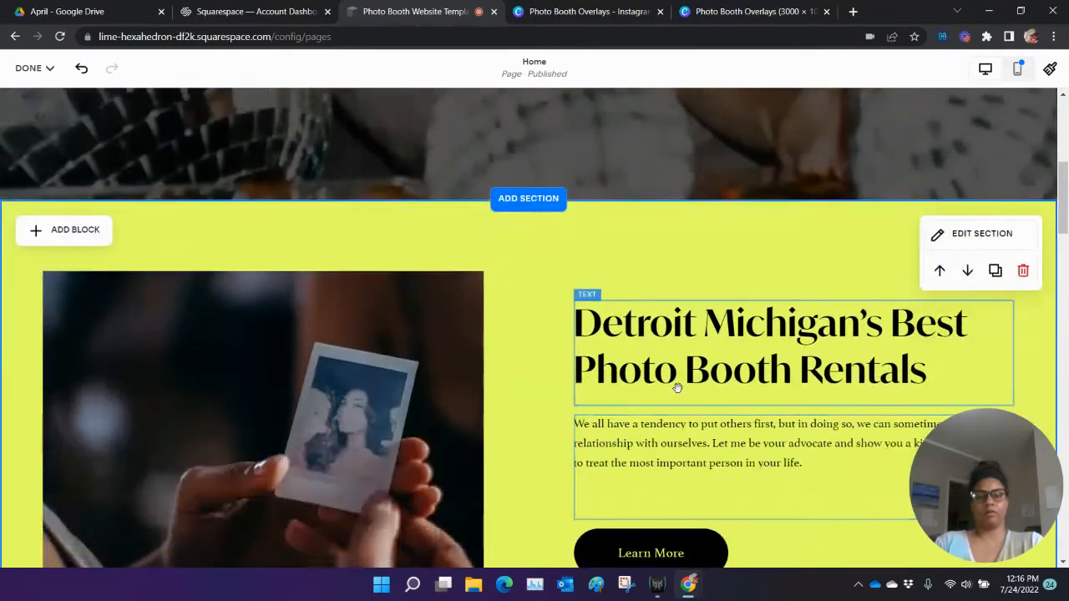
- Try Heading 3 on the "Detroit Michigan's Best Photo Booth Rentals" heading and set it back to Heading 2
double_click(677, 359)
triple_click(677, 359)
click(59, 263)
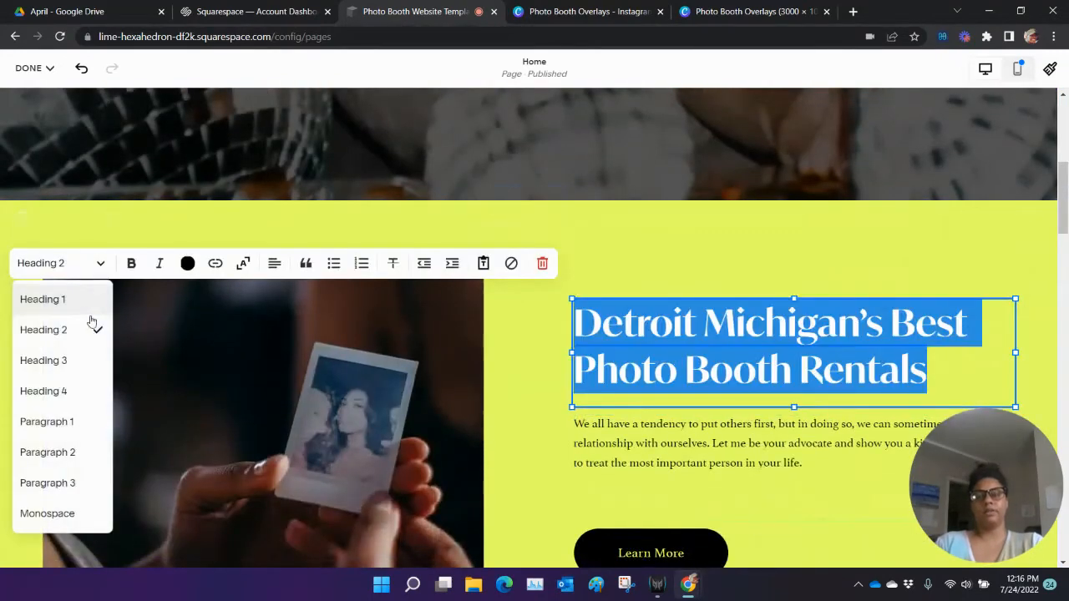
click(89, 367)
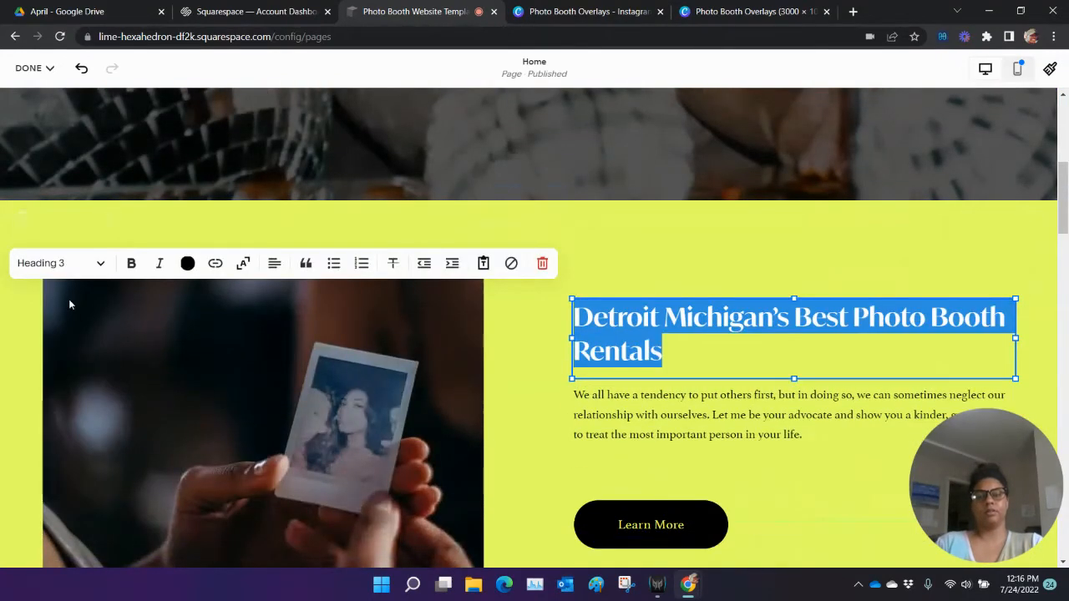
click(68, 267)
click(83, 331)
click(743, 349)
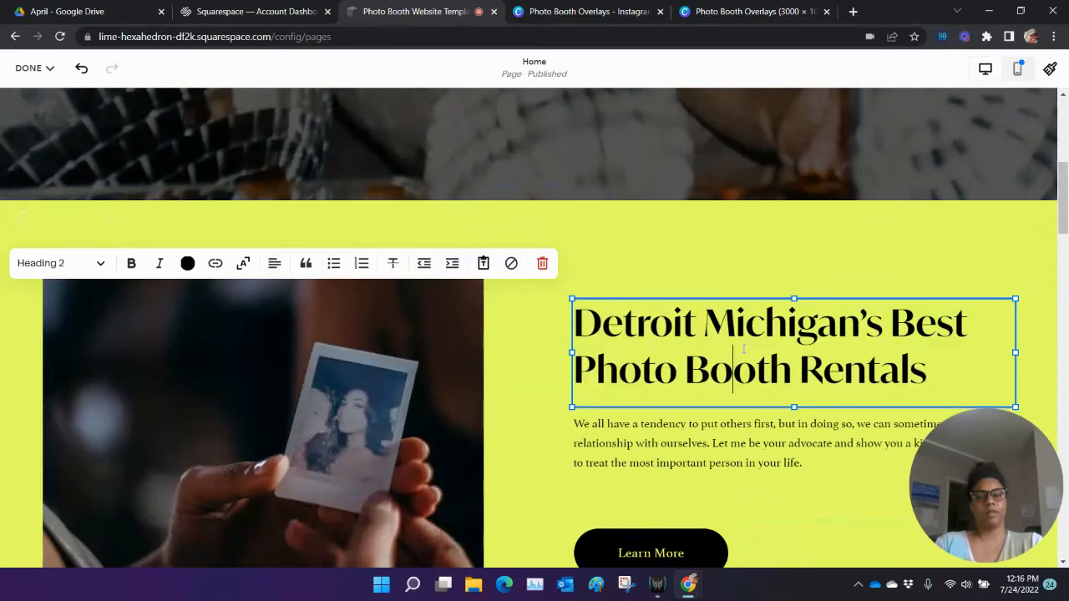
- Set the "Your Satisfaction is our Top Priority" heading to the Heading 2 style
scroll(742, 347, down, 9)
scroll(234, 289, up, 3)
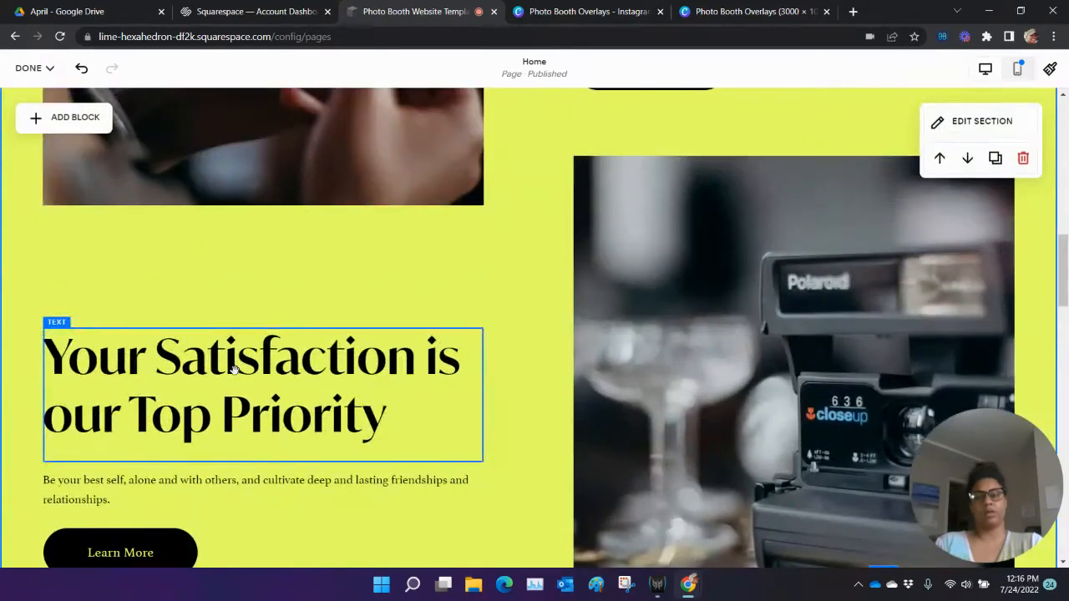
triple_click(234, 370)
click(81, 292)
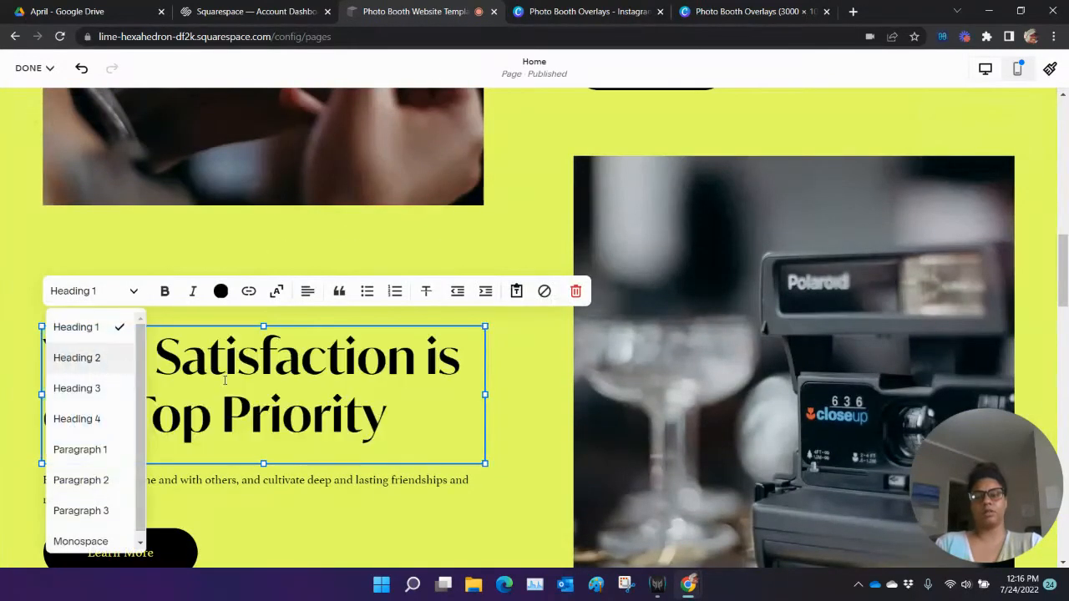
click(77, 358)
click(495, 383)
triple_click(397, 378)
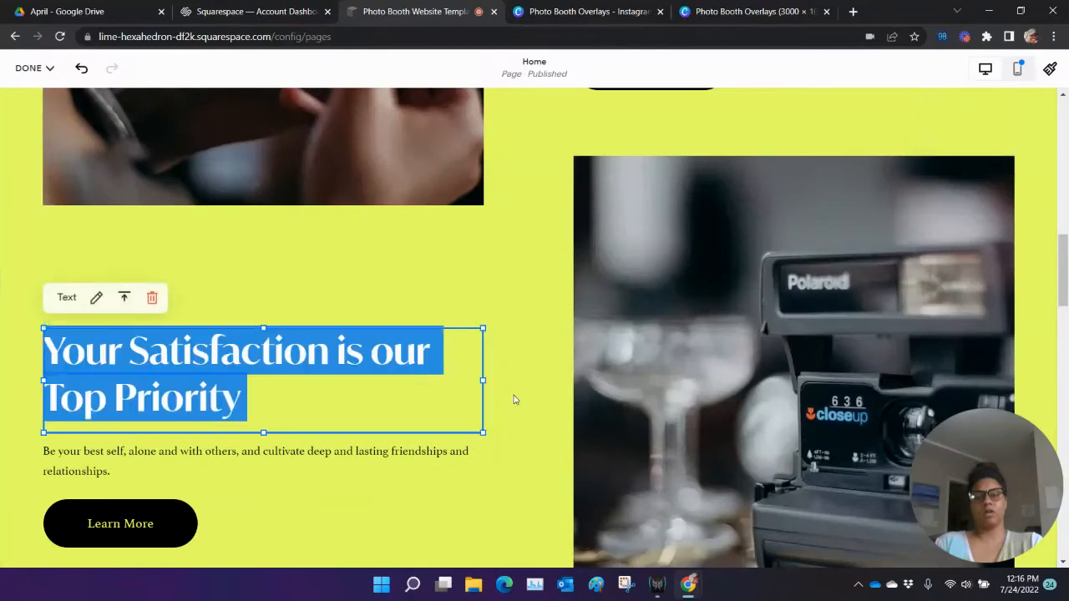
click(542, 390)
- Check which heading level the "Photo Booth Rentals" title above the rental cards uses
scroll(542, 389, down, 10)
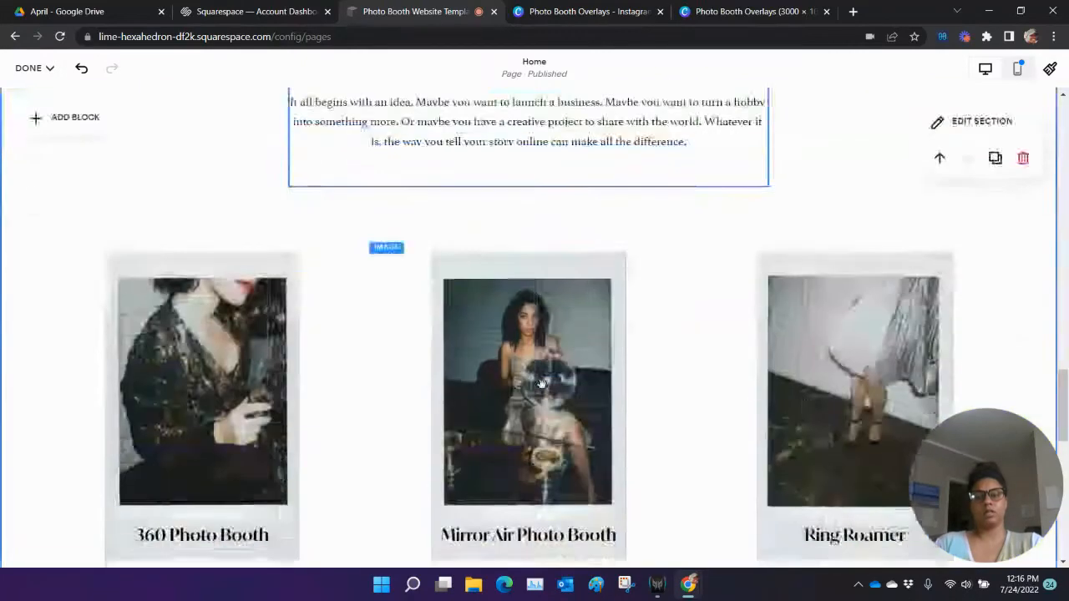
scroll(518, 415, up, 4)
triple_click(516, 412)
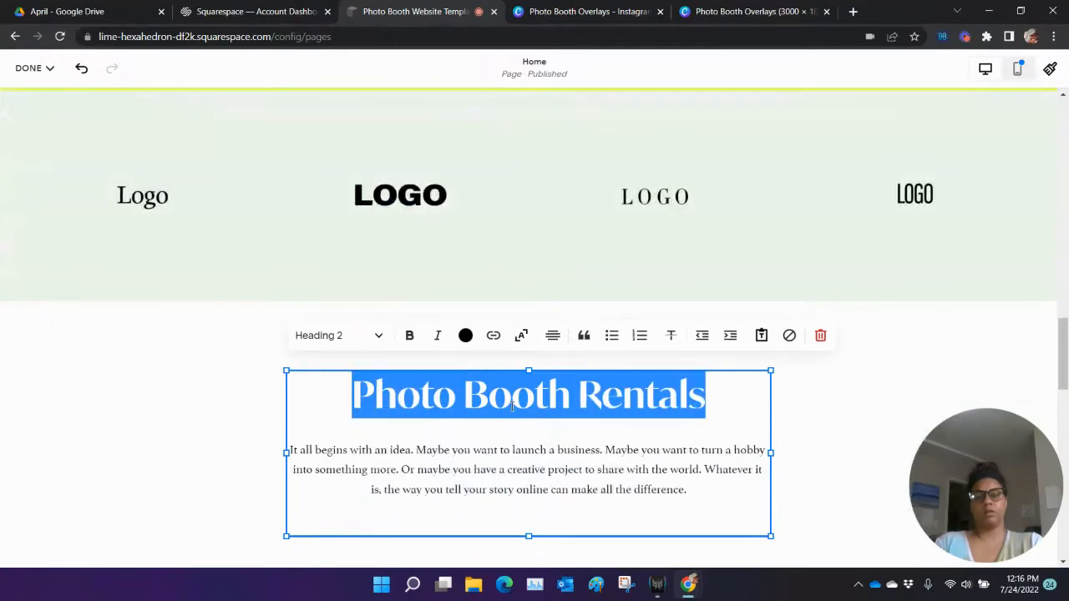
click(820, 403)
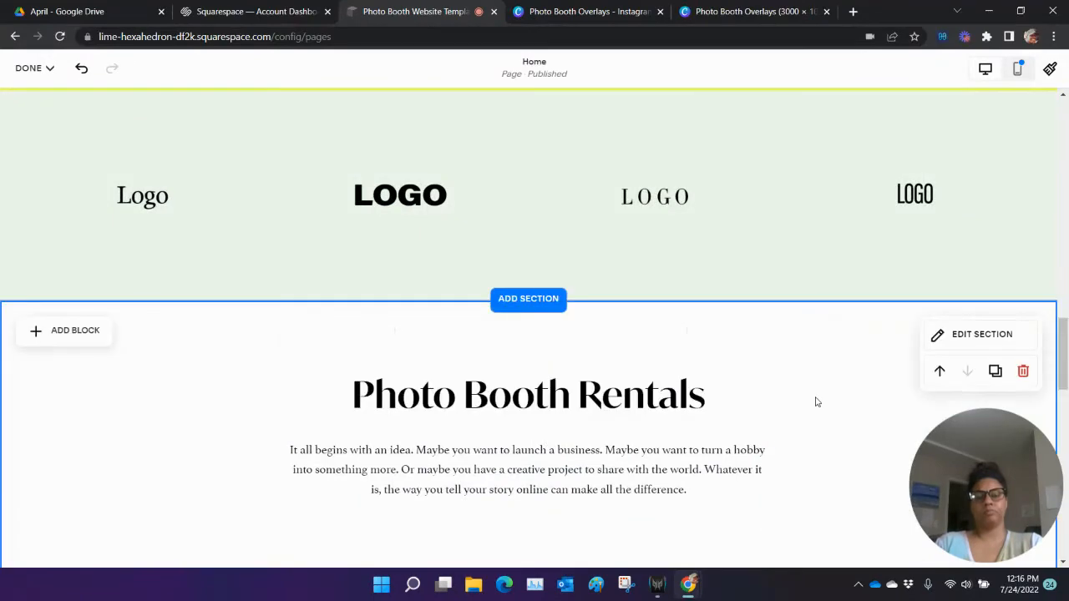
- Reopen the footer for editing and replace the all-caps call-to-action text with "Your Call To Action Goes Here"
scroll(818, 404, down, 8)
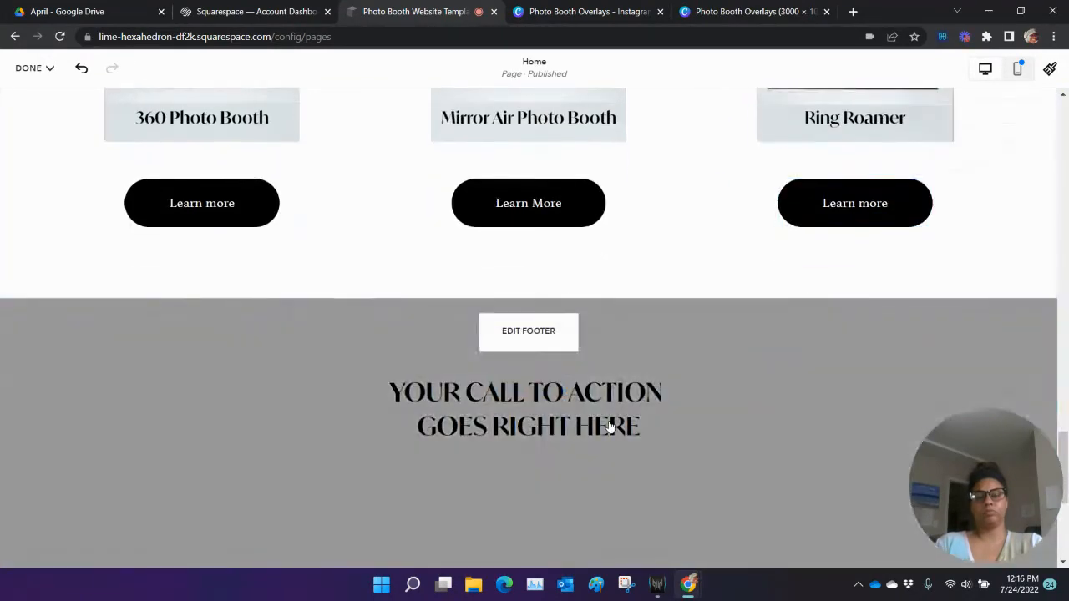
click(609, 426)
double_click(551, 332)
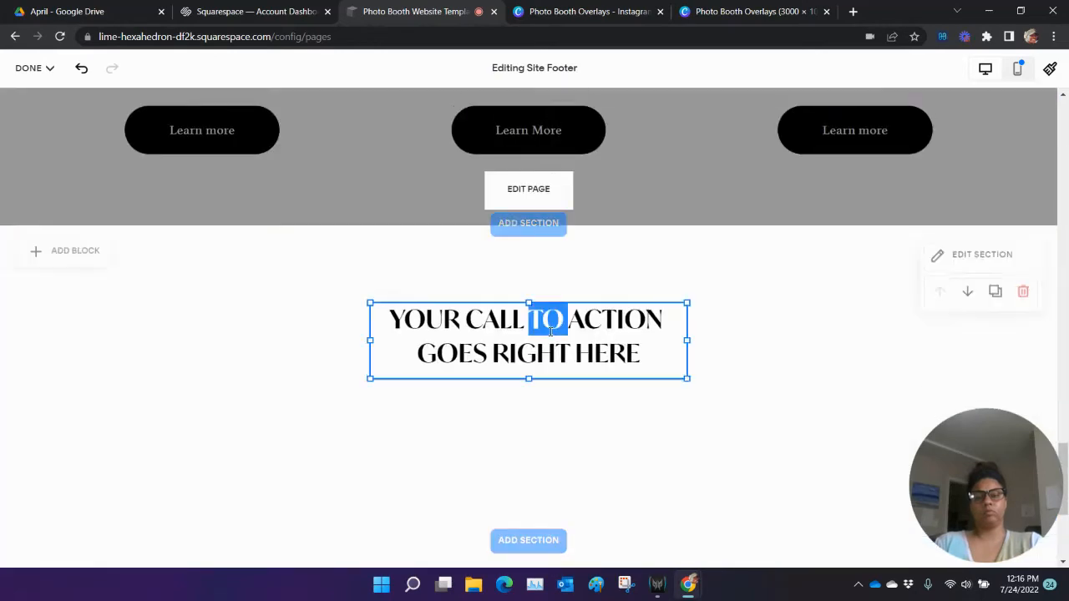
click(550, 333)
text(yOU)
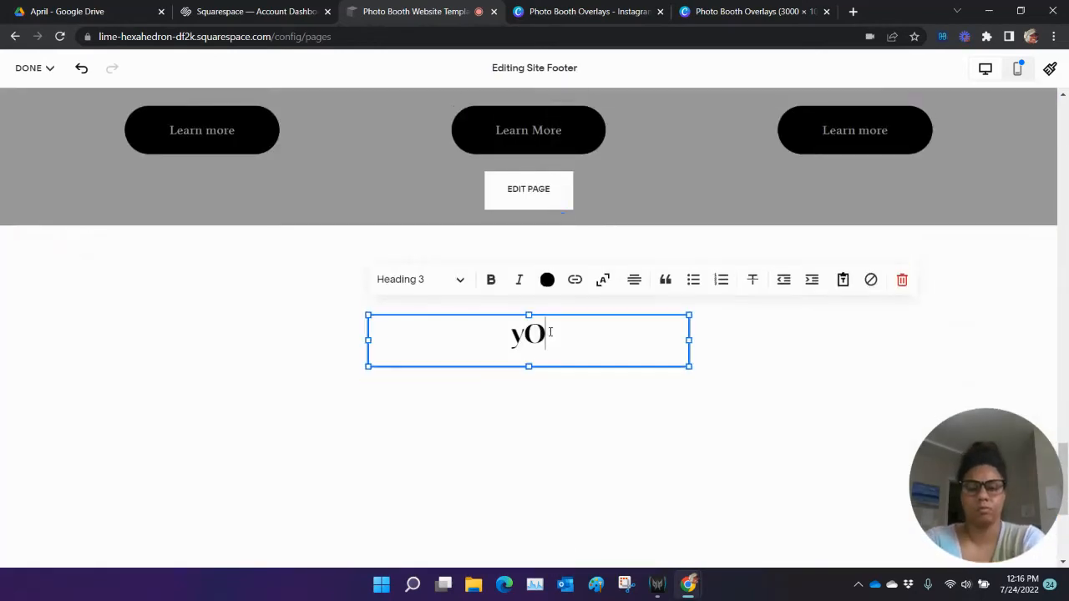
key(BackSpace)
key(BackSpace)
key(BackSpace)
key(Caps_Lock)
key(BackSpace)
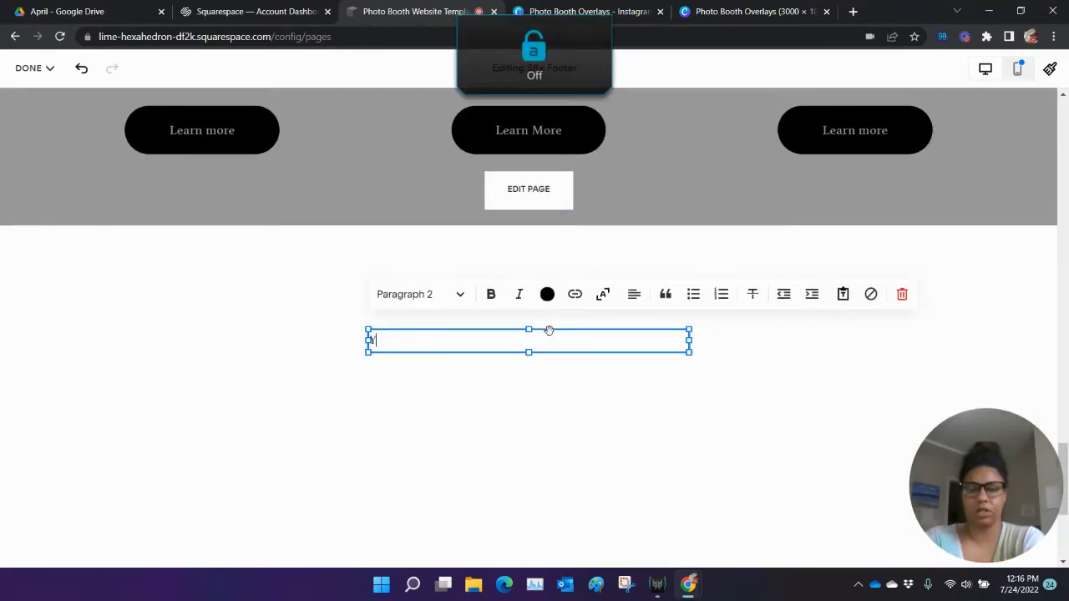
text(Your Call To Action Goes Here)
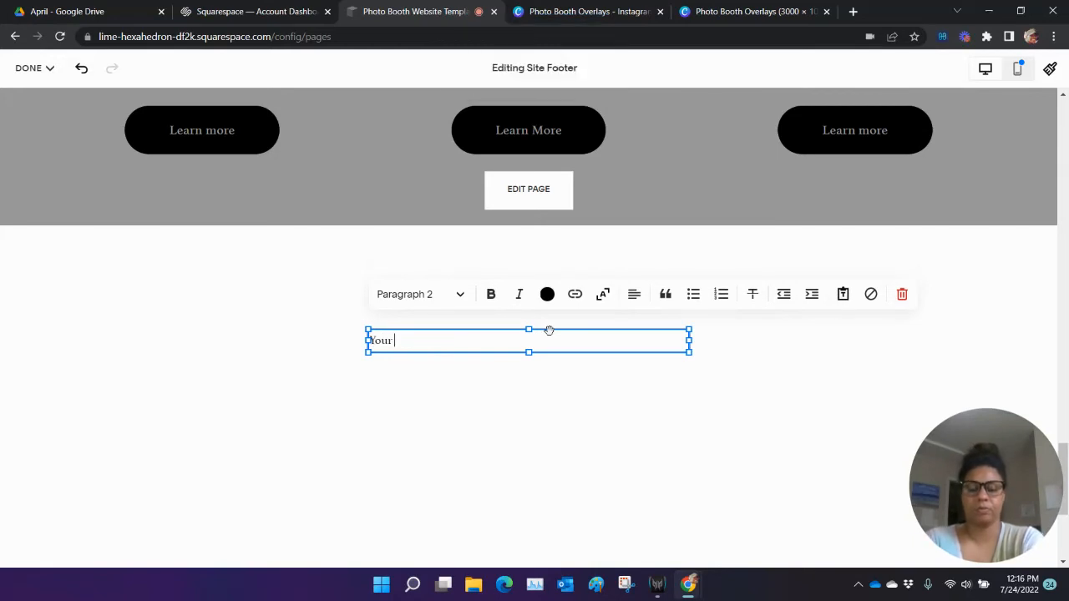
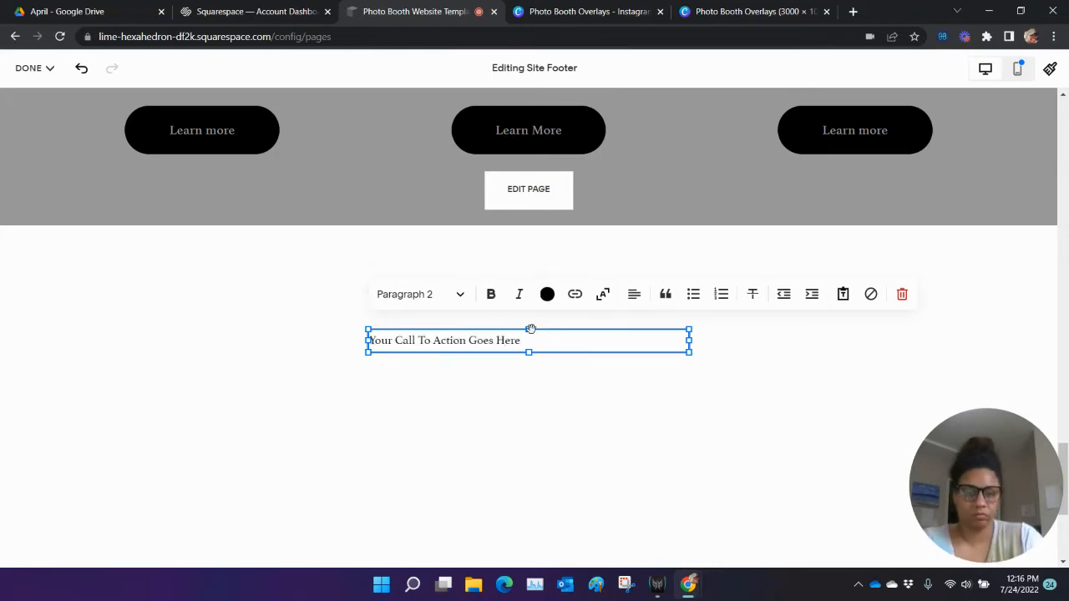
- Set the retyped call-to-action text to Heading 3 and centre-align it
click(460, 297)
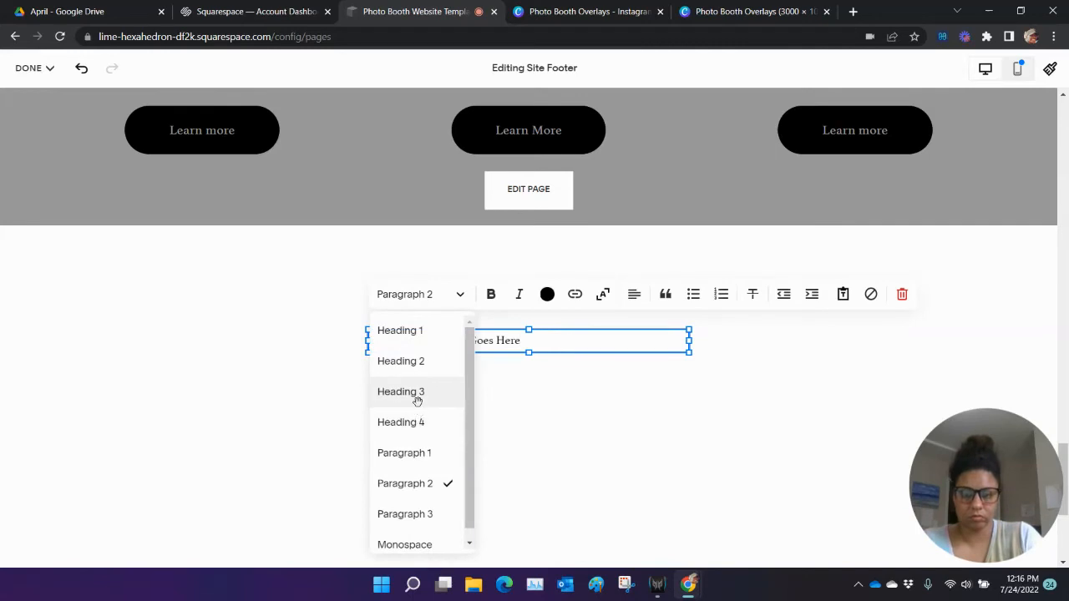
click(417, 400)
click(427, 298)
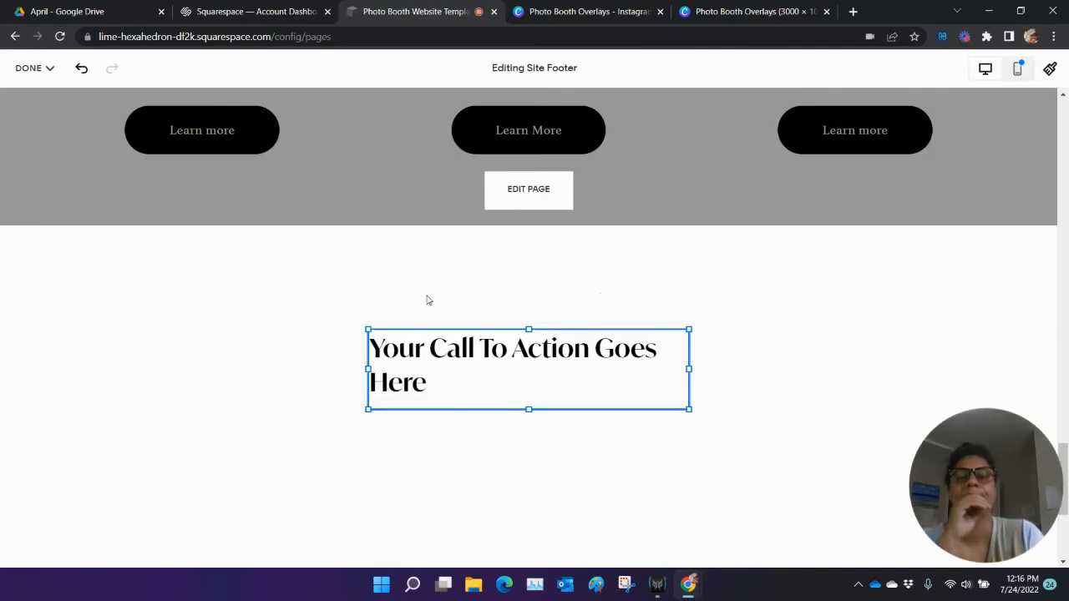
triple_click(435, 355)
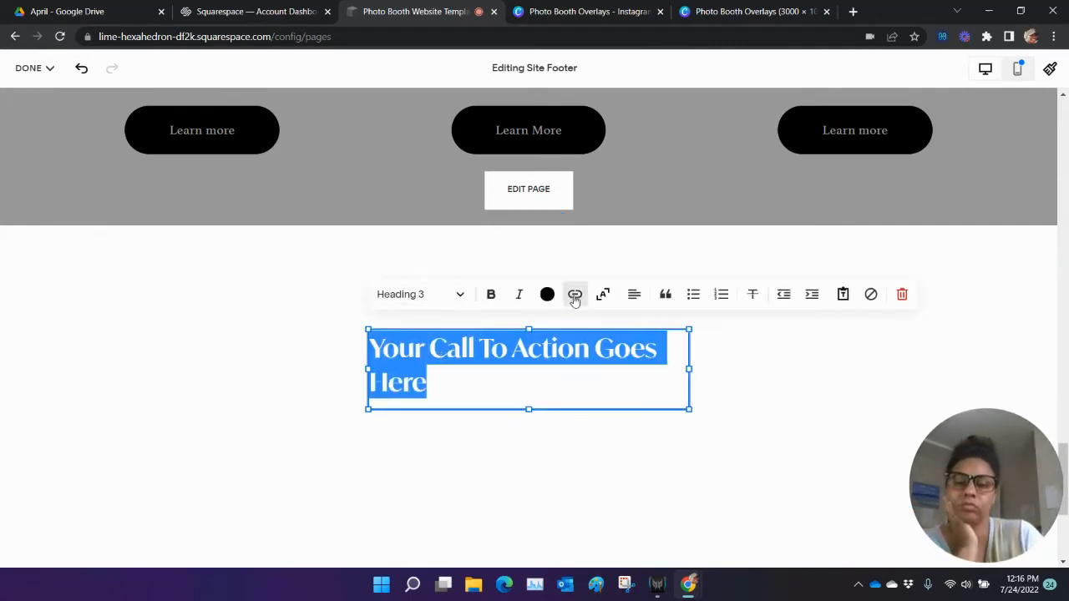
click(634, 299)
click(634, 330)
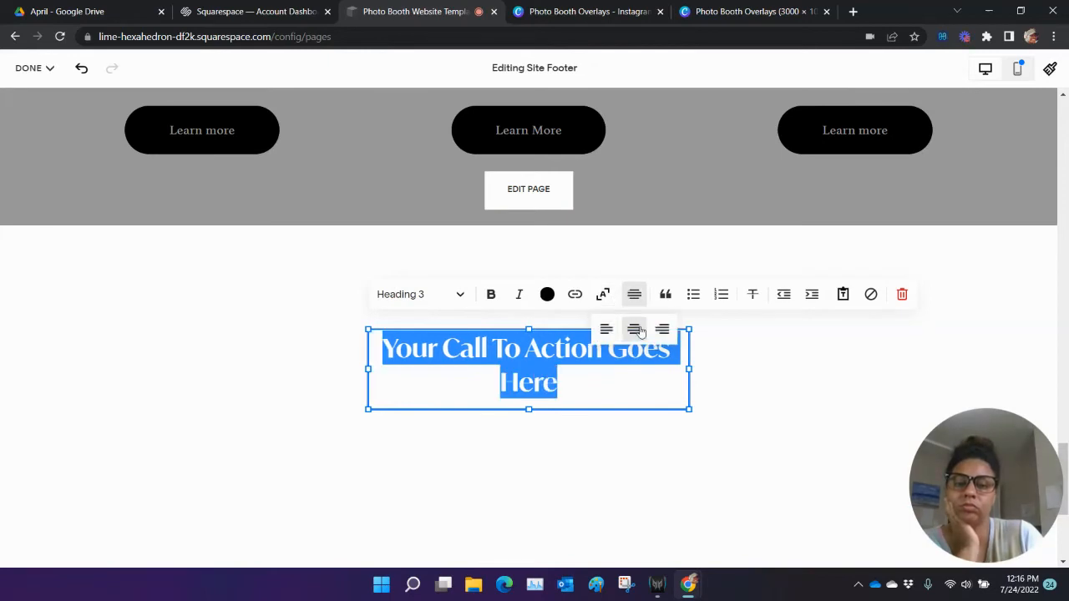
click(623, 356)
- Insert the word "Right" before "Here" in the footer's call-to-action heading
click(485, 385)
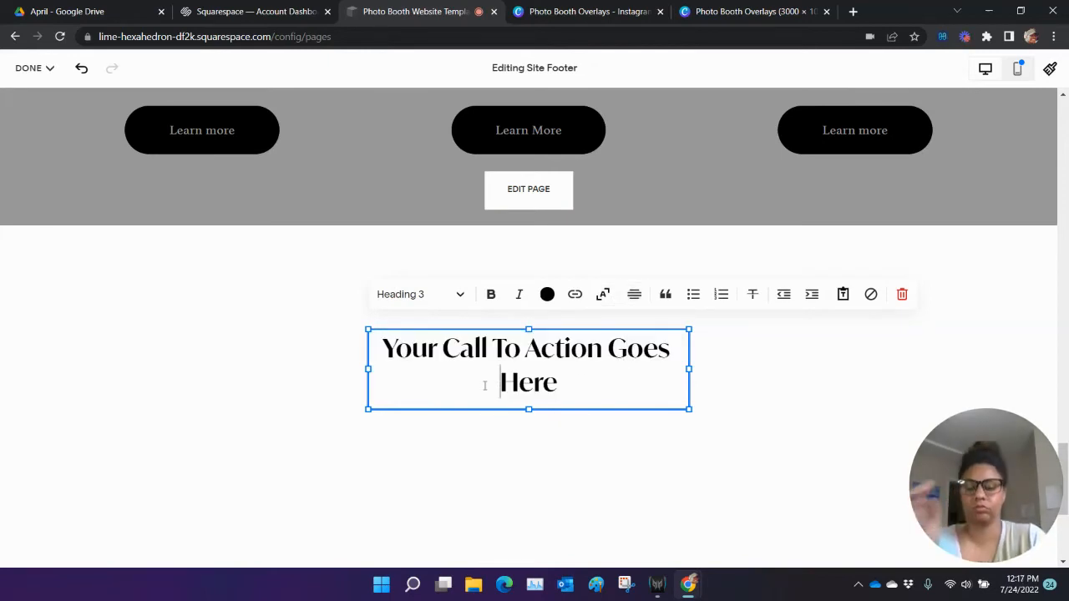
text(right)
key(BackSpace)
key(BackSpace)
key(BackSpace)
key(BackSpace)
key(BackSpace)
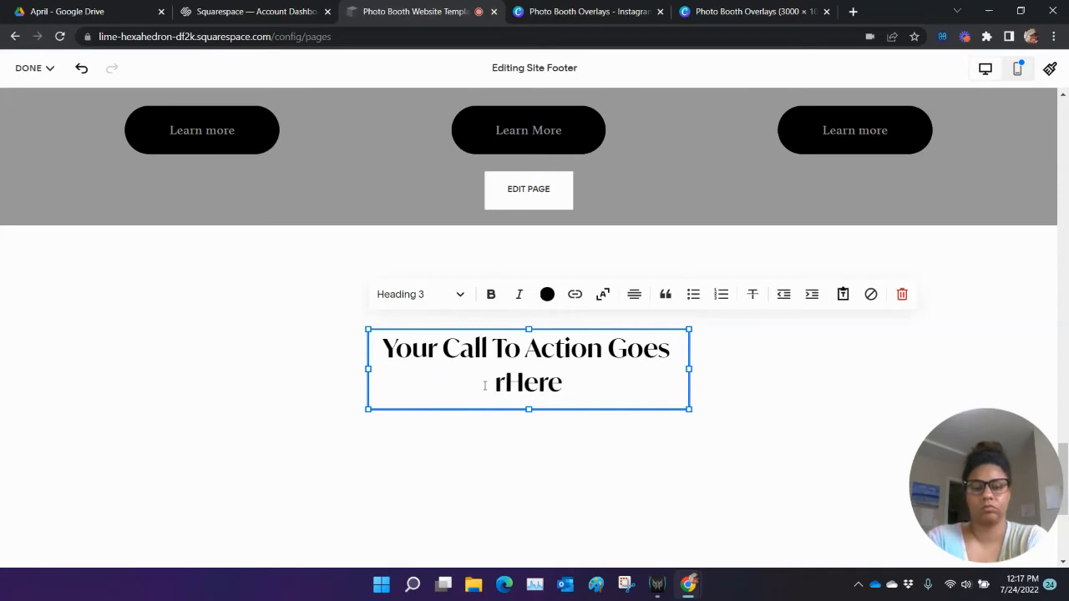
text(Right)
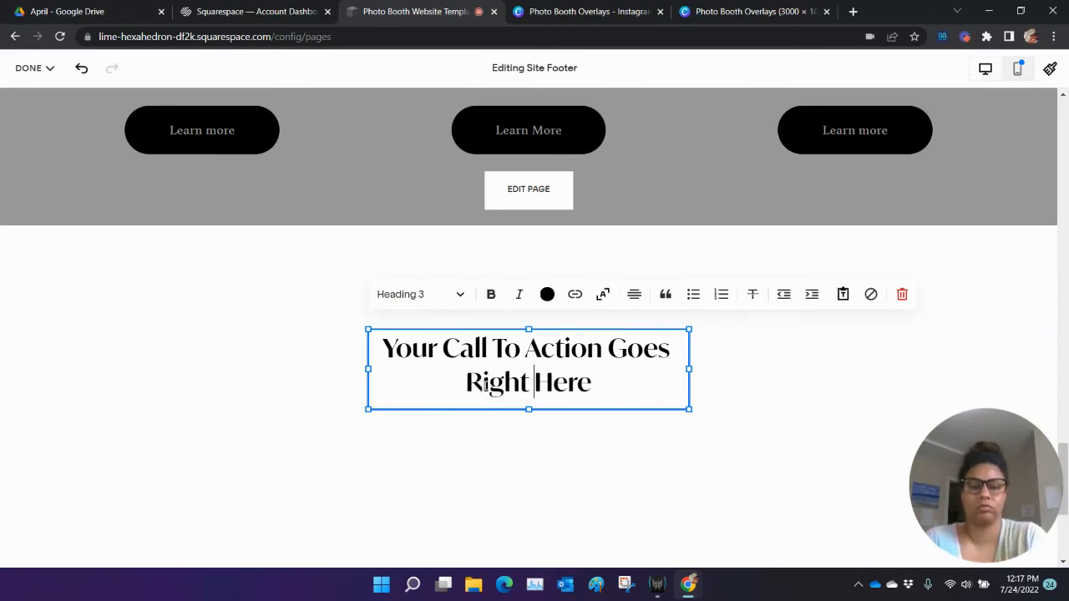
click(760, 371)
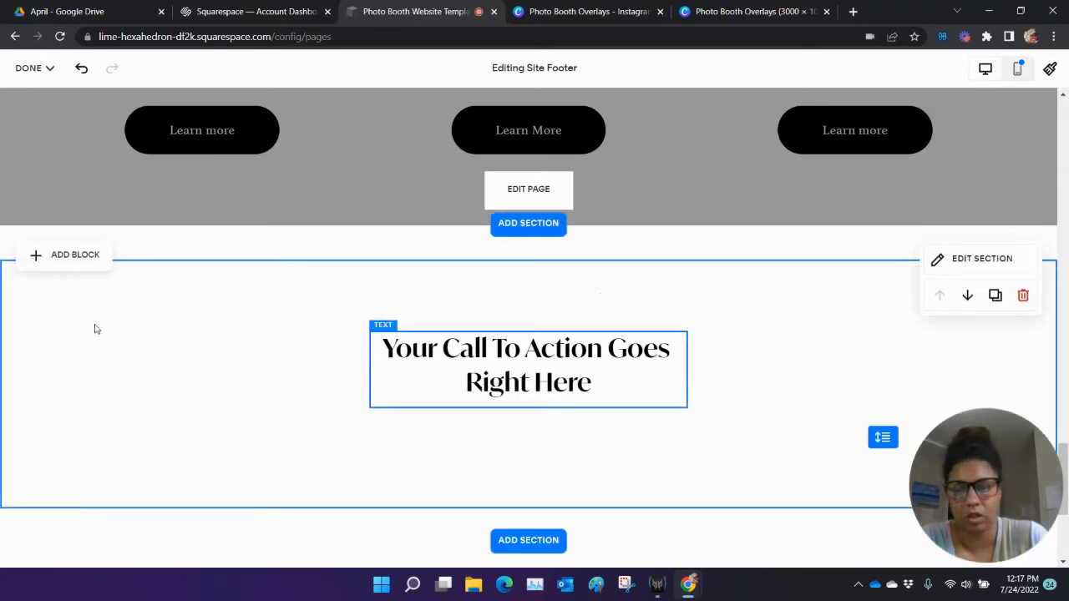
- Add a button block to the call-to-action section and place it centred directly below the heading
click(92, 254)
click(502, 455)
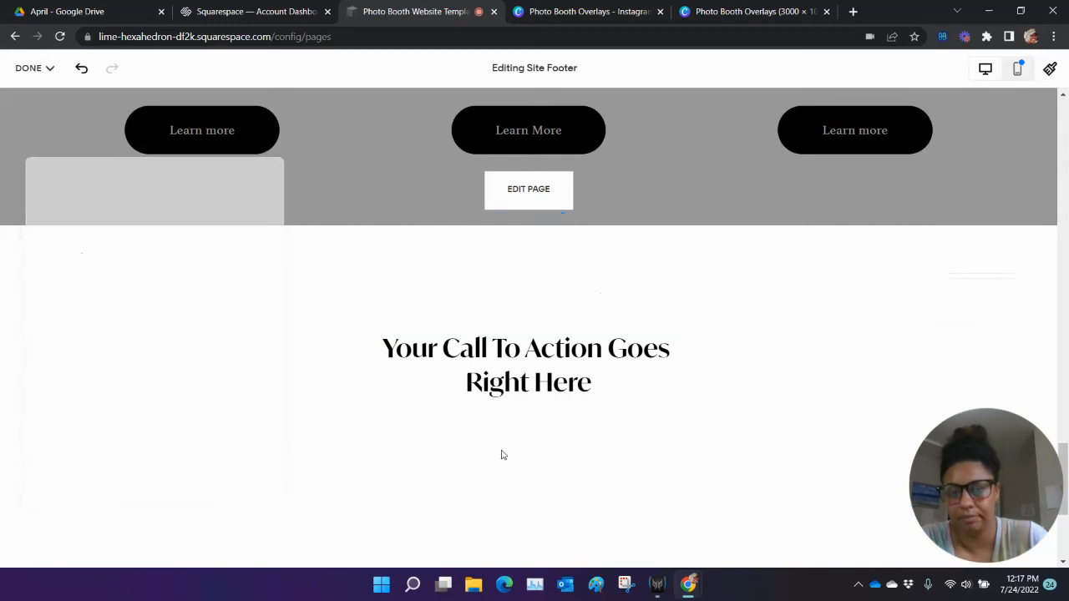
drag(167, 373, 556, 450)
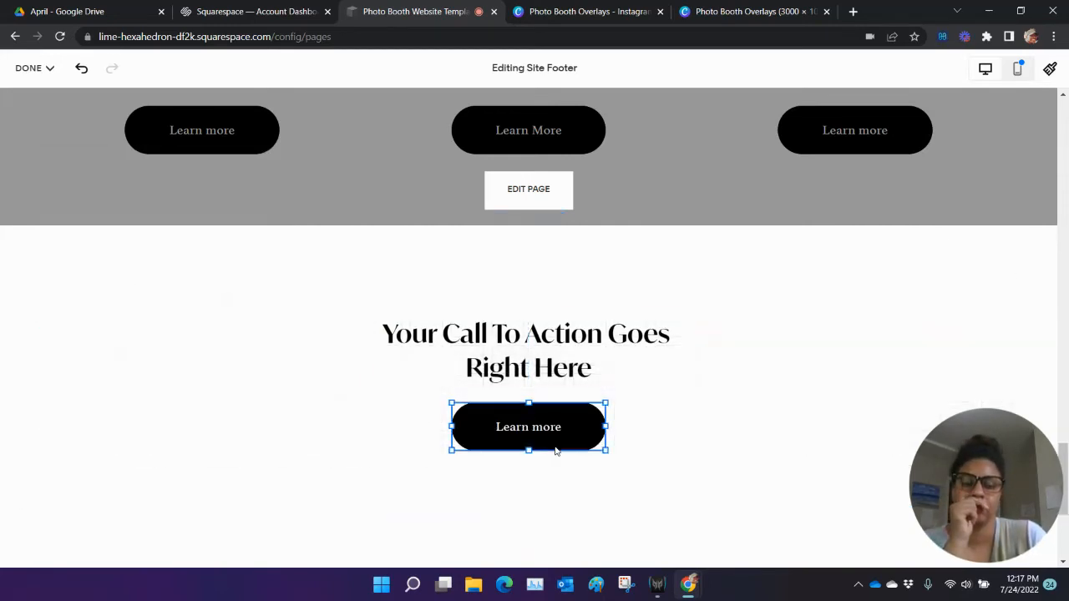
- Change the label of the button in the footer's call-to-action section to "Book Now"
click(665, 435)
click(549, 428)
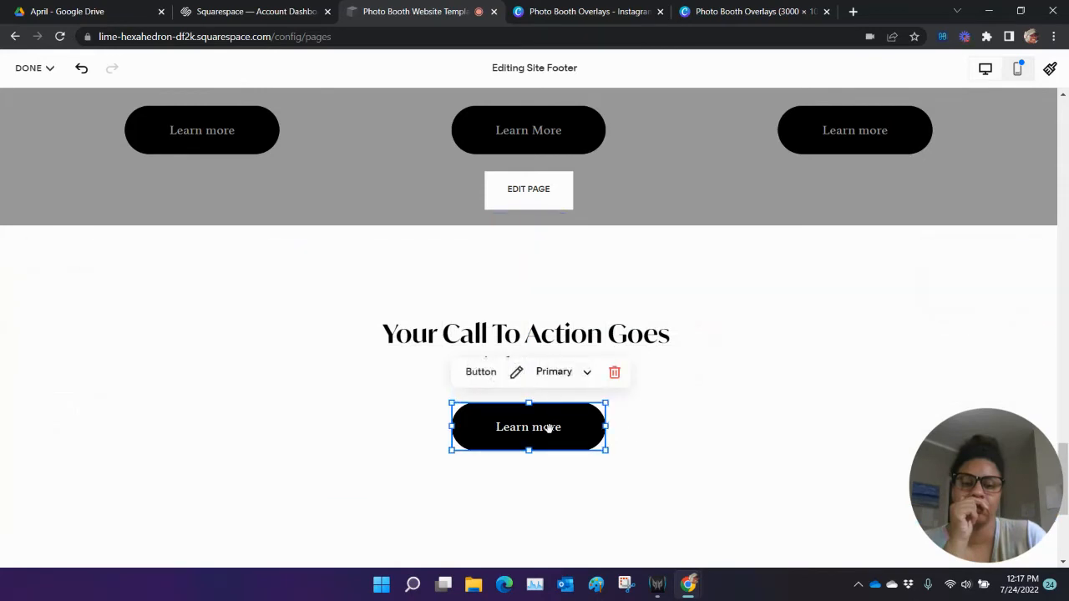
click(515, 372)
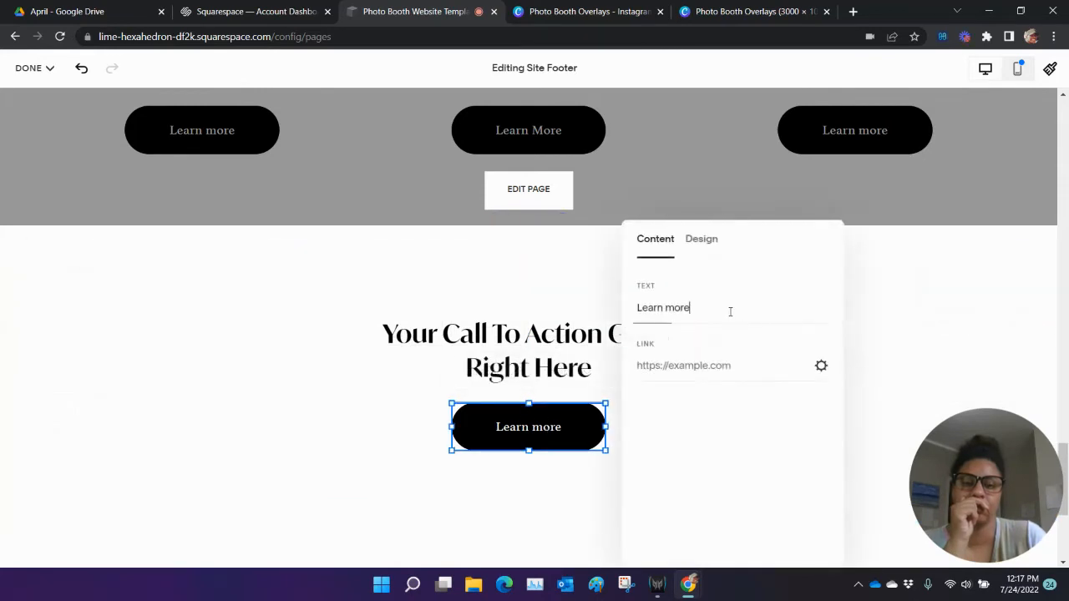
key(ctrl+a)
text(B)
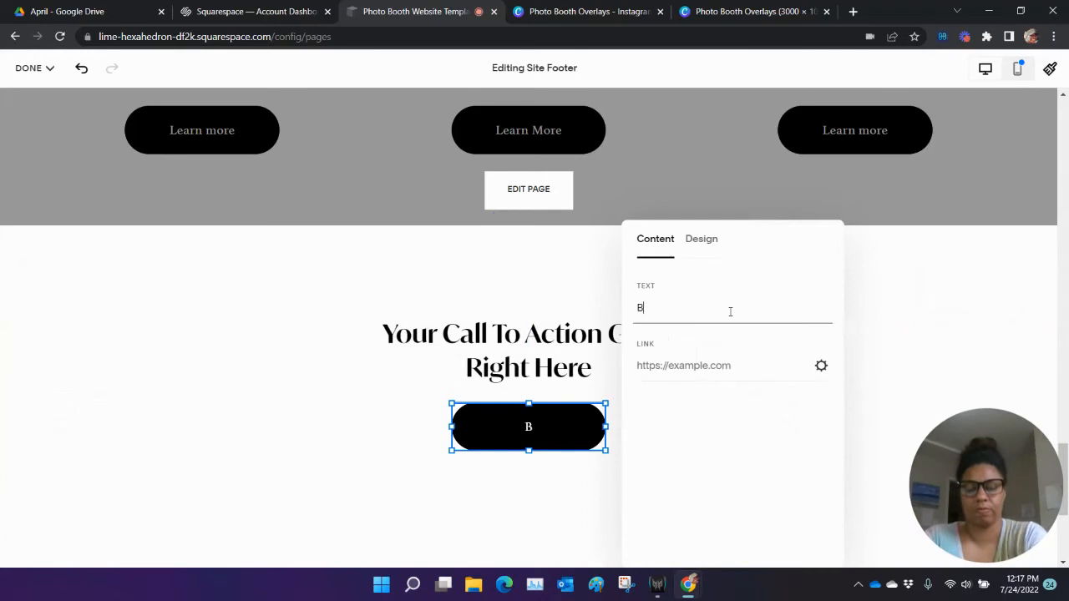
text(ook Now)
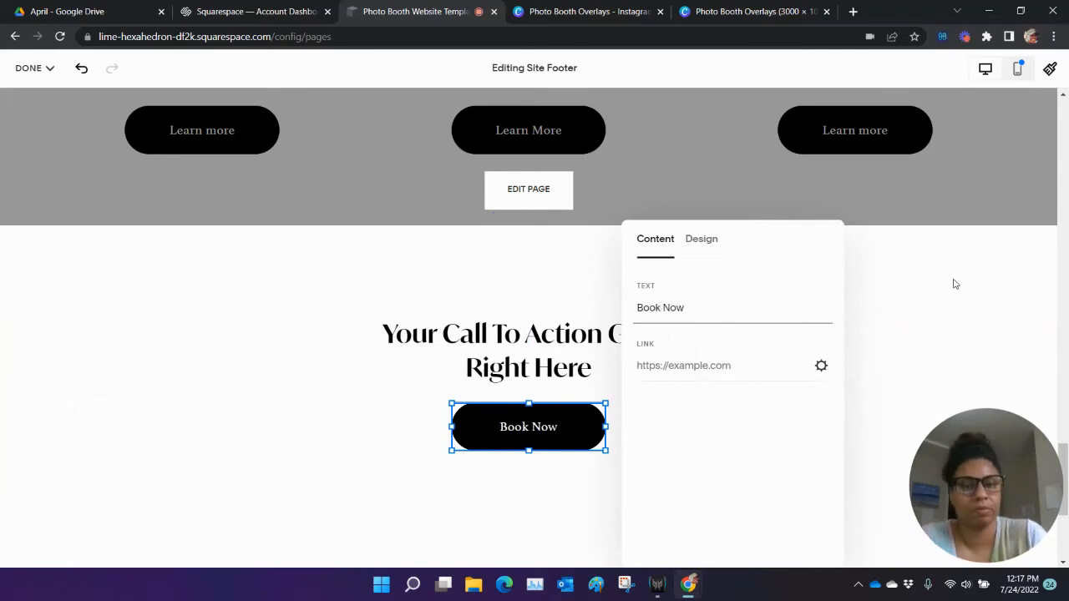
click(913, 295)
click(973, 260)
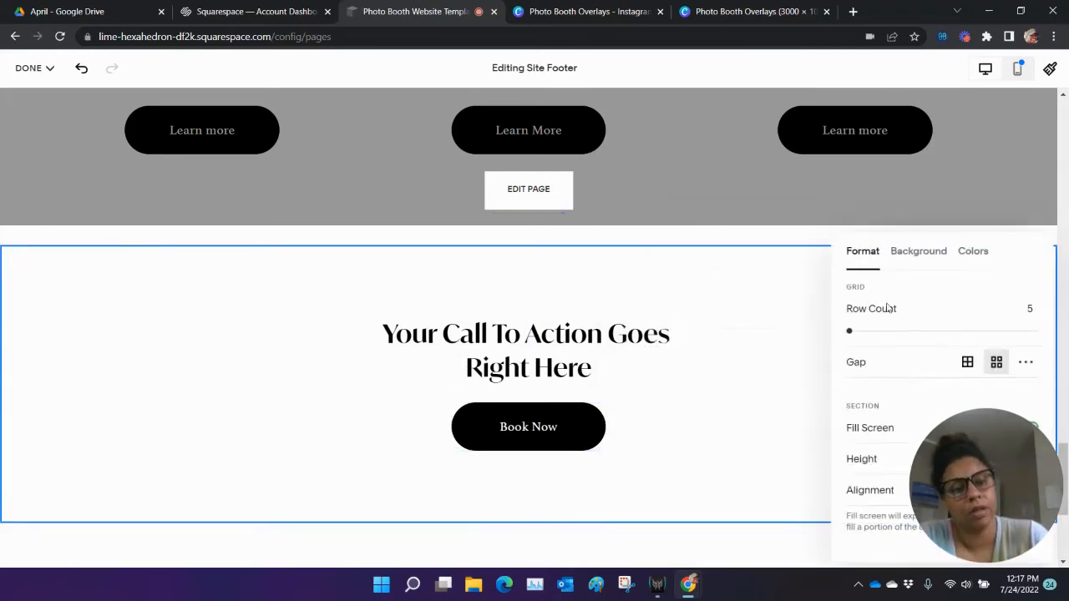
click(973, 252)
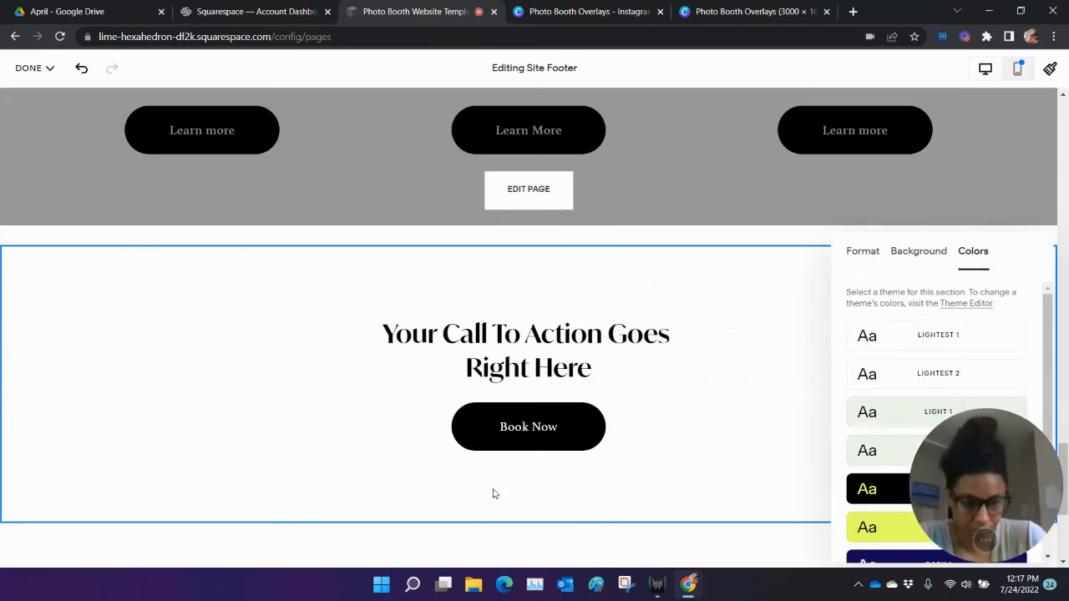
drag(999, 480, 662, 471)
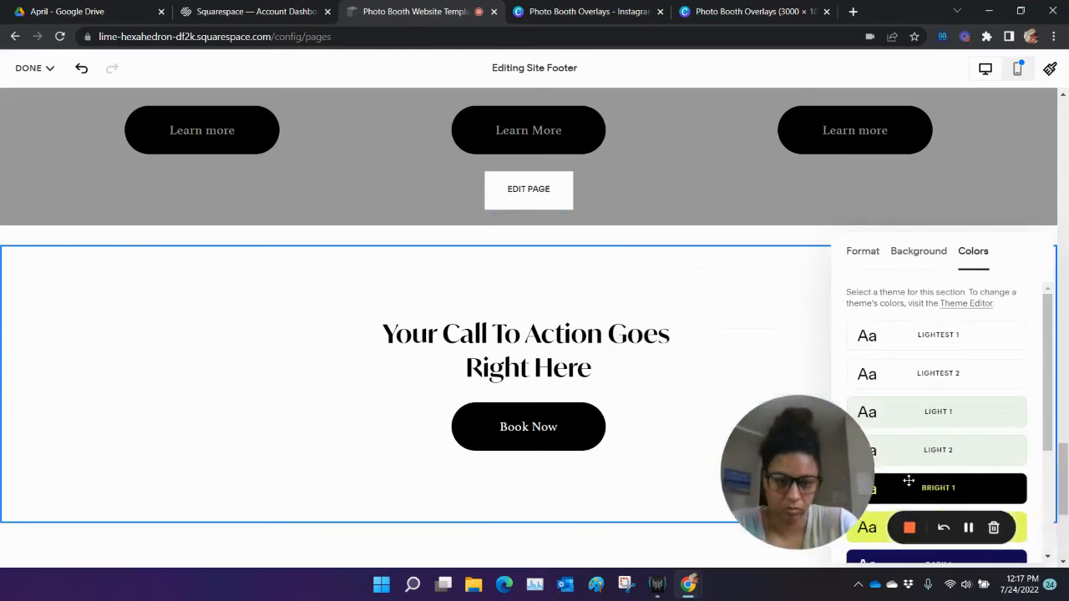
click(254, 464)
mouse_move(851, 506)
mouse_down()
mouse_move(814, 509)
mouse_move(841, 508)
mouse_up()
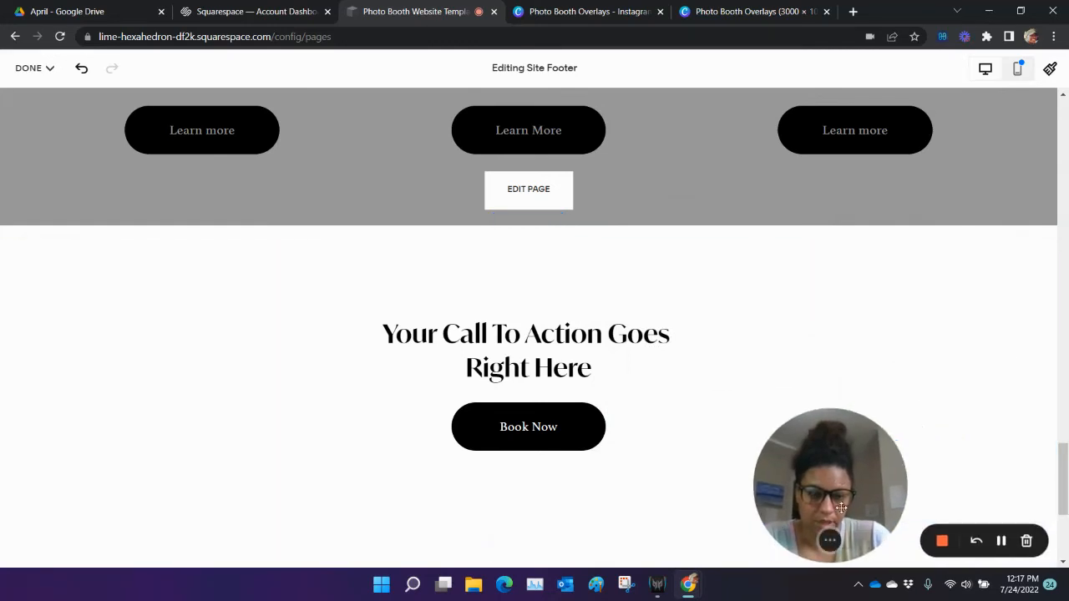
drag(822, 458, 855, 499)
click(498, 334)
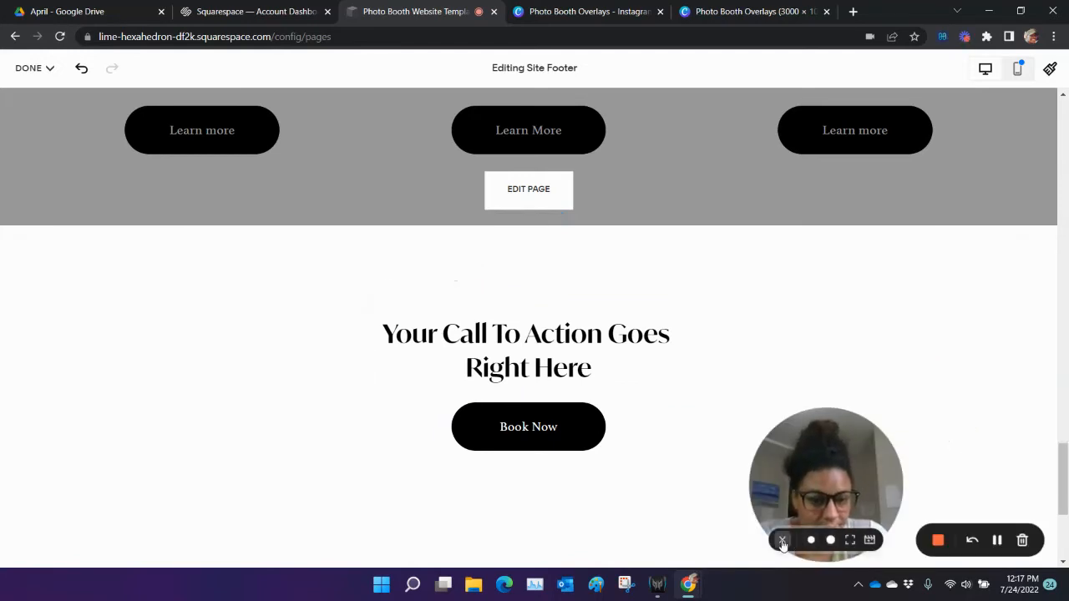
click(783, 541)
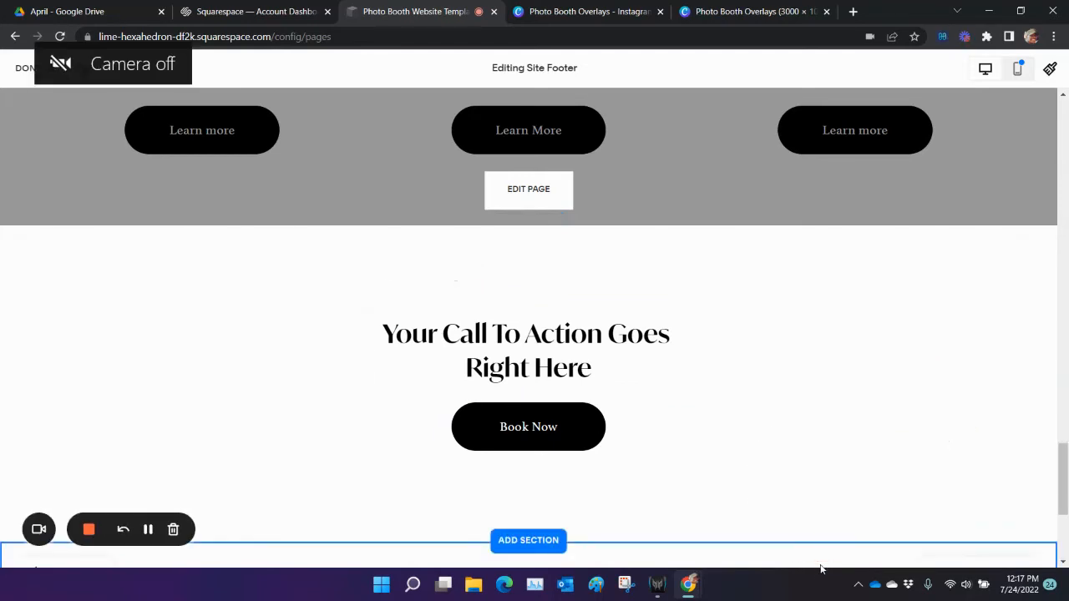
click(577, 432)
click(793, 302)
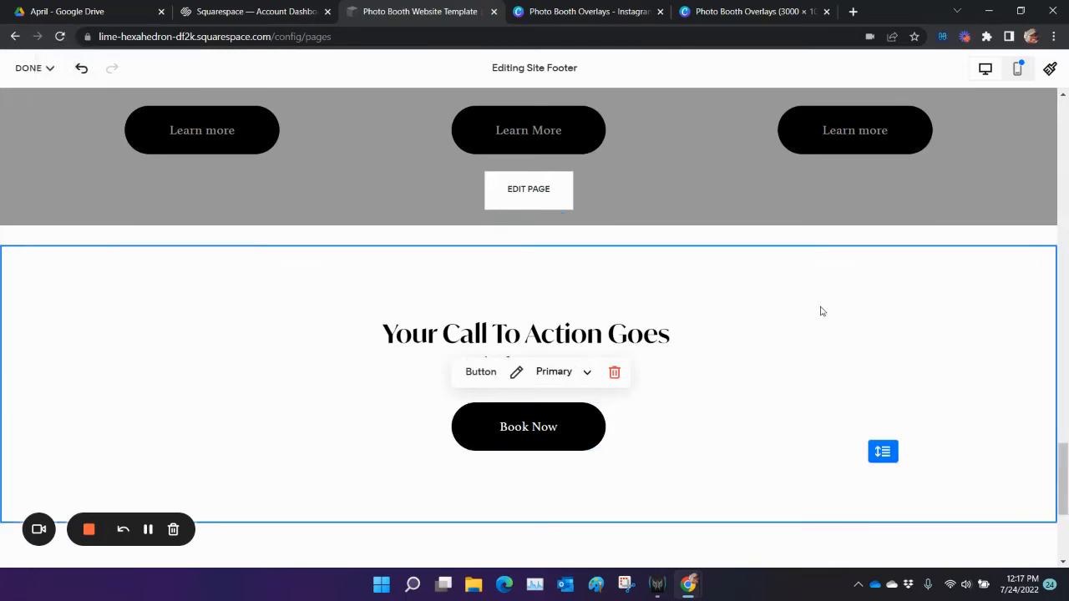
- Try the Bright 1 colour theme on the footer's call-to-action section and settle on Dark 1
click(983, 269)
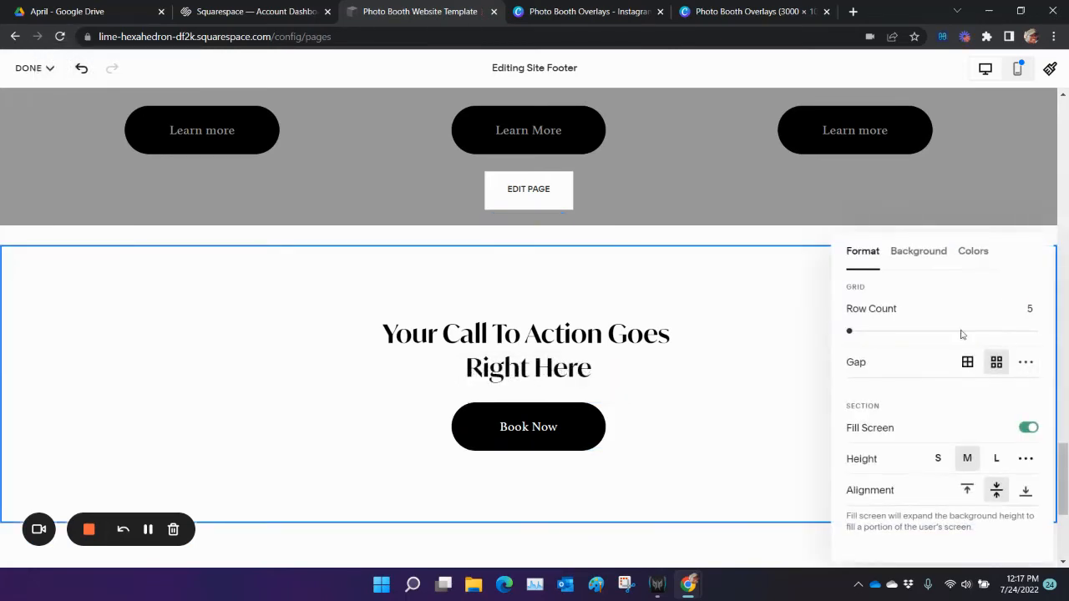
click(964, 251)
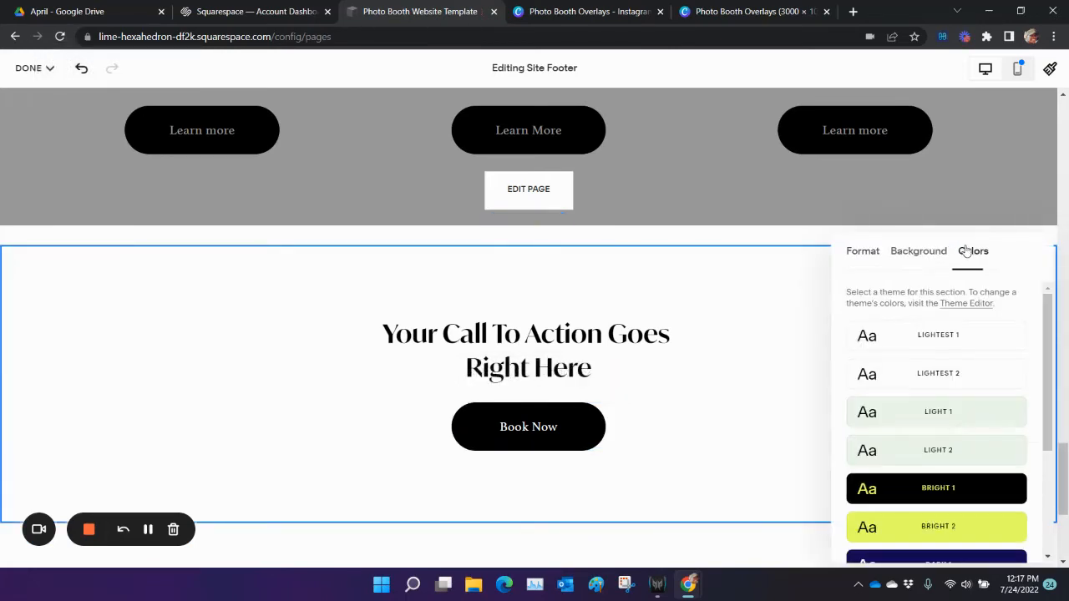
click(941, 519)
click(935, 495)
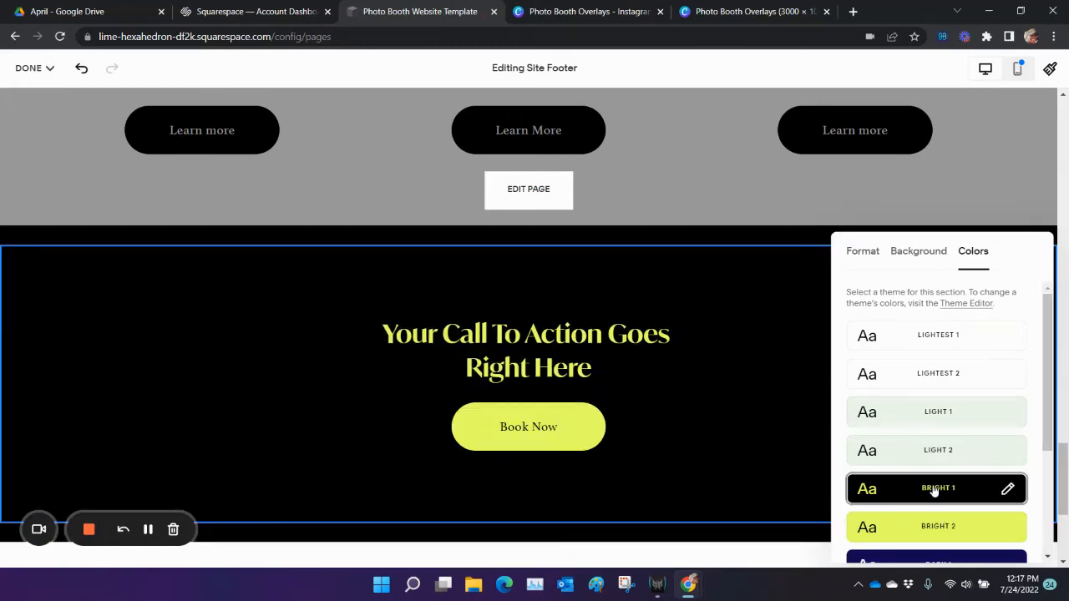
scroll(946, 472, down, 2)
click(935, 390)
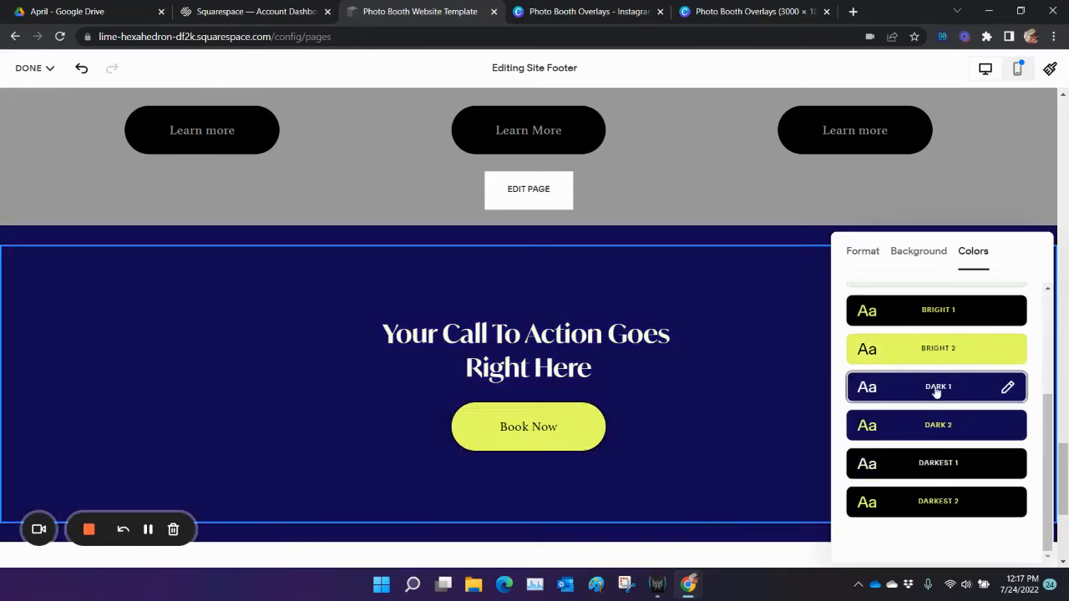
click(718, 422)
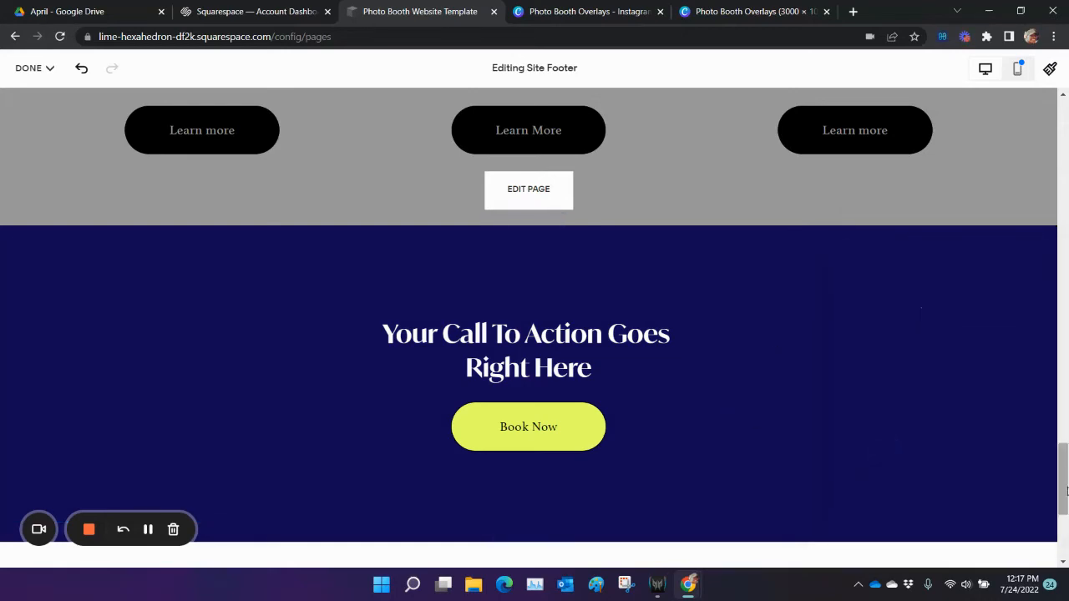
- Upload pexels-cottonbro-3402697.jpg from Downloads as the background image of the footer's call-to-action section
drag(1066, 491, 1067, 82)
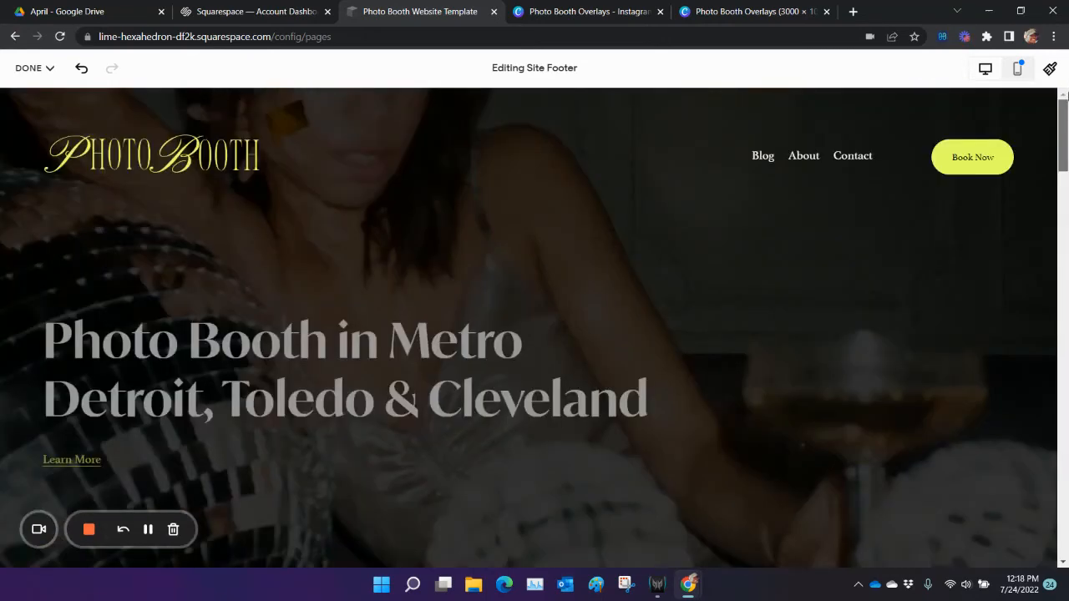
drag(1067, 159, 1066, 501)
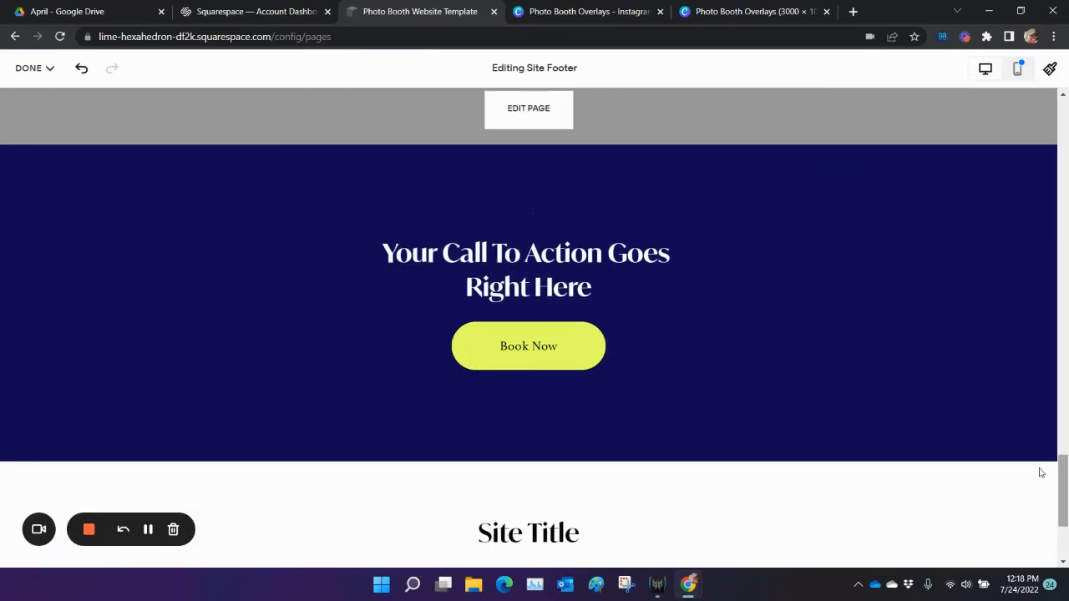
click(969, 178)
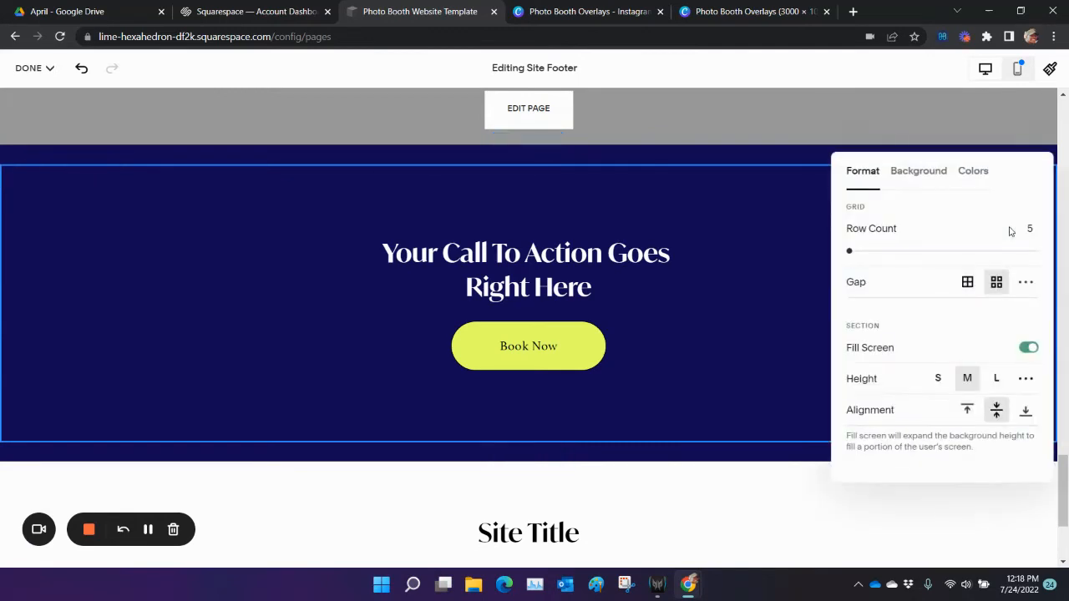
click(950, 174)
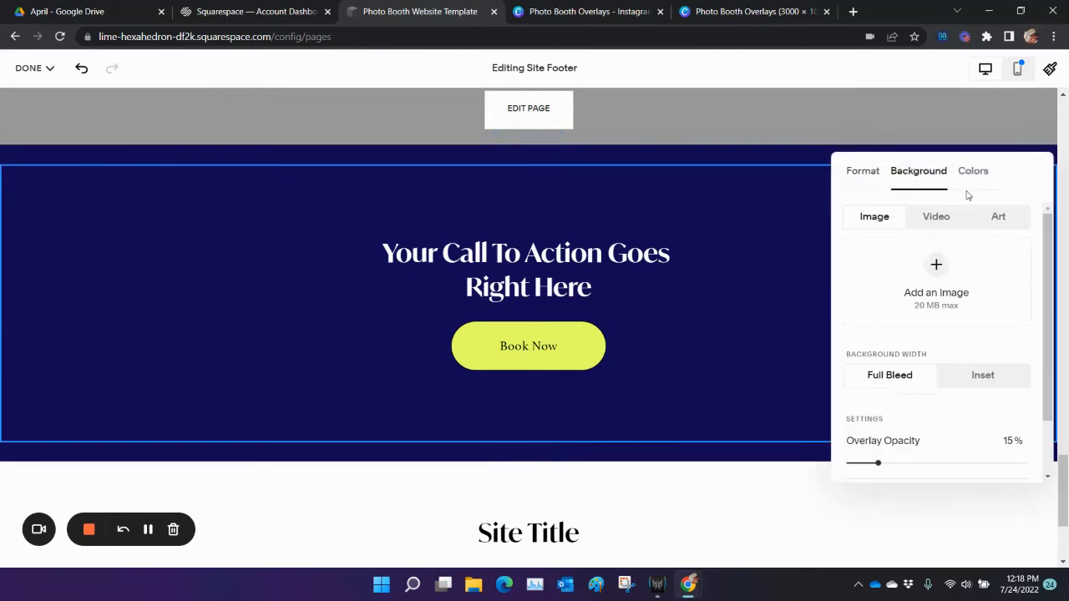
click(935, 266)
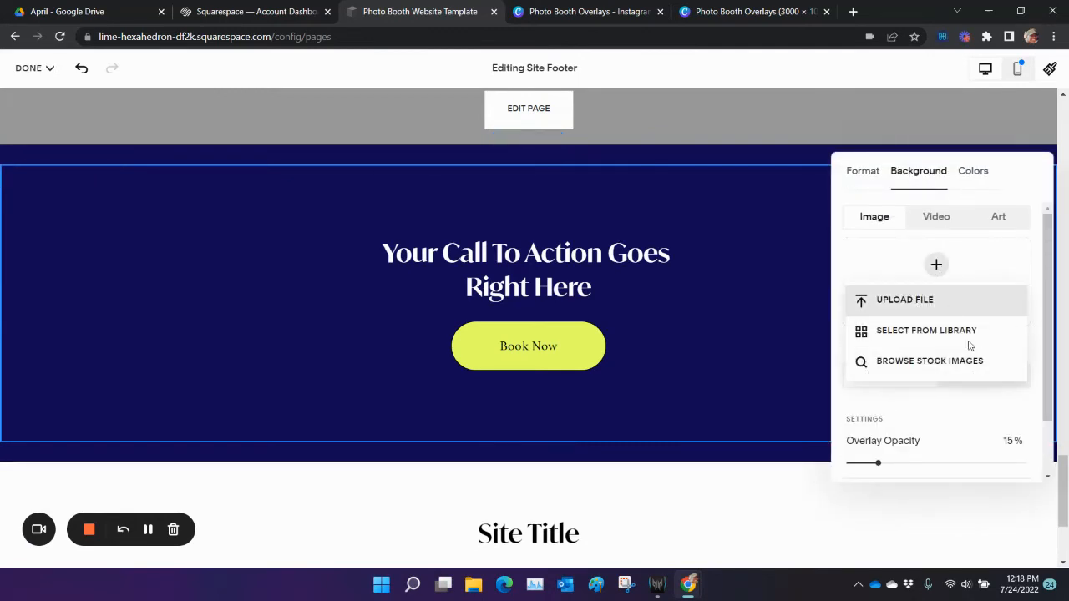
click(971, 345)
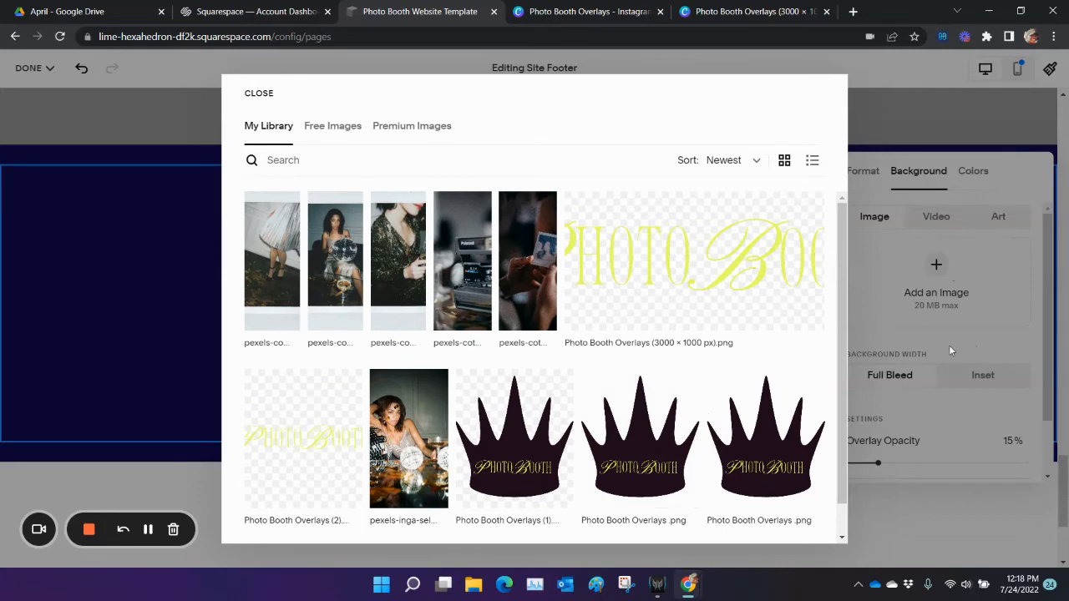
click(950, 348)
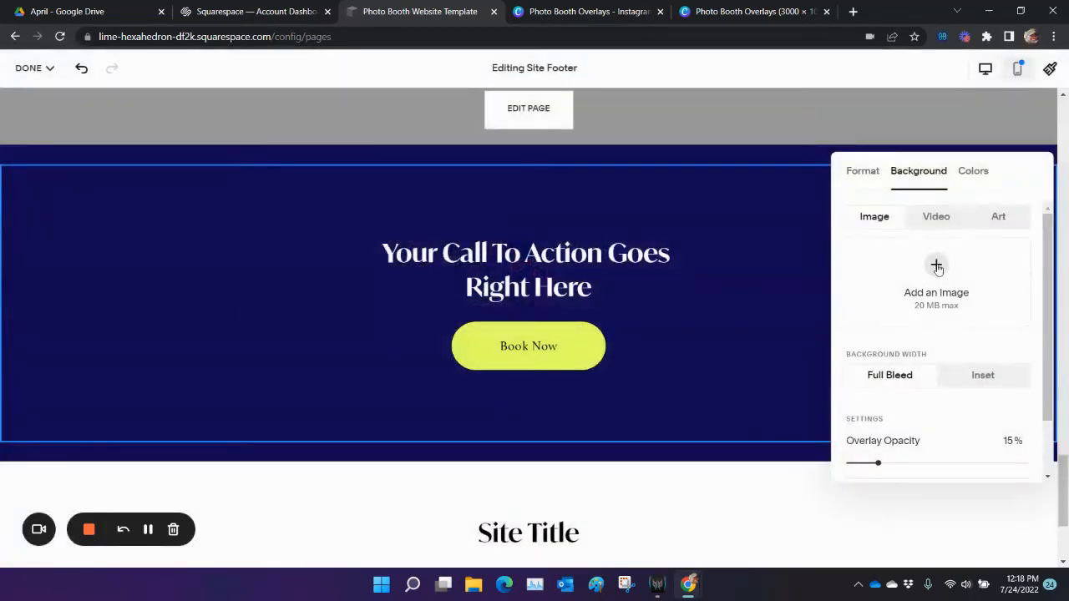
click(936, 265)
click(908, 310)
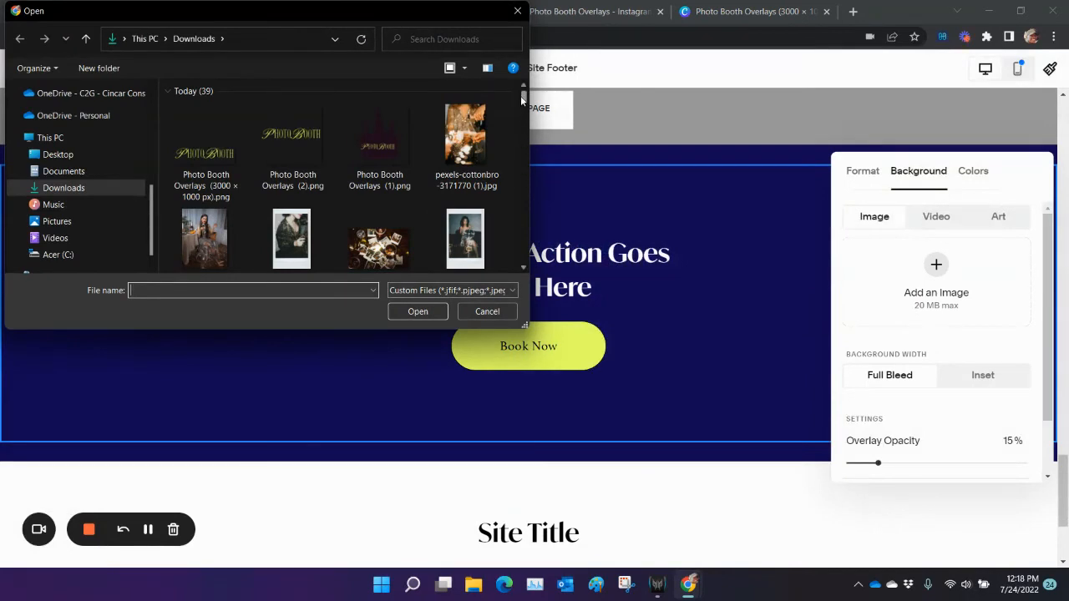
drag(524, 98, 526, 117)
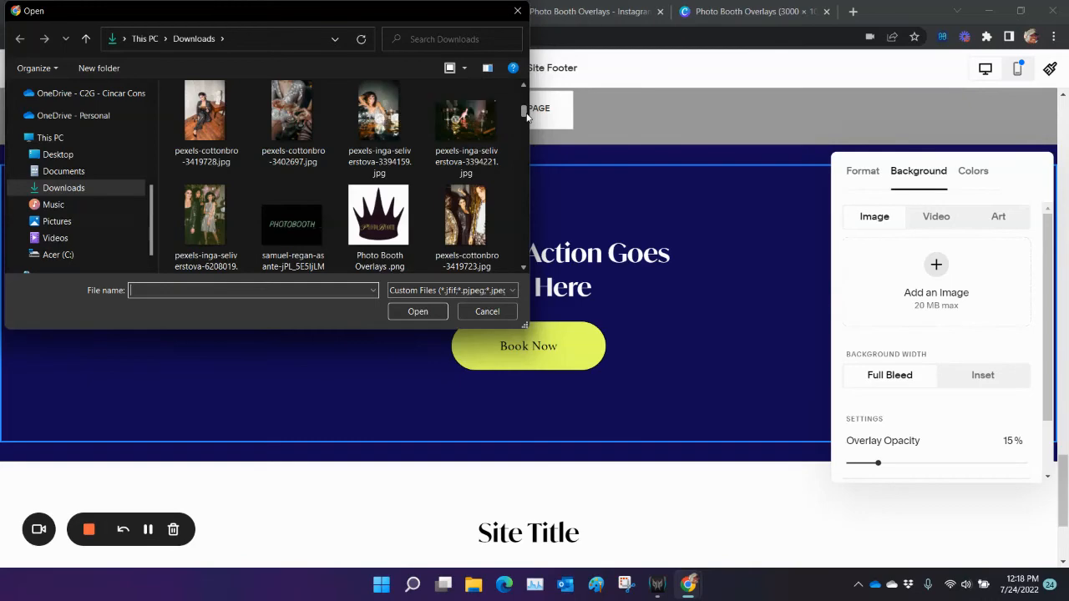
click(292, 117)
drag(524, 114, 523, 112)
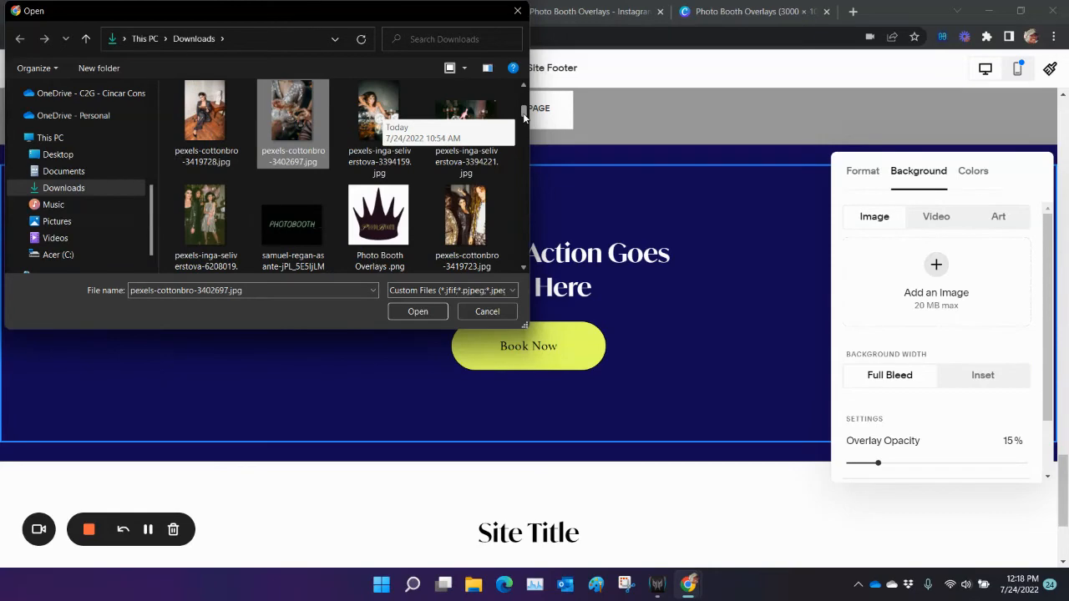
click(432, 312)
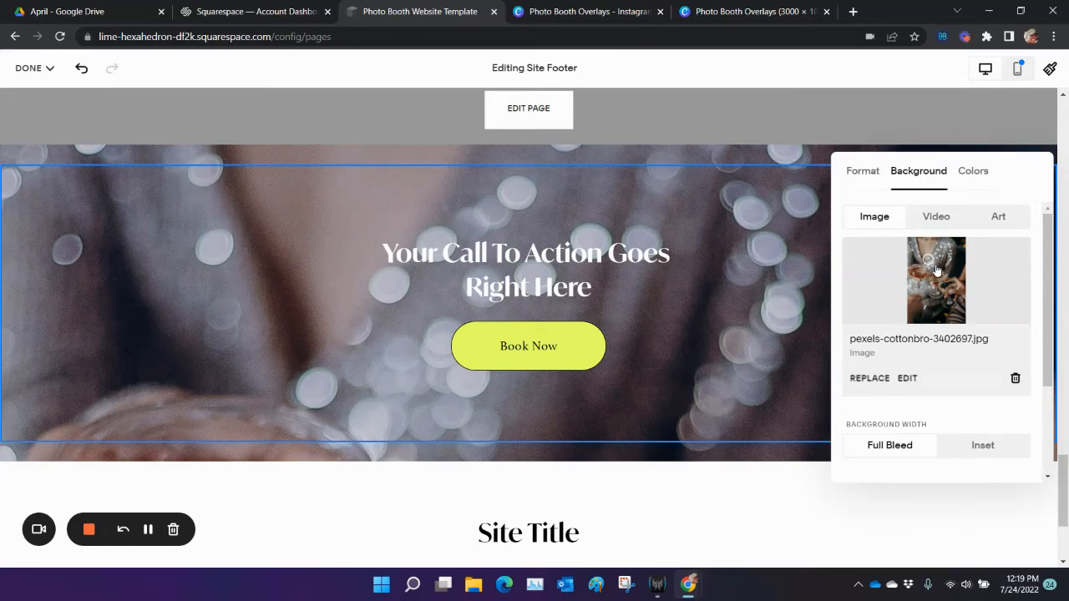
- Apply the Film Grain image effect to the call-to-action background and set its overlay opacity to 38%
scroll(982, 419, down, 2)
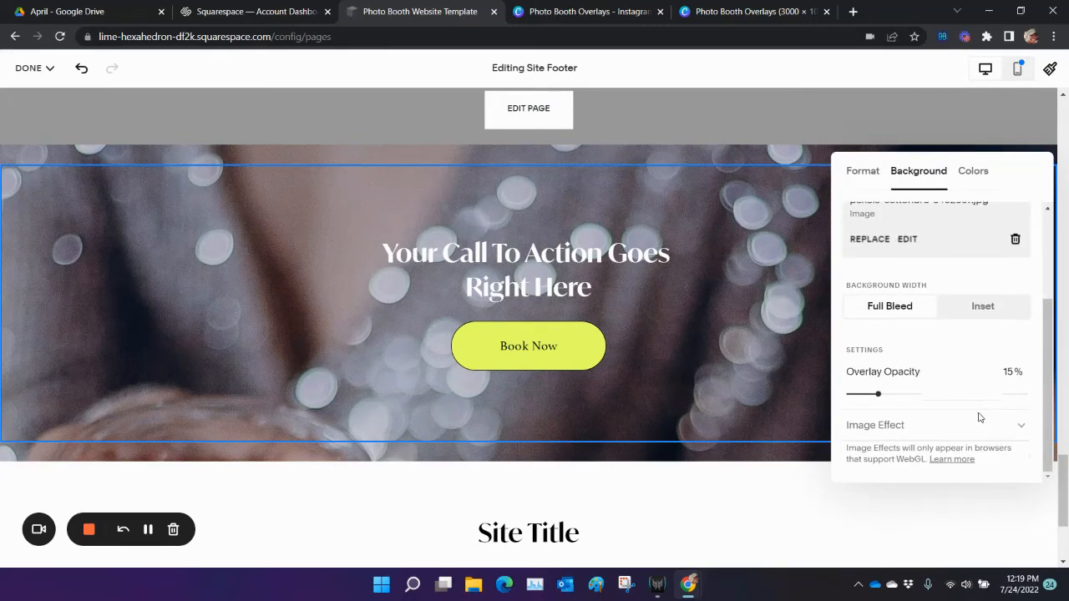
click(908, 428)
click(902, 397)
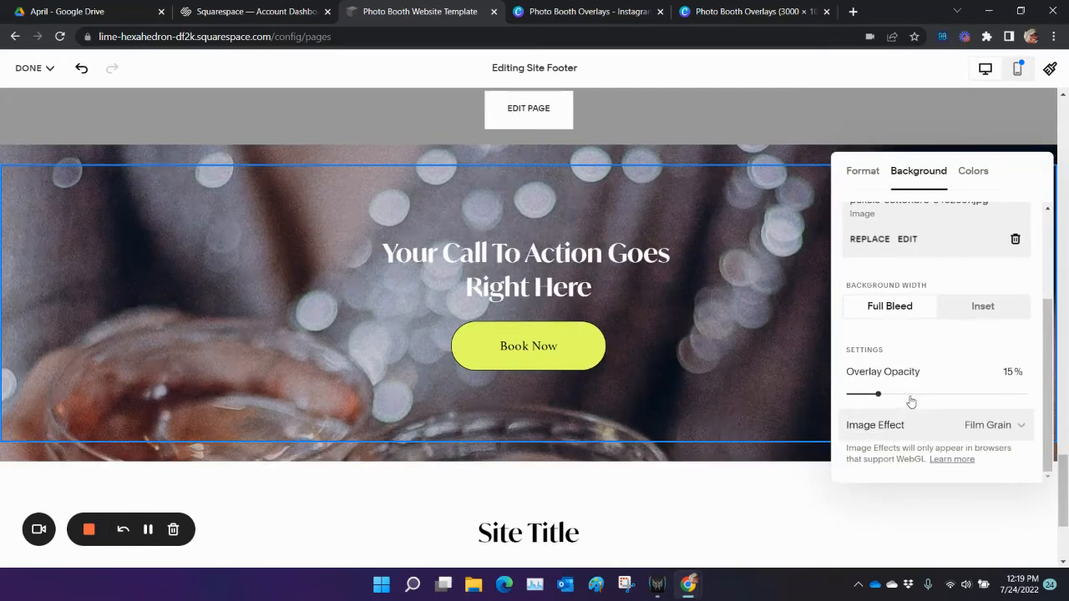
drag(877, 394, 932, 396)
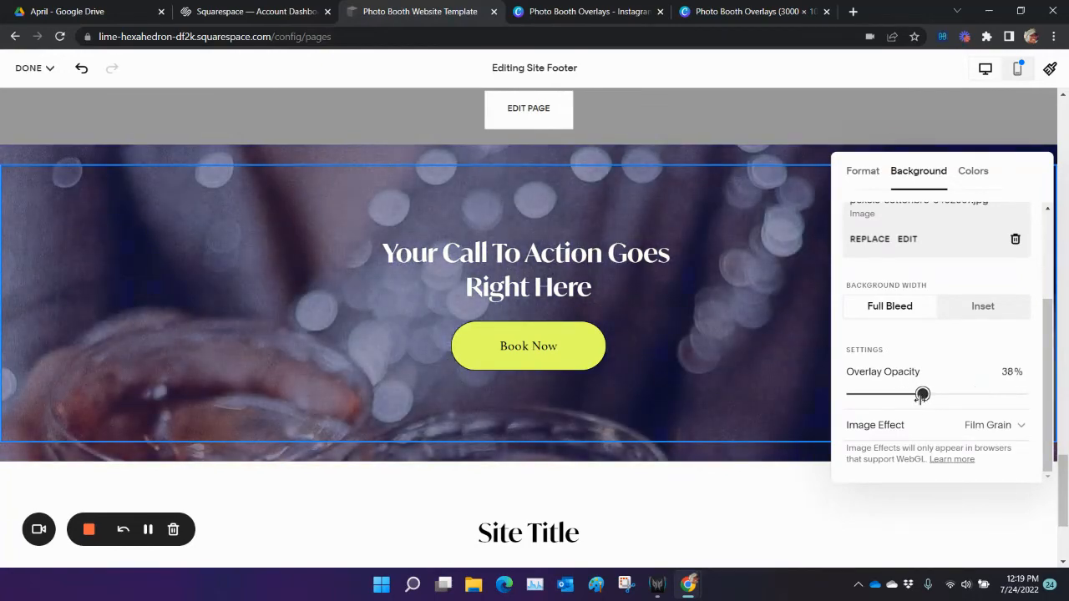
click(694, 274)
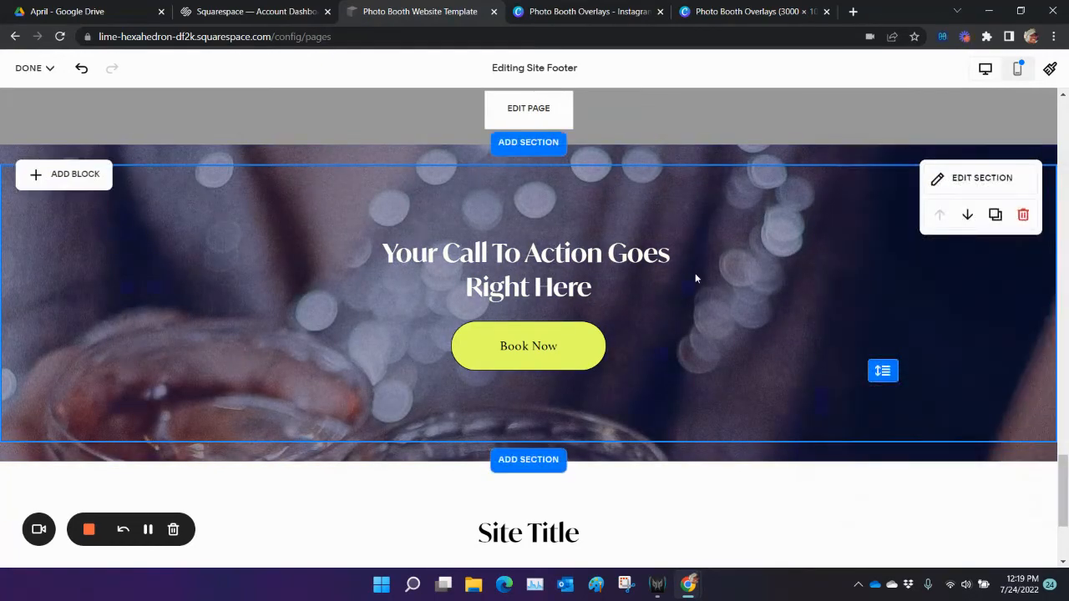
- Save the footer changes, leave the editor and expand the home page to the full-screen preview
scroll(869, 347, up, 20)
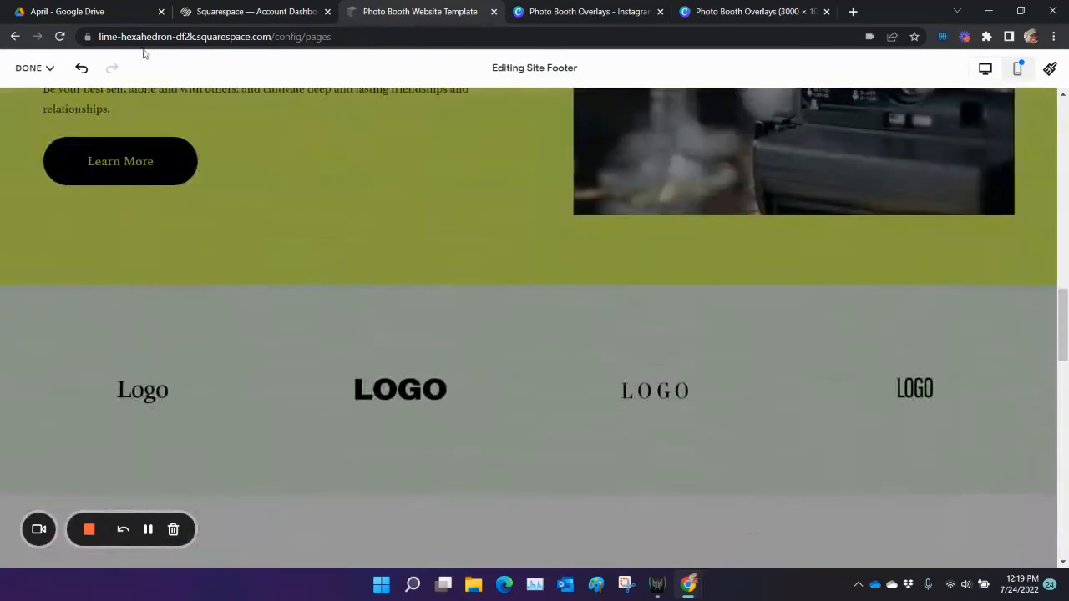
click(37, 68)
click(33, 107)
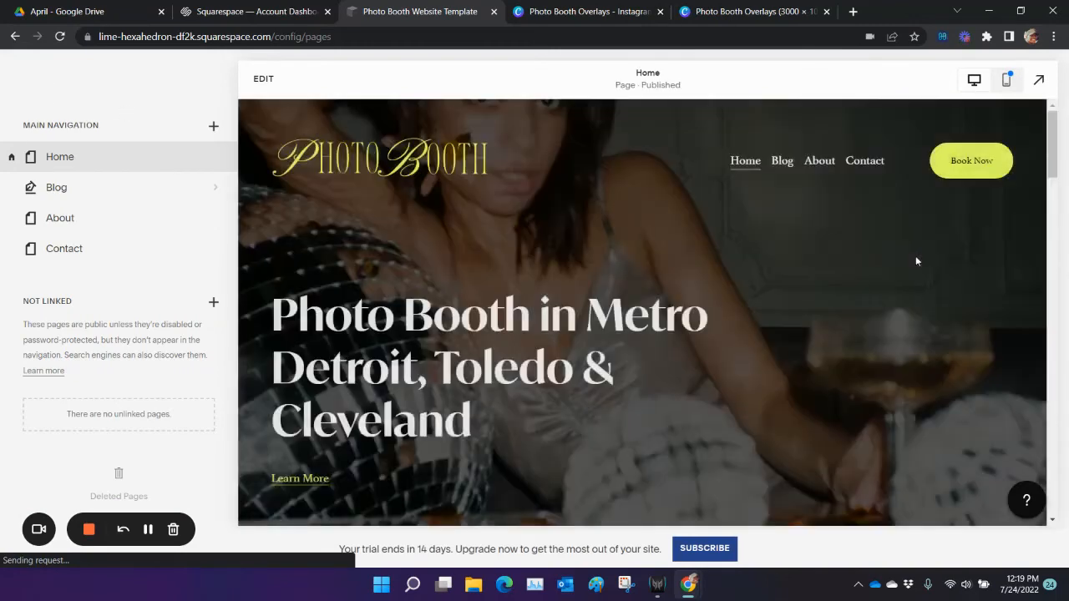
drag(1059, 149, 1066, 275)
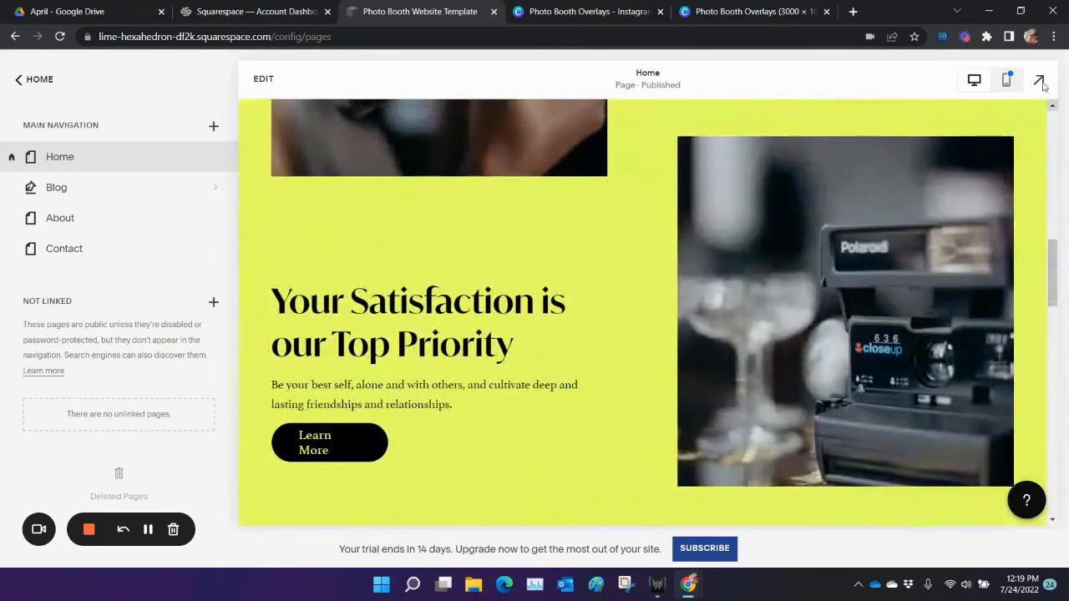
click(1041, 83)
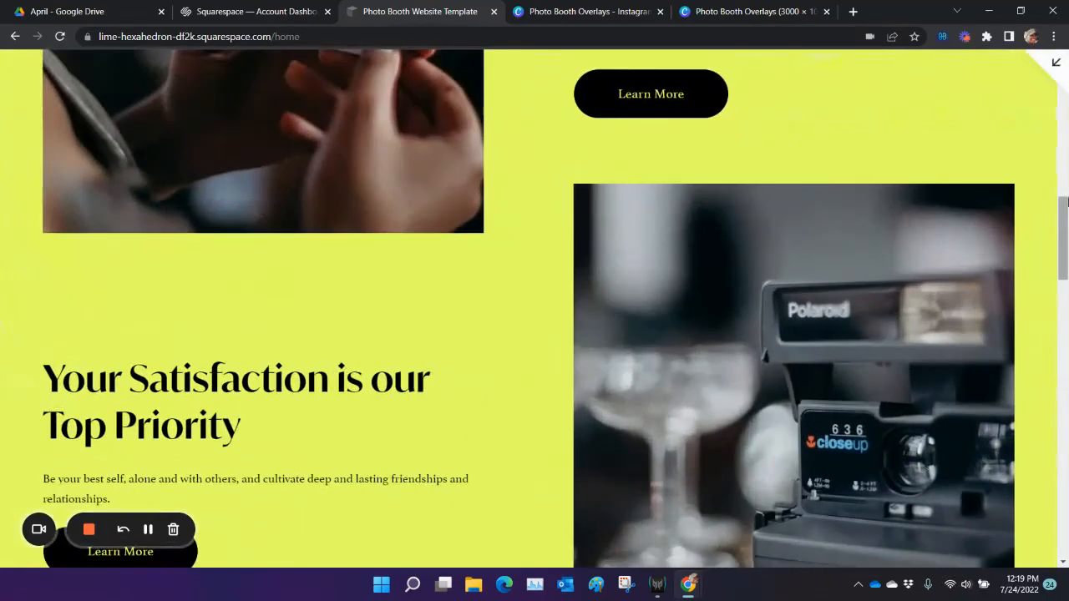
- Look over the photo booth rental images and call-to-action section in the full-screen home page preview, and close the preview
scroll(471, 367, down, 10)
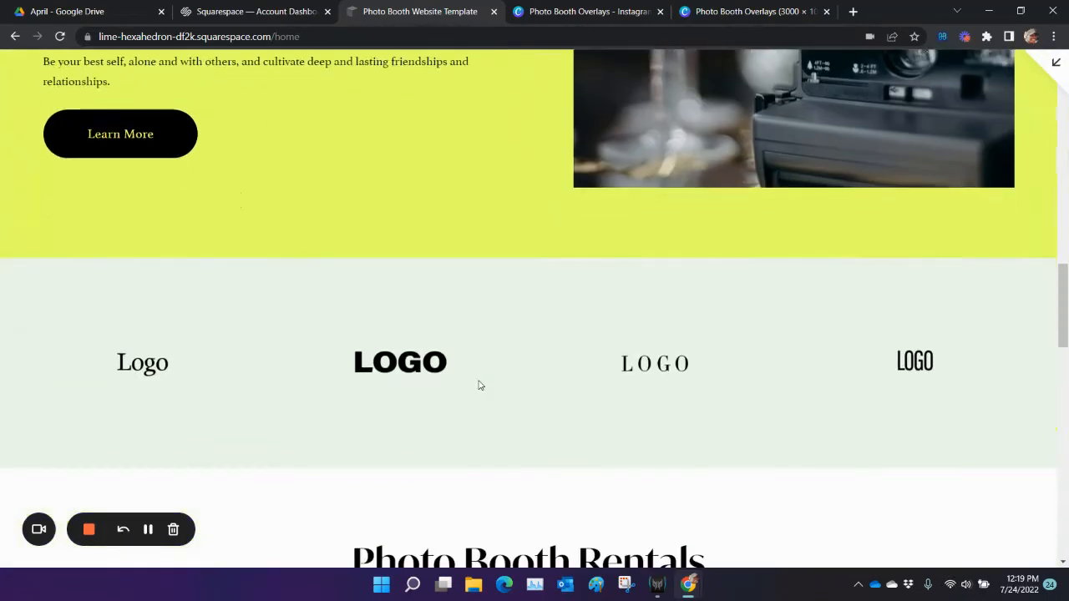
scroll(477, 379, down, 6)
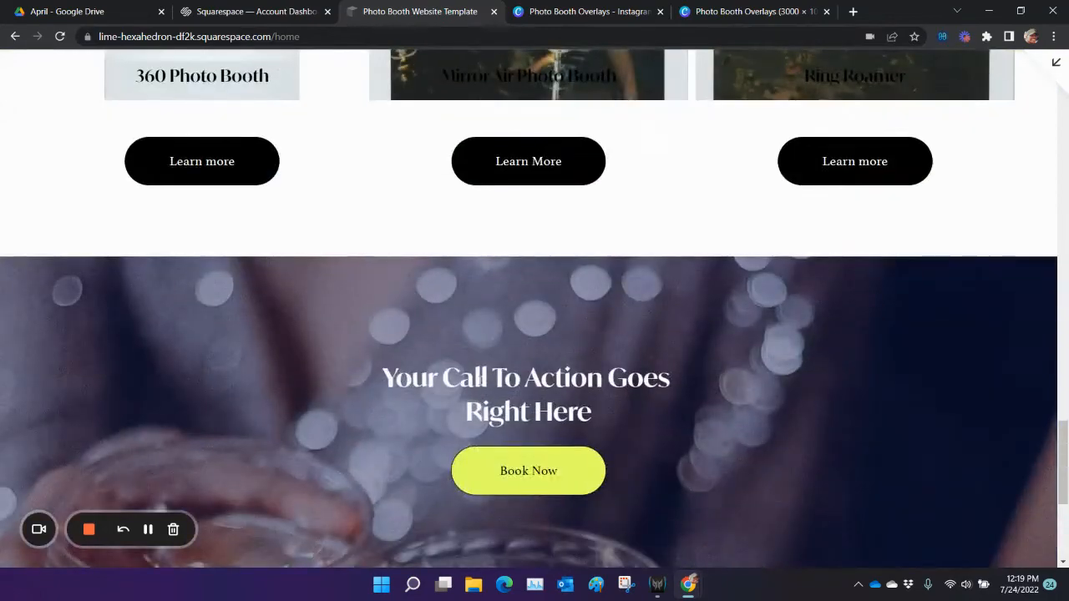
scroll(480, 383, up, 3)
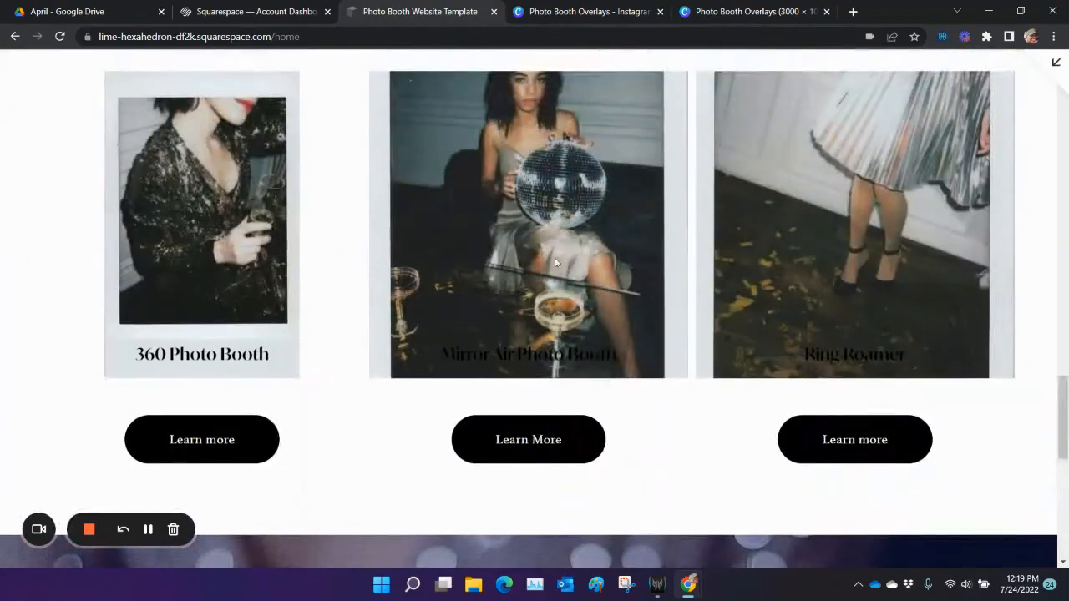
scroll(756, 296, down, 7)
scroll(764, 303, up, 10)
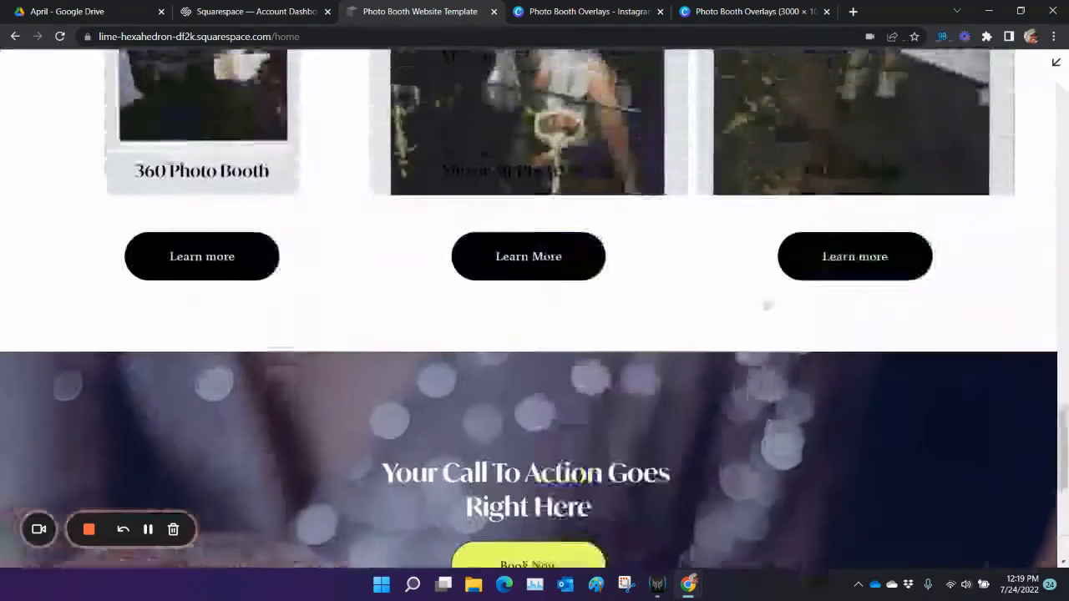
scroll(764, 304, up, 3)
click(1056, 62)
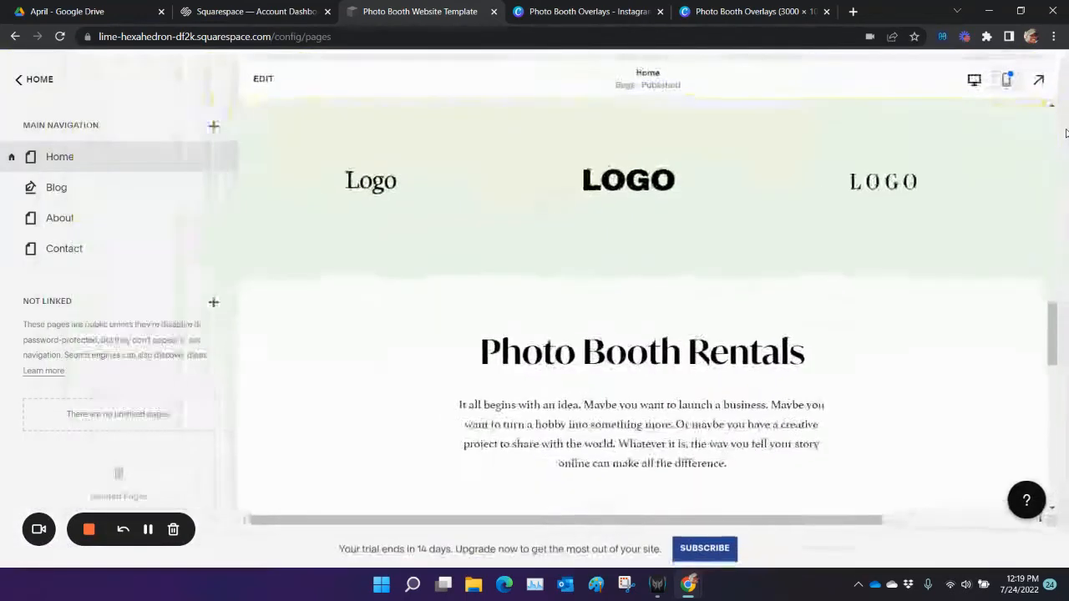
- Reopen the home page for editing and set the Mirror Air Photo Booth image's display style to Fit
click(264, 79)
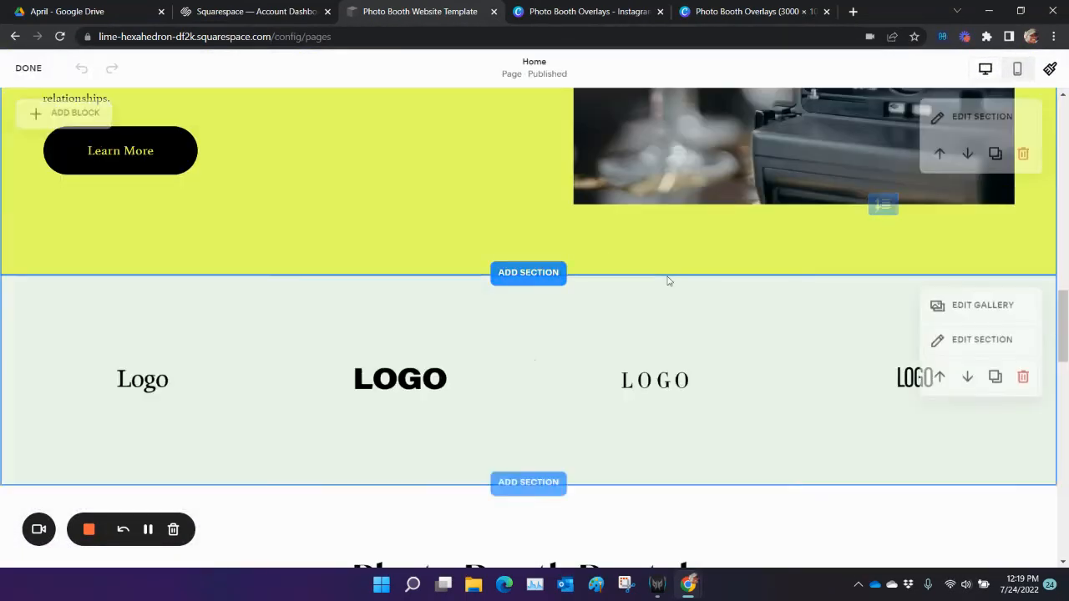
scroll(668, 279, down, 8)
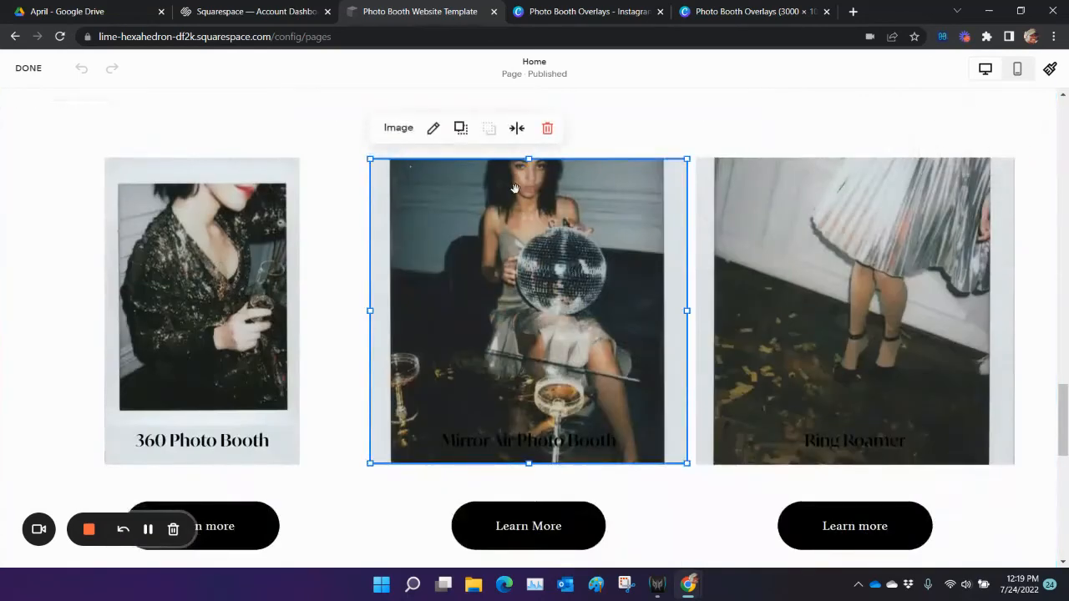
click(433, 128)
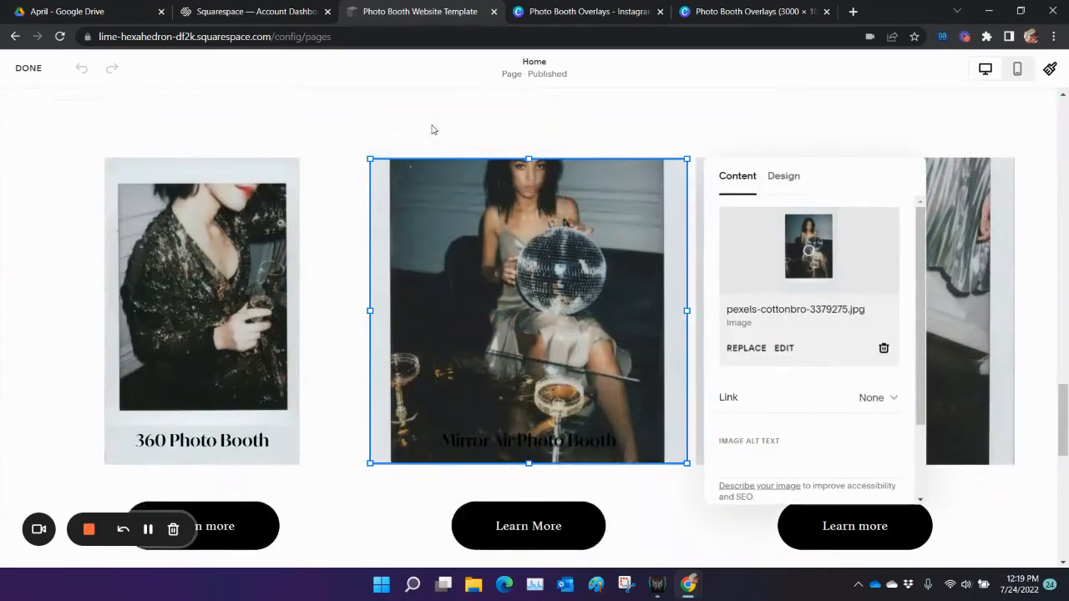
click(761, 175)
click(752, 225)
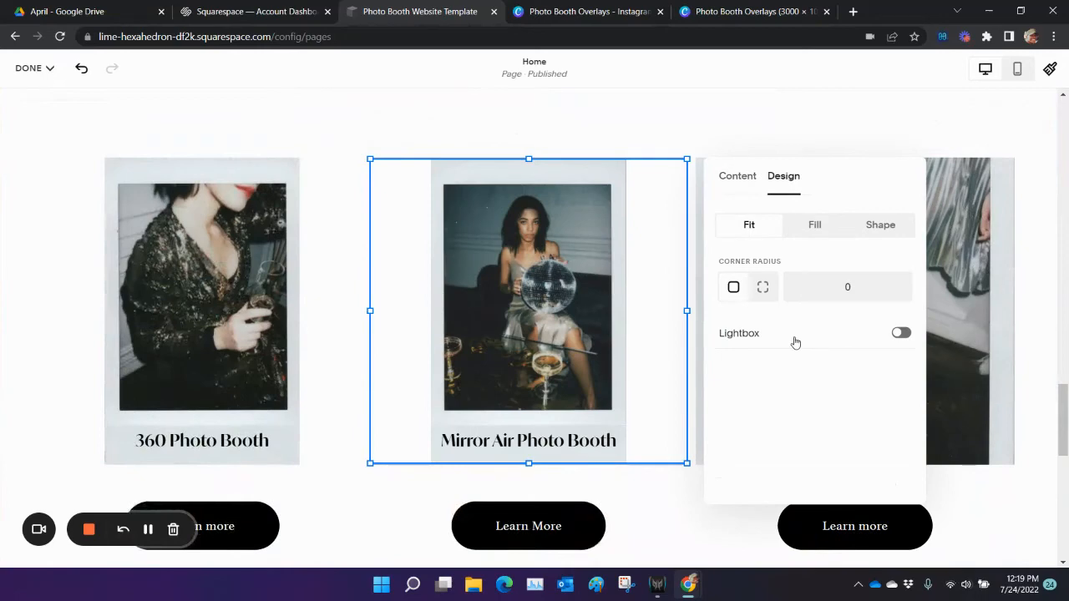
click(716, 132)
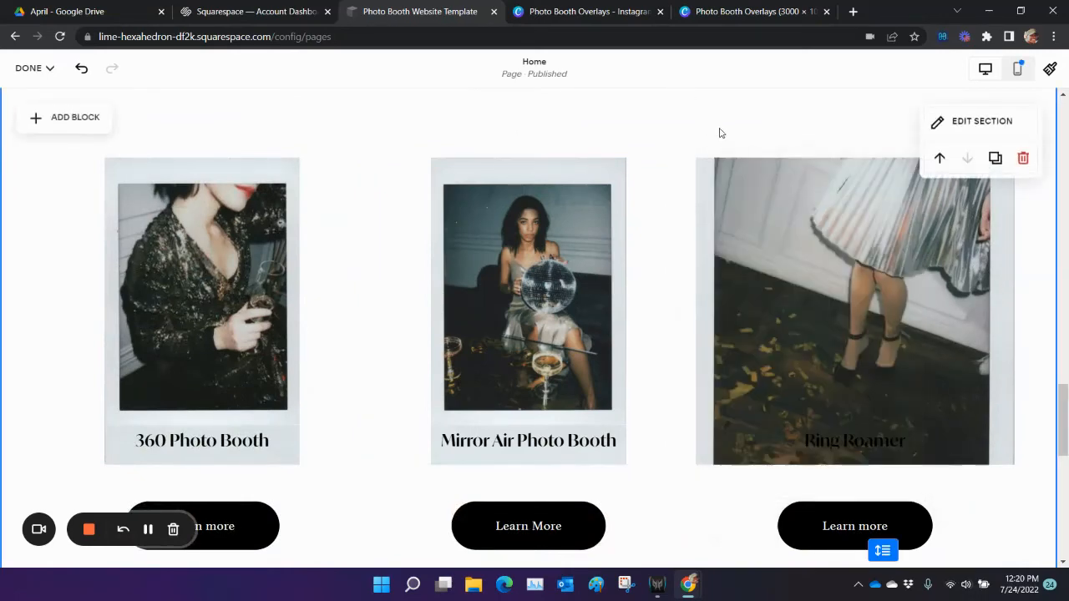
- Set the Ring Roamer image's display style to Fit, save the page and leave the editor
click(770, 196)
click(759, 127)
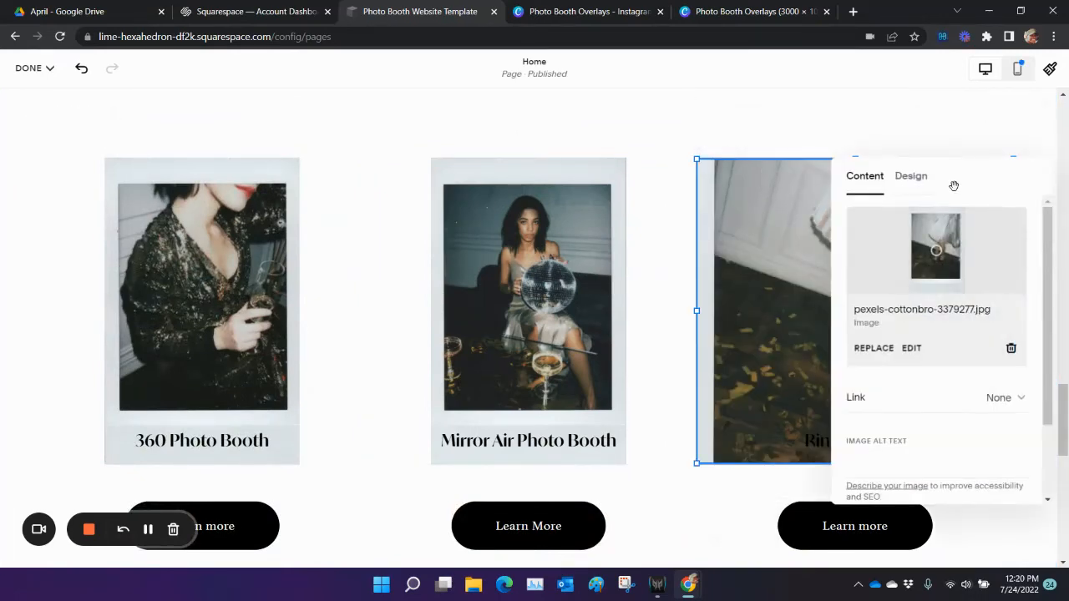
click(914, 189)
click(887, 225)
click(659, 145)
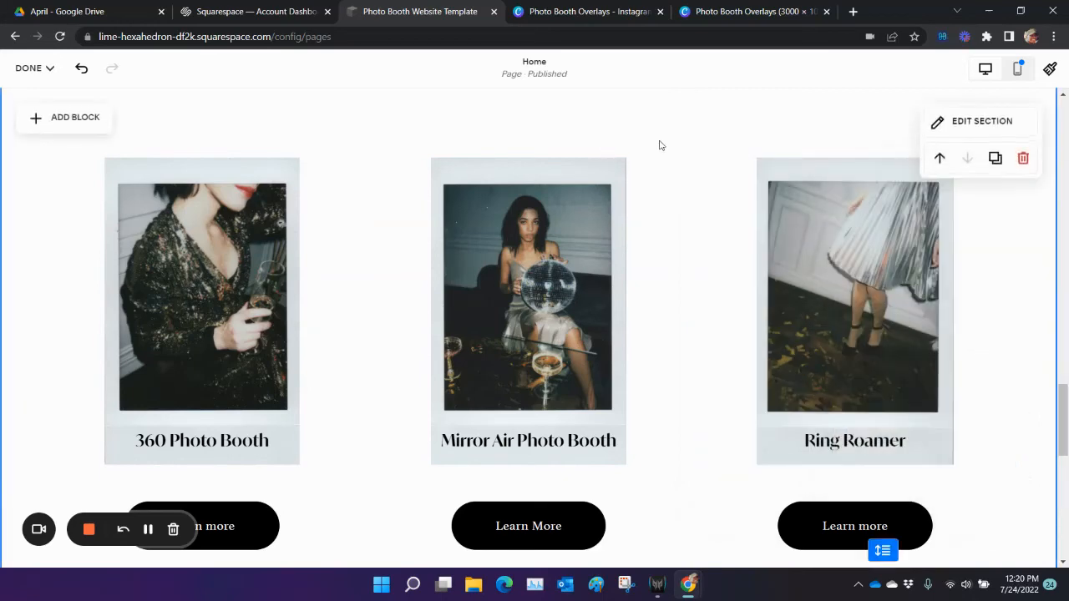
click(50, 110)
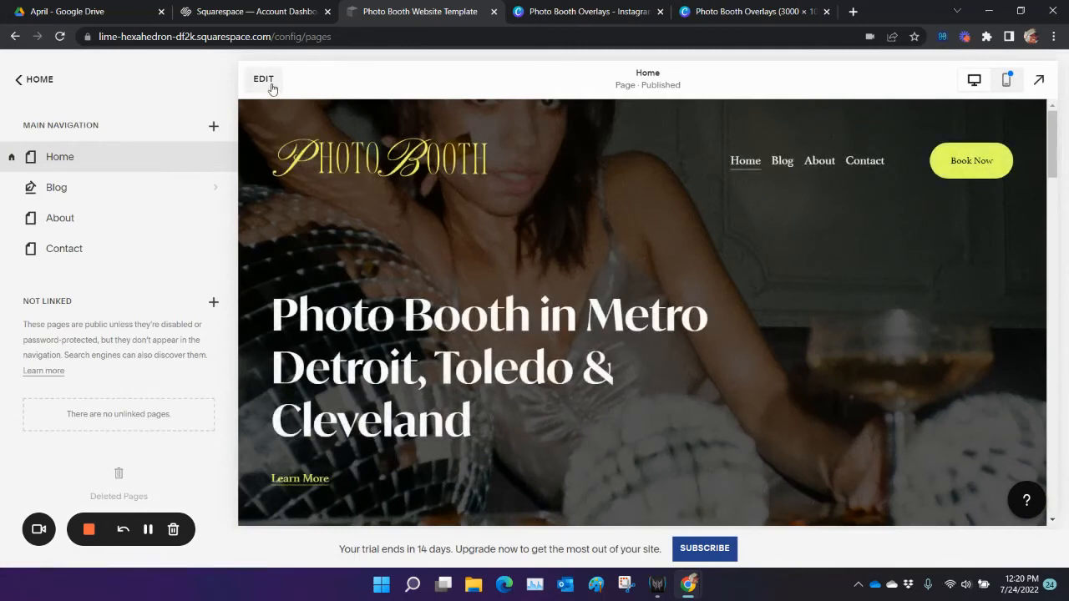
- Review the whole home page in the full-screen preview, from the hero section to the footer and back to the top
click(1039, 80)
scroll(950, 220, down, 4)
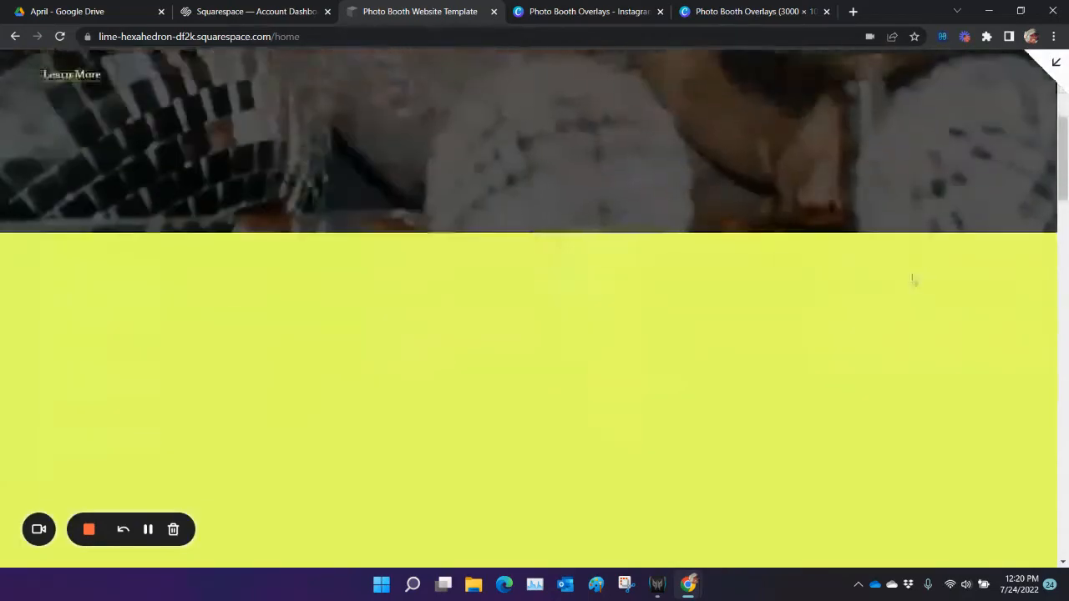
scroll(918, 280, down, 10)
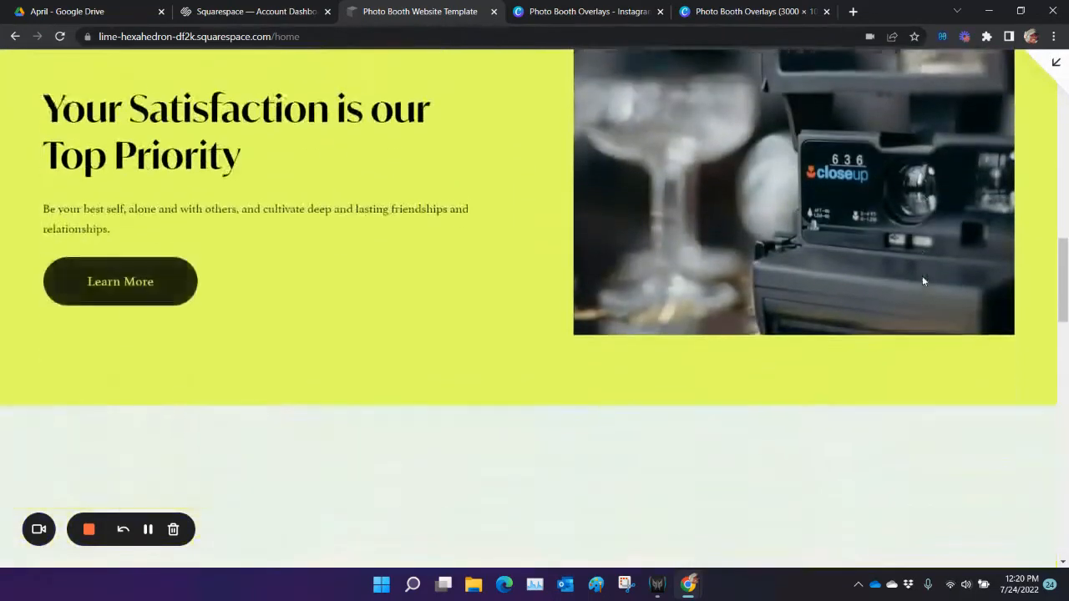
scroll(922, 282, down, 10)
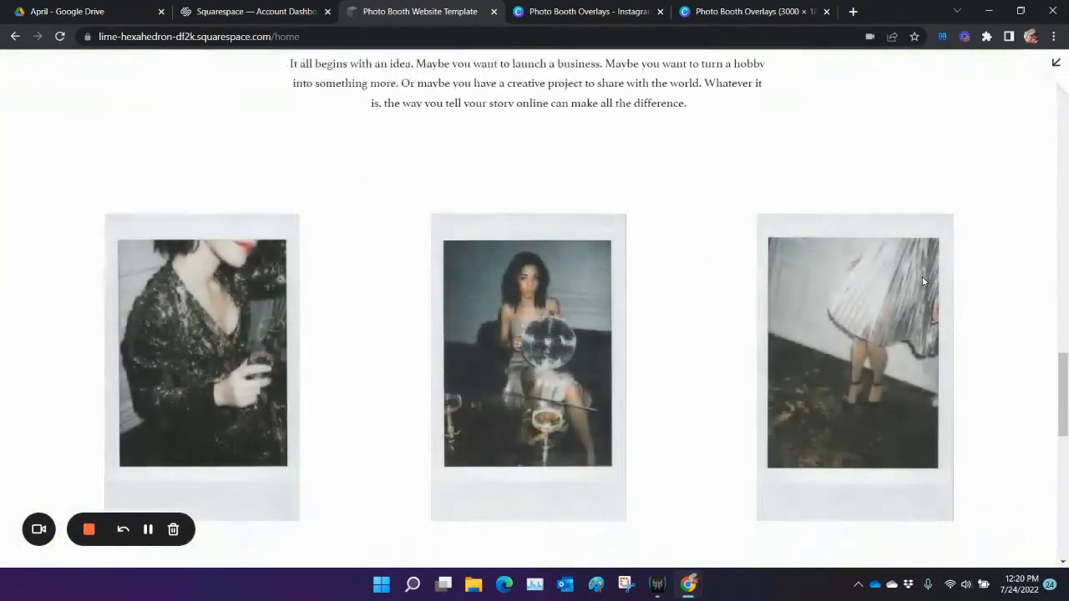
scroll(923, 281, down, 6)
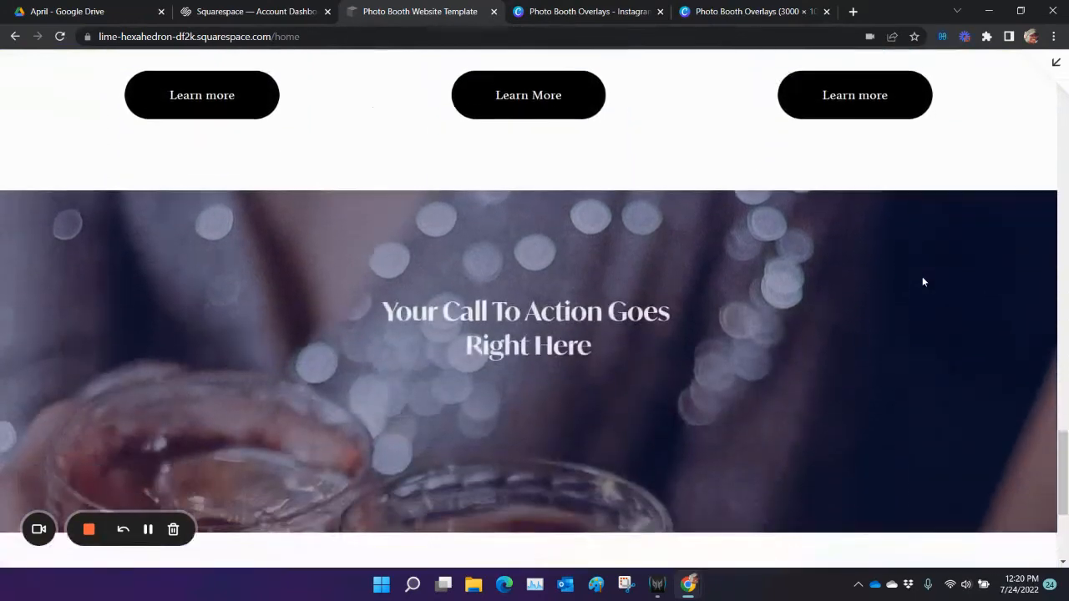
scroll(923, 282, down, 3)
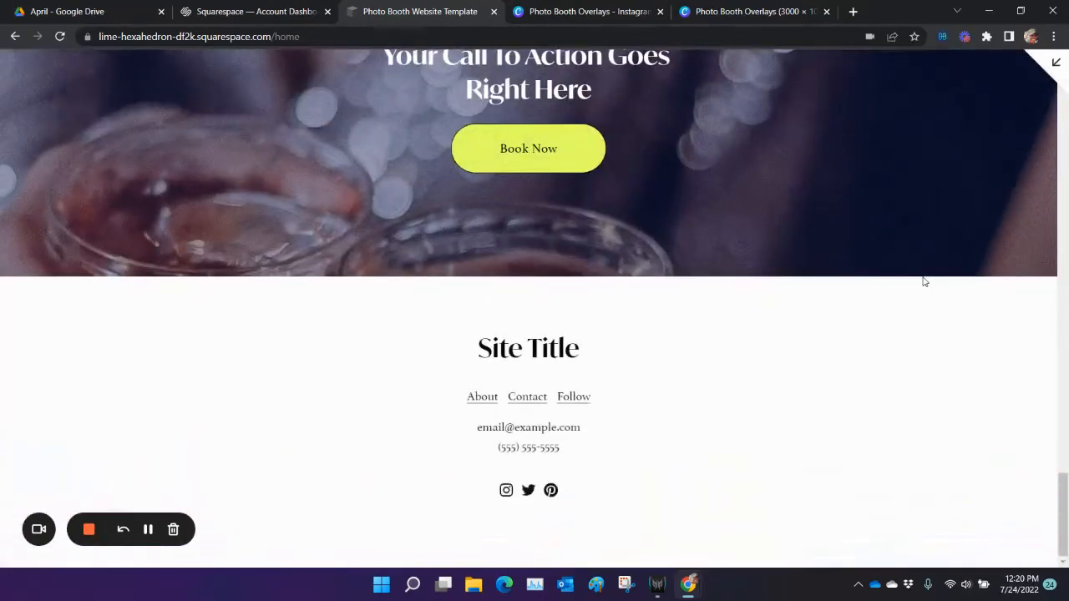
scroll(923, 282, up, 7)
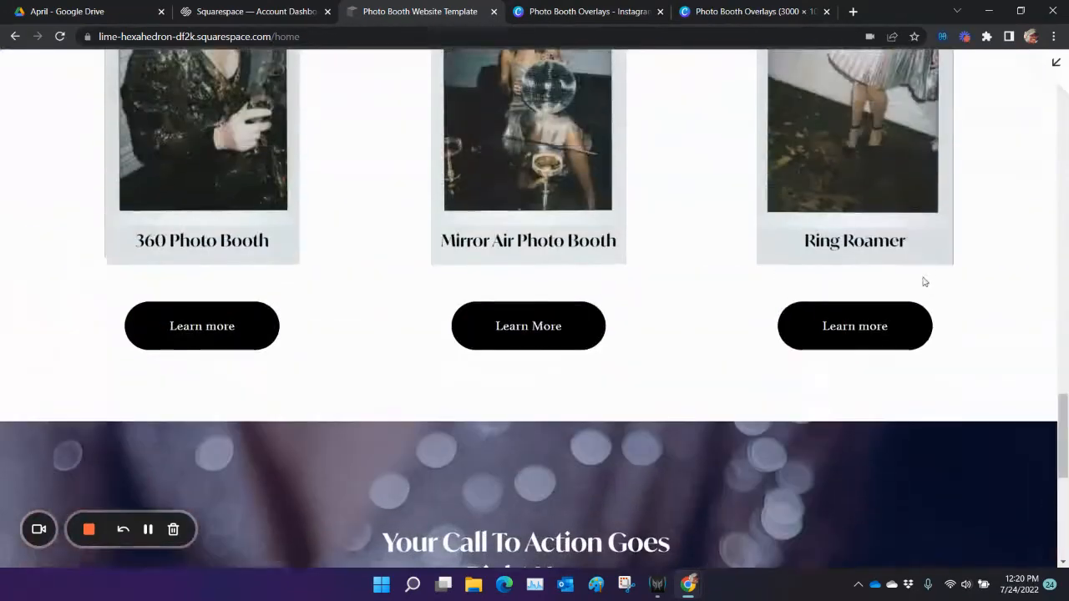
scroll(923, 281, down, 4)
scroll(923, 282, down, 3)
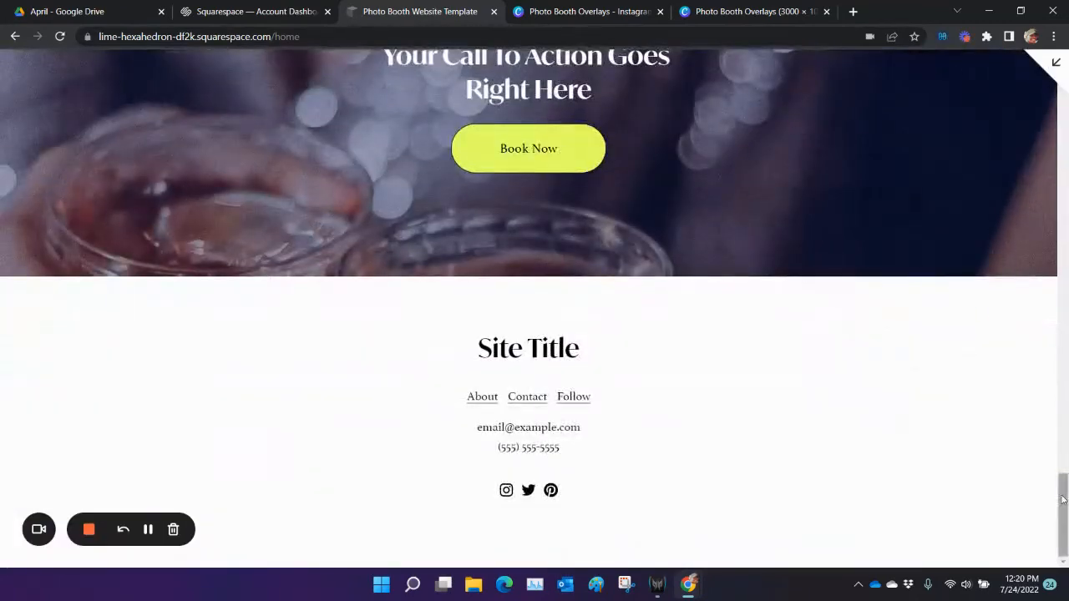
drag(1066, 500, 1067, 74)
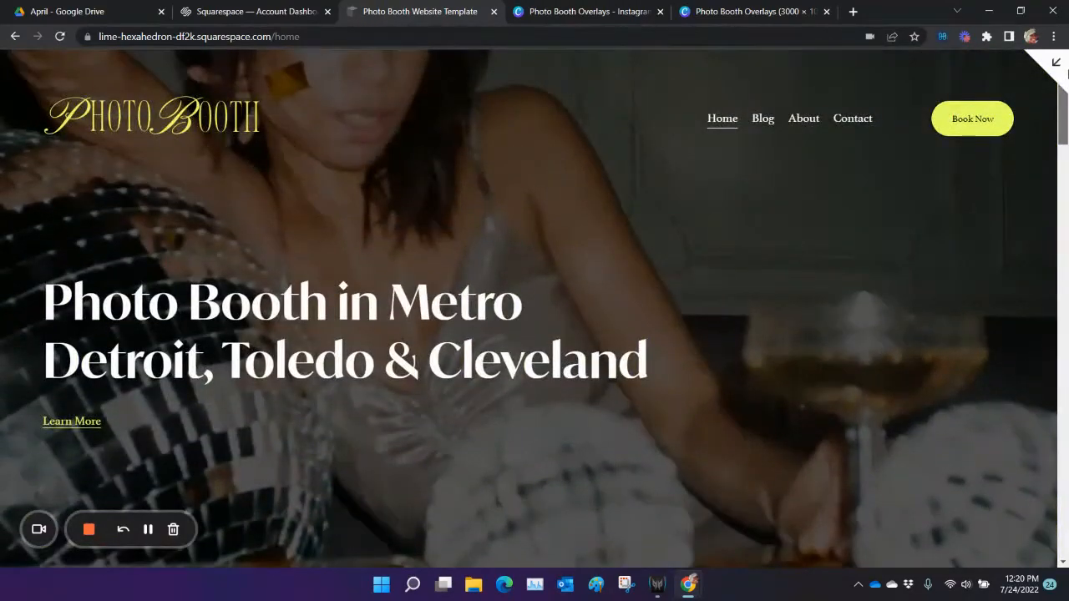
- Close the full-screen preview and examine the home page's mobile layout, including the order of the rental images, buttons and headings
click(1064, 62)
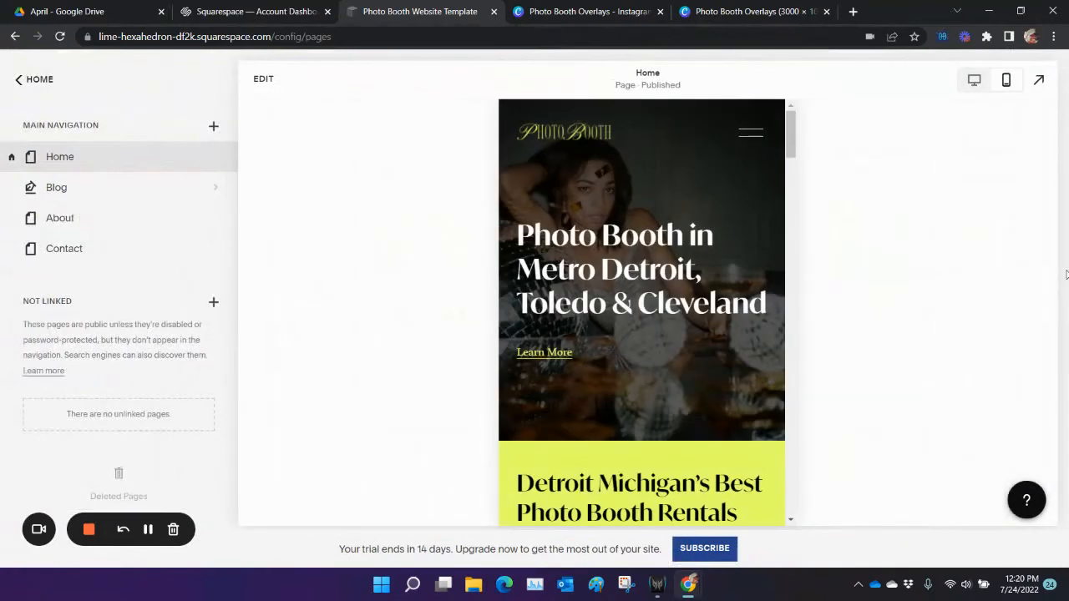
scroll(659, 258, down, 15)
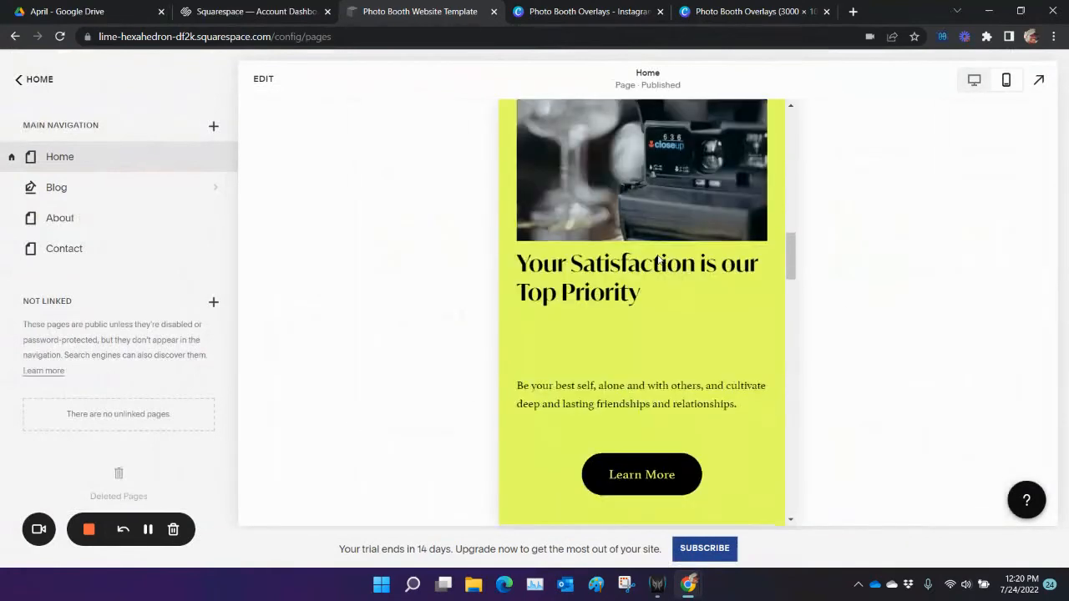
scroll(675, 299, down, 15)
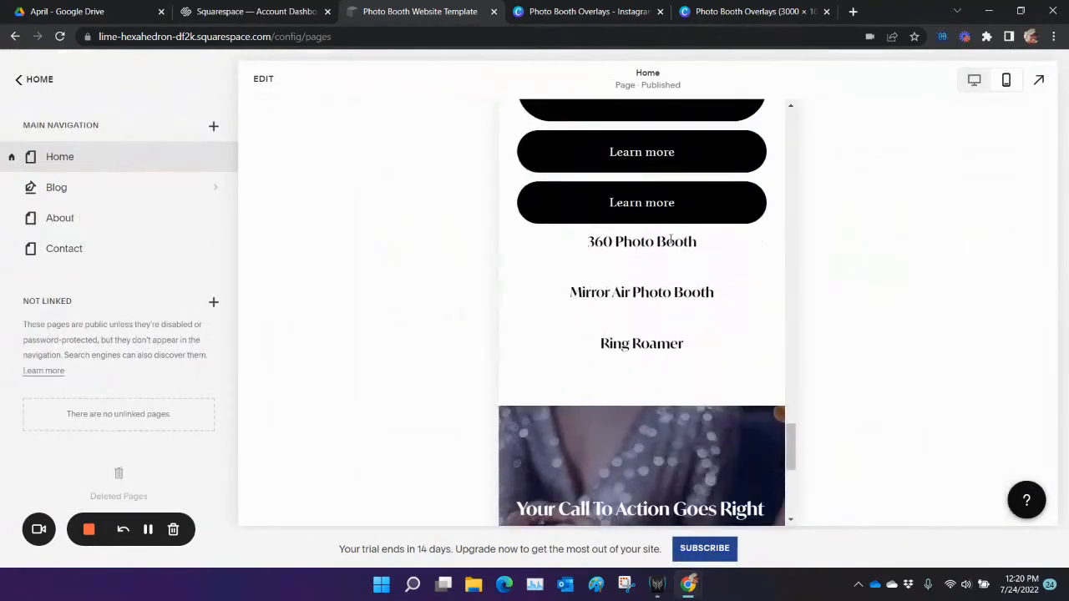
scroll(670, 241, down, 2)
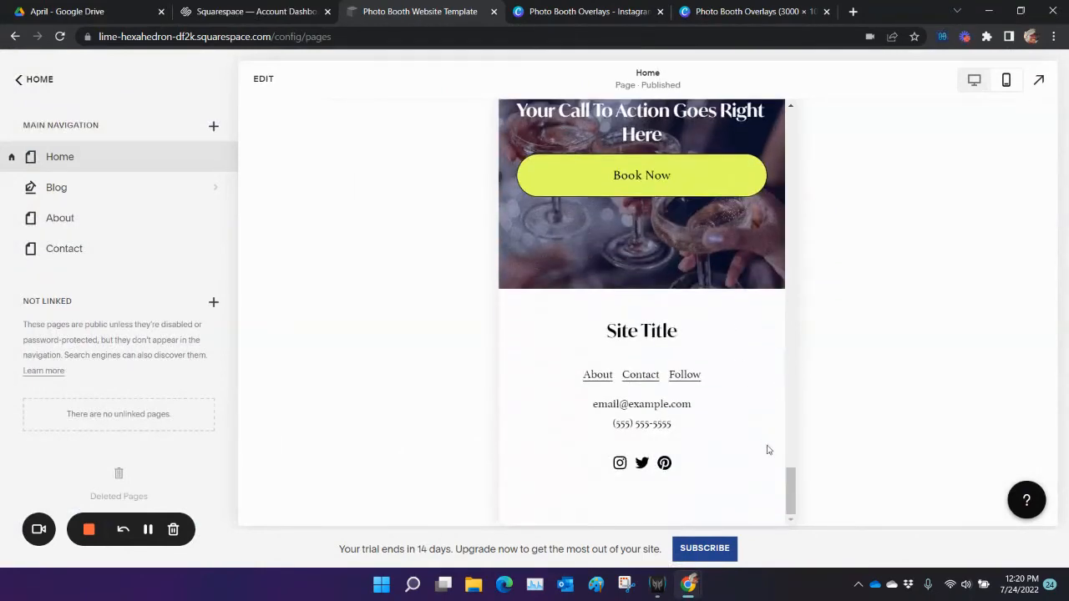
drag(790, 493, 798, 136)
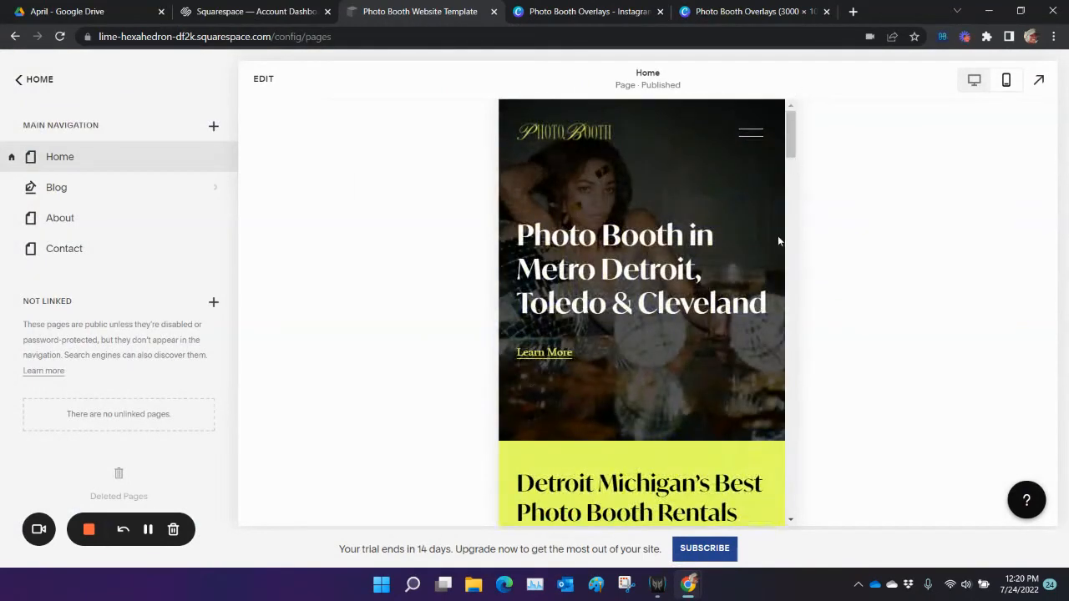
scroll(777, 236, down, 5)
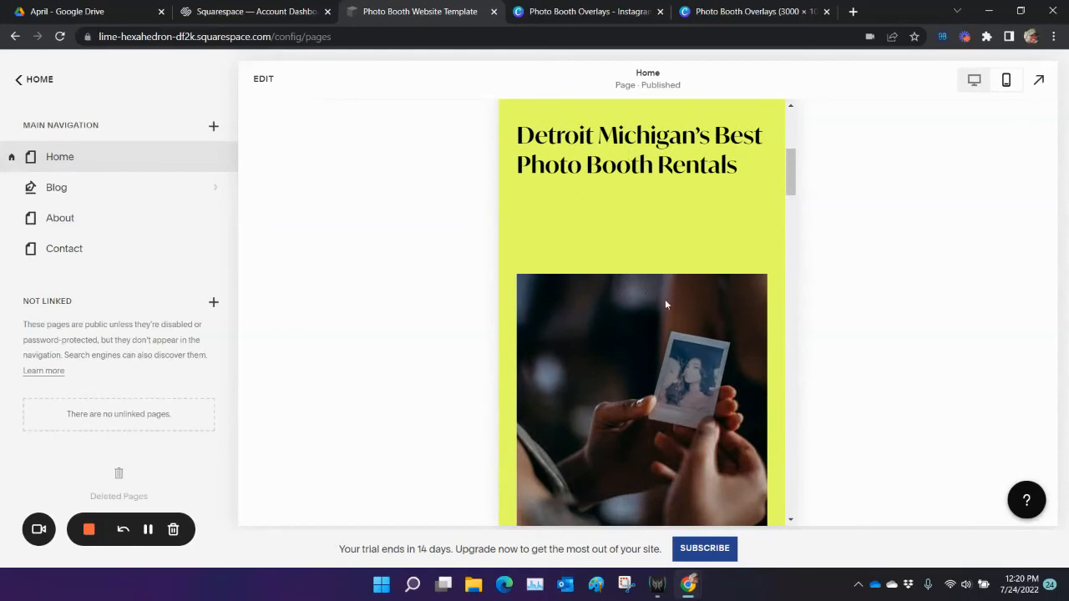
scroll(664, 304, down, 10)
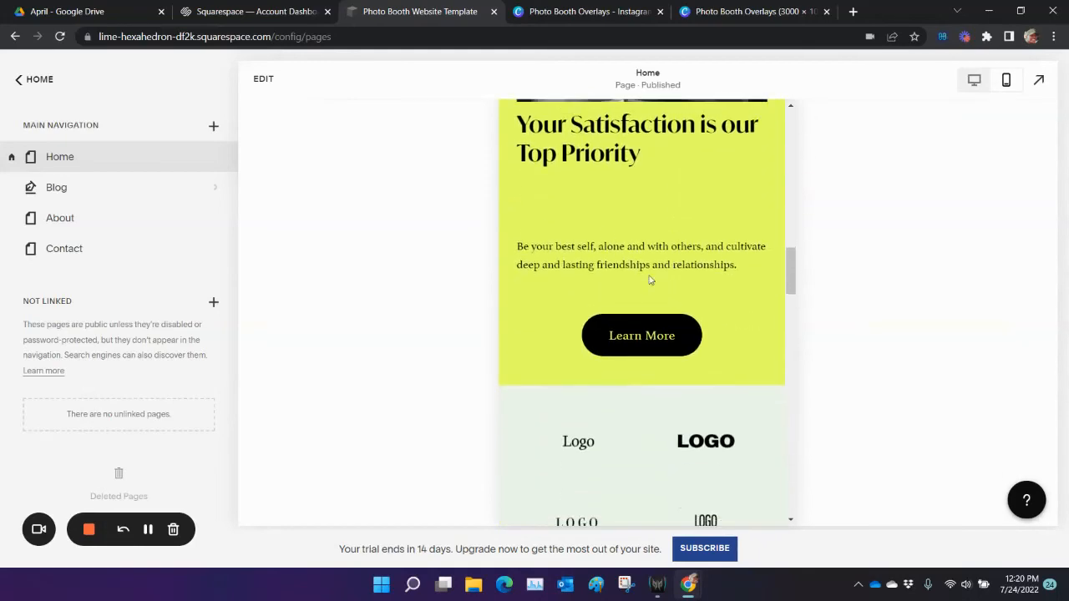
scroll(583, 338, down, 10)
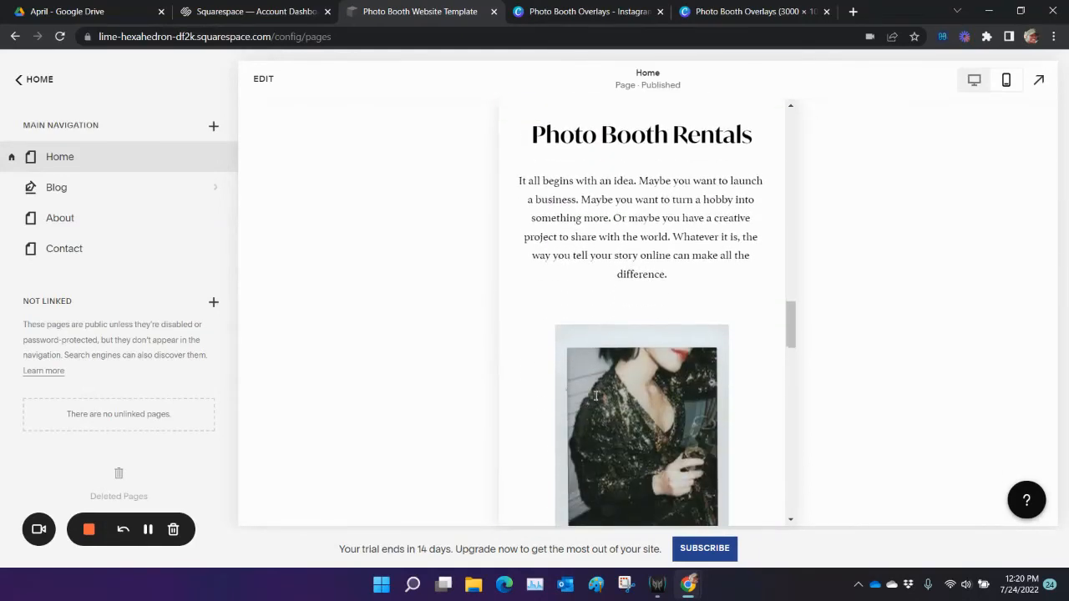
scroll(596, 395, down, 10)
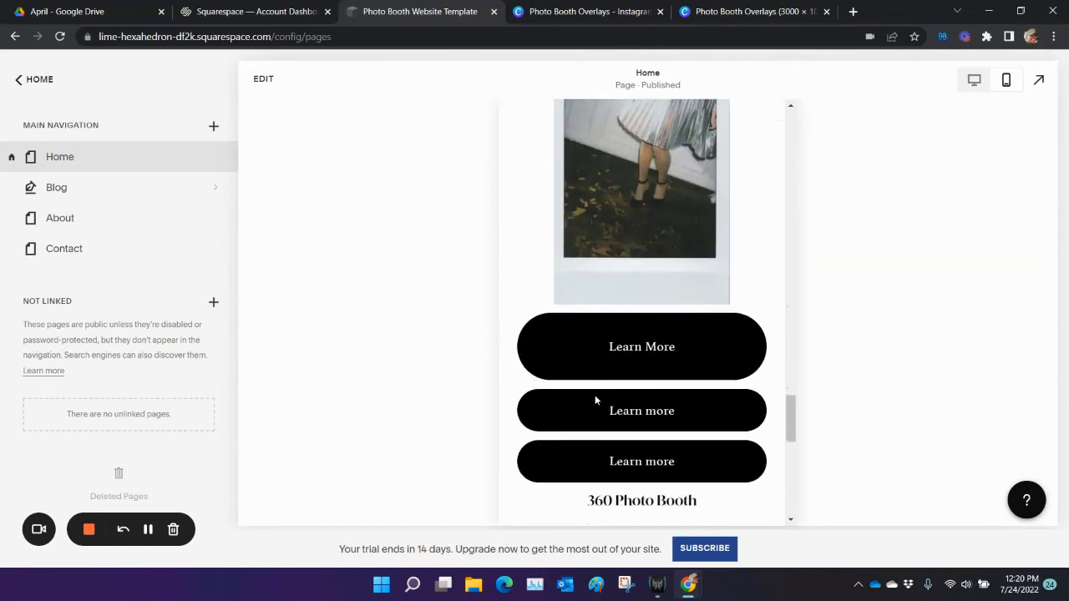
scroll(665, 440, down, 1)
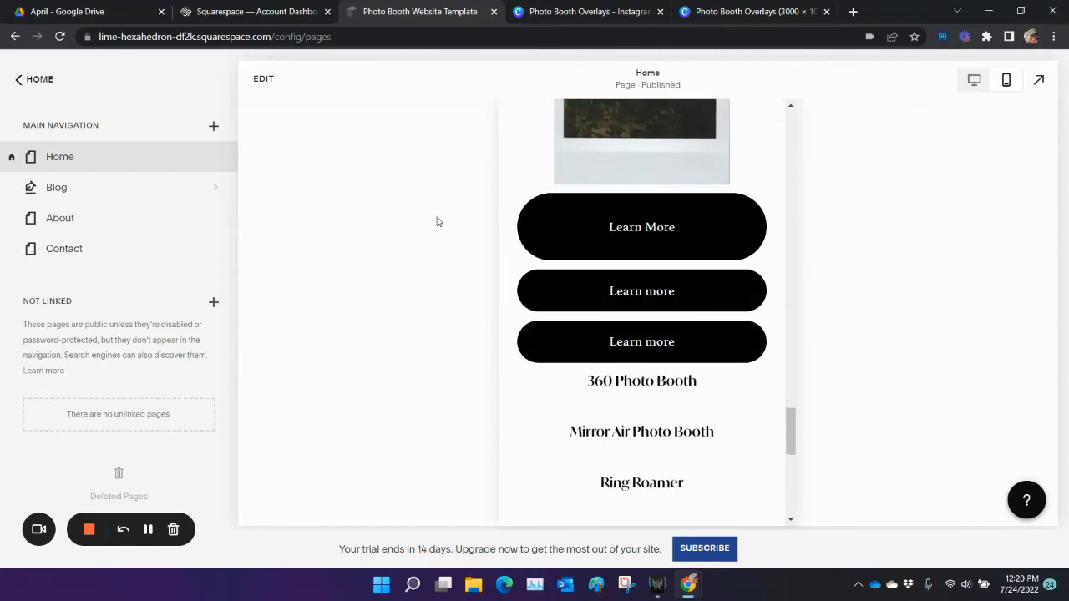
- Open the home page for editing in the mobile layout and bring up the "Detroit Michigan's Best Photo Booth Rentals" section
click(264, 80)
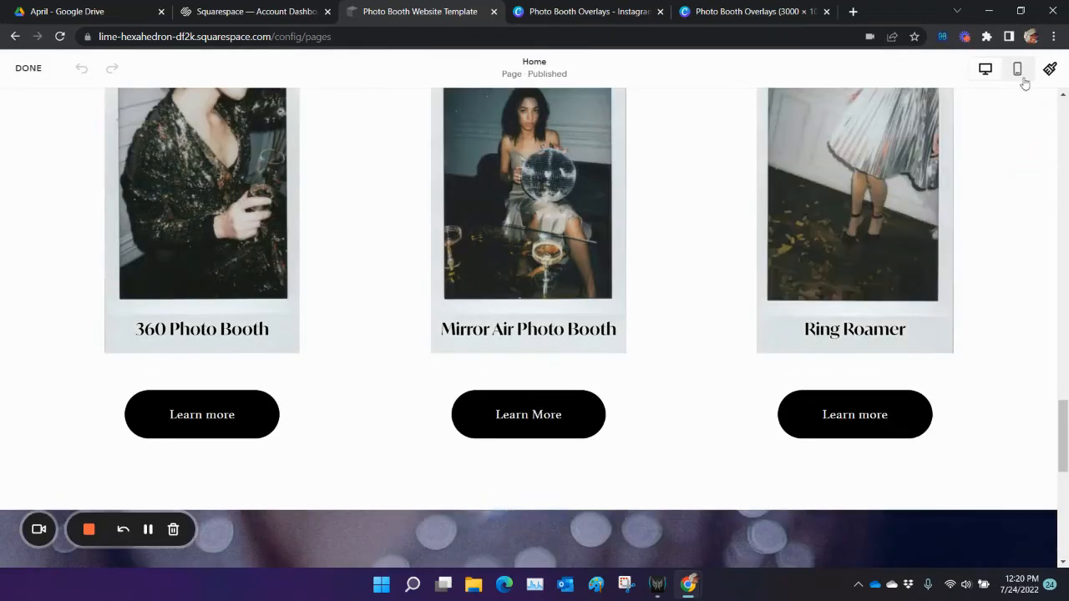
click(1022, 78)
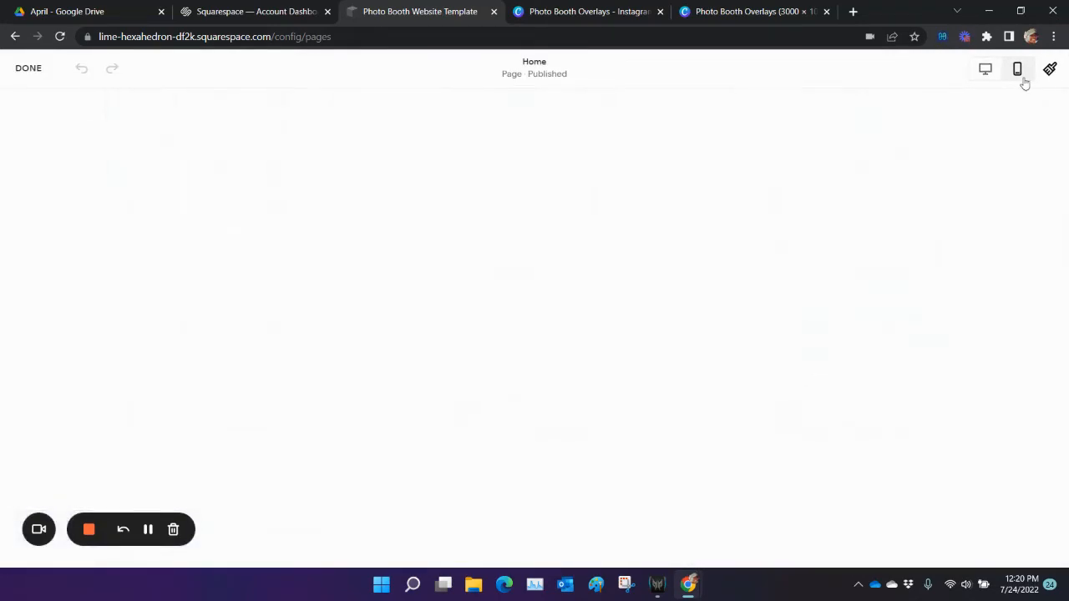
drag(676, 435, 680, 77)
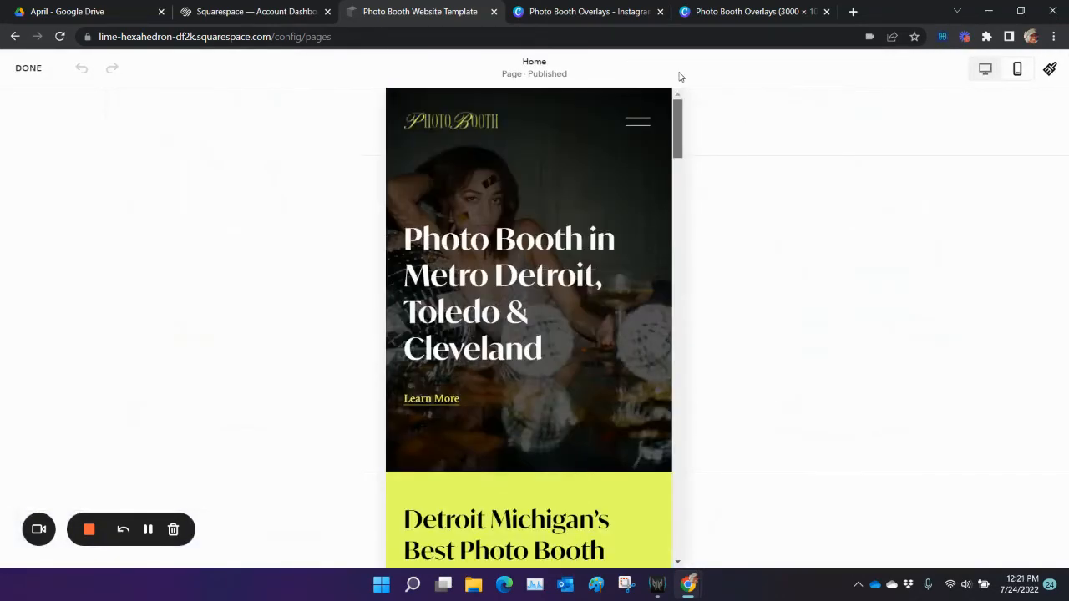
scroll(551, 330, down, 5)
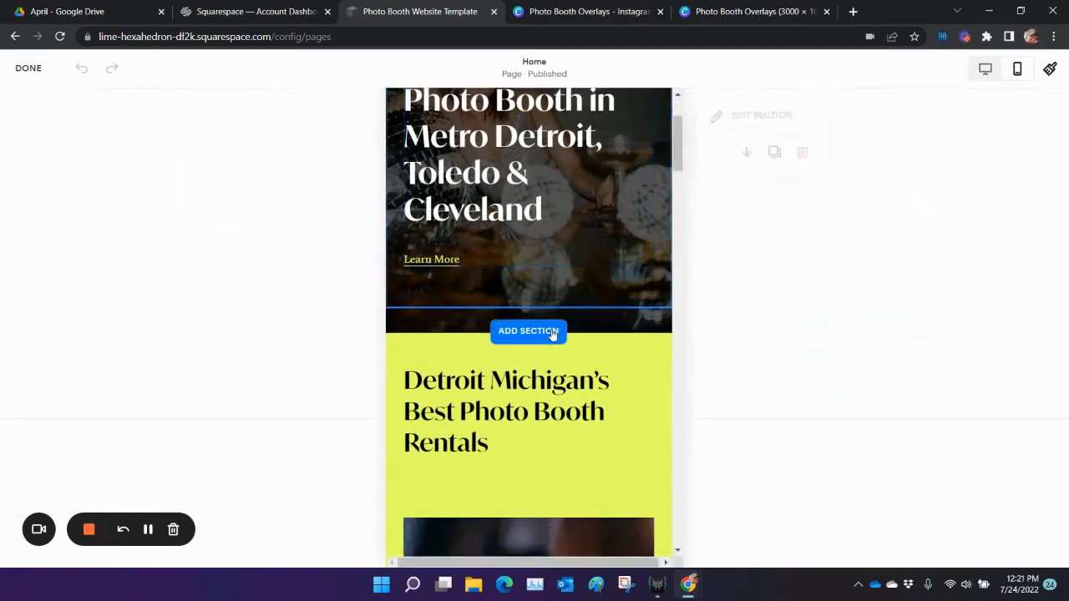
scroll(523, 284, up, 1)
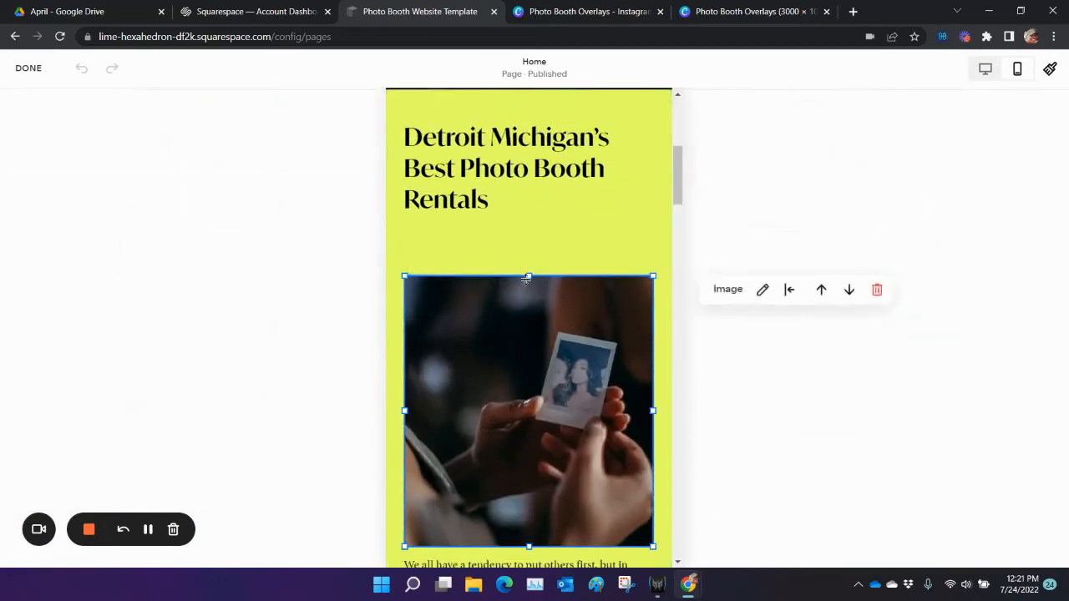
- Try different heights and widths for the "Detroit Michigan's Best Photo Booth Rentals" text box, ending with a narrow four-line box
click(521, 218)
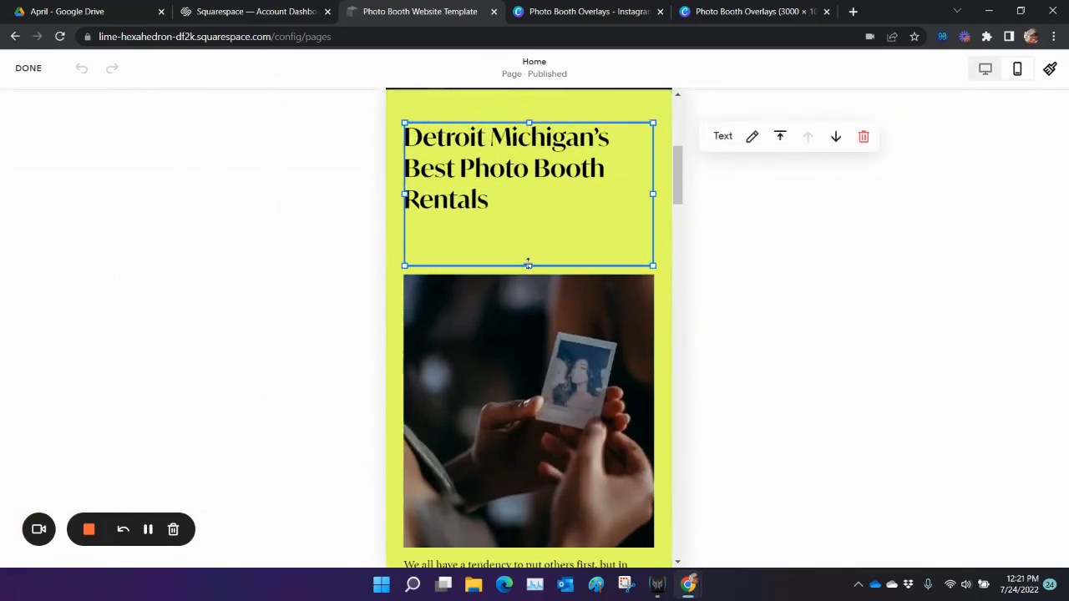
drag(528, 264, 525, 215)
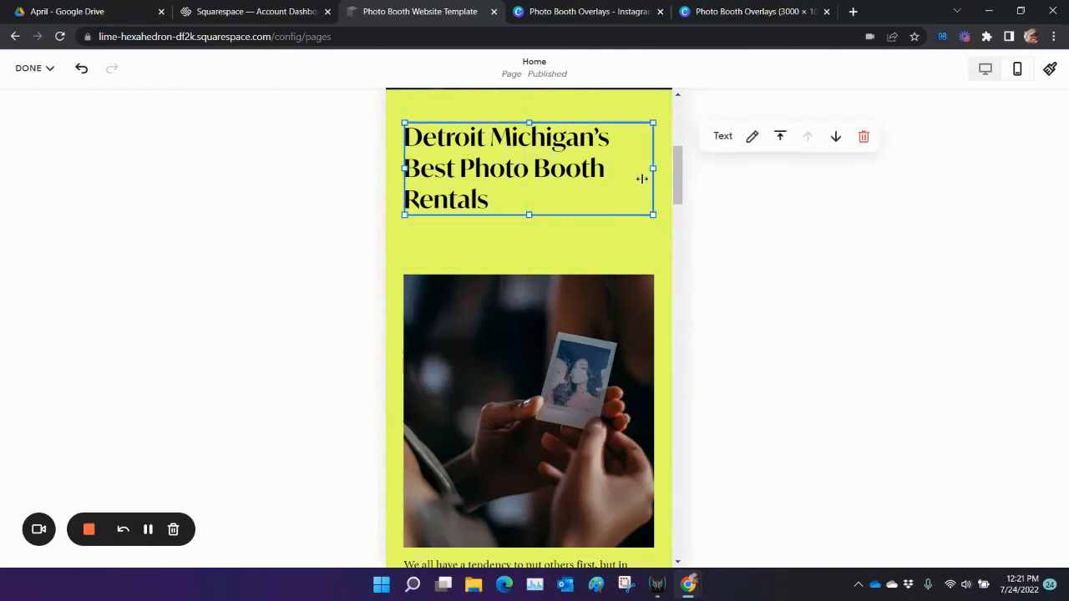
mouse_move(653, 168)
mouse_down()
mouse_move(679, 169)
mouse_move(657, 167)
mouse_up()
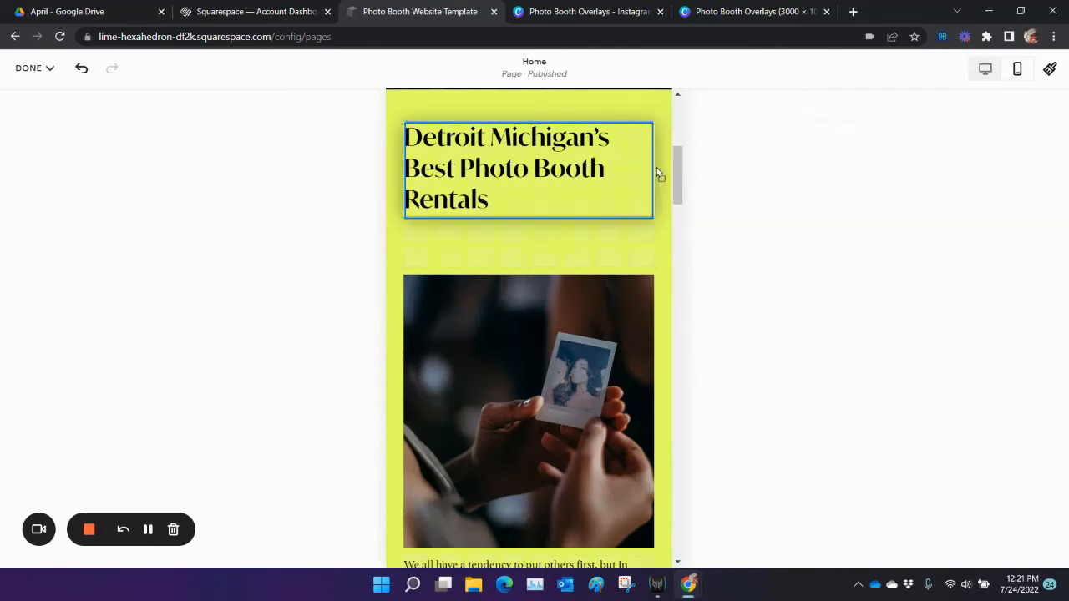
click(488, 203)
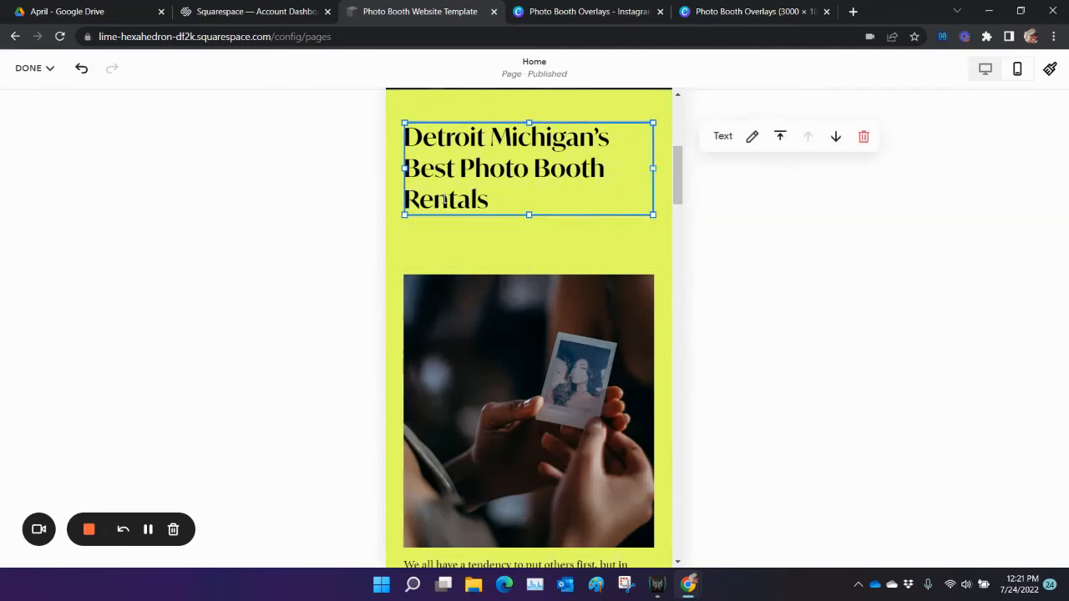
drag(657, 178, 672, 171)
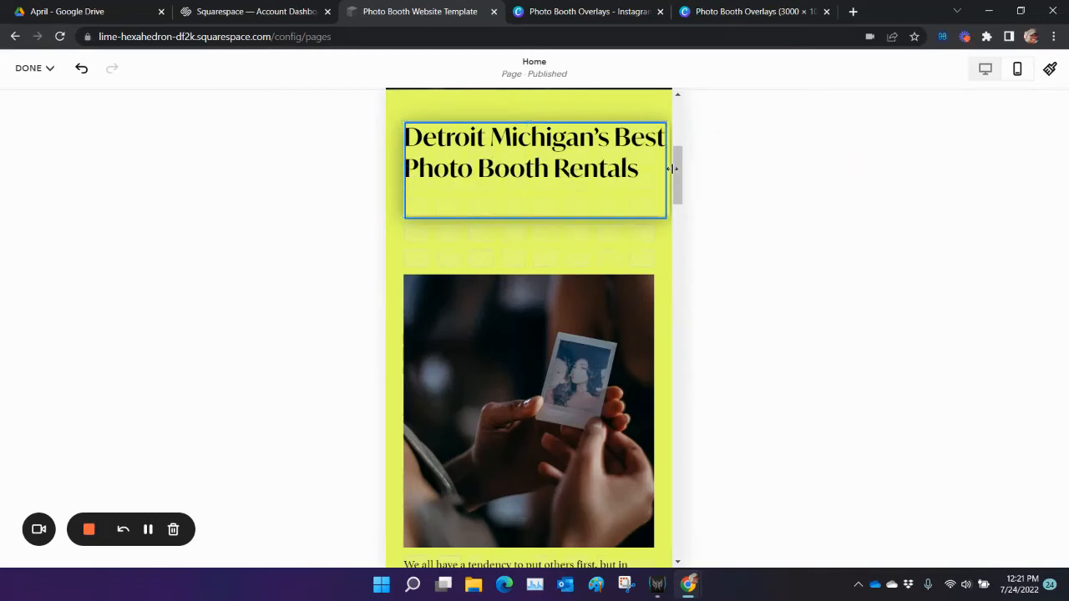
click(724, 279)
mouse_move(581, 179)
mouse_down()
mouse_move(568, 183)
mouse_move(586, 184)
mouse_up()
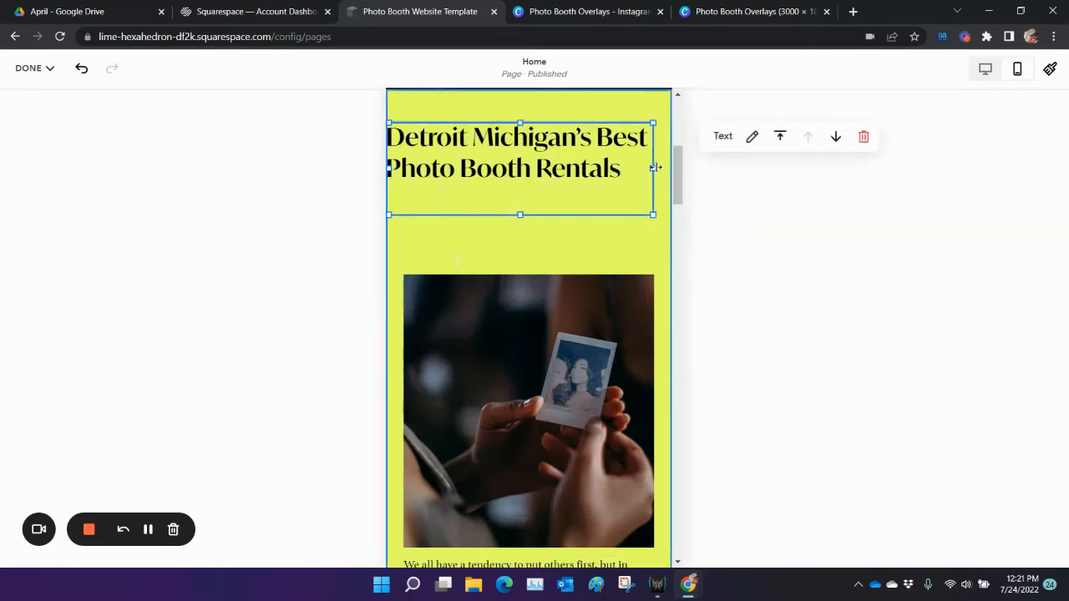
drag(656, 167, 560, 177)
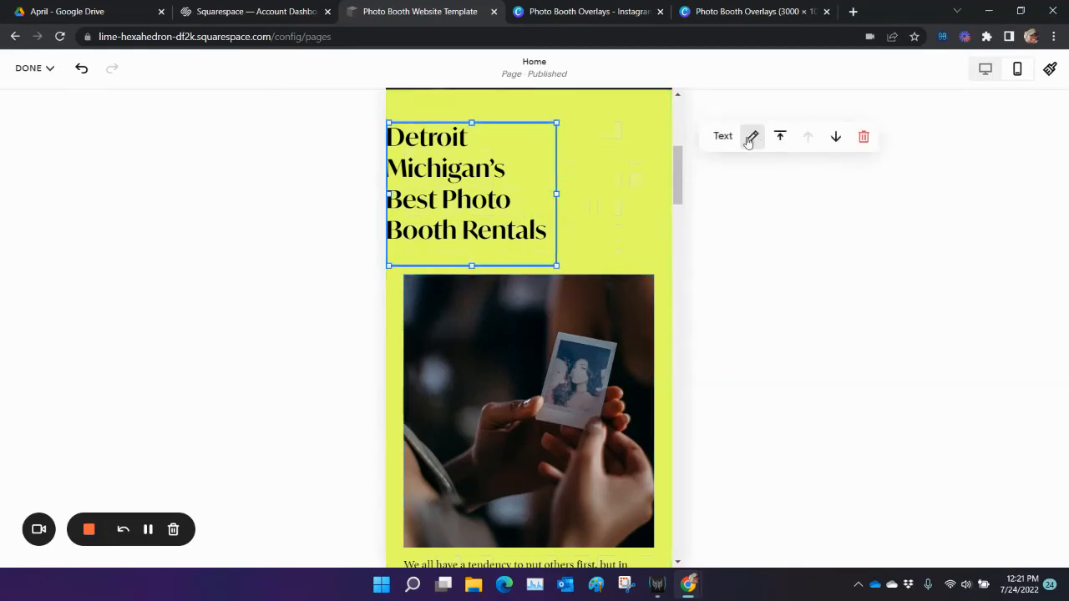
- Centre-align the "Detroit Michigan's Best Photo Booth Rentals" heading text
double_click(498, 167)
triple_click(497, 161)
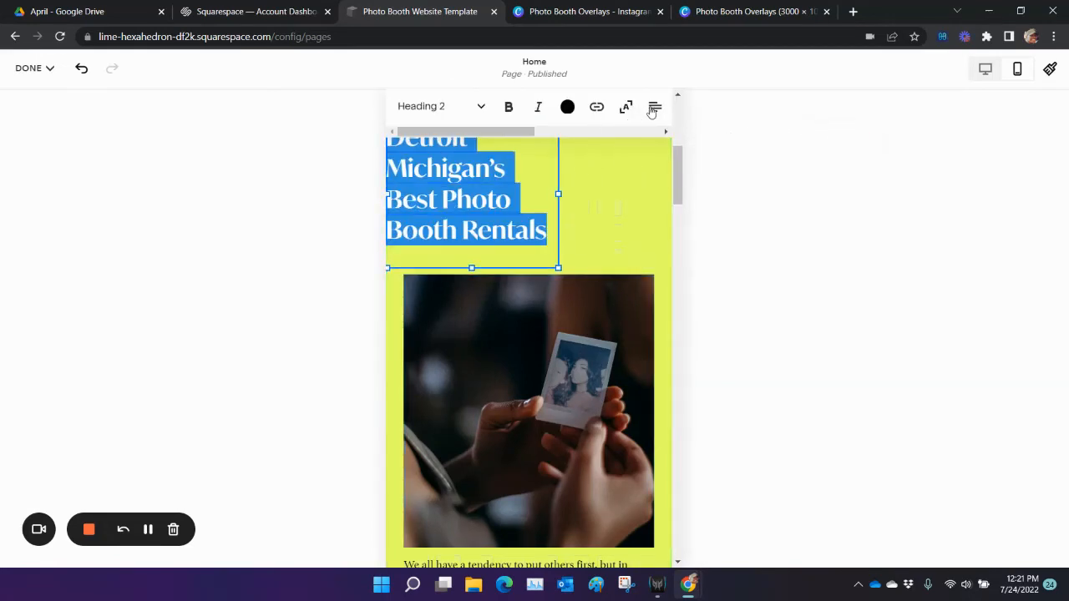
click(432, 106)
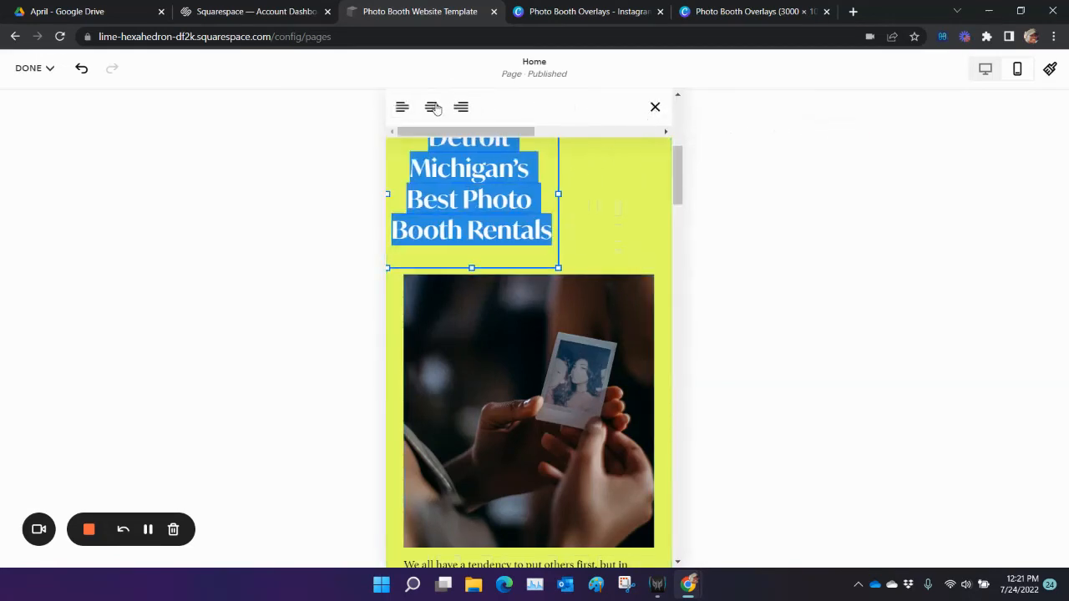
click(766, 293)
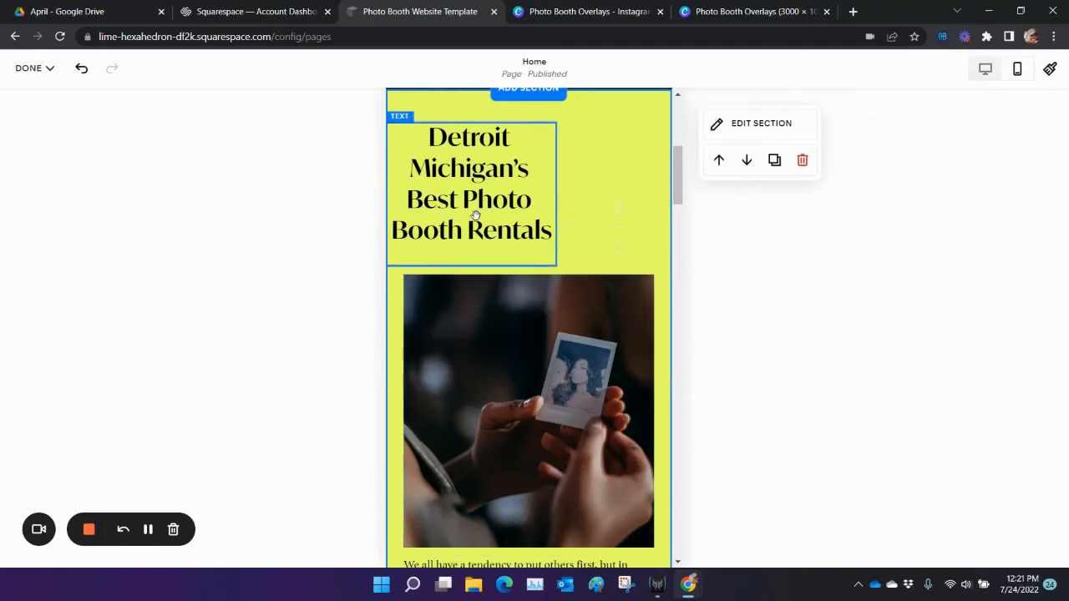
- Reposition the narrow "Detroit Michigan's Best Photo Booth Rentals" text box centrally above the photo and check its spacing
click(517, 219)
drag(517, 218, 578, 203)
click(658, 275)
click(631, 254)
scroll(672, 334, up, 3)
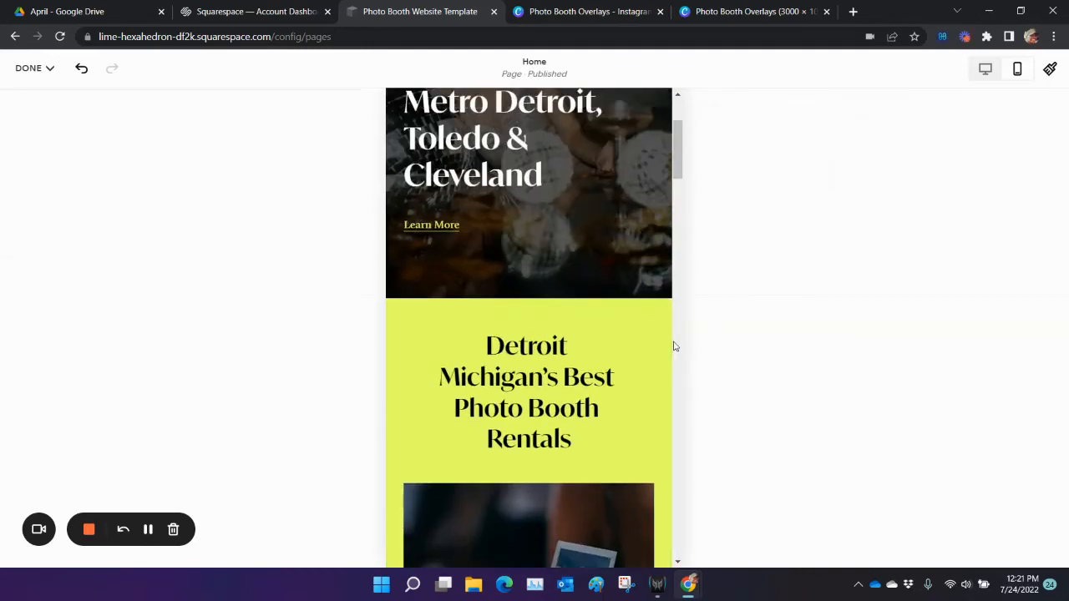
scroll(677, 346, down, 5)
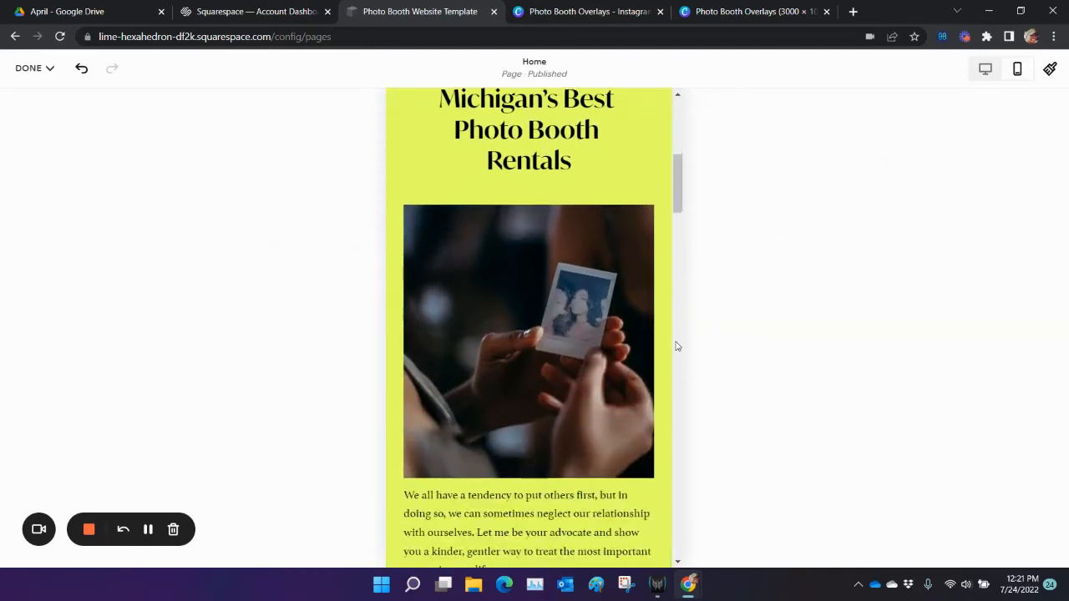
scroll(677, 346, down, 3)
scroll(676, 346, up, 4)
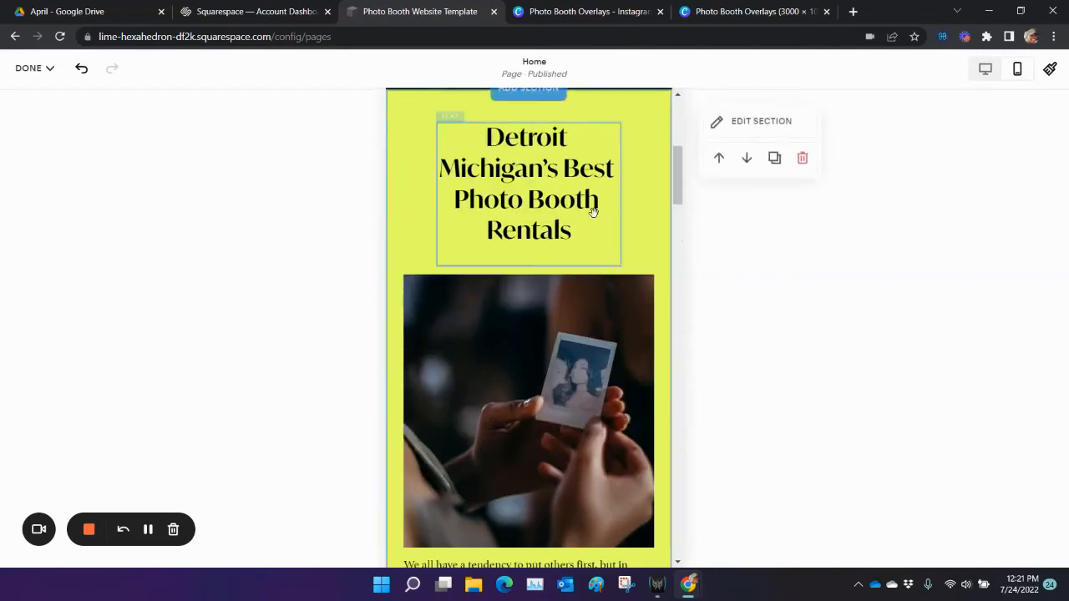
- Widen the "Detroit Michigan's Best Photo Booth Rentals" text box to the full section width and shorten it to fit two lines
click(512, 164)
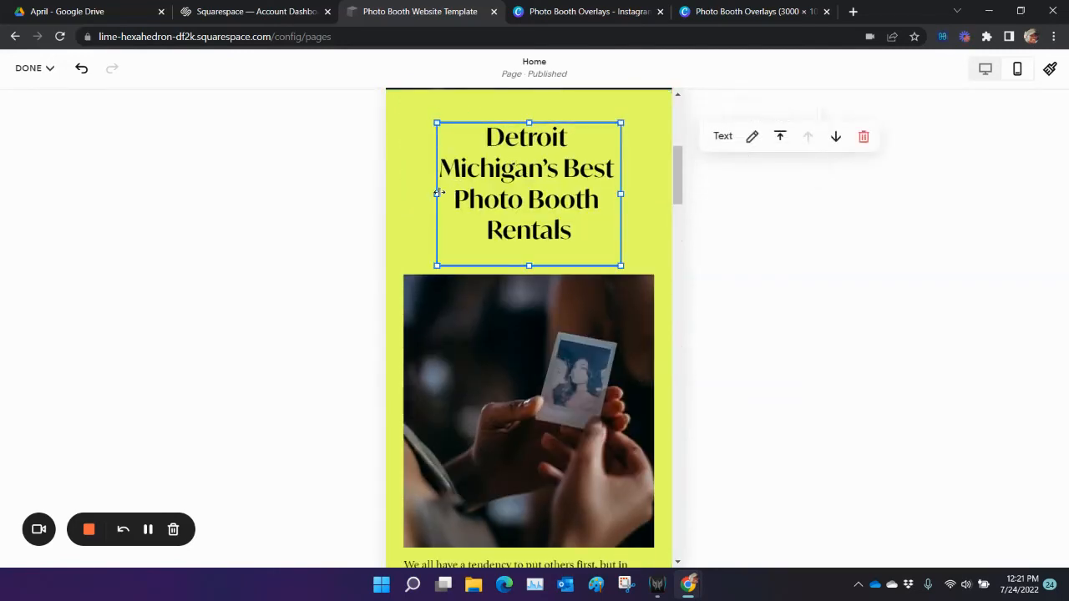
drag(437, 193, 389, 180)
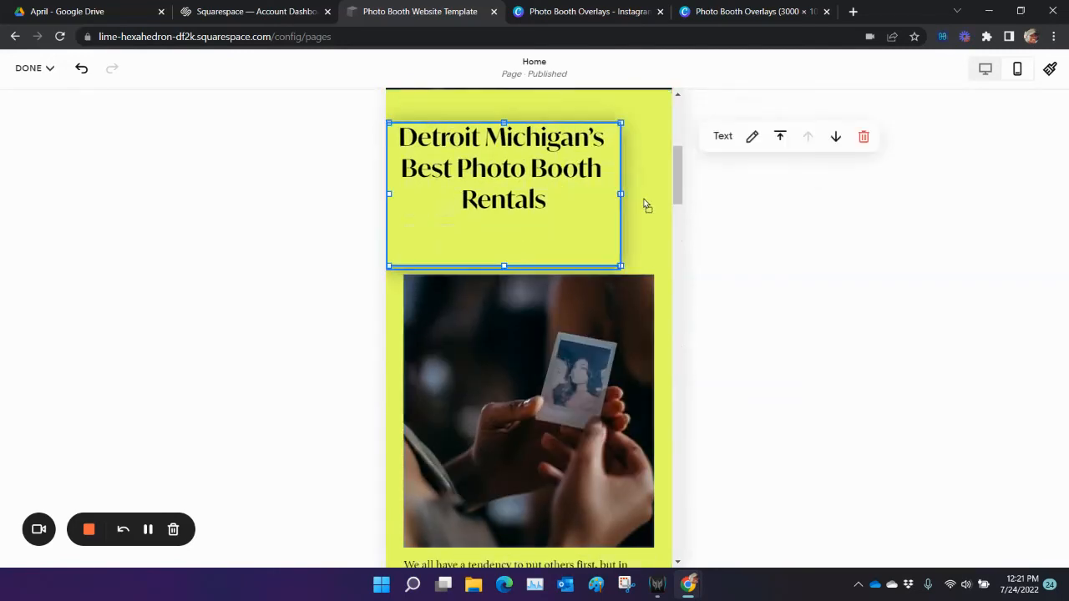
drag(621, 196, 673, 197)
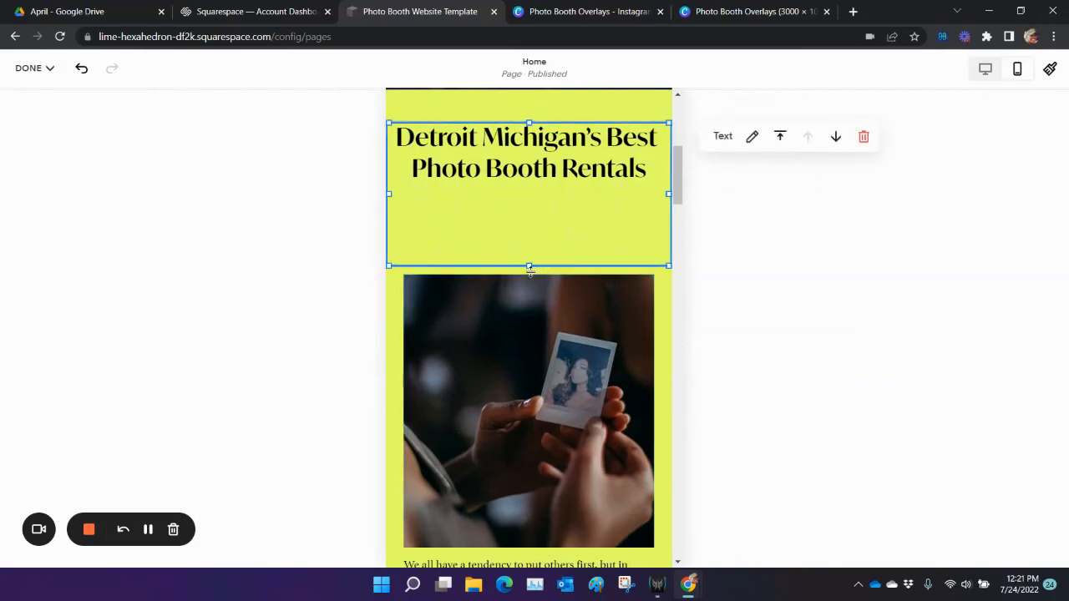
drag(530, 267, 536, 196)
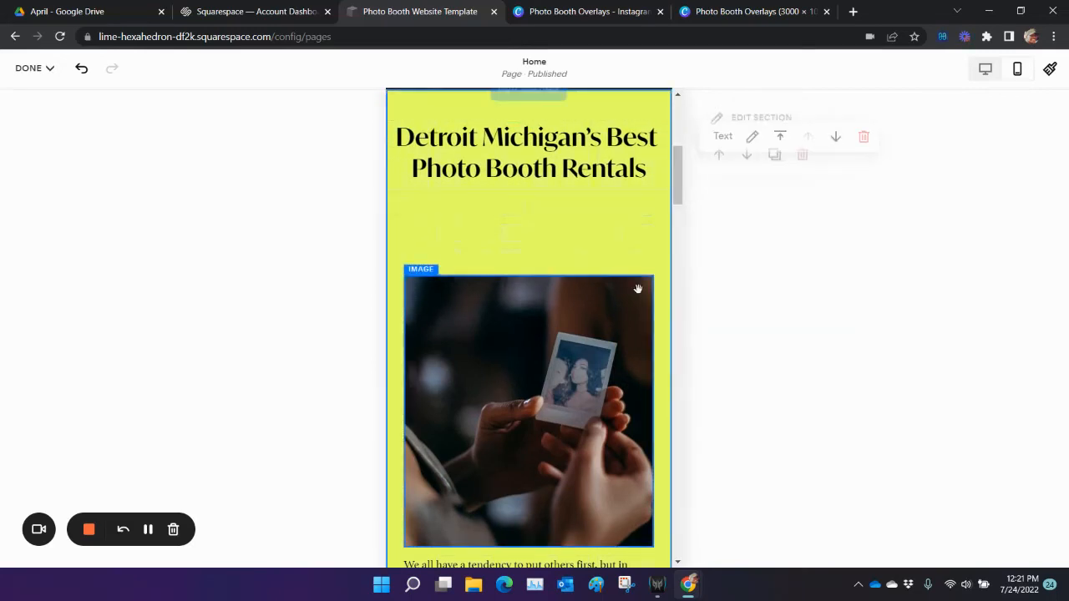
- Move the "Detroit Michigan's Best Photo Booth Rentals" heading down one grid row and the hand-held photo up directly beneath it
scroll(638, 289, up, 4)
scroll(638, 290, down, 2)
drag(604, 313, 604, 322)
scroll(580, 409, down, 1)
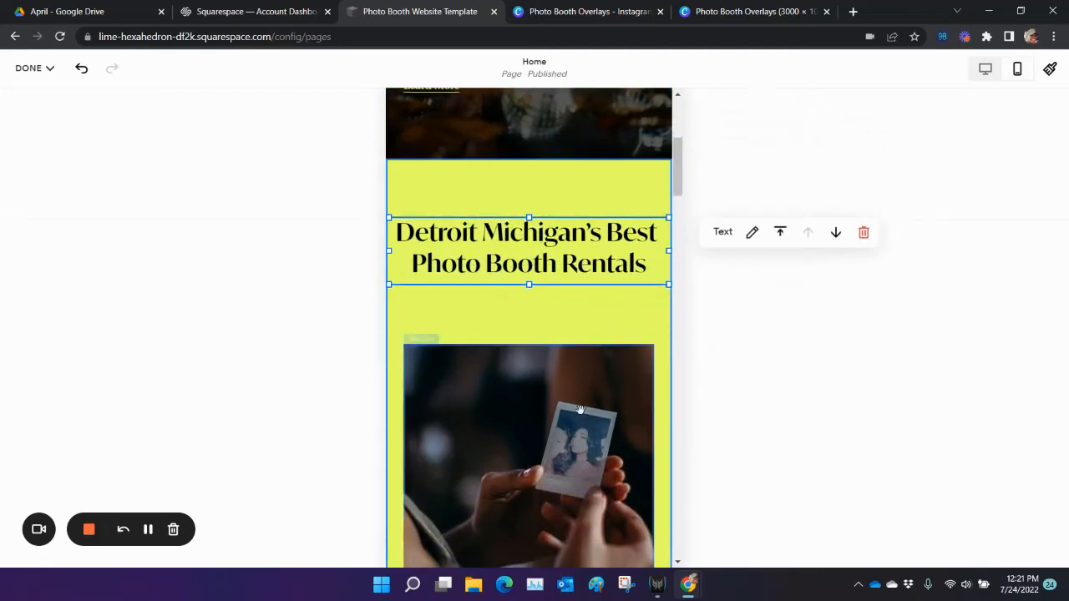
scroll(573, 442, down, 1)
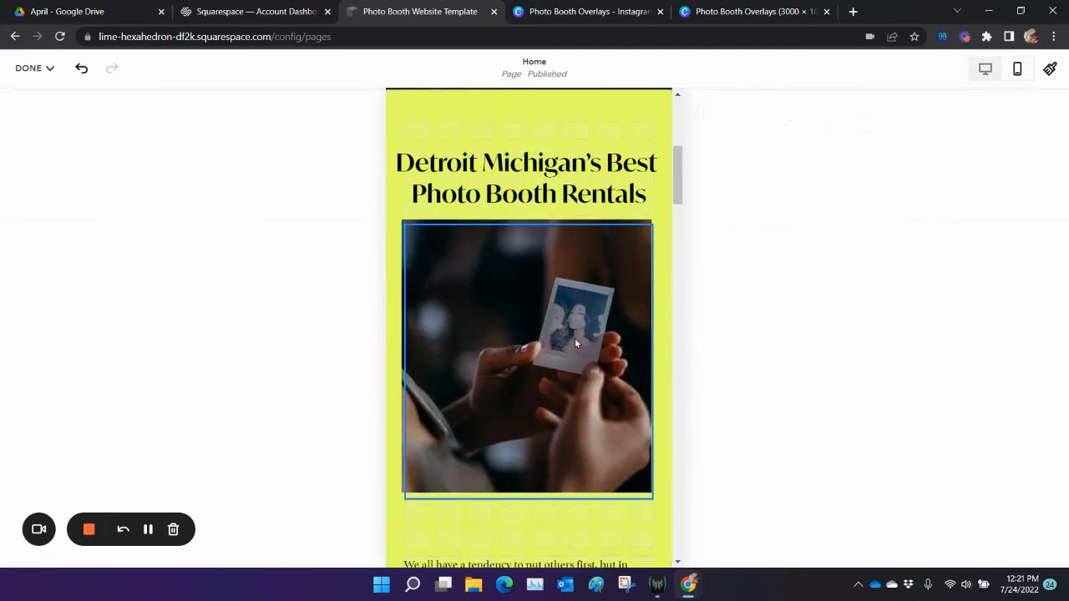
click(574, 338)
scroll(574, 351, down, 3)
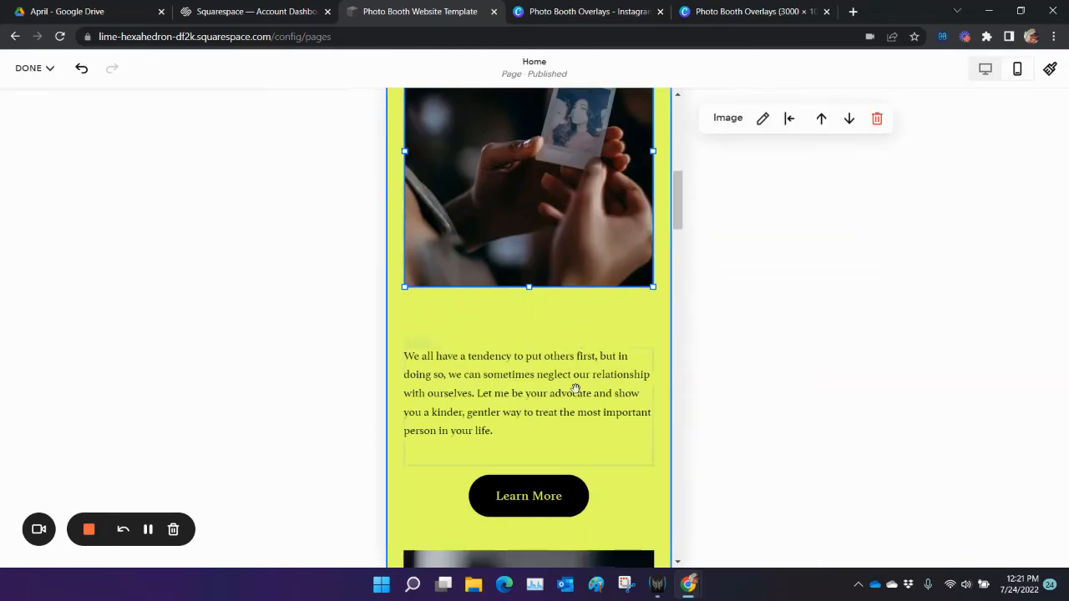
- Select the "We all have a tendency" paragraph and its Learn More button together and move them up directly below the photo
click(565, 415)
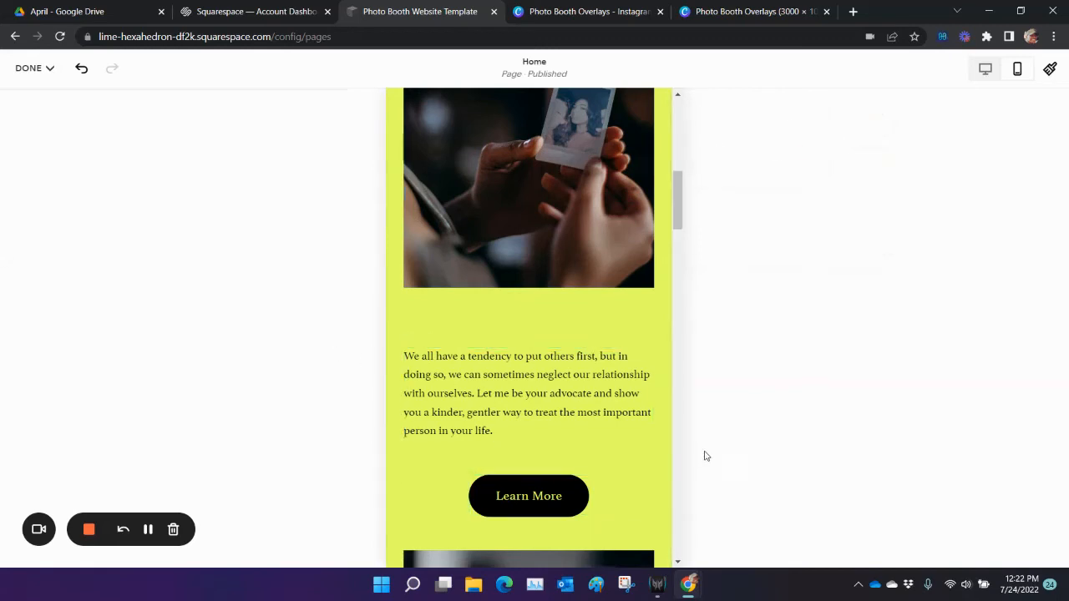
shift+click(571, 508)
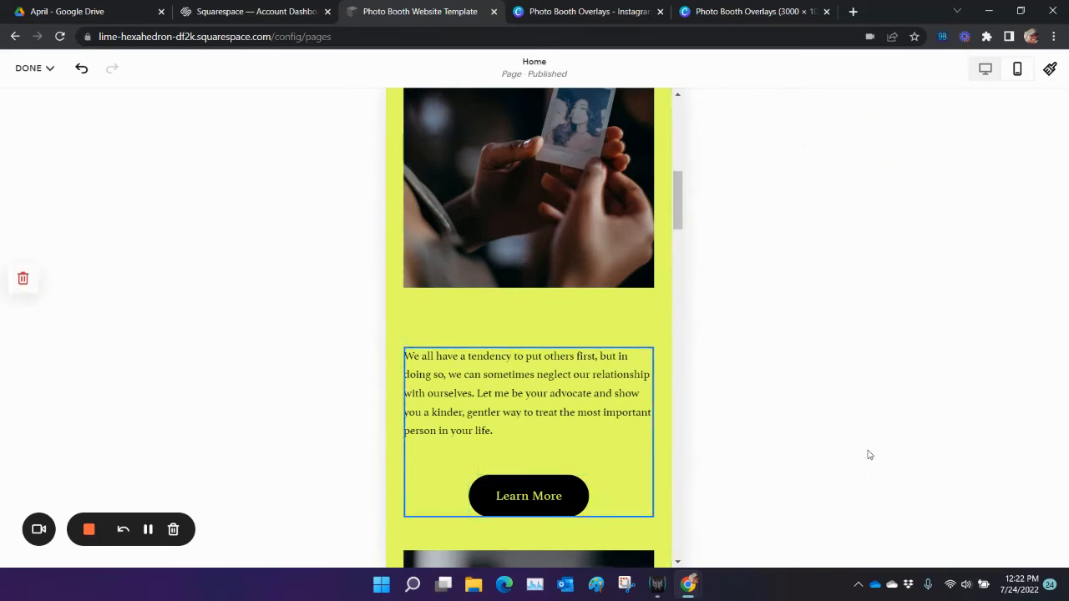
drag(603, 395, 649, 395)
click(729, 415)
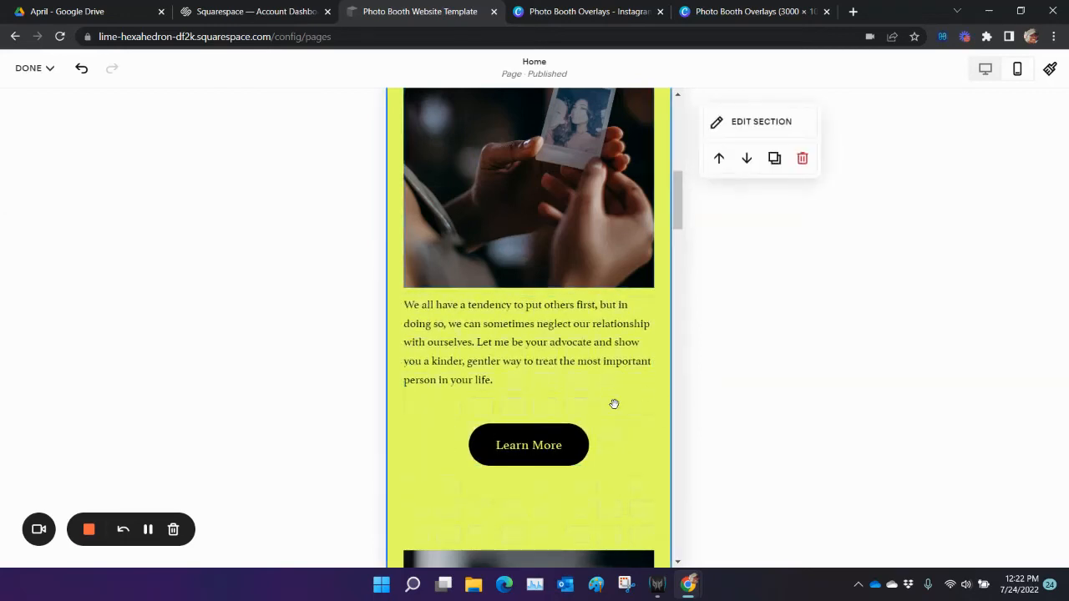
- Shorten the "Your Satisfaction is our Top Priority" text box to fit its two lines and centre-align the heading
scroll(594, 437, down, 5)
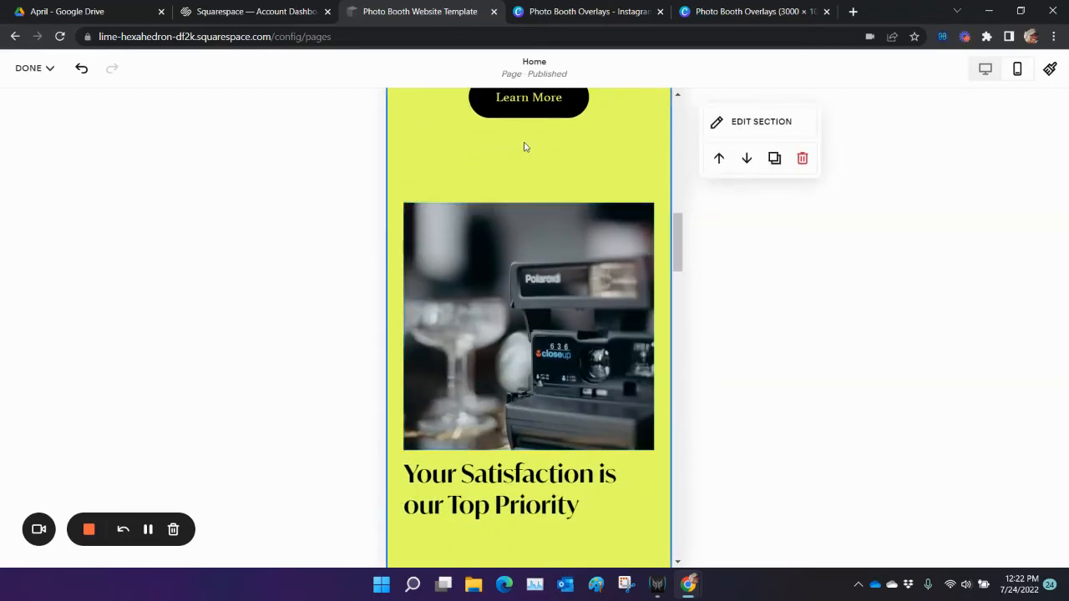
click(555, 262)
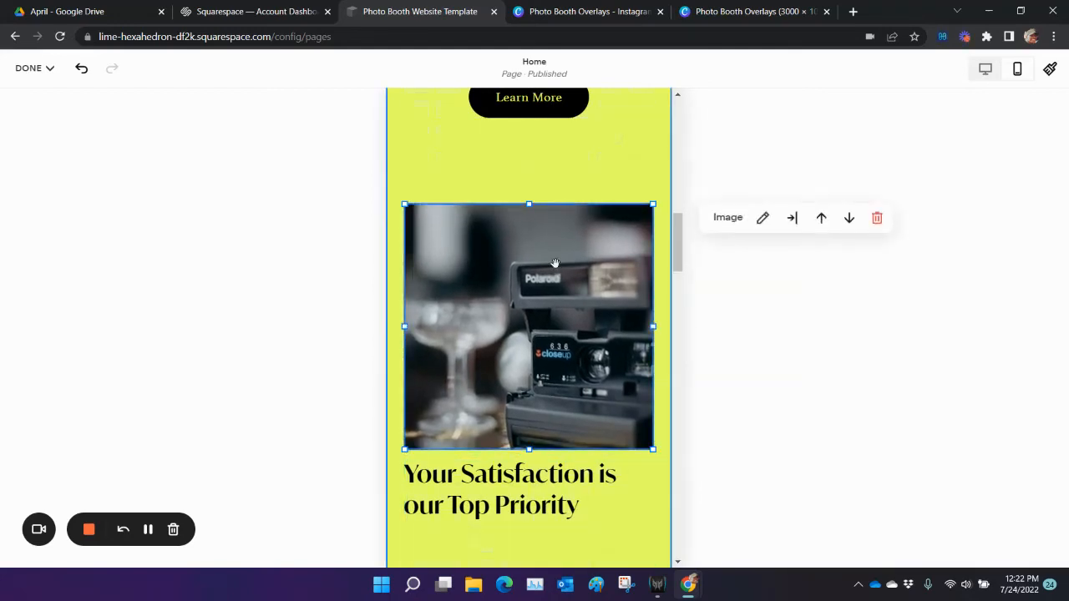
scroll(555, 266, down, 4)
click(540, 286)
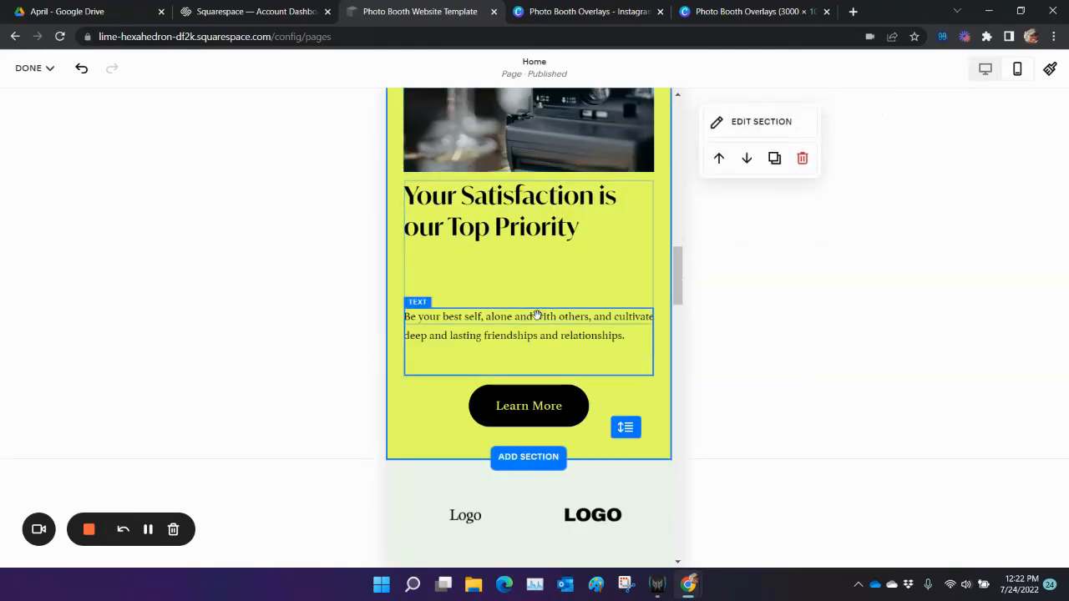
click(531, 324)
drag(531, 324, 530, 244)
double_click(523, 213)
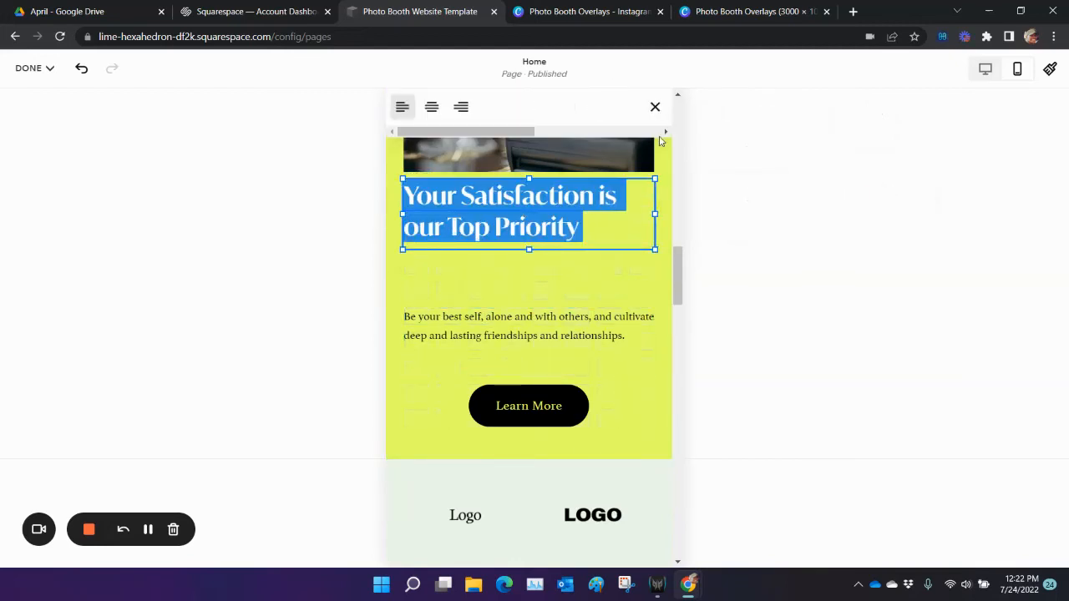
click(432, 109)
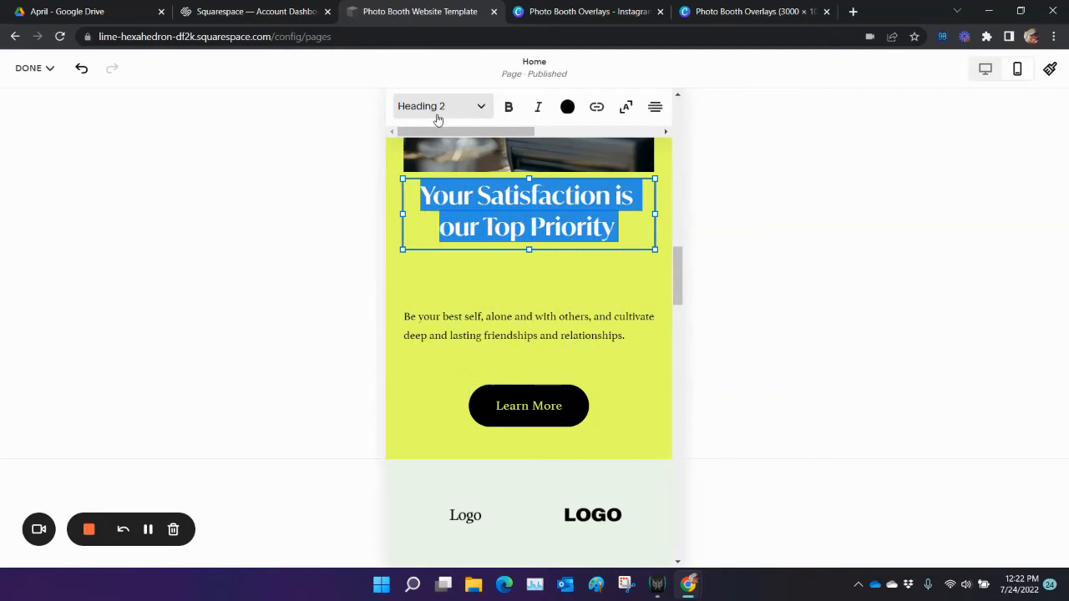
click(585, 334)
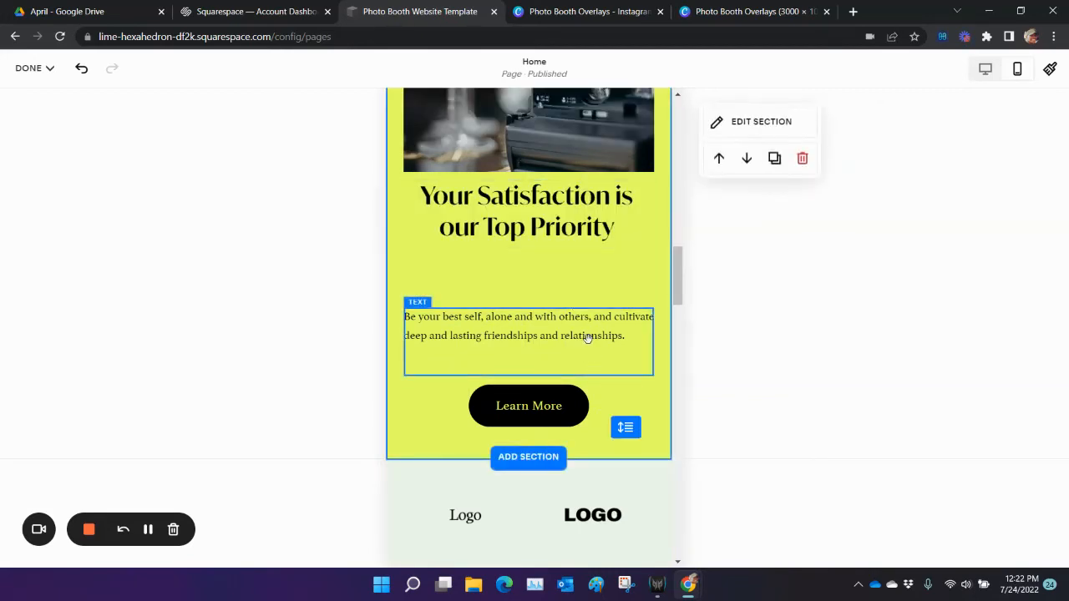
scroll(588, 337, up, 10)
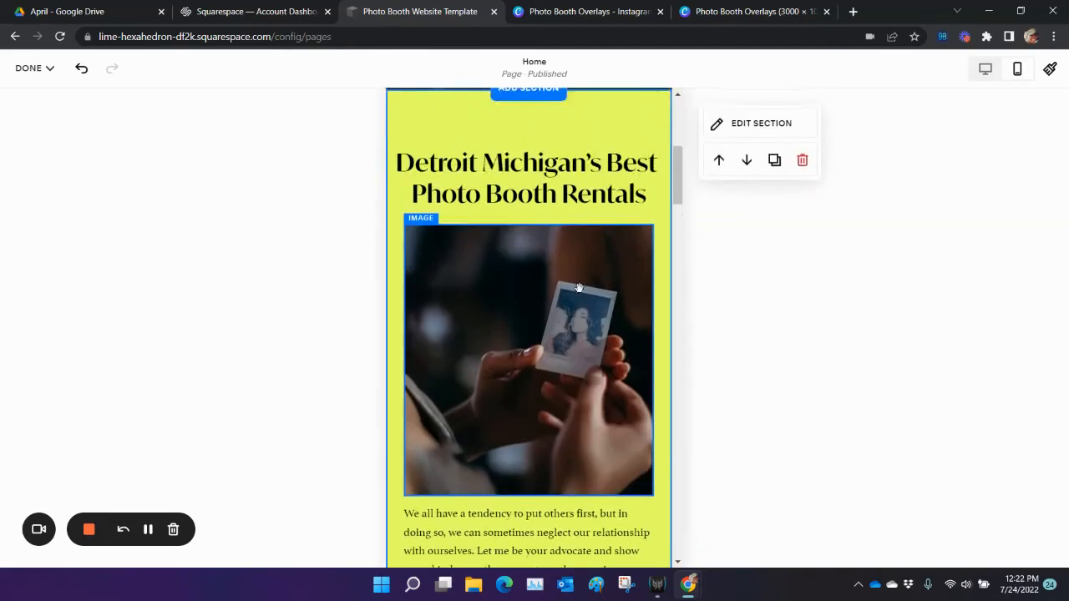
- Place the "Your Satisfaction is our Top Priority" heading directly above the camera photo, and move the paragraph and Learn More button up beneath that photo
scroll(574, 318, up, 1)
scroll(573, 318, down, 6)
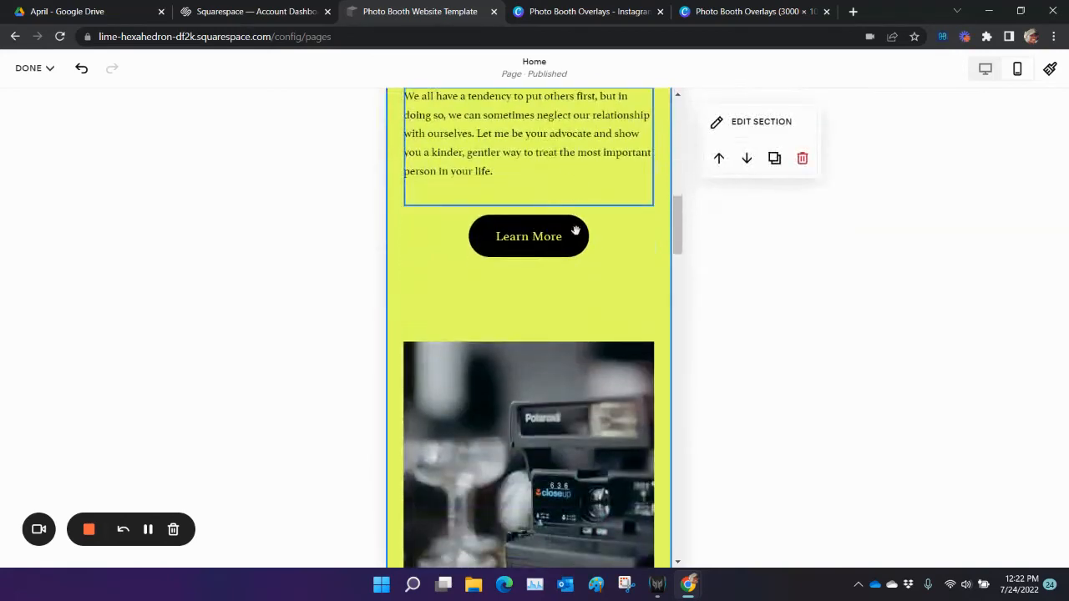
scroll(576, 230, down, 8)
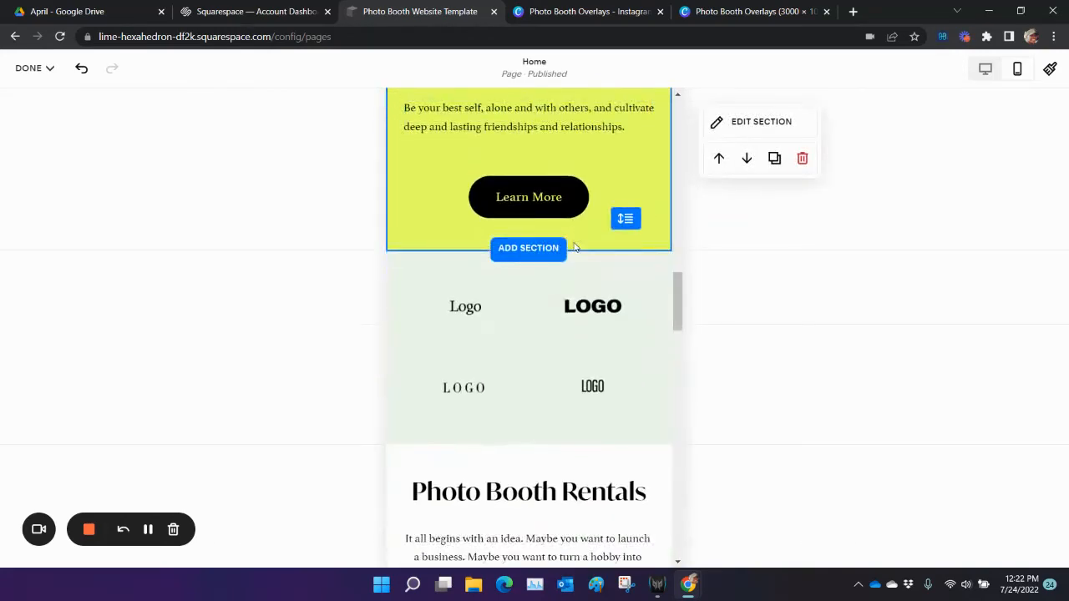
scroll(575, 247, up, 10)
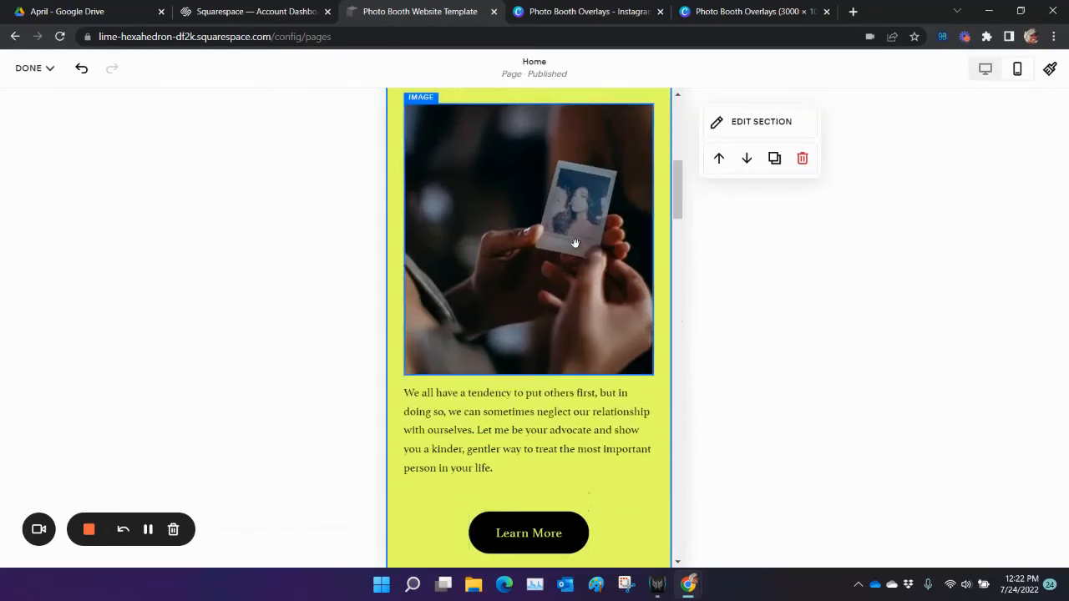
scroll(575, 243, up, 4)
scroll(544, 318, down, 3)
scroll(546, 320, down, 3)
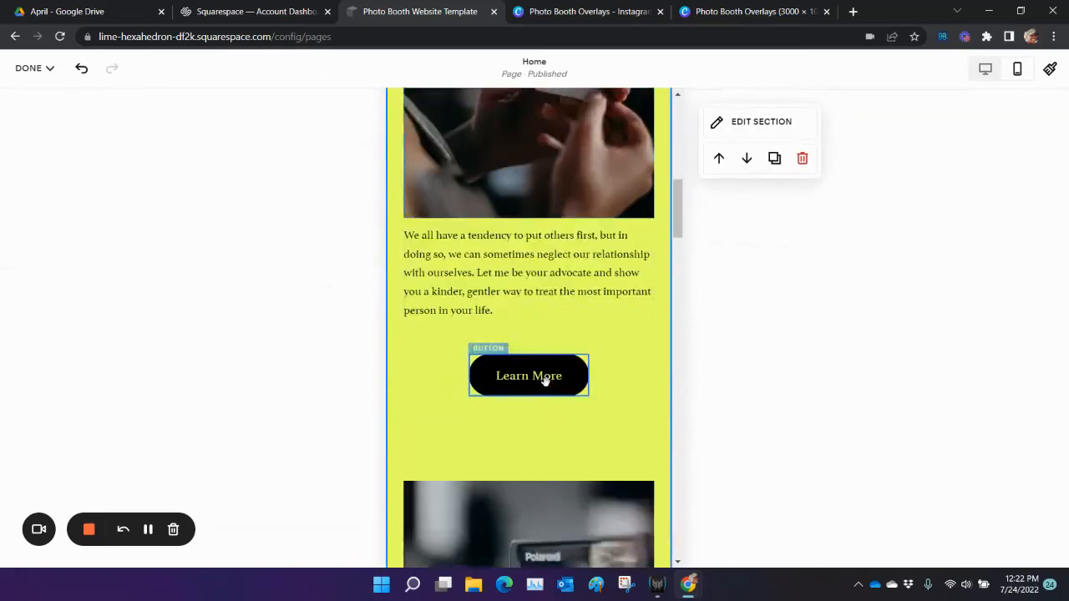
scroll(544, 379, down, 5)
drag(542, 365, 566, 234)
scroll(551, 351, up, 3)
scroll(566, 300, down, 4)
drag(568, 348, 571, 294)
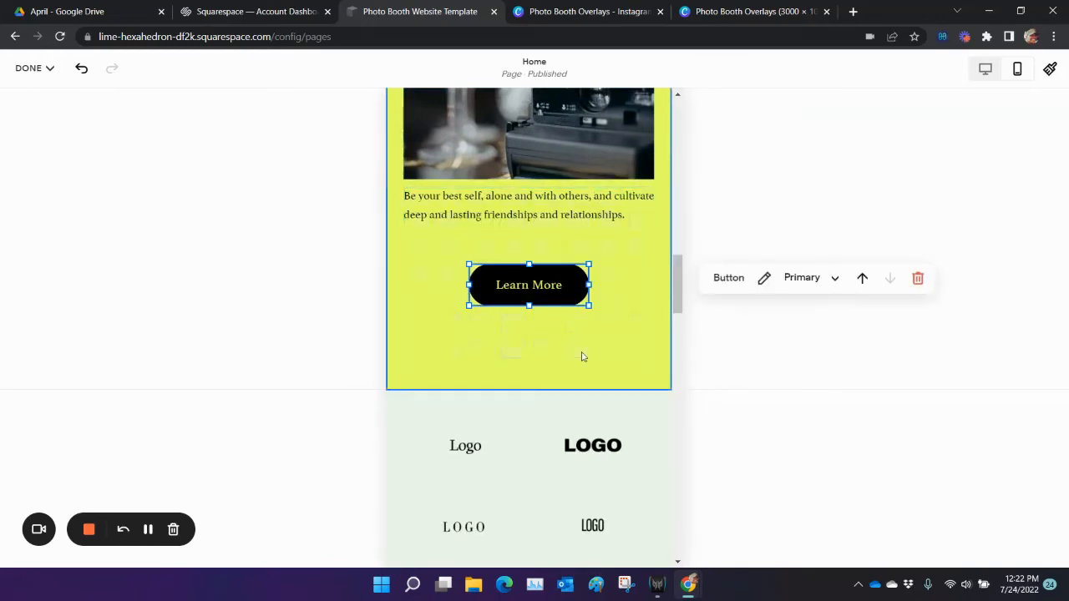
click(701, 366)
- Shorten the "We all have a tendency" text box so it ends just below its last line of text
scroll(570, 313, up, 8)
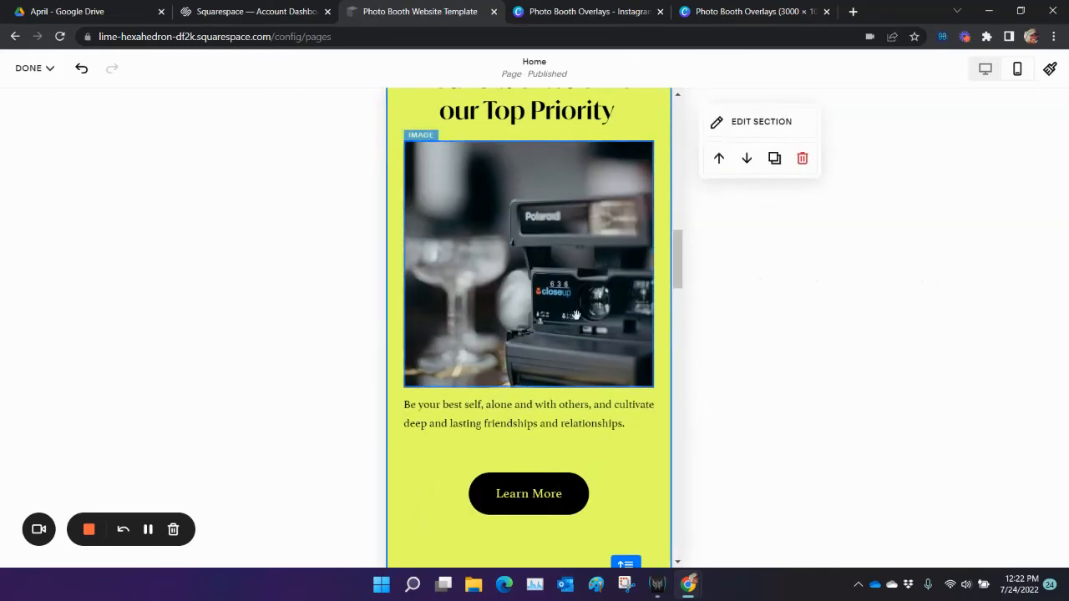
click(579, 328)
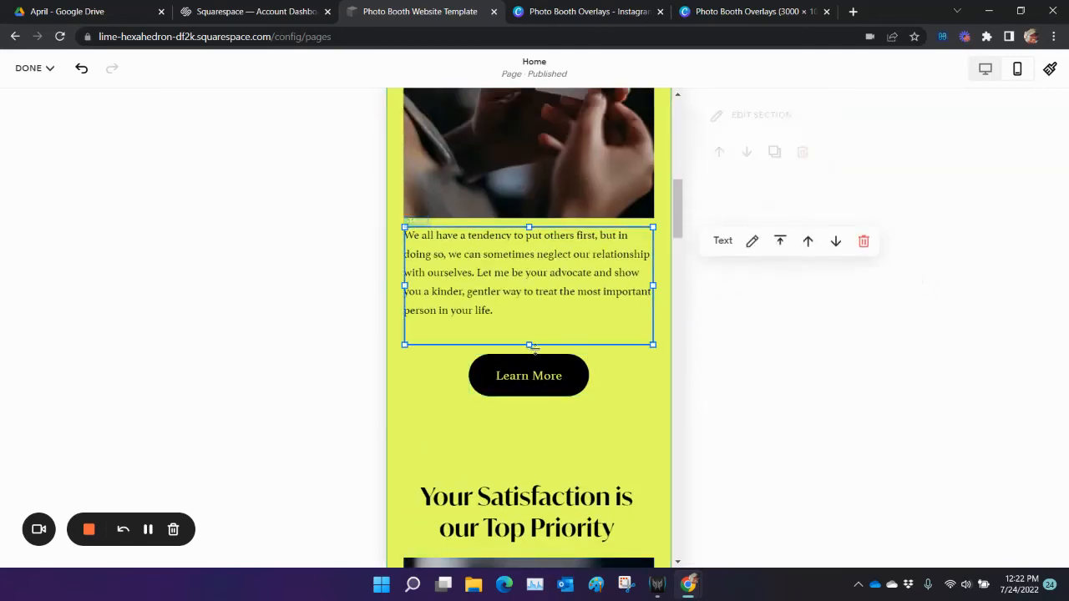
drag(529, 345, 529, 319)
scroll(539, 357, down, 6)
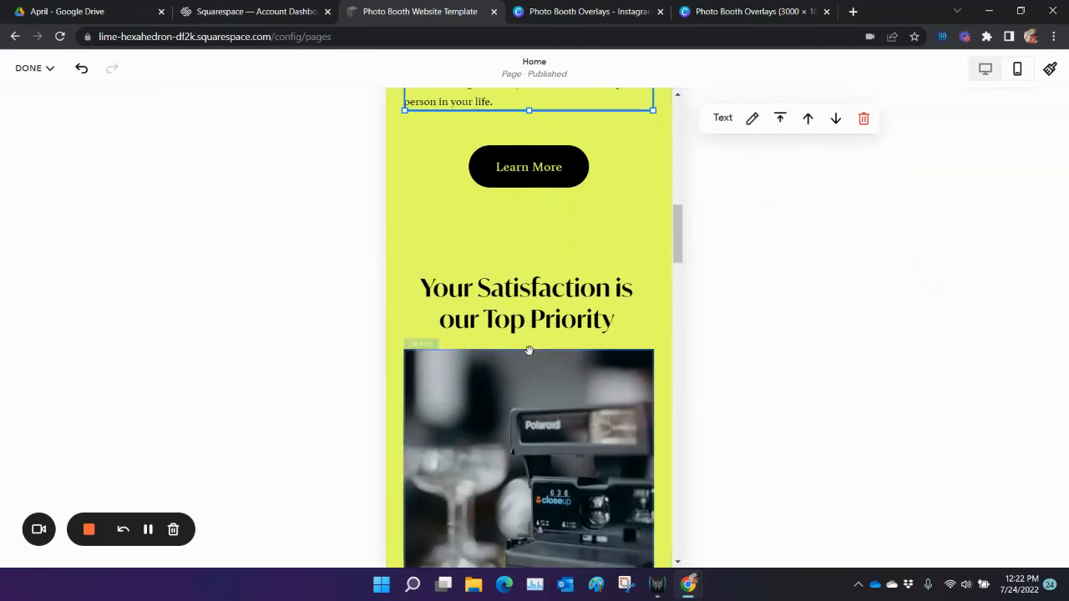
- Try to shorten the "Be your best self" text box to fit its two lines
scroll(531, 317, up, 2)
click(531, 311)
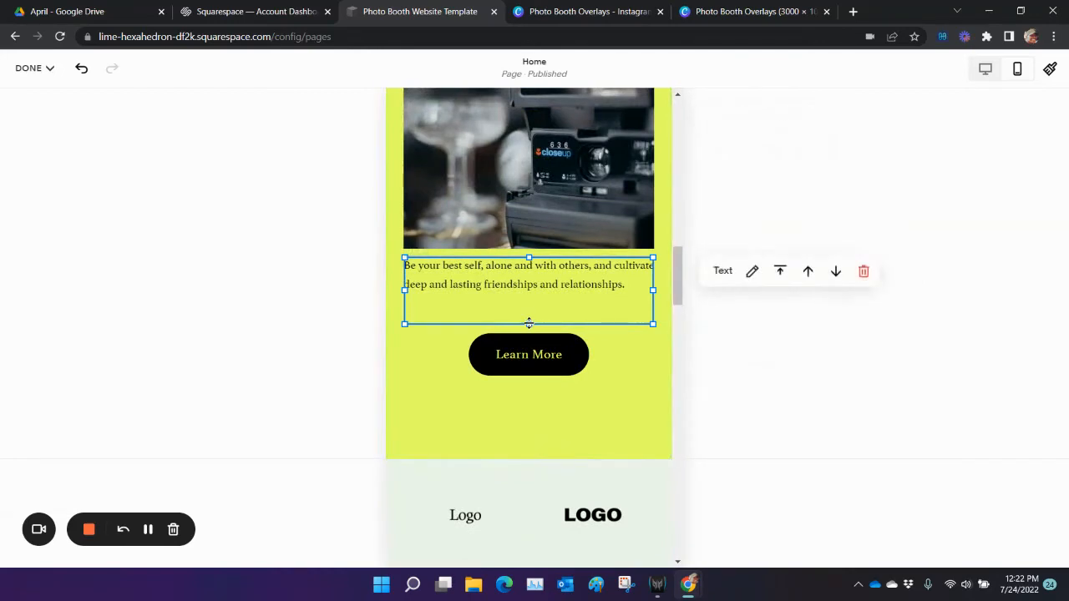
mouse_move(527, 322)
mouse_down()
mouse_move(527, 298)
mouse_move(550, 315)
mouse_move(531, 308)
mouse_move(541, 309)
mouse_up()
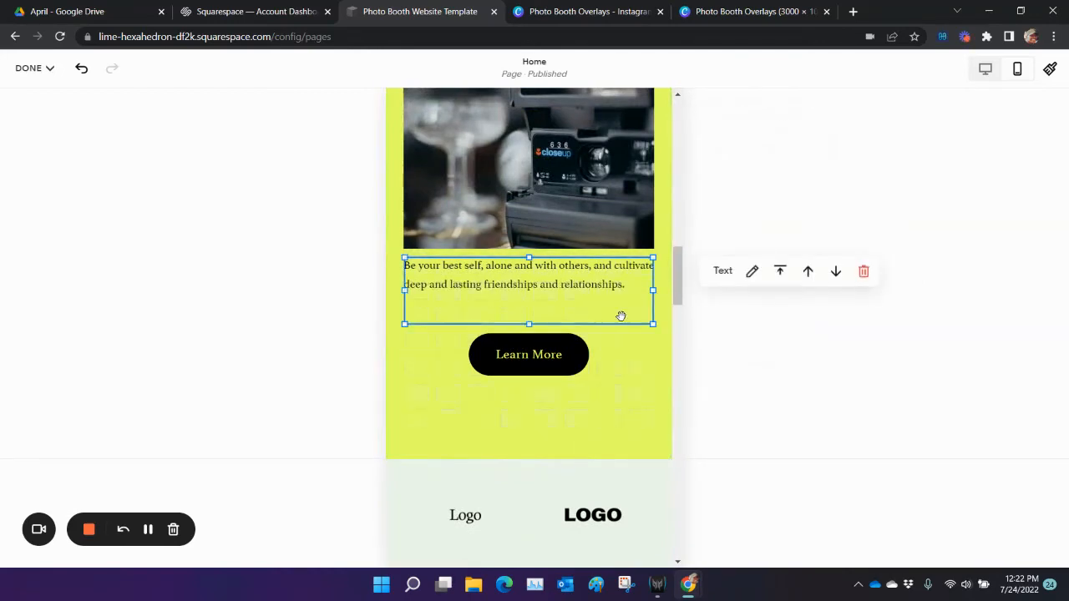
click(684, 370)
- Widen the "Photo Booth Rentals" text box to the section's right edge and shorten it to fit its text
scroll(640, 377, down, 4)
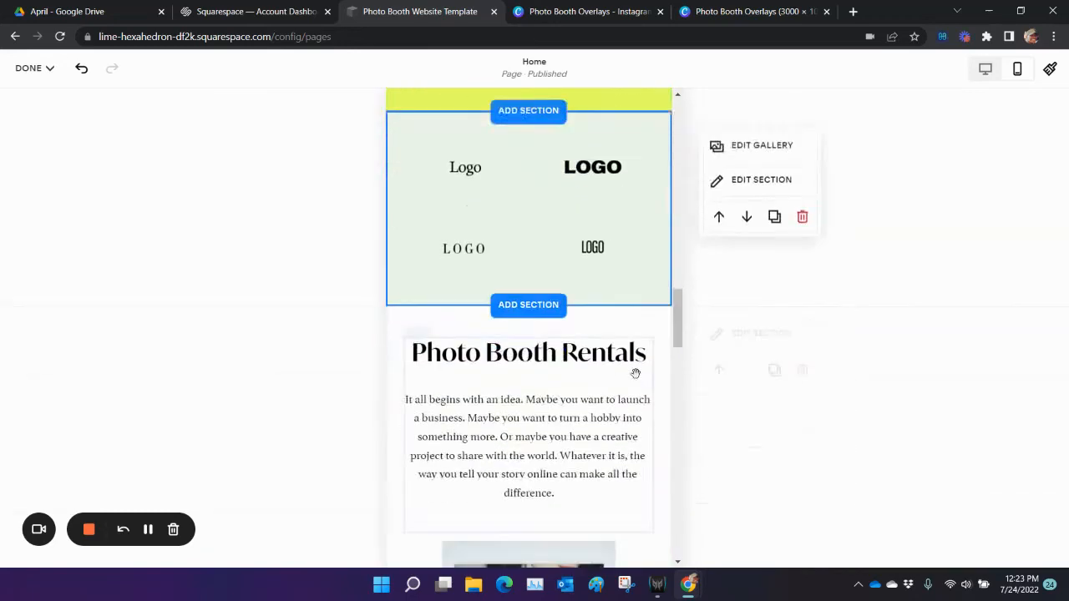
scroll(396, 298, down, 5)
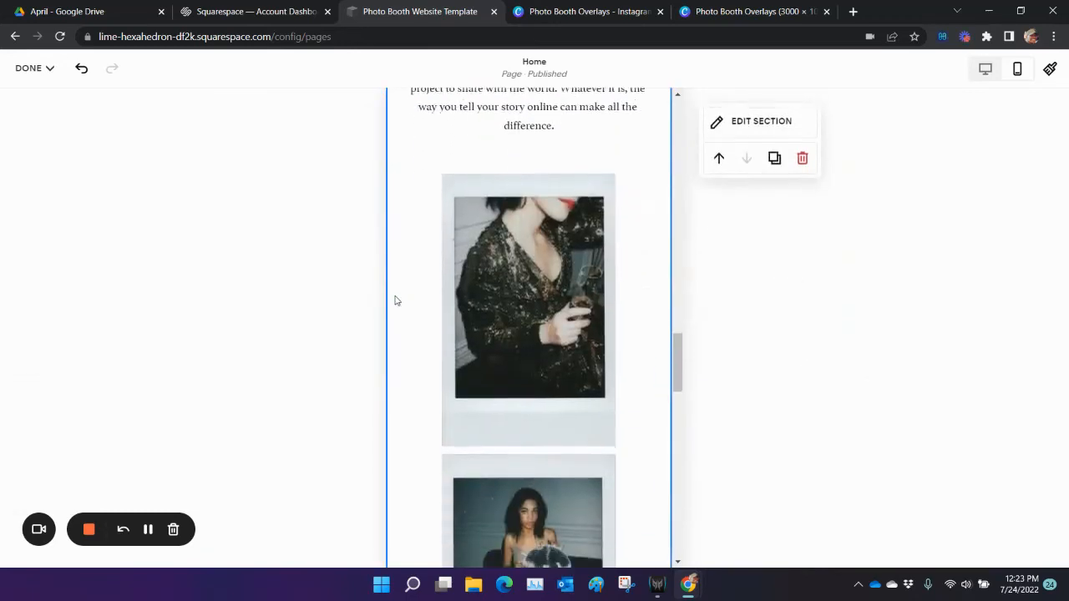
scroll(577, 310, up, 4)
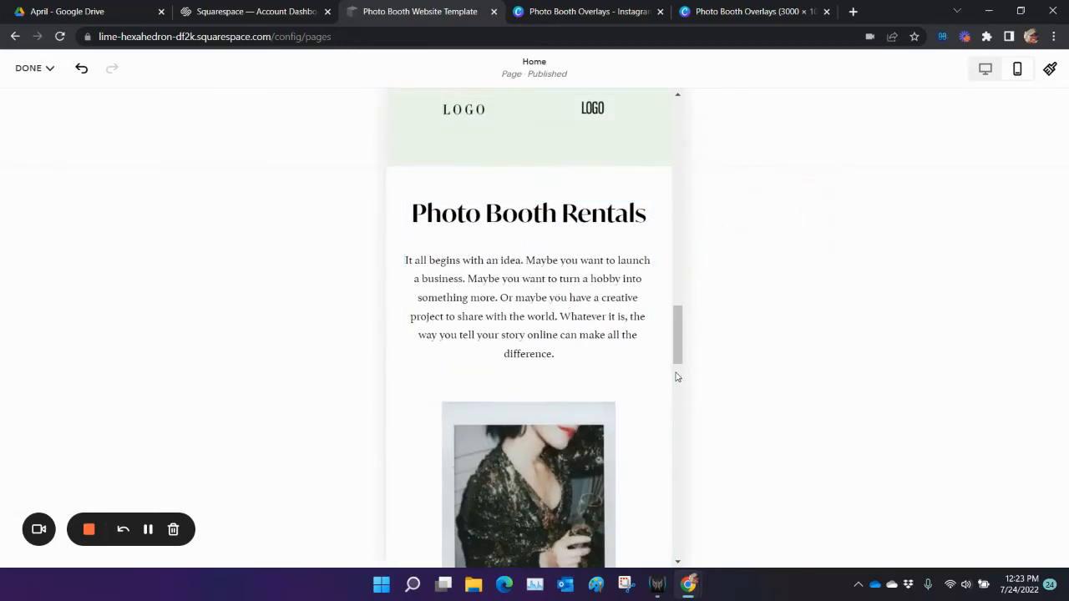
click(505, 293)
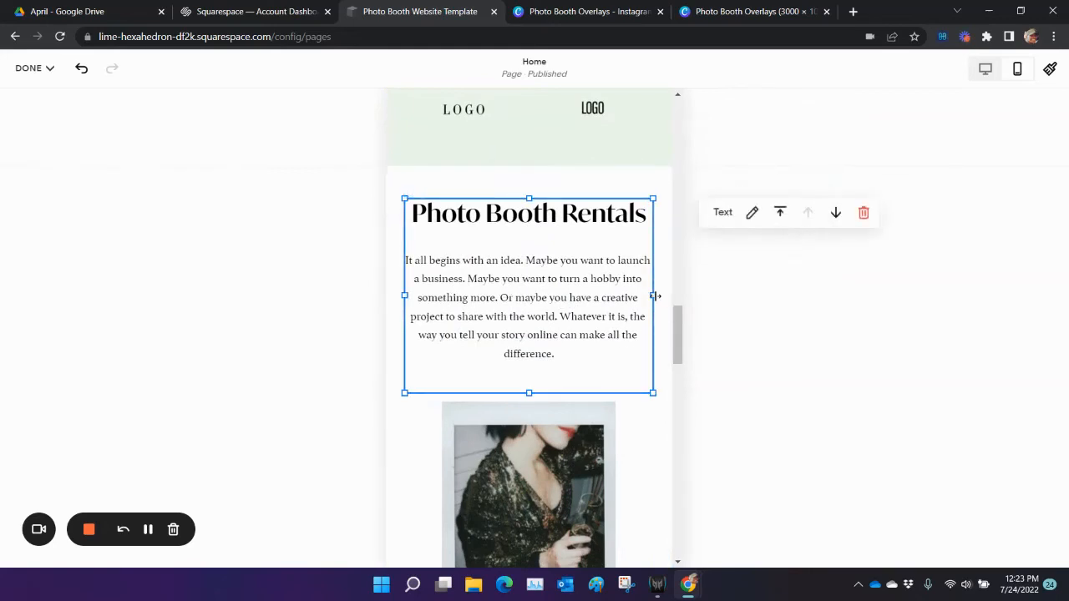
drag(656, 295, 668, 297)
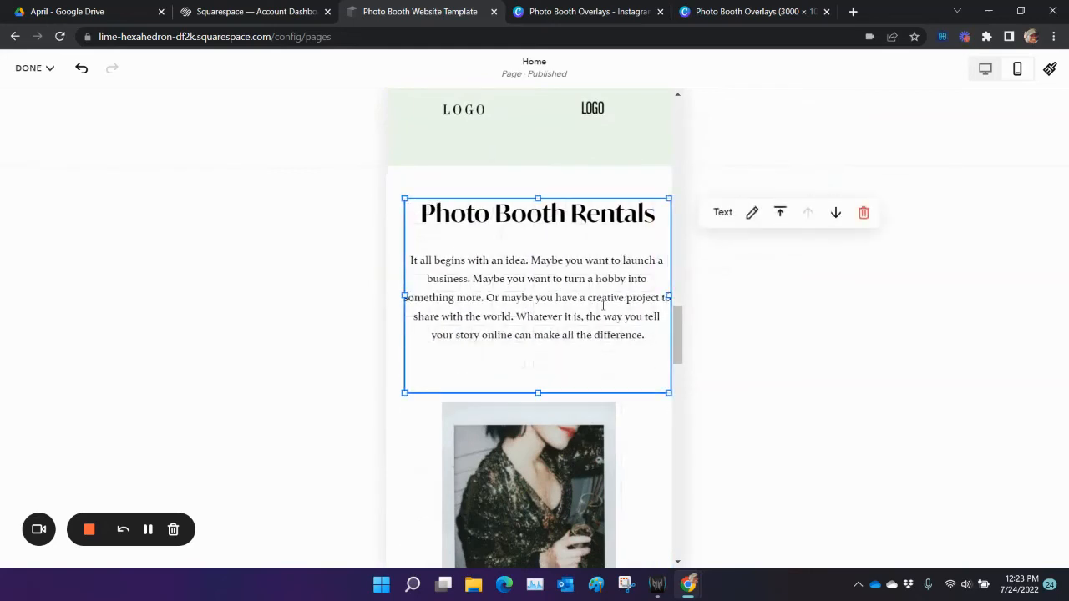
drag(585, 309, 579, 317)
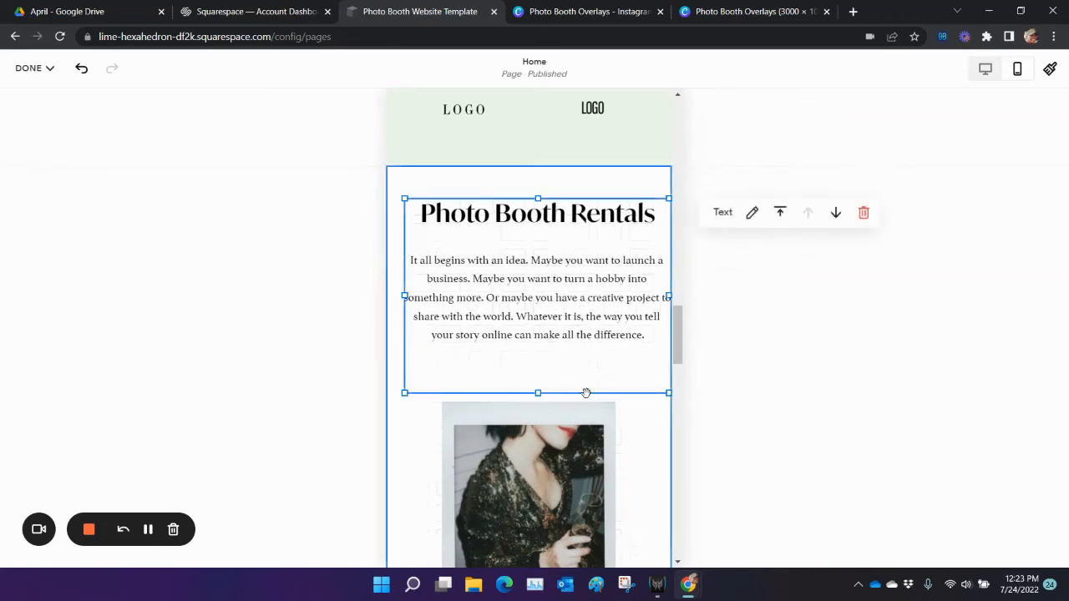
drag(537, 392, 542, 344)
- Leave the "Photo Booth Rentals" text unedited and undo the resizing of its text box
double_click(566, 280)
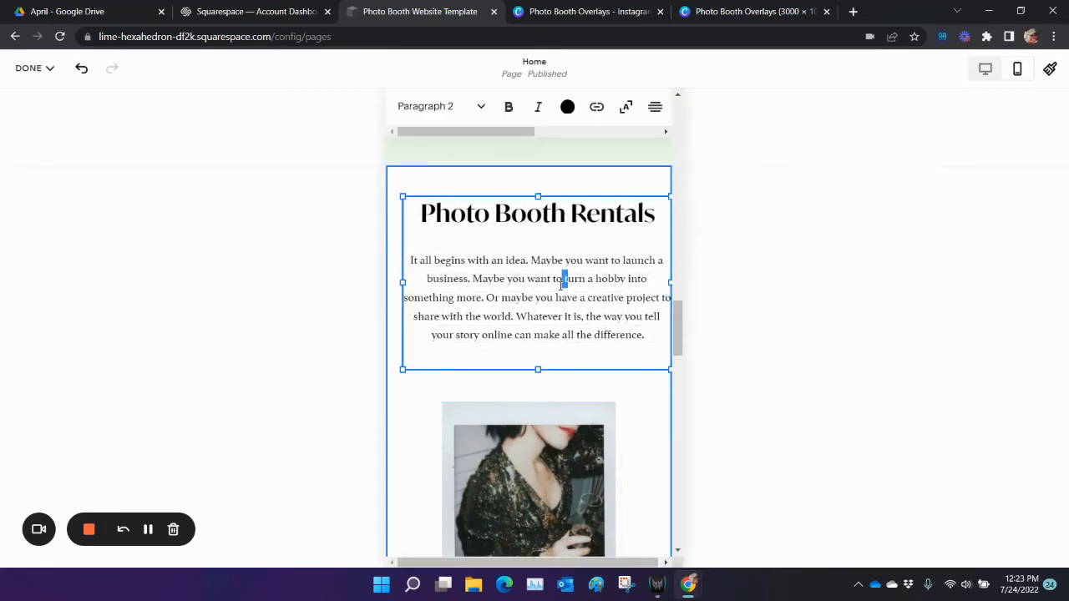
key(Escape)
click(595, 261)
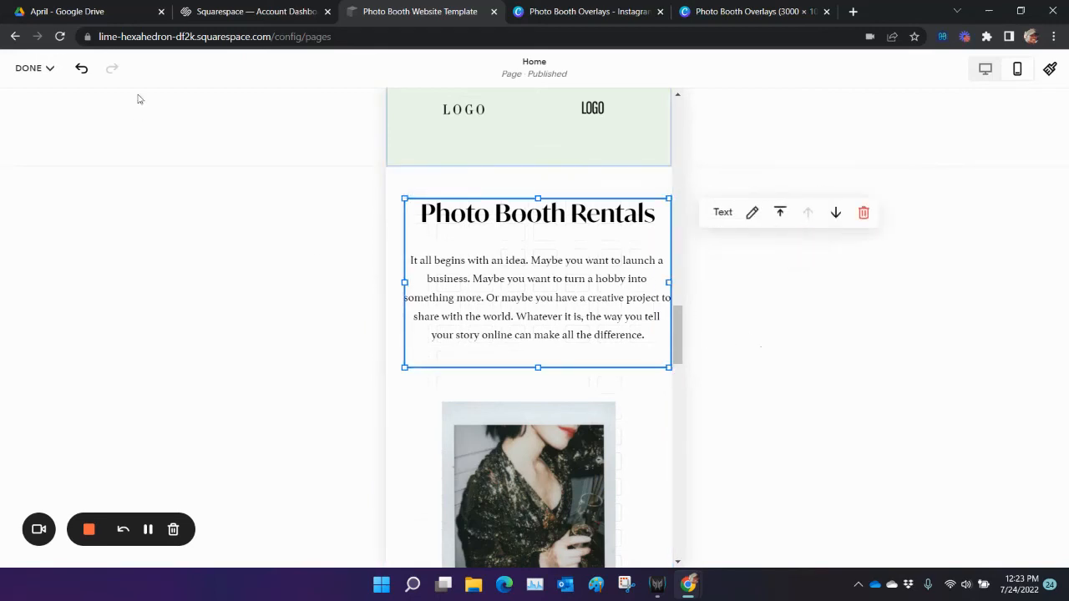
click(81, 70)
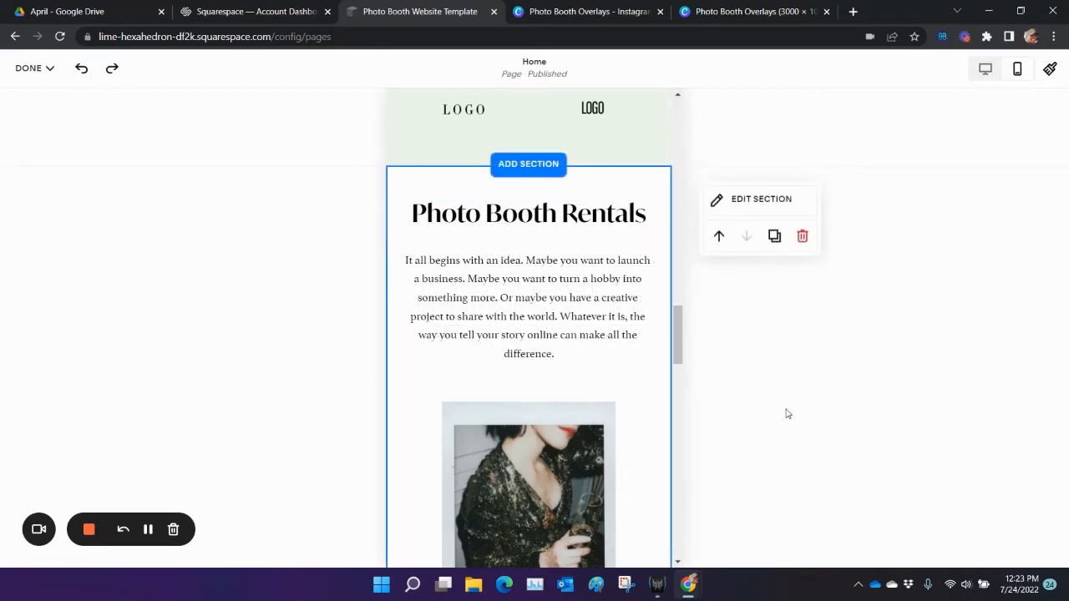
- Move the "360 Photo Booth" heading up from below the Learn More buttons onto the bottom border of the first polaroid photo
scroll(541, 353, down, 3)
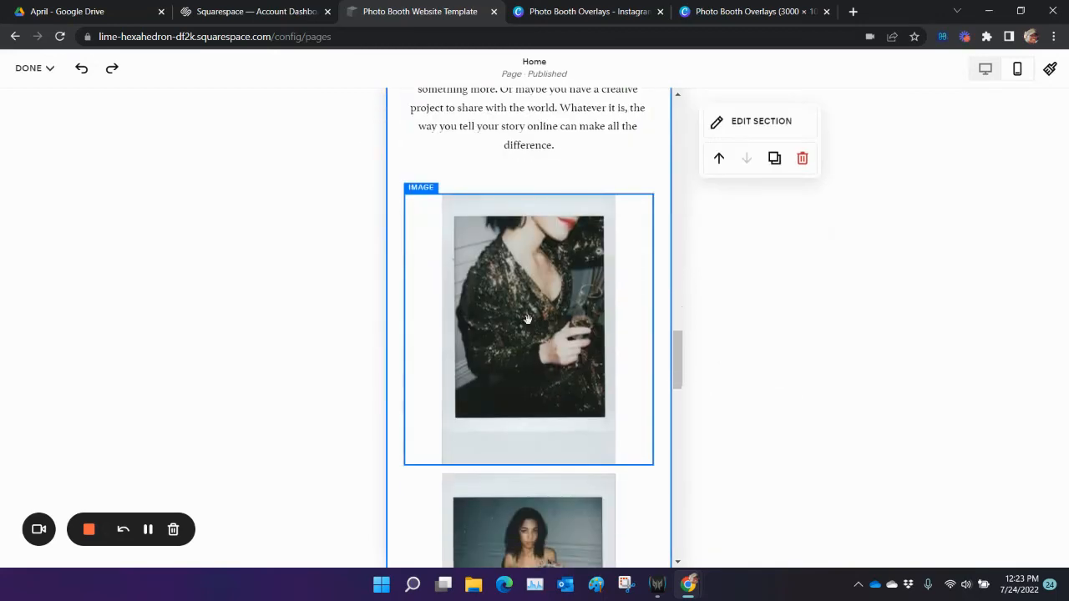
scroll(586, 232, down, 12)
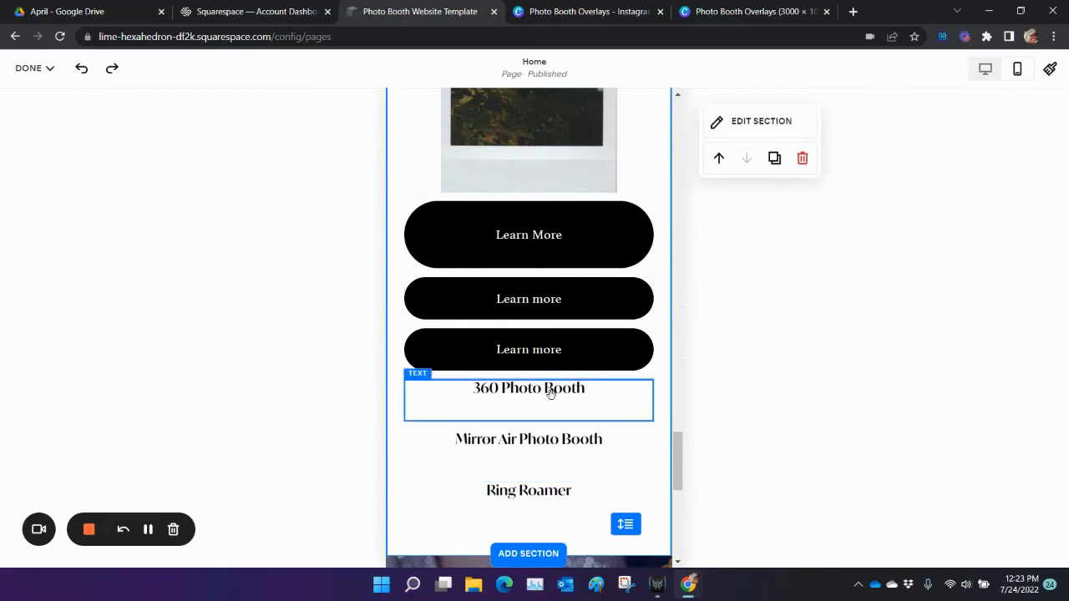
drag(549, 346, 550, 191)
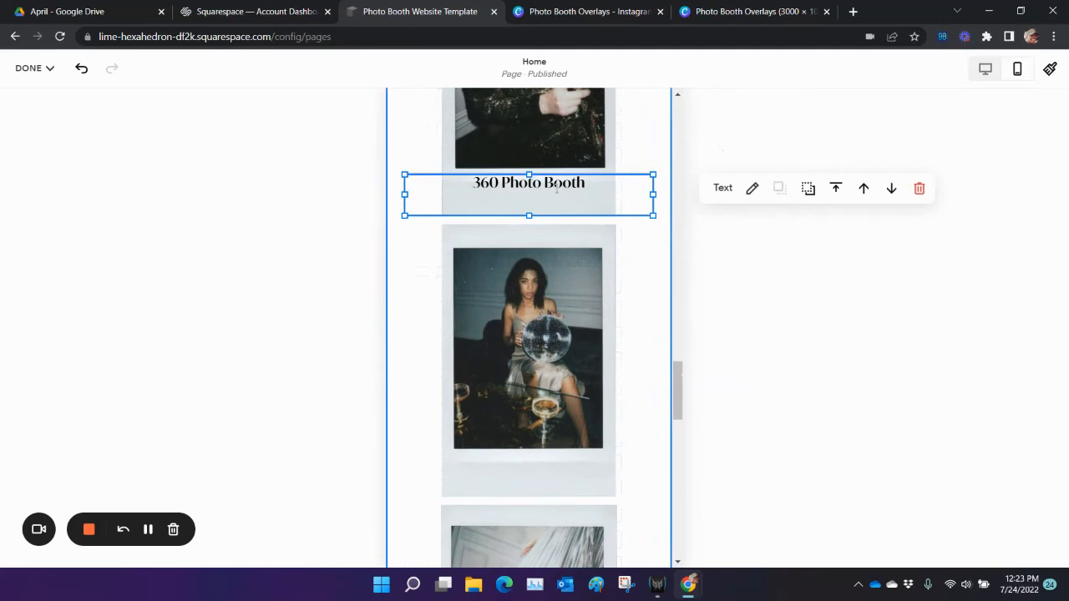
- Shift the "360 Photo Booth" heading into its own row between the first and second polaroid photos
double_click(486, 194)
triple_click(502, 184)
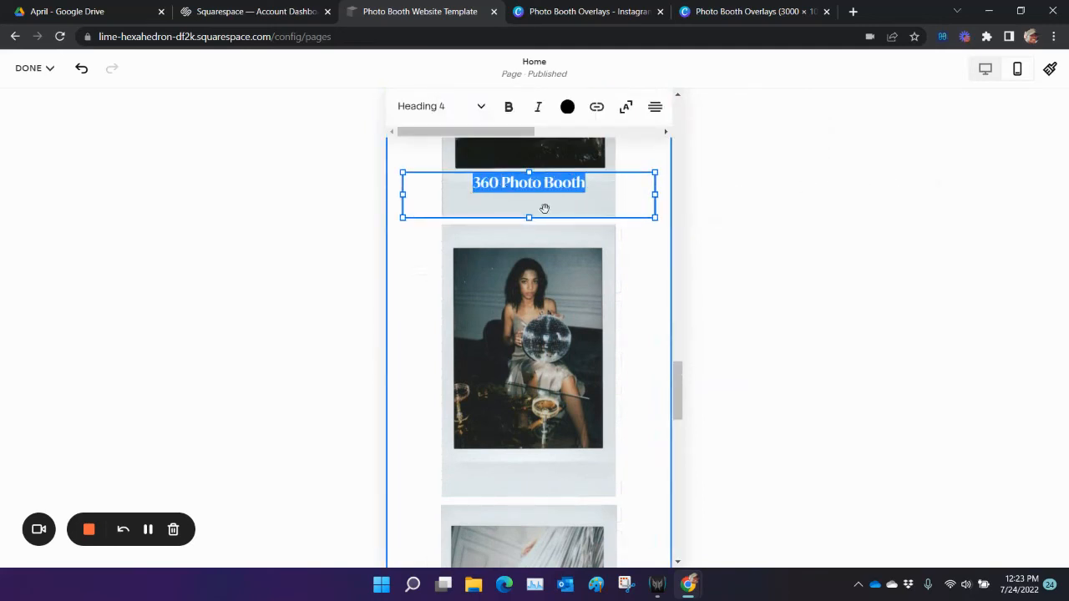
click(637, 218)
click(613, 205)
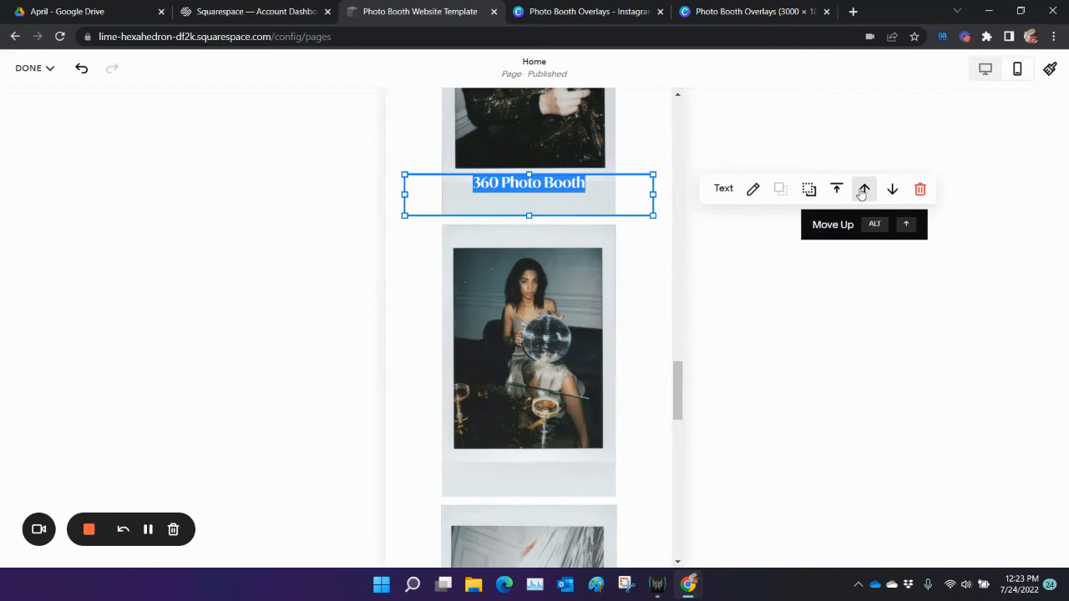
click(890, 193)
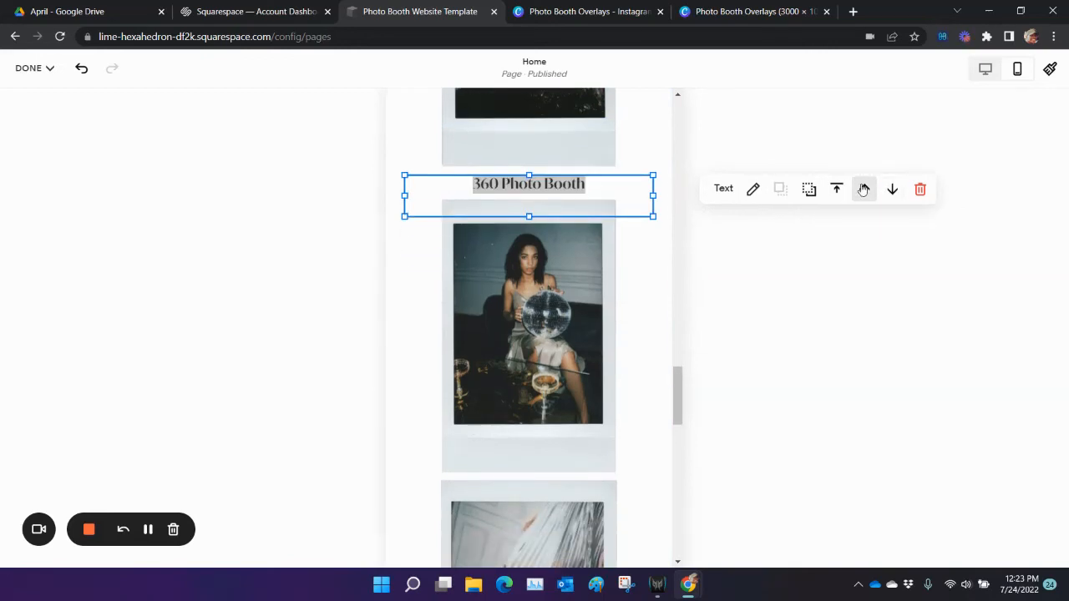
click(768, 344)
scroll(768, 344, up, 3)
- Align the "360 Photo Booth" text to the vertical middle of its box and move it onto the first polaroid's bottom border
click(539, 449)
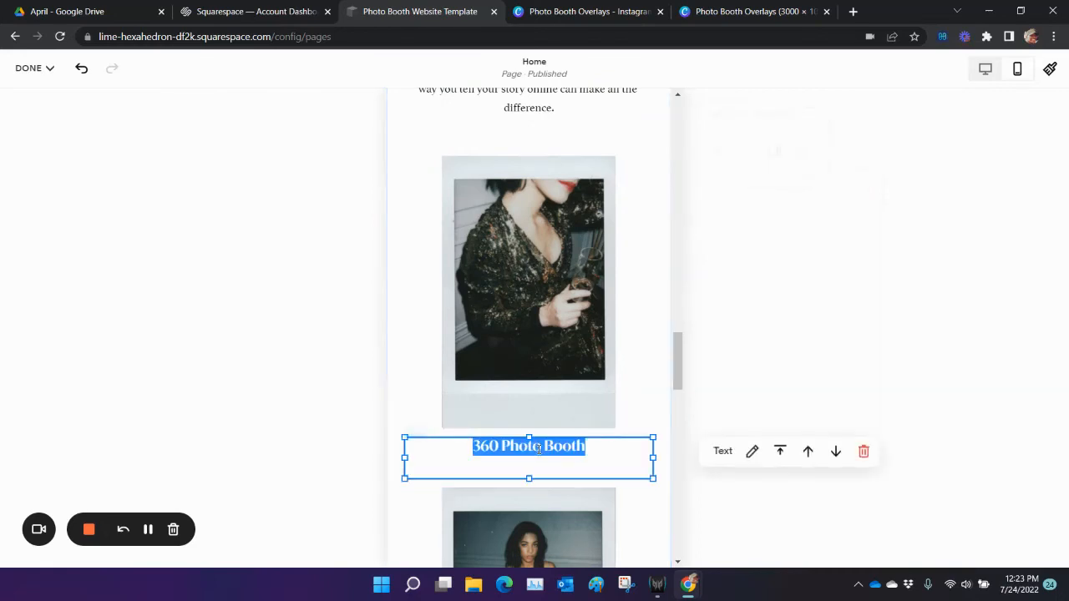
click(781, 452)
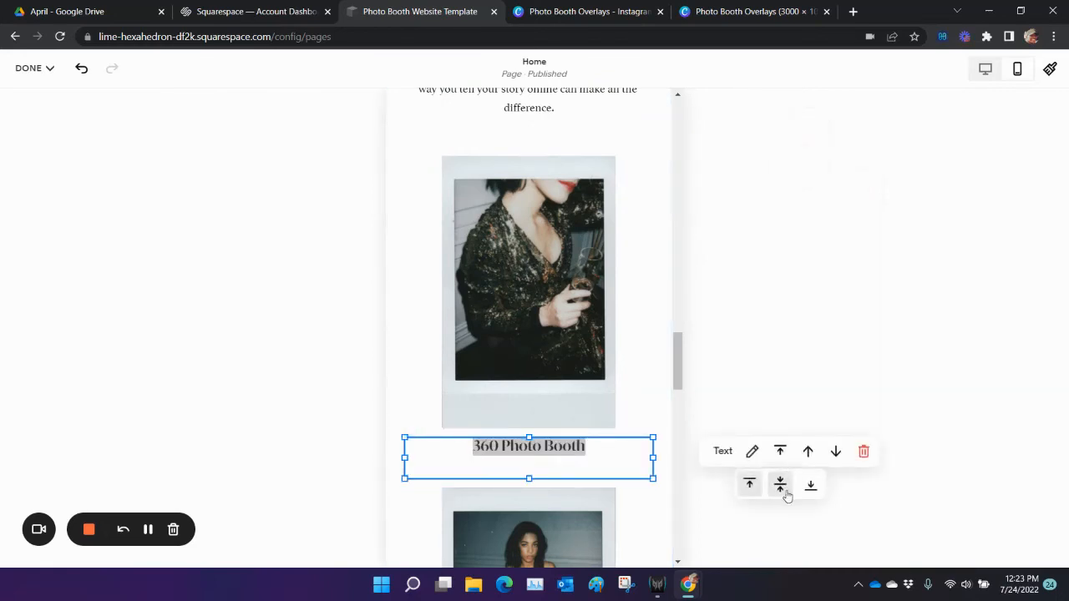
click(786, 496)
drag(616, 449, 604, 404)
click(638, 341)
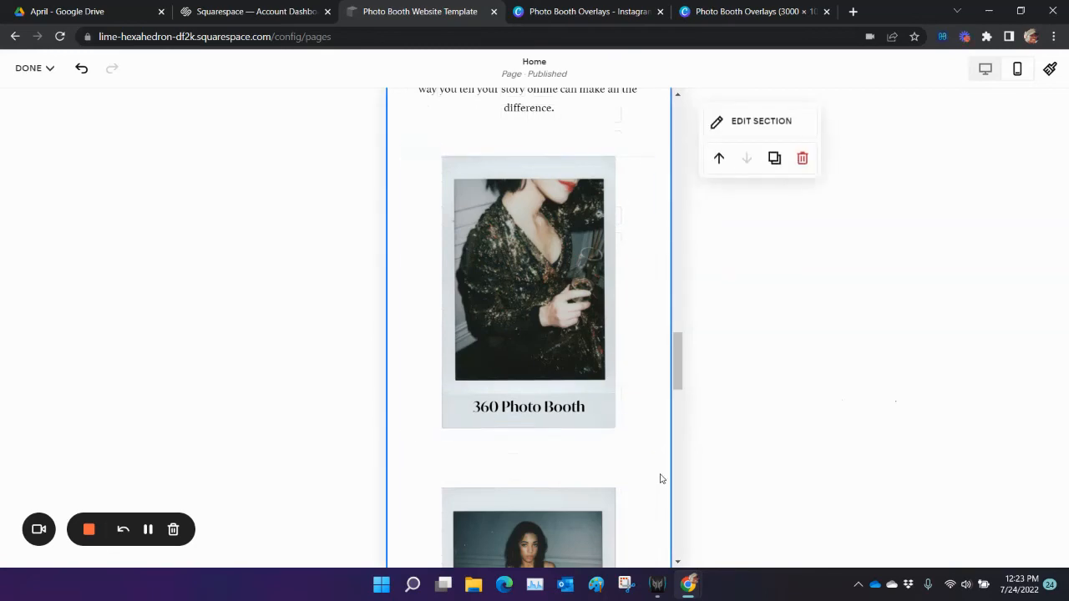
- Shorten the tall Learn More button to match the other two and move it up beneath the "360 Photo Booth" polaroid
scroll(638, 197, up, 3)
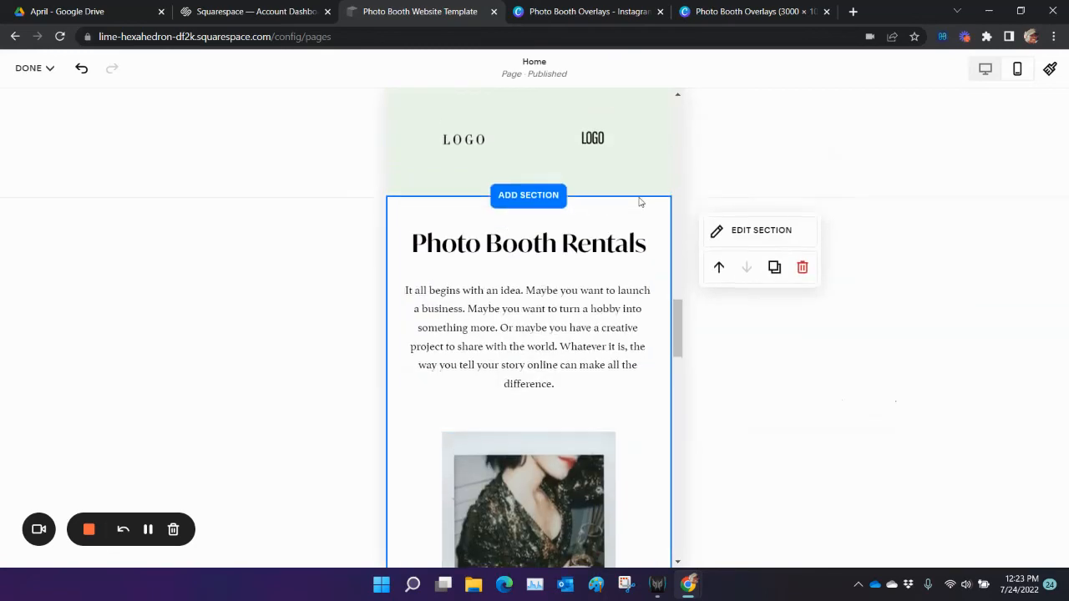
scroll(640, 217, down, 7)
scroll(639, 231, down, 4)
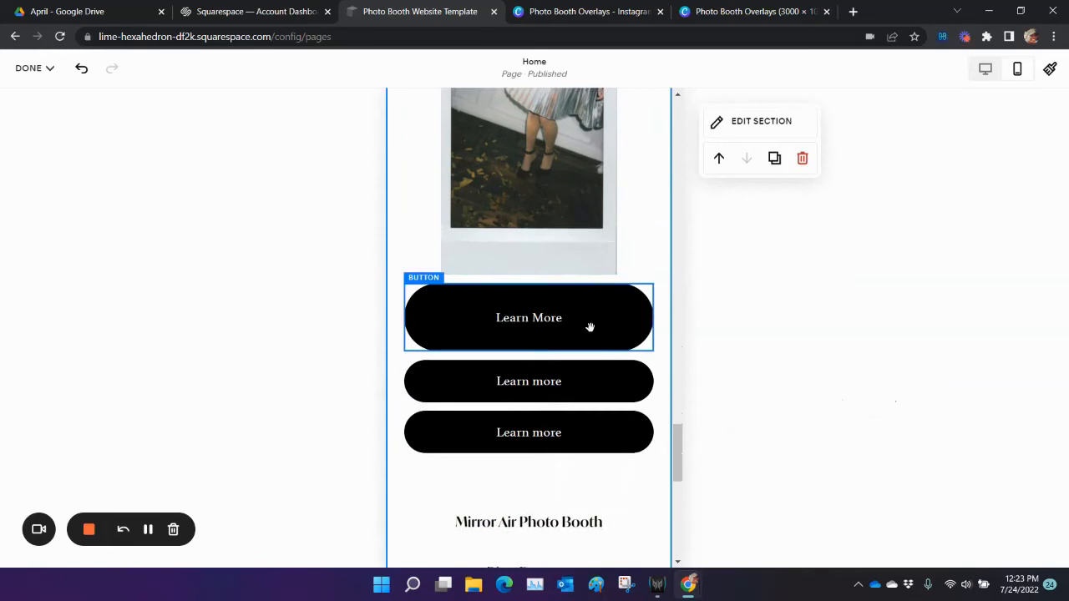
click(590, 328)
drag(528, 353, 532, 332)
scroll(576, 451, up, 3)
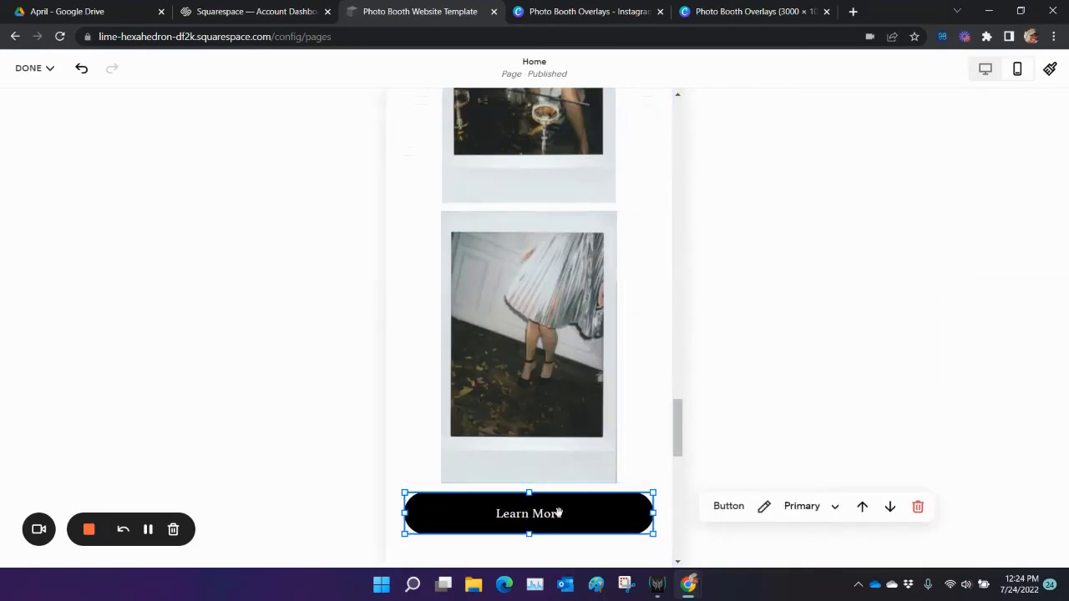
drag(558, 512, 543, 293)
- Move the "Mirror Air Photo Booth" heading onto the second polaroid's bottom border and align its text to the vertical middle
scroll(543, 458, down, 7)
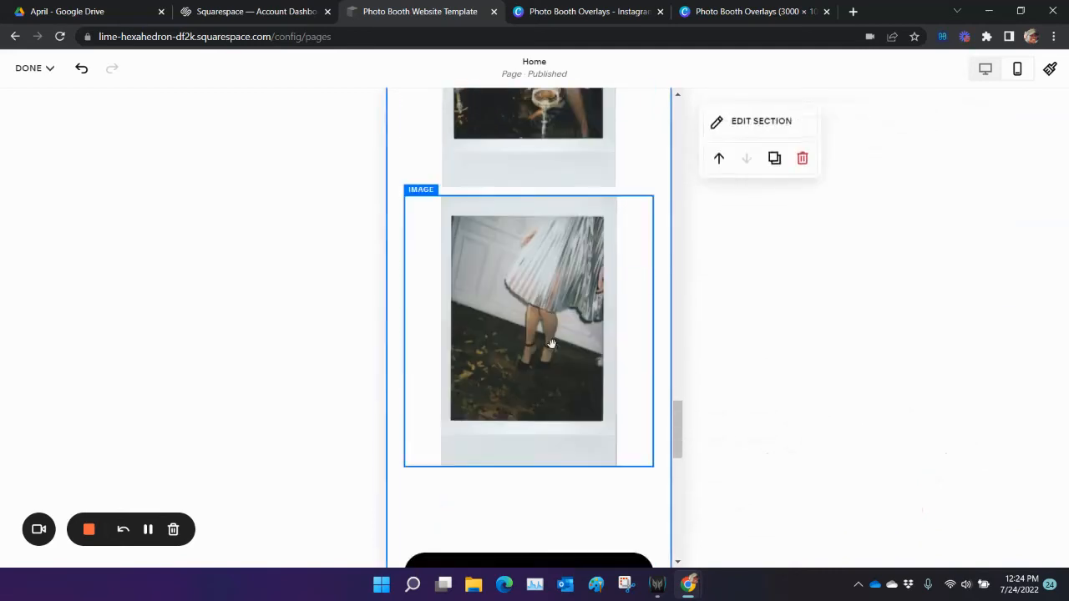
scroll(549, 333, down, 4)
drag(547, 313, 530, 451)
scroll(531, 451, down, 3)
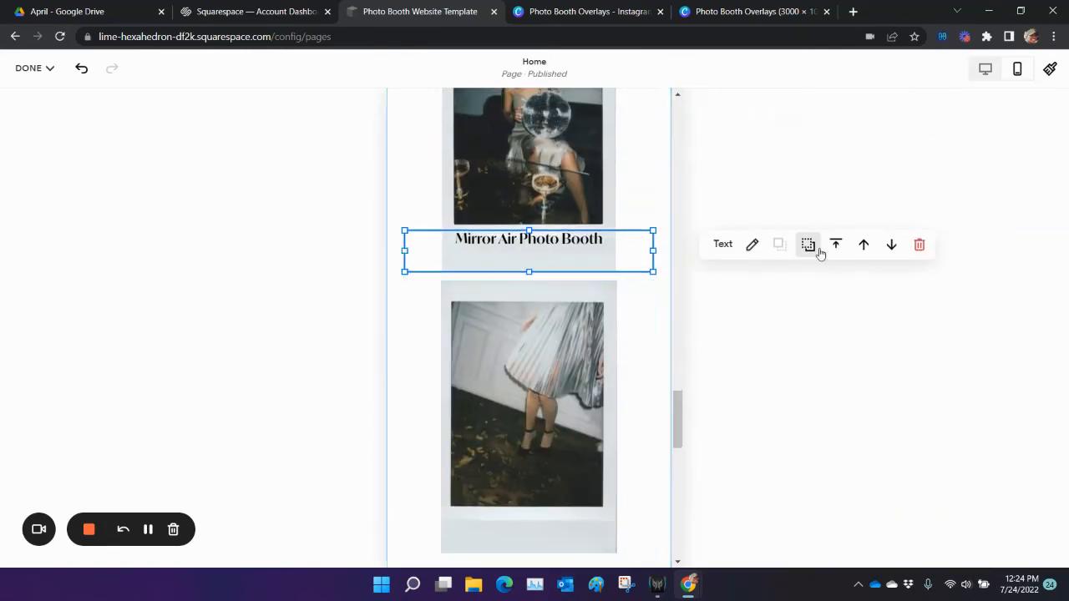
click(837, 281)
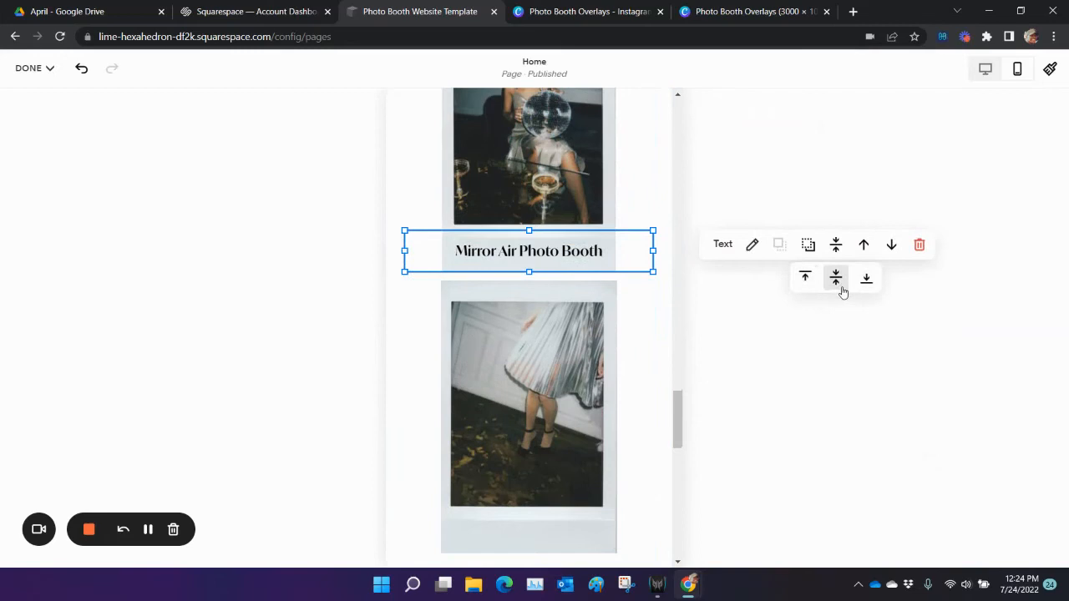
click(657, 329)
- Move the third polaroid photo down to just above the remaining Learn more buttons, opening a gap below the second polaroid
scroll(657, 329, down, 3)
drag(568, 278, 566, 368)
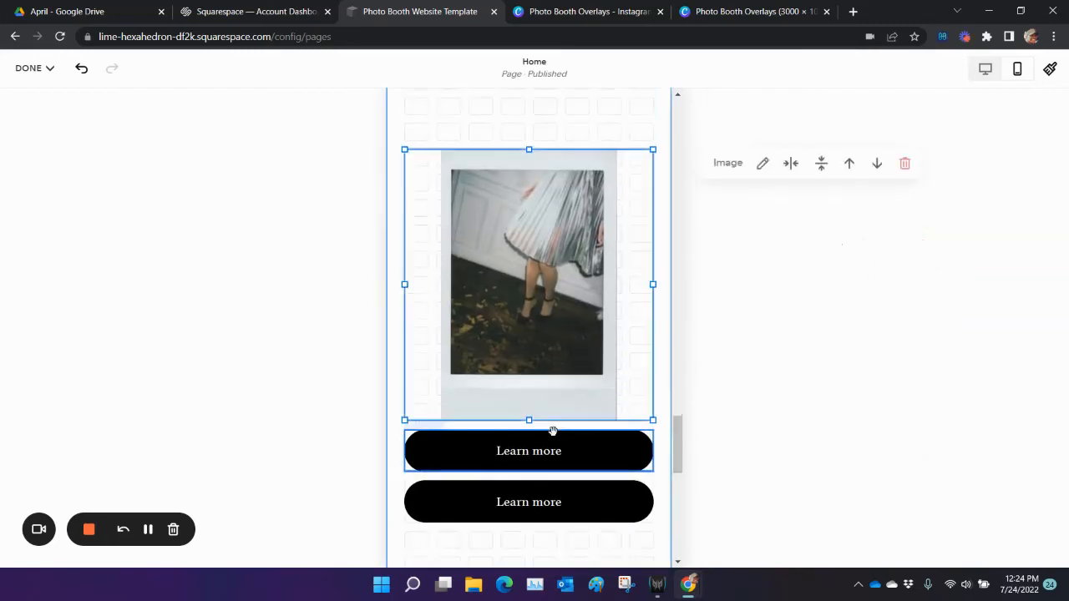
- Move the upper of the two remaining Learn more buttons up to directly beneath the "Mirror Air Photo Booth" polaroid
drag(553, 453, 558, 317)
scroll(582, 287, down, 3)
scroll(535, 334, up, 7)
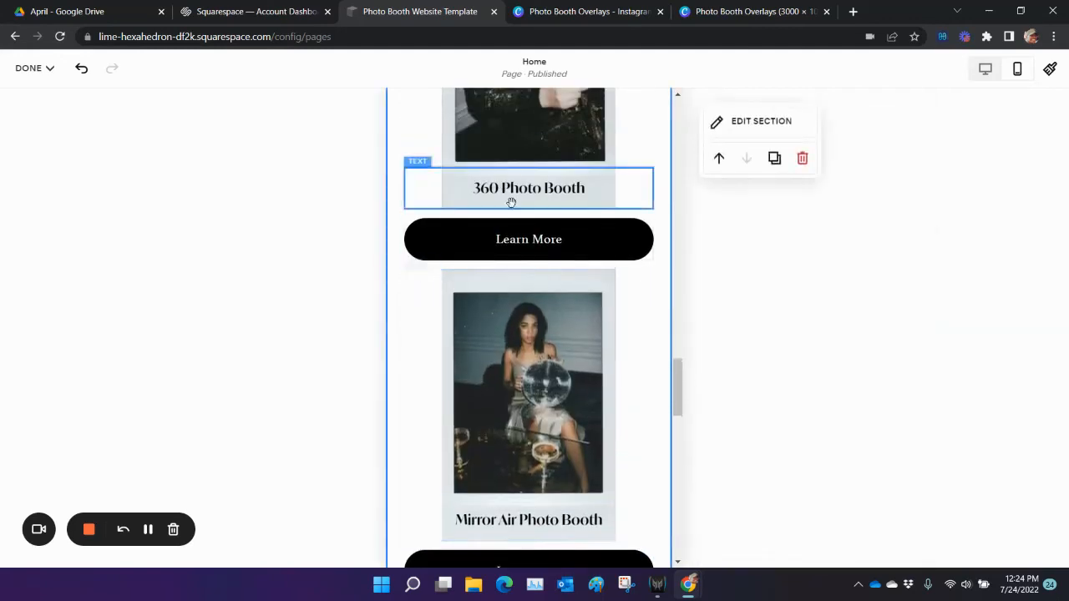
scroll(328, 224, down, 2)
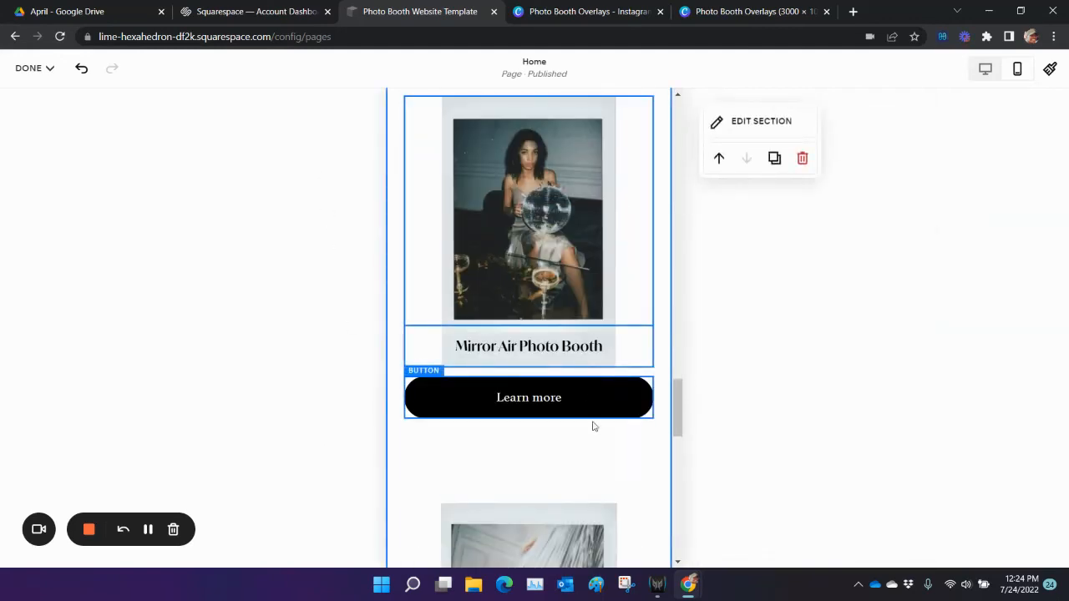
- Move the second polaroid, its heading and its button down together to leave a gap below the first Learn More button
drag(582, 377, 563, 326)
click(299, 179)
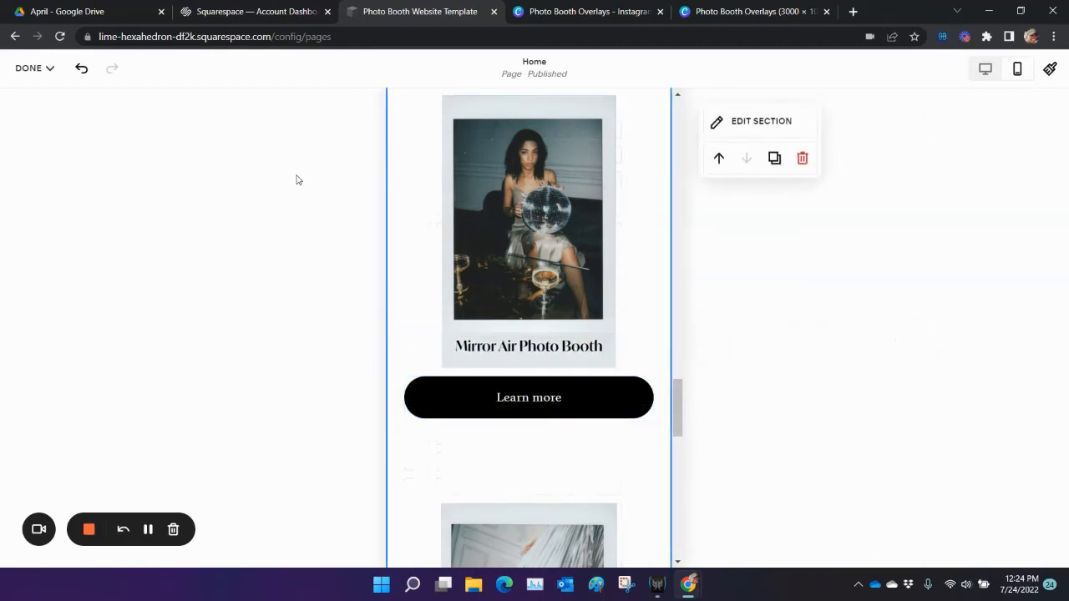
drag(541, 225, 559, 268)
scroll(567, 310, up, 2)
scroll(532, 338, down, 4)
scroll(680, 375, up, 3)
scroll(680, 375, up, 2)
scroll(685, 370, down, 8)
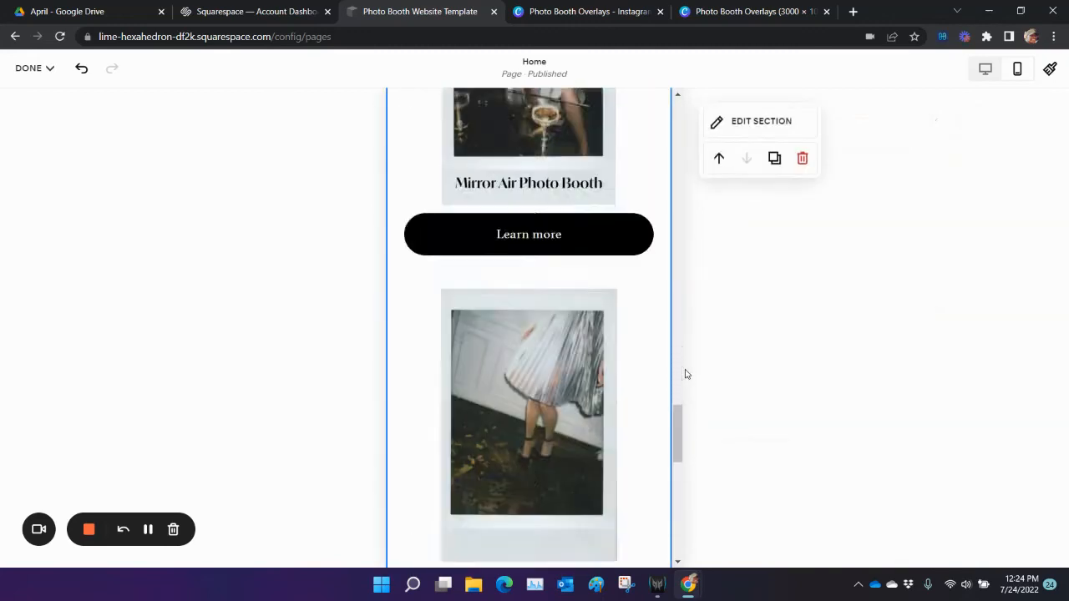
scroll(681, 375, up, 4)
- Narrow the Learn more button under the "Mirror Air Photo Booth" polaroid from both sides, keeping it centred
click(618, 382)
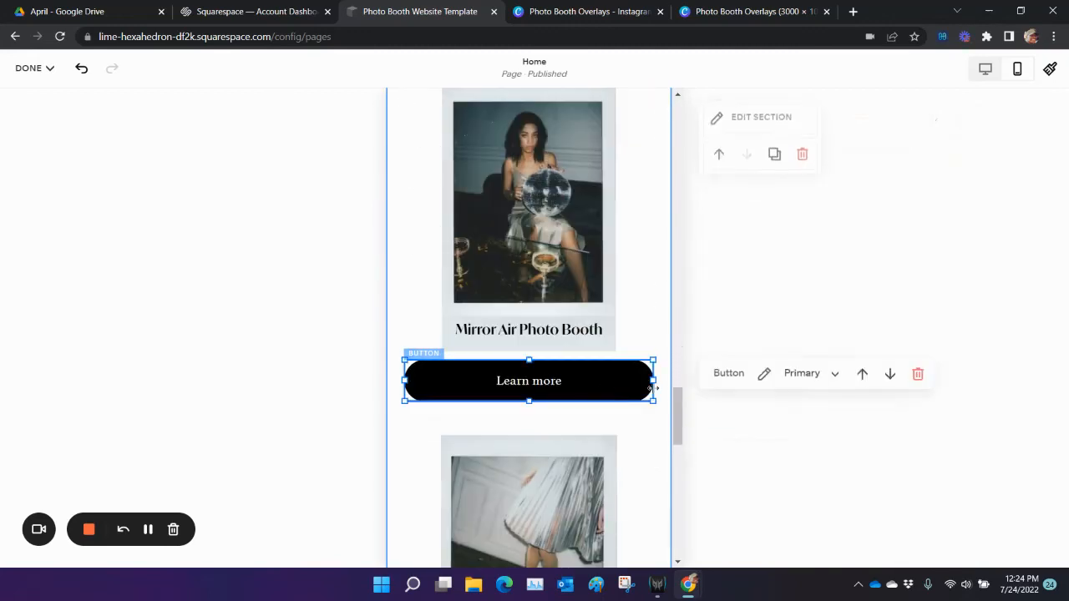
drag(654, 383, 623, 388)
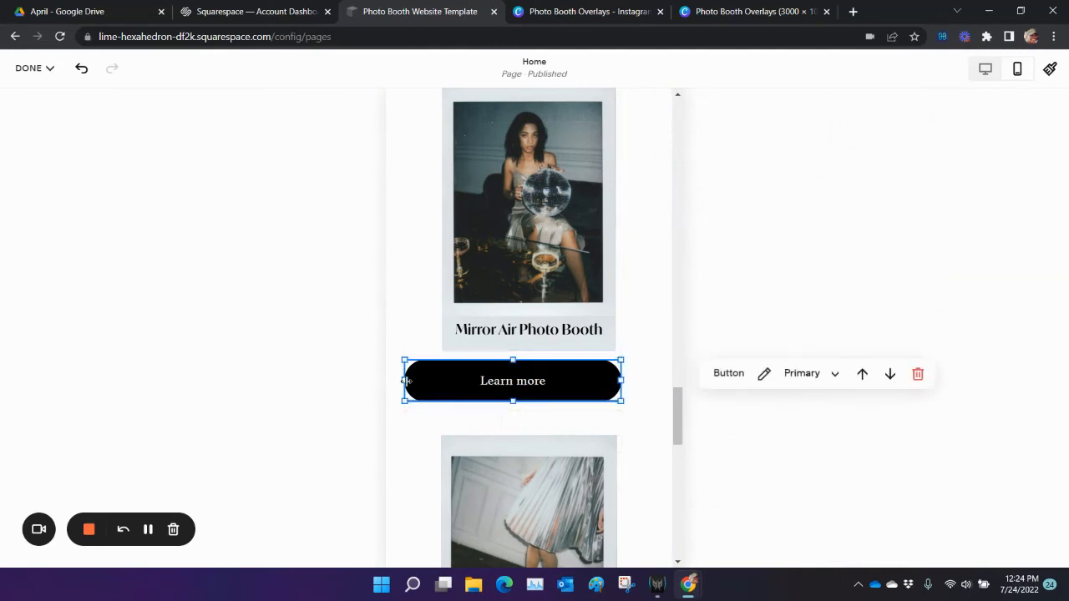
drag(406, 381, 437, 382)
- Narrow the Learn More button under the "360 Photo Booth" polaroid from both sides to match the second polaroid's button
scroll(598, 386, up, 3)
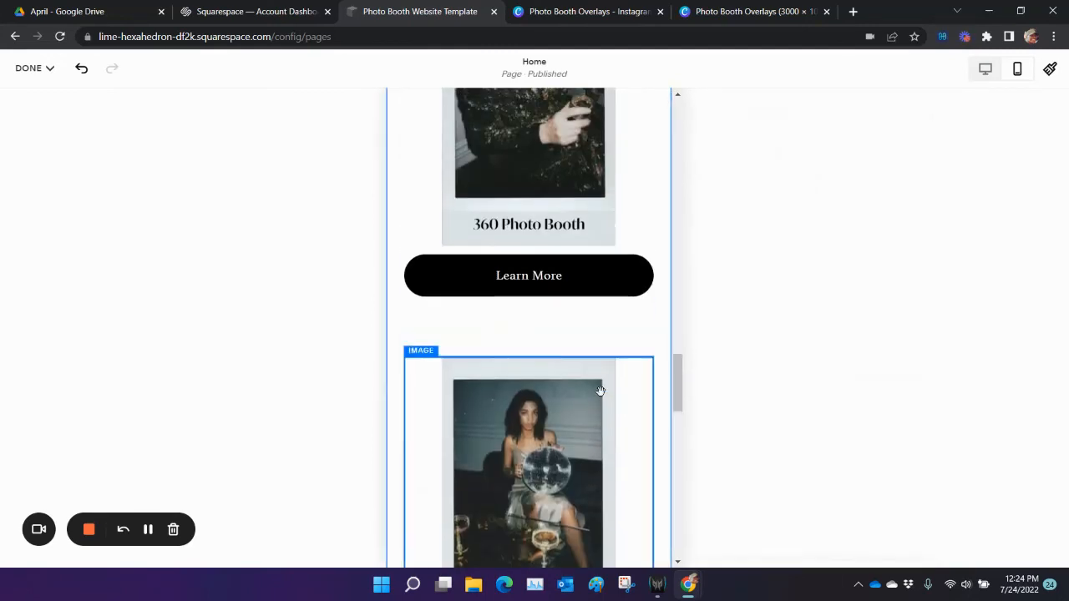
click(439, 295)
drag(405, 276, 437, 283)
drag(653, 275, 618, 277)
click(664, 351)
click(481, 274)
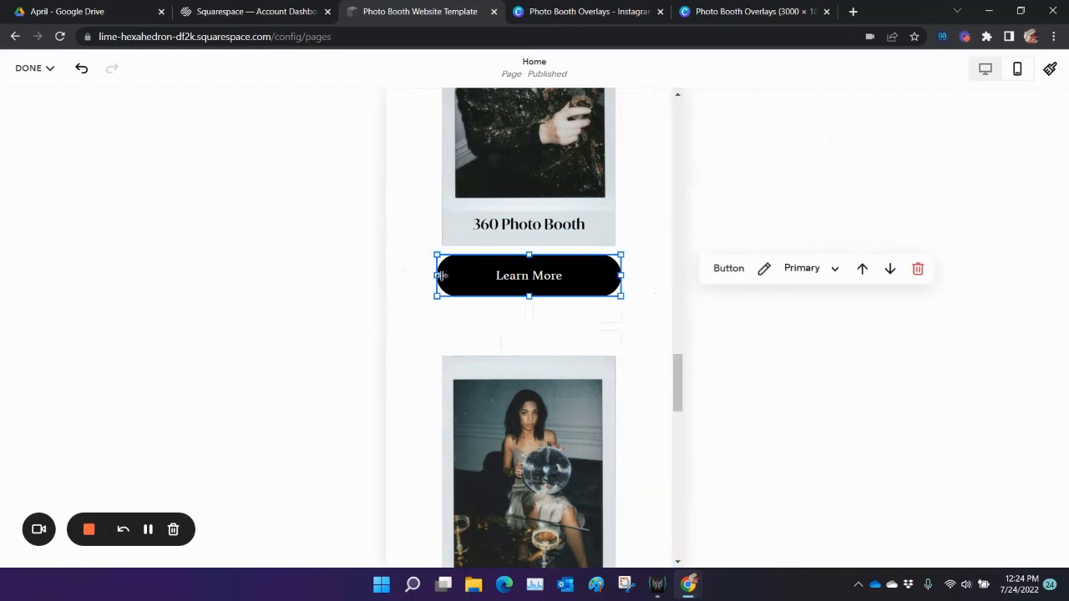
drag(437, 284, 438, 280)
click(607, 343)
- Narrow the "360 Photo Booth" Learn More button further on both sides so it is slimmer than its polaroid and centred
scroll(605, 341, down, 3)
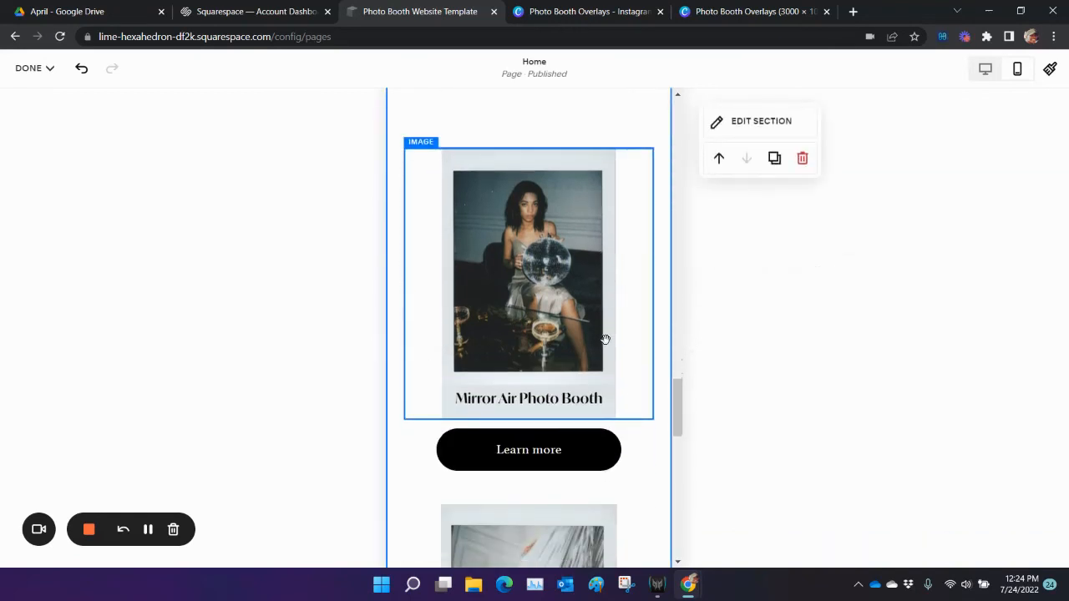
scroll(593, 341, down, 3)
scroll(568, 339, up, 5)
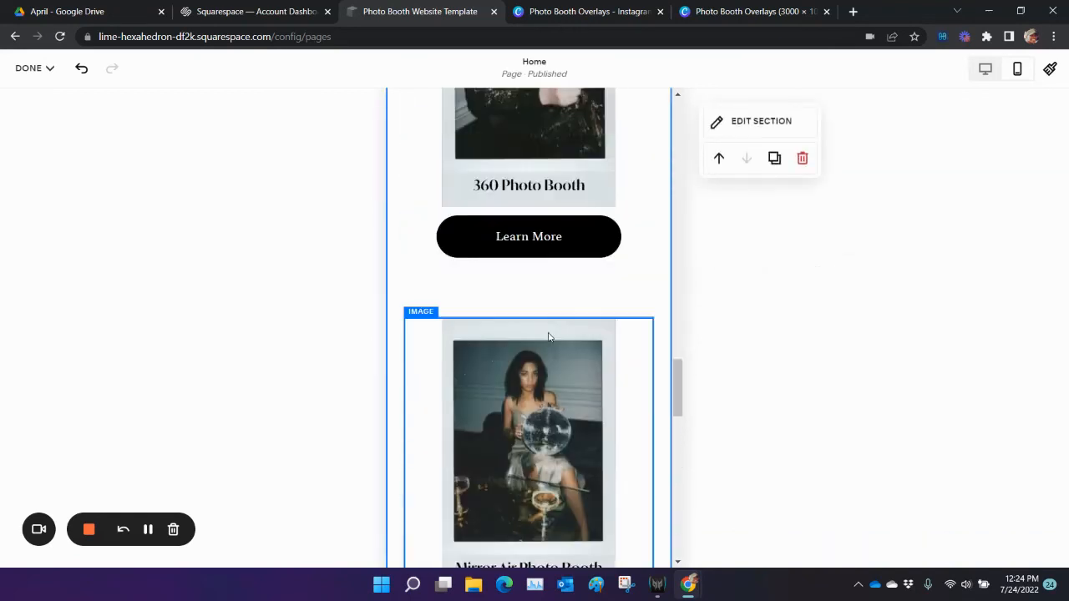
scroll(549, 338, up, 2)
click(606, 415)
drag(623, 415, 591, 426)
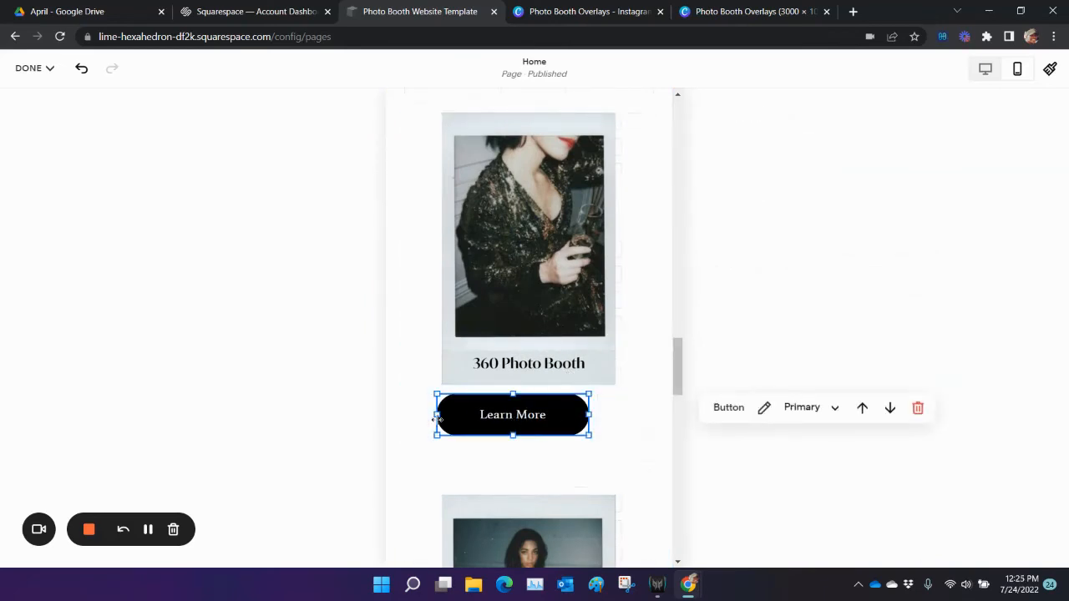
drag(437, 420, 463, 428)
drag(550, 429, 554, 434)
click(640, 469)
scroll(639, 460, up, 3)
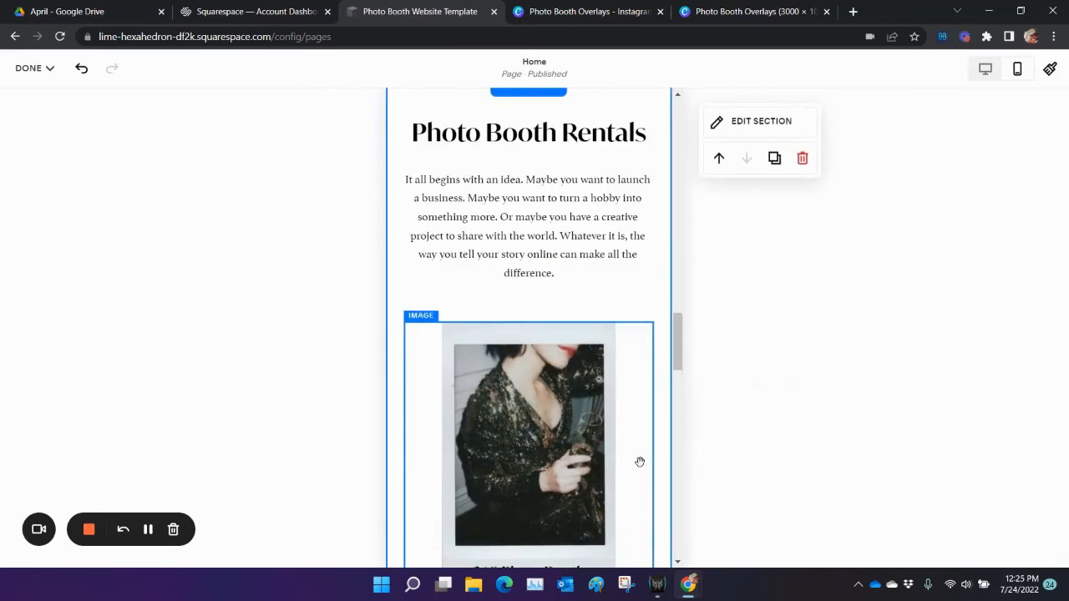
- Shrink the "Mirror Air Photo Booth" Learn more button to the first button's width and recentre it under the polaroid
scroll(640, 460, down, 7)
click(590, 449)
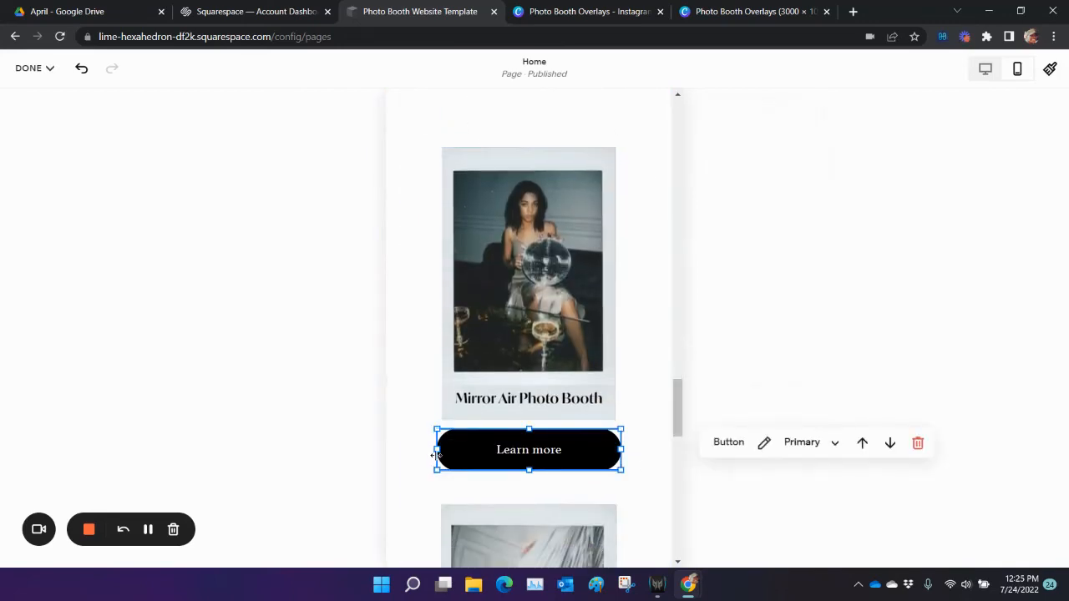
drag(435, 455, 495, 473)
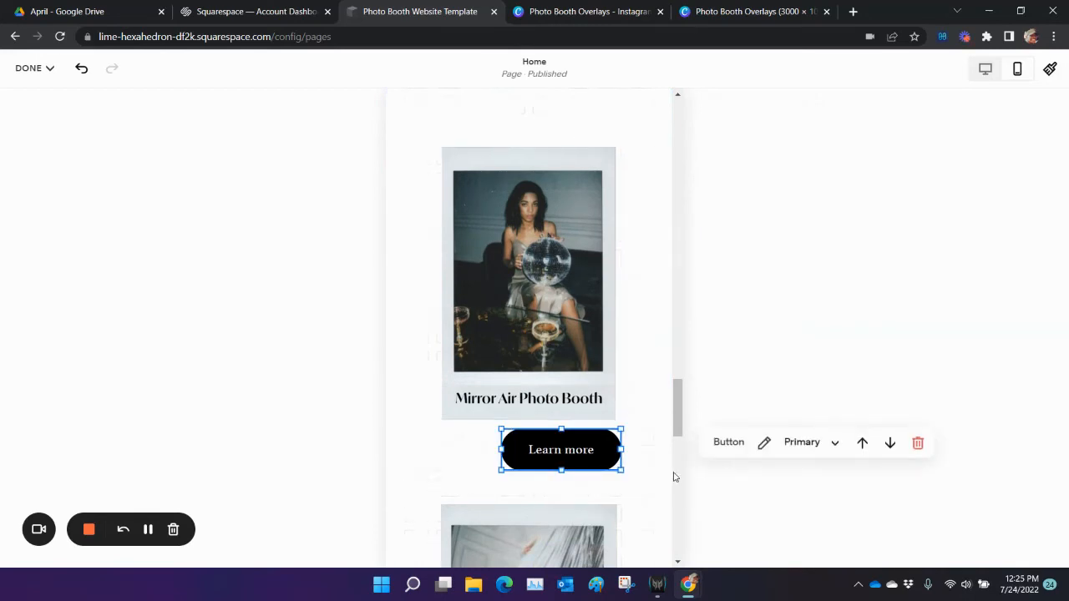
mouse_move(590, 450)
mouse_down()
mouse_move(560, 460)
mouse_move(576, 466)
mouse_up()
click(620, 476)
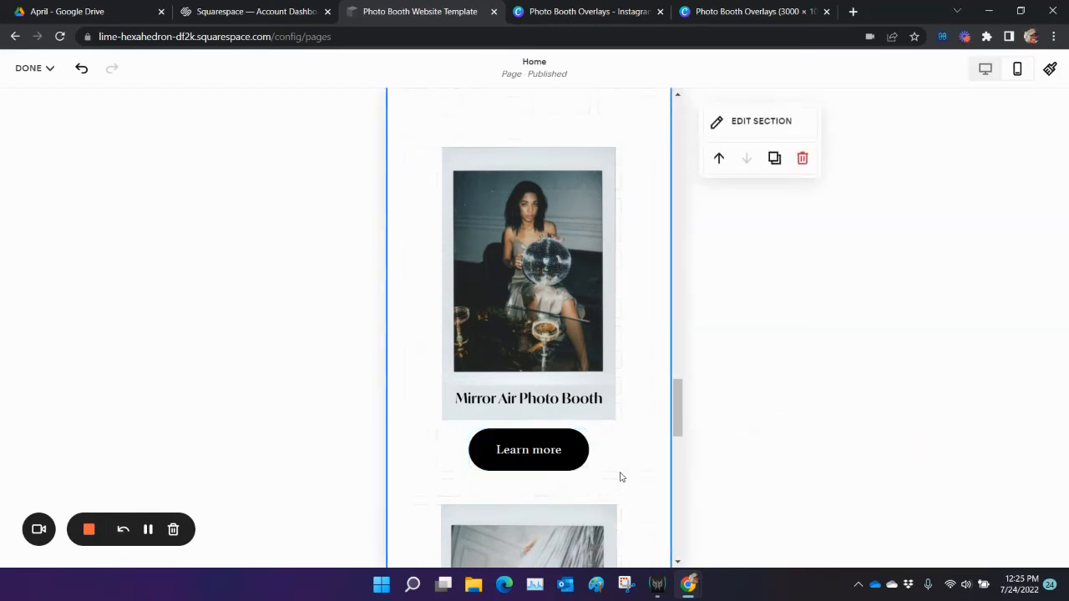
- Shrink the Learn more button below the third polaroid to the same width as the other two buttons
scroll(625, 473, up, 4)
scroll(624, 471, down, 8)
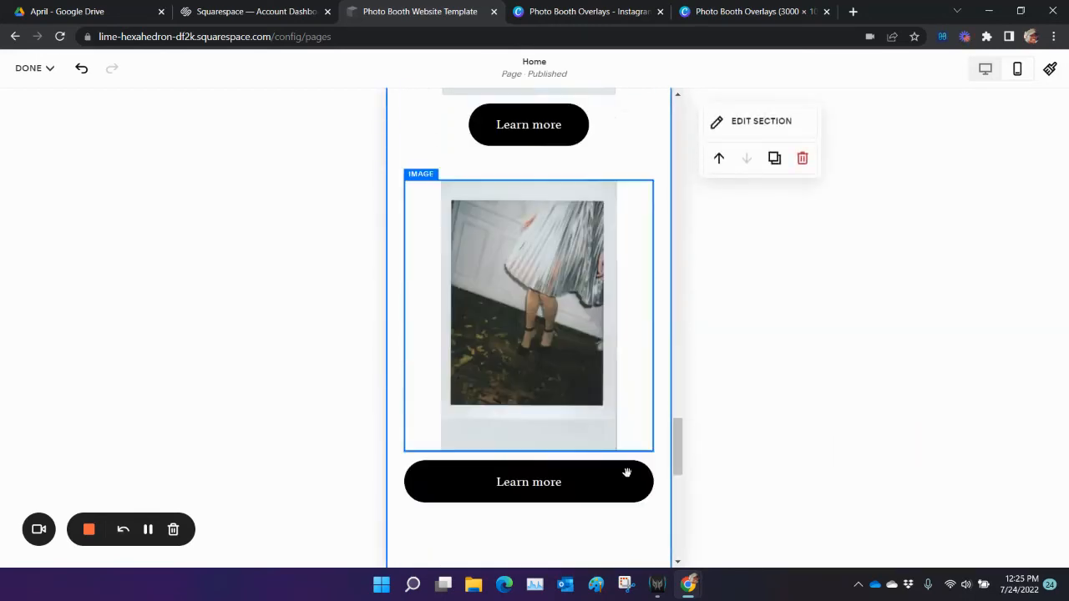
click(535, 474)
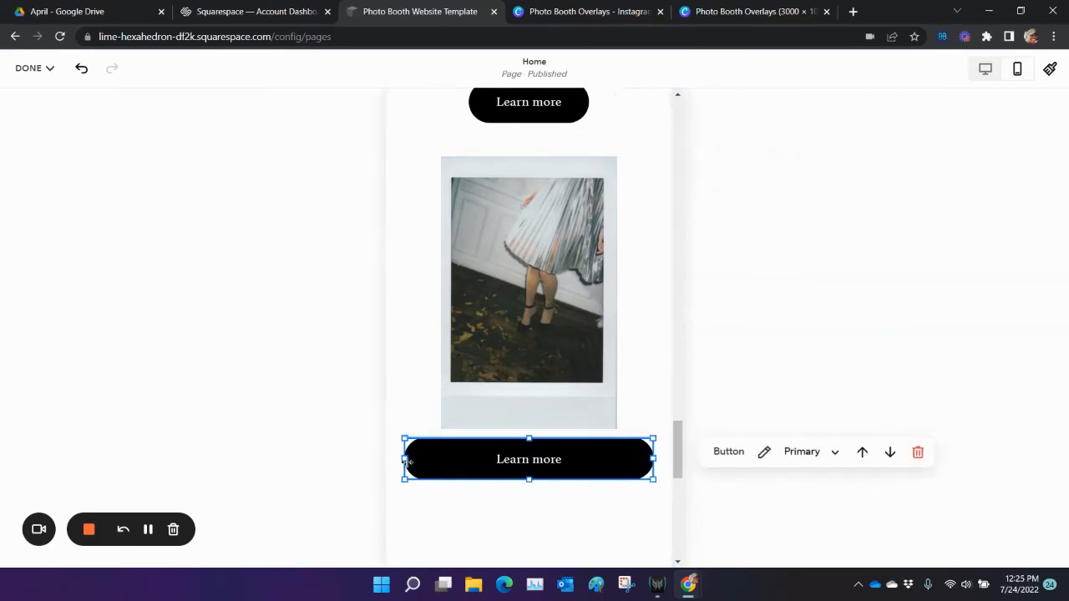
drag(406, 461, 547, 459)
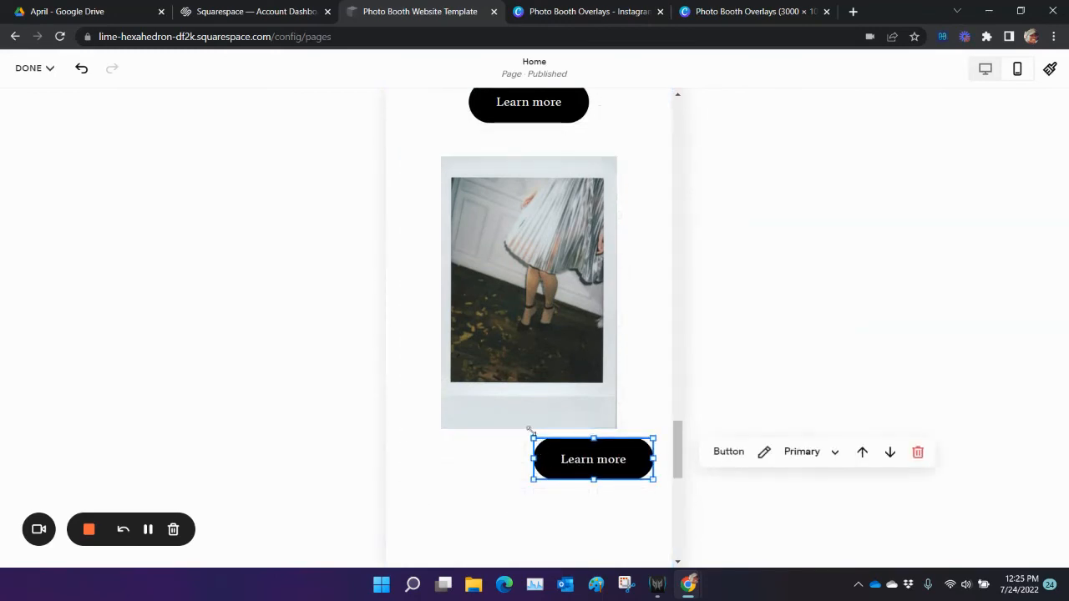
- Move the third polaroid down slightly to widen the gap above it and centre its Learn more button beneath it
scroll(551, 334, up, 2)
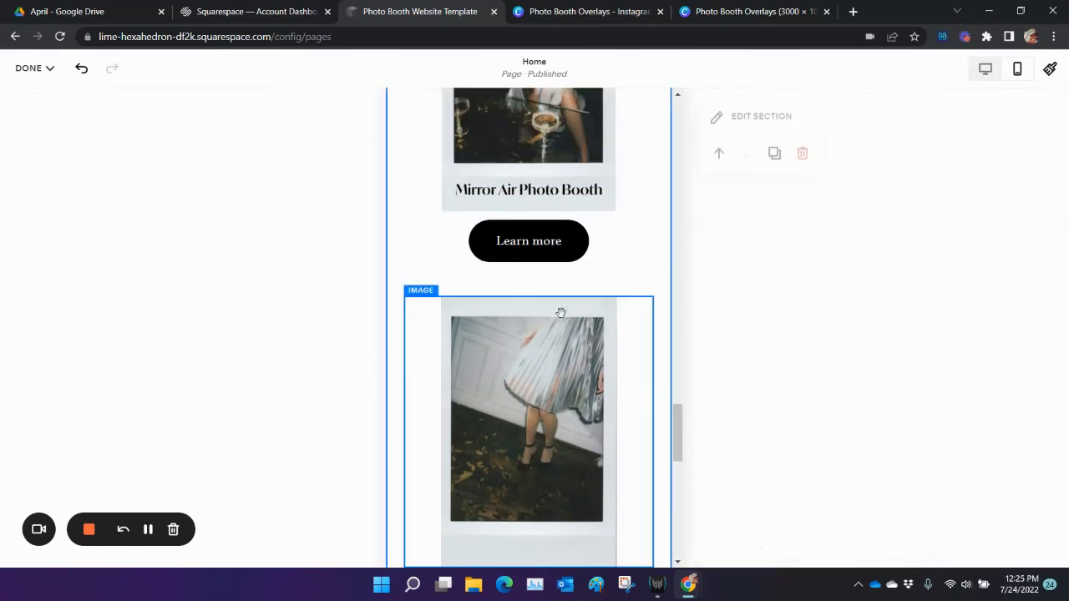
click(552, 414)
scroll(556, 413, down, 5)
drag(616, 263, 552, 339)
- Move the "Ring Roamer" heading onto the third polaroid's bottom border and align its text to the vertical middle
drag(548, 395, 551, 219)
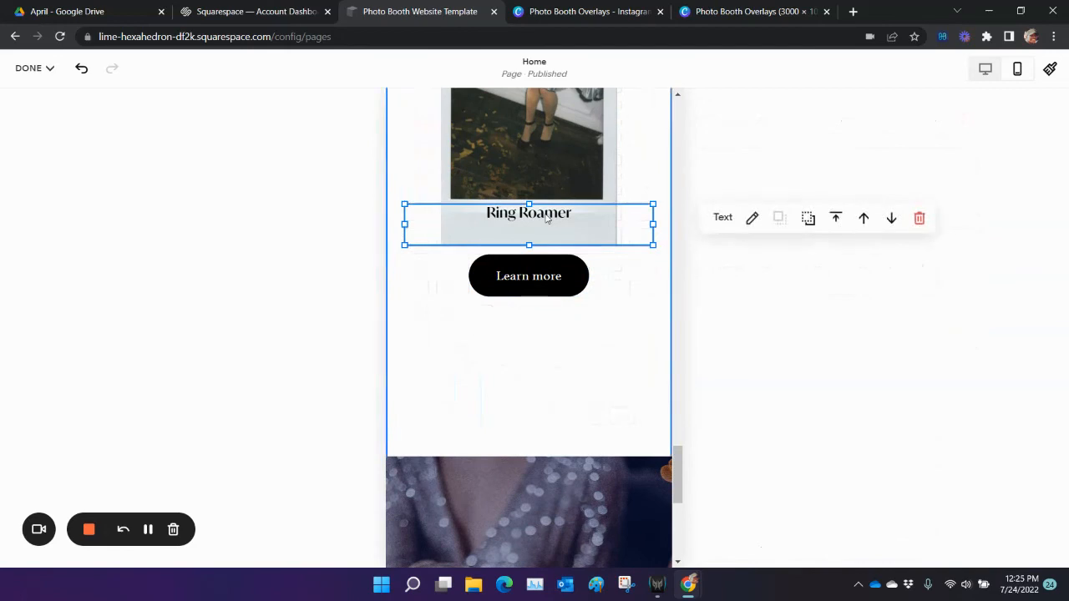
click(845, 222)
click(835, 248)
- Shorten the photo booth rentals section so it ends just below the last Learn more button
scroll(635, 346, down, 4)
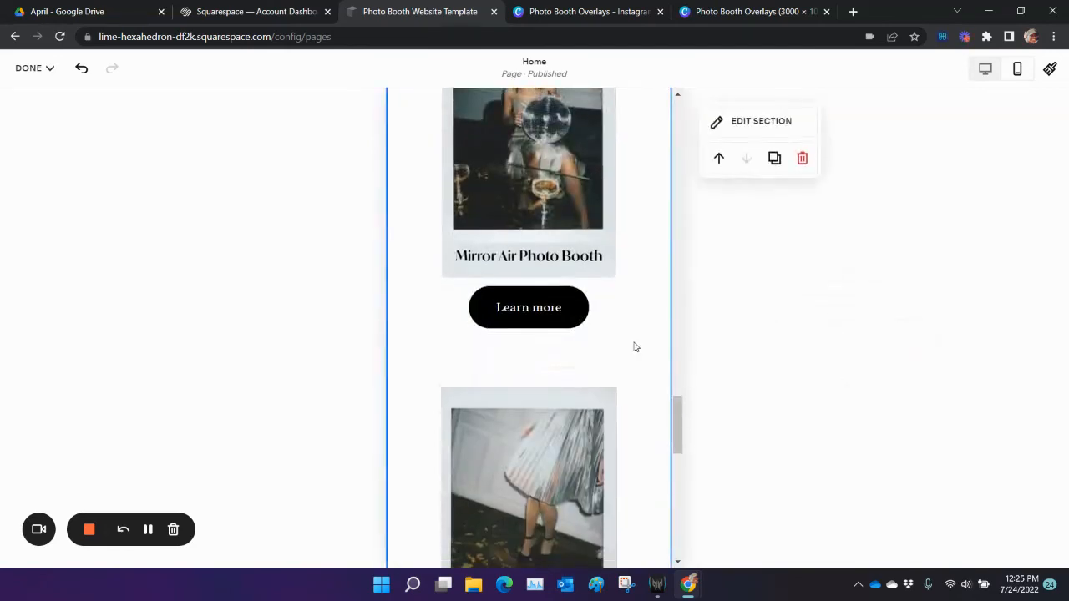
scroll(643, 380, down, 2)
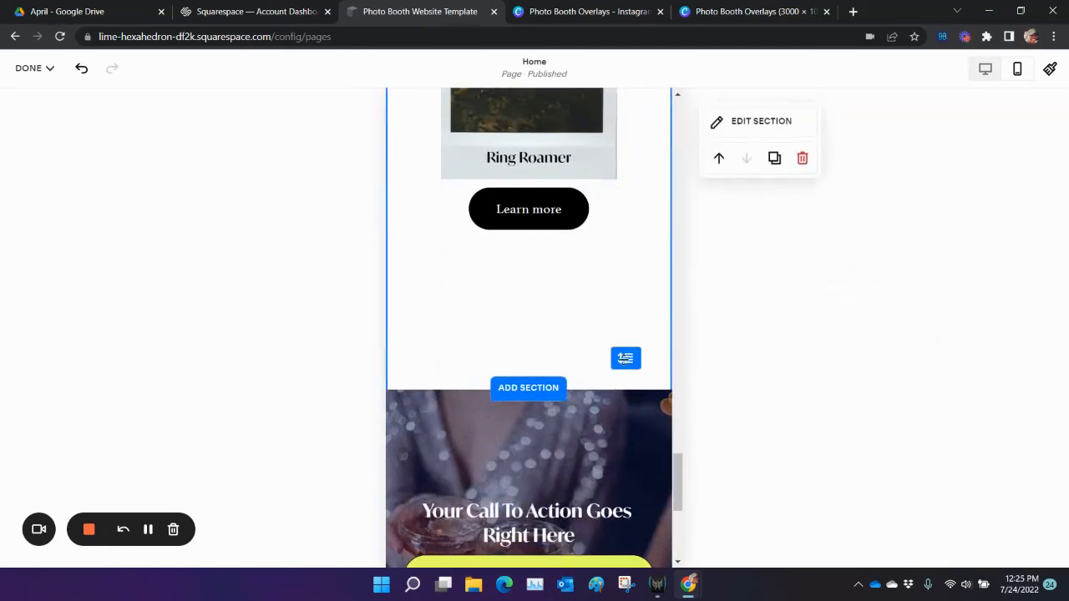
drag(625, 358, 623, 230)
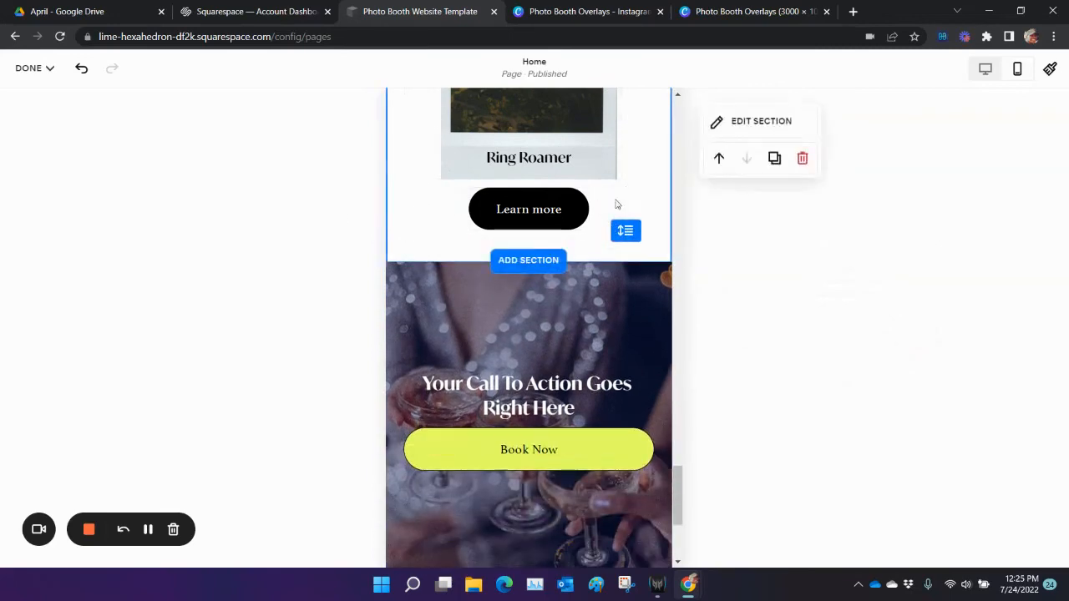
- Open the site footer for editing, narrow the "Your Call To Action Goes Right Here" heading box and centre it
scroll(573, 251, down, 3)
scroll(572, 276, up, 3)
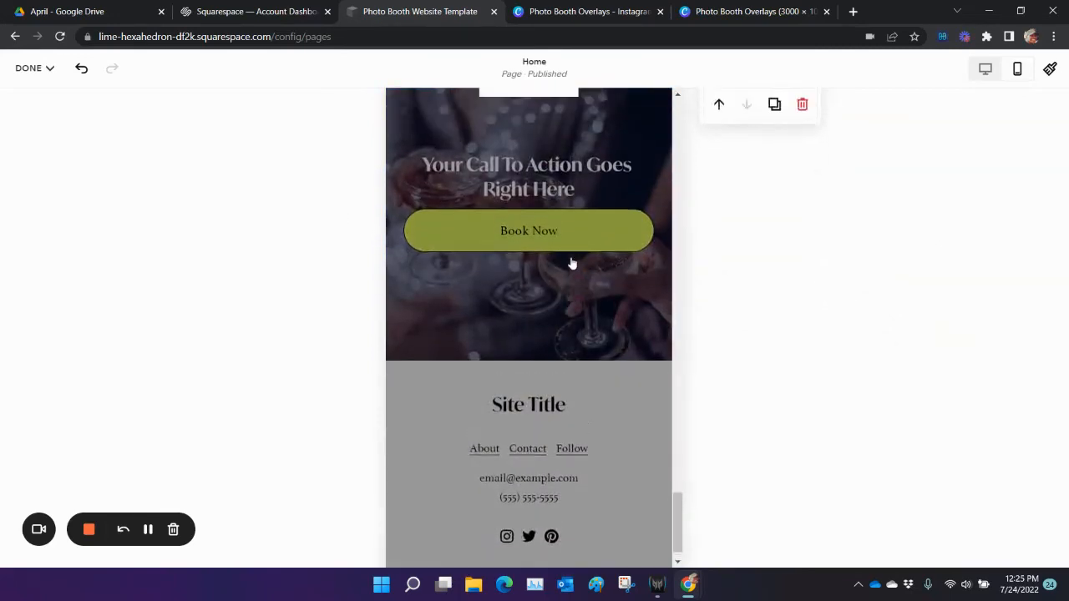
click(583, 276)
click(583, 274)
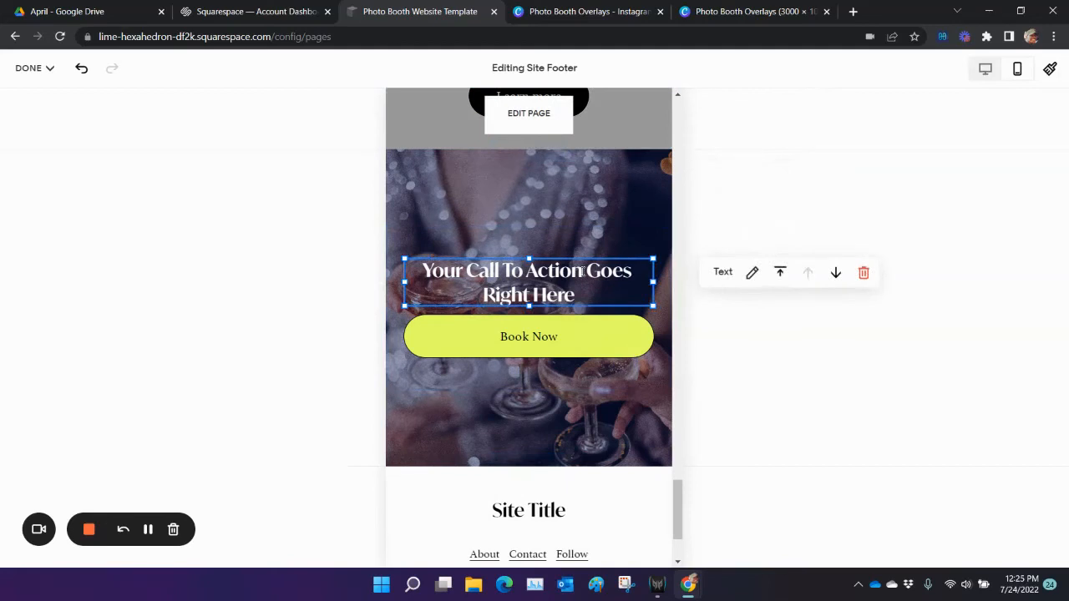
drag(655, 282, 589, 283)
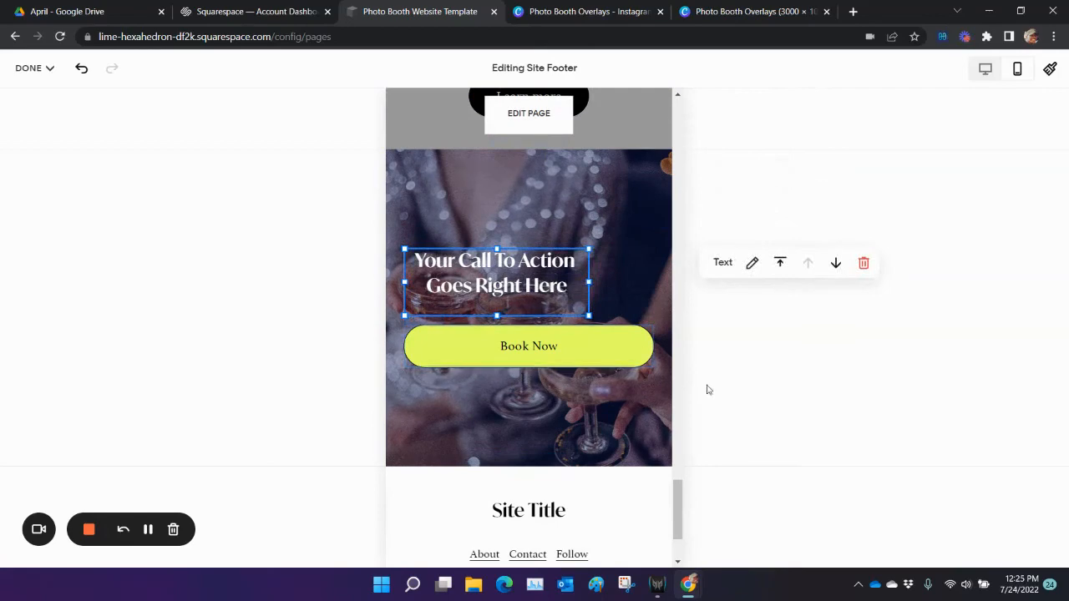
drag(545, 311, 579, 313)
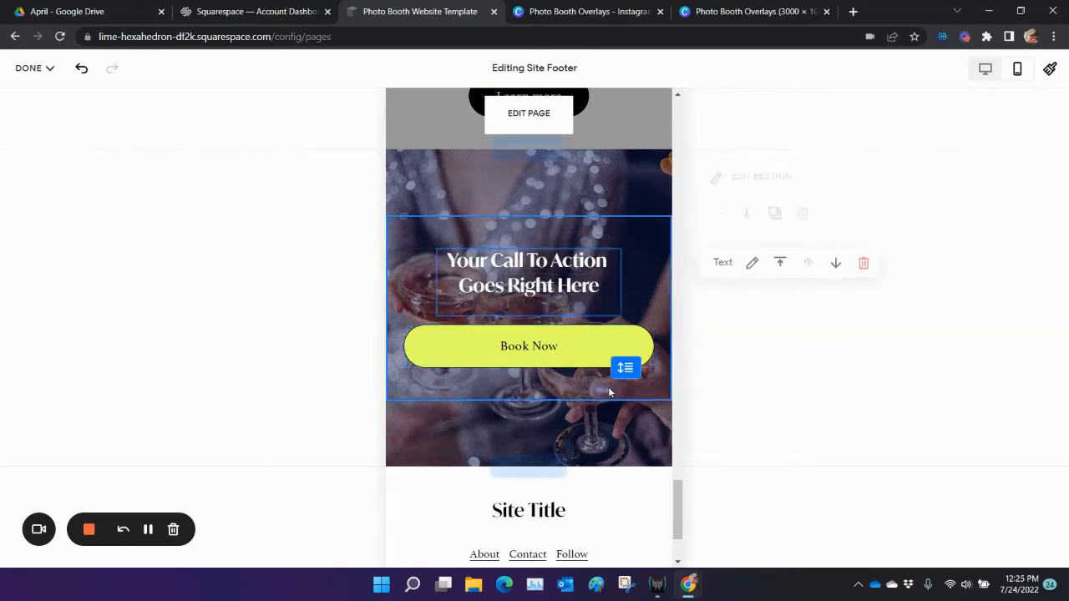
- Review the whole mobile page from the hero down to the footer, checking section layout and button sizes
scroll(622, 443, up, 15)
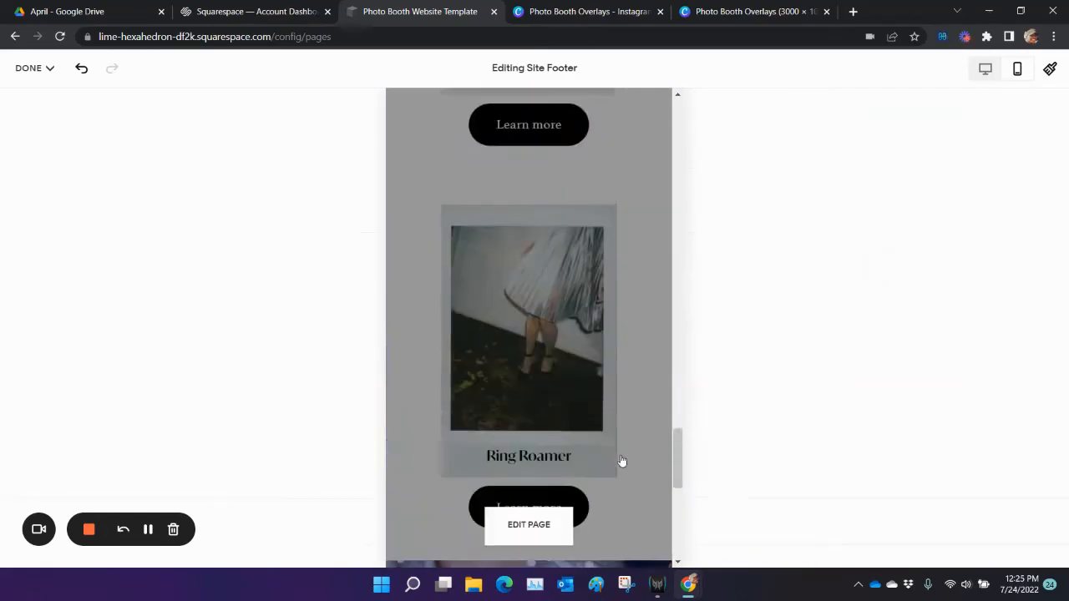
scroll(624, 461, up, 10)
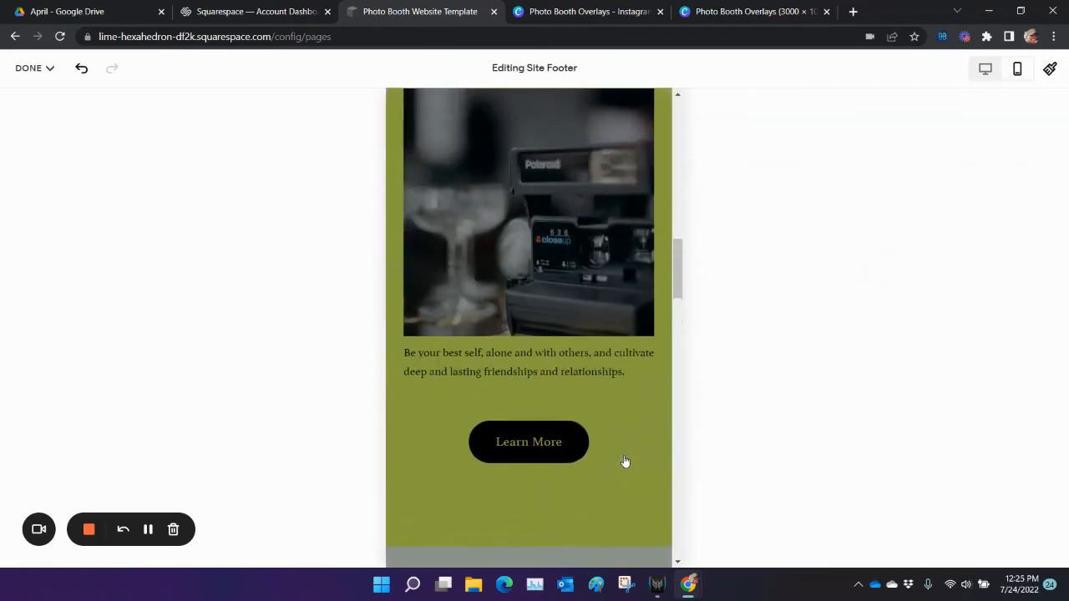
scroll(625, 461, up, 5)
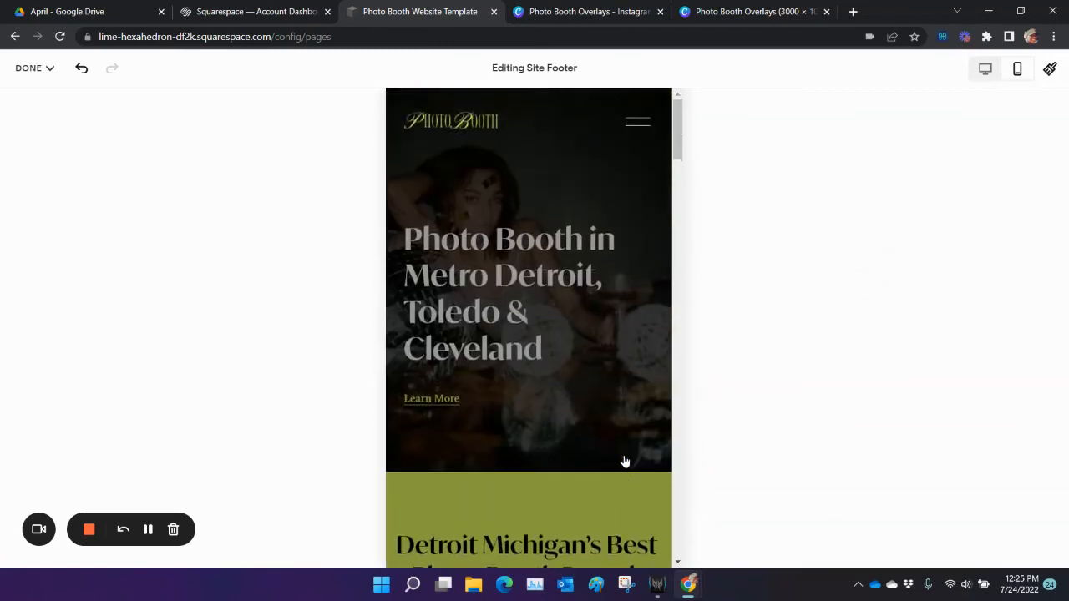
scroll(625, 461, down, 8)
scroll(624, 461, down, 5)
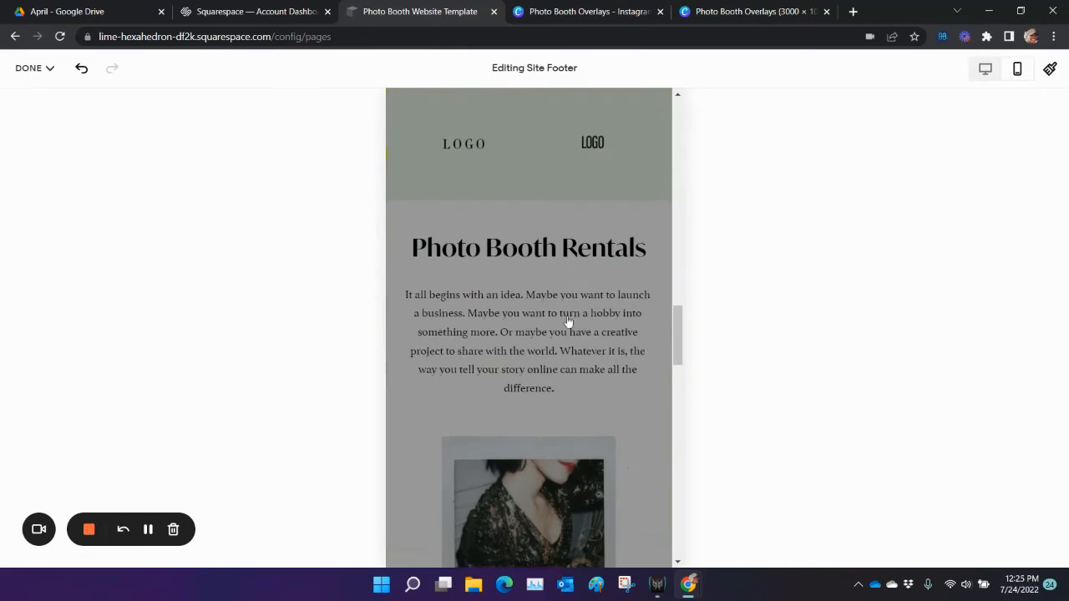
scroll(546, 238, up, 3)
scroll(625, 446, down, 6)
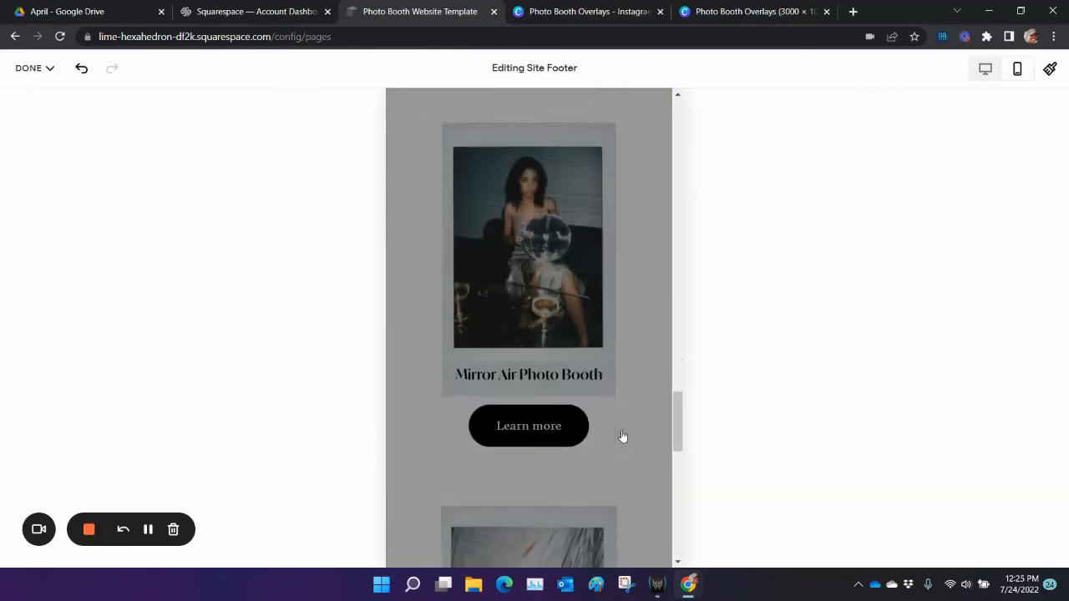
scroll(622, 436, down, 8)
scroll(630, 256, up, 2)
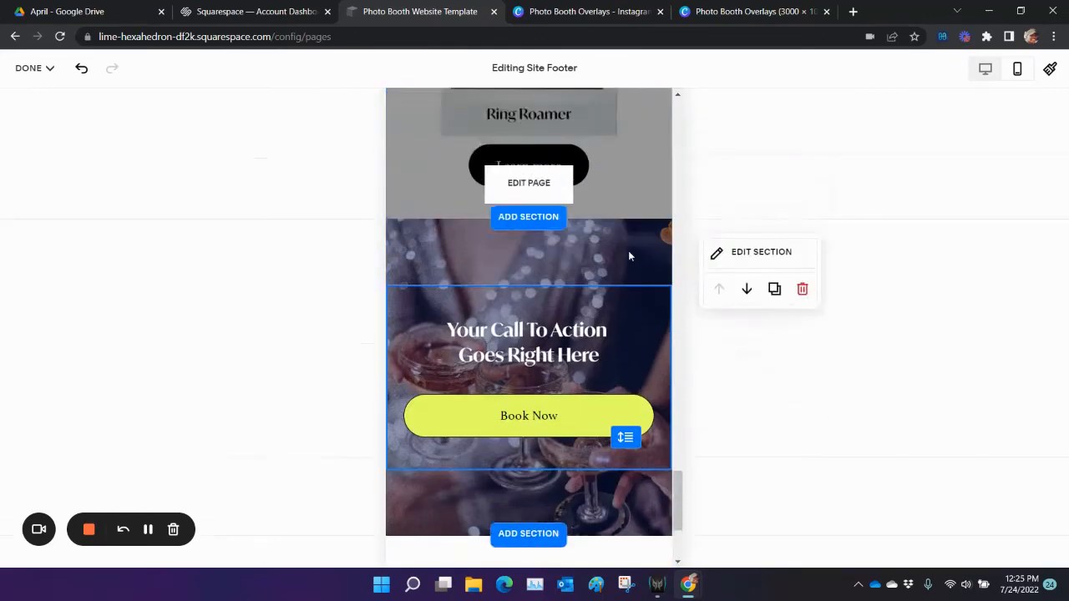
- Narrow the Book Now button on both sides to match the width of the call-to-action heading above it
click(576, 409)
drag(655, 416, 585, 435)
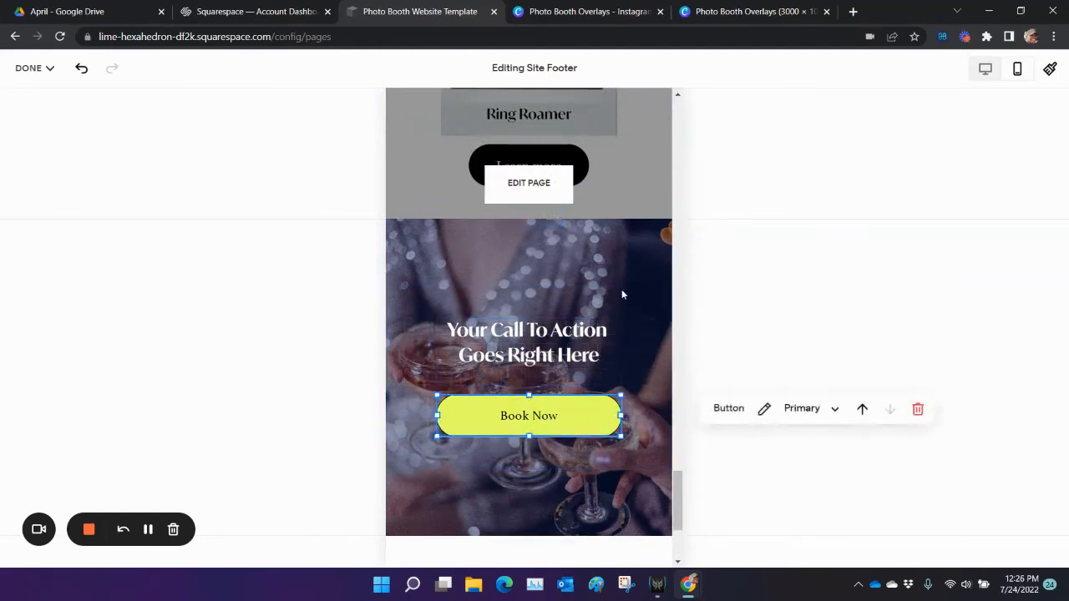
click(619, 286)
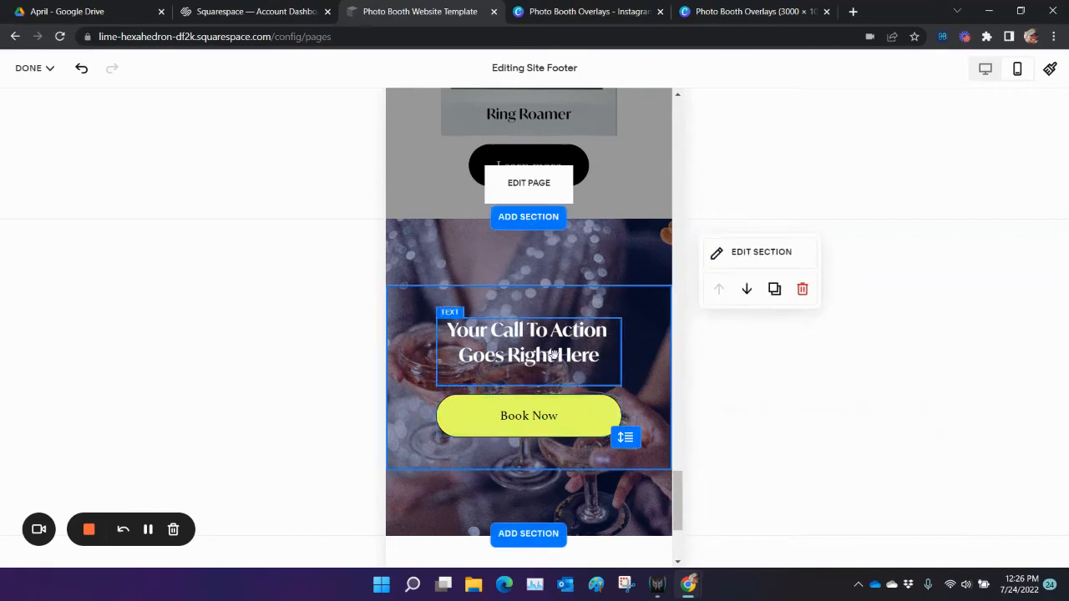
- Review the mobile page from the footer call to action up to the hero section and leave footer editing
drag(558, 357, 530, 367)
mouse_move(572, 420)
mouse_down()
mouse_move(576, 399)
mouse_move(578, 423)
mouse_up()
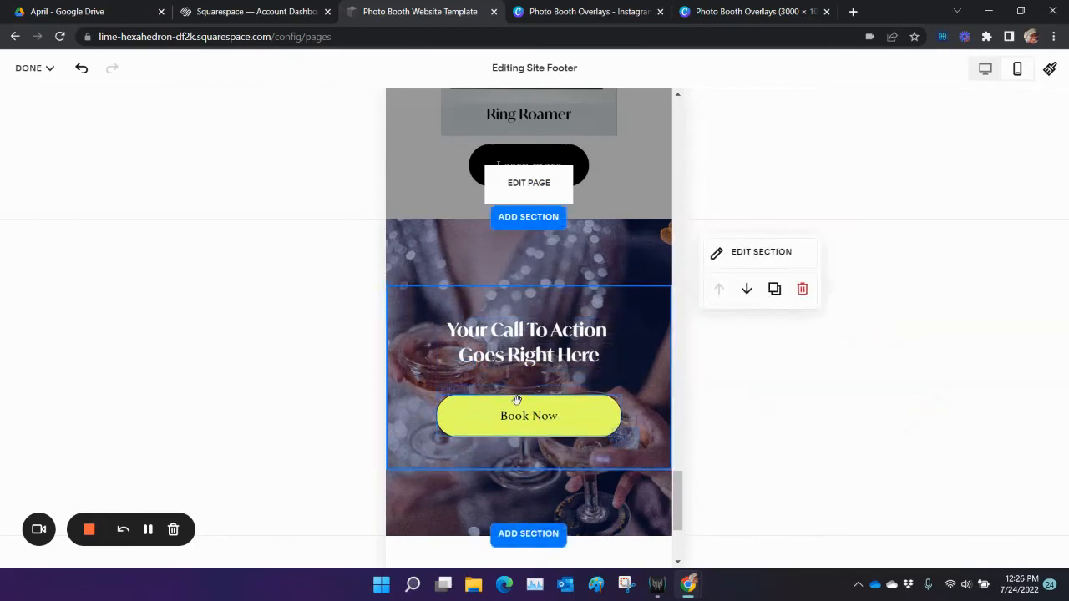
scroll(517, 401, down, 3)
scroll(522, 404, up, 2)
scroll(526, 406, down, 2)
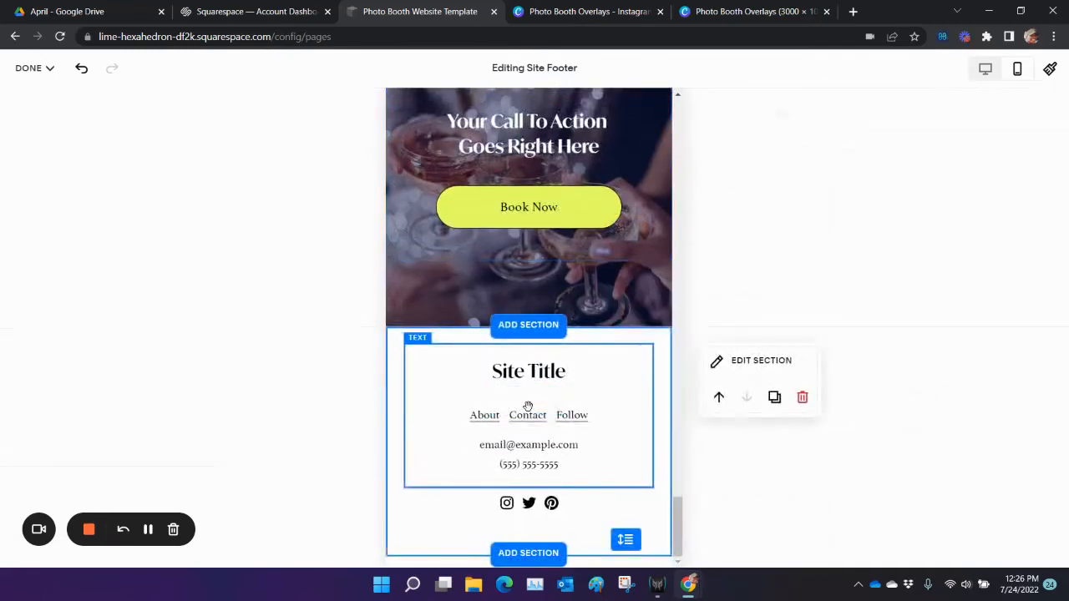
scroll(527, 409, up, 15)
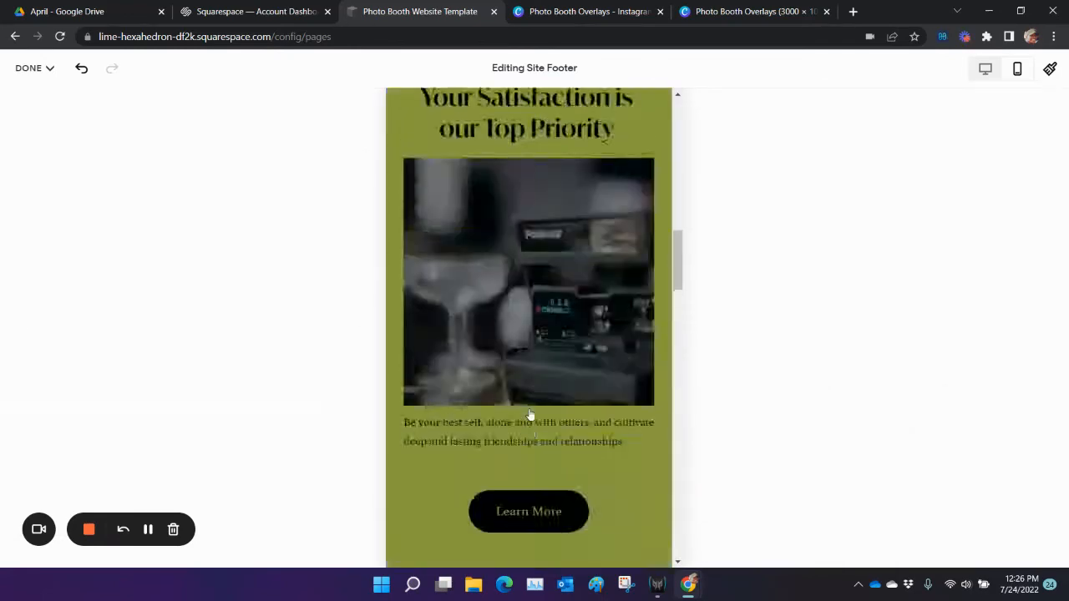
scroll(528, 414, up, 10)
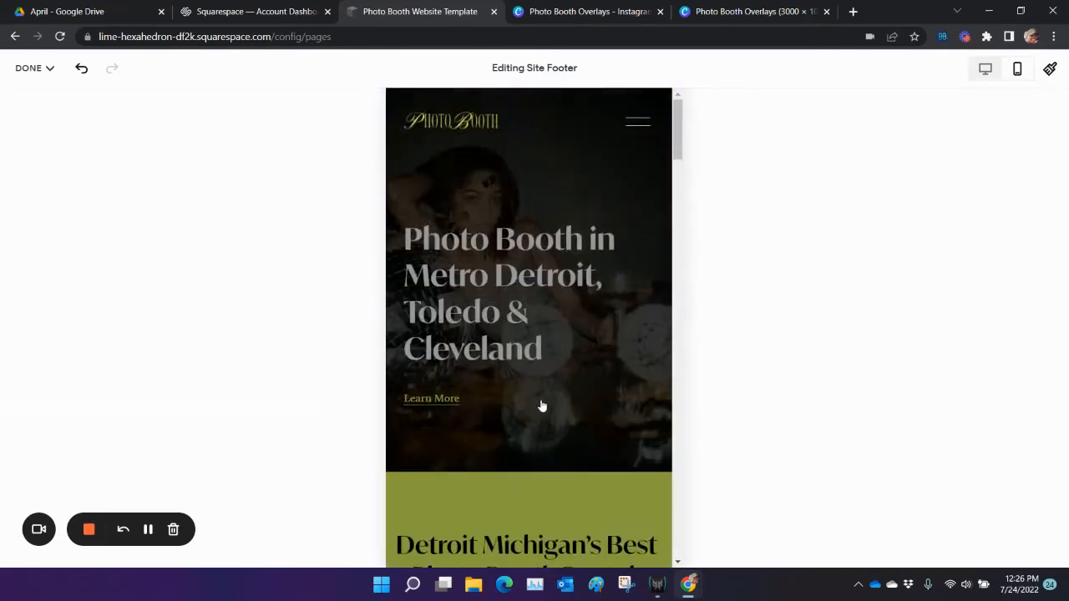
click(632, 196)
click(689, 215)
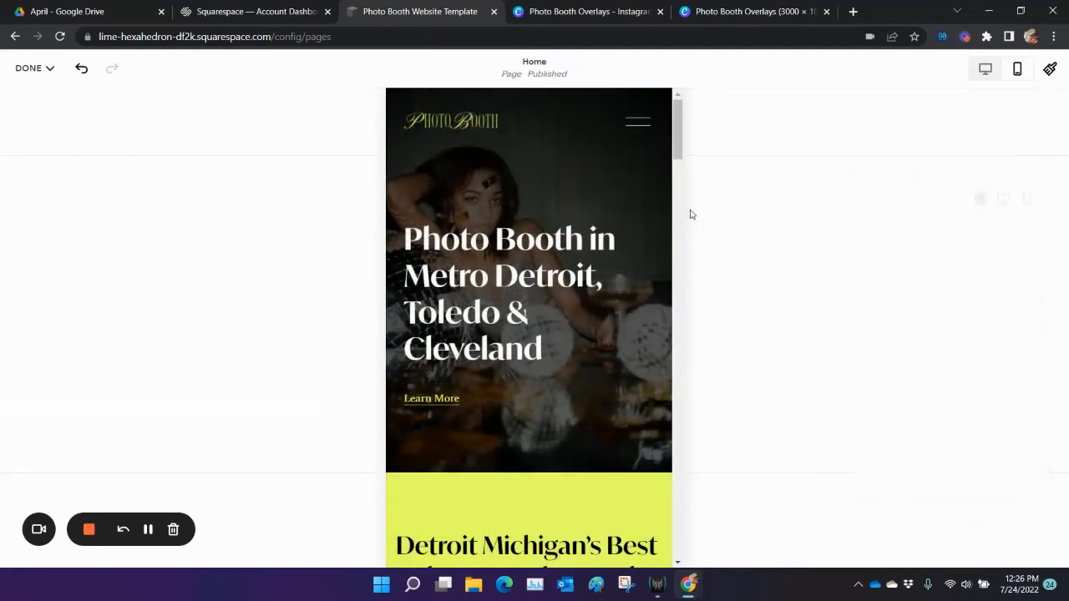
- Open the site header's mobile settings and examine the Overlay Menu and Header Layout options
click(555, 117)
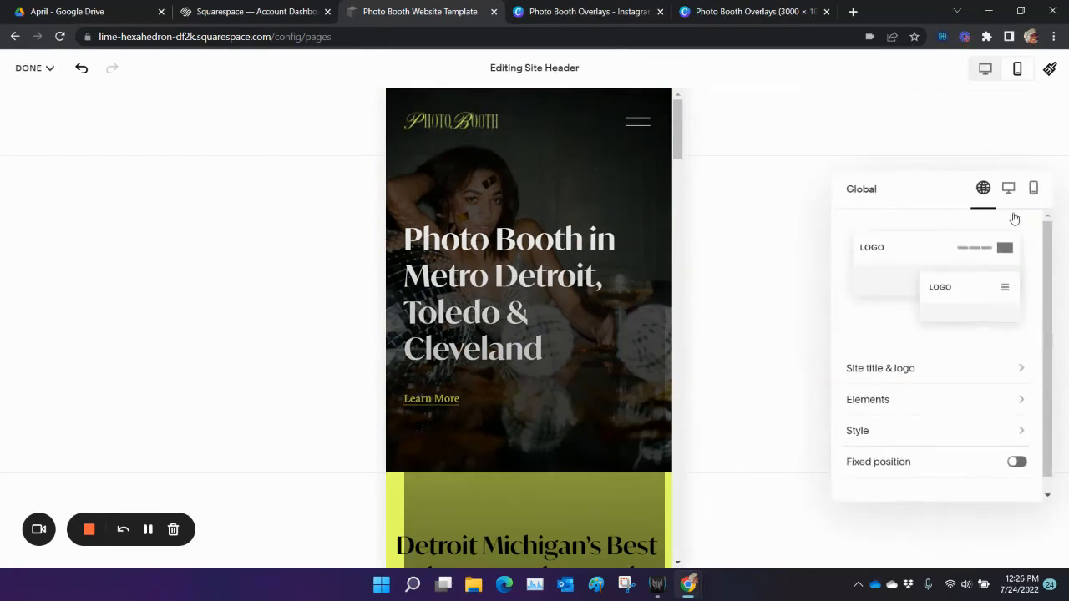
click(1033, 187)
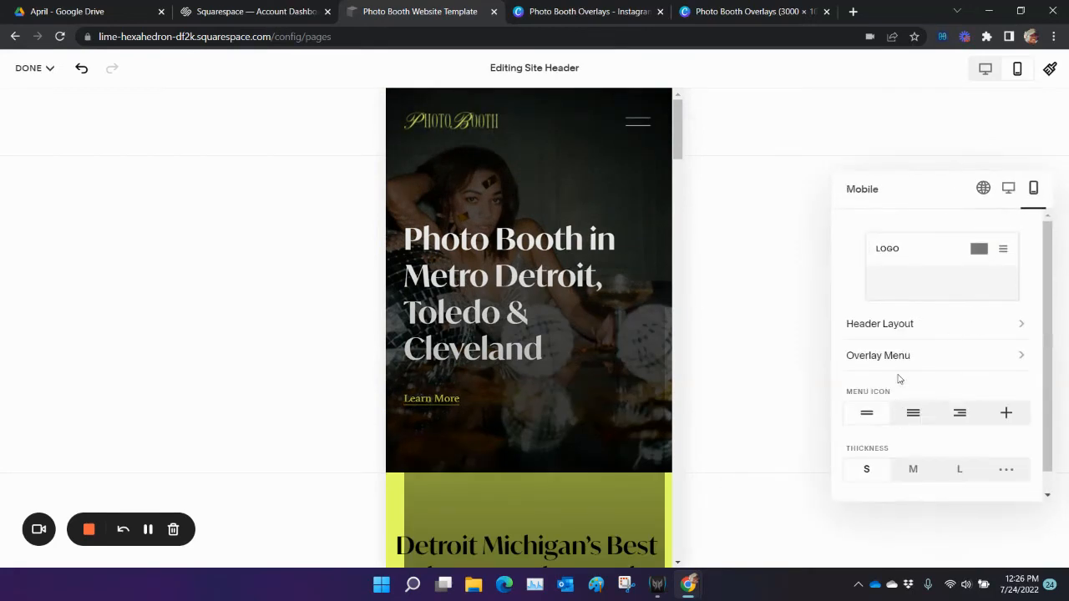
scroll(898, 379, down, 1)
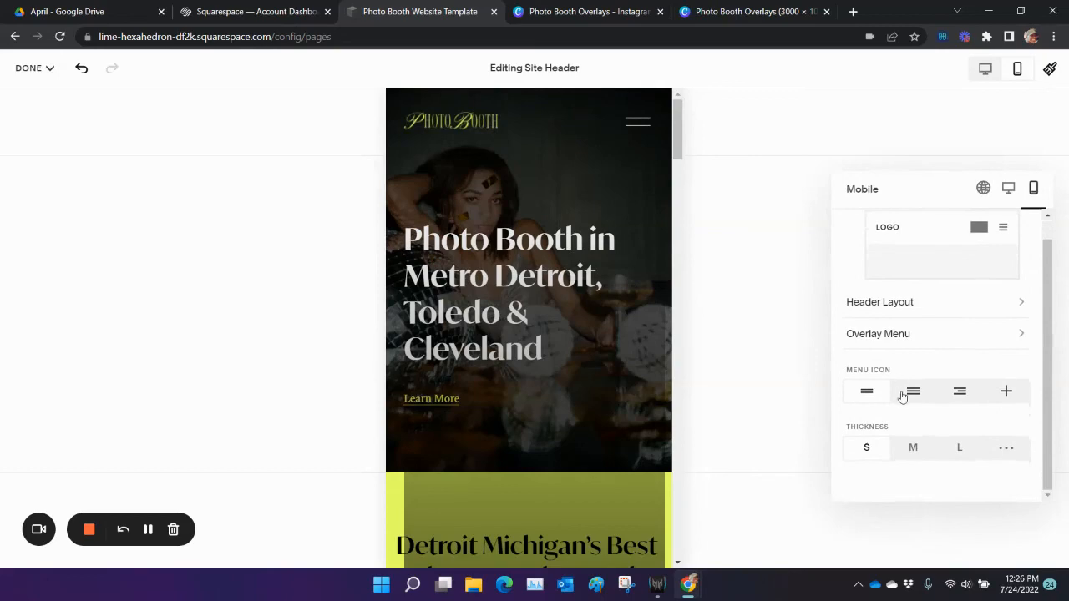
click(914, 335)
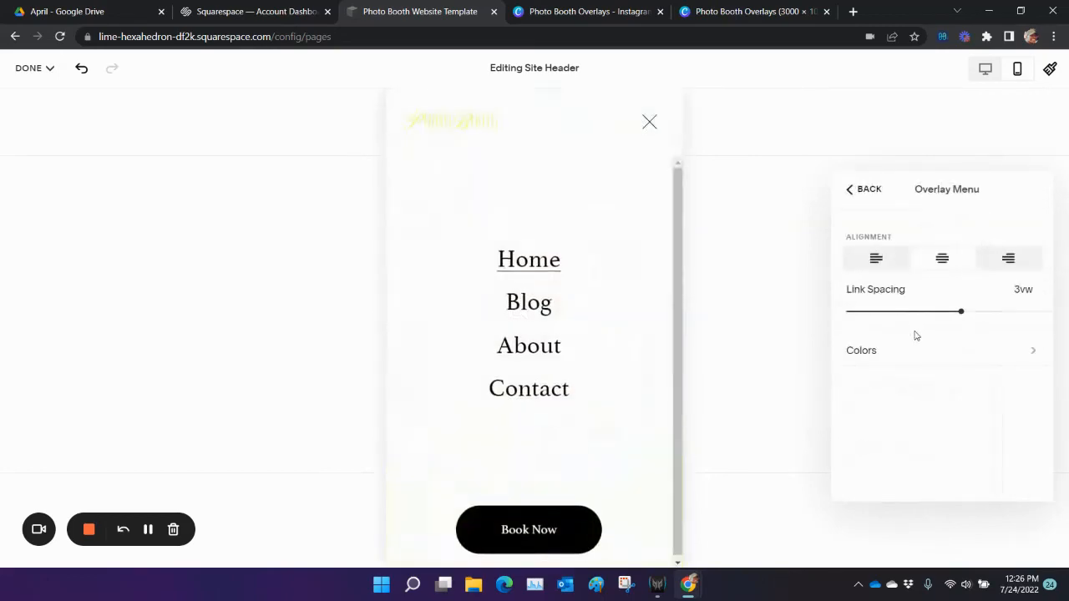
click(862, 190)
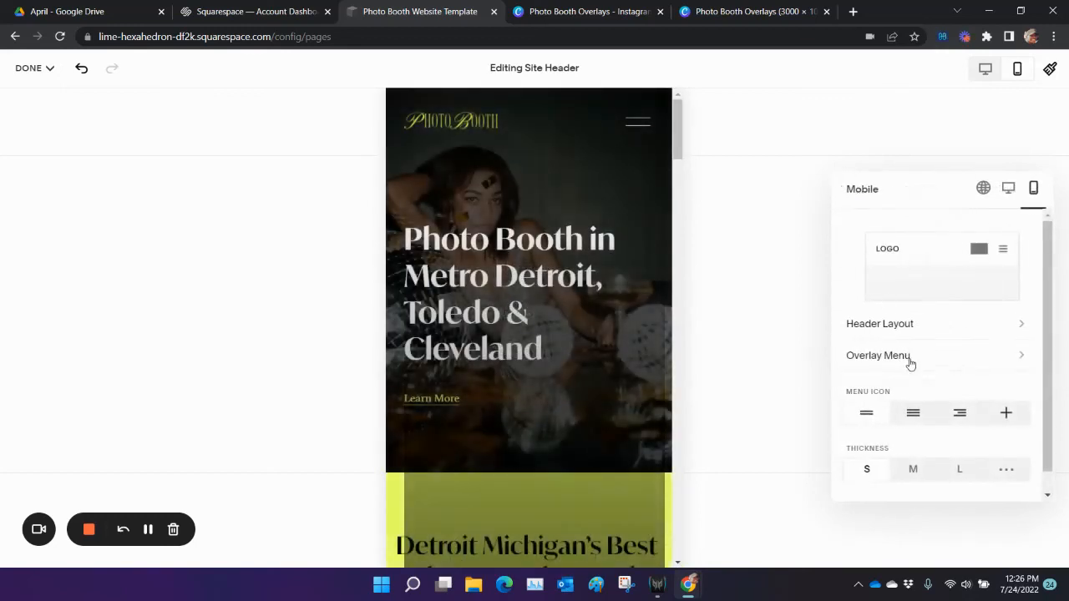
scroll(916, 366, down, 1)
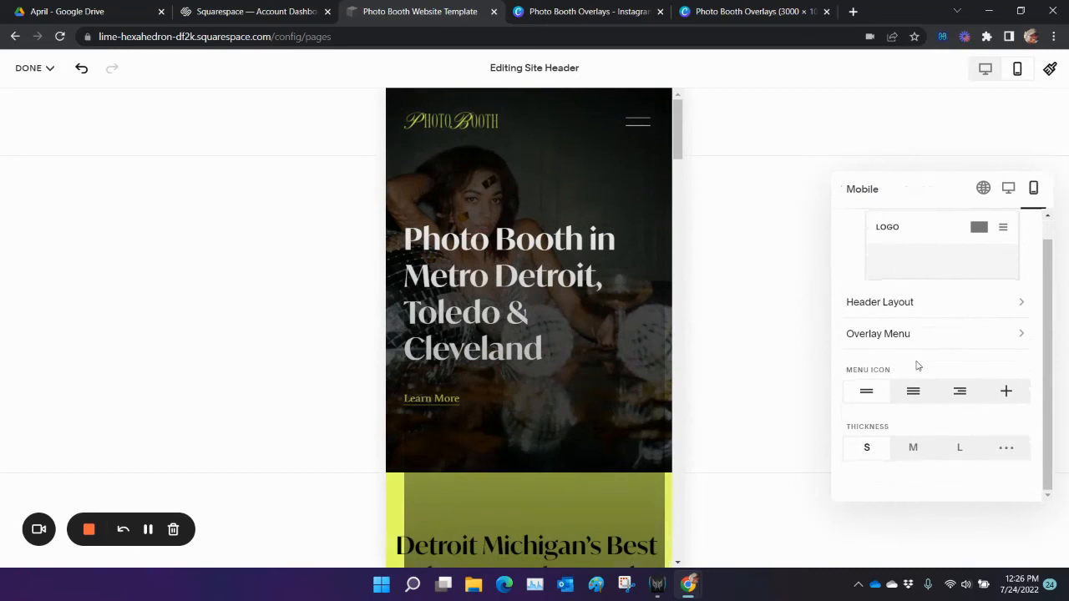
click(904, 307)
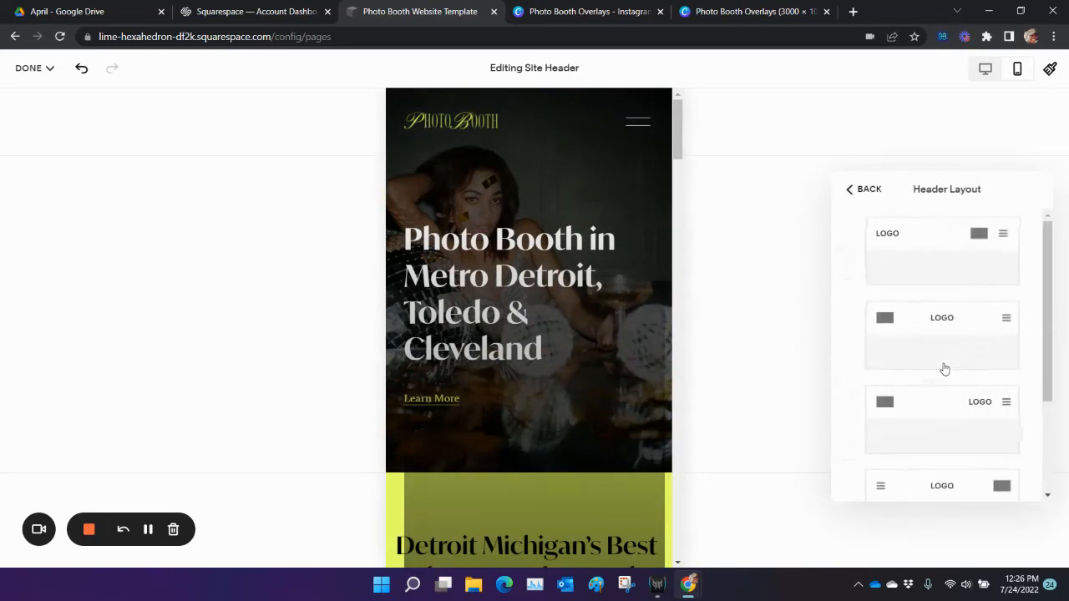
scroll(956, 382, down, 2)
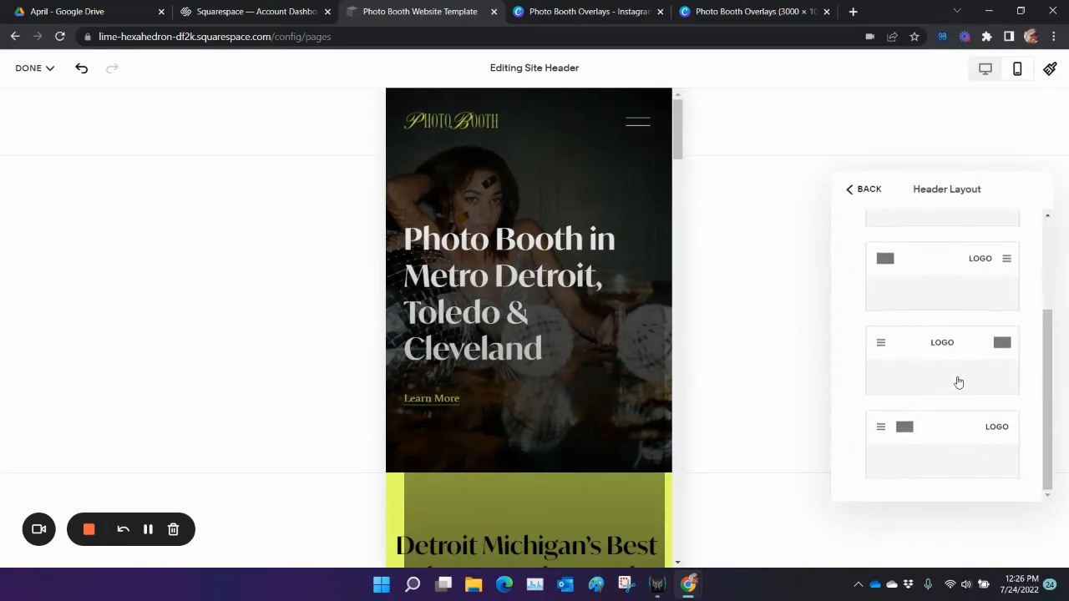
scroll(967, 388, up, 2)
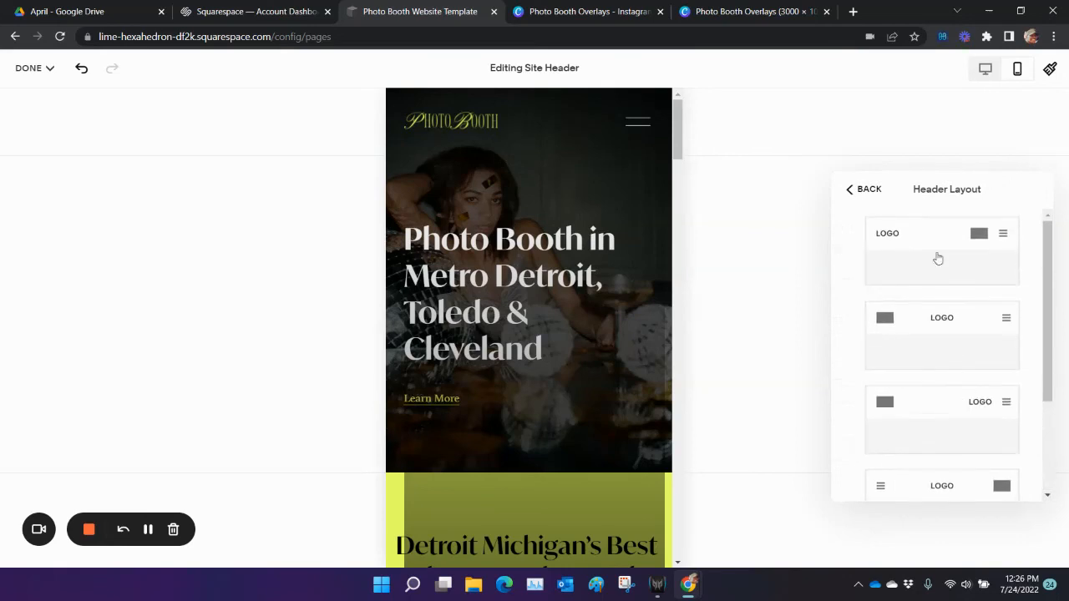
click(865, 189)
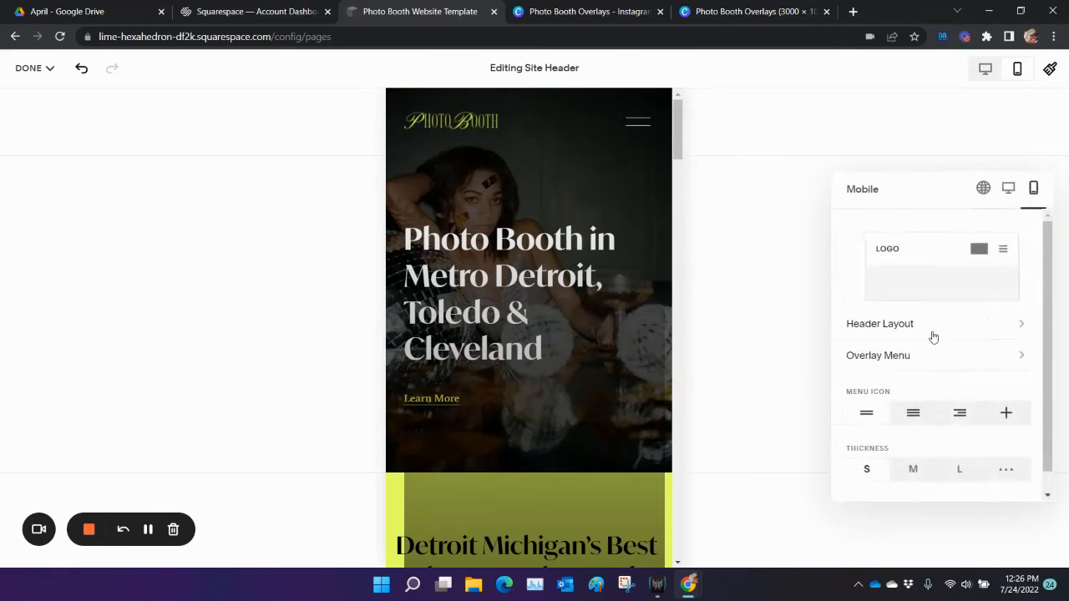
- Compare the mobile menu icon styles and set the icon to the right-aligned three lines with a shorter middle line
scroll(933, 336, down, 1)
click(970, 400)
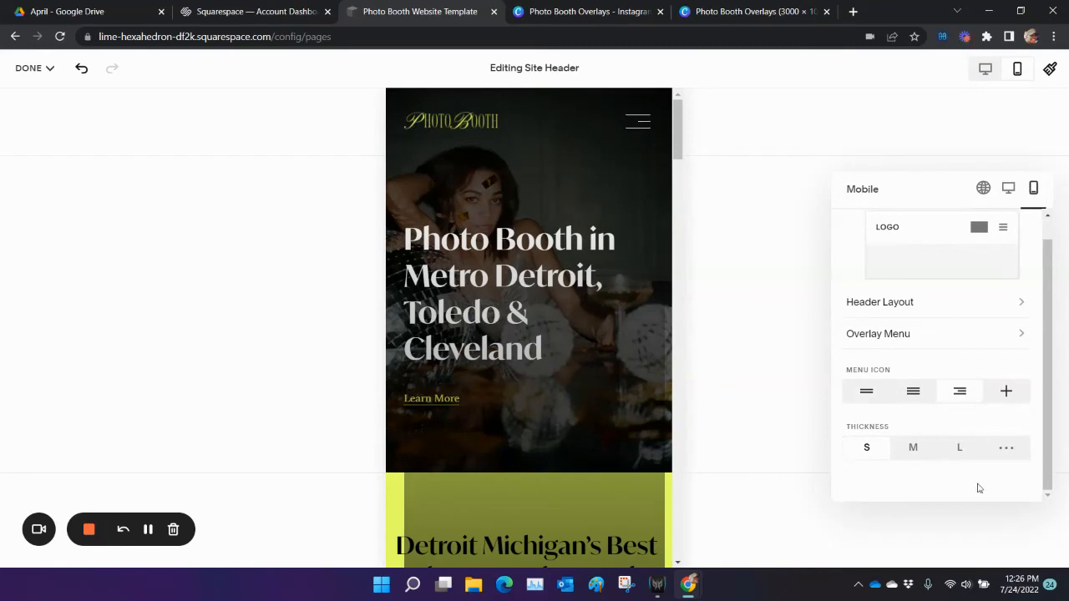
click(922, 398)
click(1010, 392)
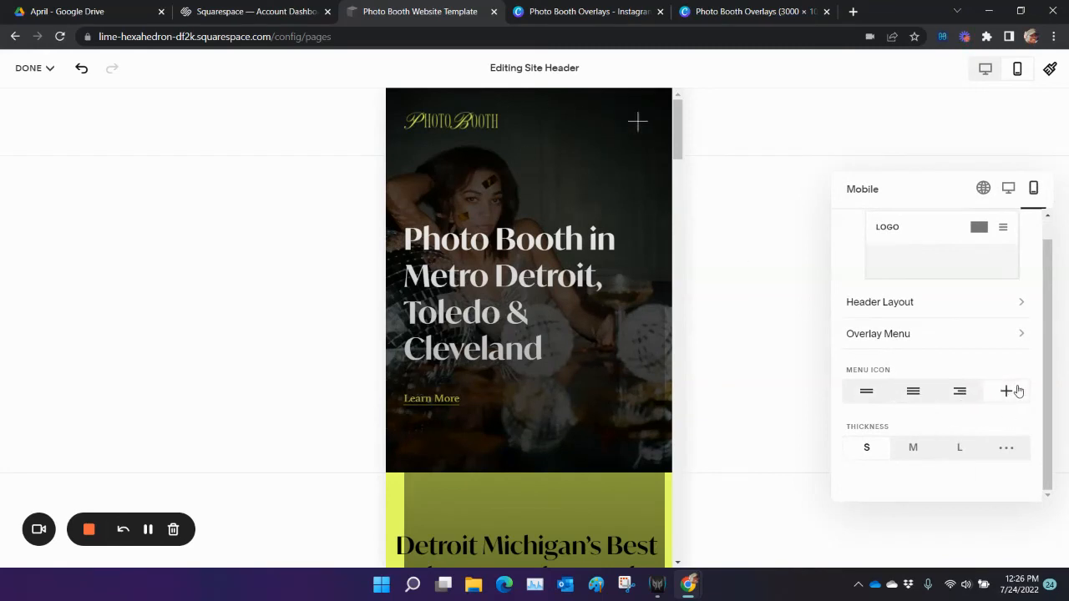
click(962, 401)
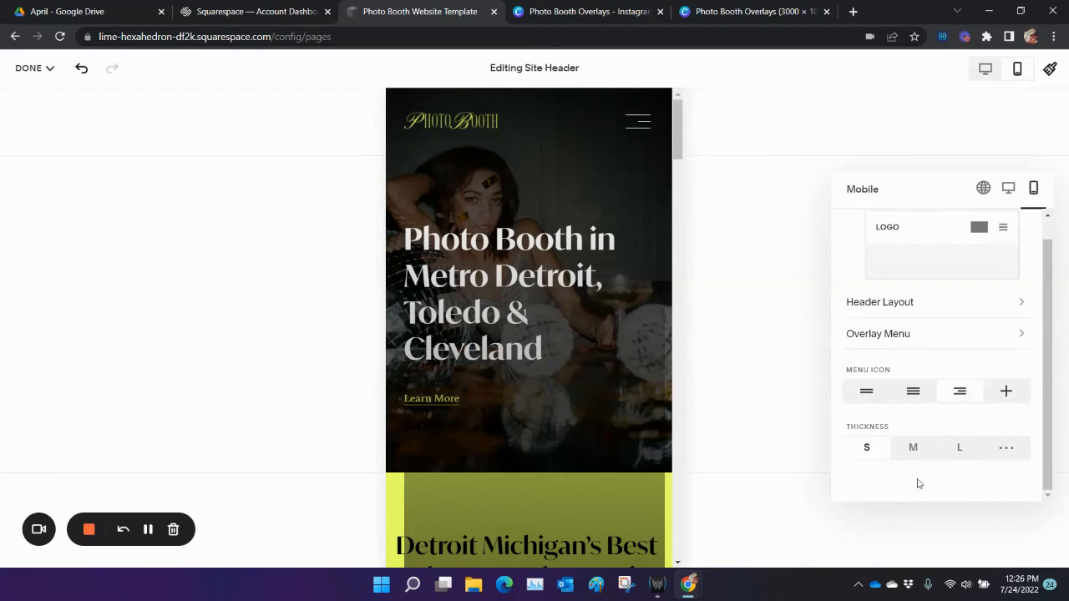
- Try the M and L thicknesses on the mobile menu icon and return it to S
click(914, 449)
click(943, 446)
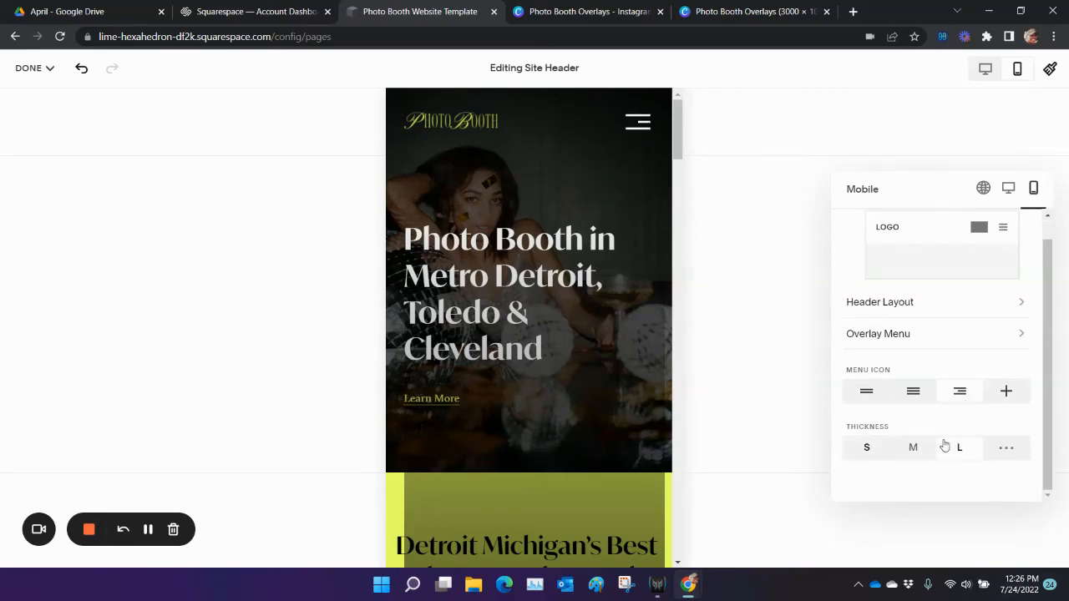
click(880, 451)
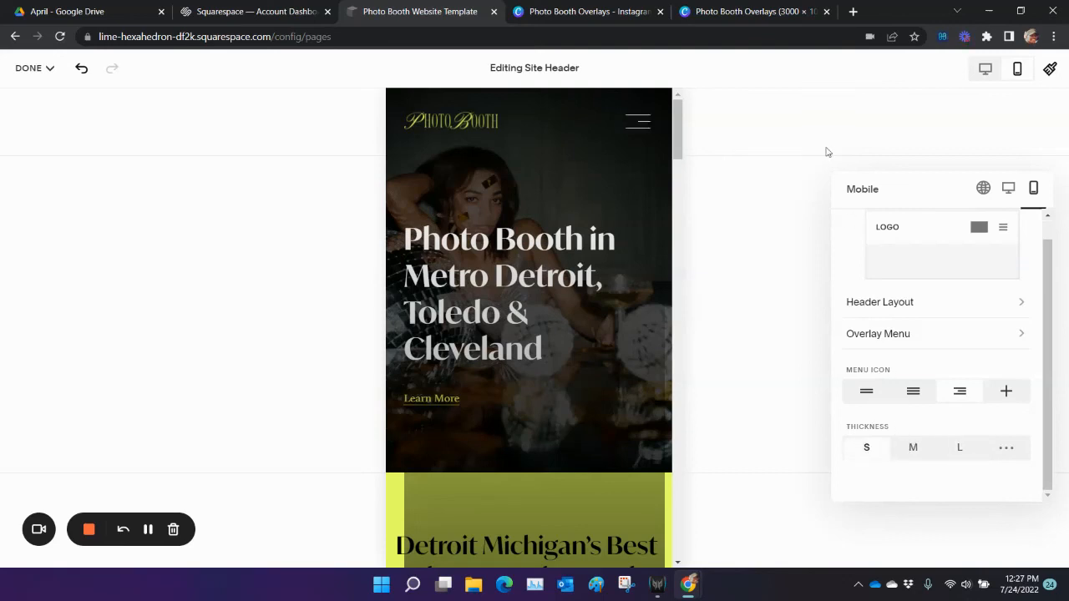
- Save the header changes and switch the home page preview to desktop view
click(819, 205)
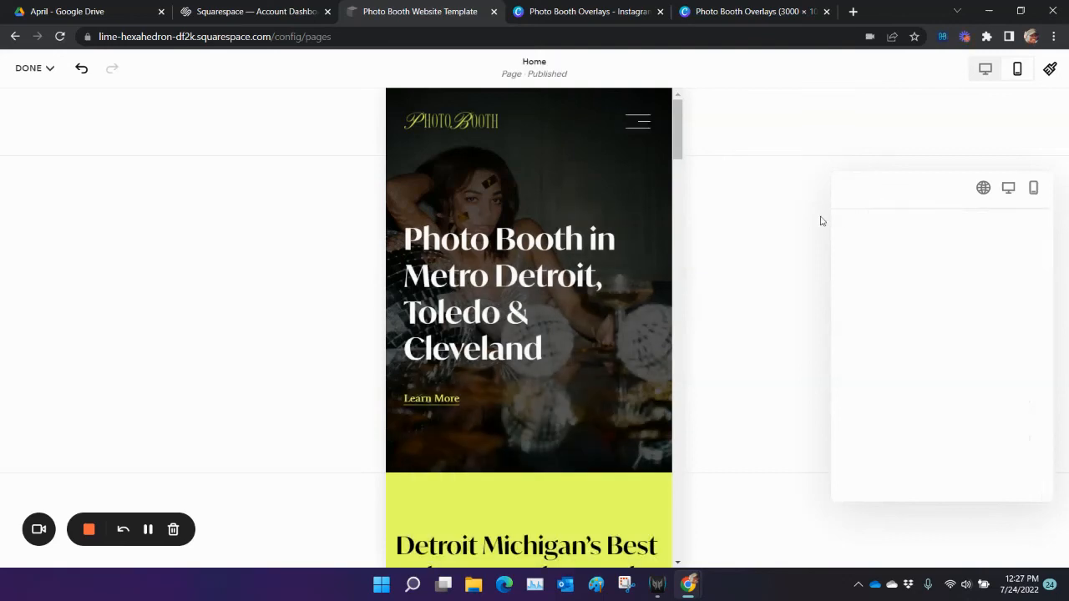
click(30, 67)
click(35, 112)
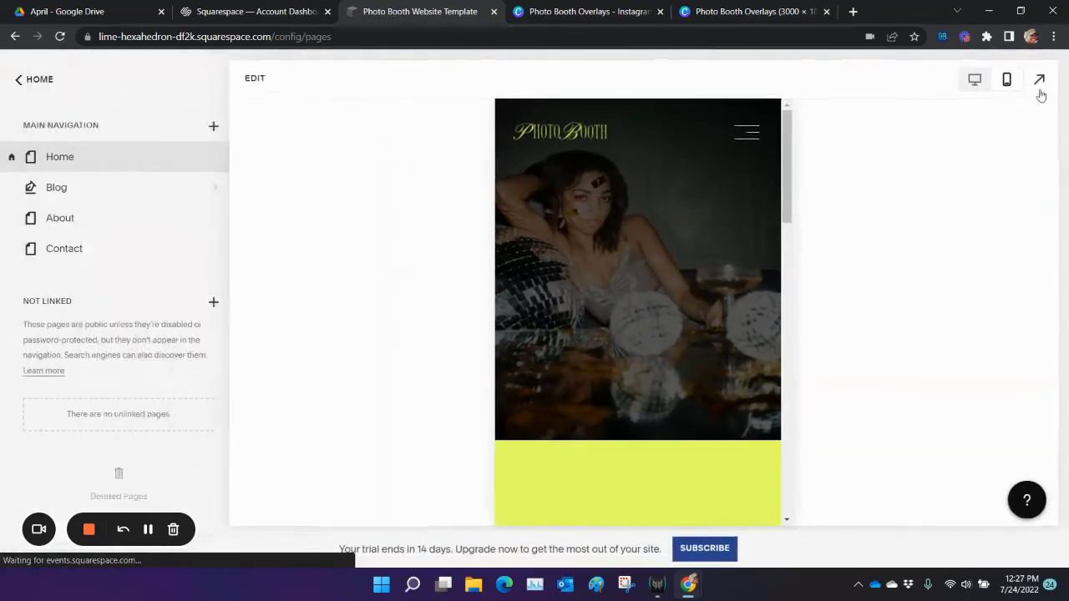
click(975, 79)
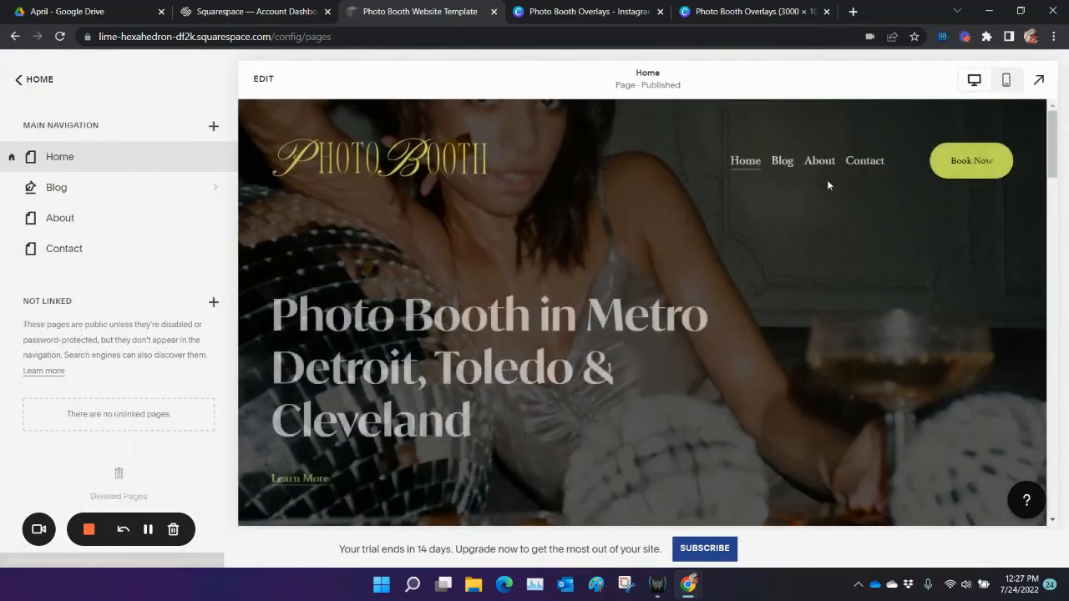
- Reopen the site header for editing and look over its desktop and global settings
click(263, 79)
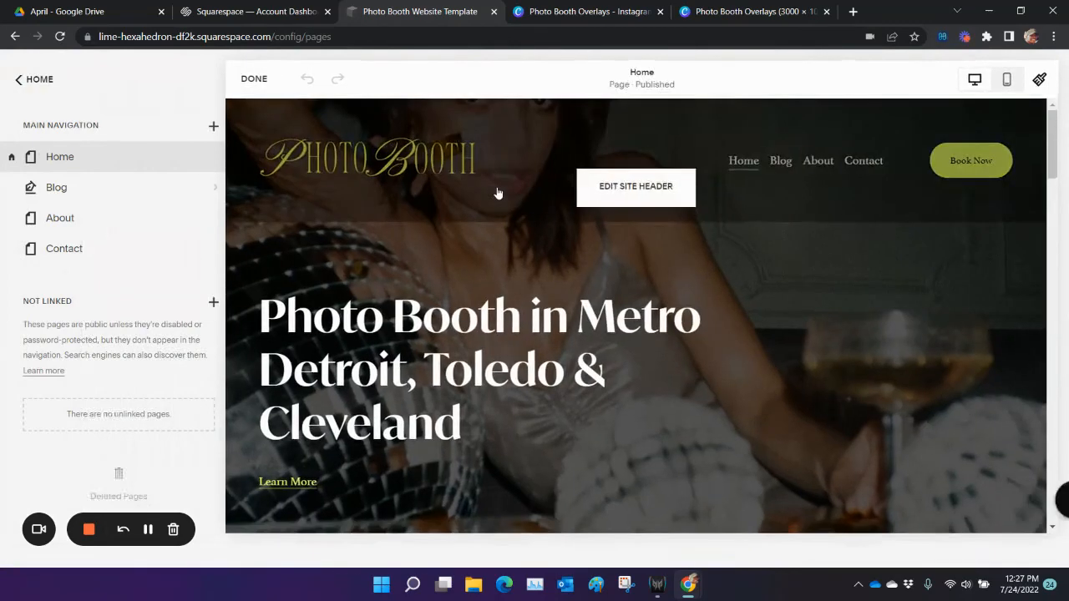
click(617, 177)
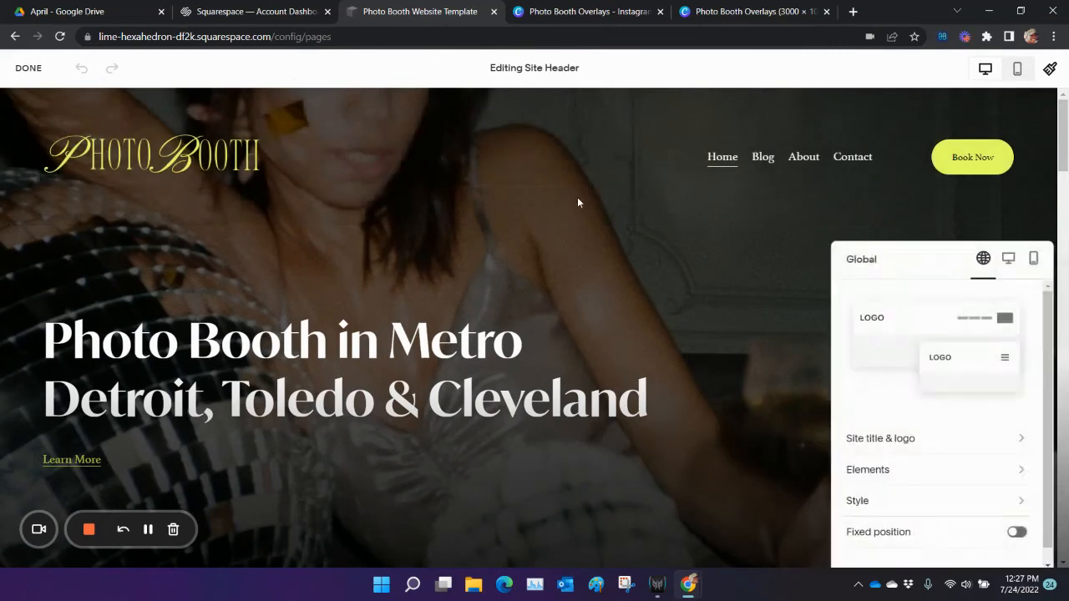
click(1007, 258)
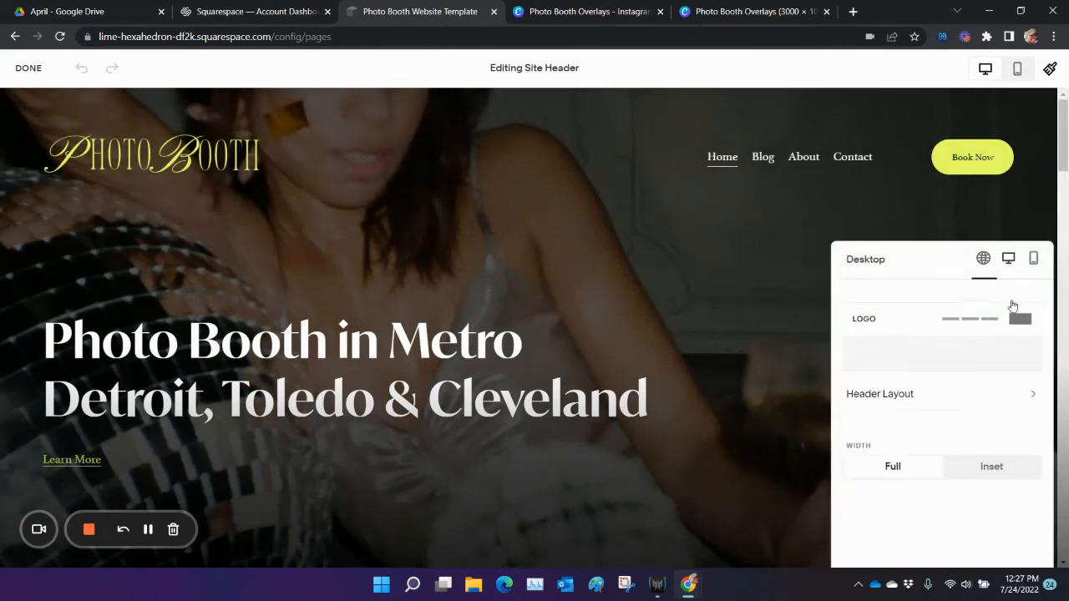
click(986, 259)
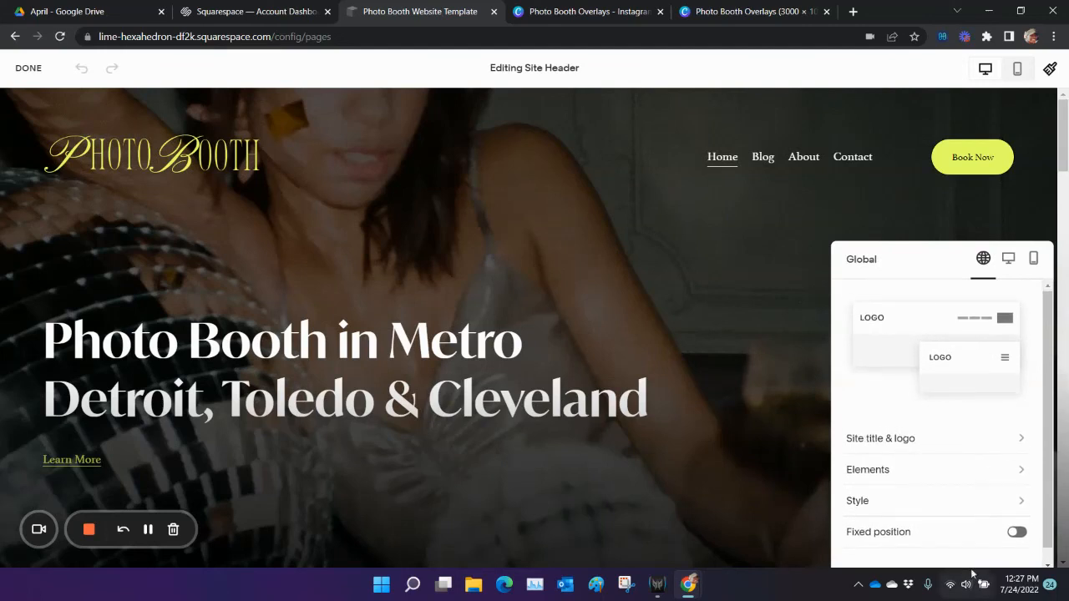
- Try the header's Fixed position option, turn it back off, and check the available header elements
click(1016, 532)
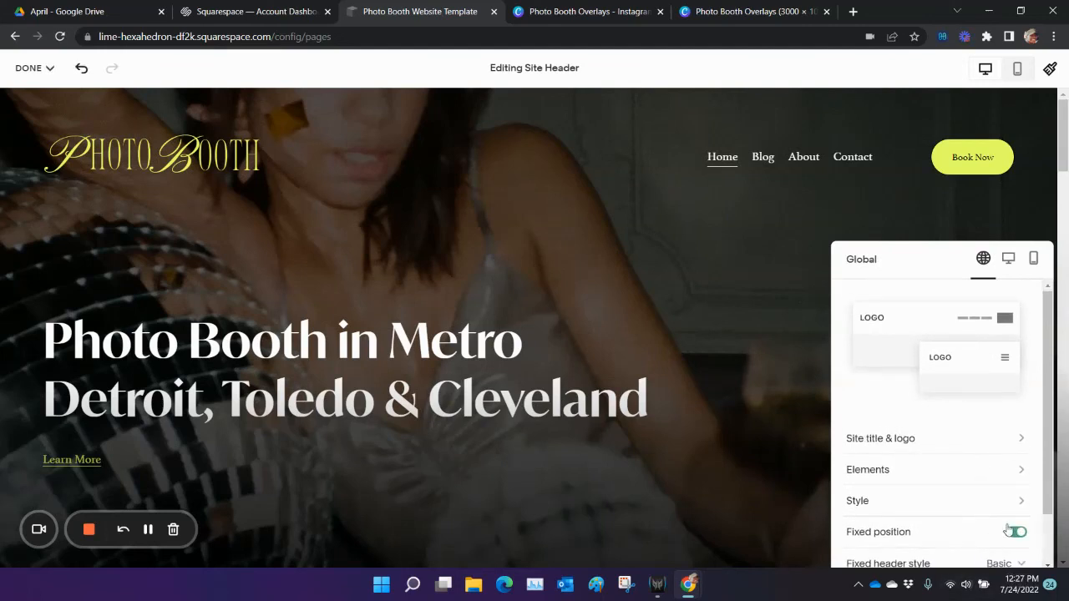
click(1016, 533)
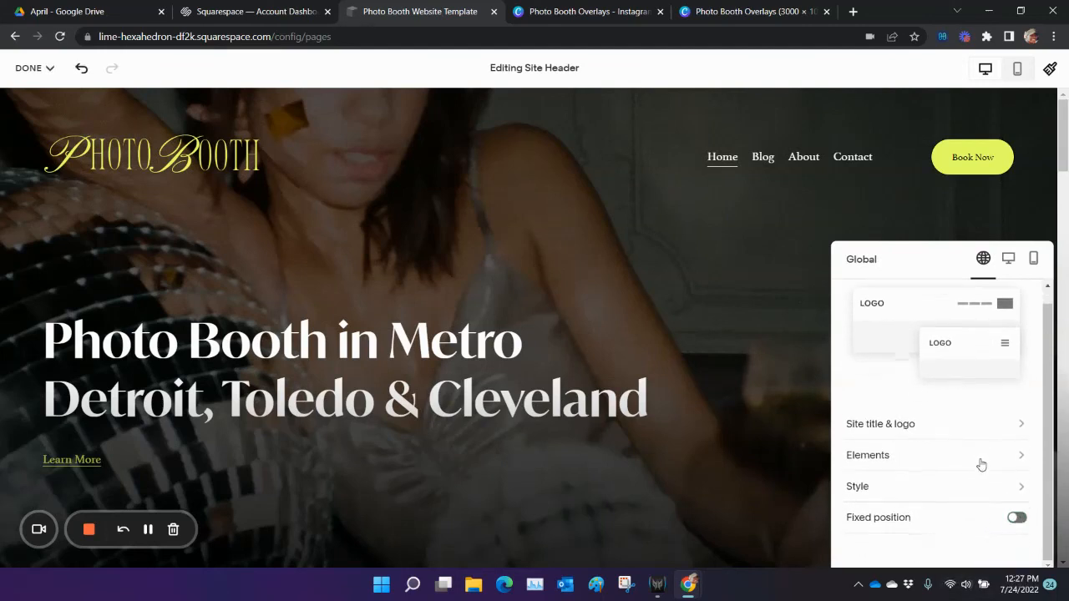
click(886, 453)
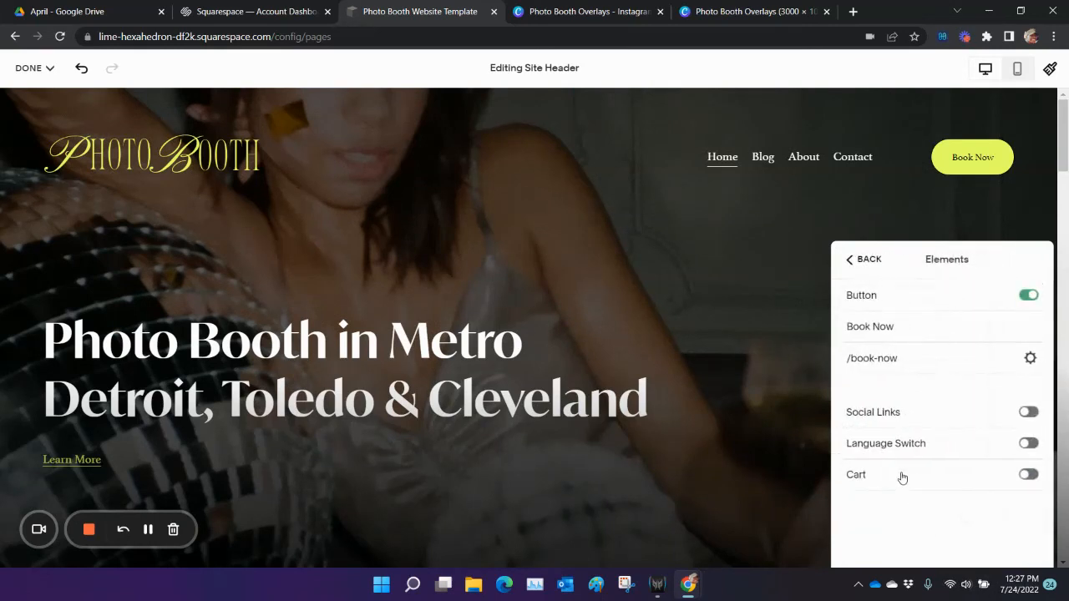
click(852, 259)
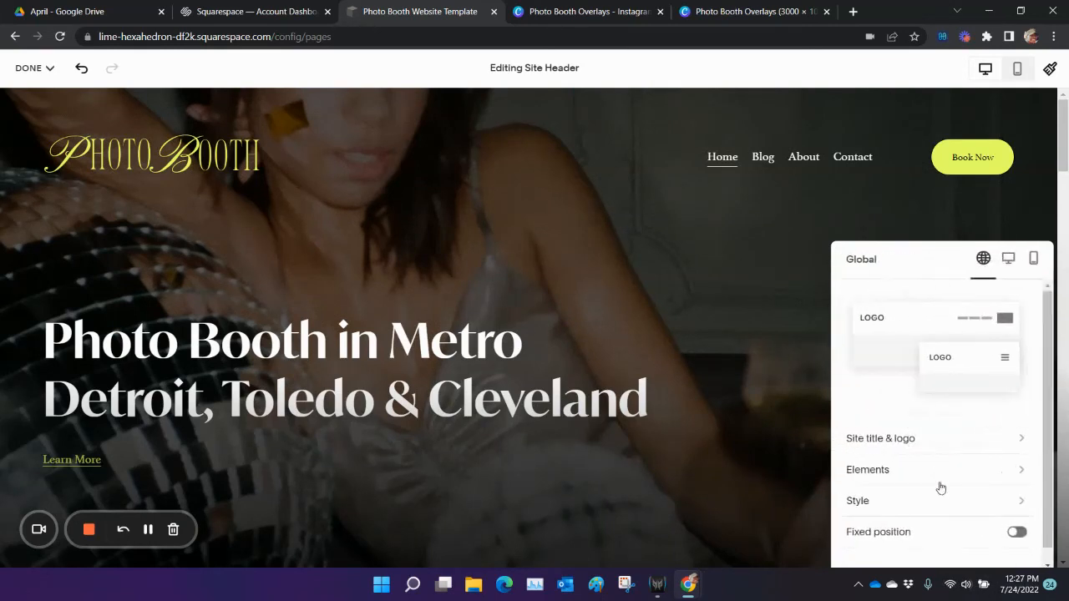
- Try the Gradient style on the site header and change the header style to Solid
click(894, 502)
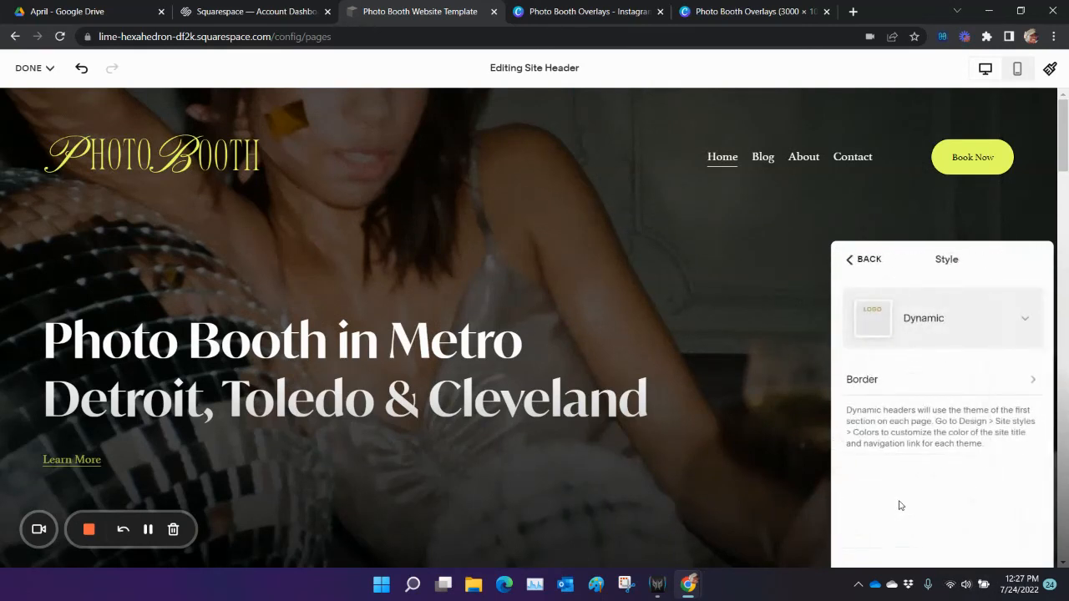
click(894, 344)
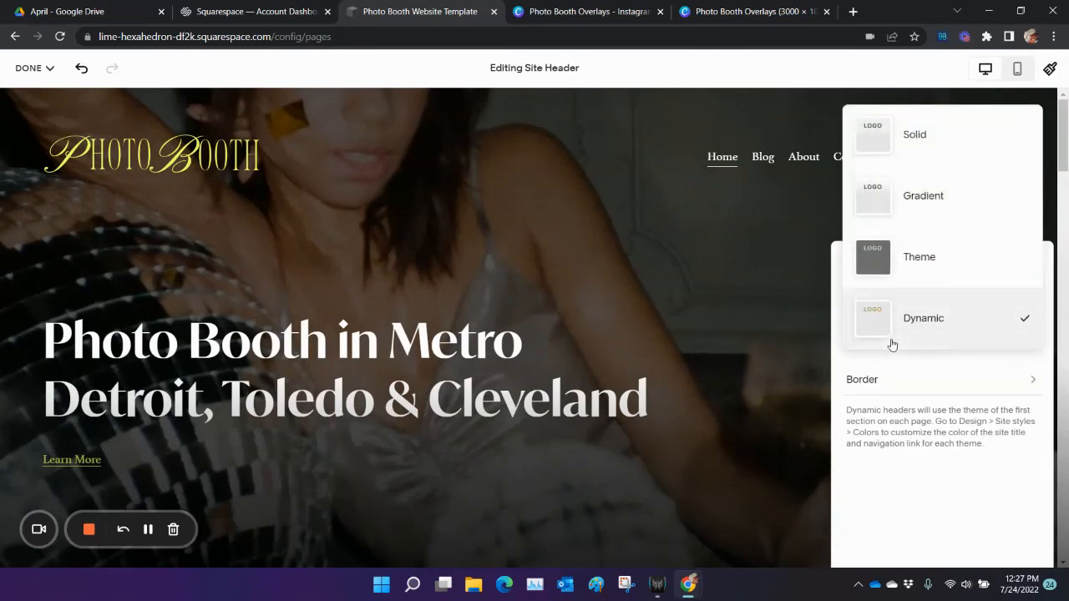
click(949, 202)
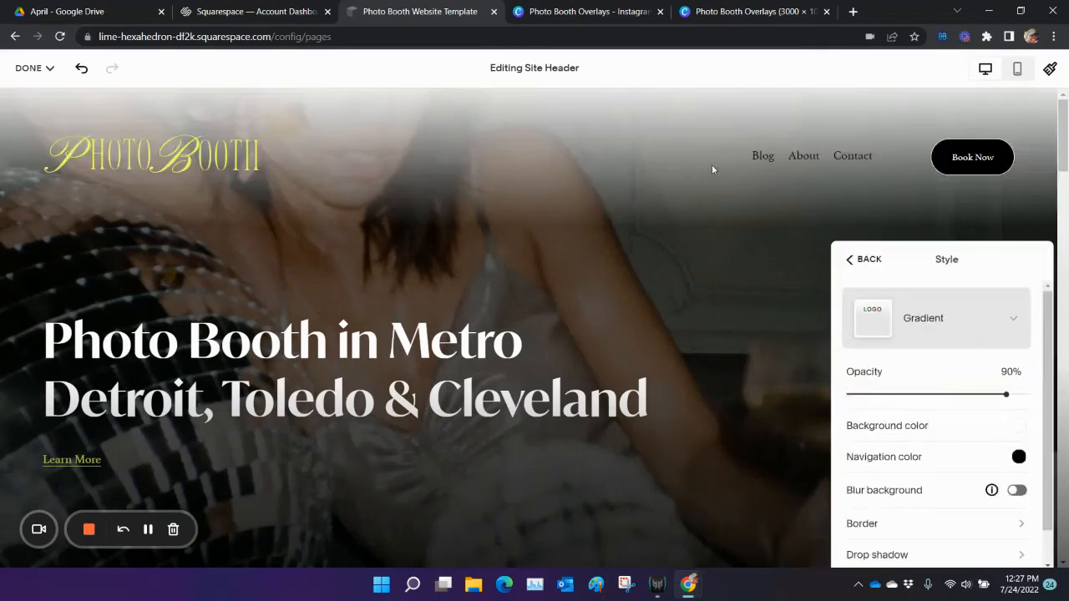
click(977, 338)
click(948, 257)
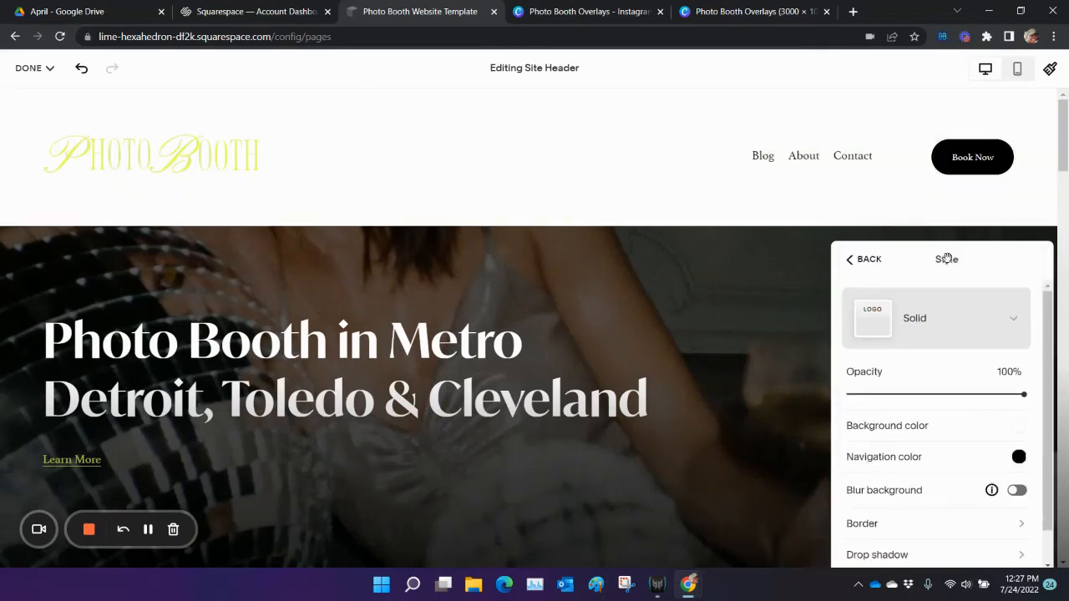
- Try the Dynamic and Theme styles on the site header and set the header style to Gradient
click(957, 321)
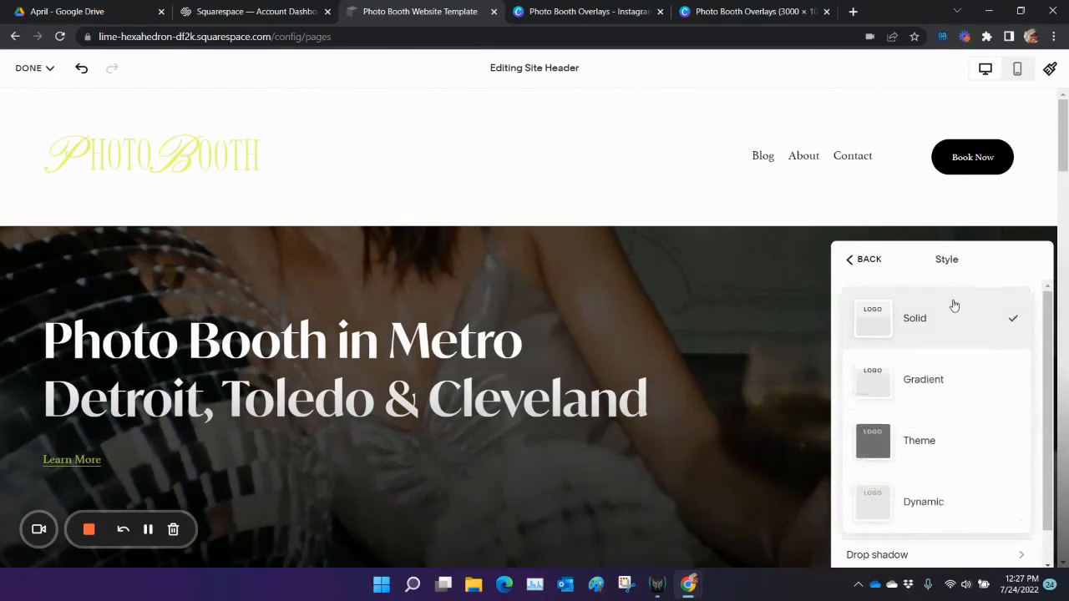
click(960, 497)
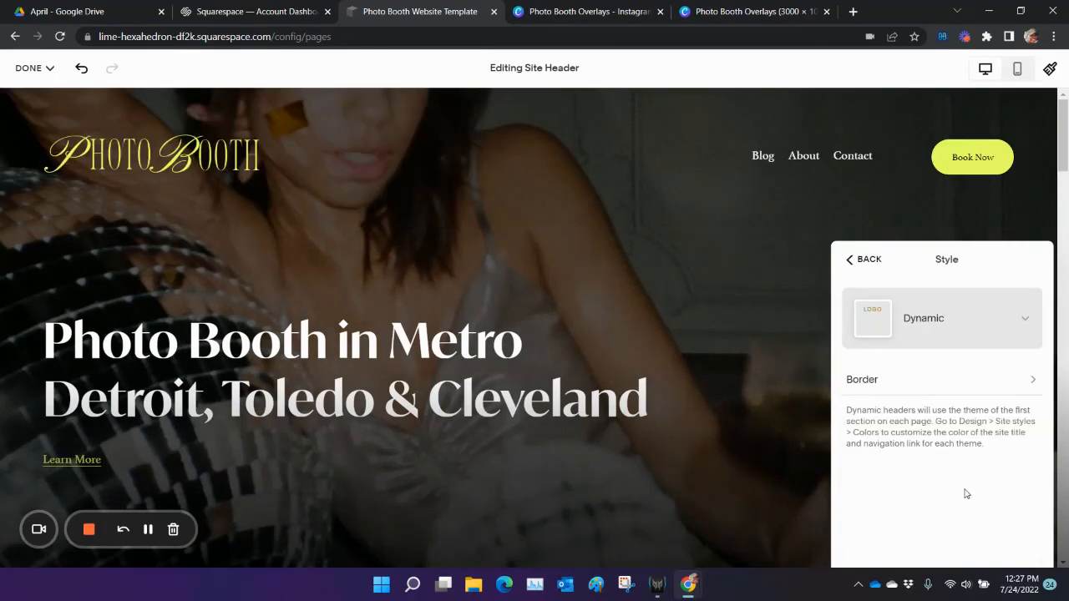
click(884, 326)
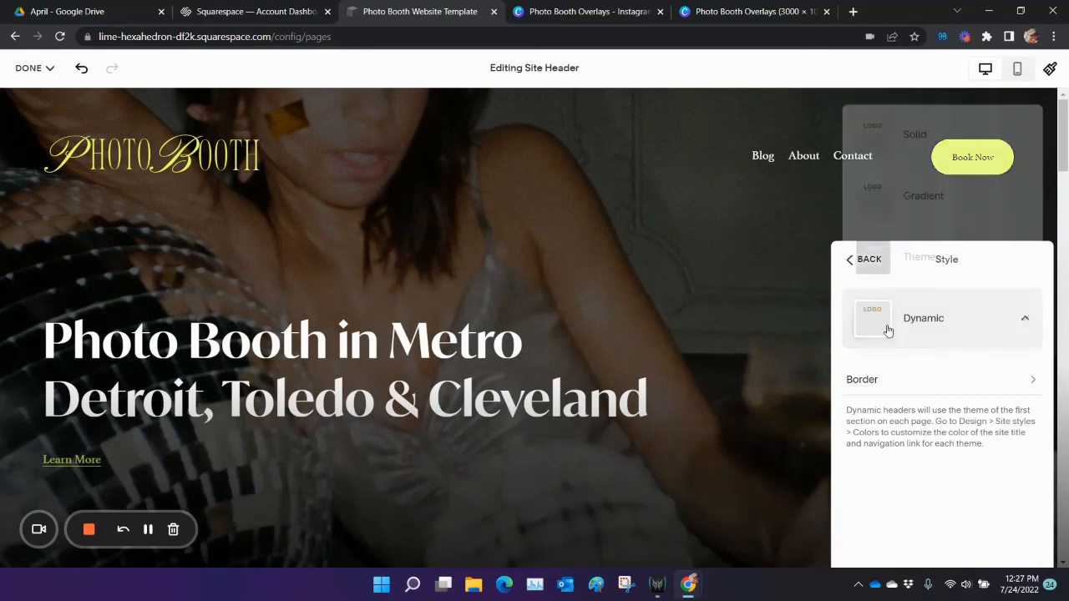
click(979, 267)
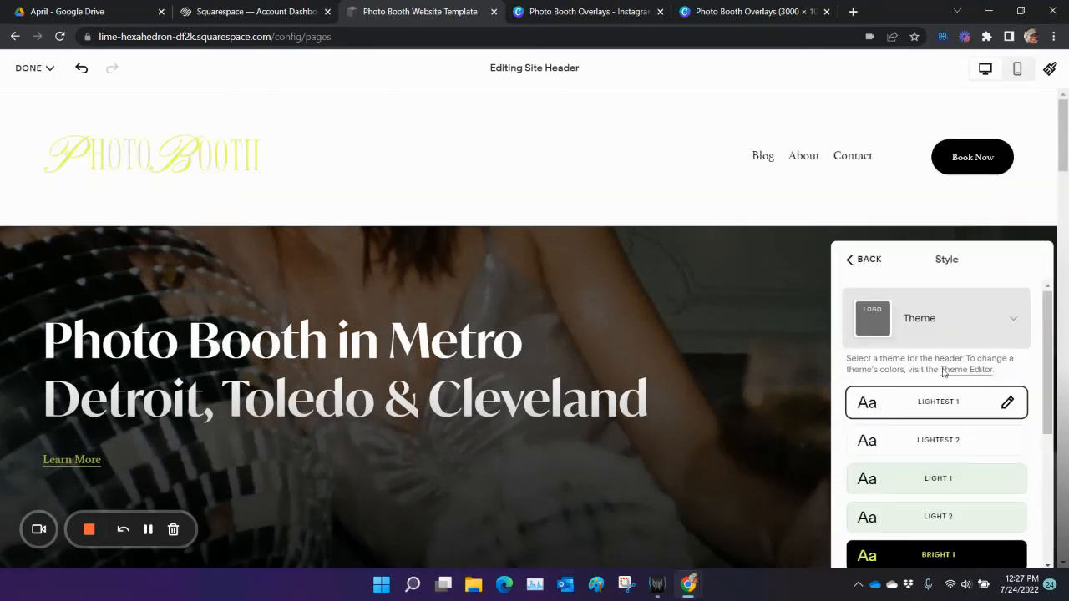
click(938, 331)
click(950, 274)
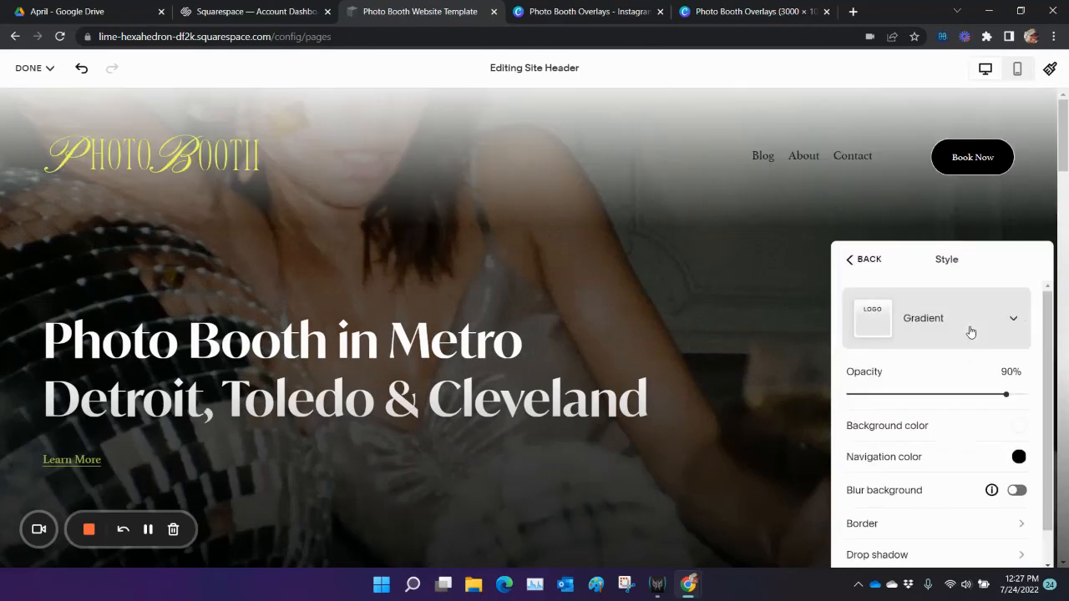
- Set the gradient header's background color to black from the site palette
click(1022, 428)
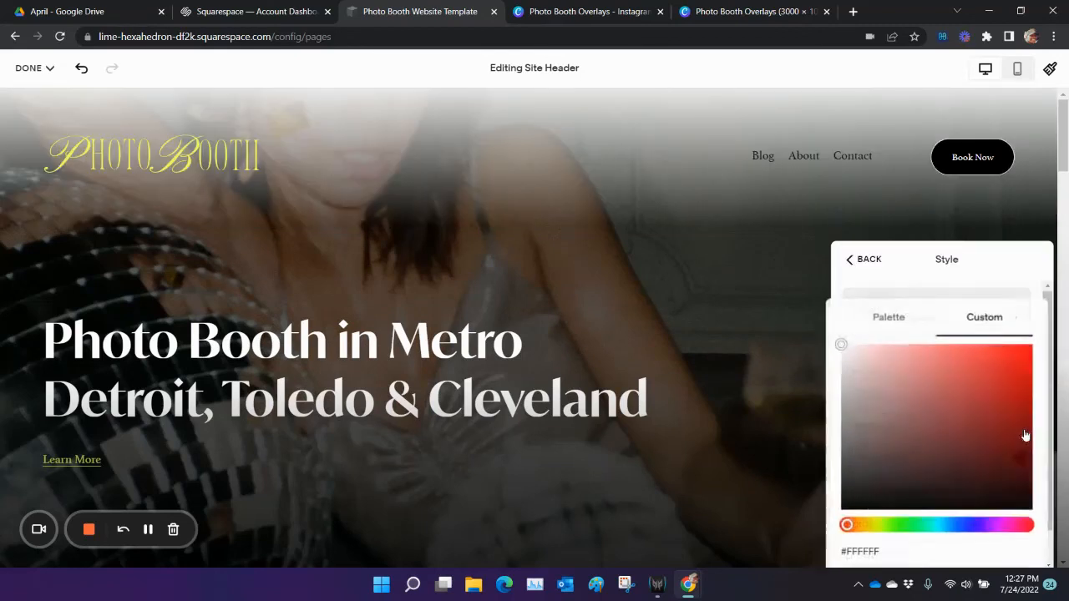
click(888, 316)
click(1015, 359)
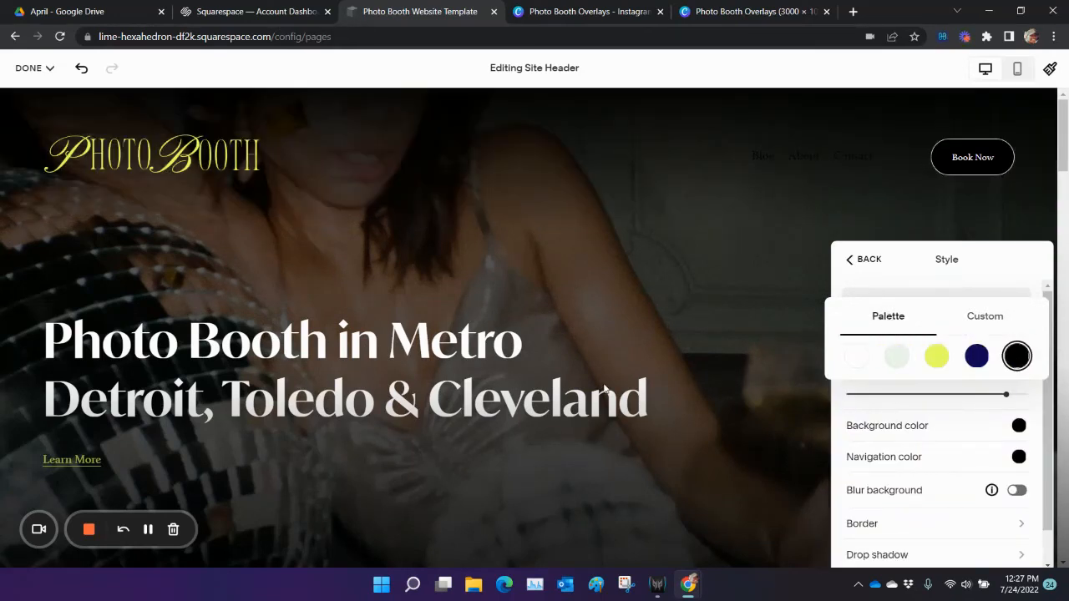
click(857, 264)
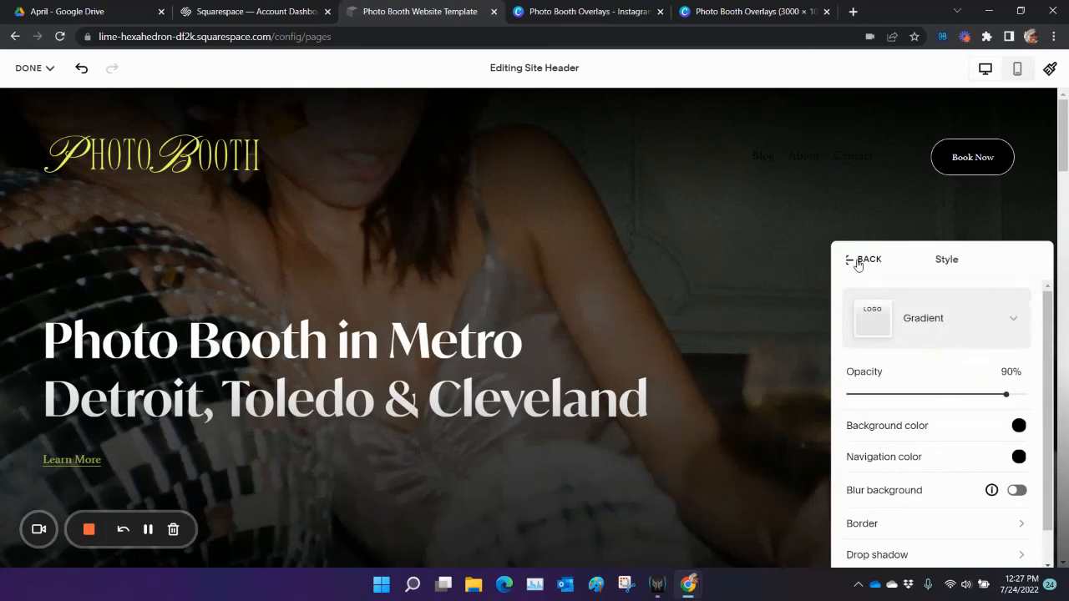
click(858, 263)
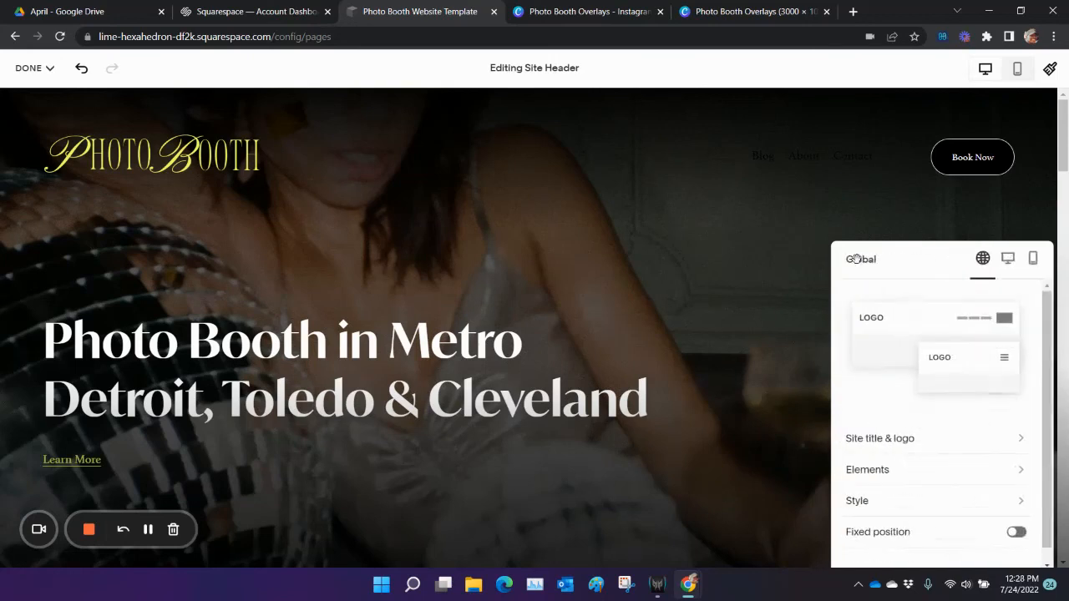
- Turn on the header's Fixed position with the Scroll Back style and save the header changes
click(1023, 537)
scroll(975, 477, down, 2)
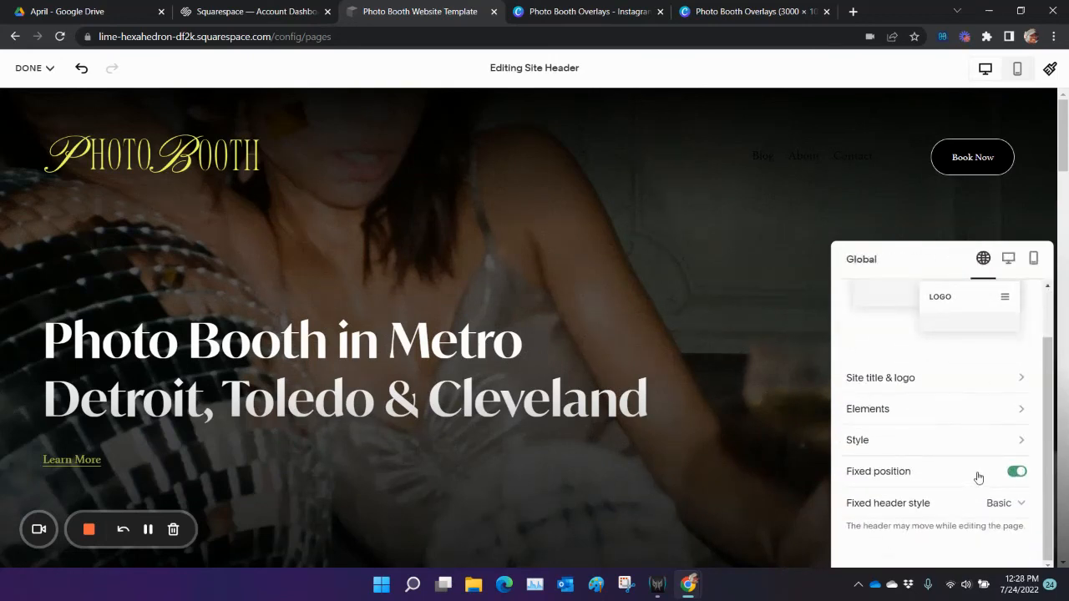
click(1012, 538)
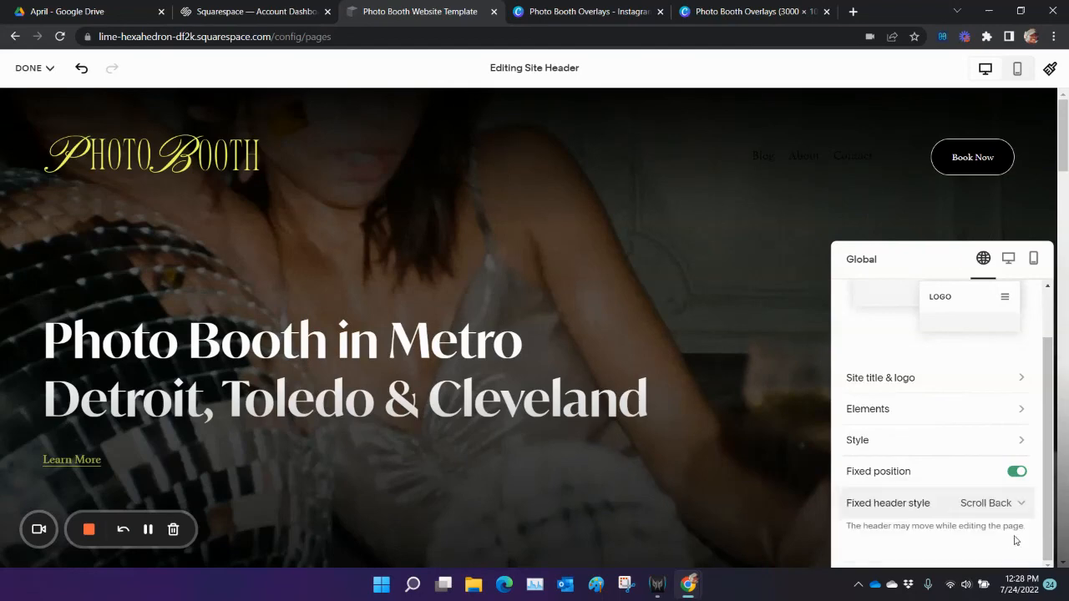
click(796, 272)
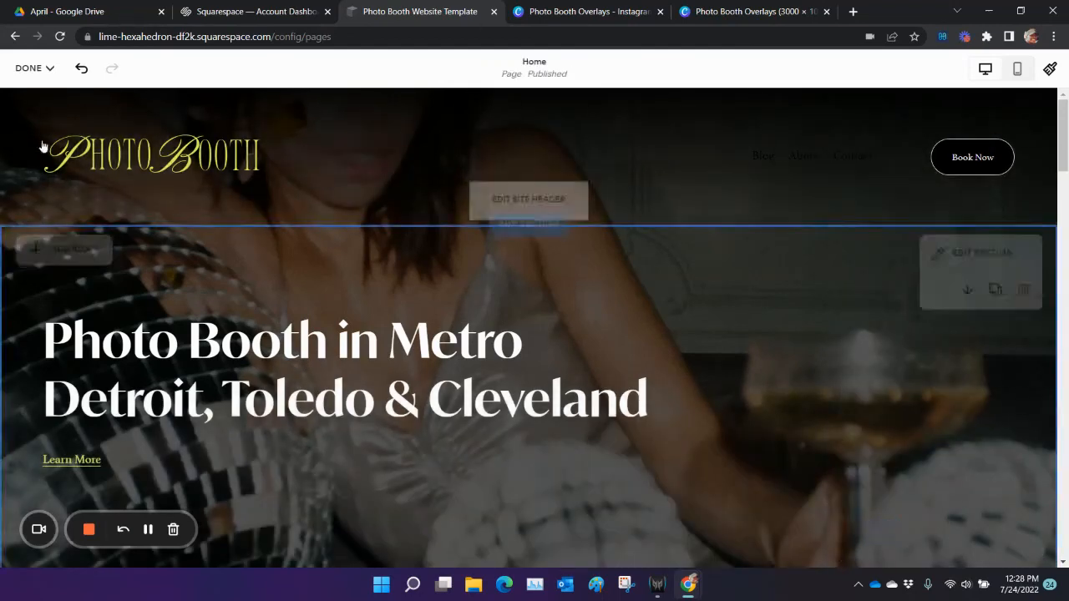
click(33, 68)
click(40, 110)
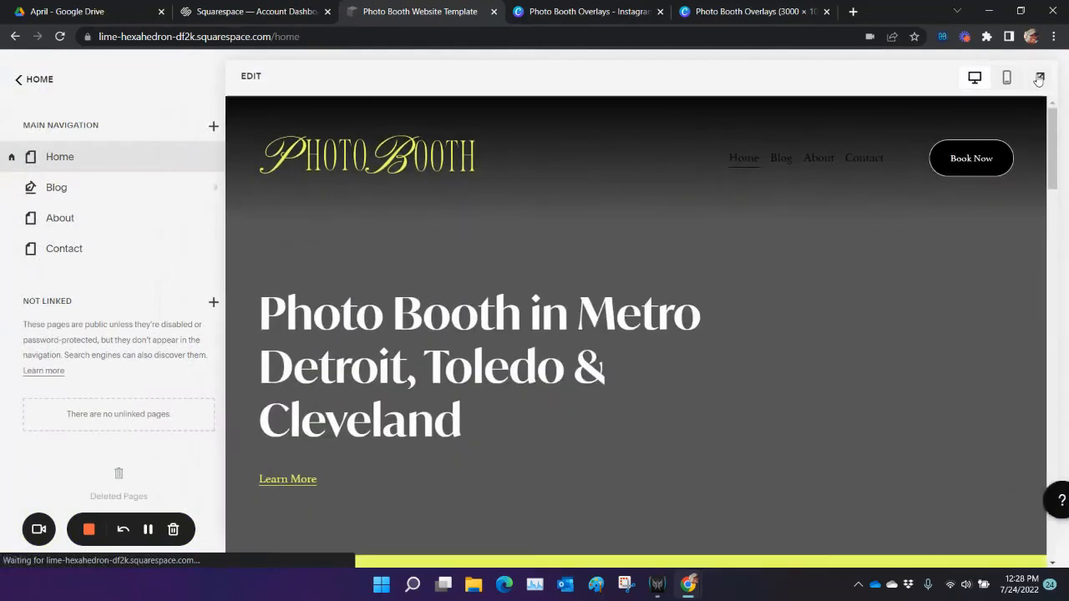
- Preview the home page at full size and examine how the fixed header behaves when scrolling down and back up
click(1038, 78)
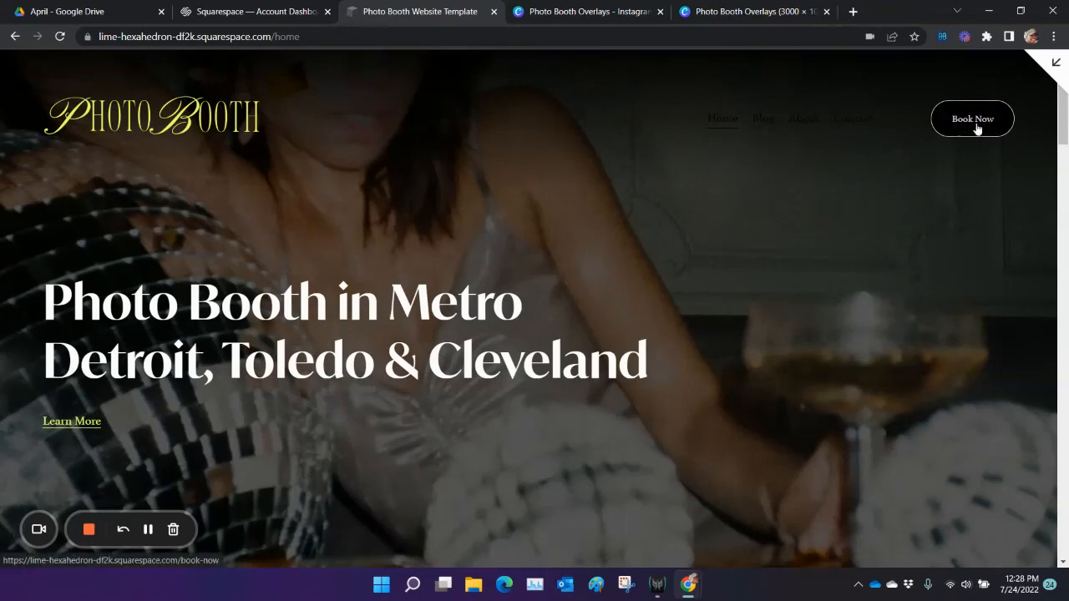
scroll(748, 274, down, 12)
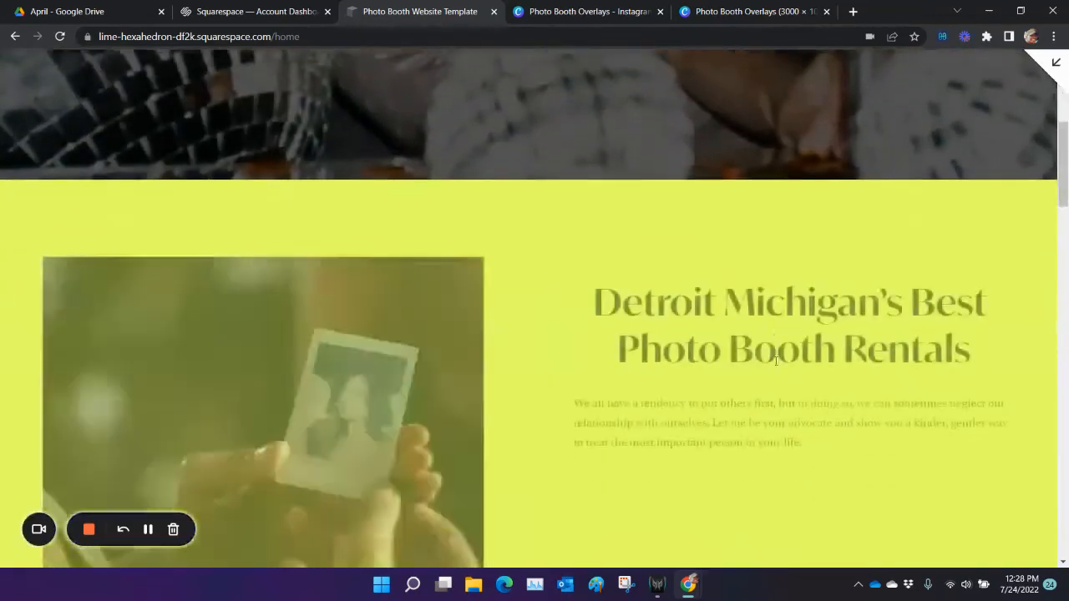
scroll(783, 363, down, 10)
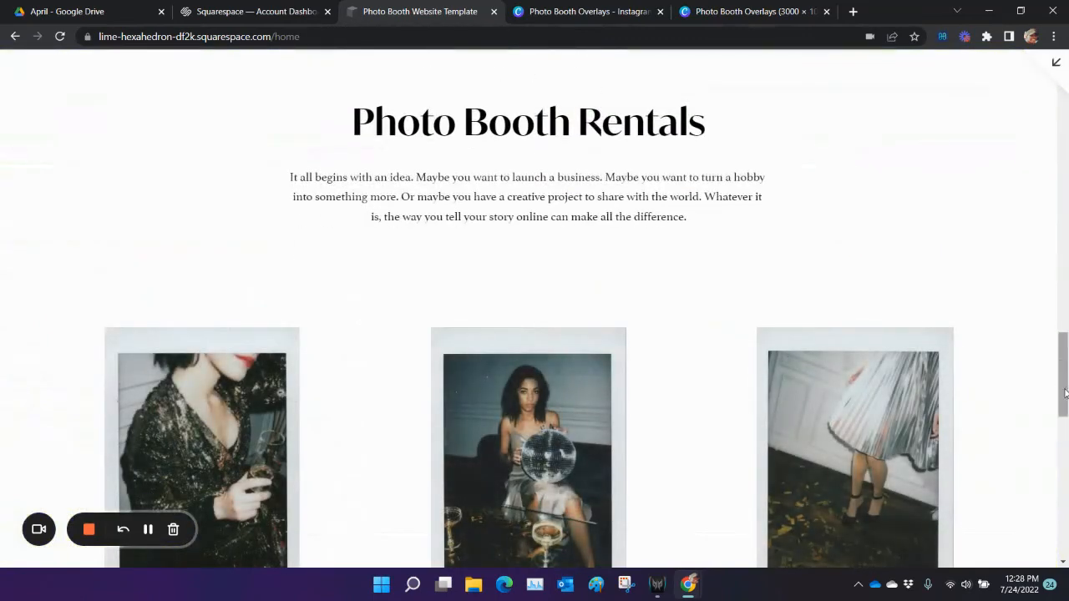
scroll(975, 436, up, 1)
scroll(975, 436, up, 6)
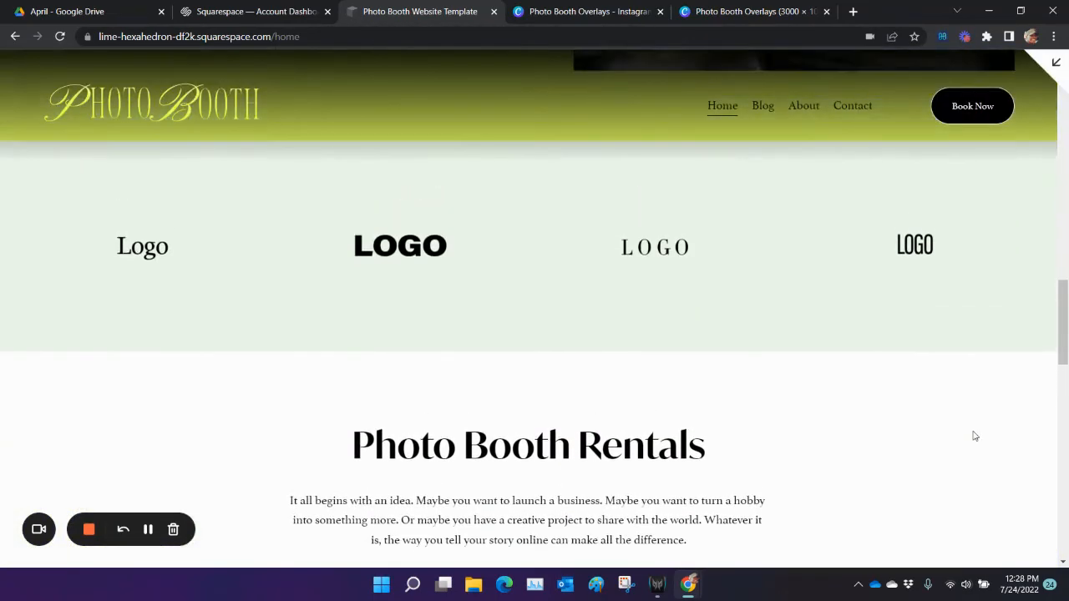
scroll(974, 436, up, 10)
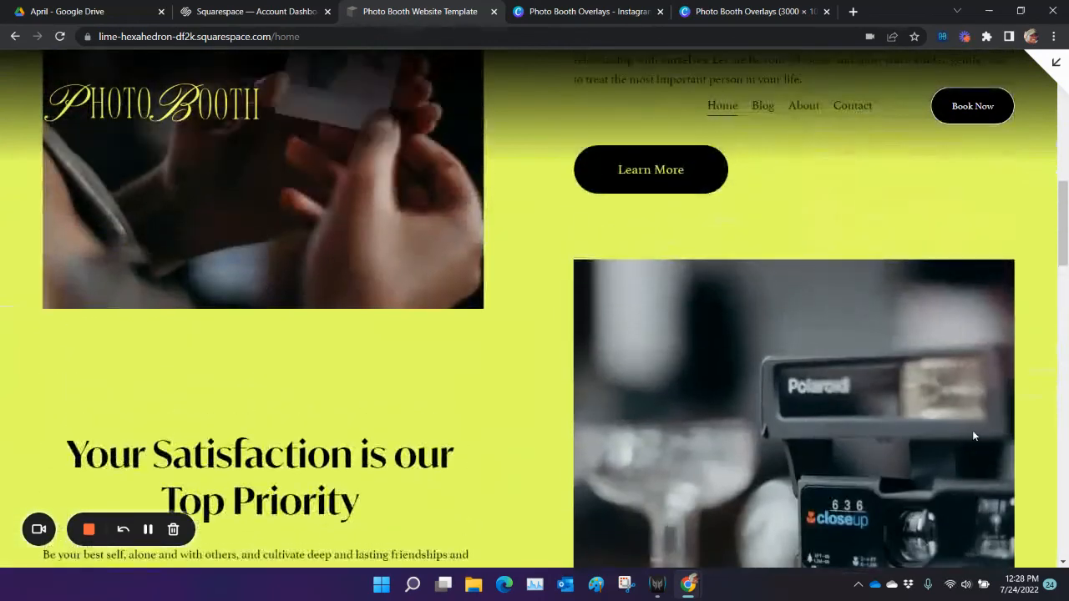
scroll(973, 435, up, 1)
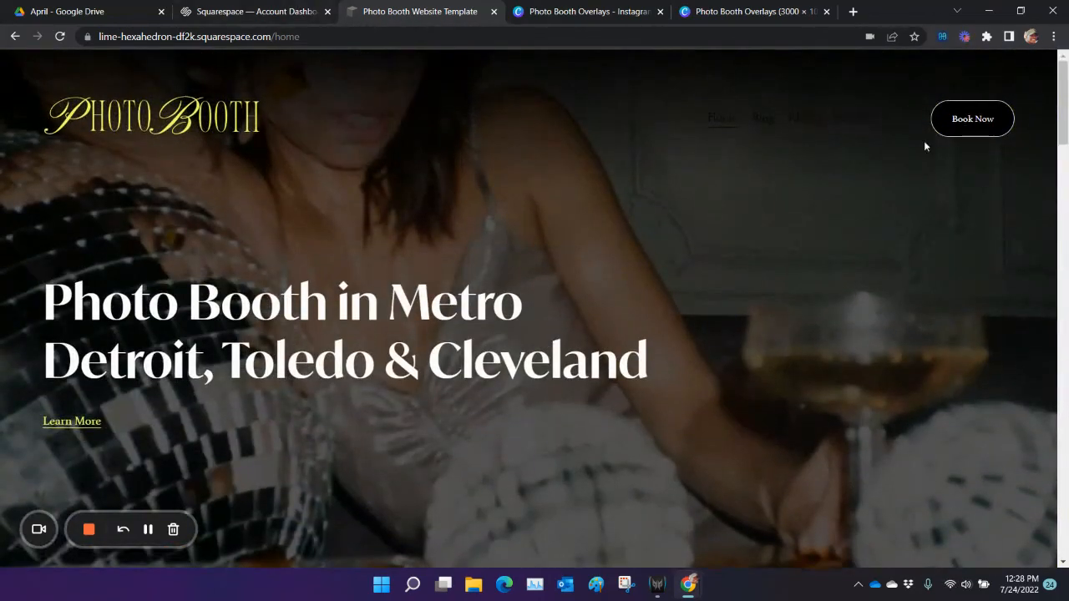
click(1048, 66)
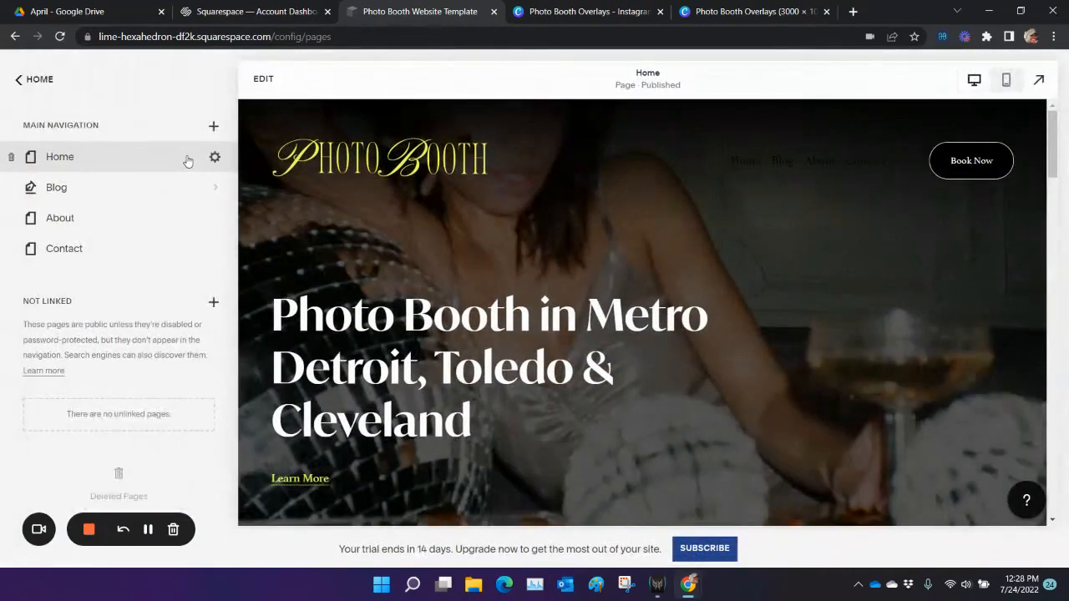
- Reopen the site header for editing and check its global settings, including the fixed header style
click(263, 78)
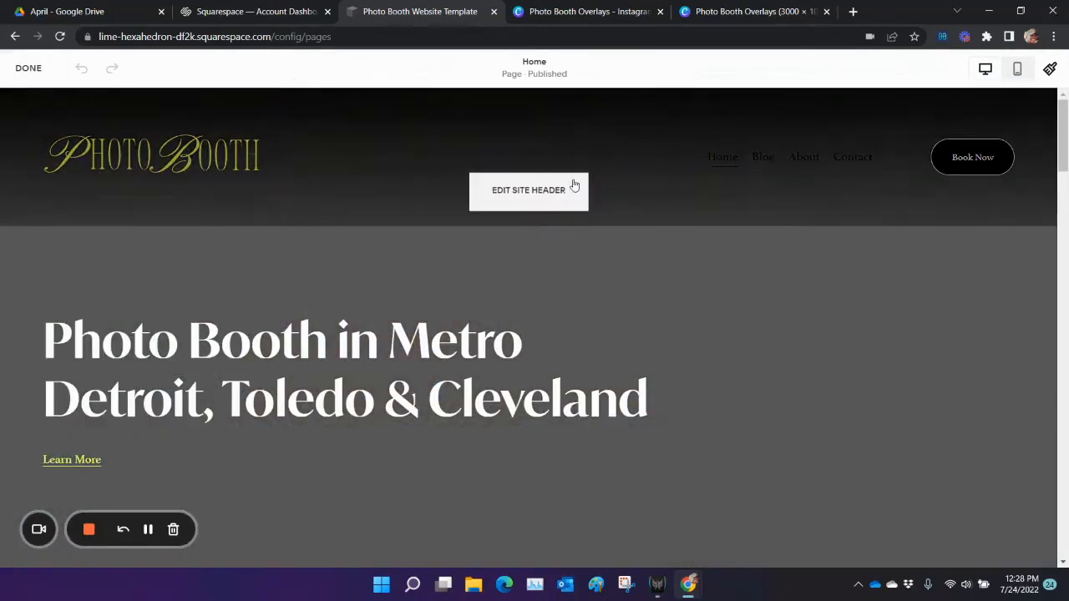
click(573, 184)
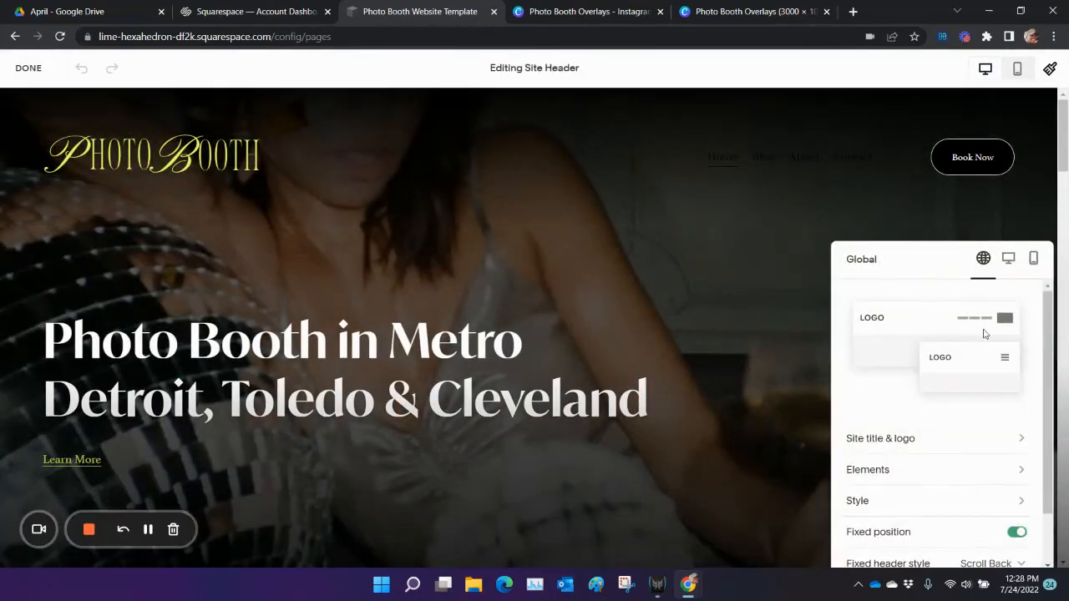
scroll(984, 333, down, 2)
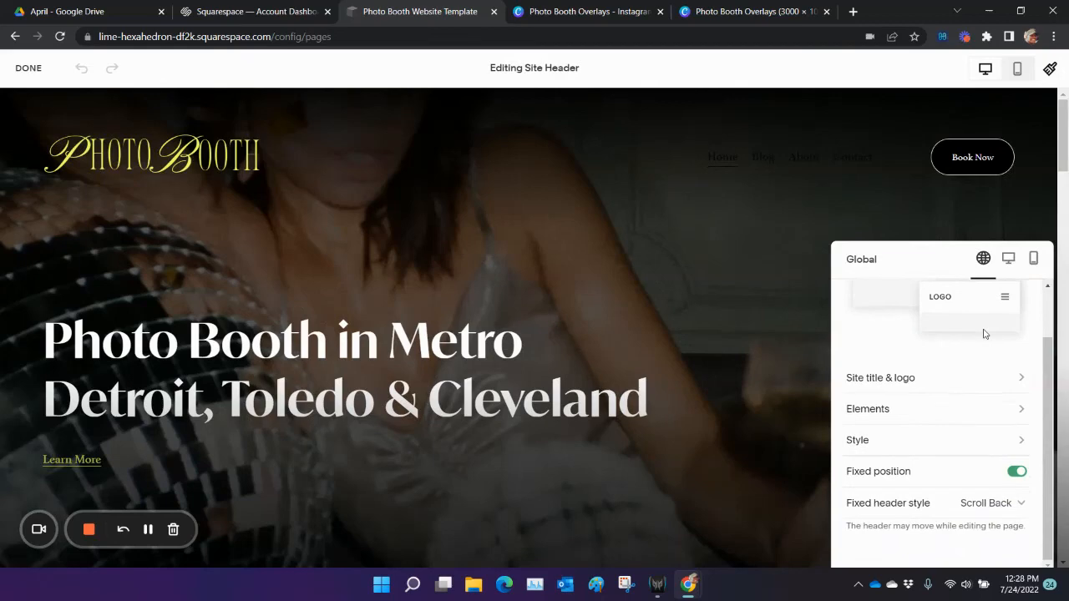
scroll(984, 333, up, 2)
click(651, 211)
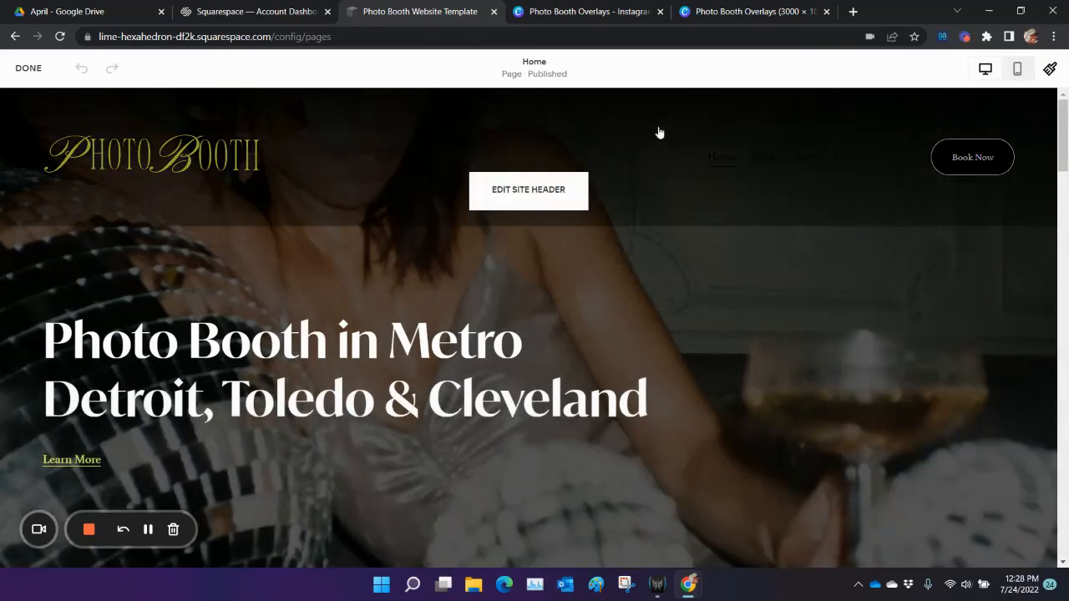
click(567, 188)
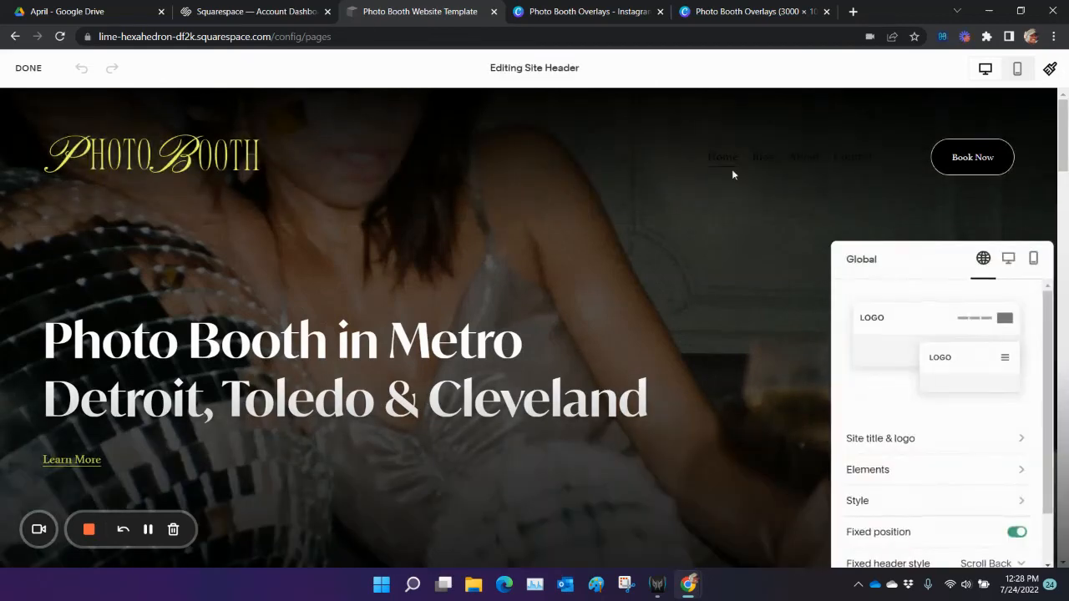
- Try the two centered-logo desktop header layouts and return to the layout with the logo at left and navigation beside the button
click(1009, 260)
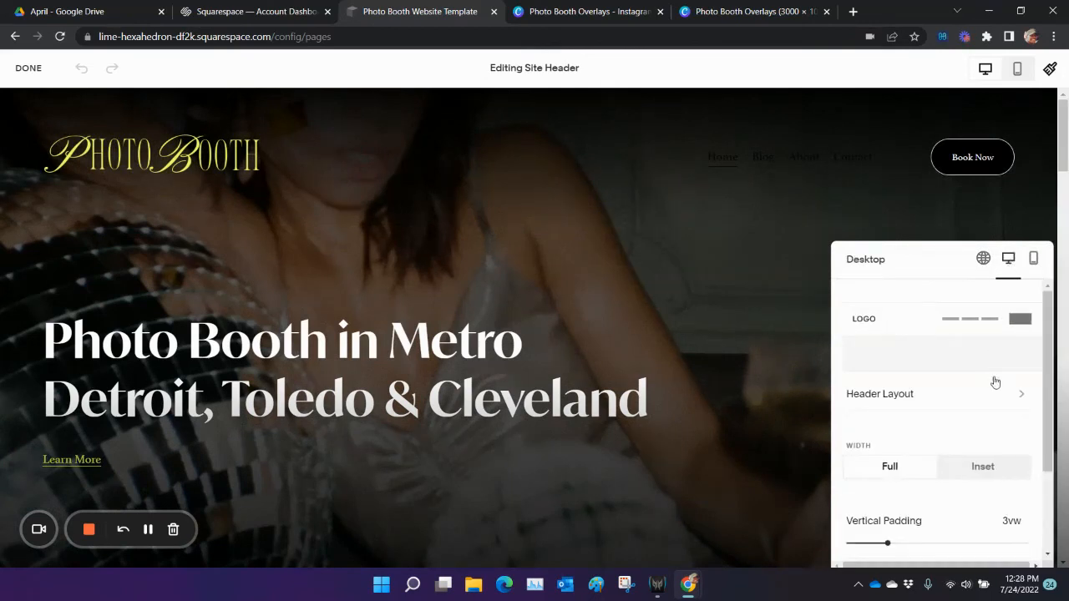
click(973, 346)
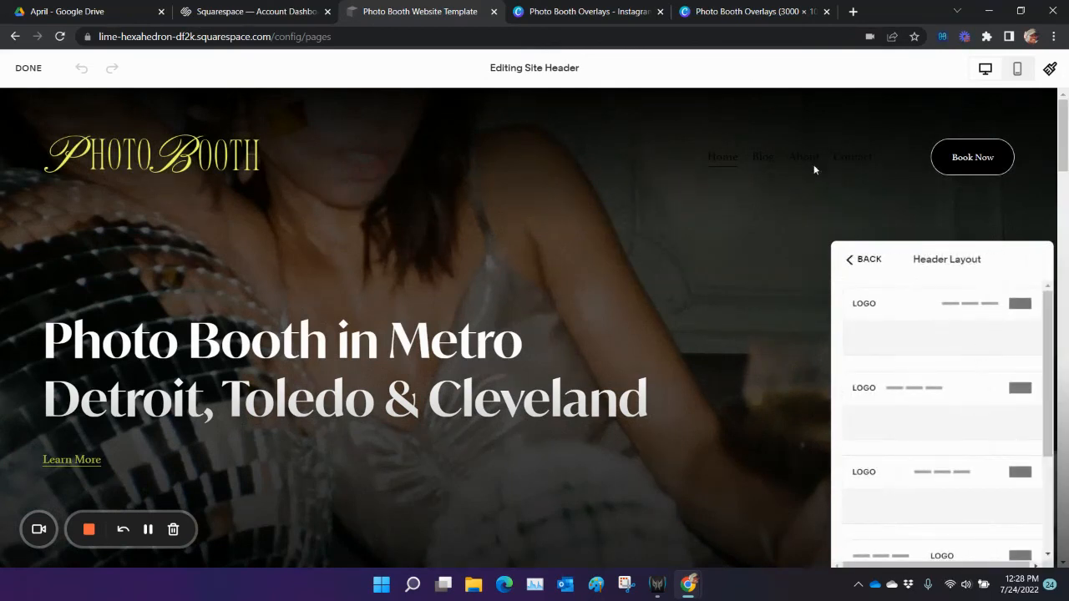
scroll(942, 401, down, 2)
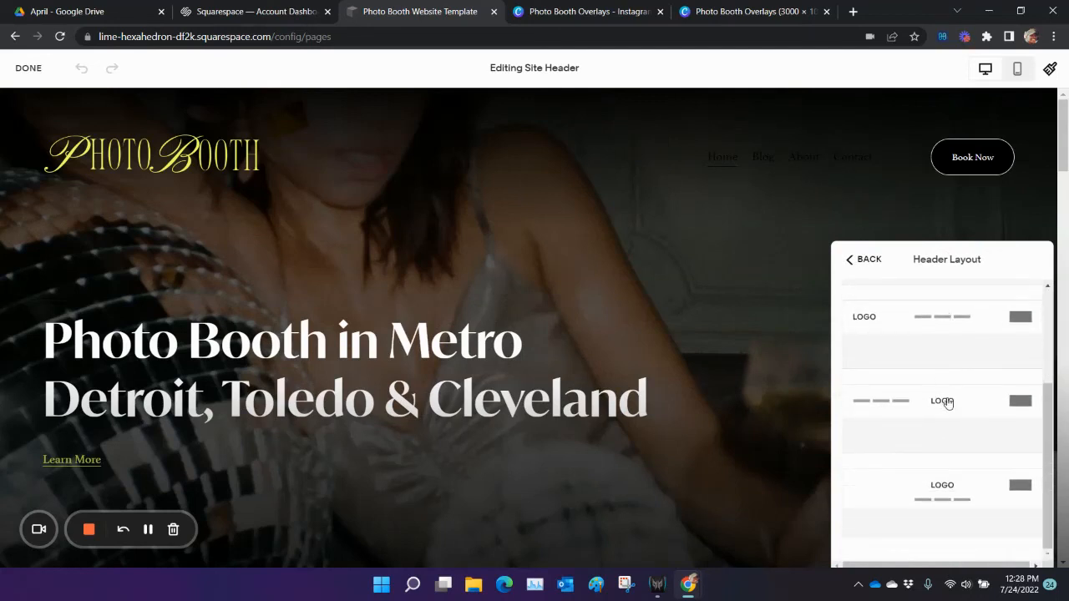
click(947, 401)
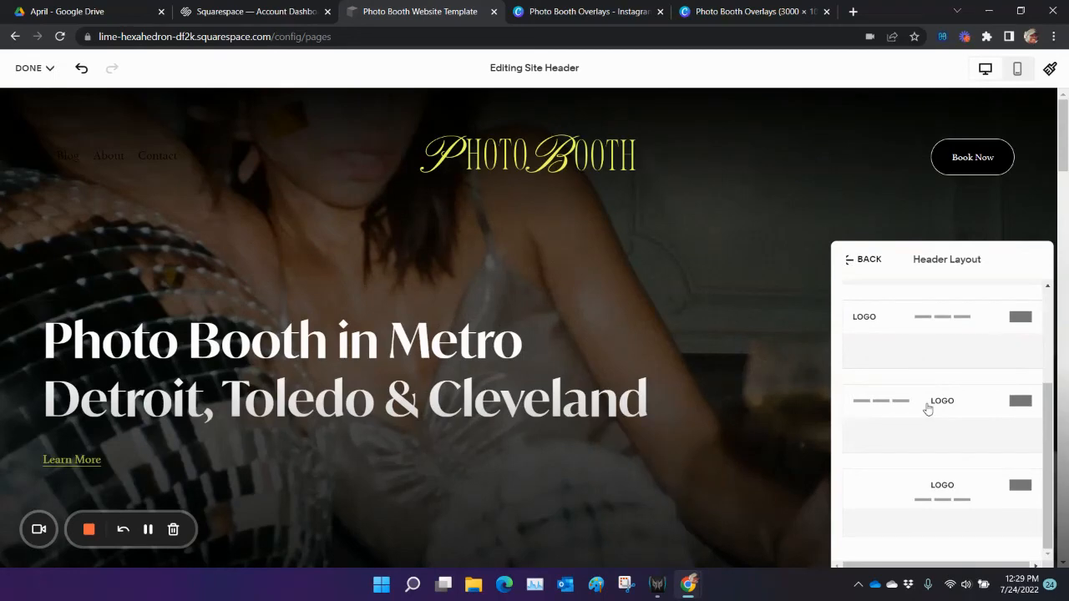
click(956, 493)
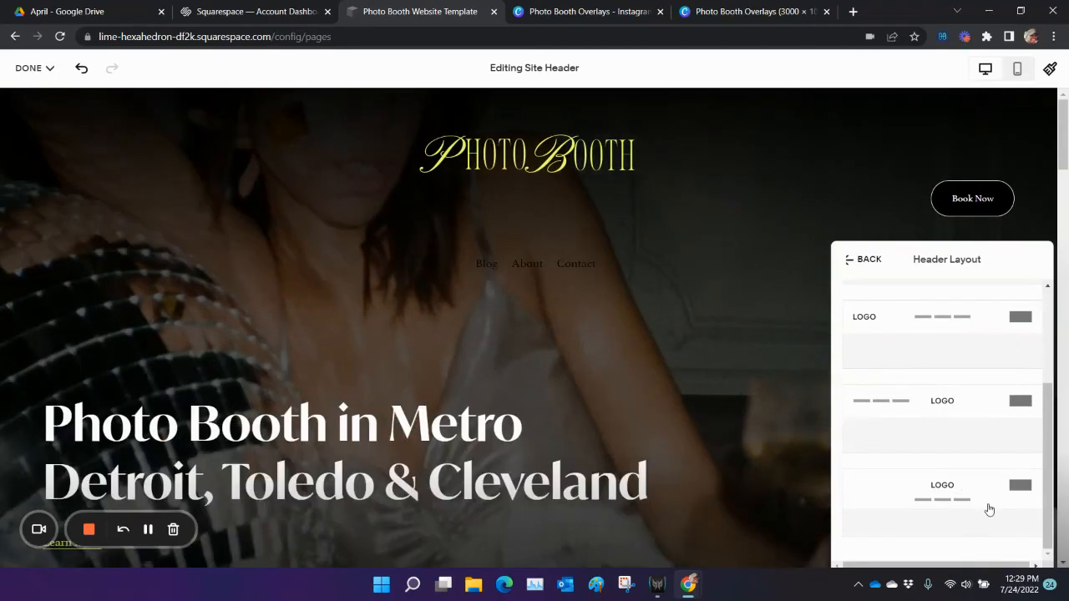
scroll(982, 506, up, 3)
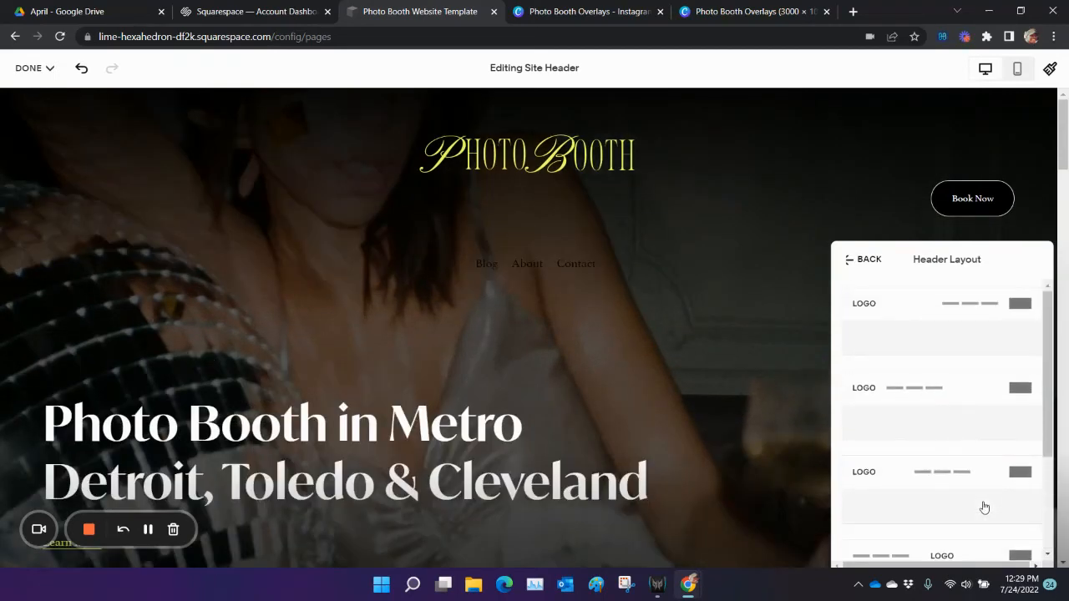
click(956, 317)
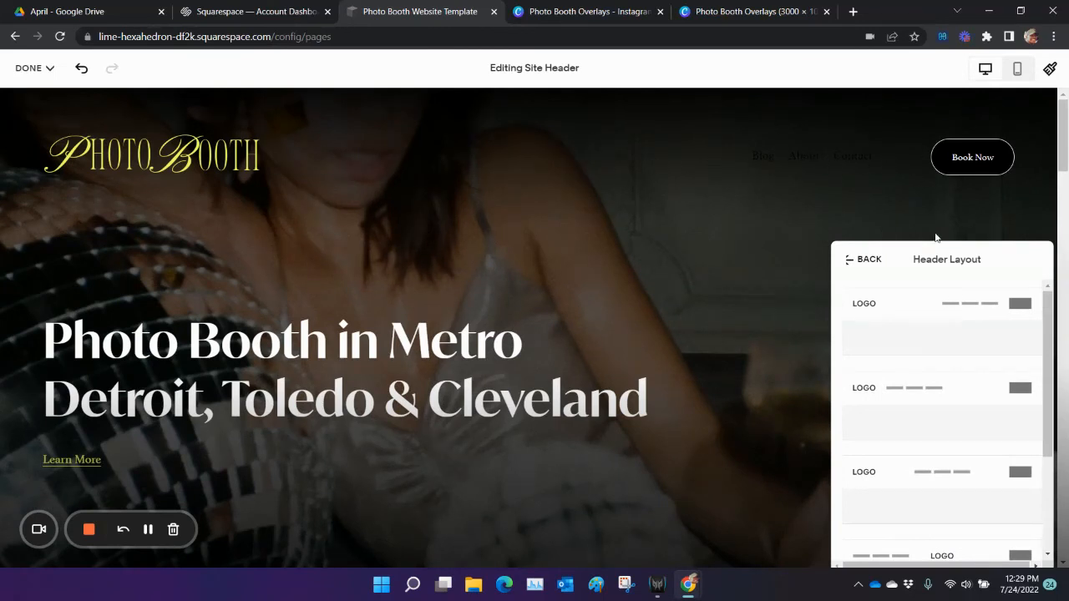
click(866, 259)
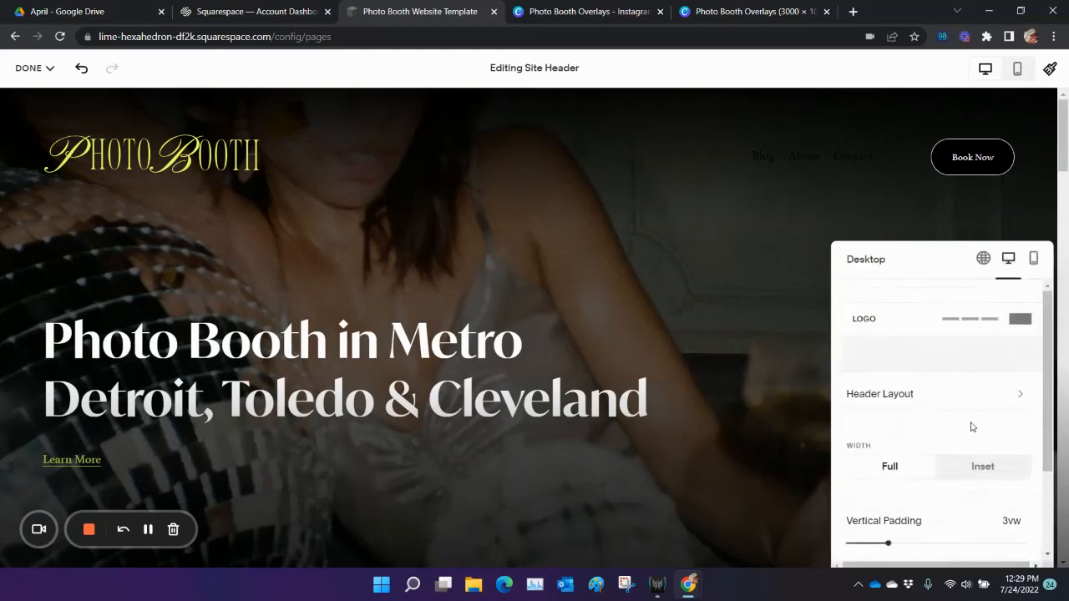
scroll(972, 427, down, 1)
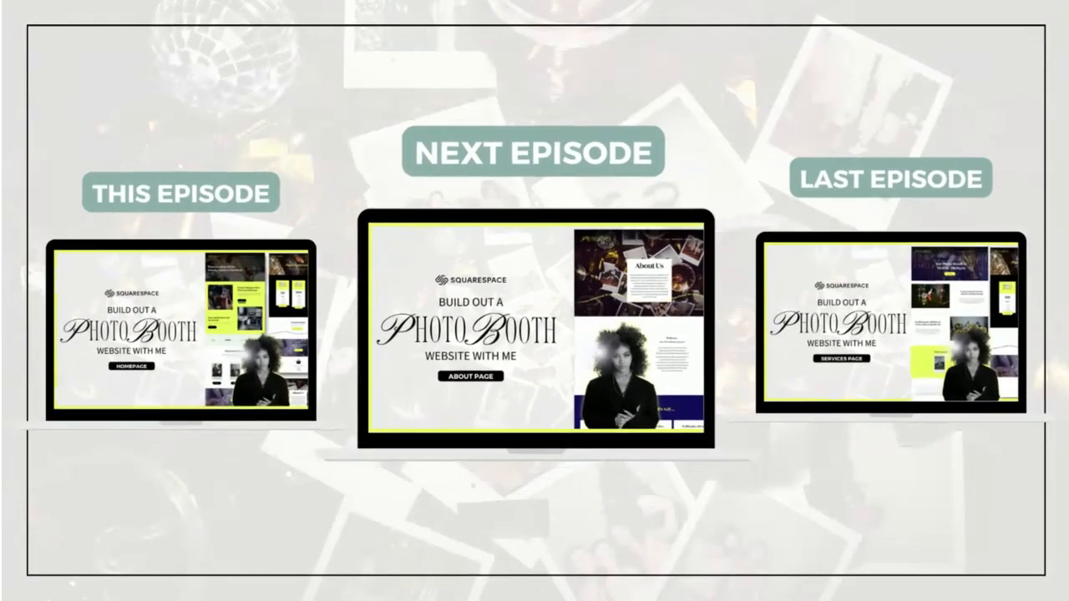